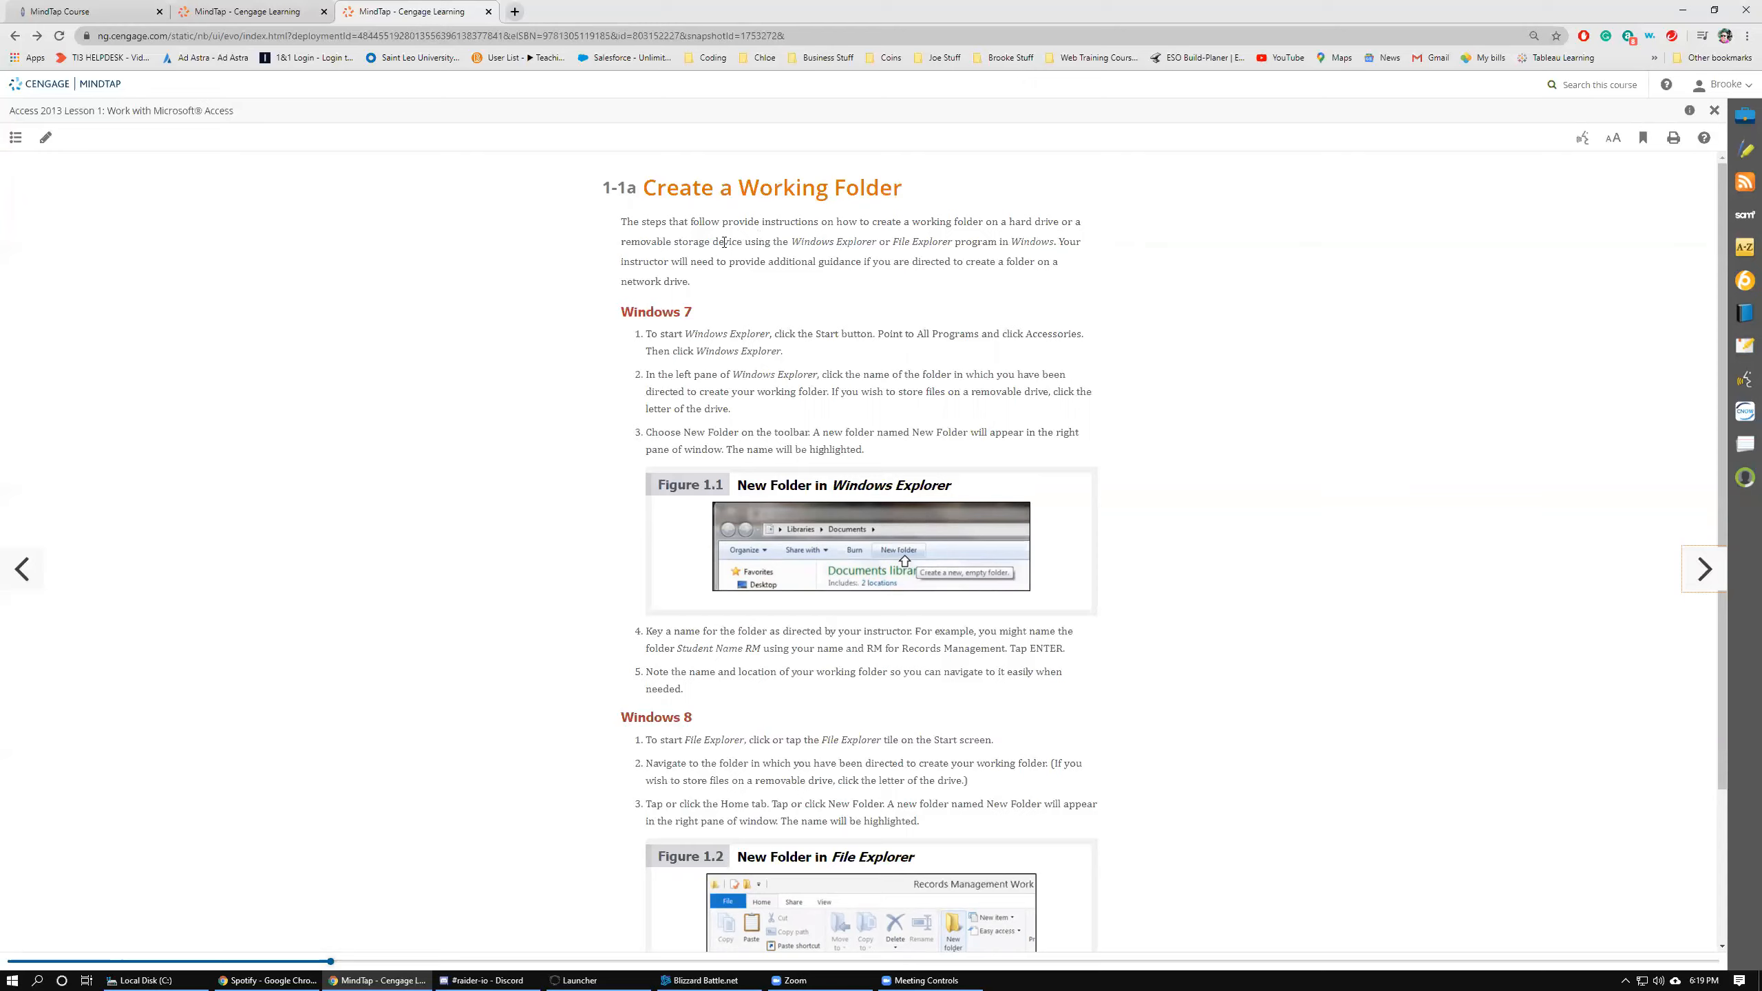
Read the Create a Working Folder instructions in the MindTap Access lesson, paging ahead to Copy Data Files and back.
scroll(634, 376, "down", 2)
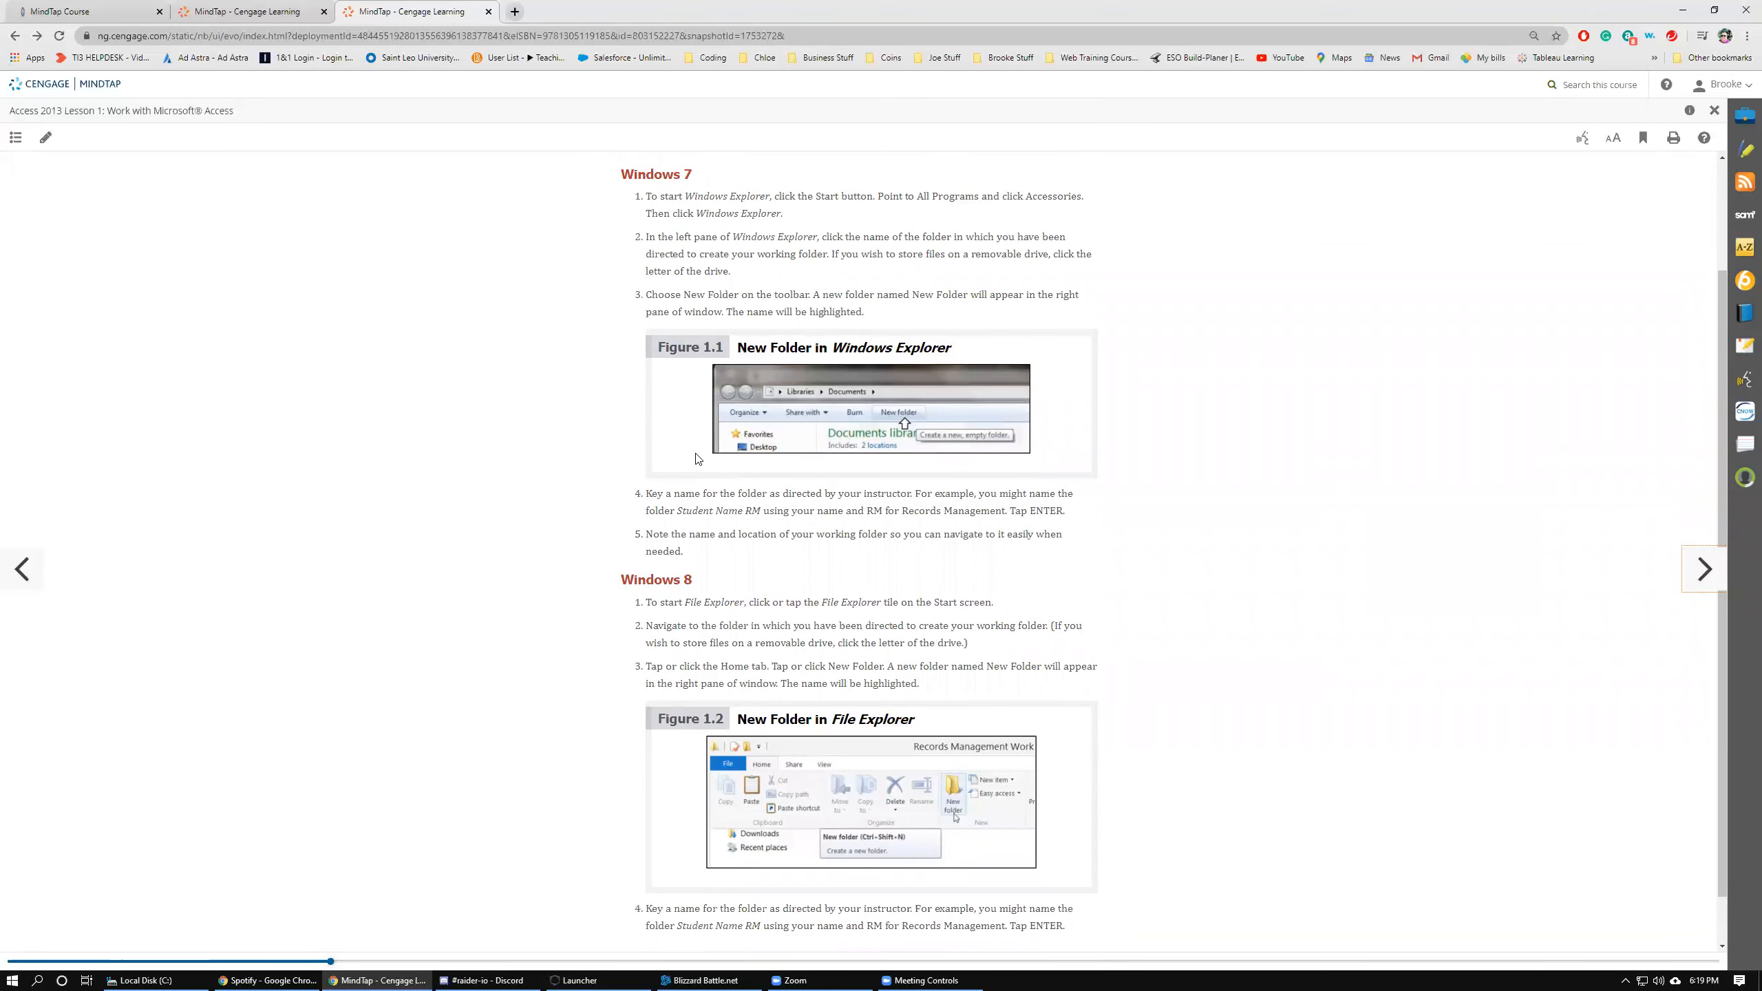
scroll(697, 459, "down", 1)
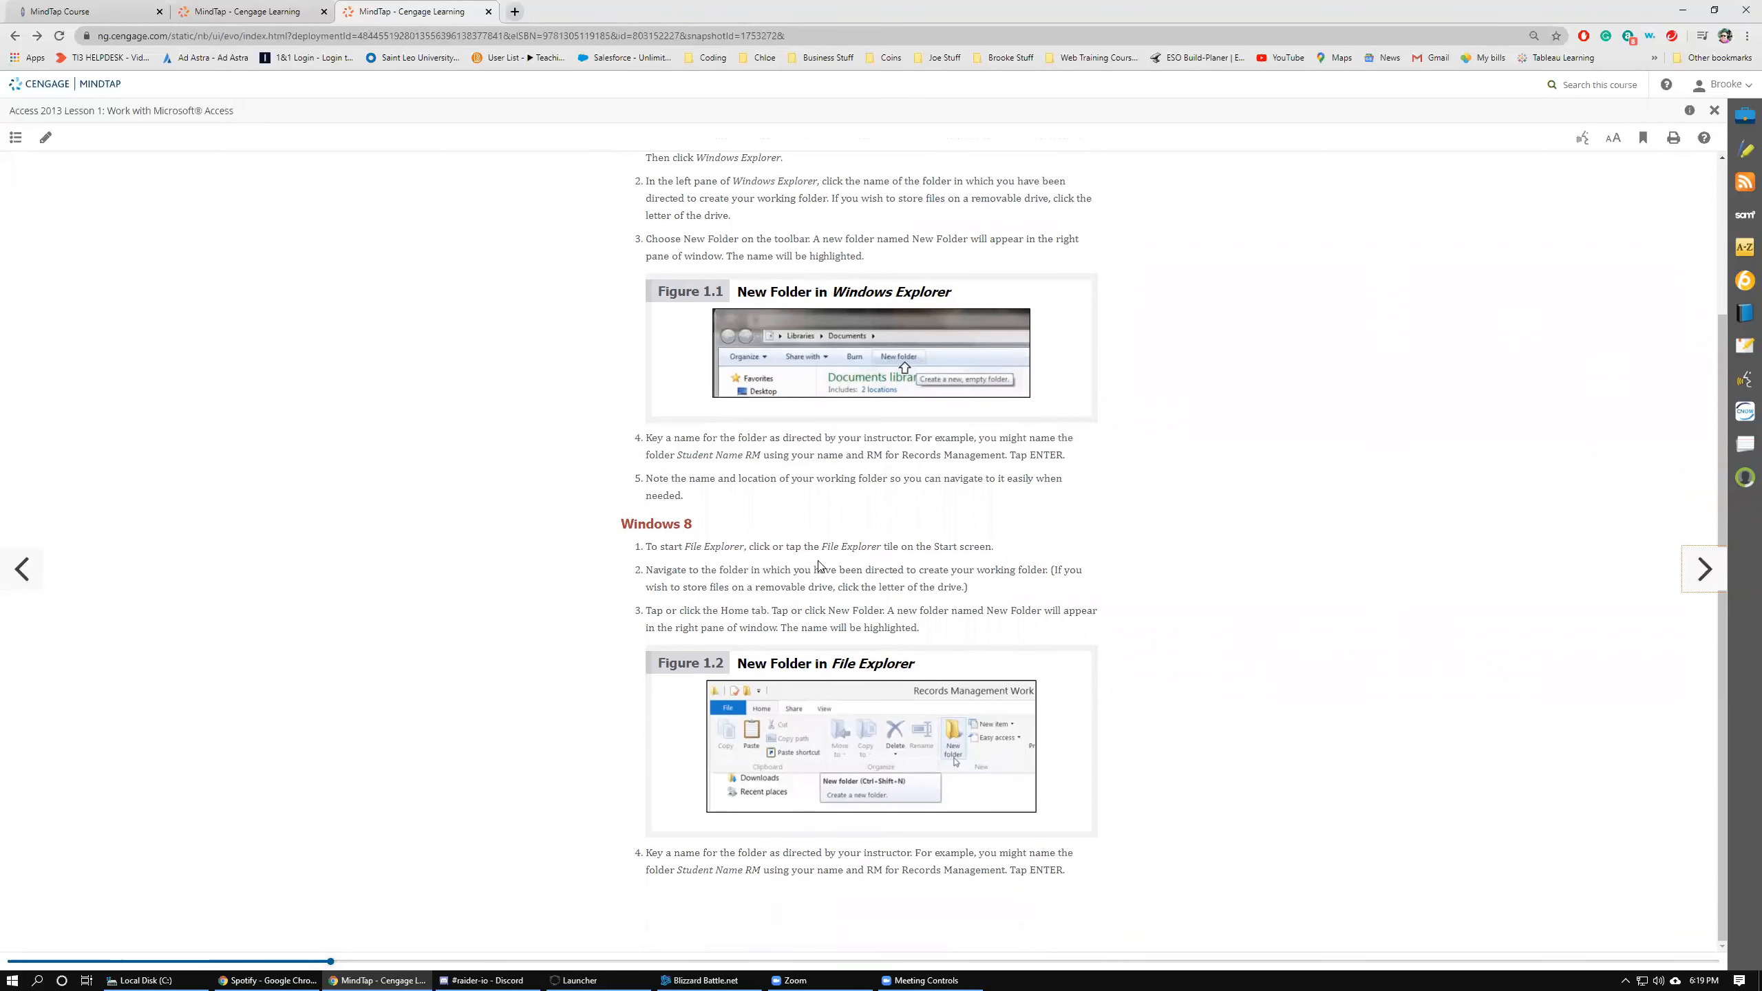
left_click(1703, 570)
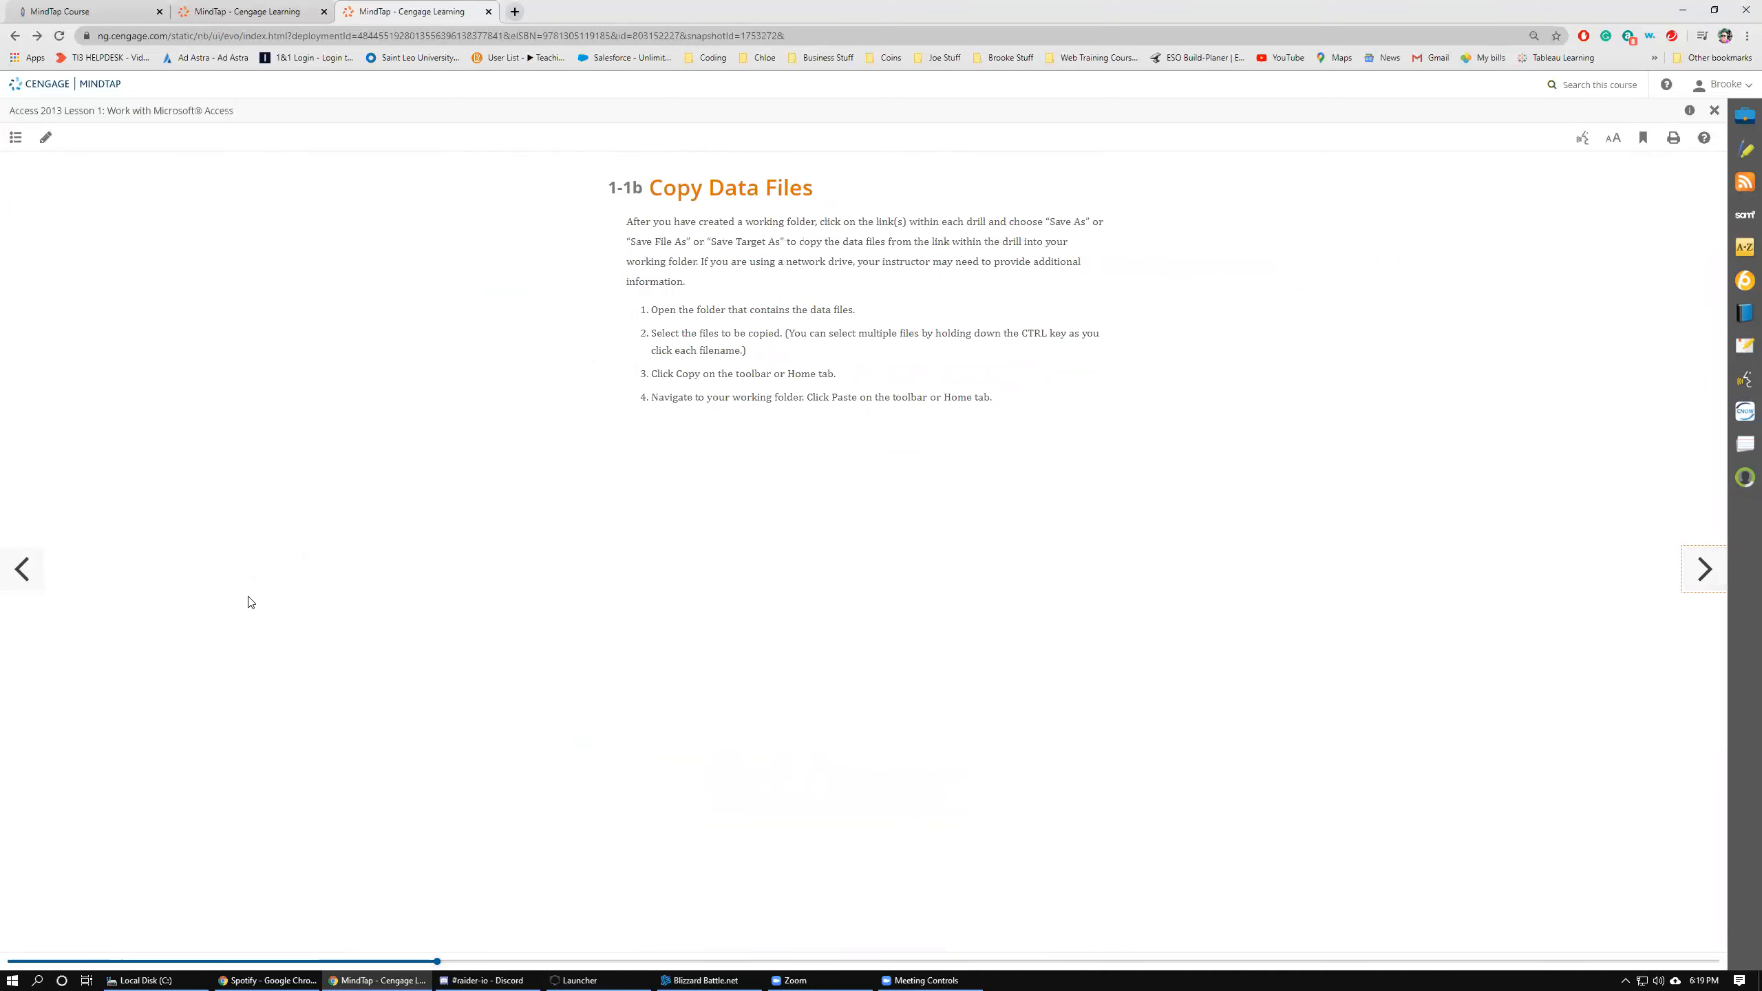
left_click(21, 570)
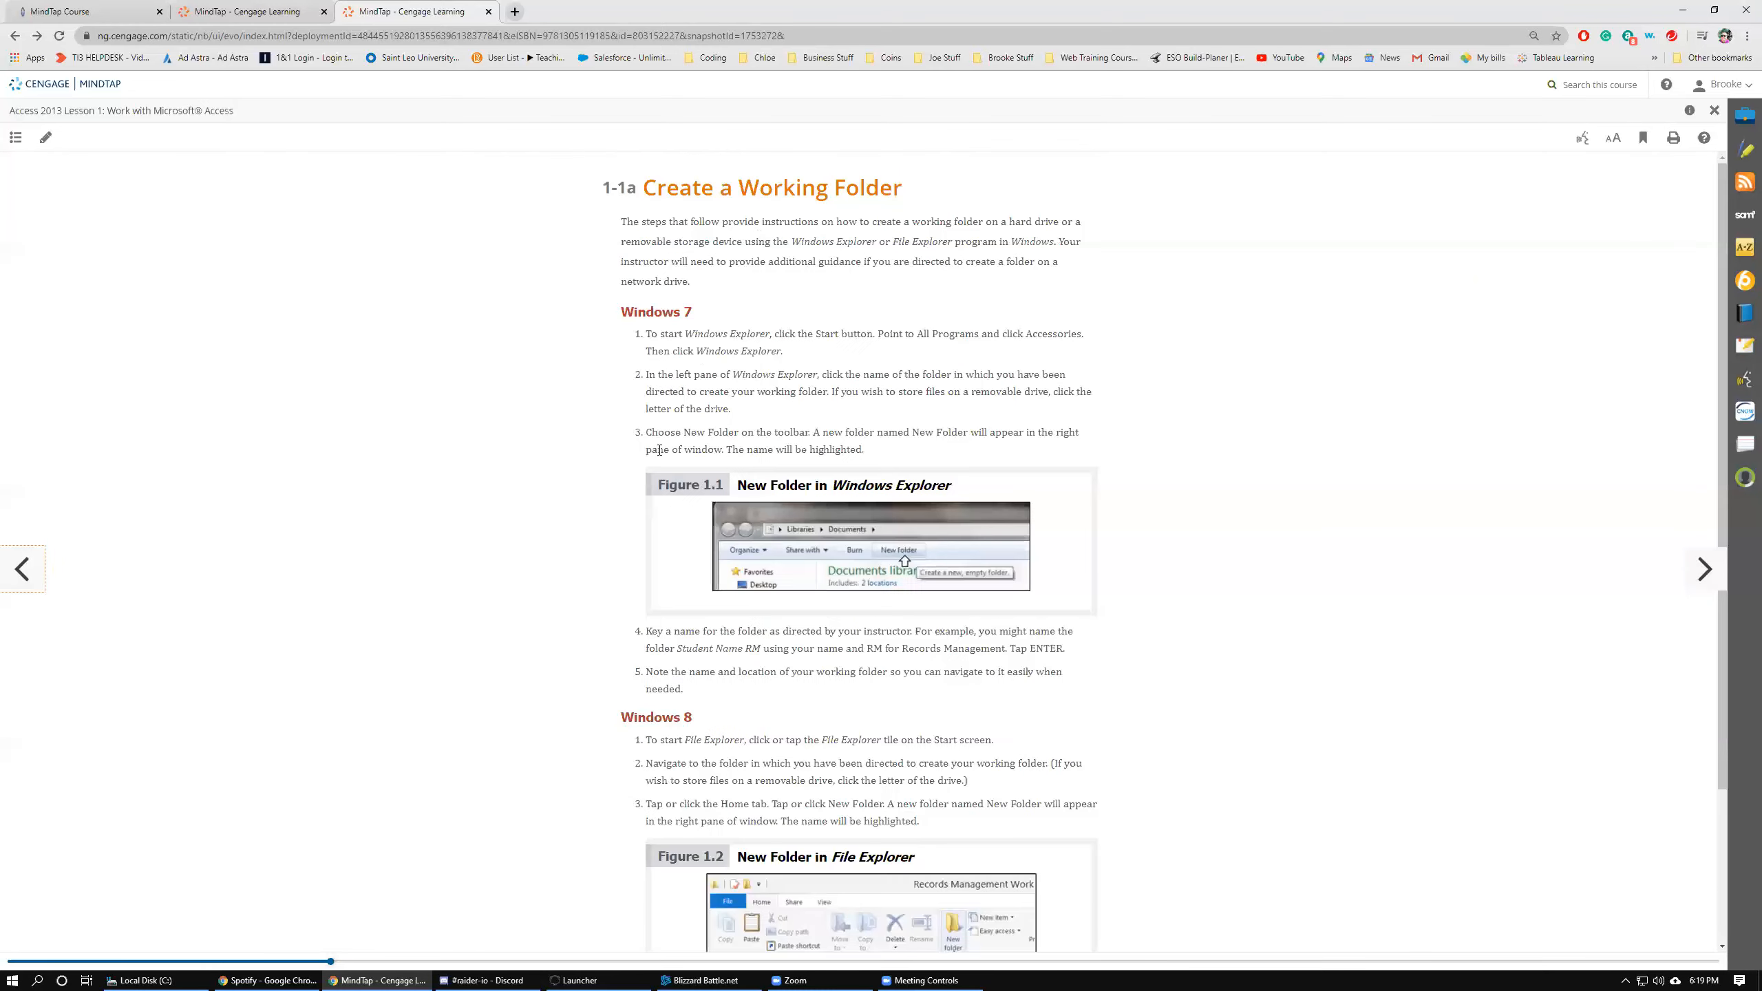
scroll(1199, 691, "down", 2)
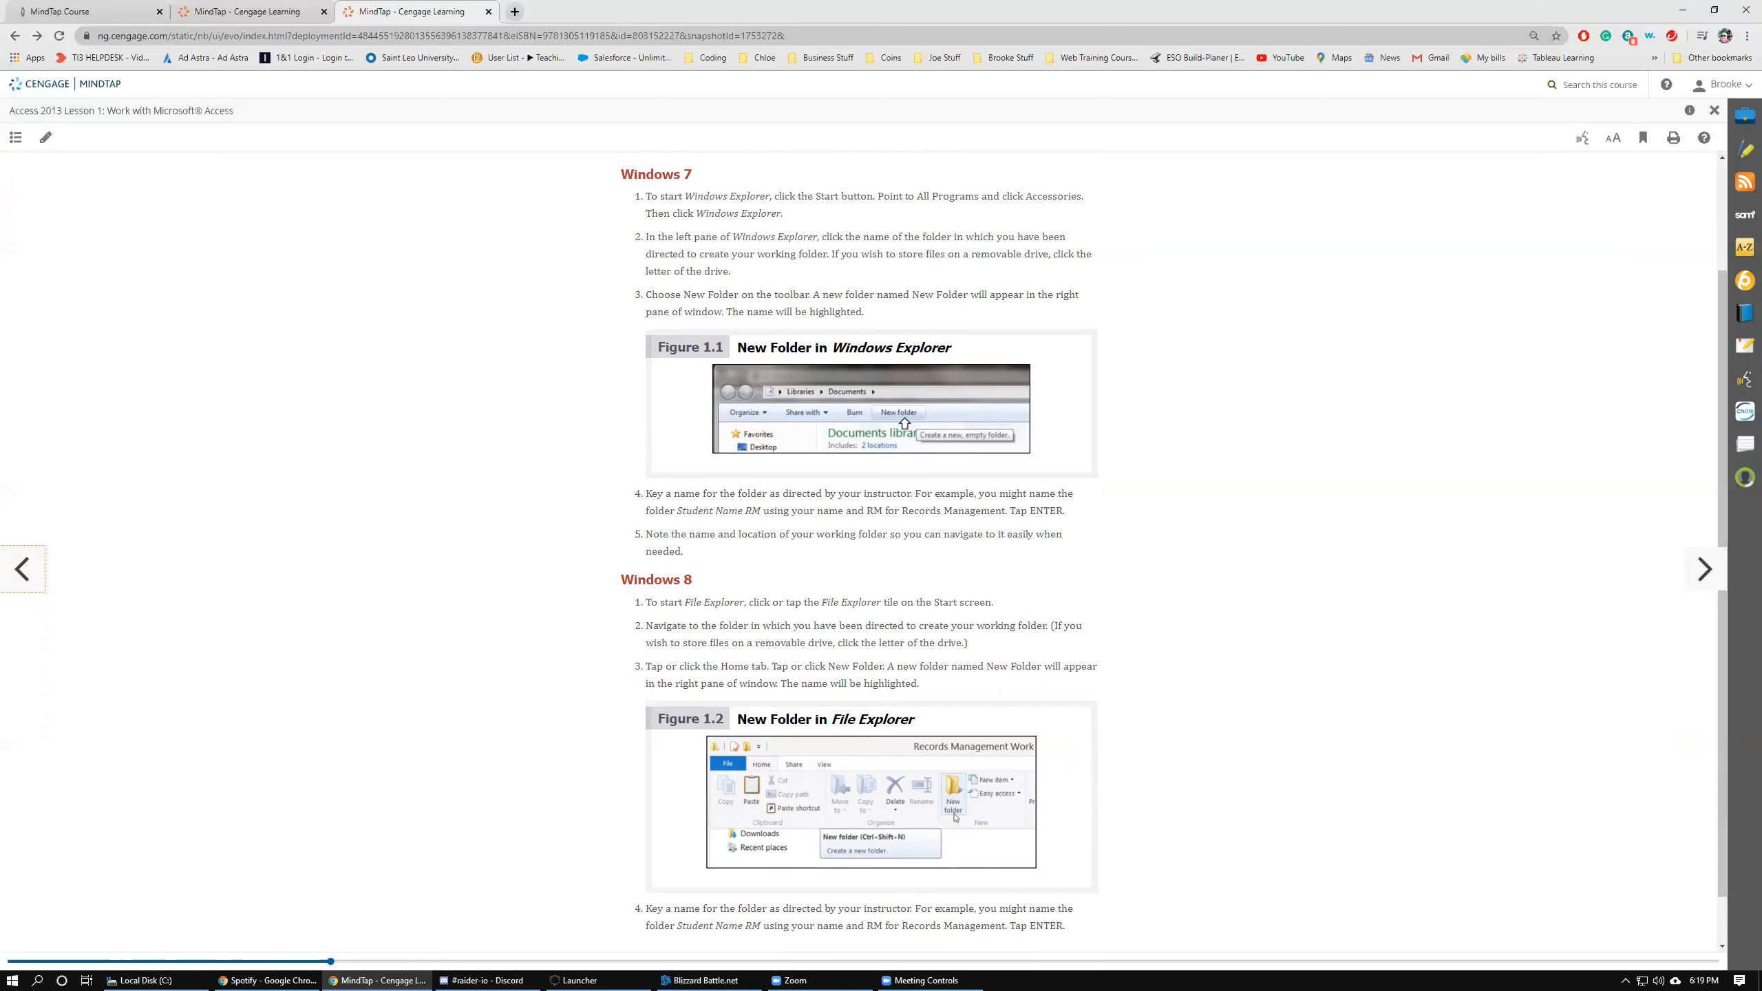
Open File Explorer from the Start menu by searching for explo.
left_click(12, 980)
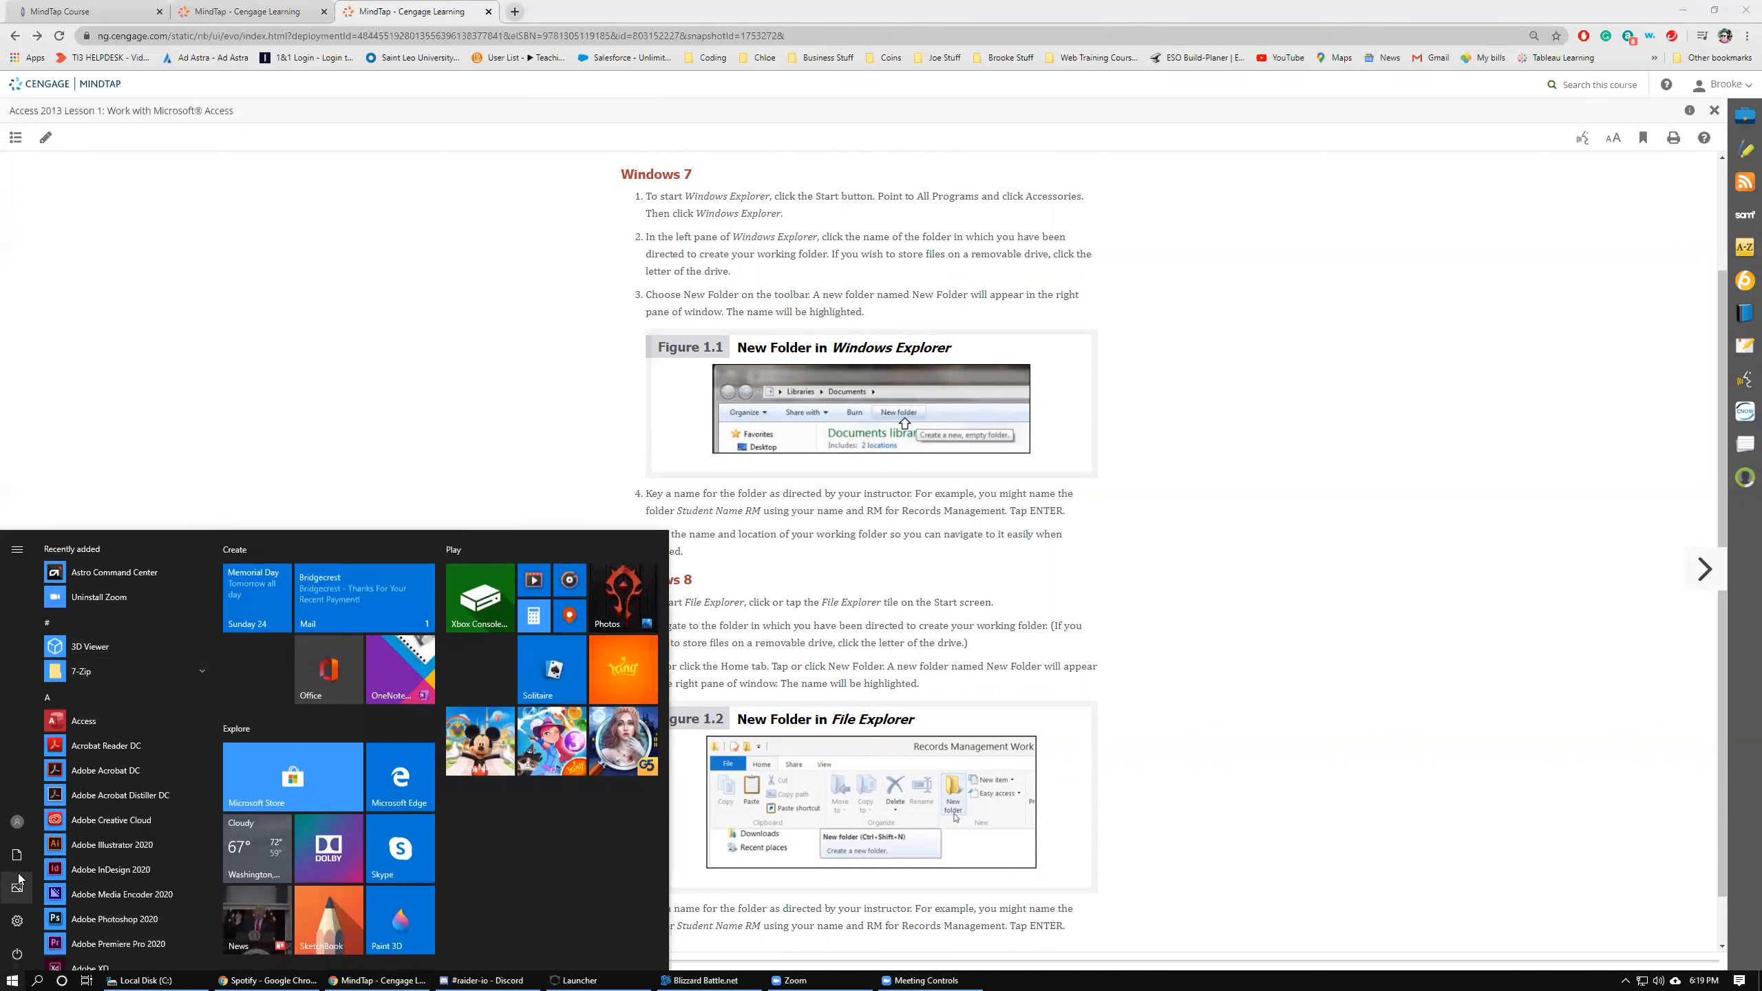
scroll(67, 863, "down", 5)
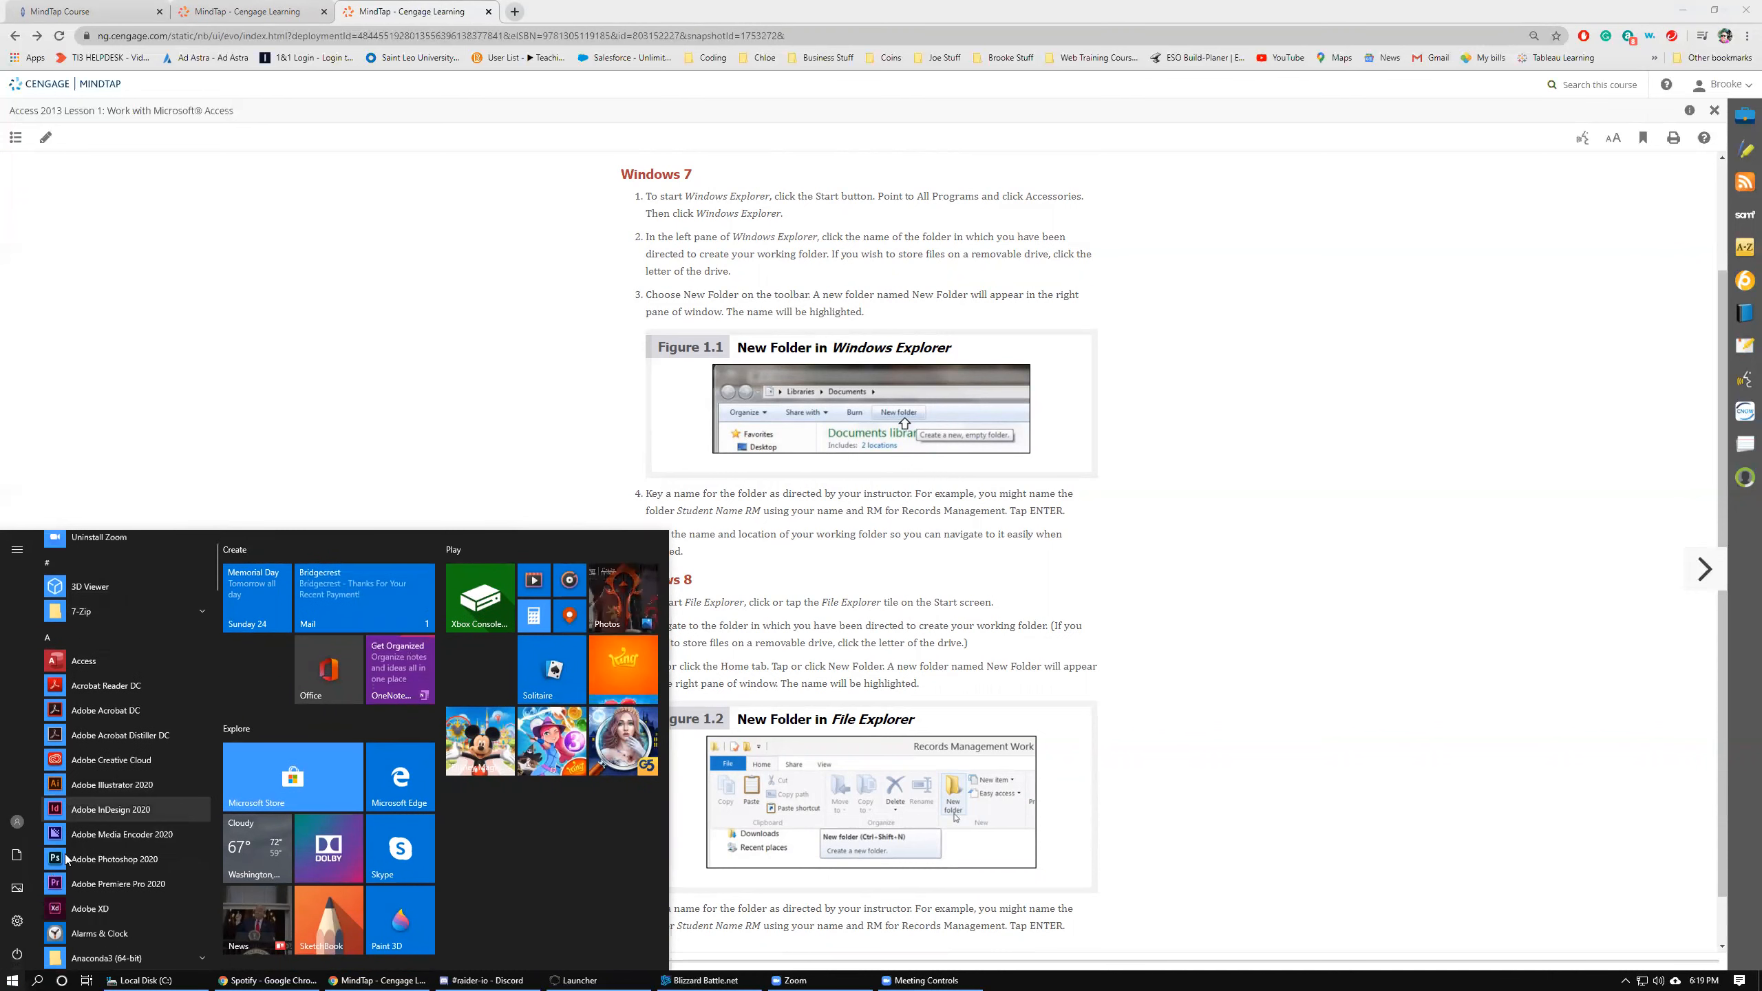
scroll(66, 859, "down", 8)
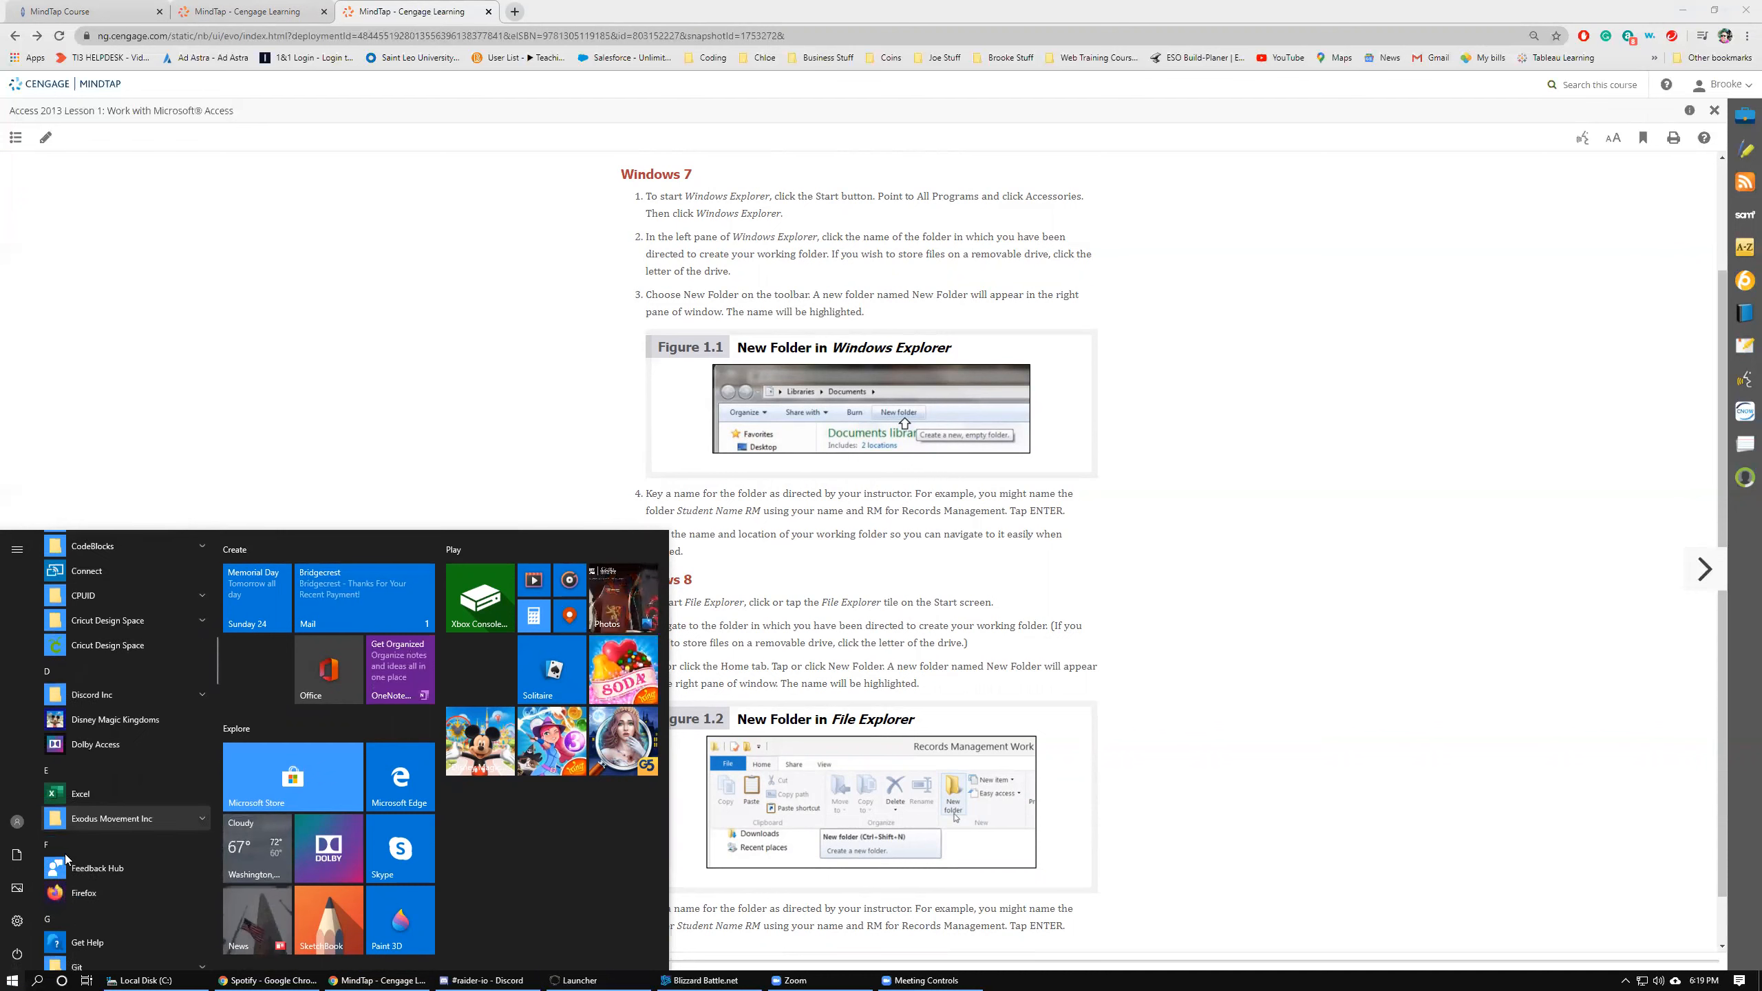
scroll(91, 820, "down", 5)
scroll(95, 827, "down", 6)
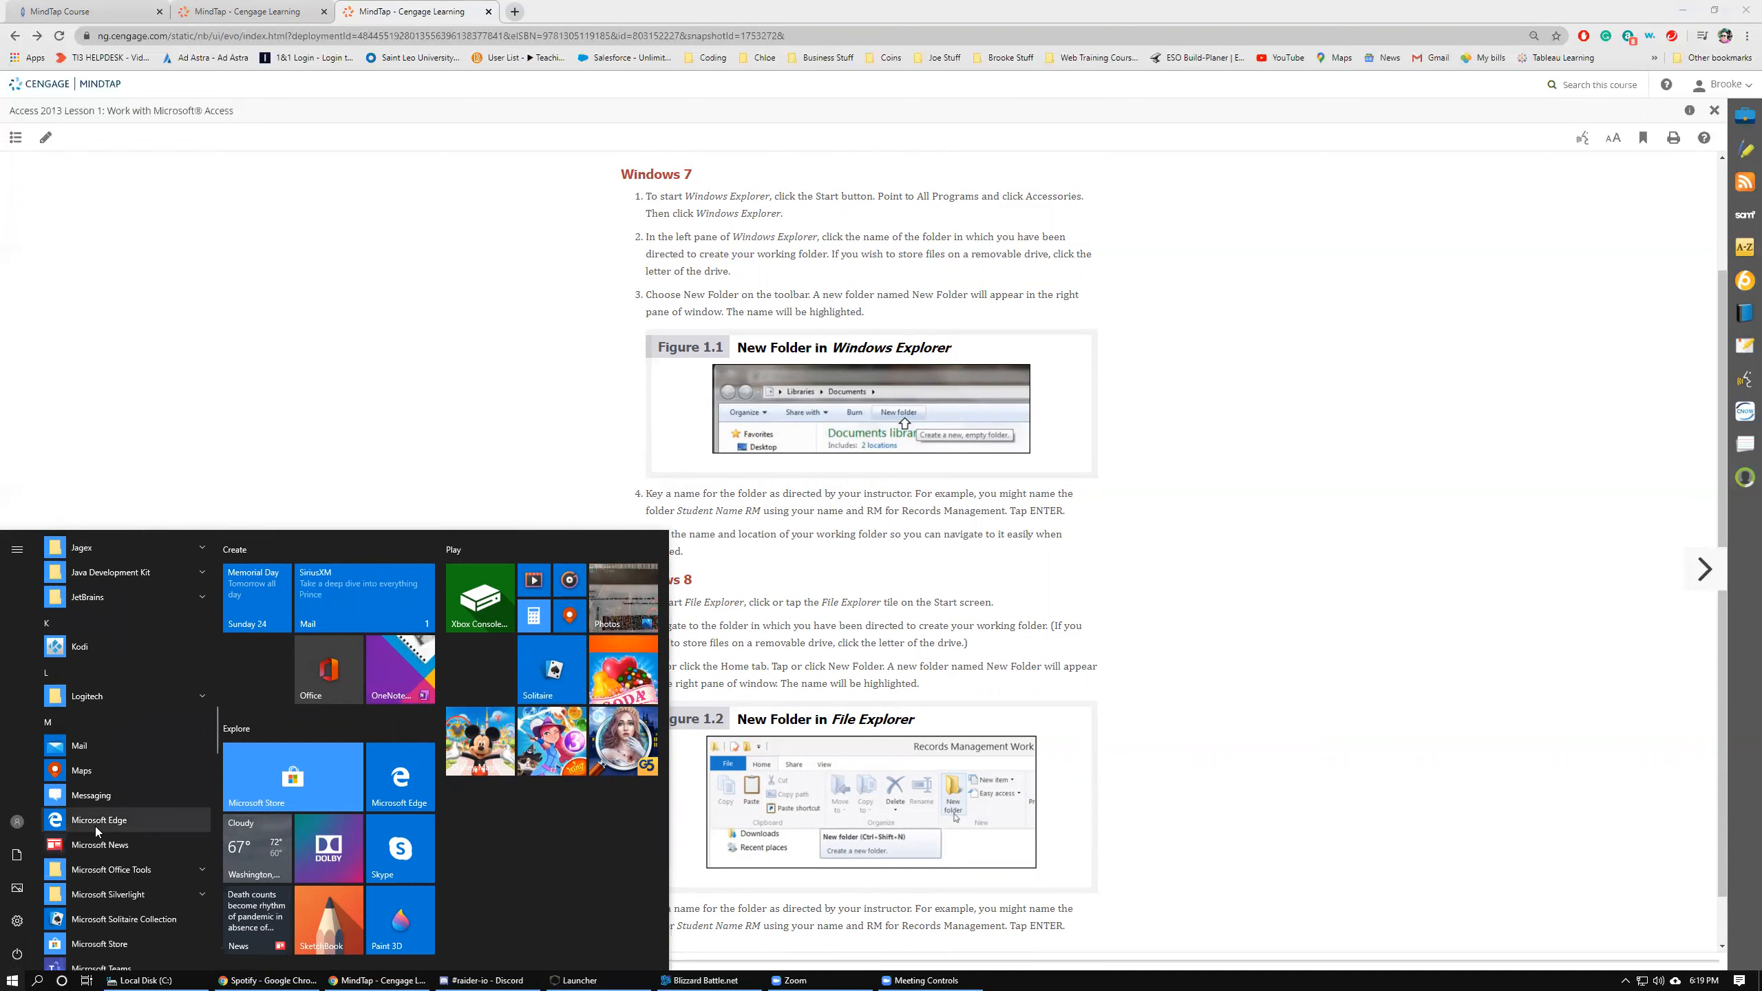
scroll(97, 830, "down", 7)
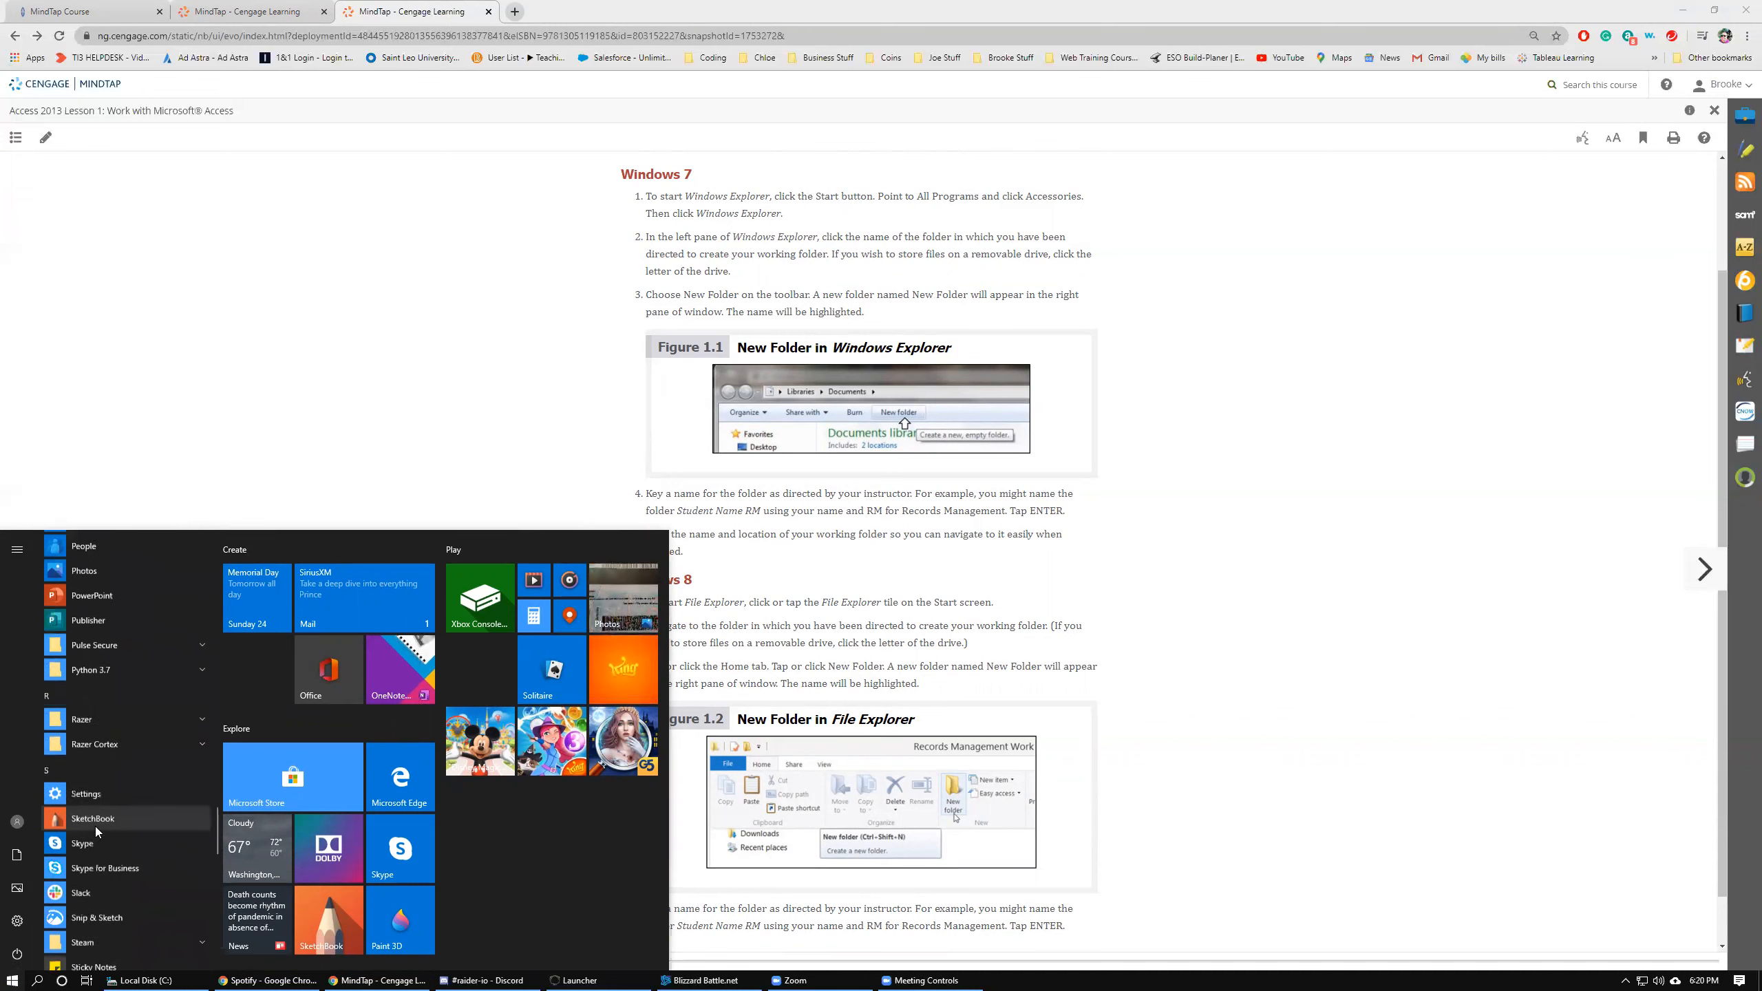
scroll(97, 831, "down", 3)
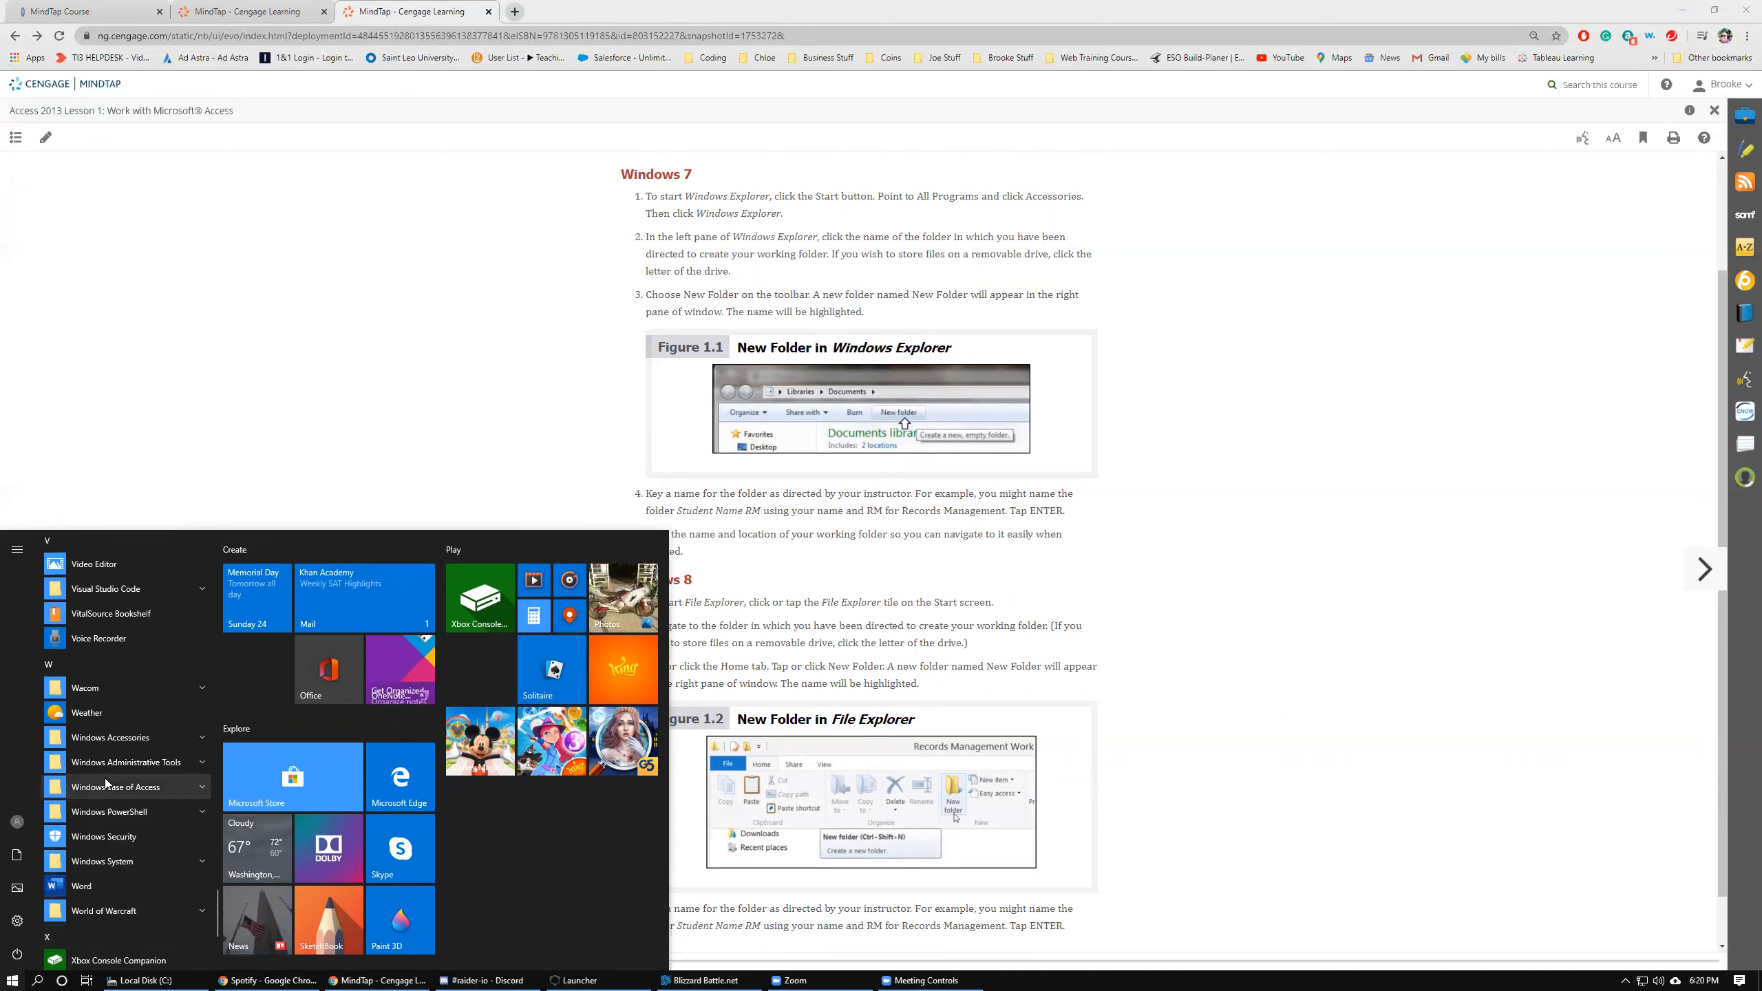
scroll(113, 781, "up", 3)
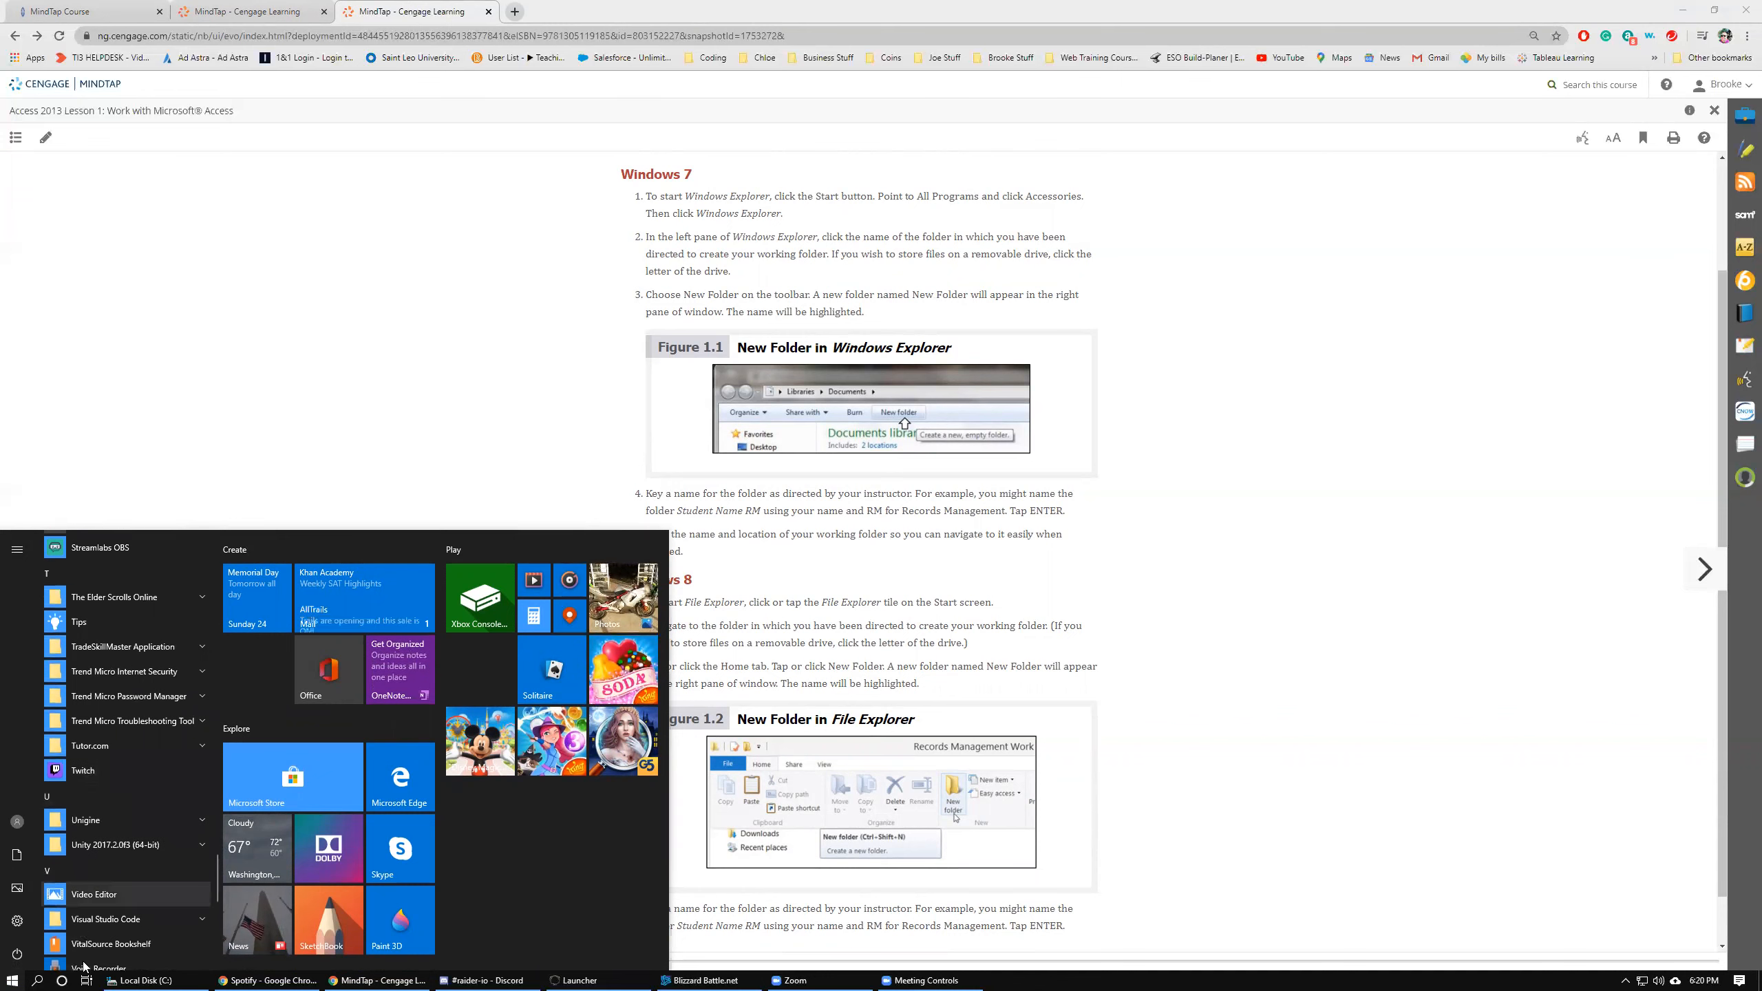
left_click(37, 980)
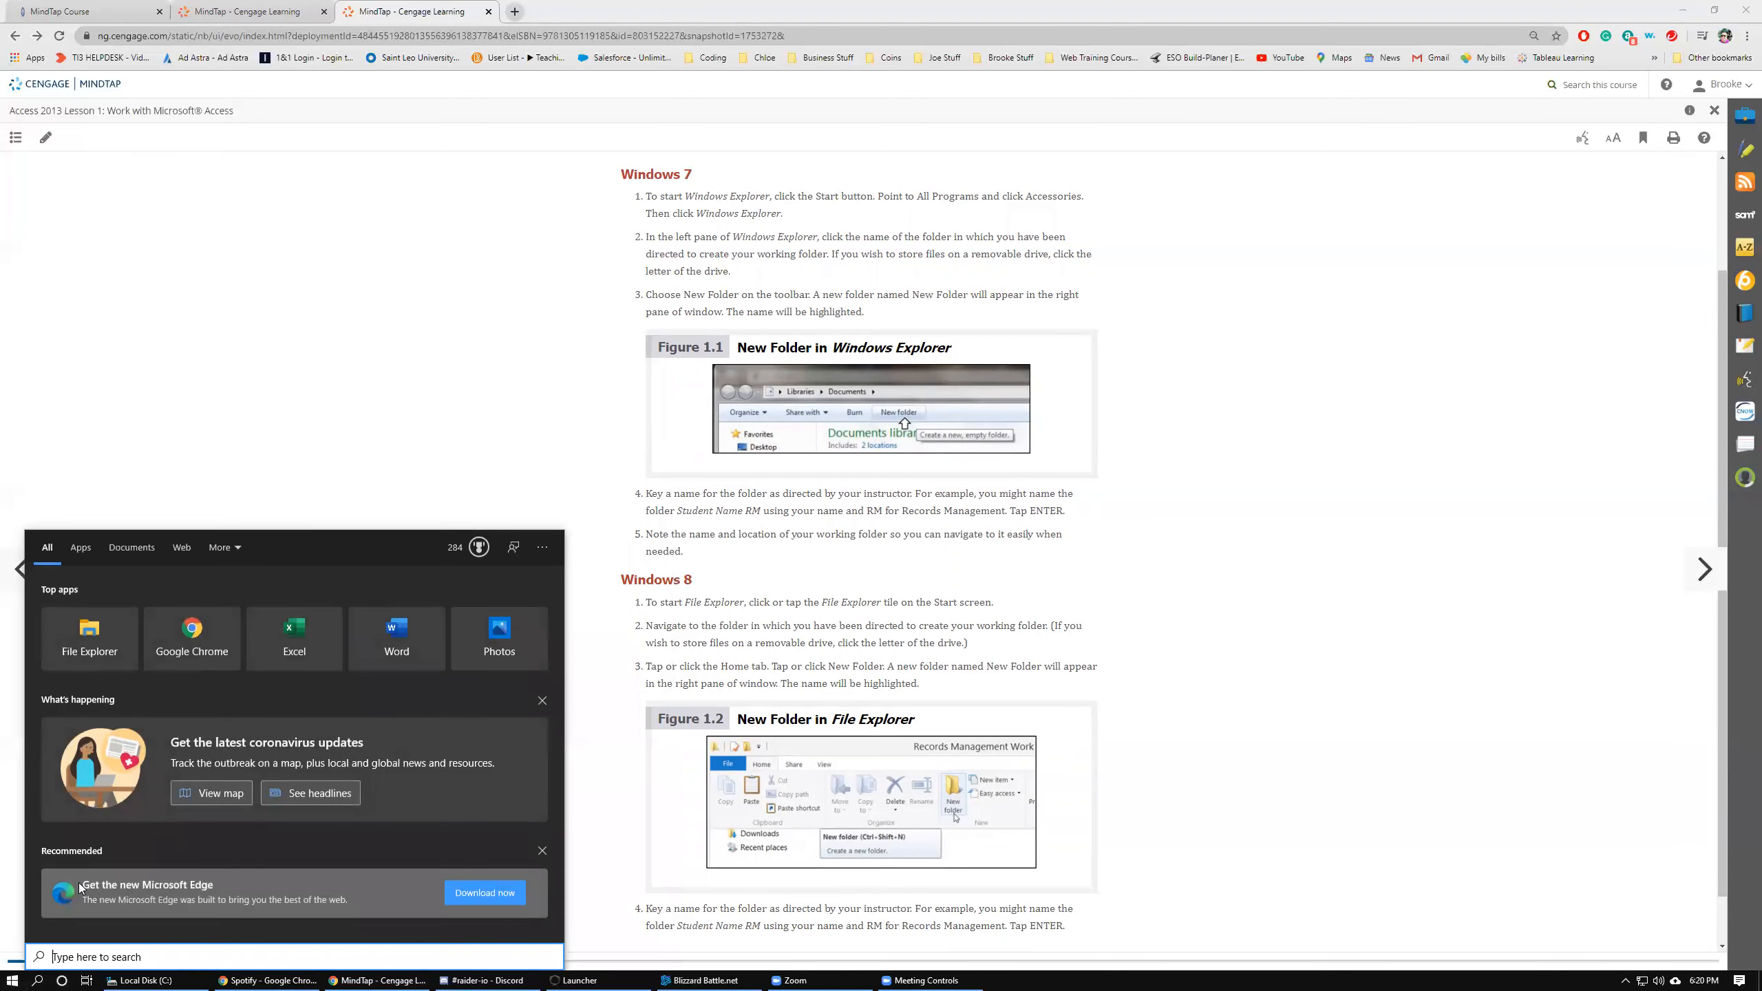
type("explo")
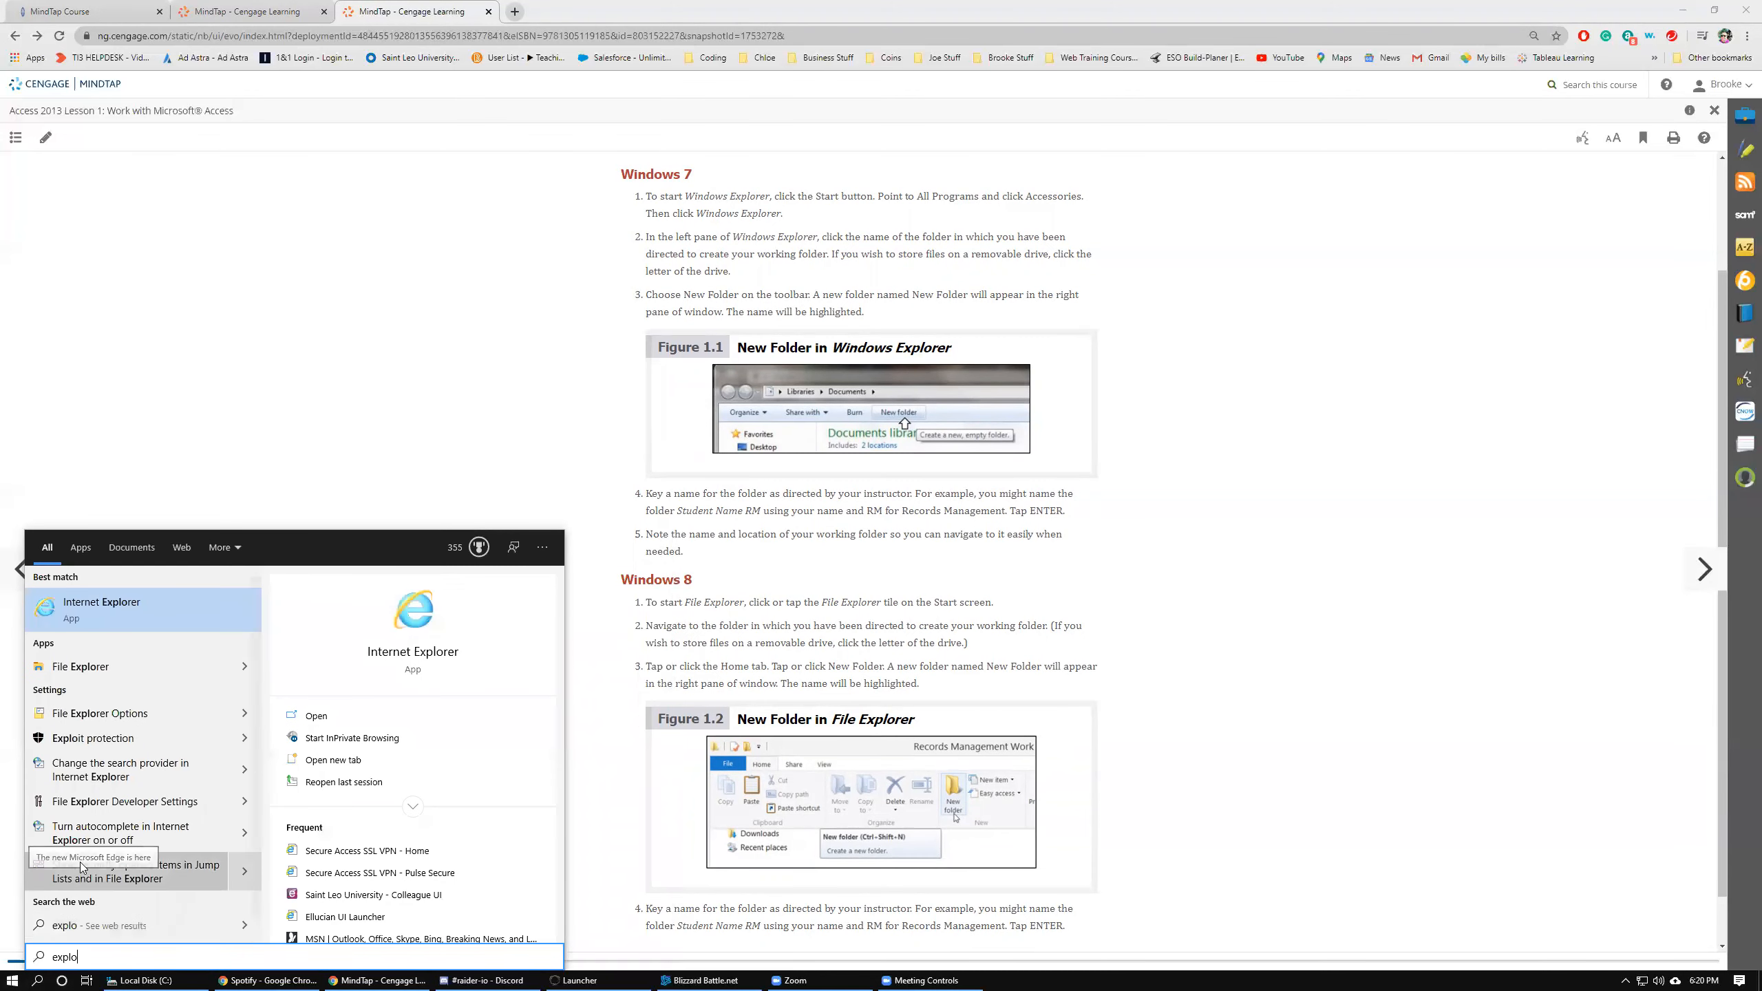
left_click(102, 667)
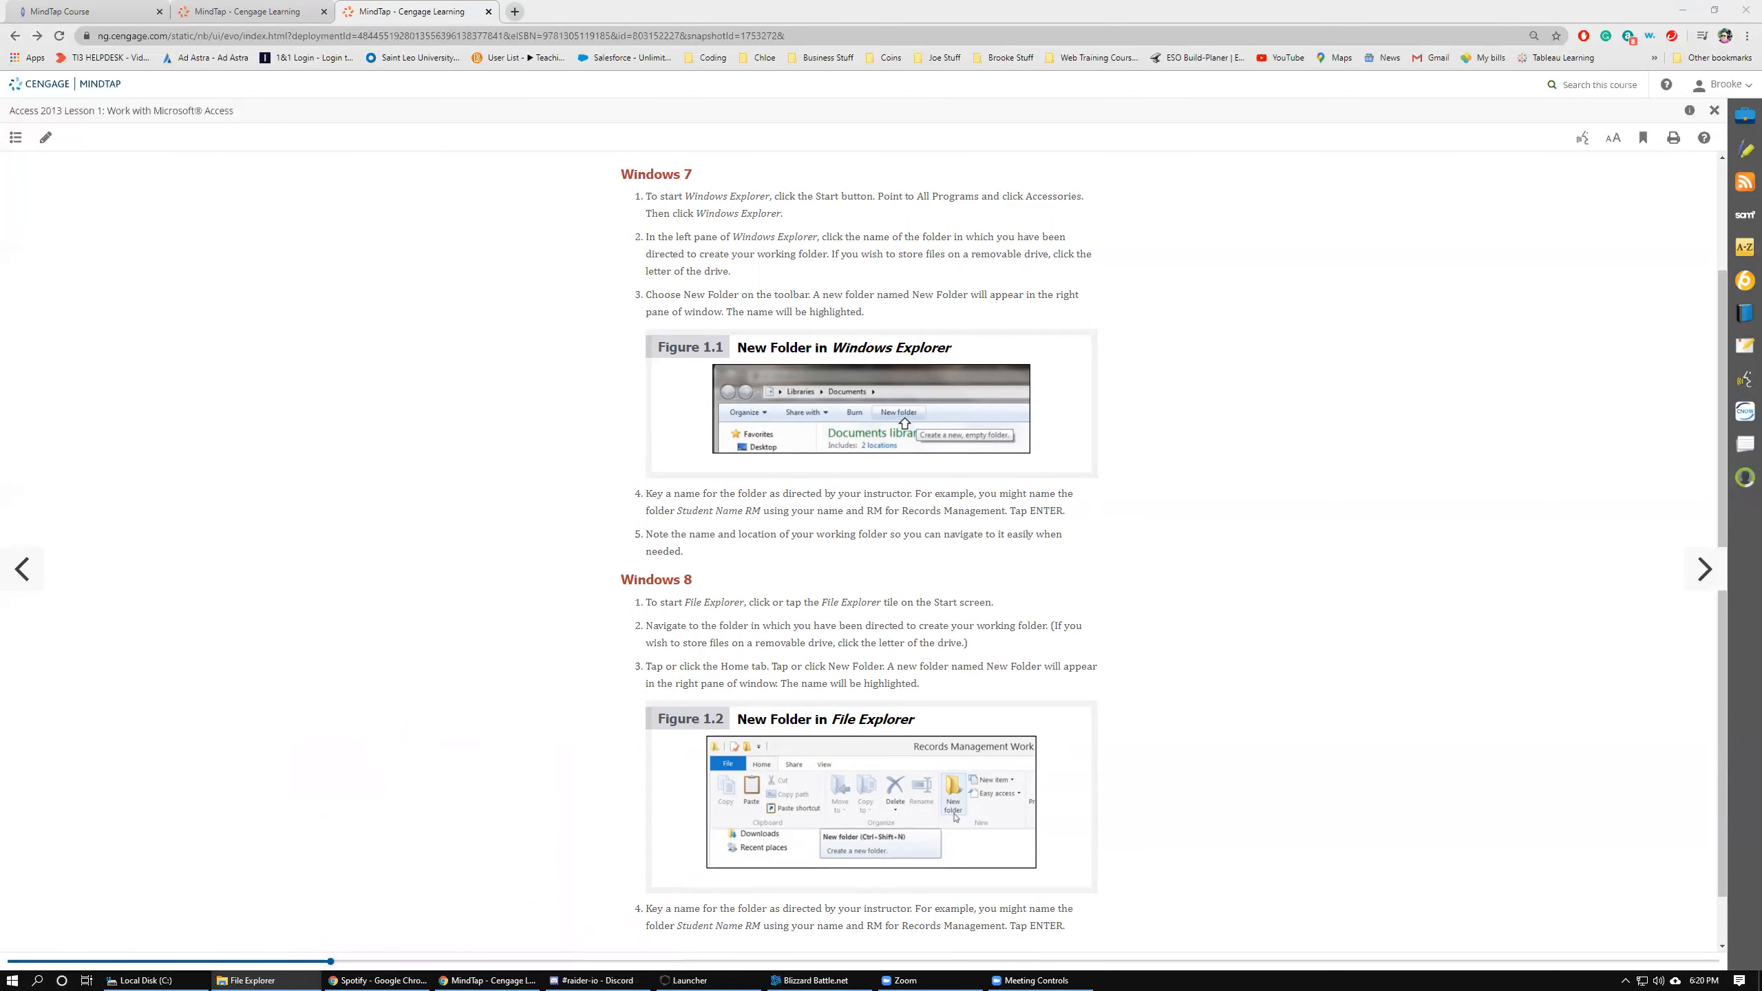
Create a new folder named Access Tutorial on Local Disk (D:).
left_click_drag(544, 232, 583, 253)
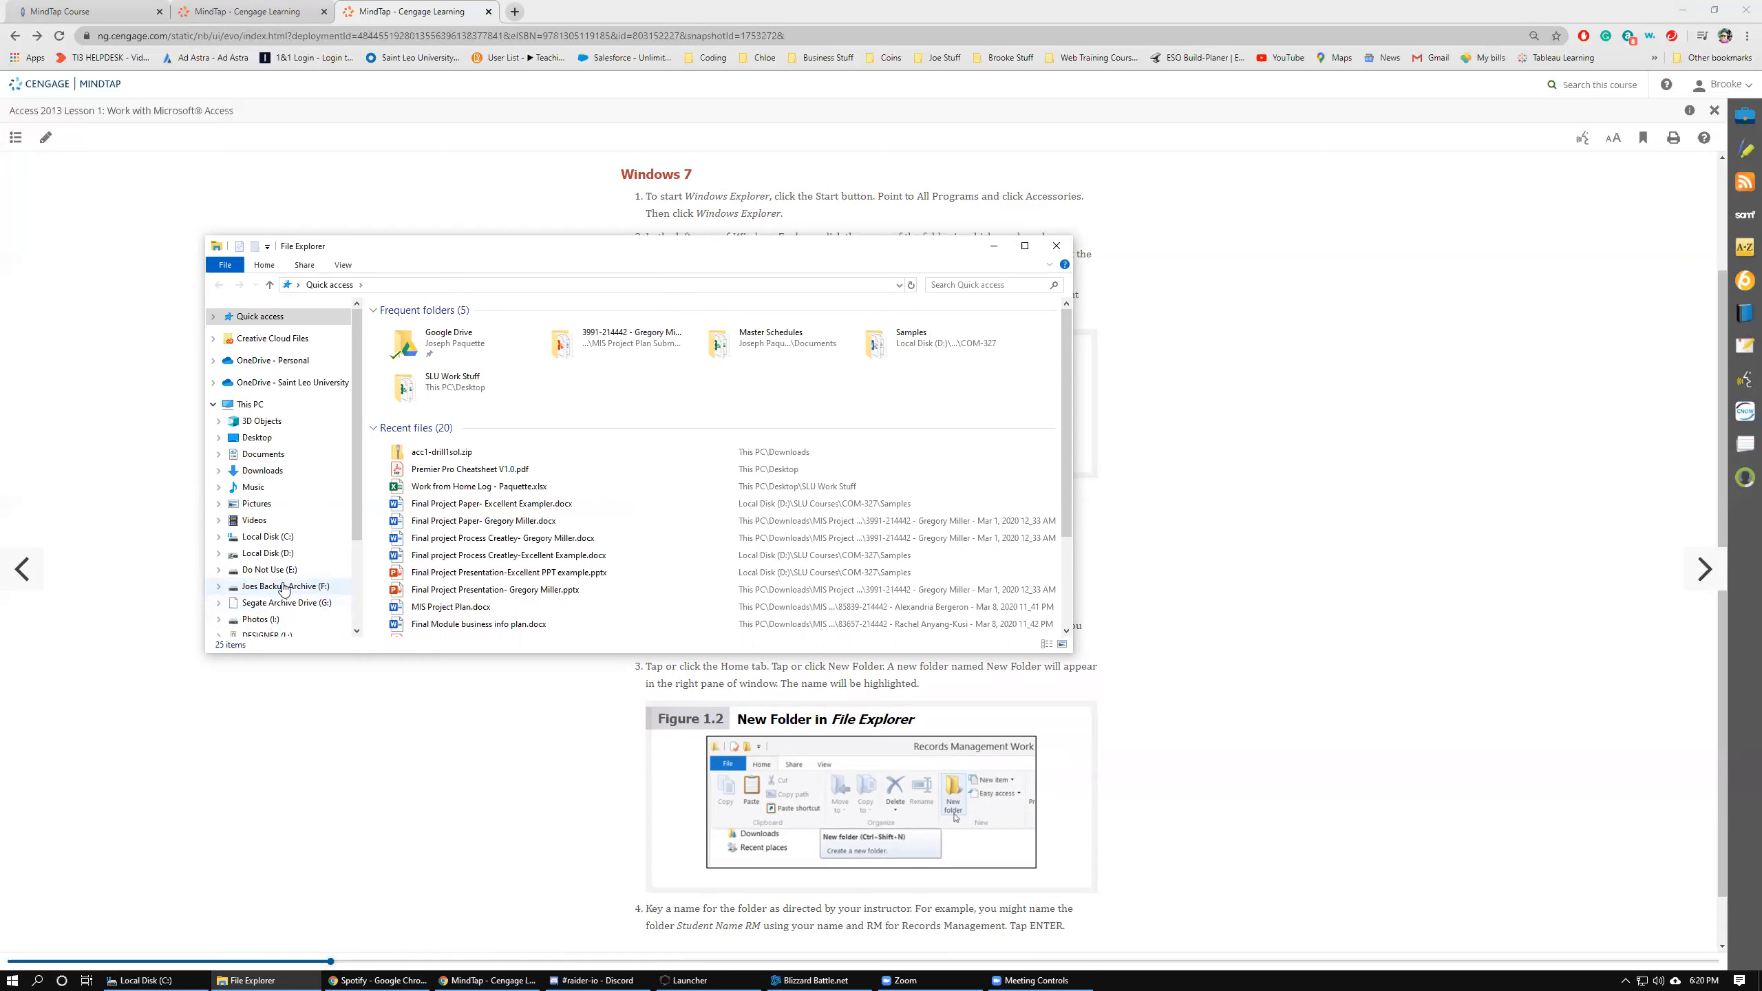
scroll(282, 587, "down", 1)
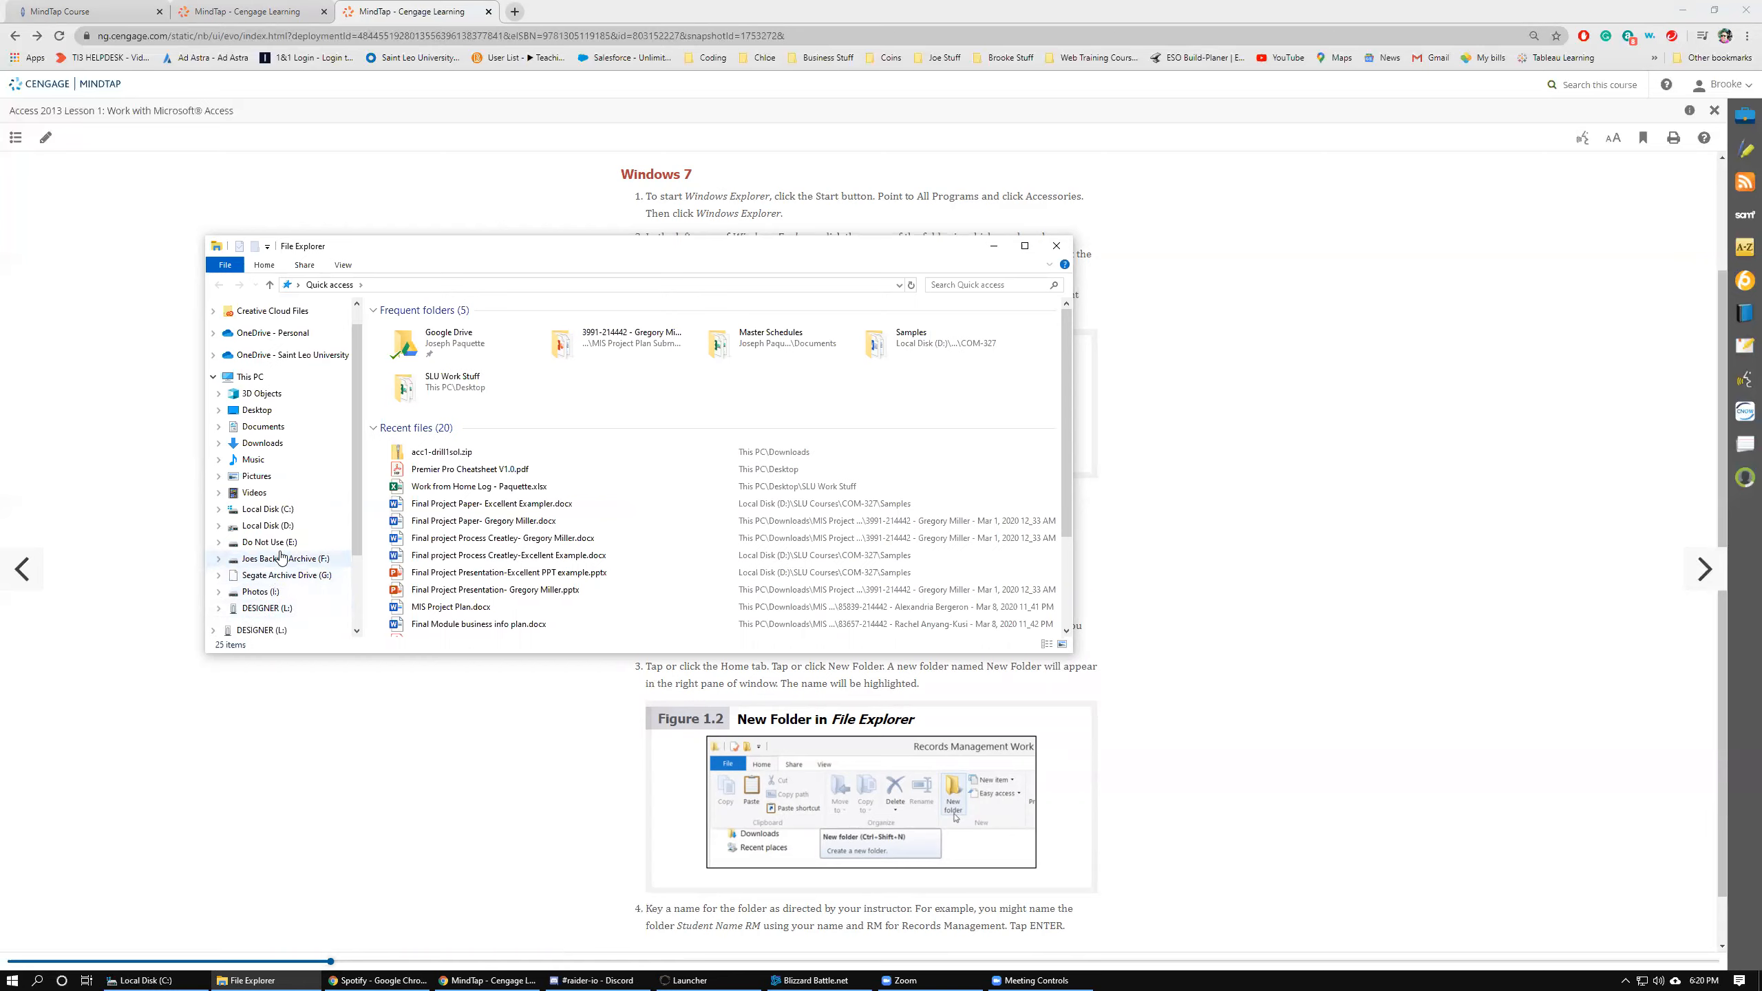
scroll(271, 554, "up", 1)
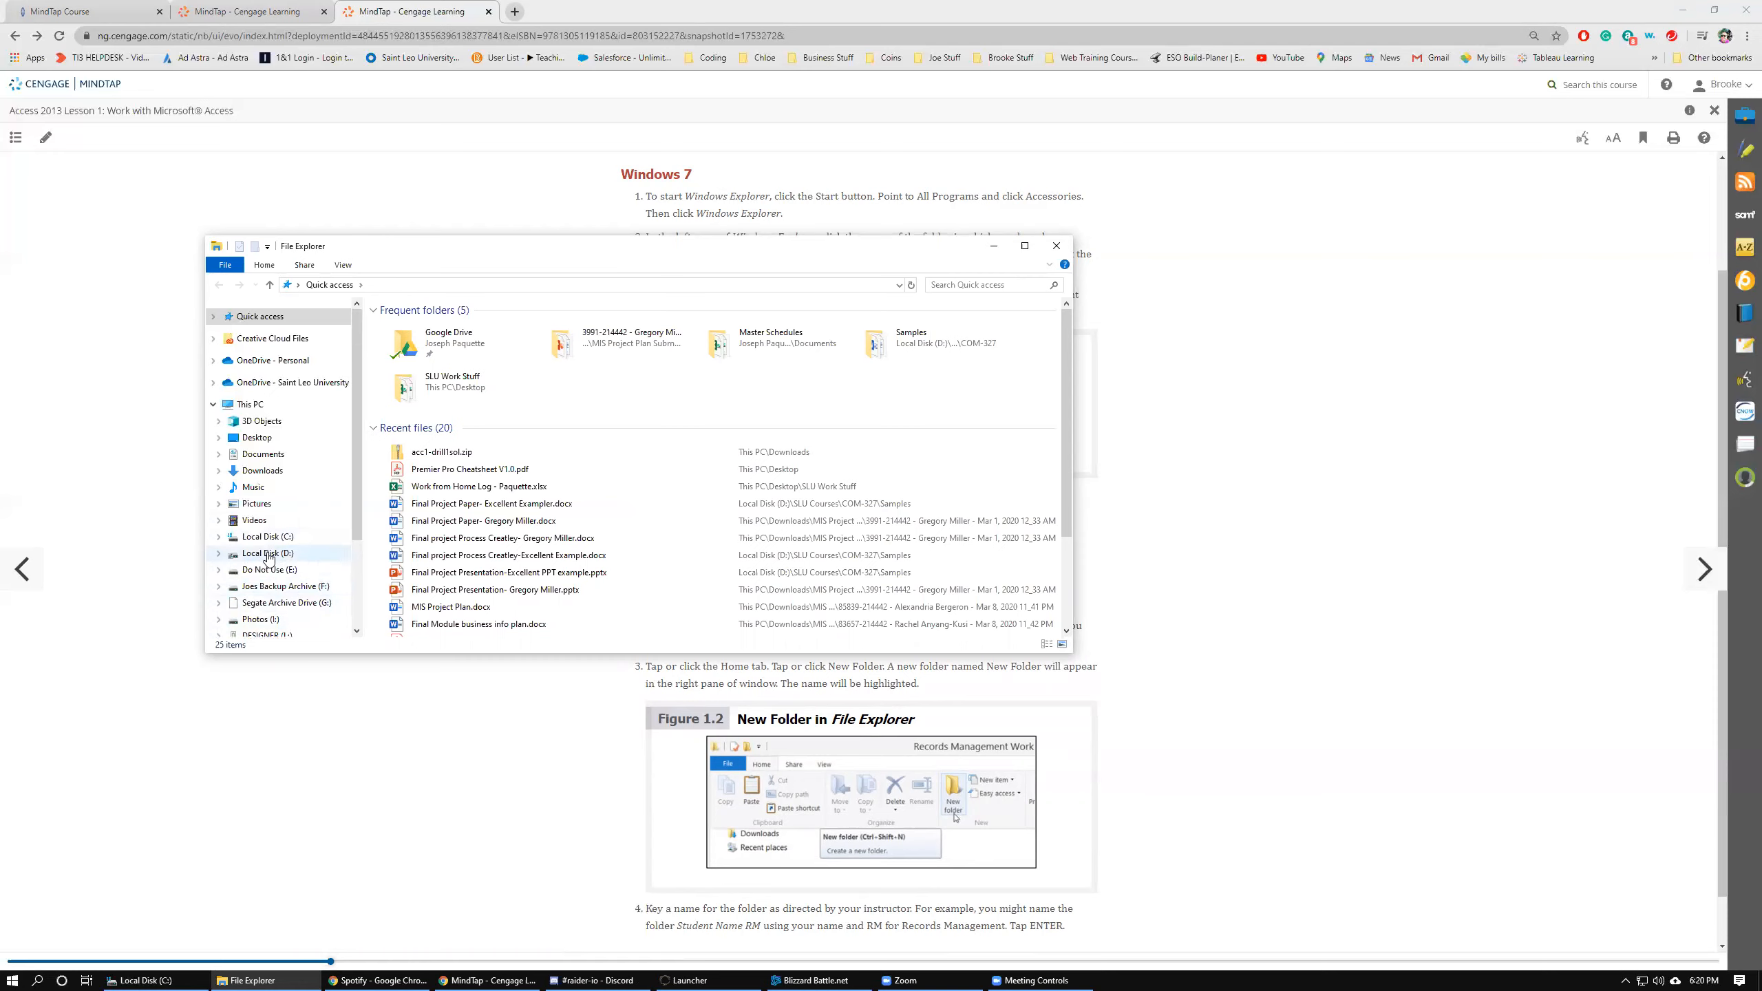
left_click(267, 553)
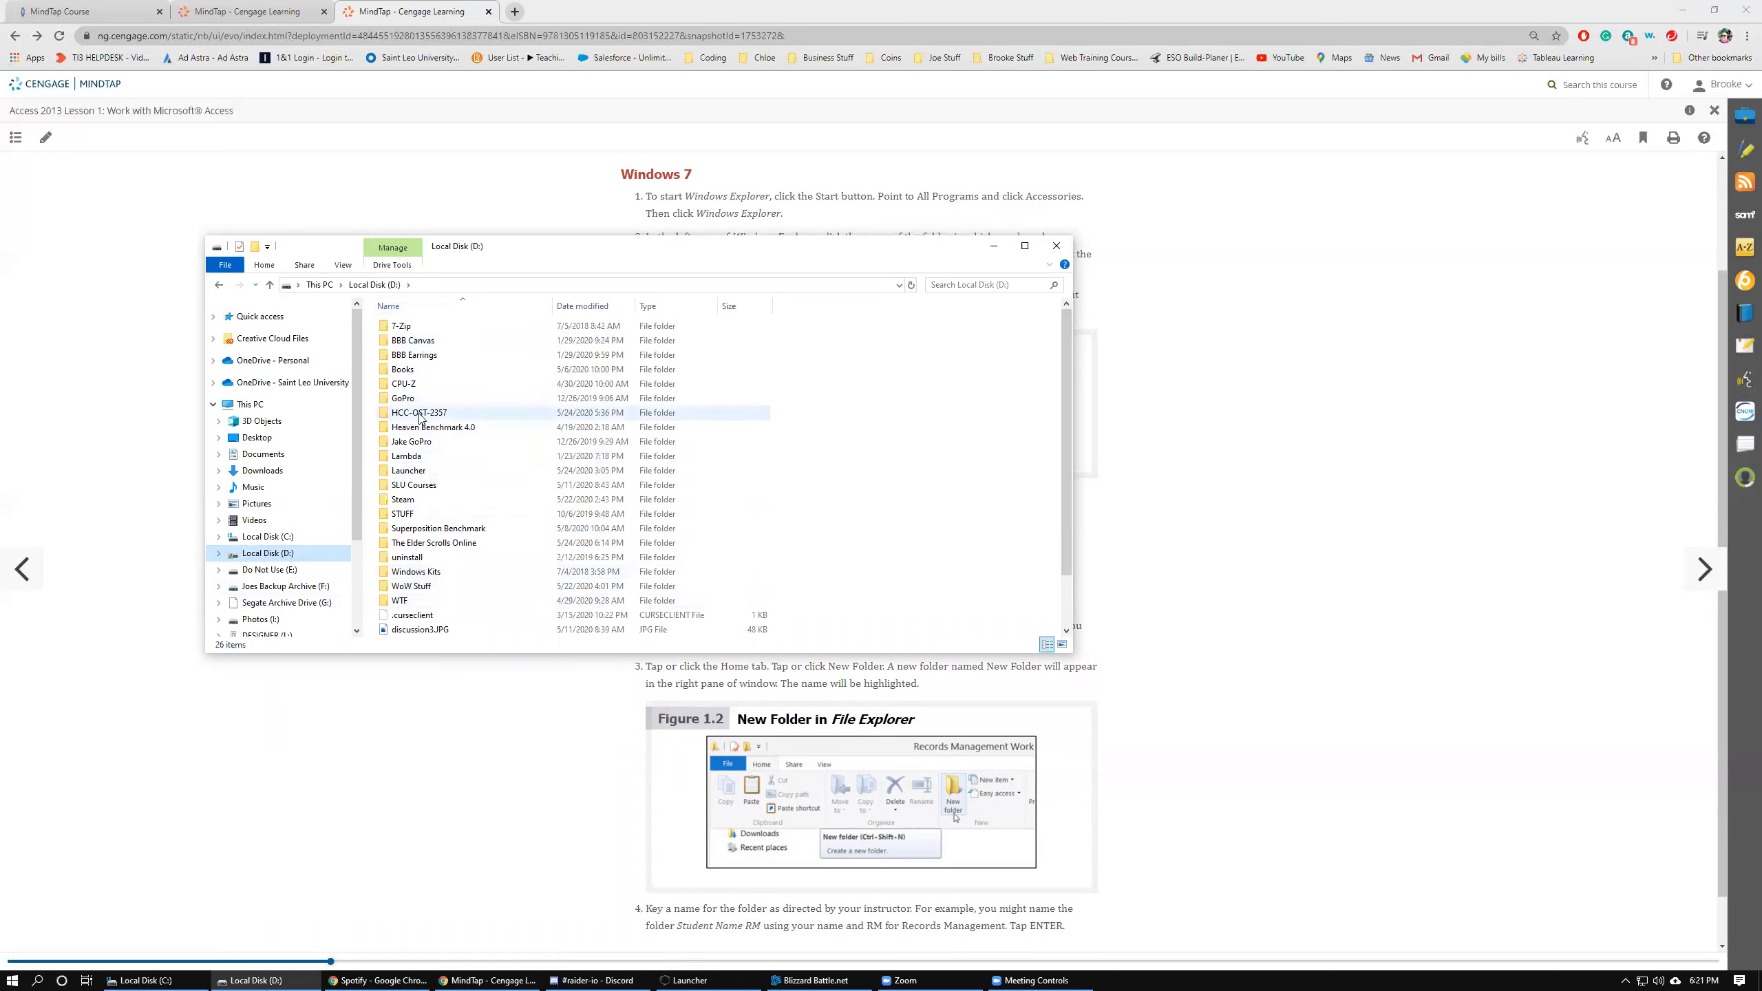
left_click(255, 247)
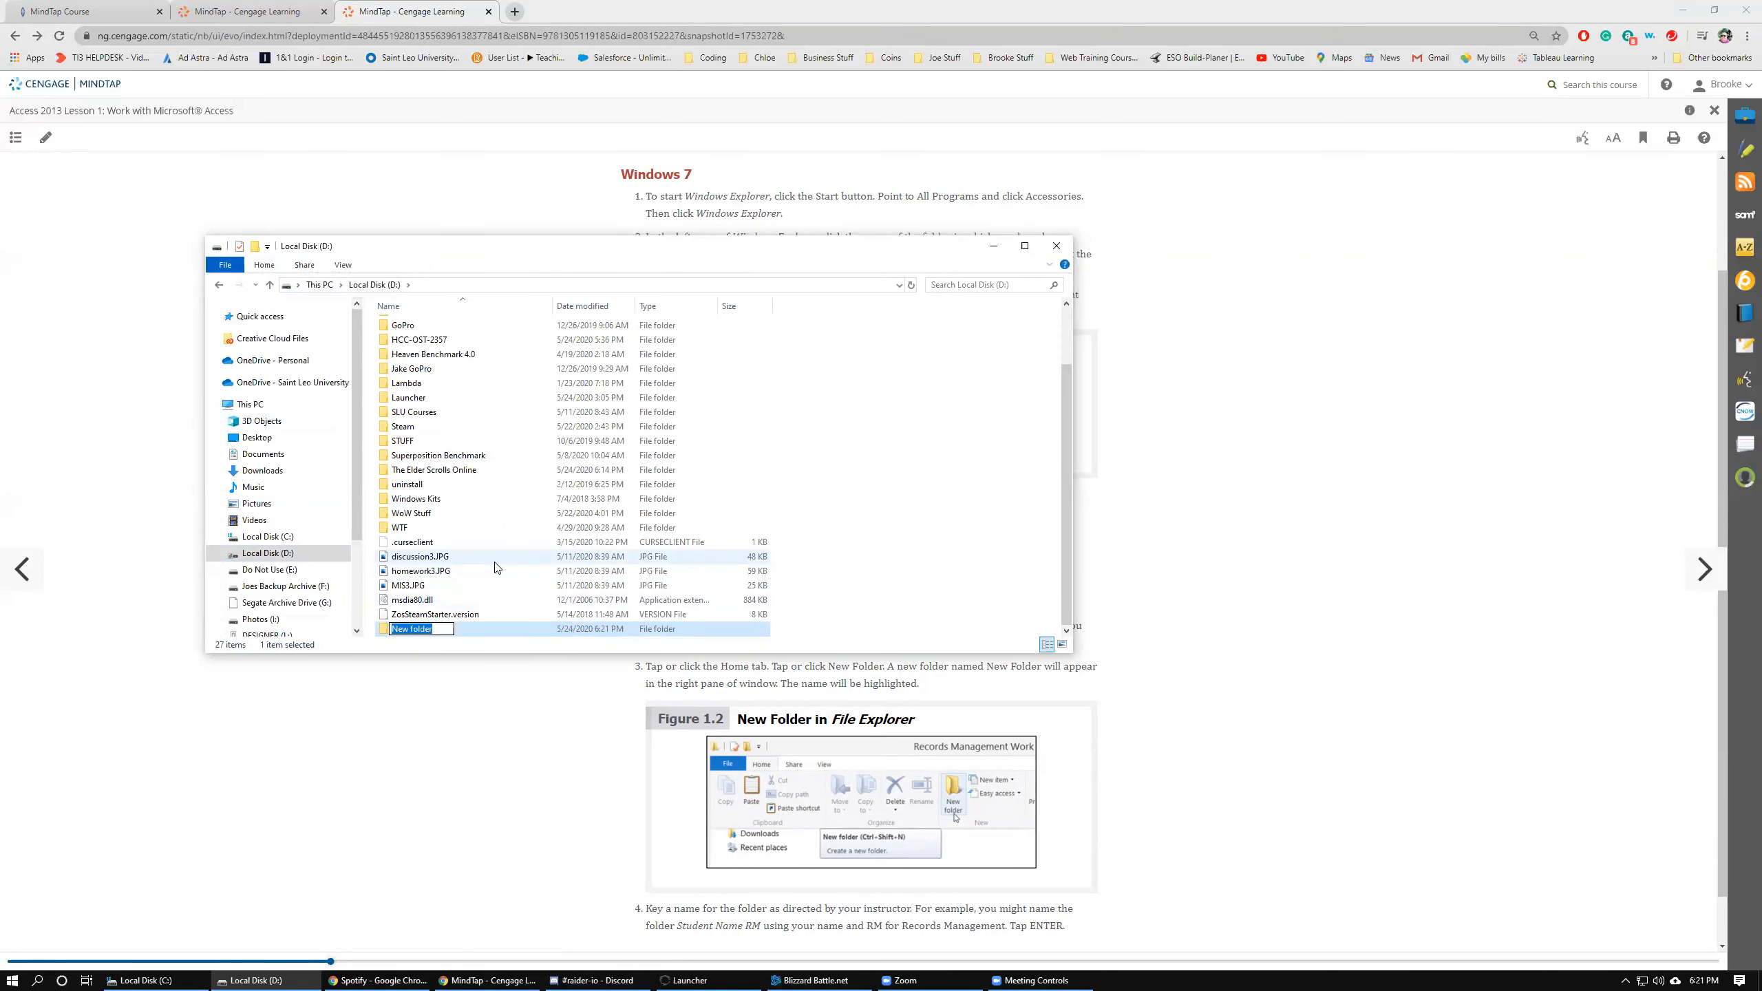
type("Access Tut")
key("BackSpace")
key("BackSpace")
type("orial")
key("Return")
Delete the Access Tutorial folder.
right_click(416, 629)
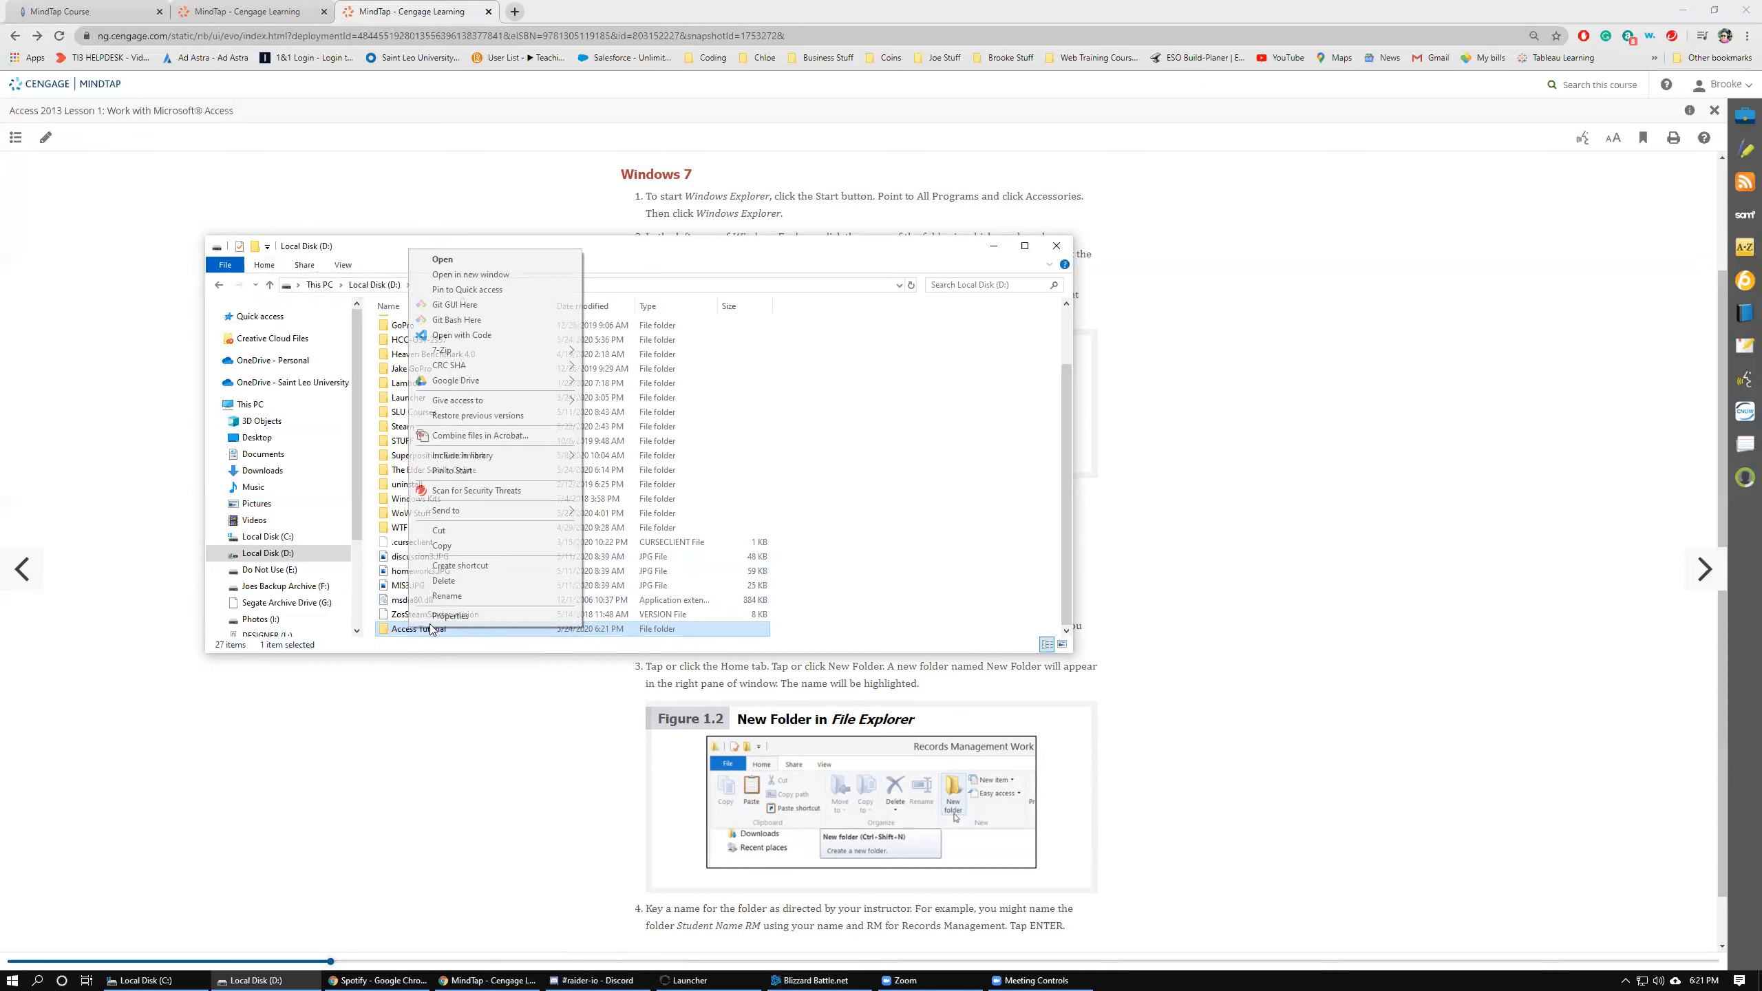
left_click(437, 581)
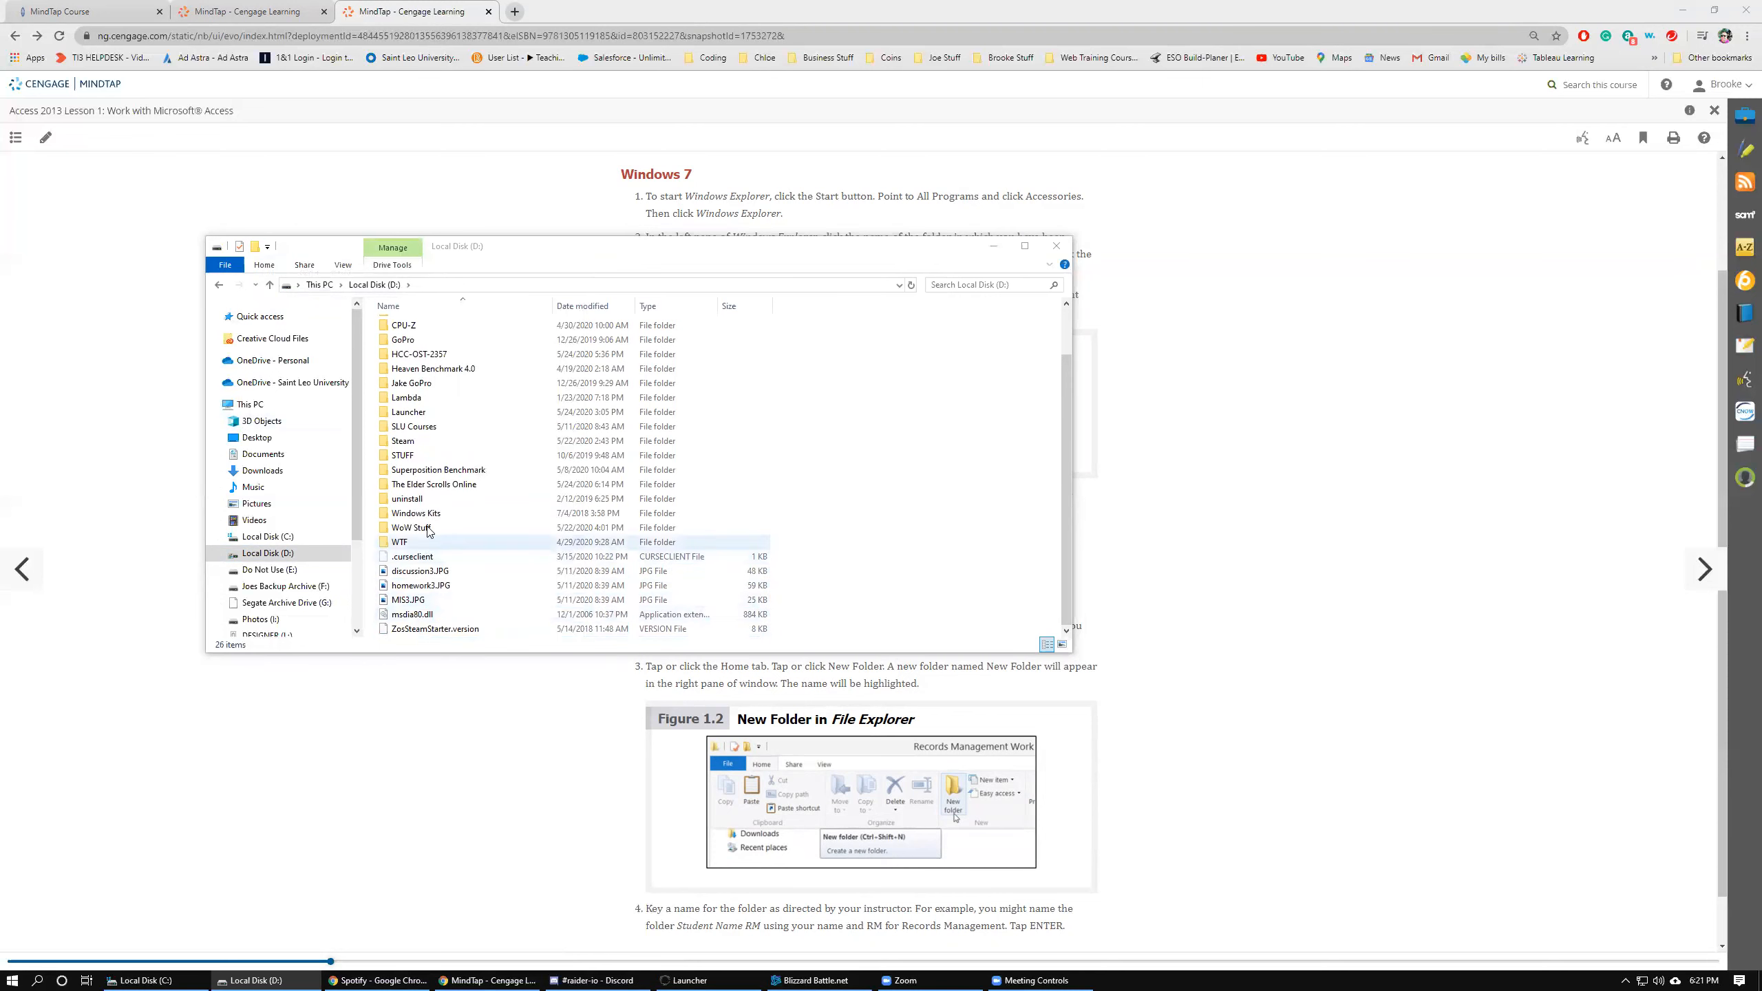
Browse into the HCC-OST-2357 folder and back, and open its name for renaming without changing it.
double_click(416, 355)
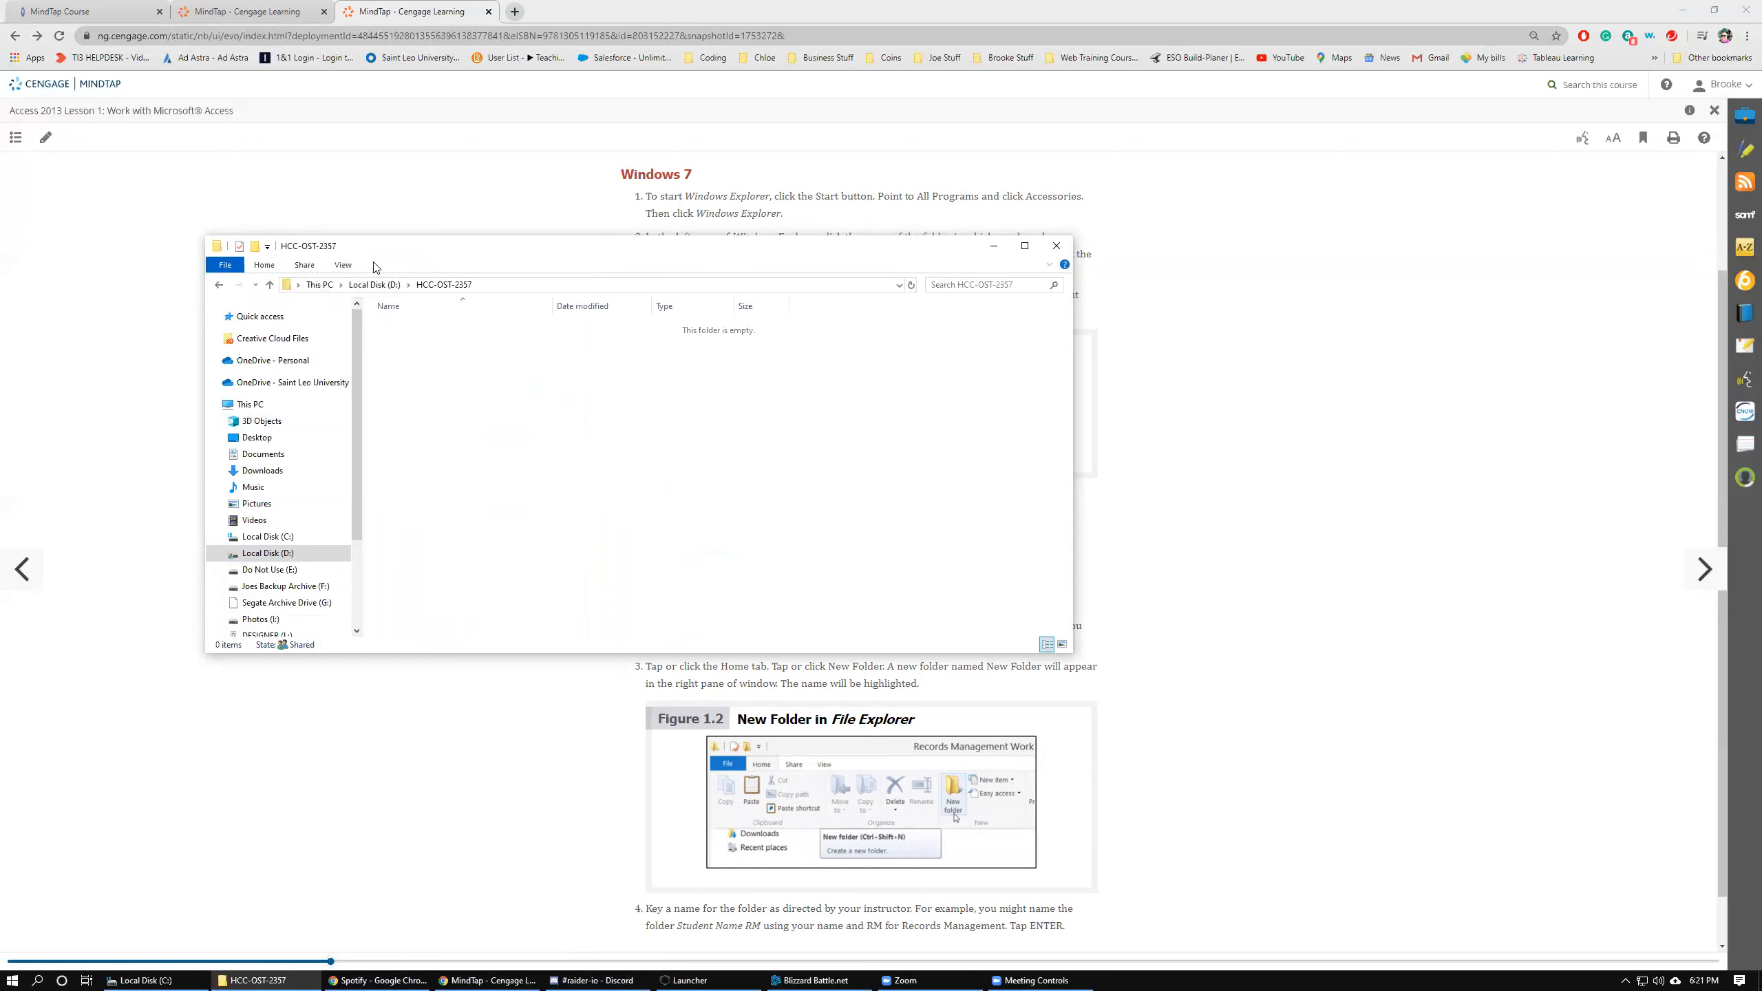
left_click(374, 284)
double_click(430, 412)
right_click(430, 413)
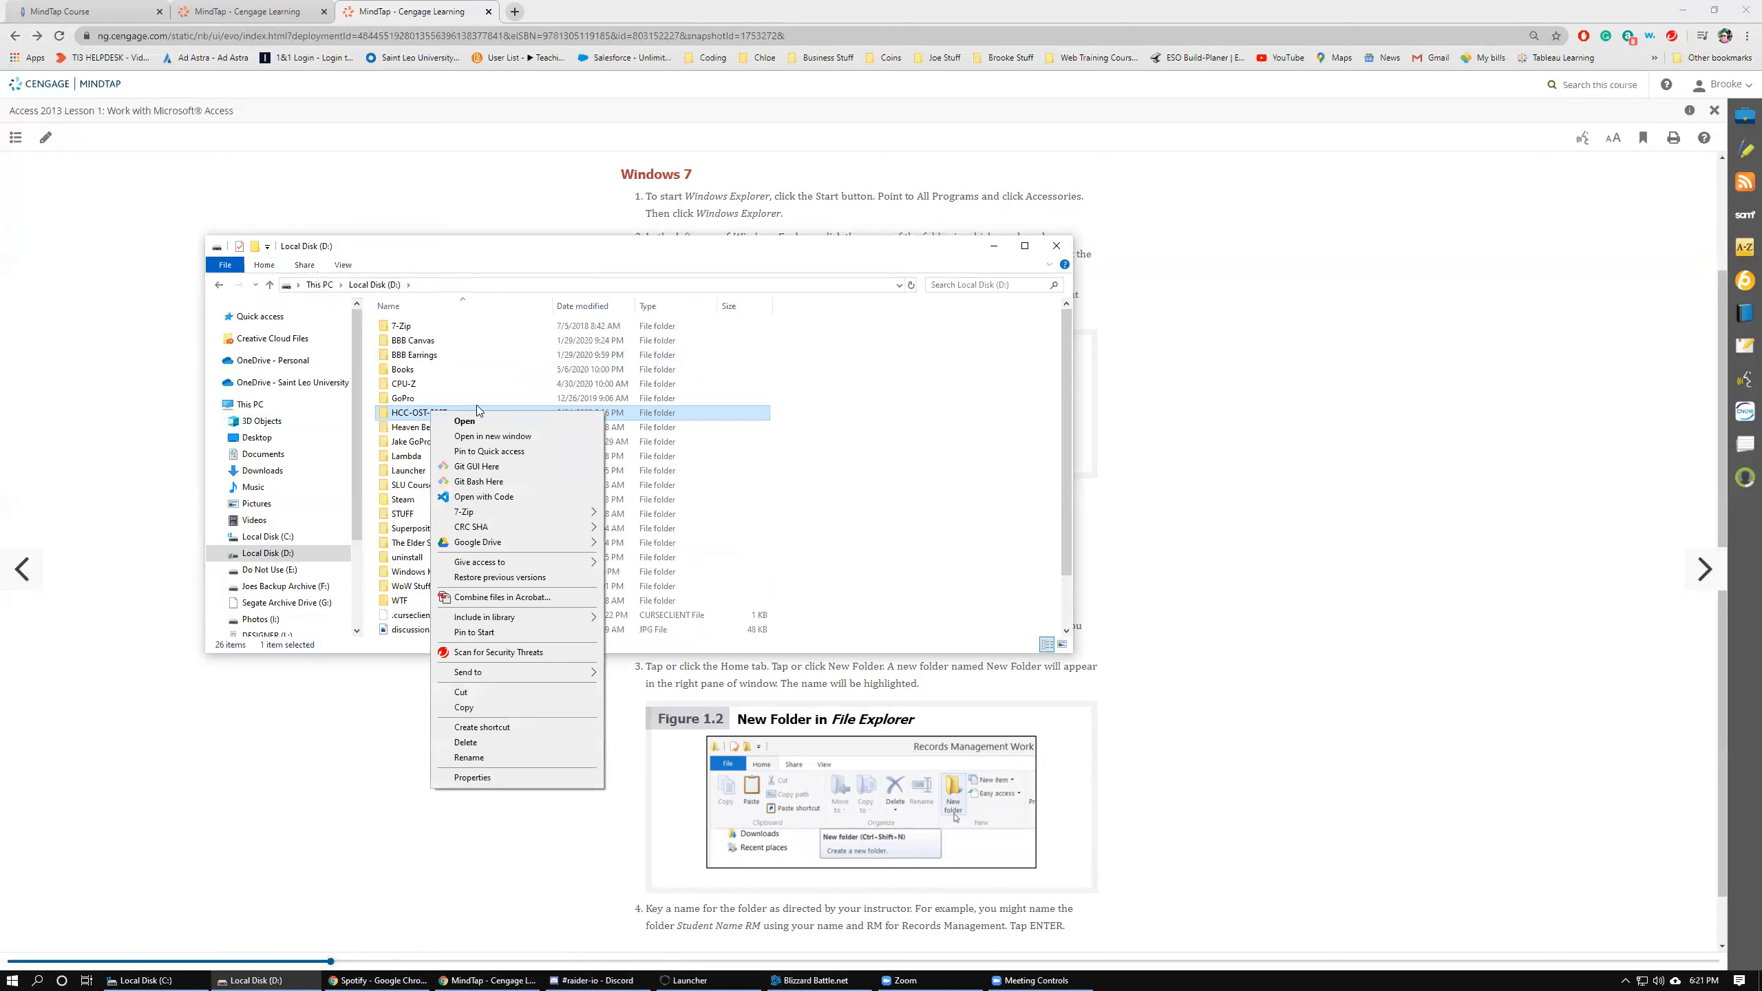
left_click(467, 758)
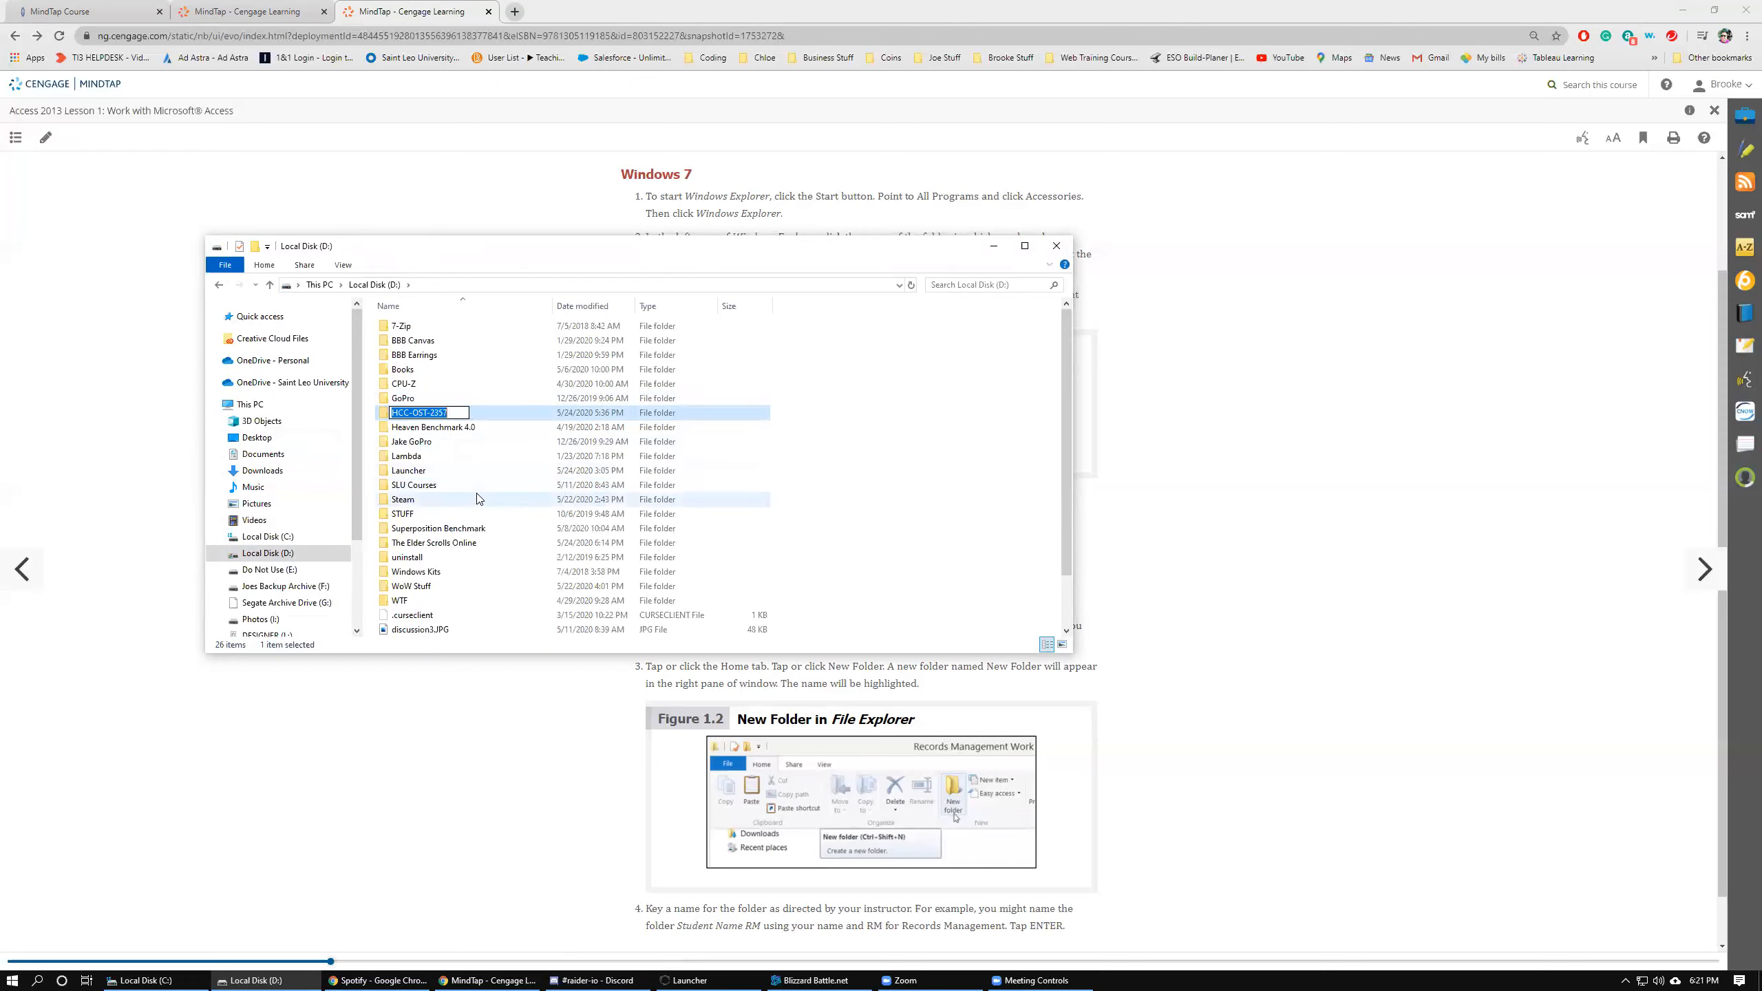
key("Return")
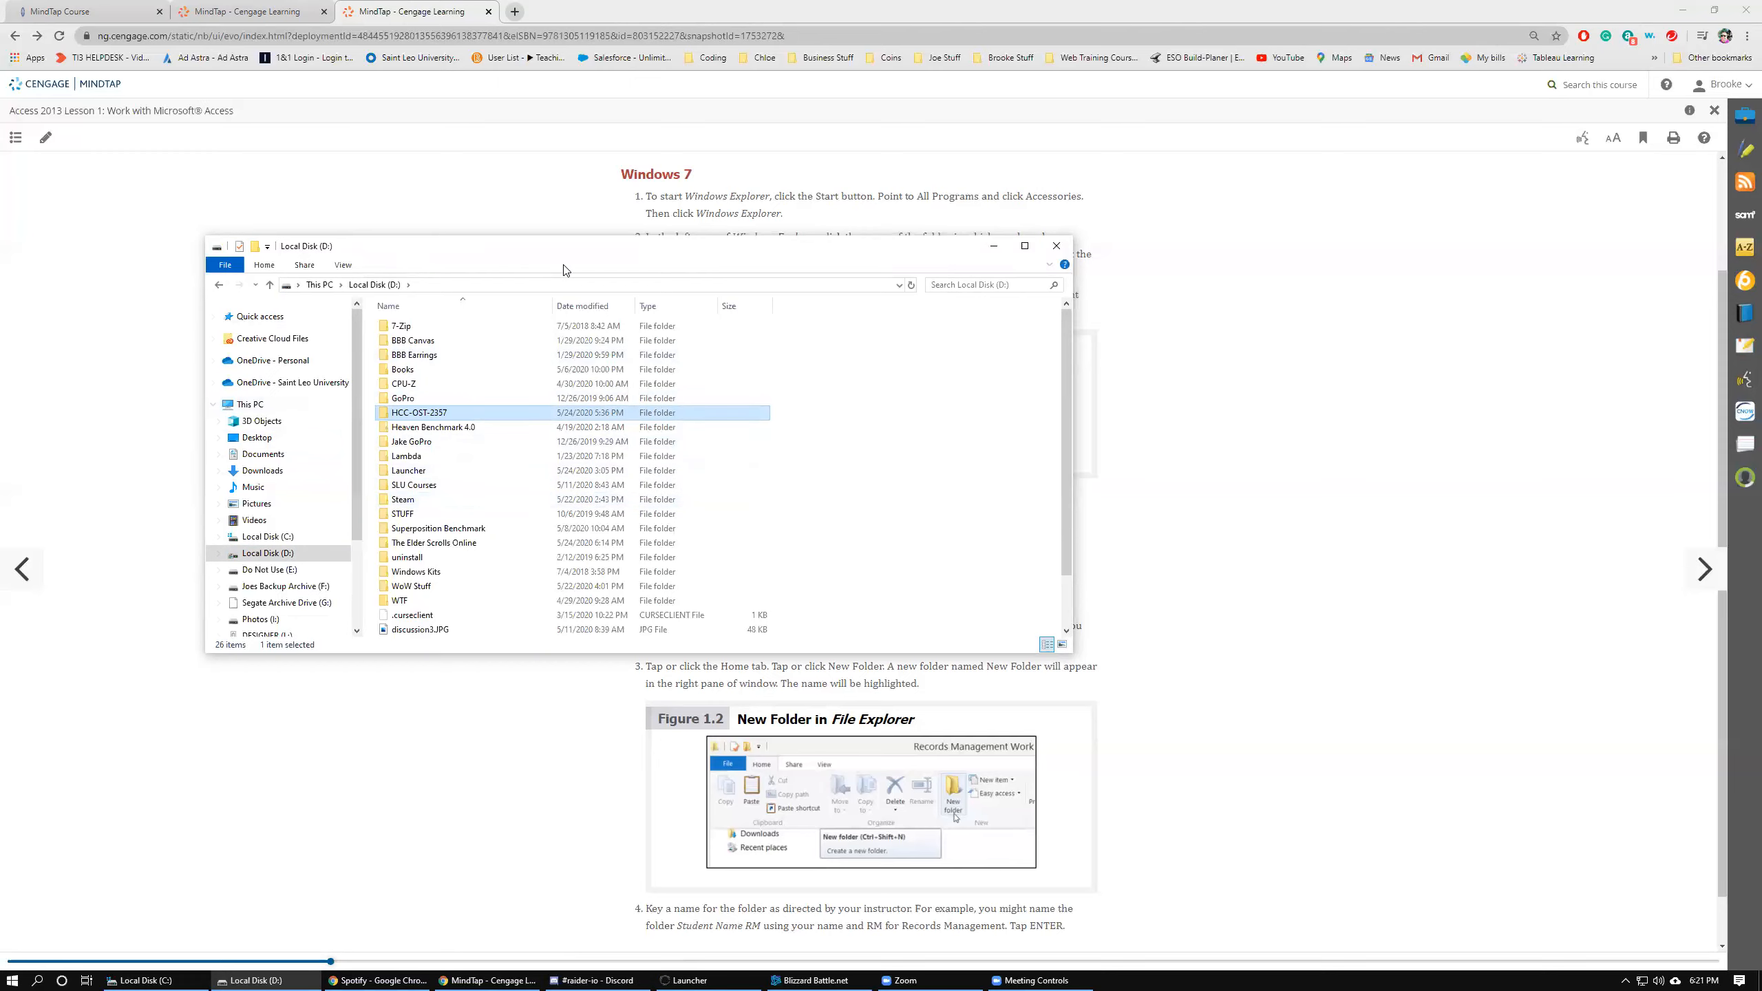
Move the File Explorer window aside and page the lesson forward to section 1-1c.
left_click_drag(567, 260, 0, 417)
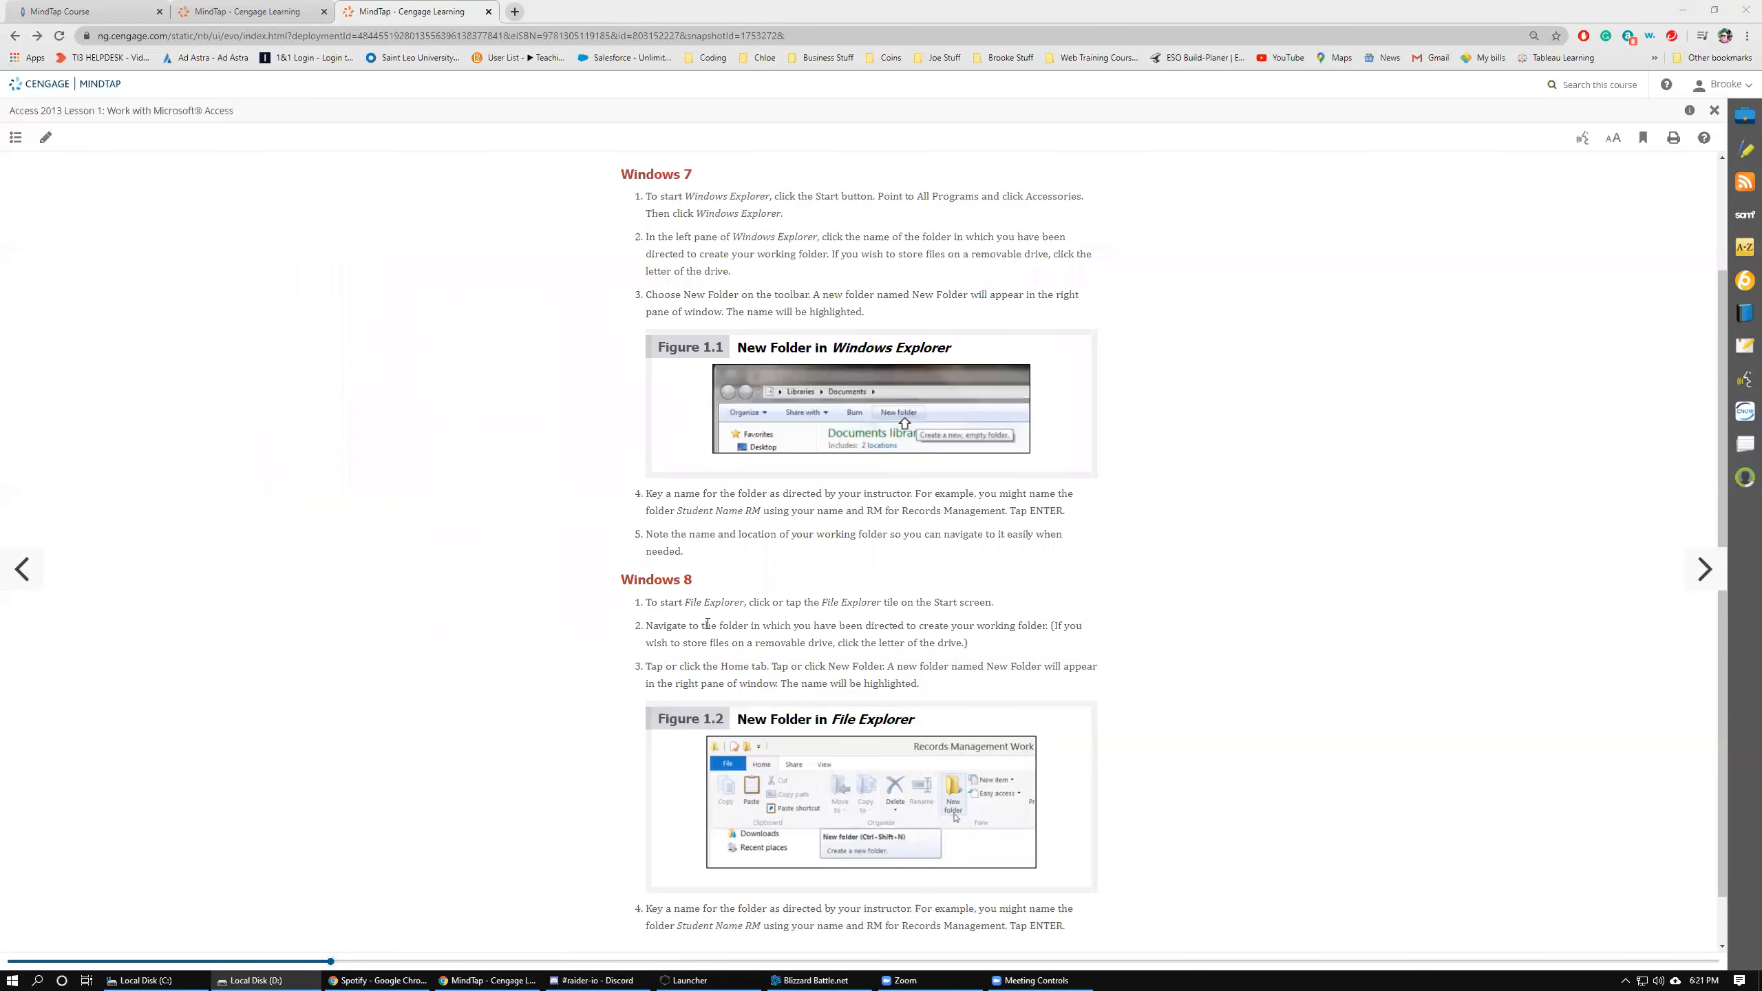
scroll(708, 624, "down", 1)
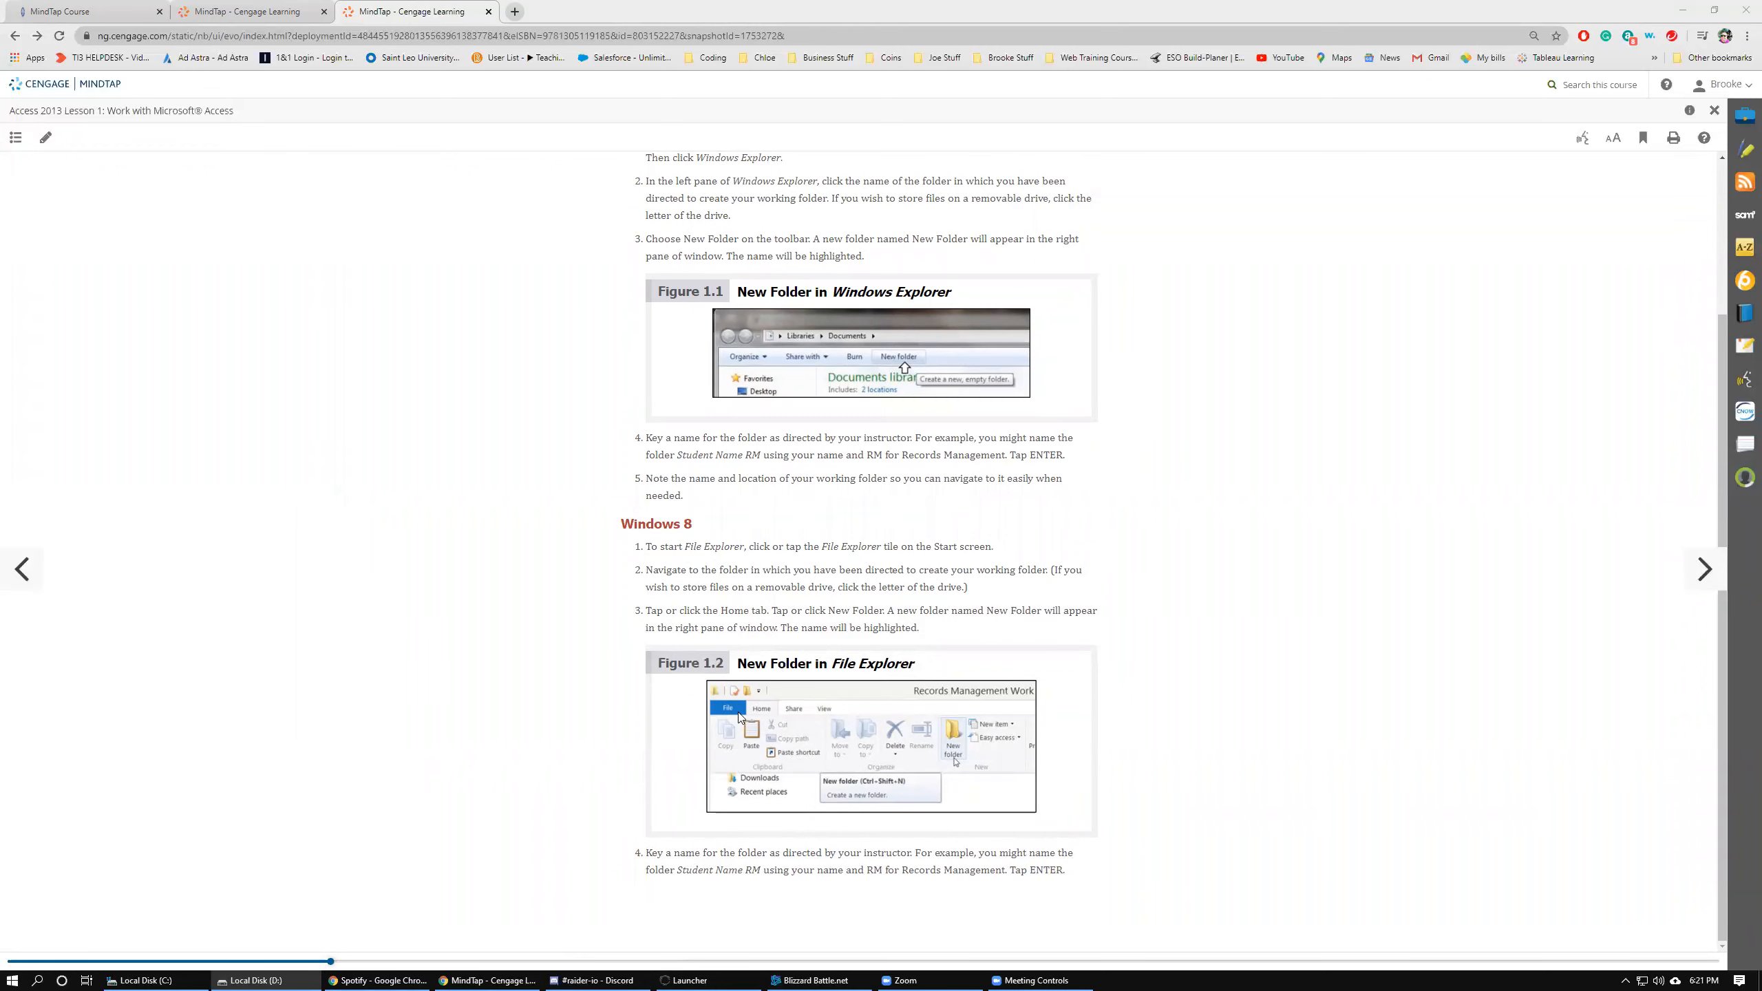
scroll(729, 686, "up", 2)
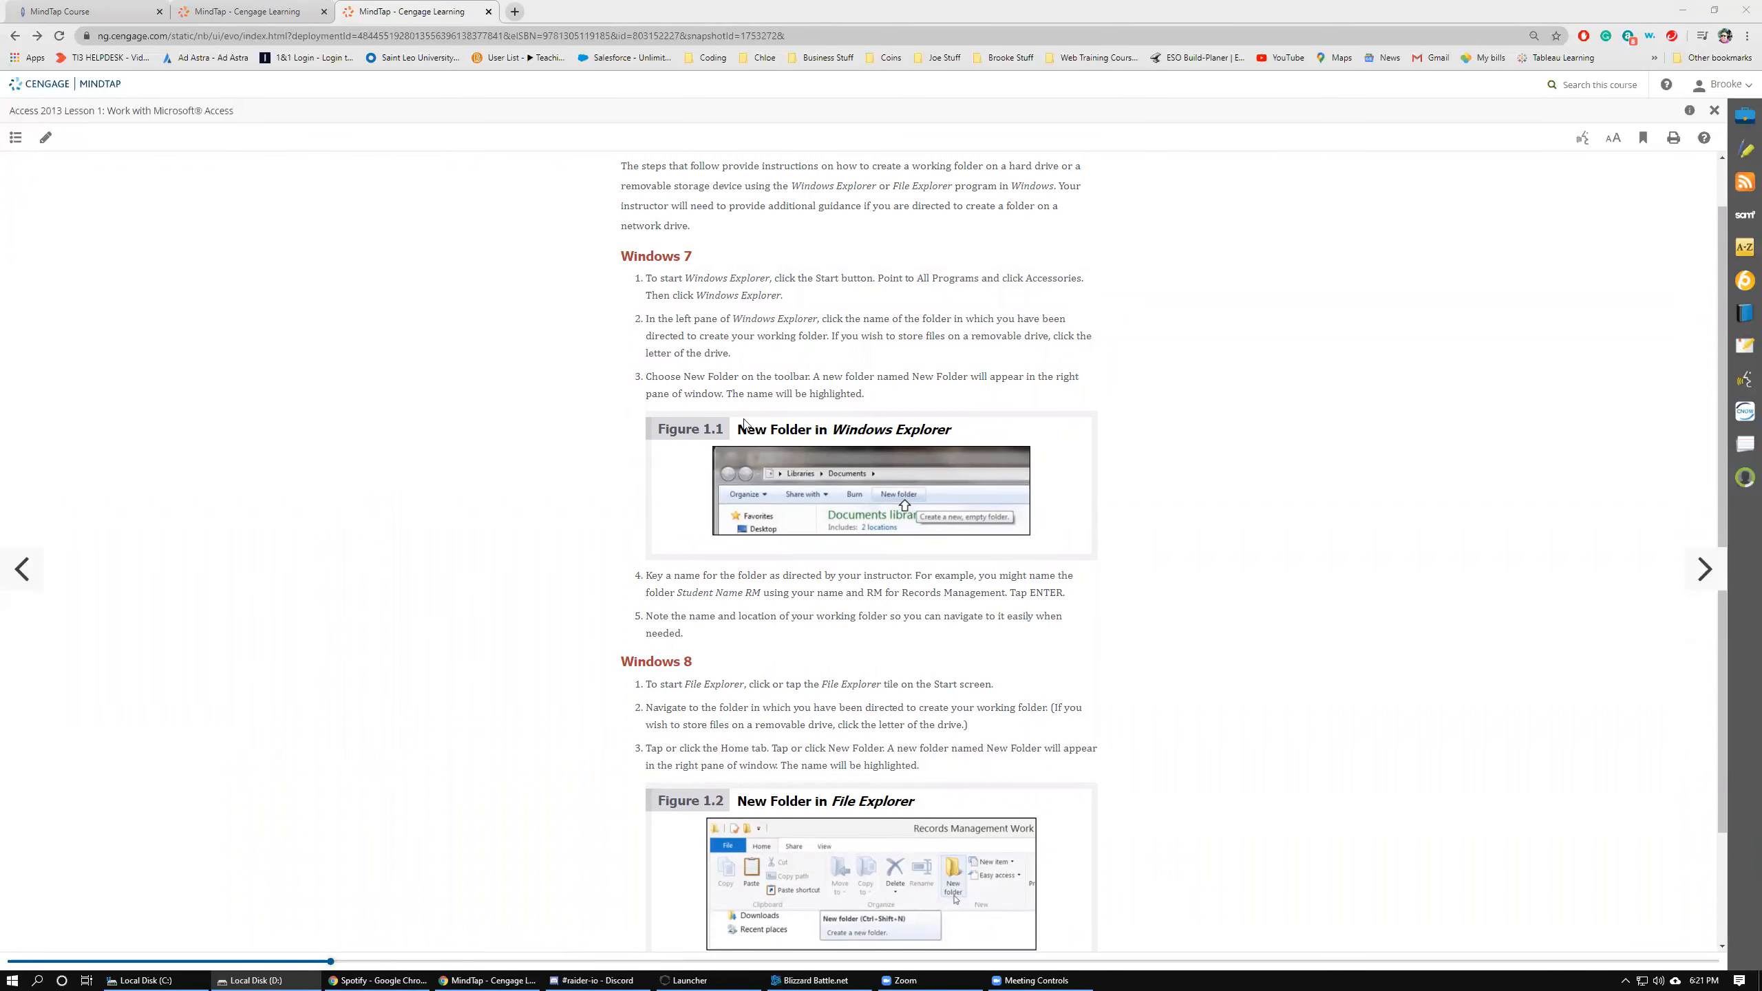
scroll(749, 664, "down", 2)
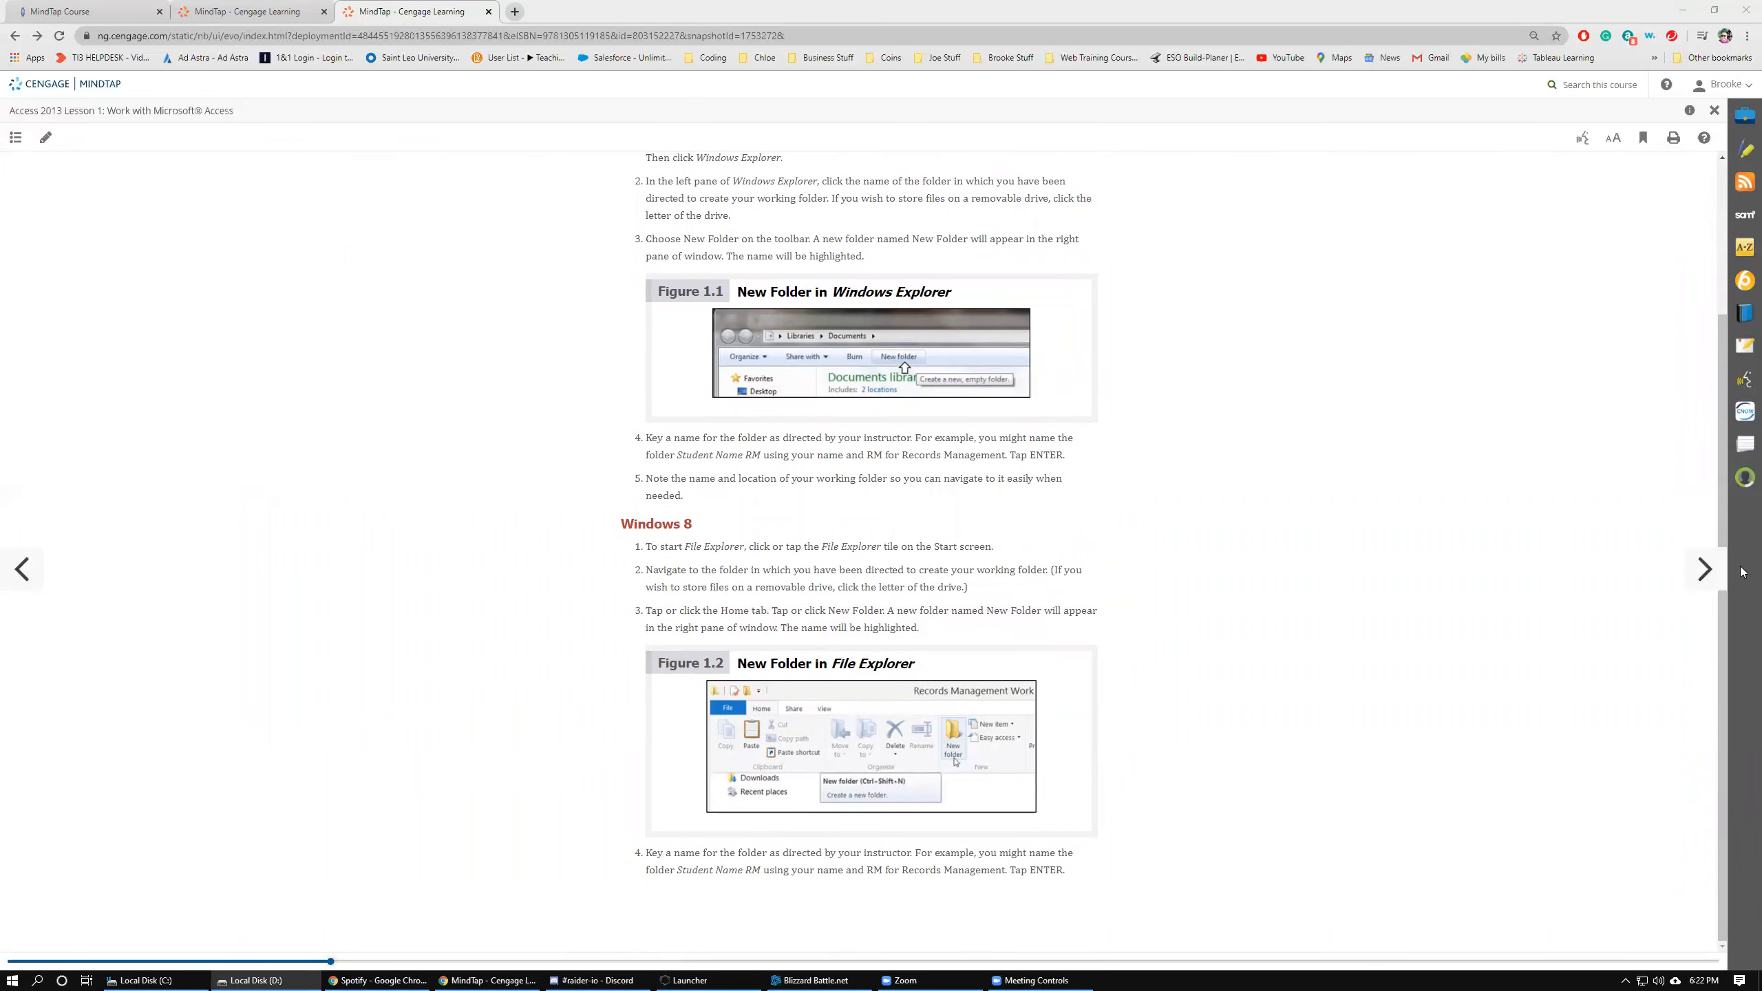
left_click(1704, 570)
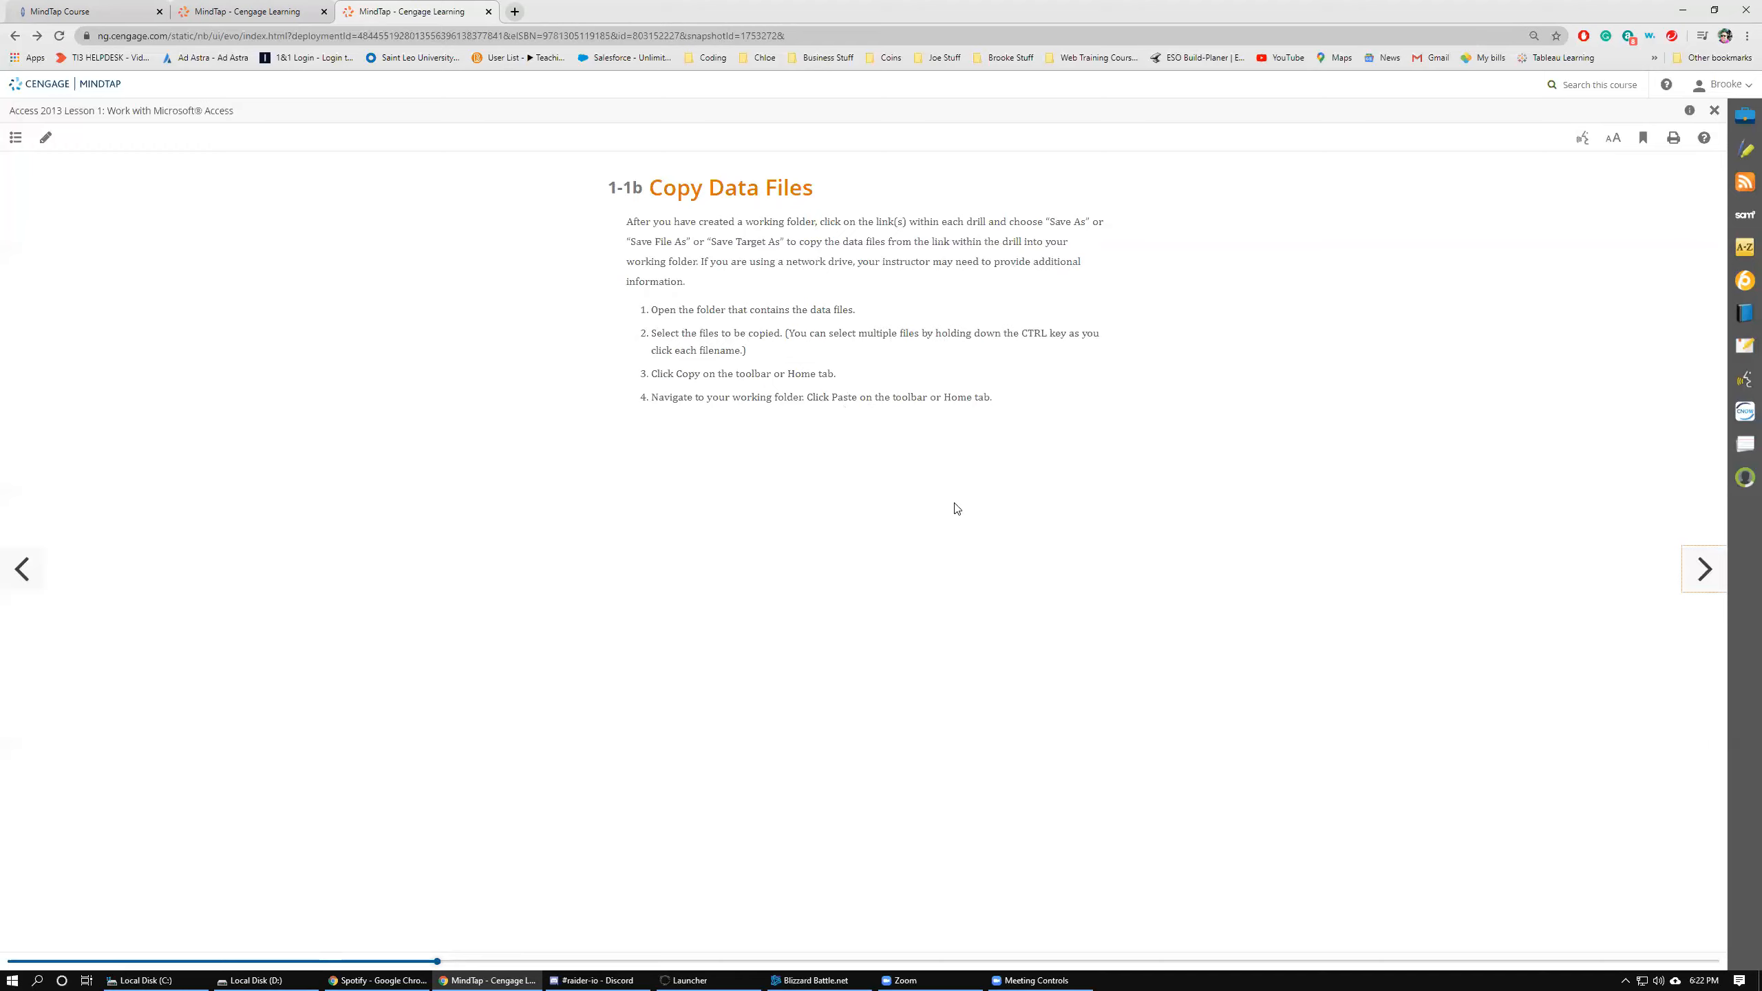
left_click(1714, 570)
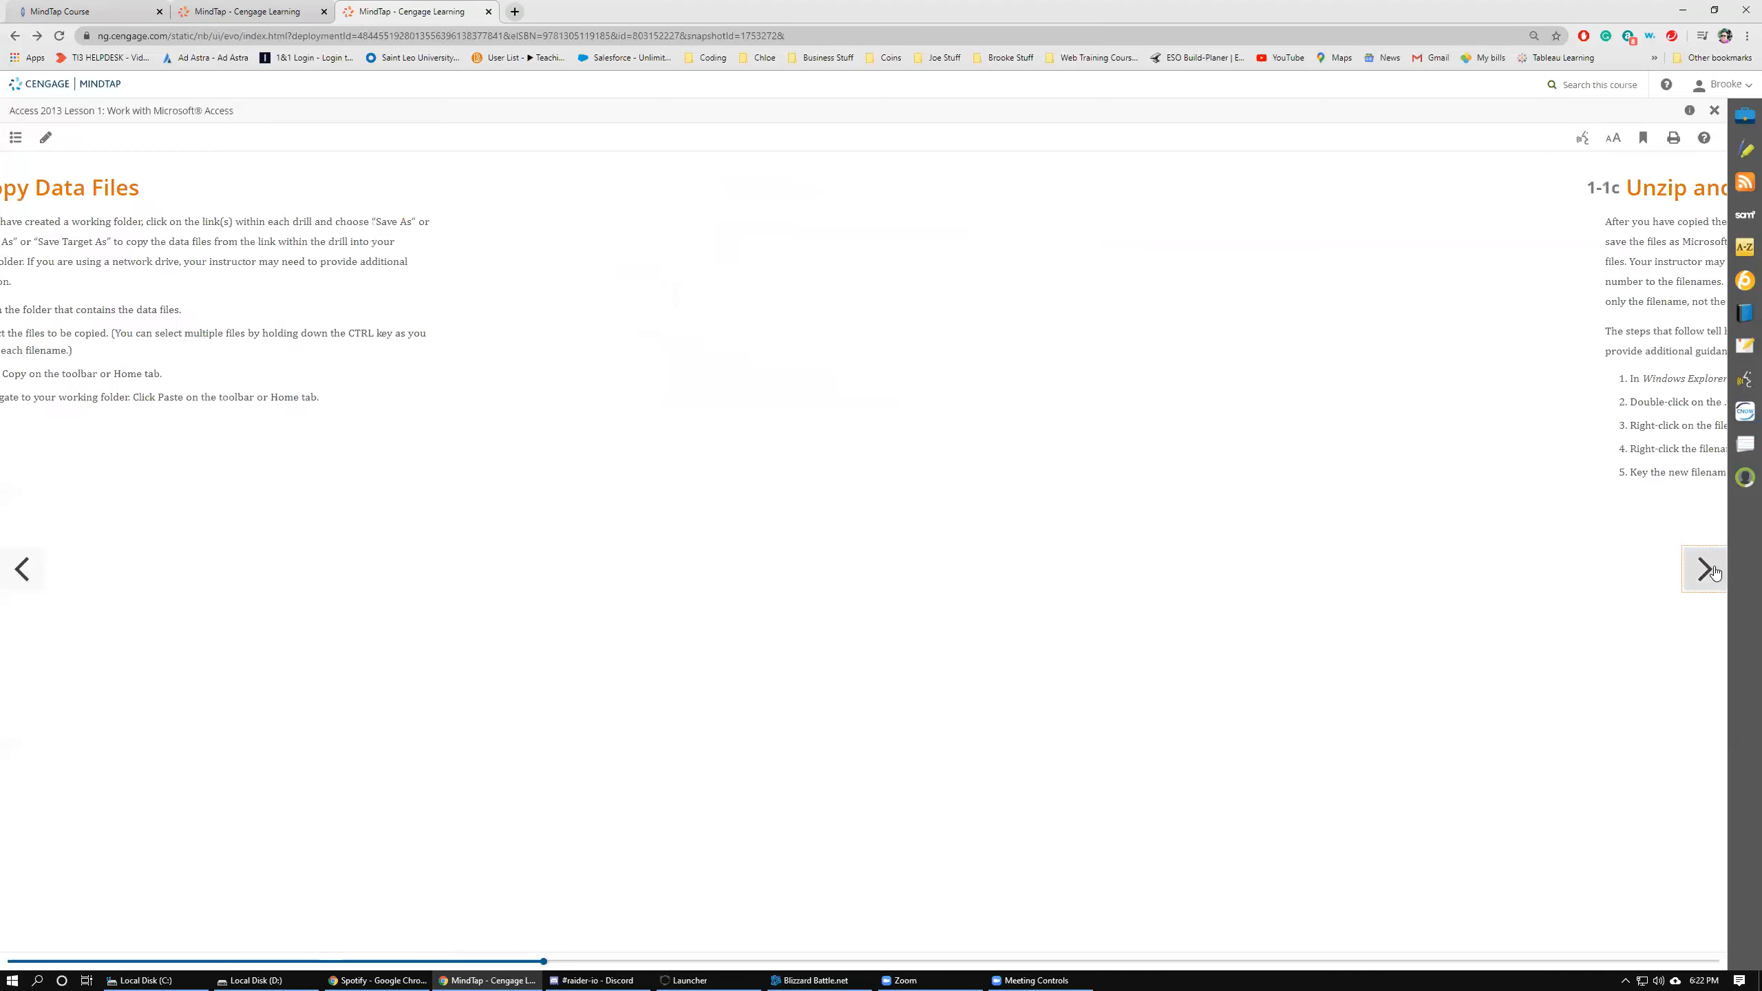
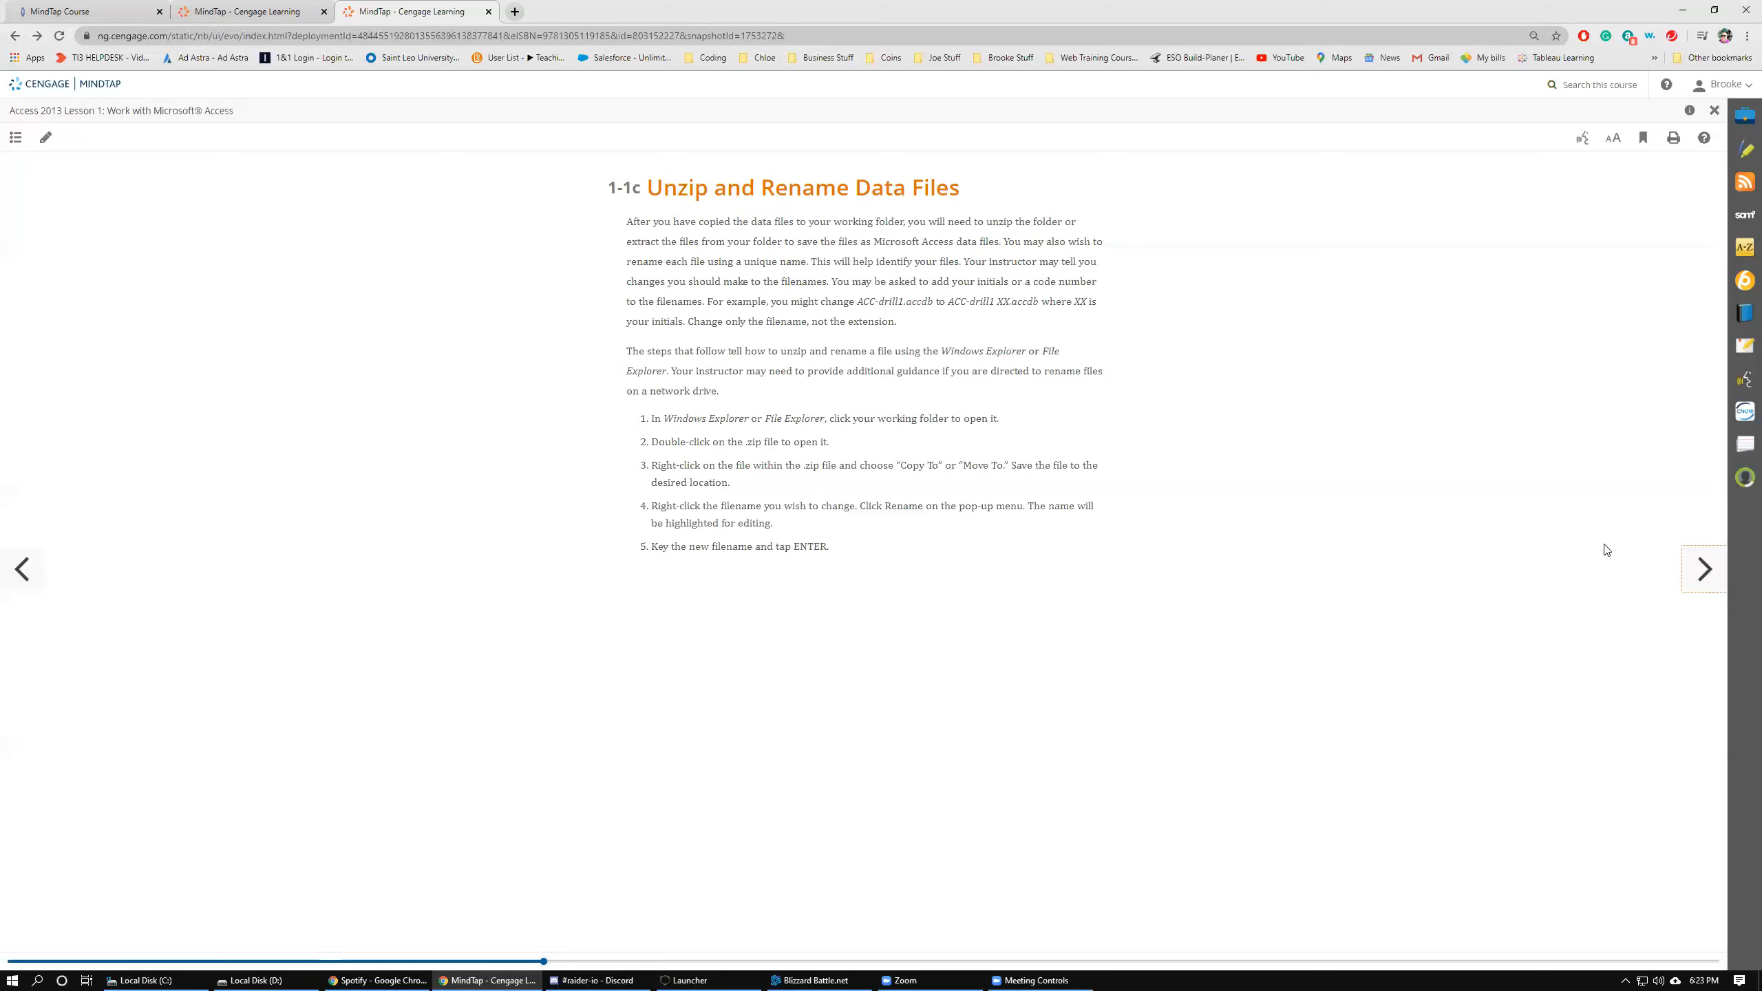
Page forward through the lesson from section 1-1c to section 1-5.
left_click(1693, 587)
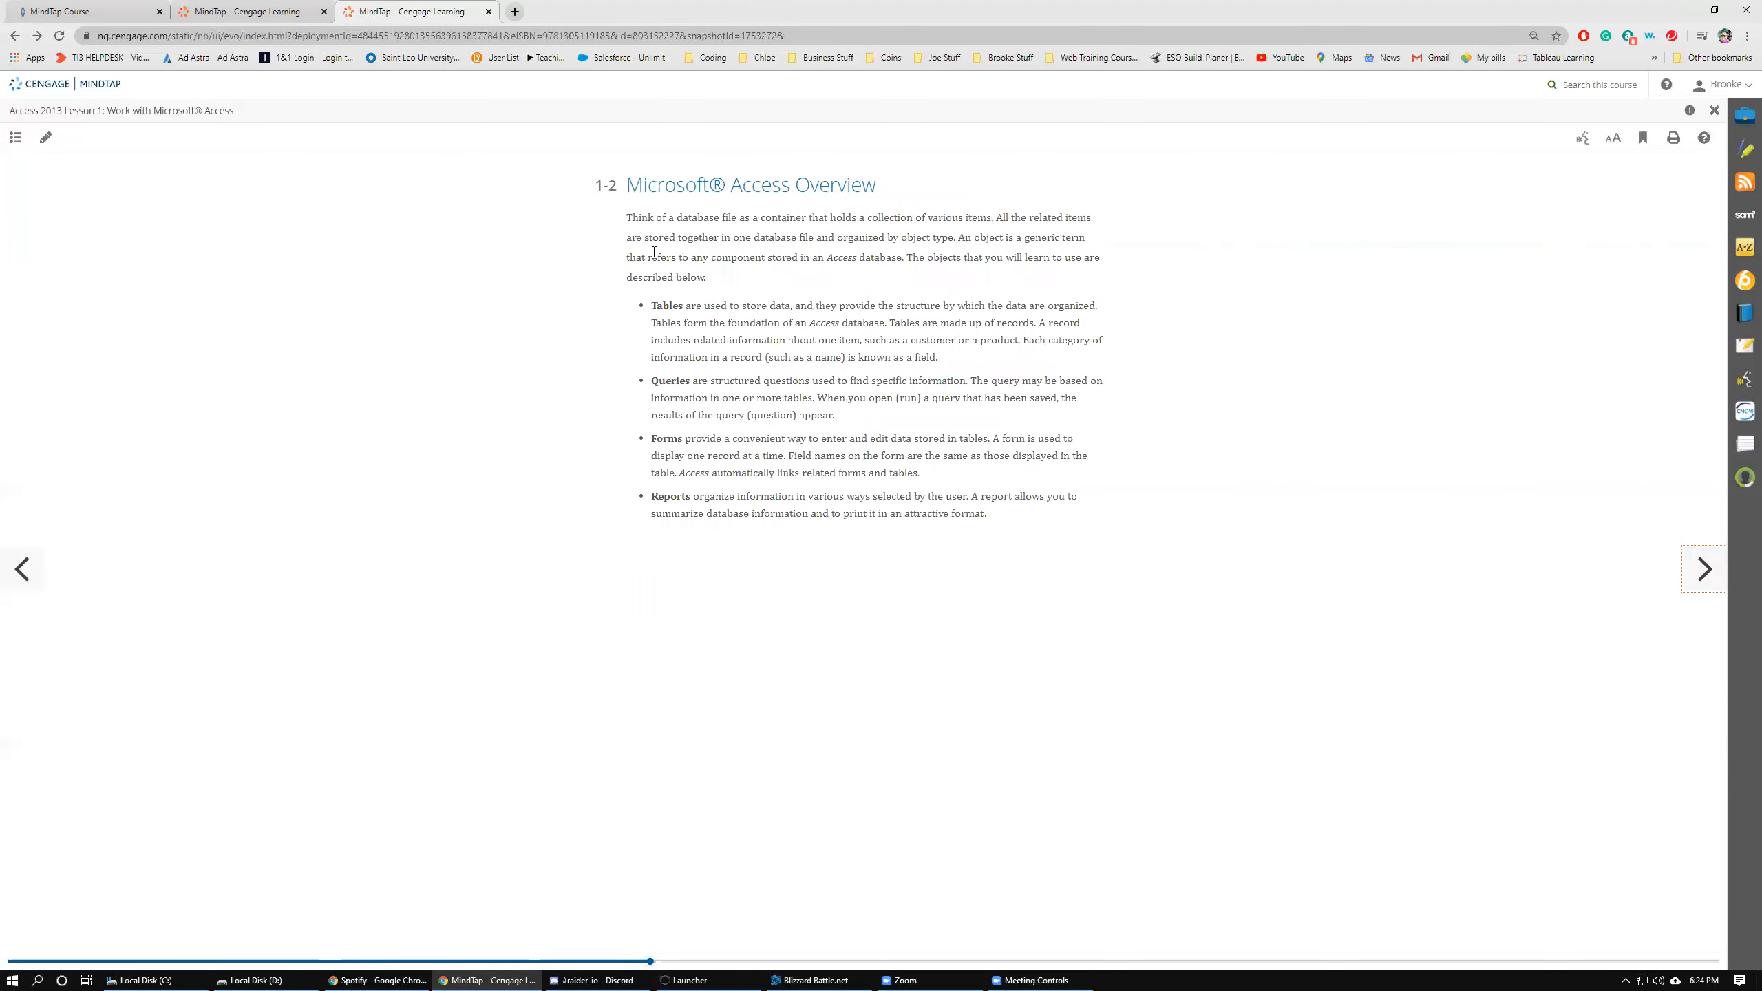
left_click(1707, 588)
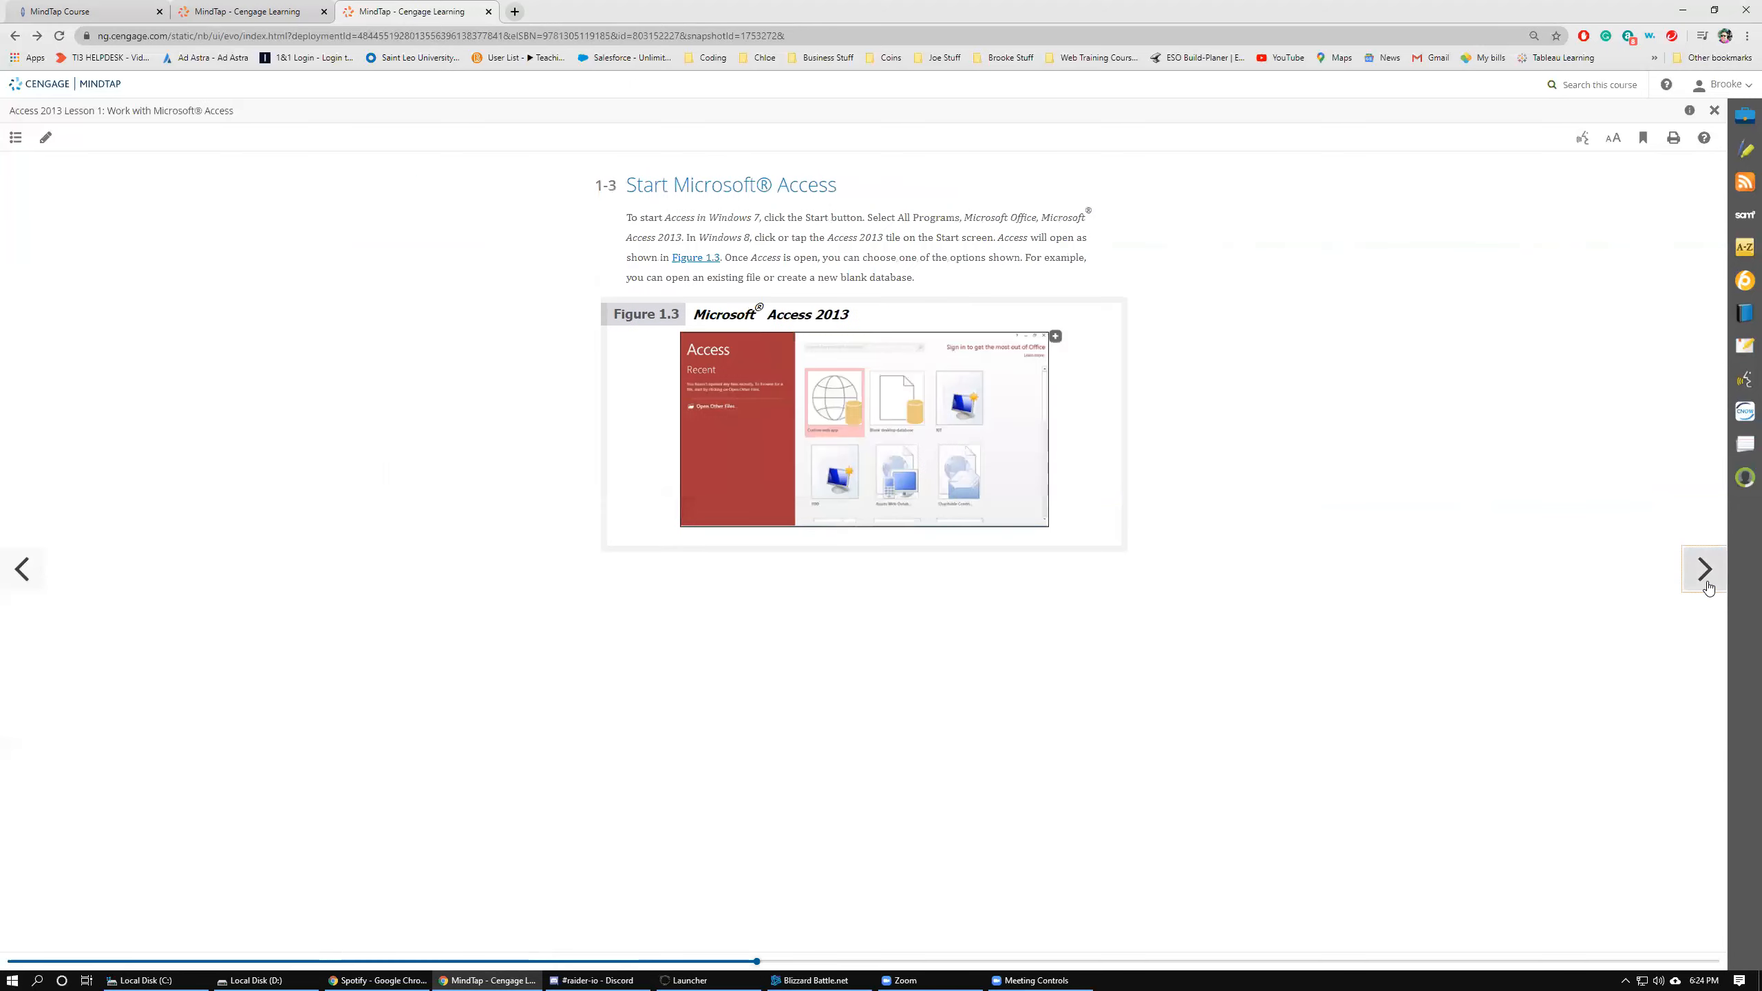
left_click(1707, 588)
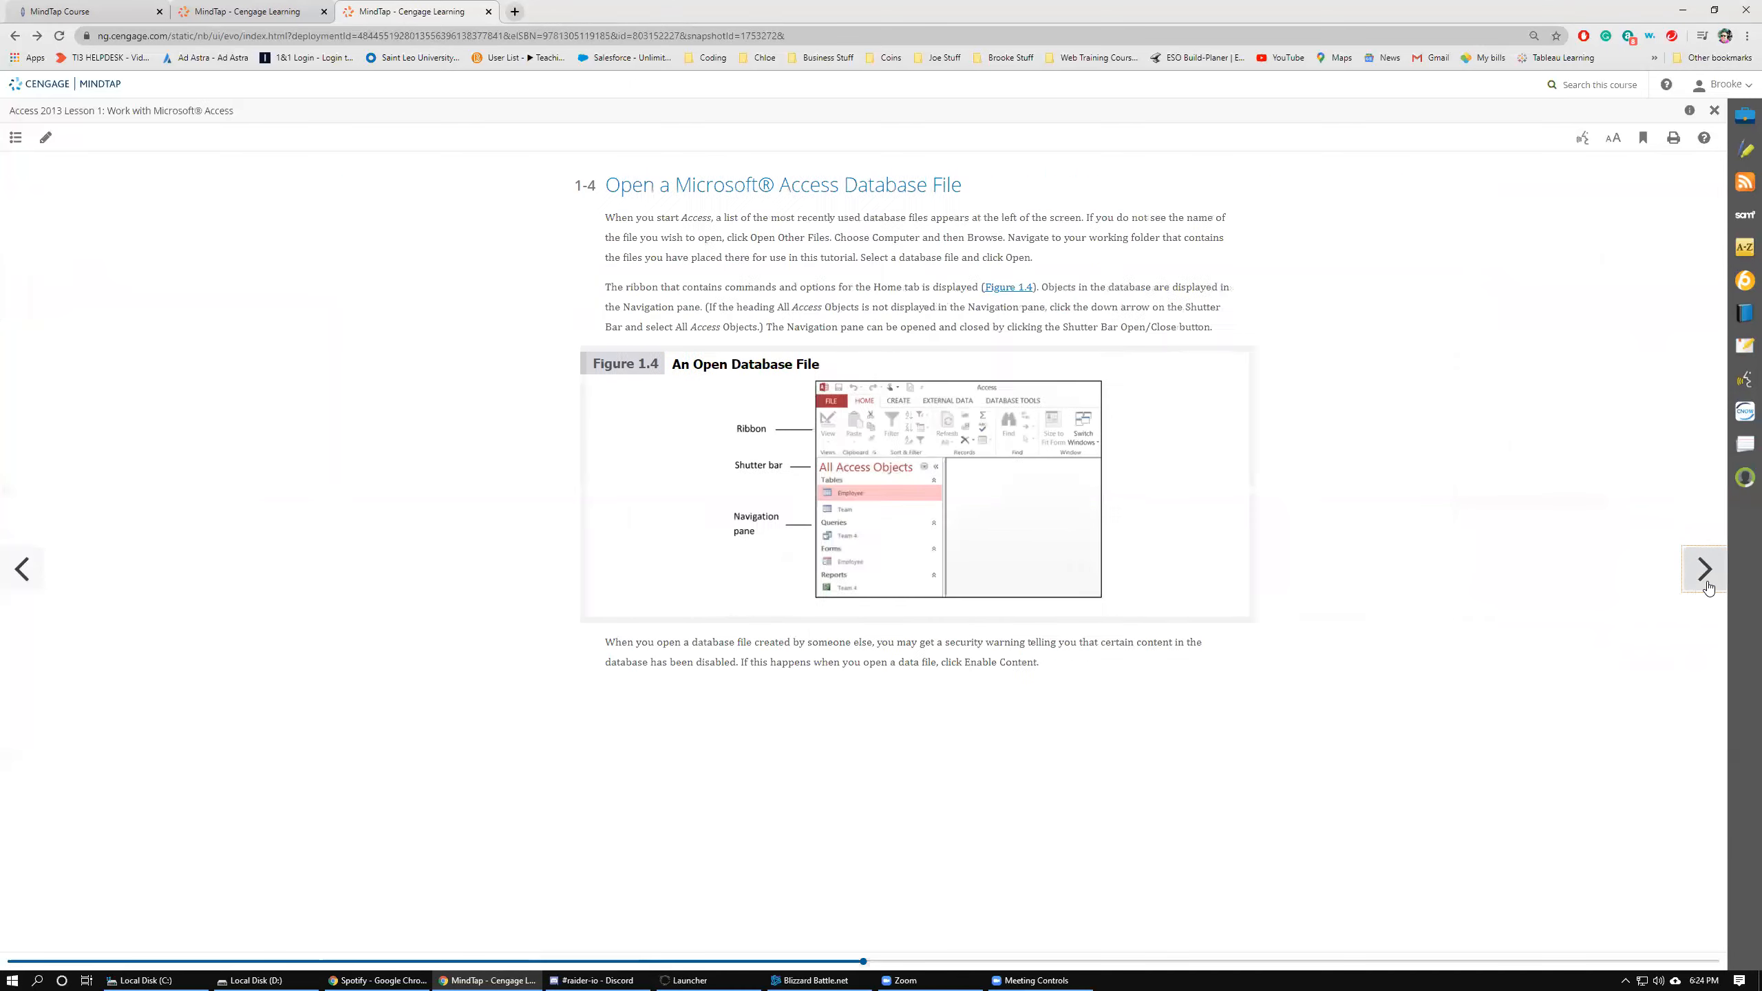
left_click(1706, 586)
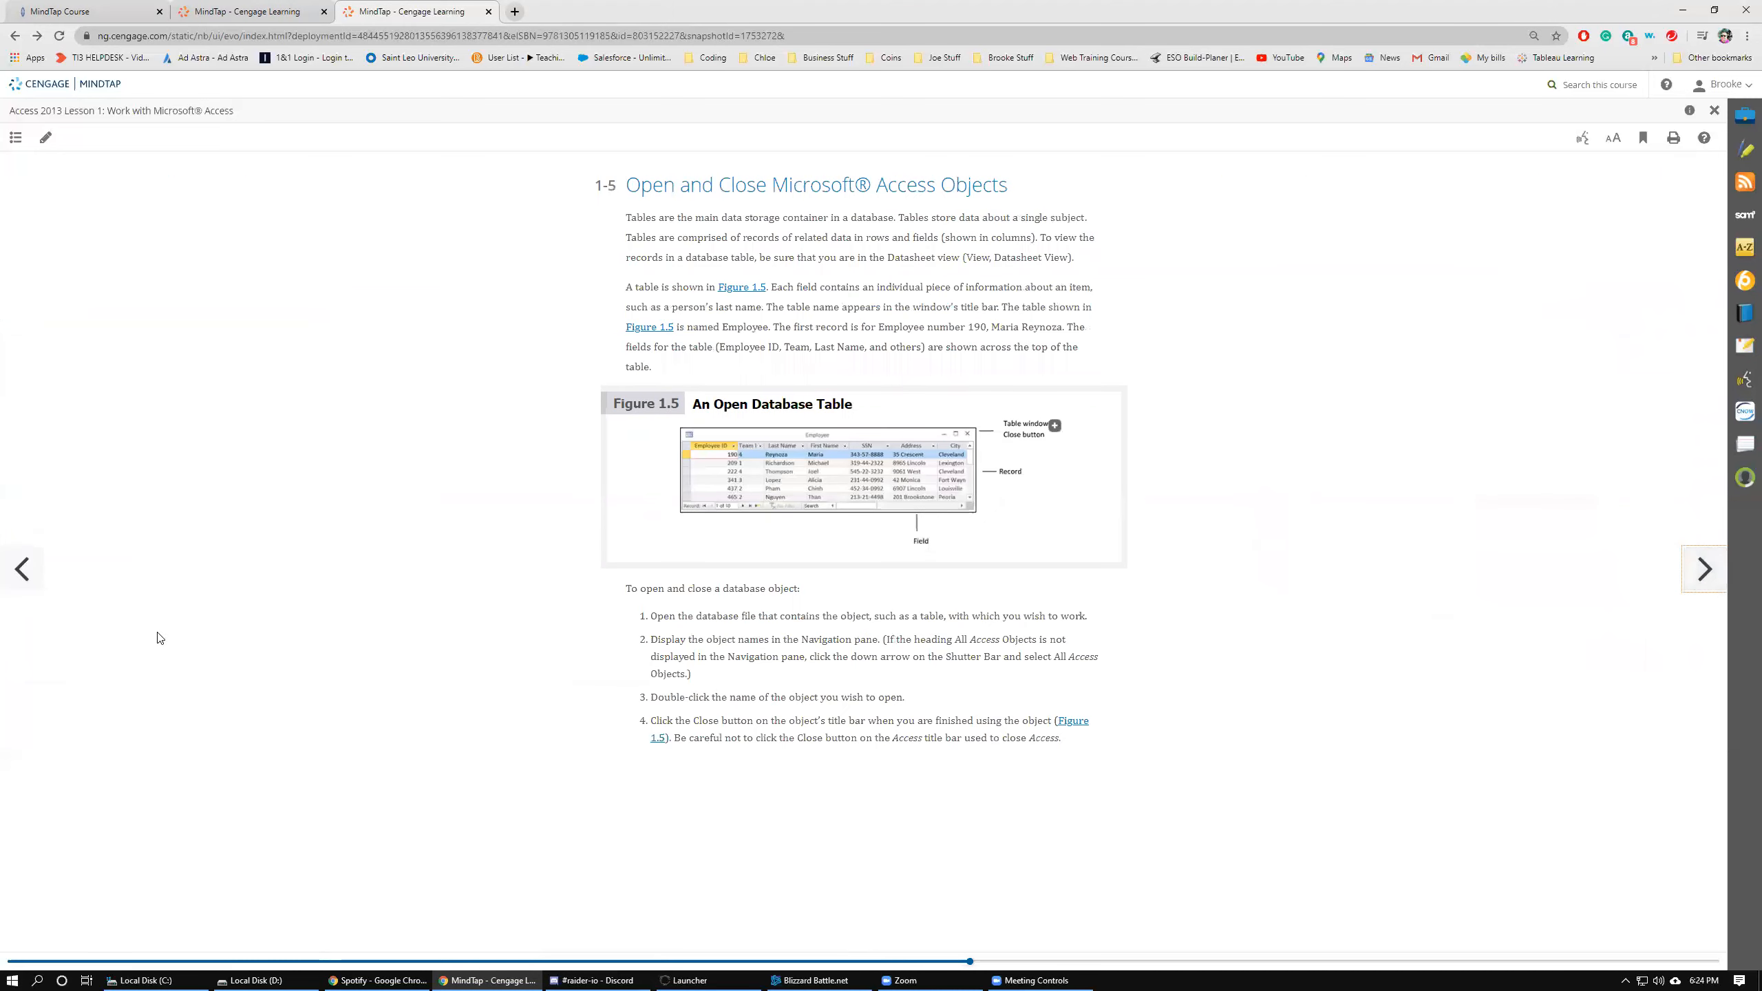
Page back through the lesson sections, reviewing 1-1a Create a Working Folder, to the lesson introduction.
left_click(34, 586)
left_click(35, 586)
left_click(36, 586)
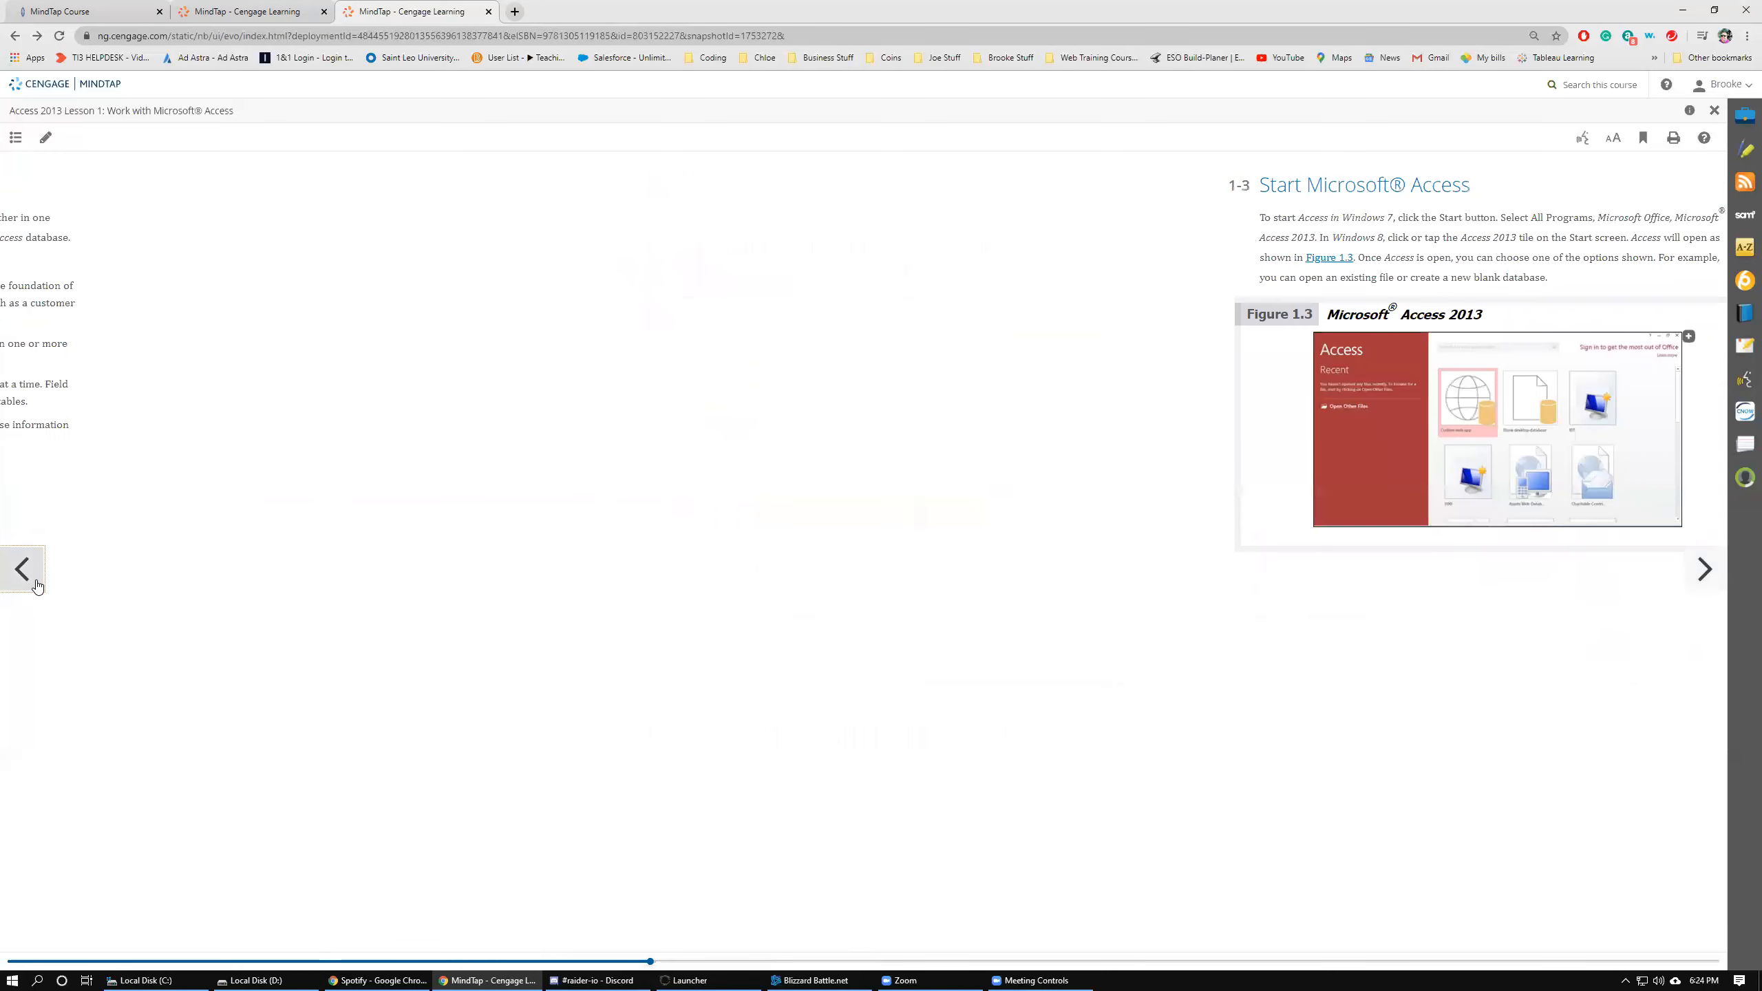
left_click(37, 586)
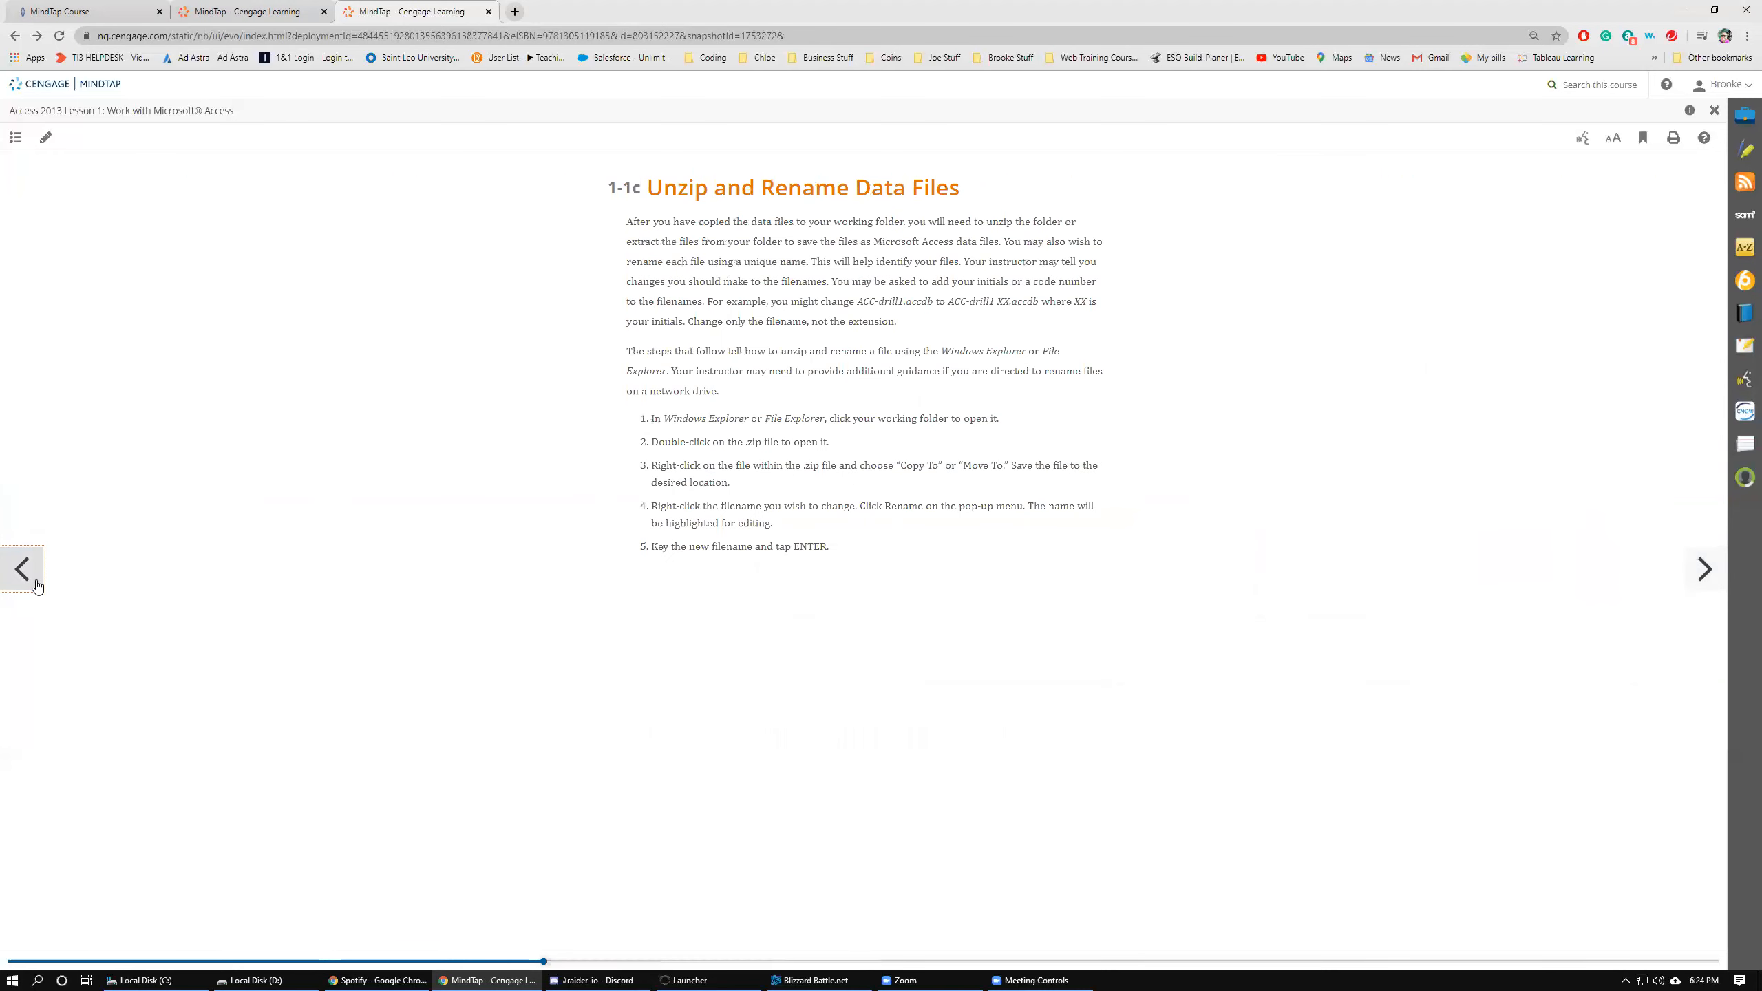
left_click(37, 586)
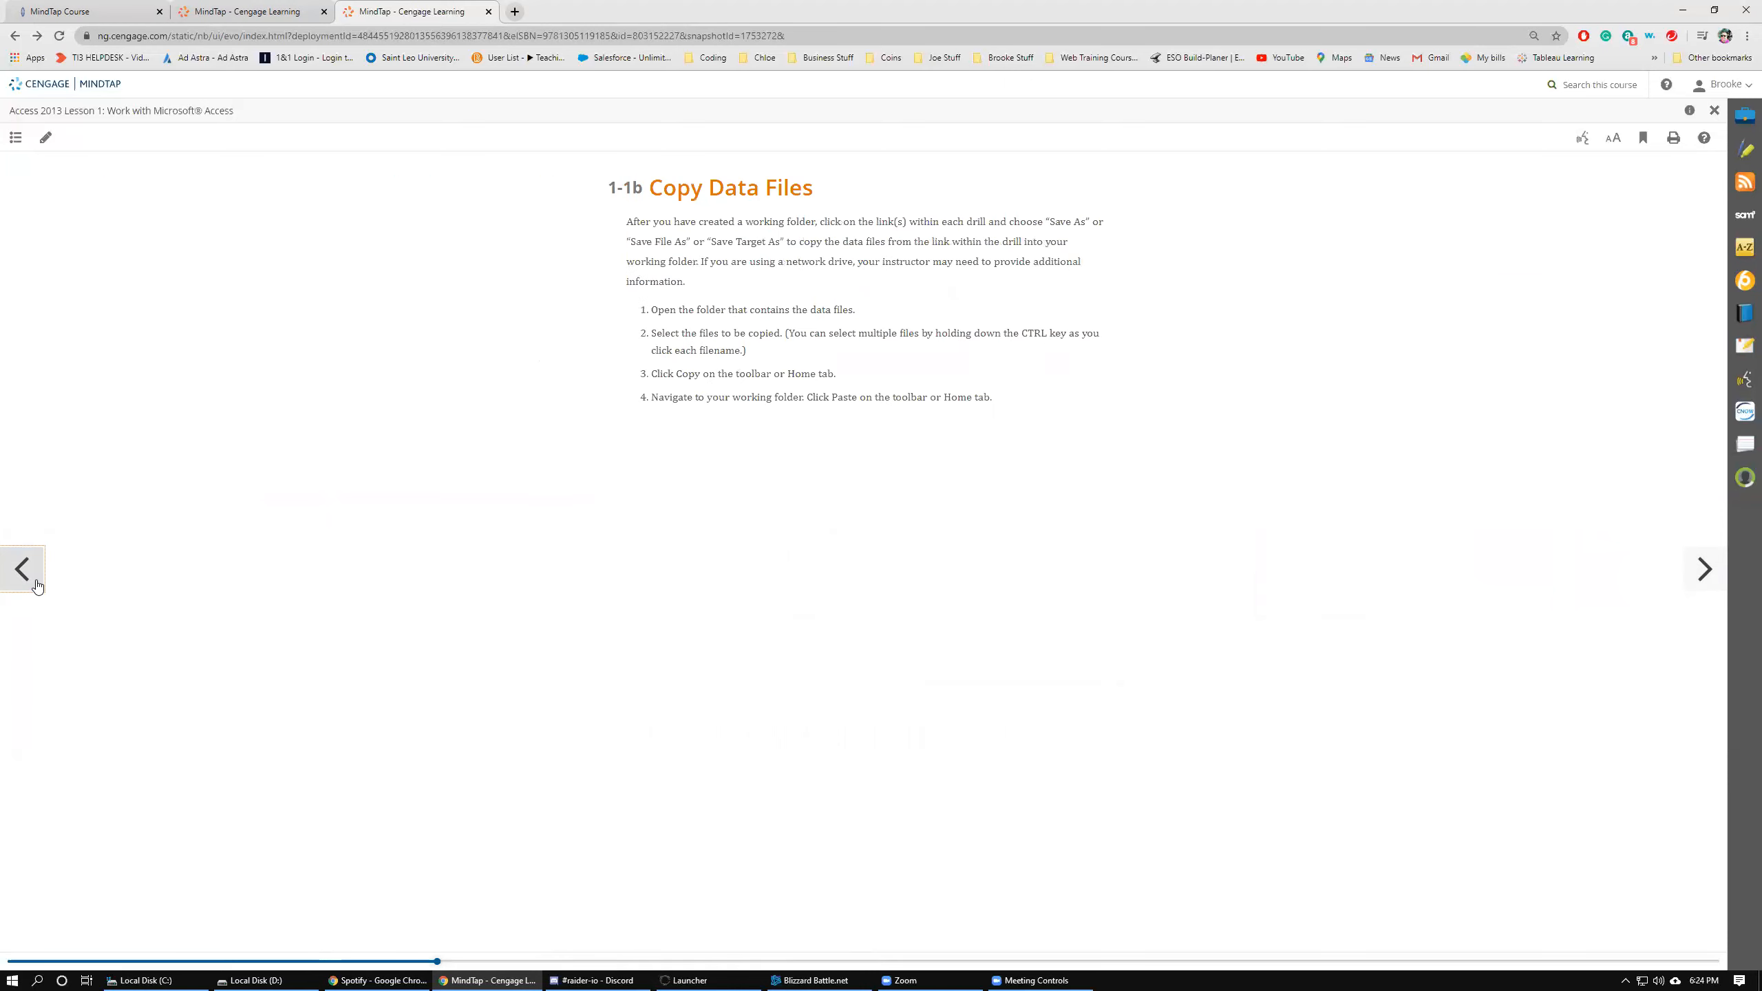
left_click(37, 586)
scroll(279, 551, "down", 3)
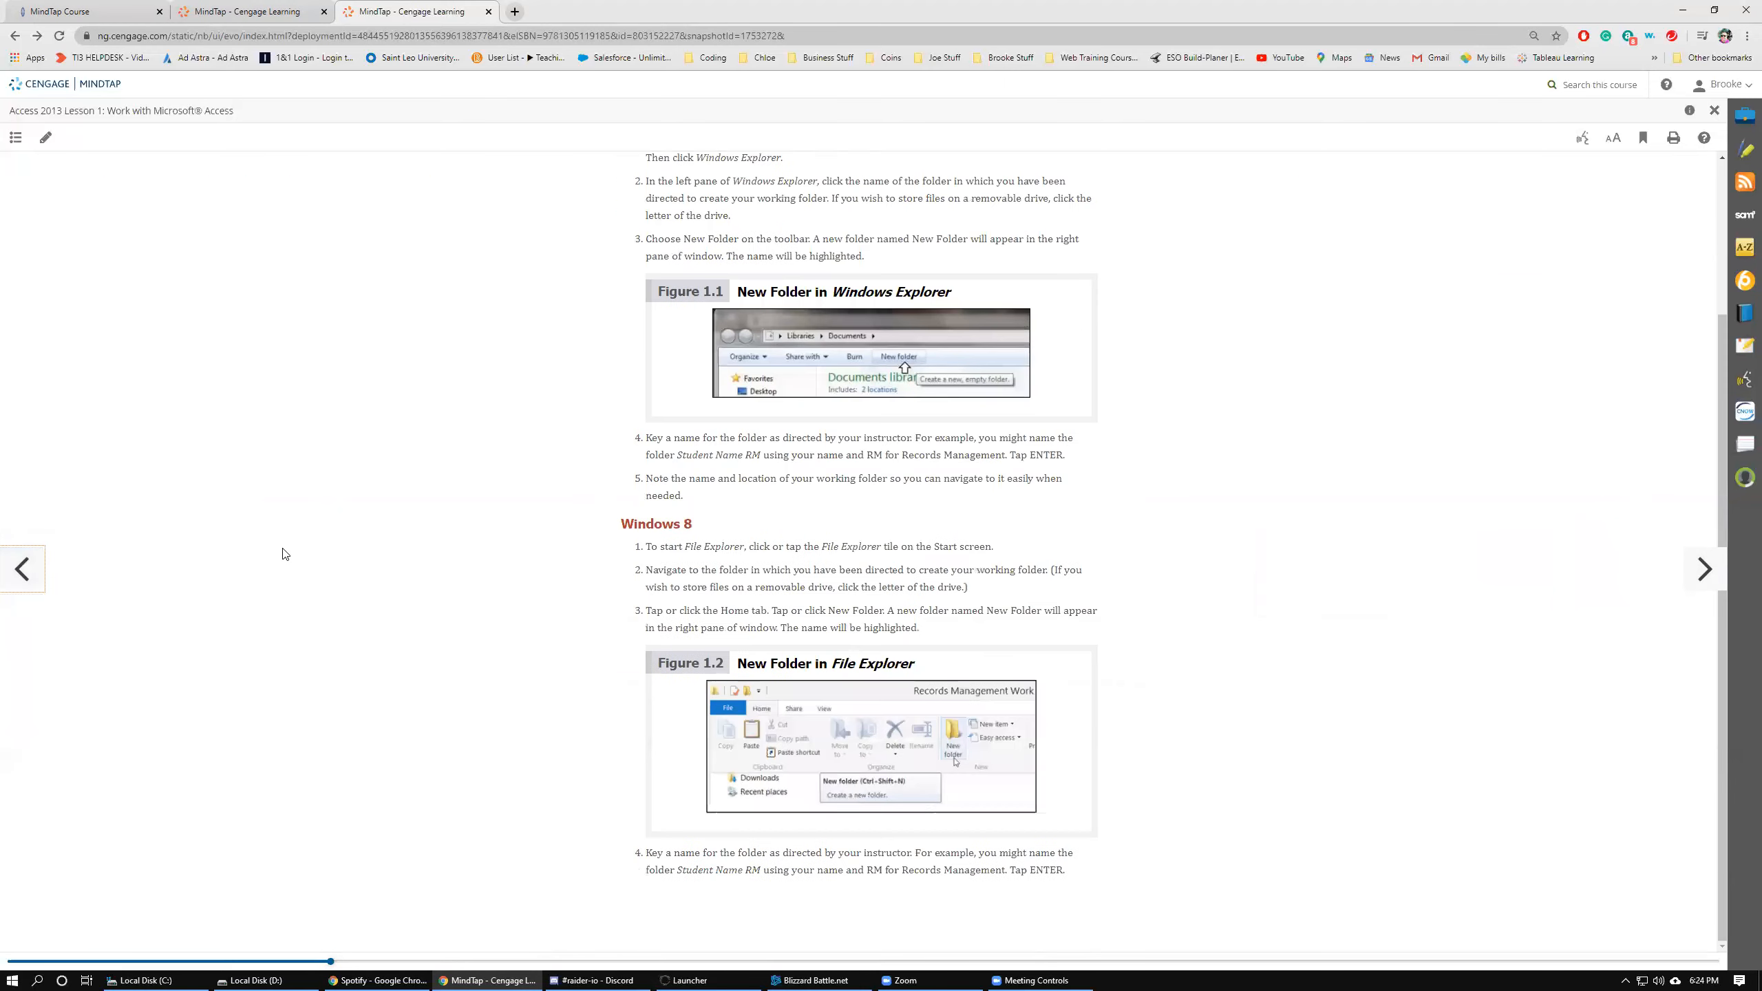
scroll(284, 554, "up", 3)
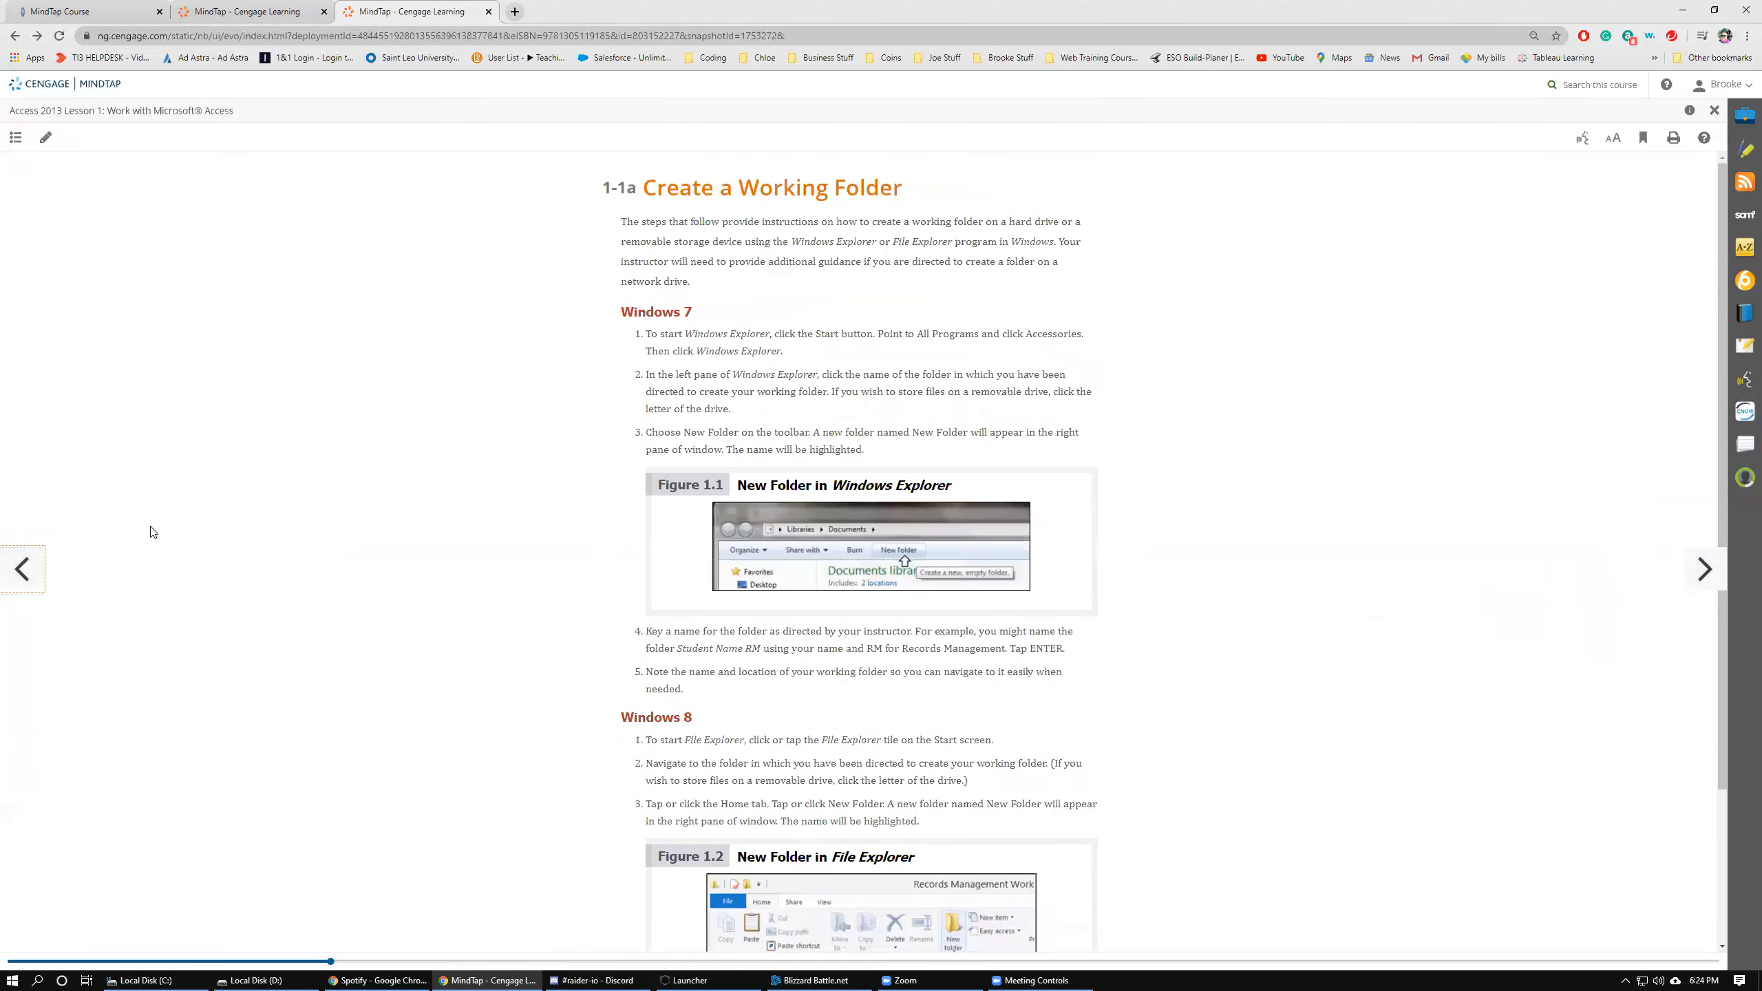
left_click(24, 576)
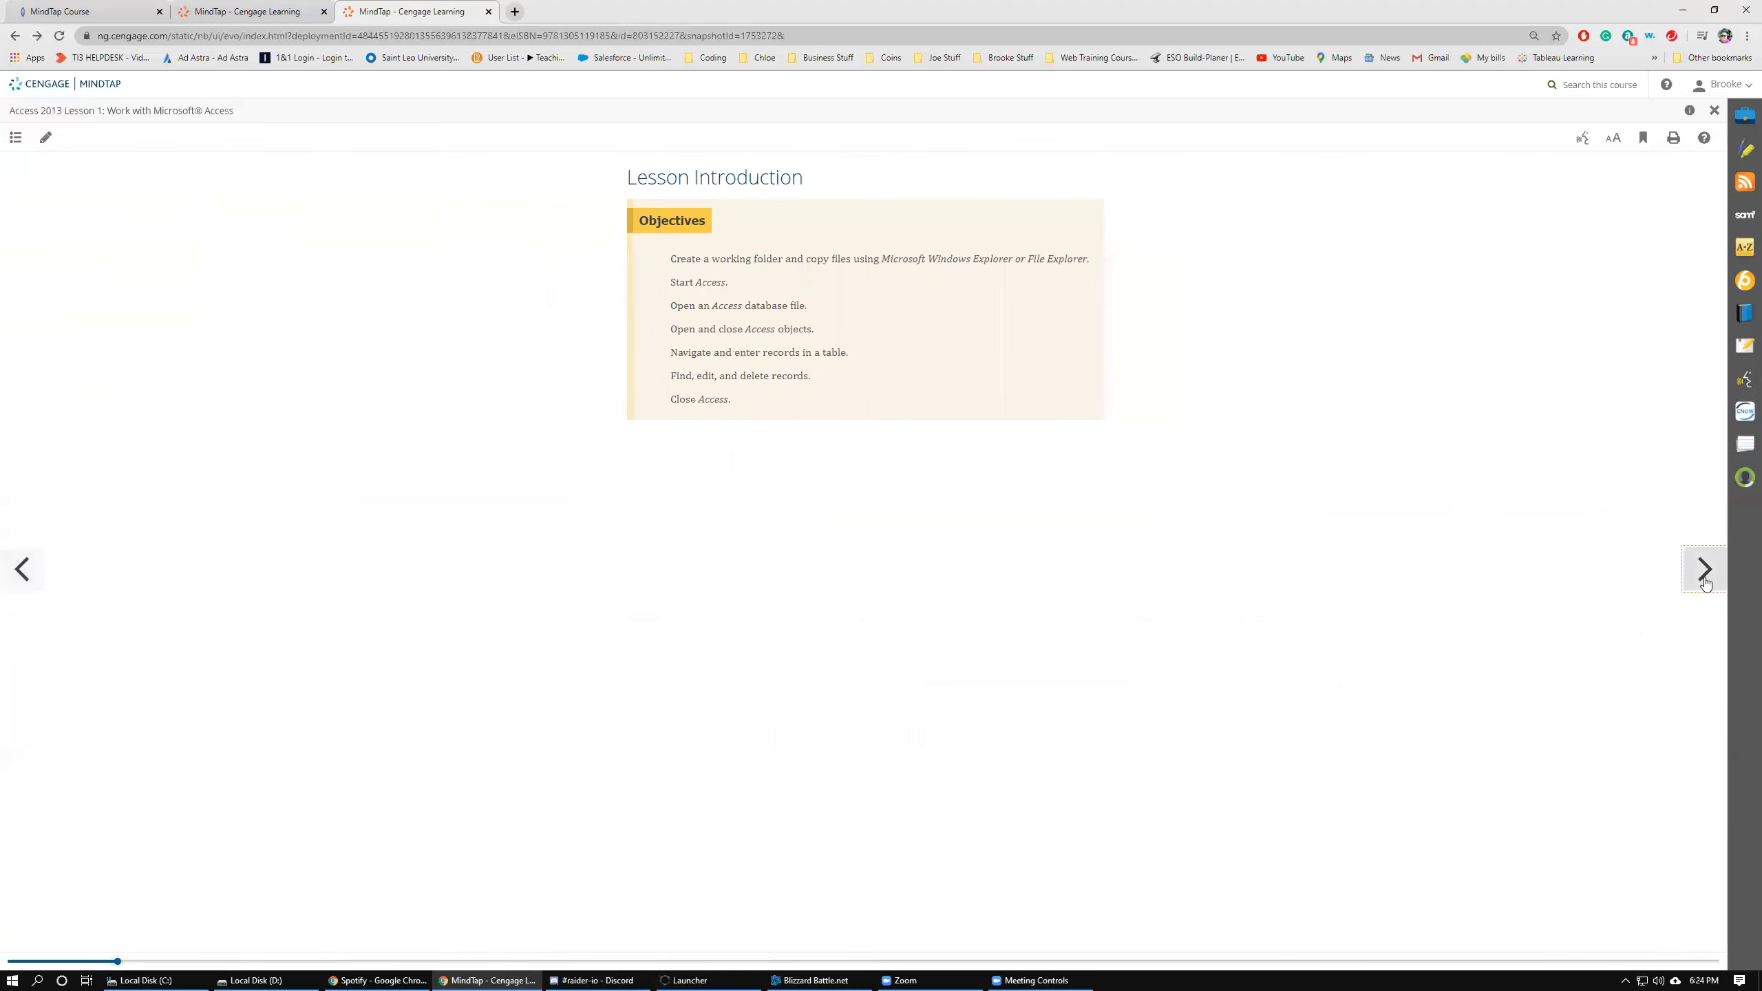
Page forward through the lesson sections to 1-6 Drill 1 Database Objects.
left_click(1704, 573)
left_click(1703, 572)
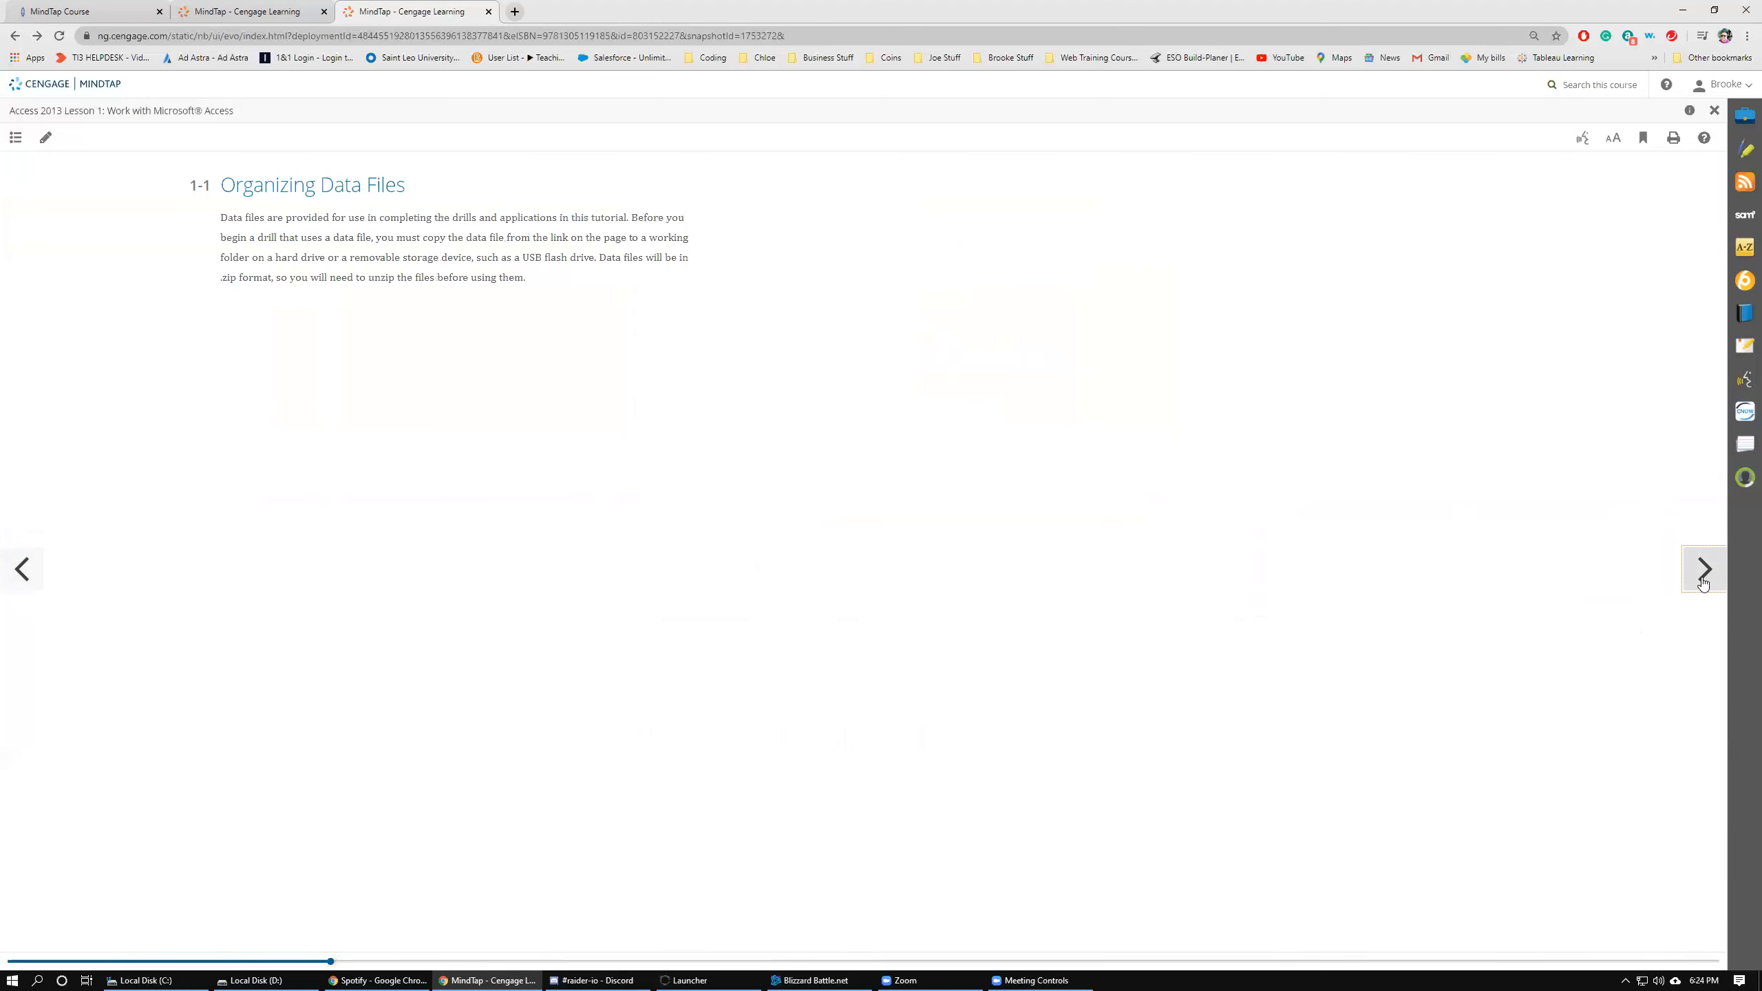
left_click(1703, 573)
left_click(1703, 573)
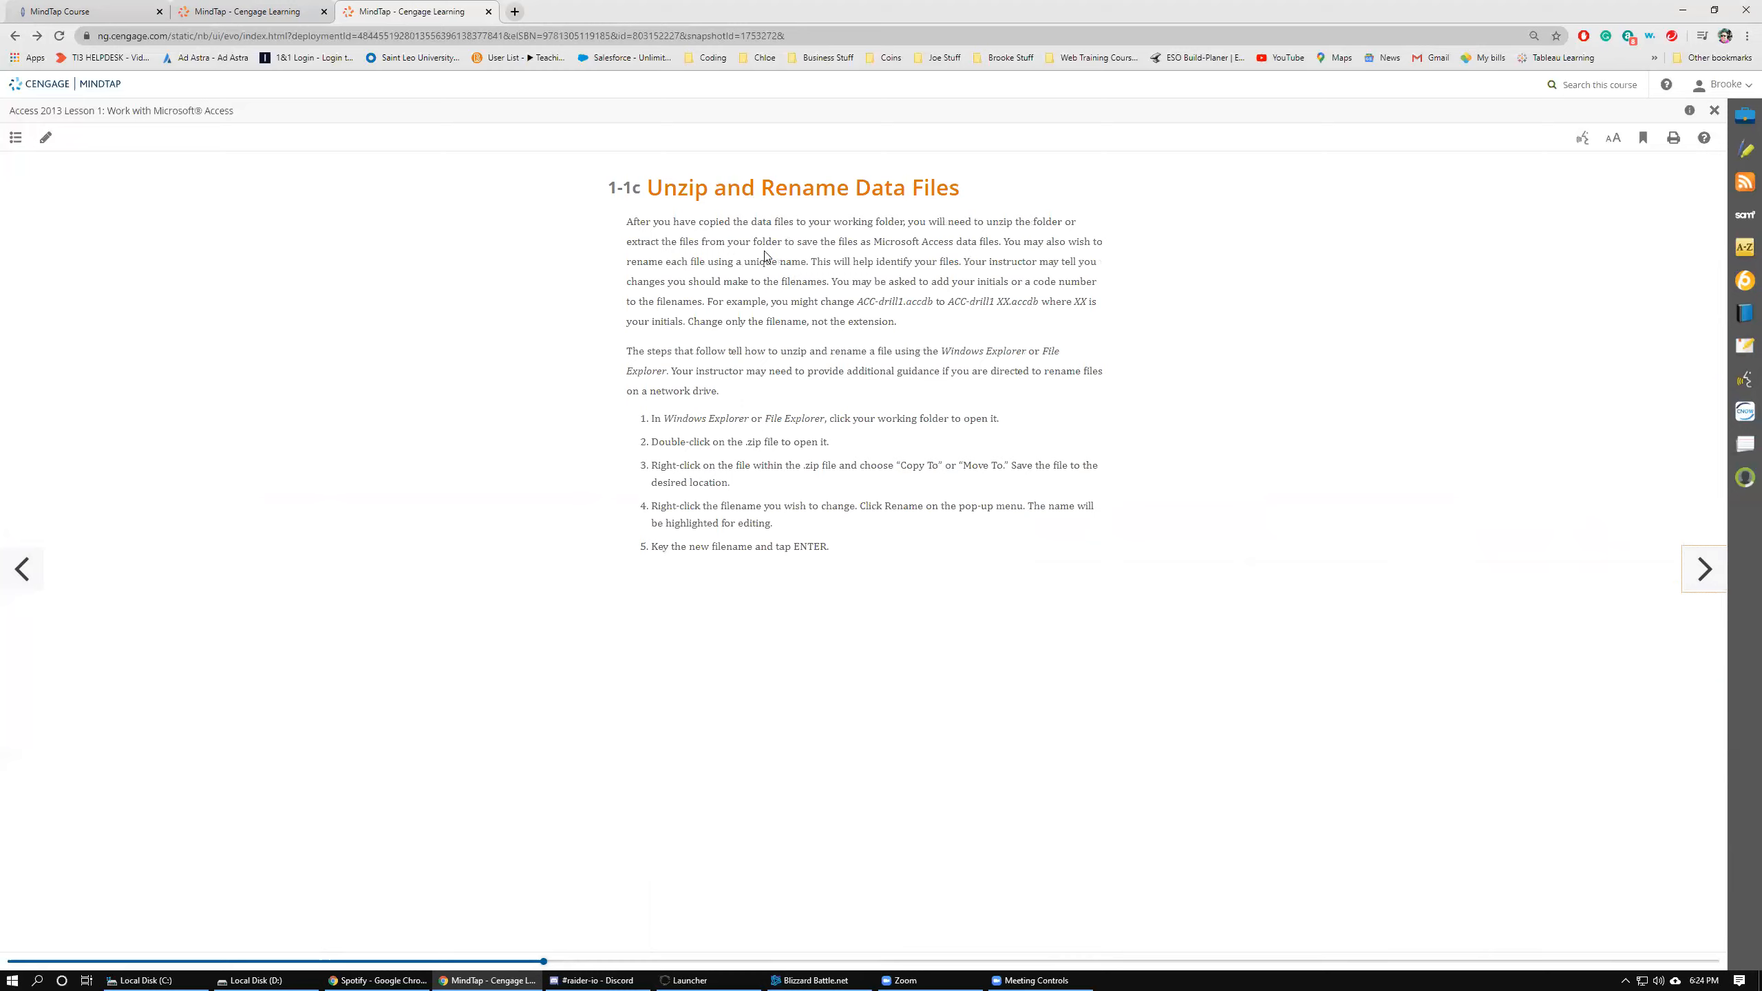
left_click(22, 570)
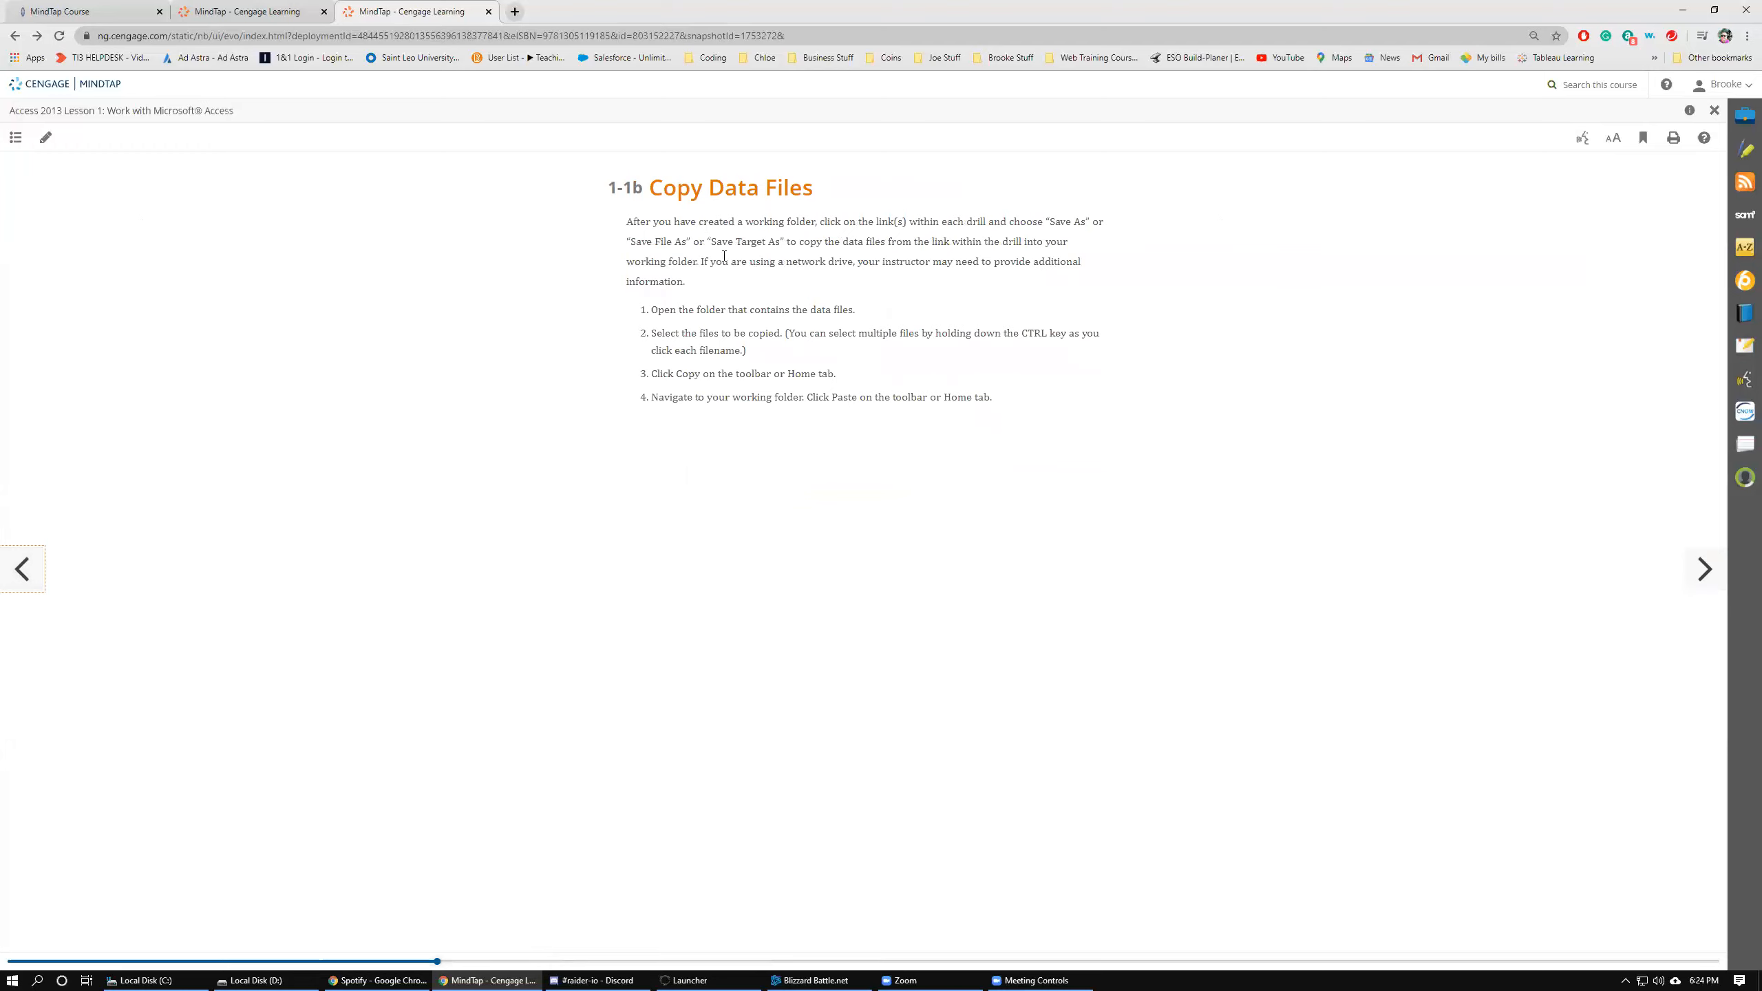
left_click(1701, 575)
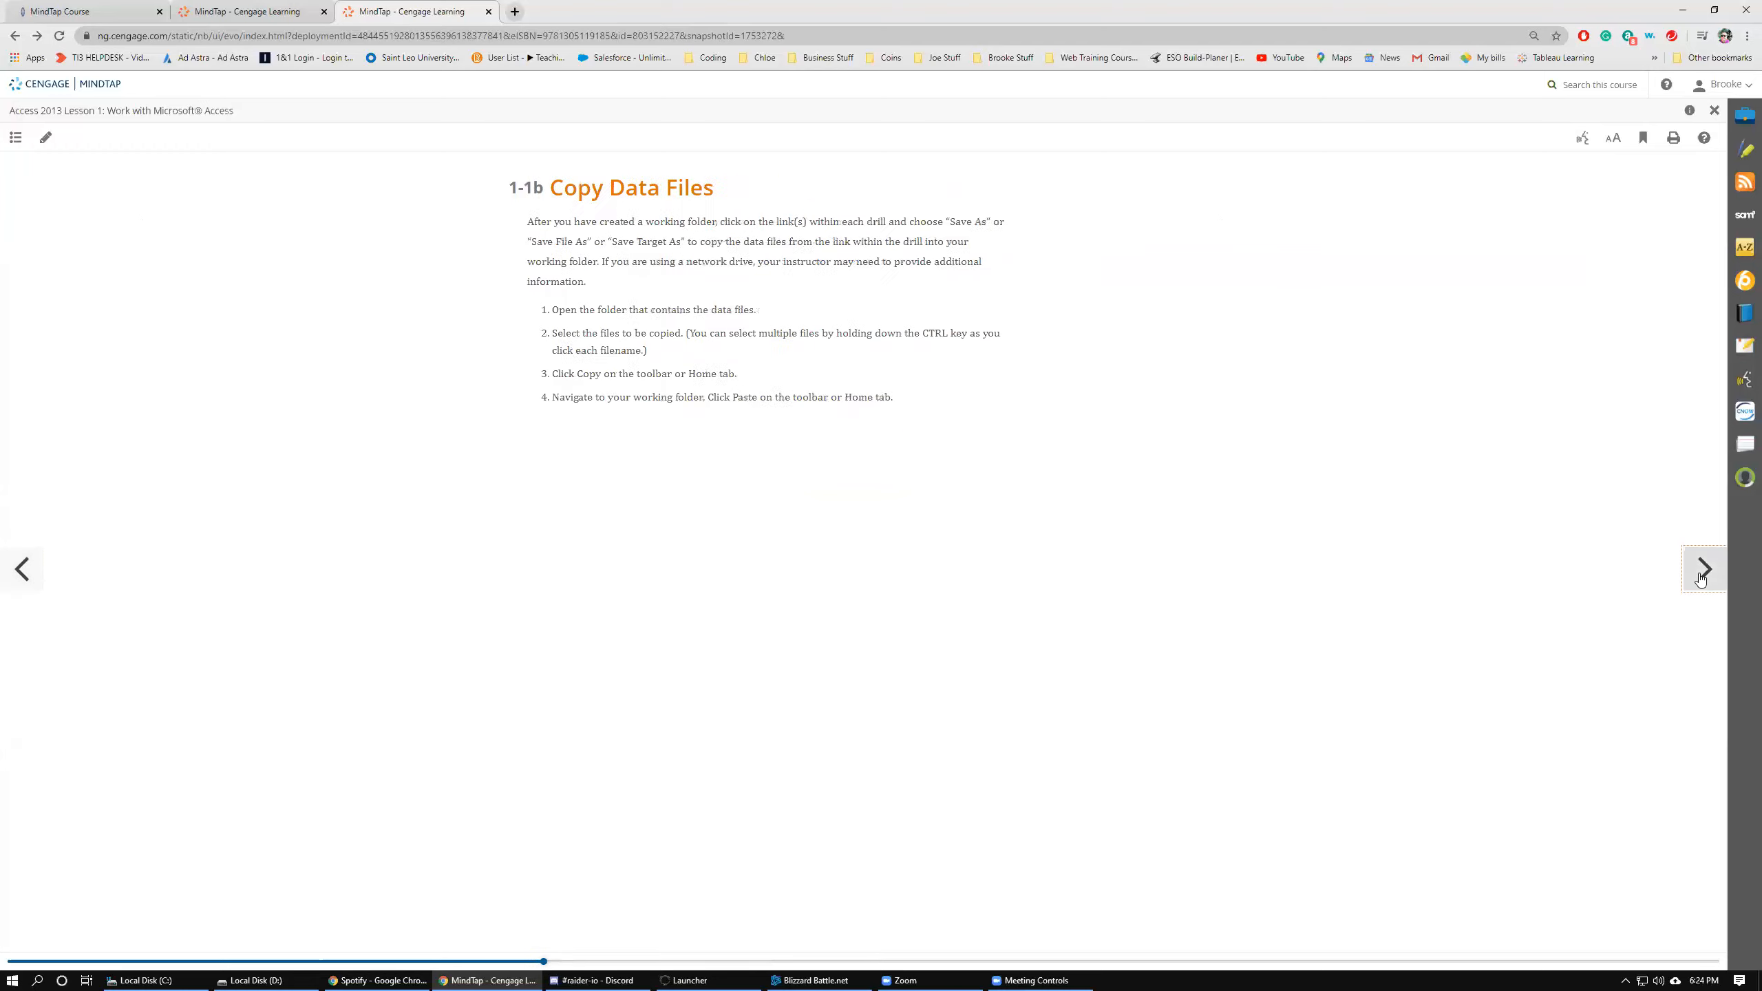
left_click(1701, 575)
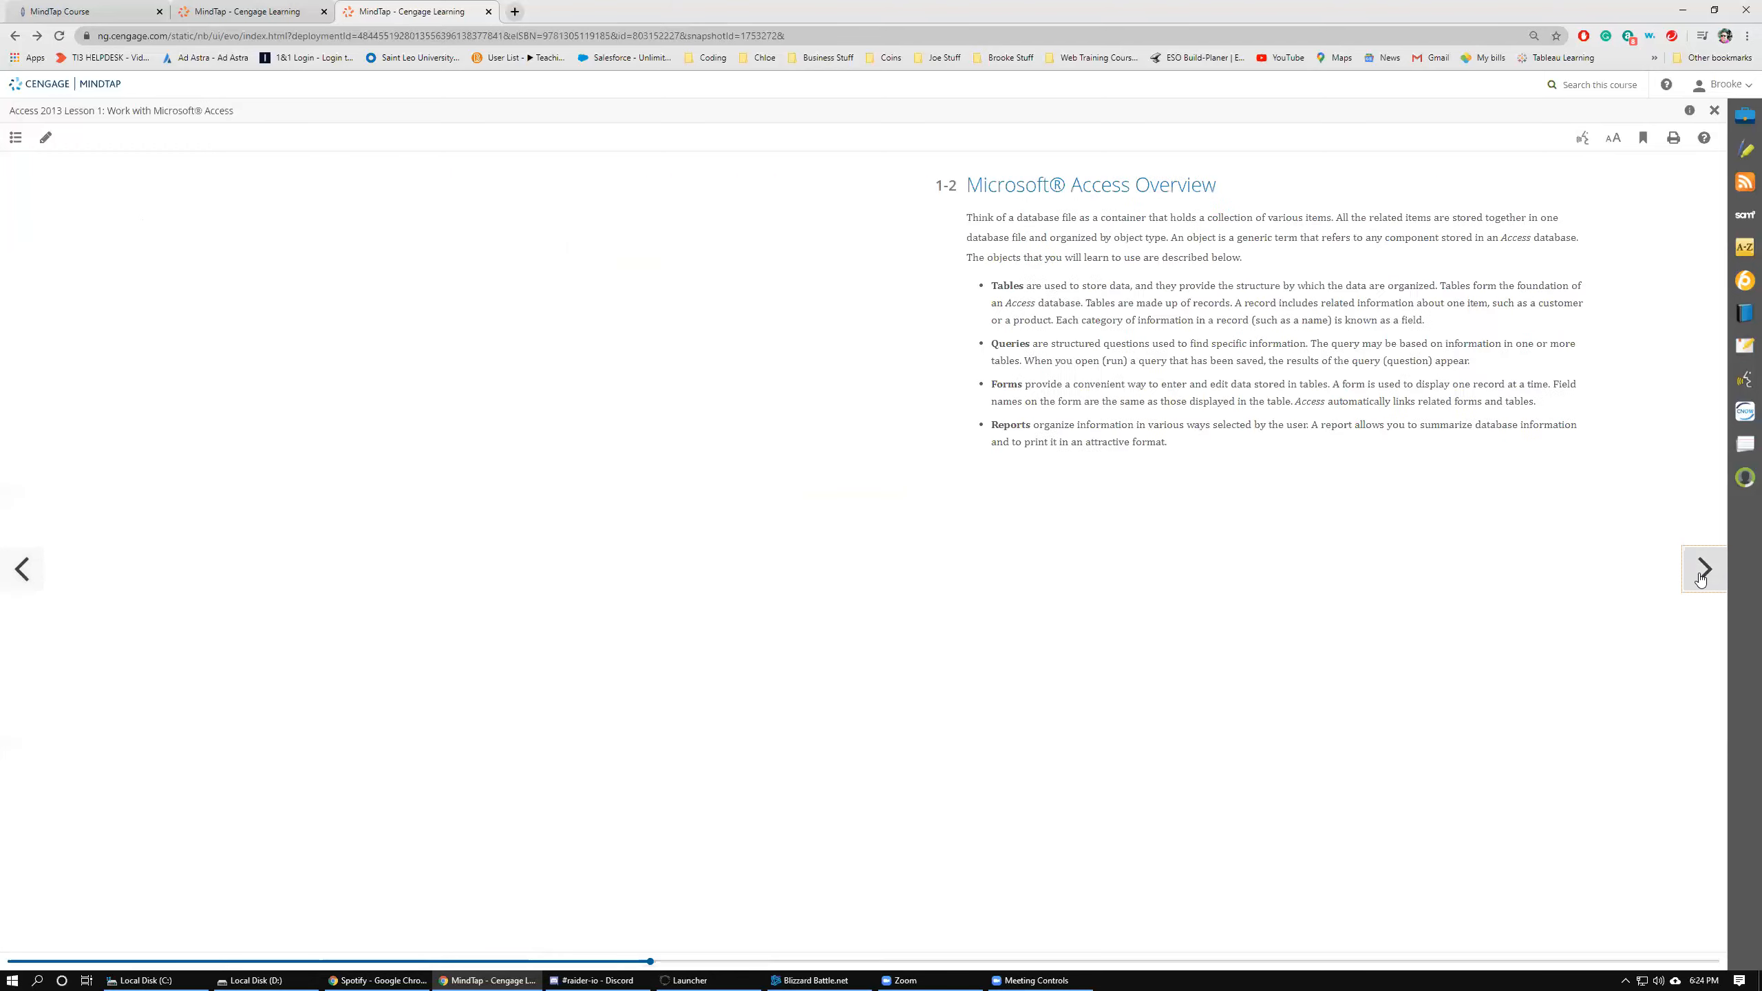
left_click(1701, 575)
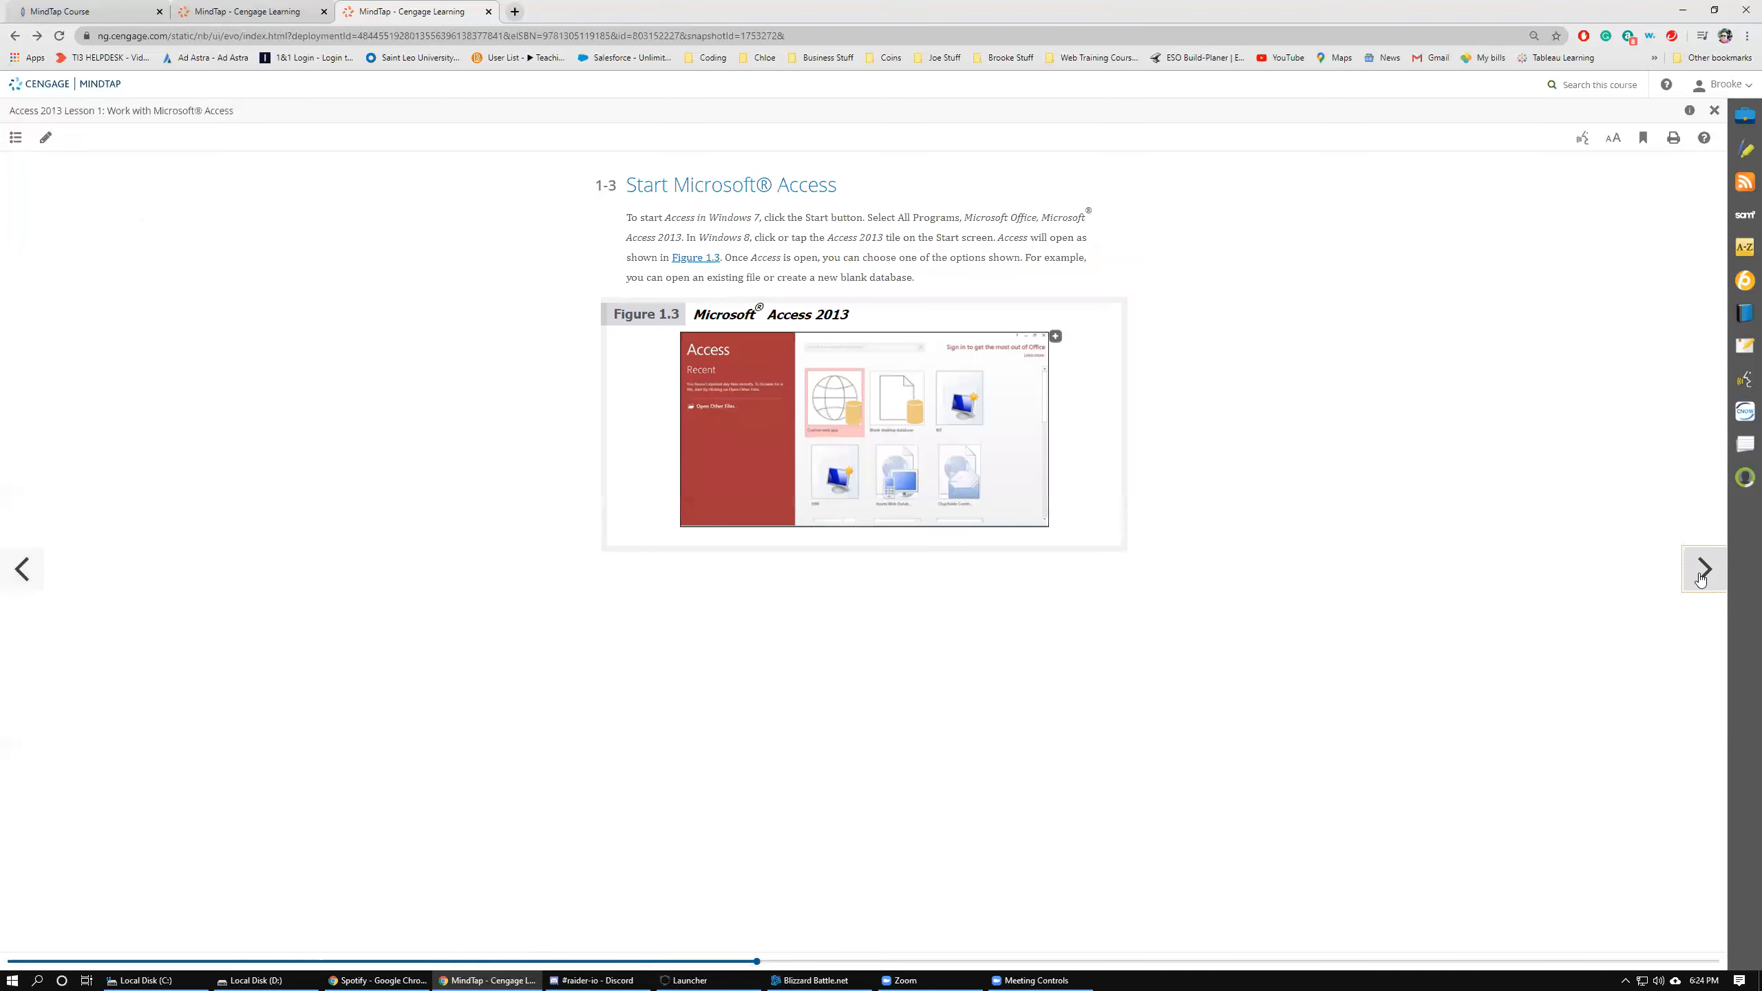
left_click(1701, 576)
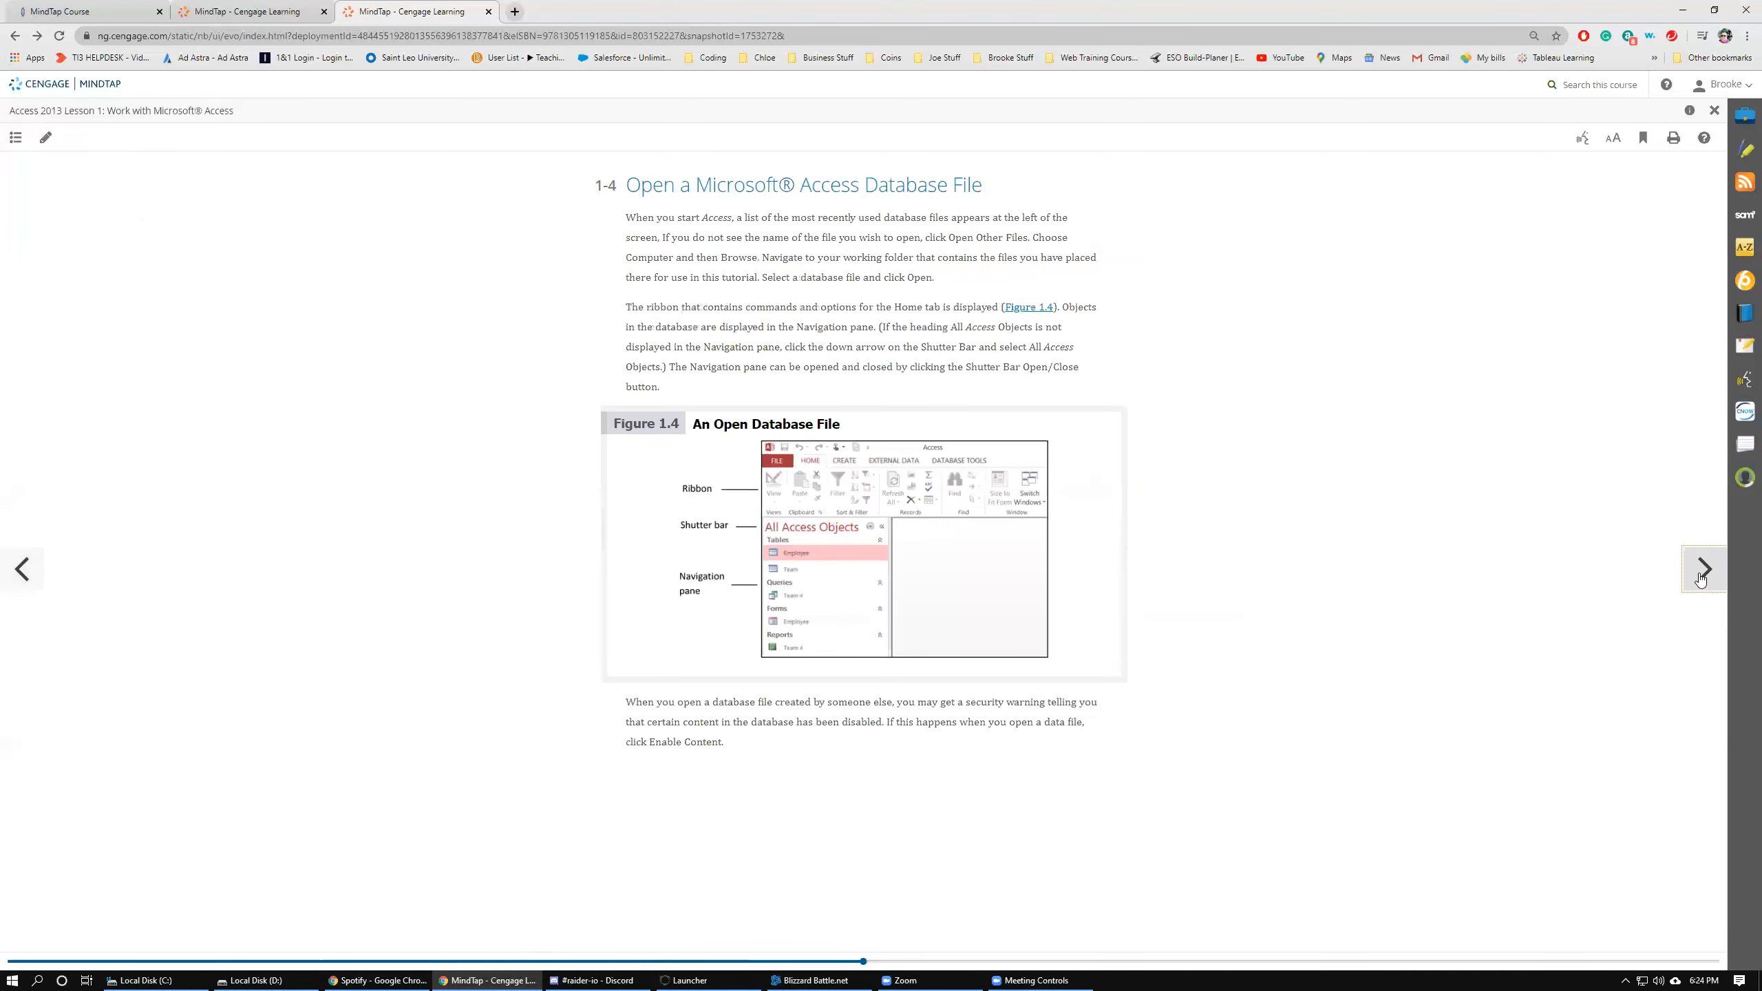
left_click(1701, 574)
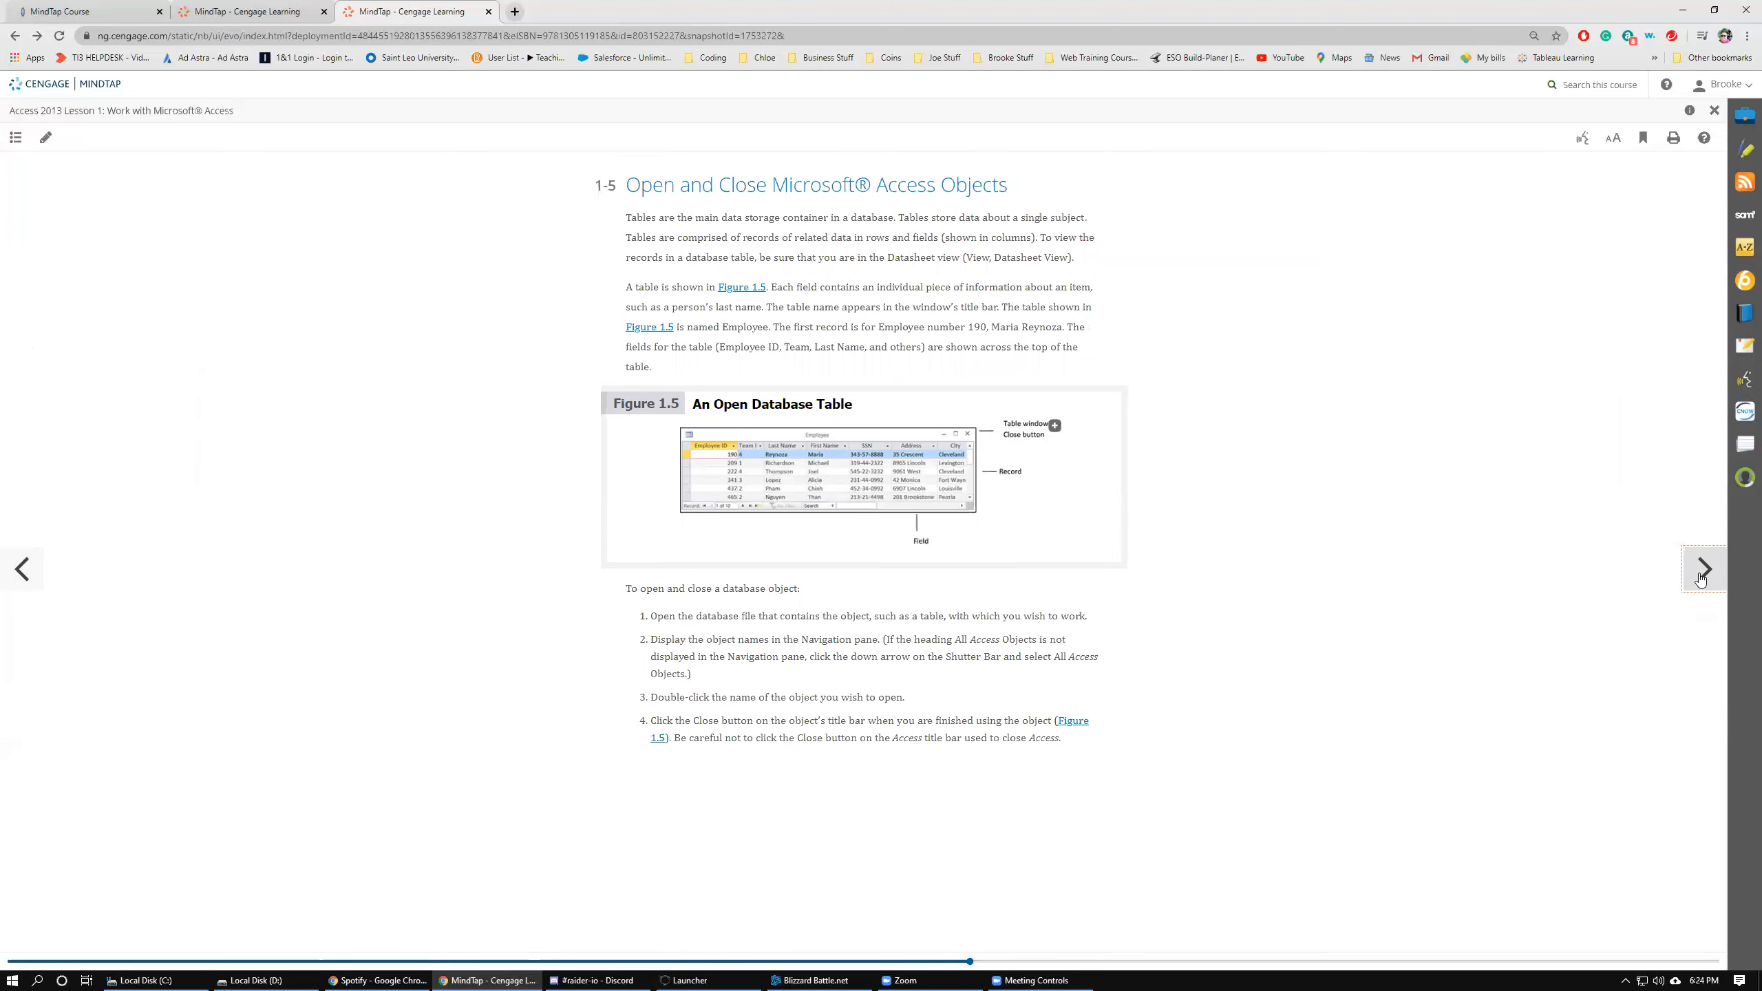
left_click(1699, 576)
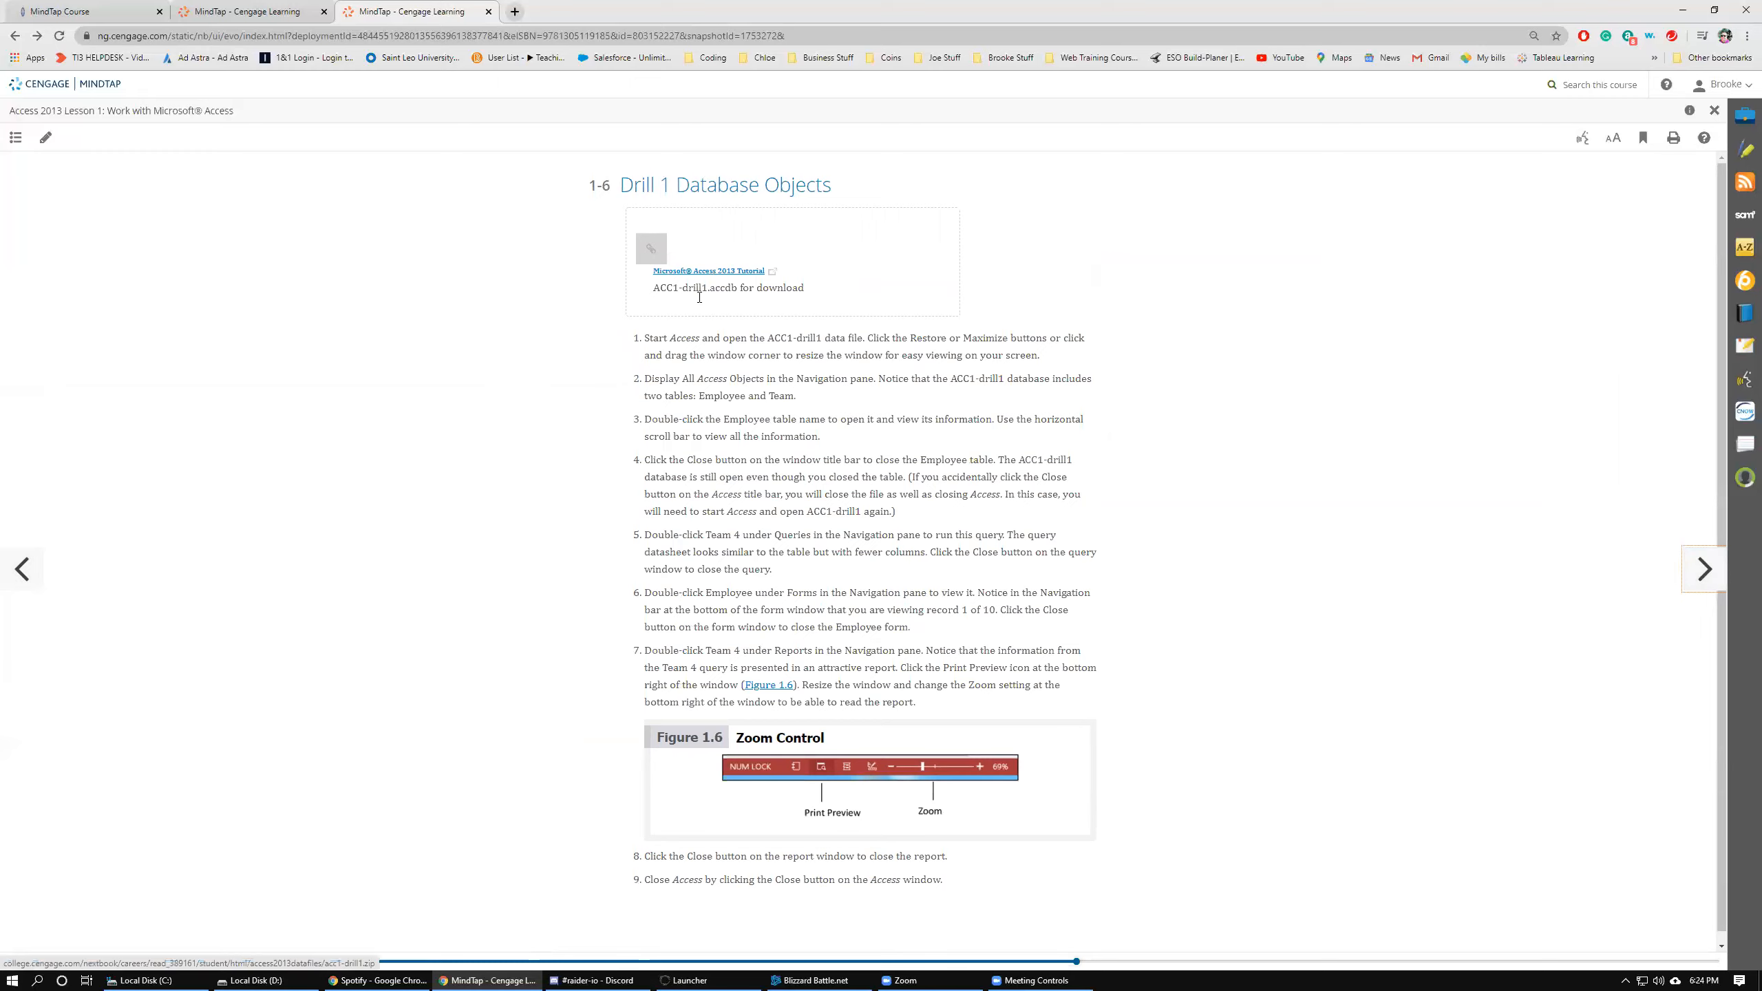
Download the ACC1-drill1 data file and delete the duplicate acc1-drill1 (1).zip from the Downloads folder.
double_click(703, 272)
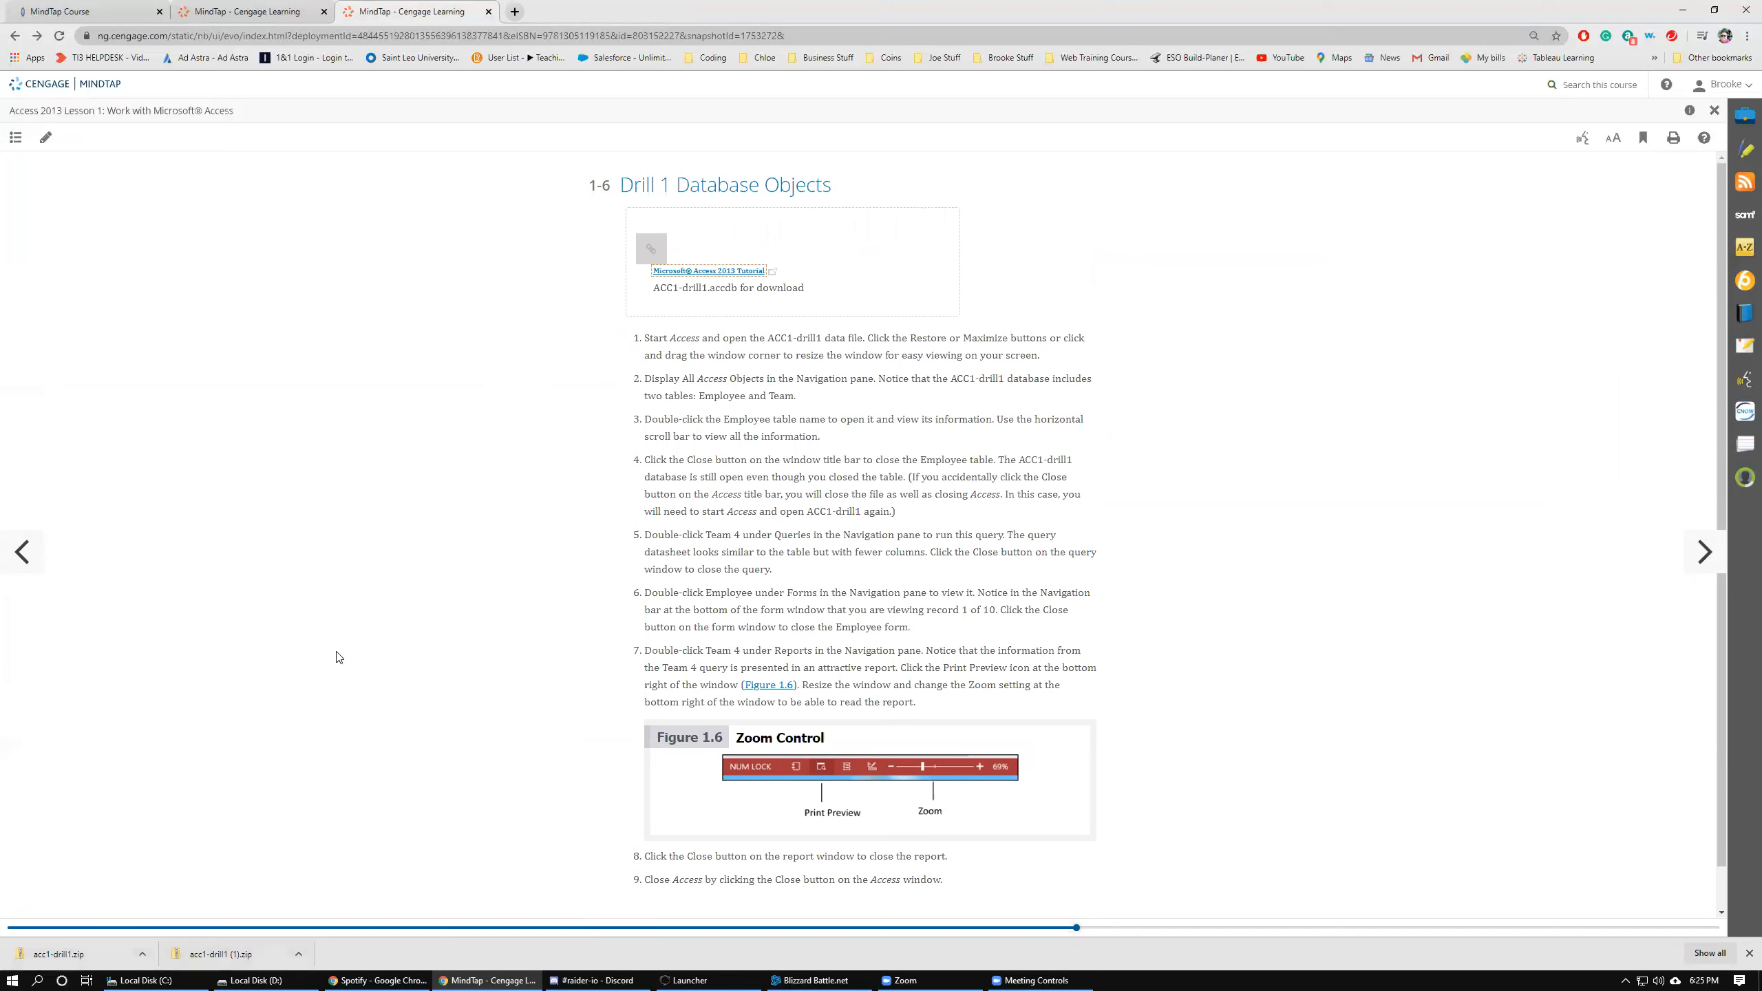
key("alt+Tab")
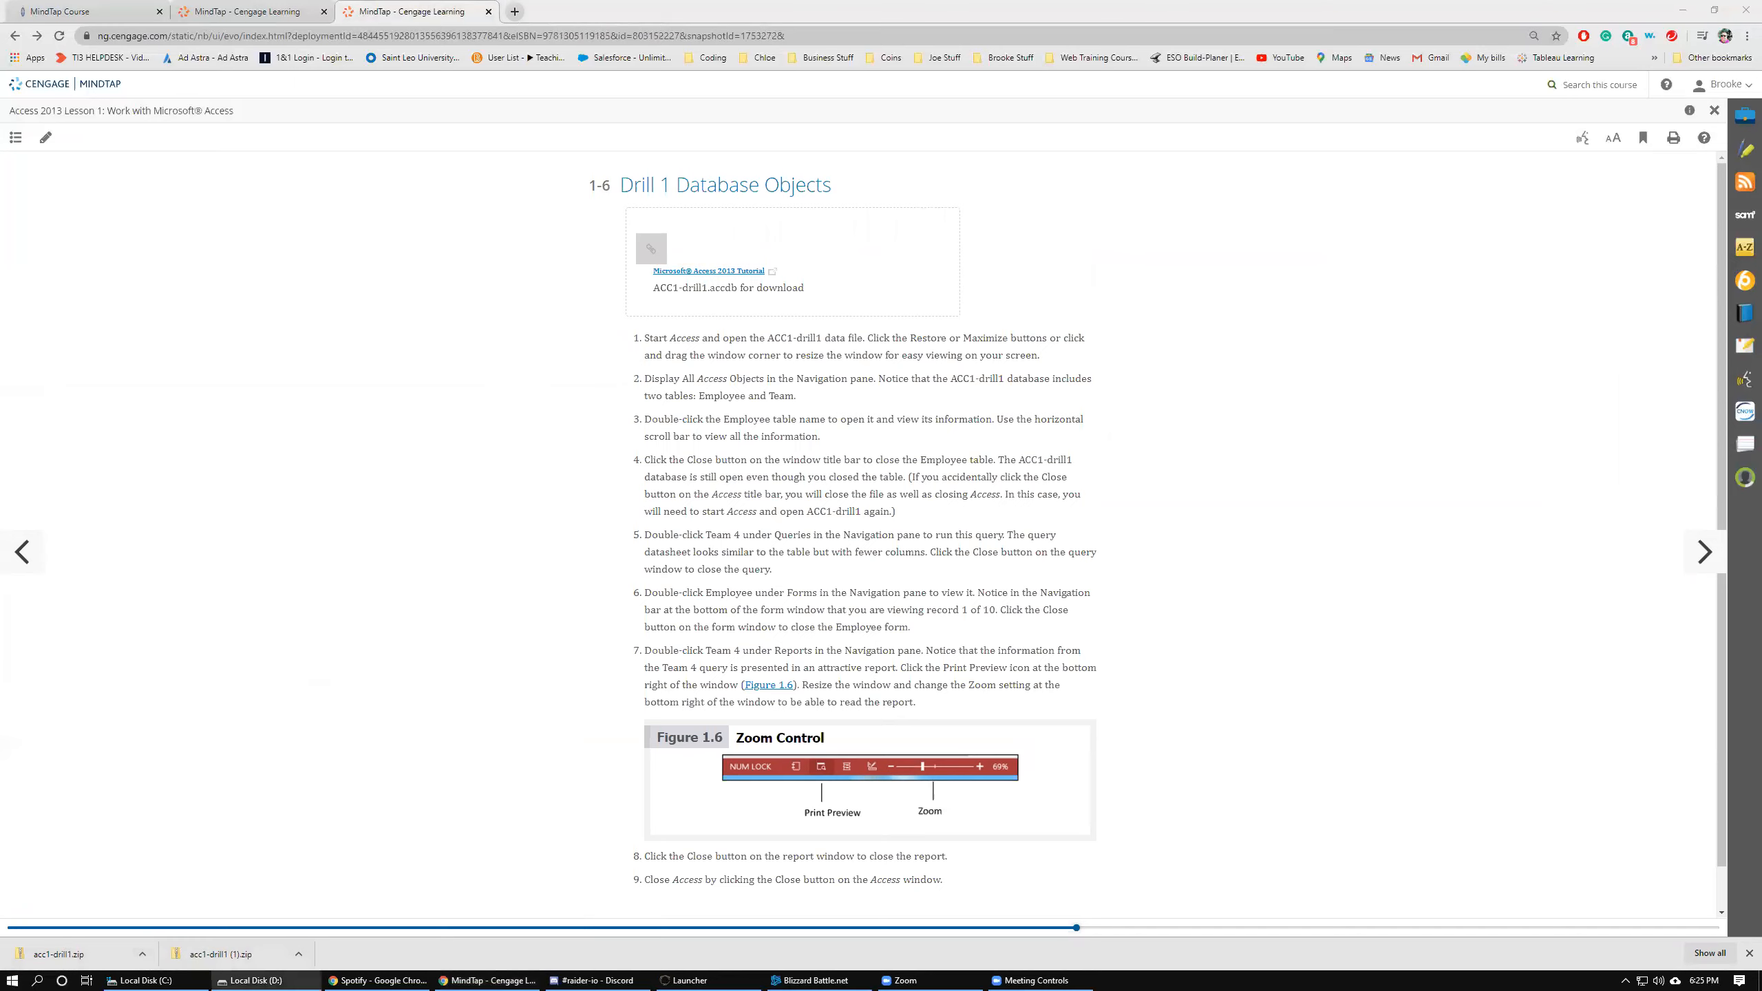
left_click_drag(0, 170, 908, 169)
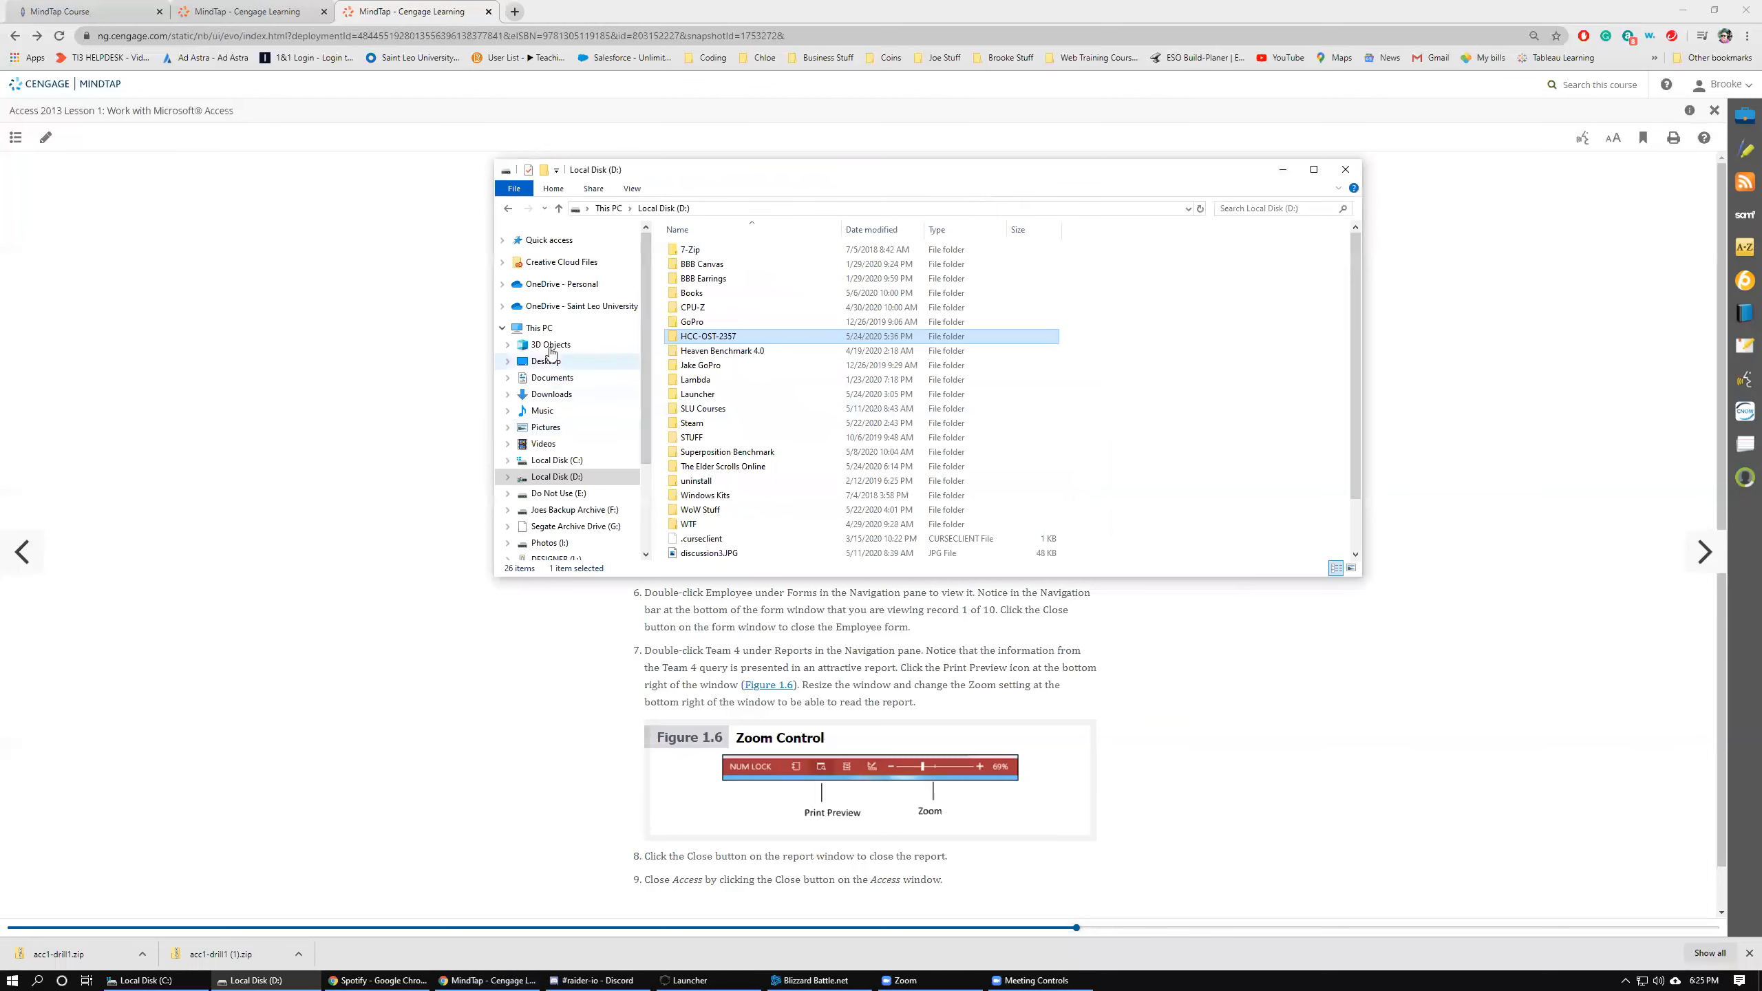
left_click(542, 396)
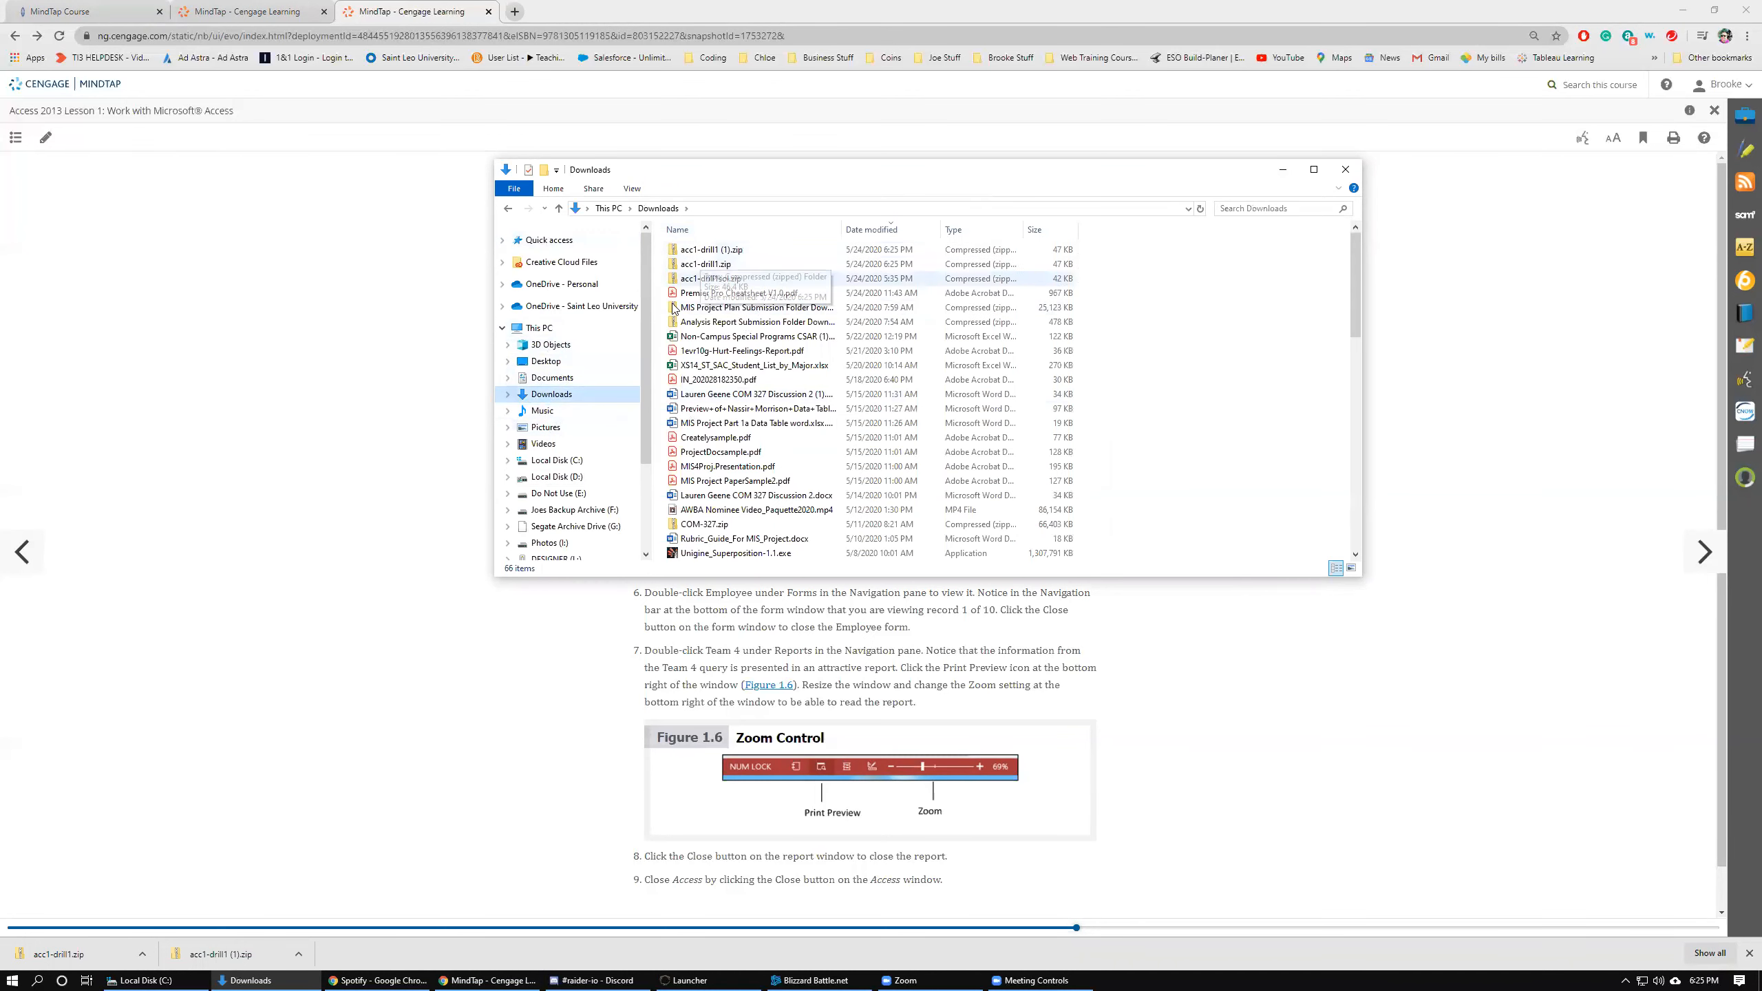
left_click(693, 252)
key("Delete")
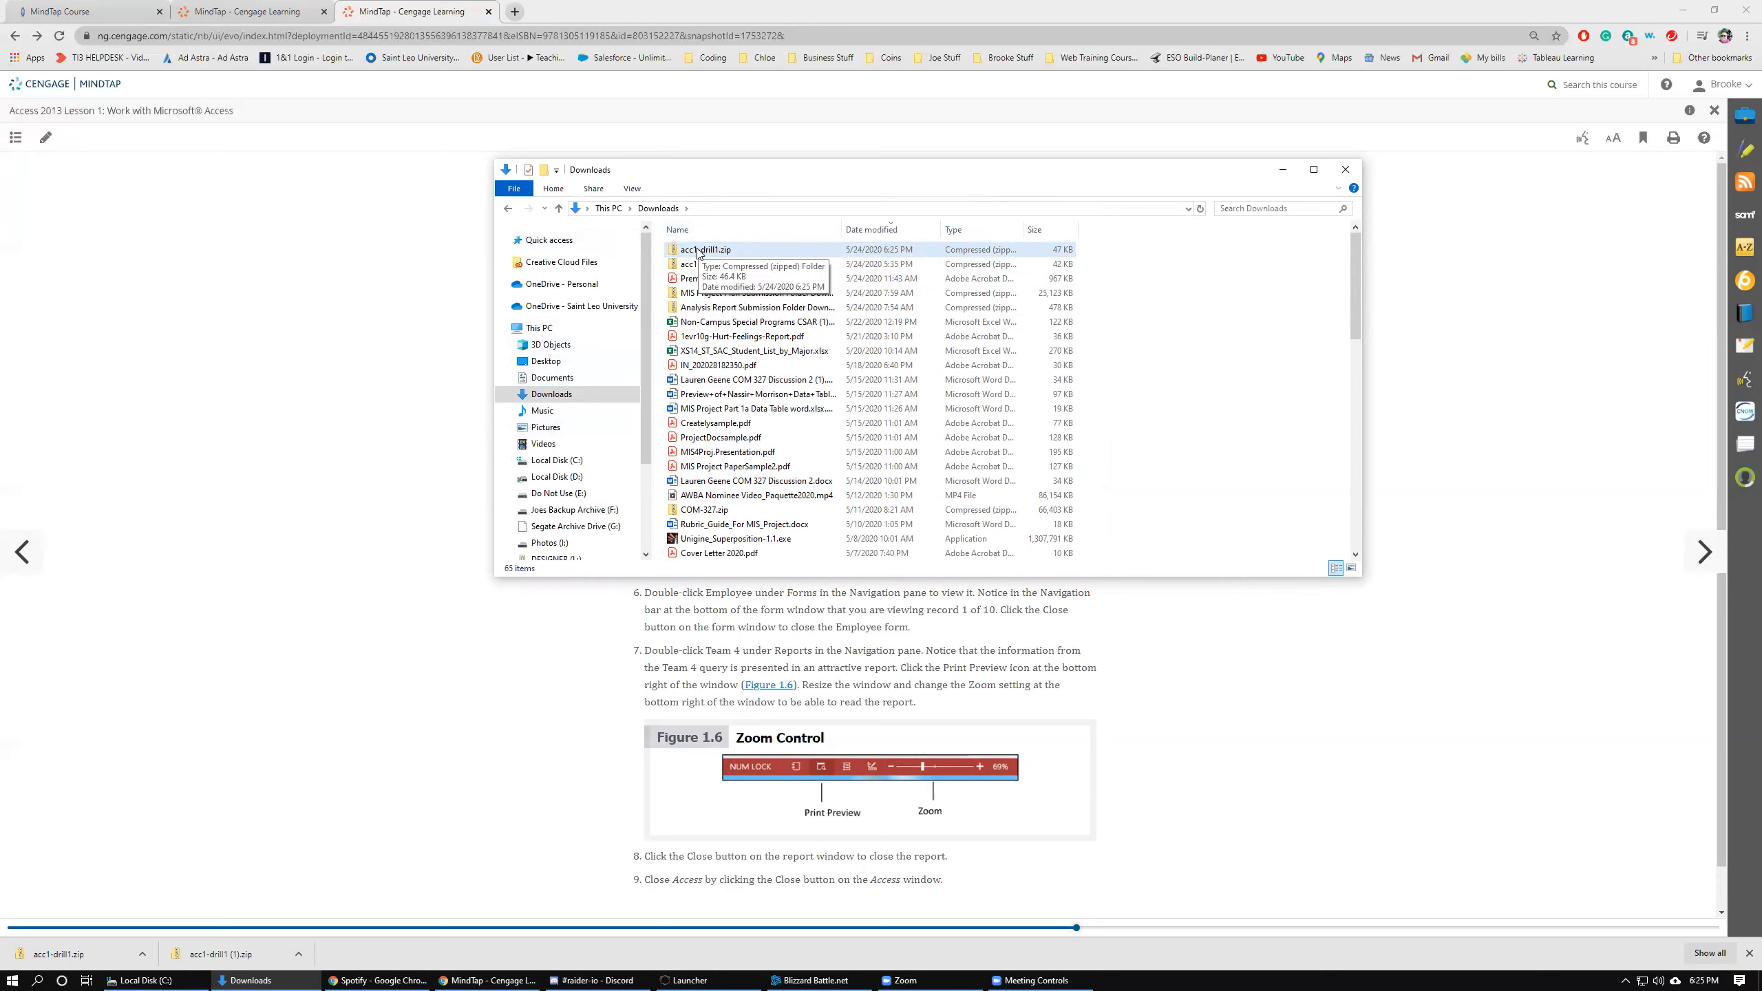
Extract acc1-drill1.zip into the HCC-OST-2357 folder on Local Disk (D:) and close the Downloads window.
right_click(697, 250)
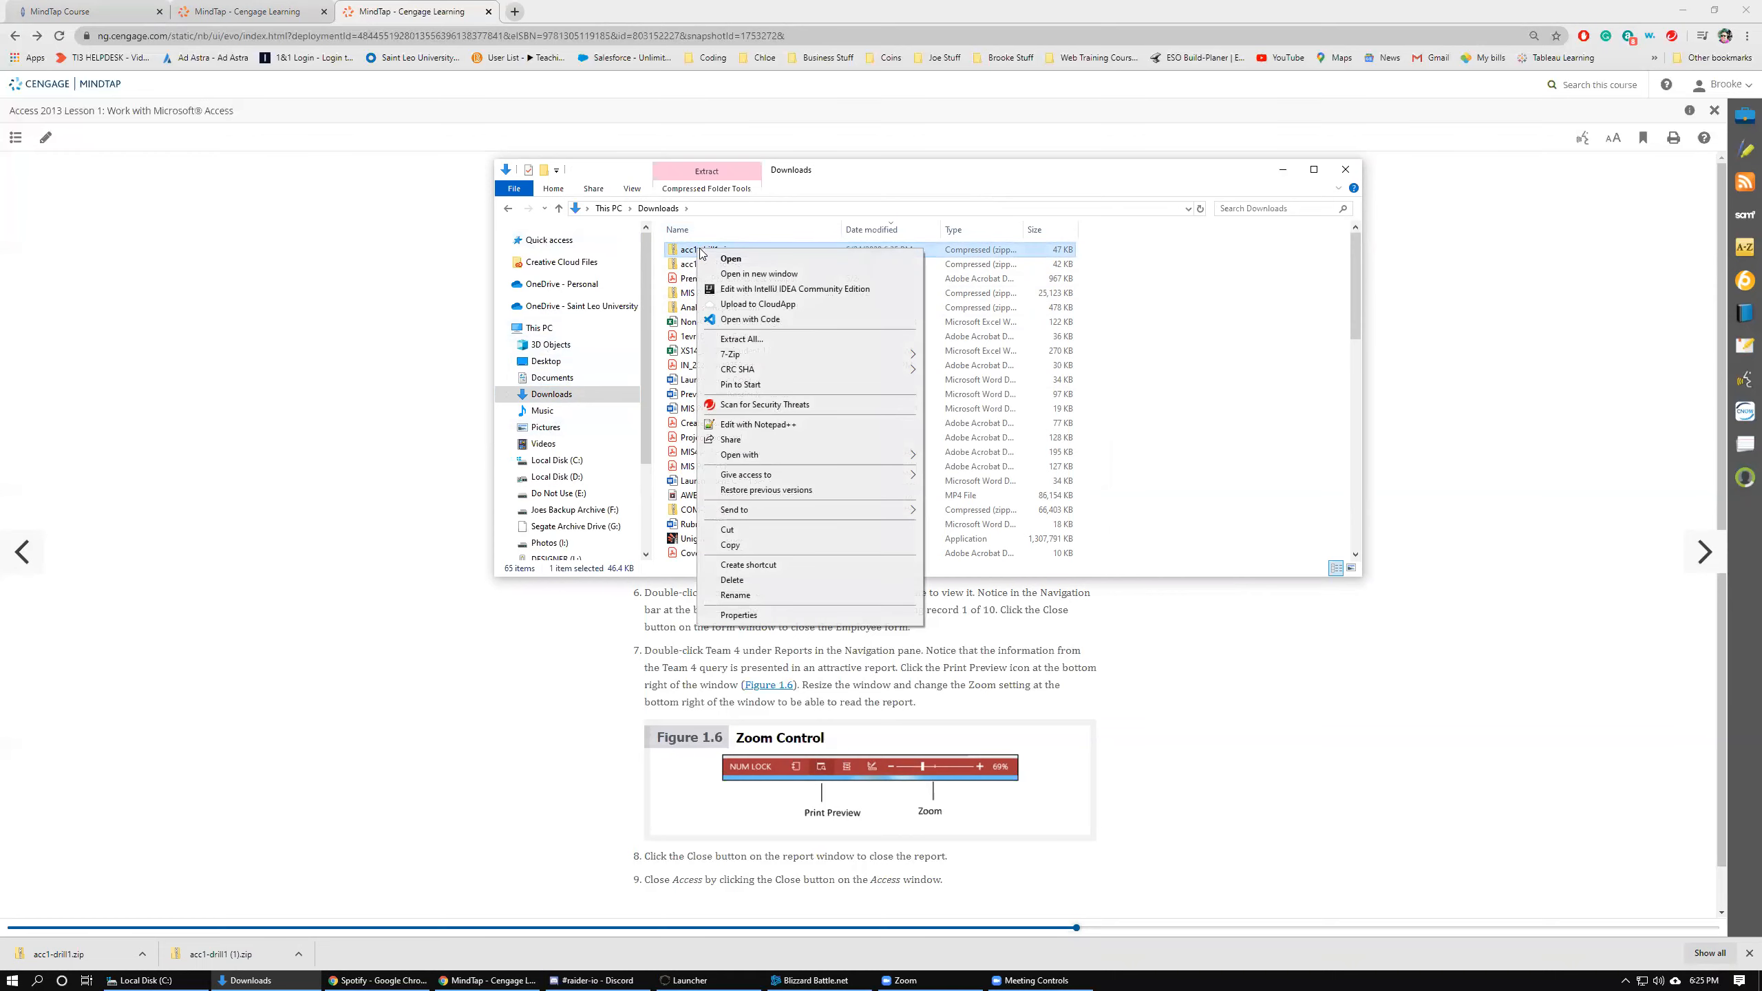
left_click(747, 339)
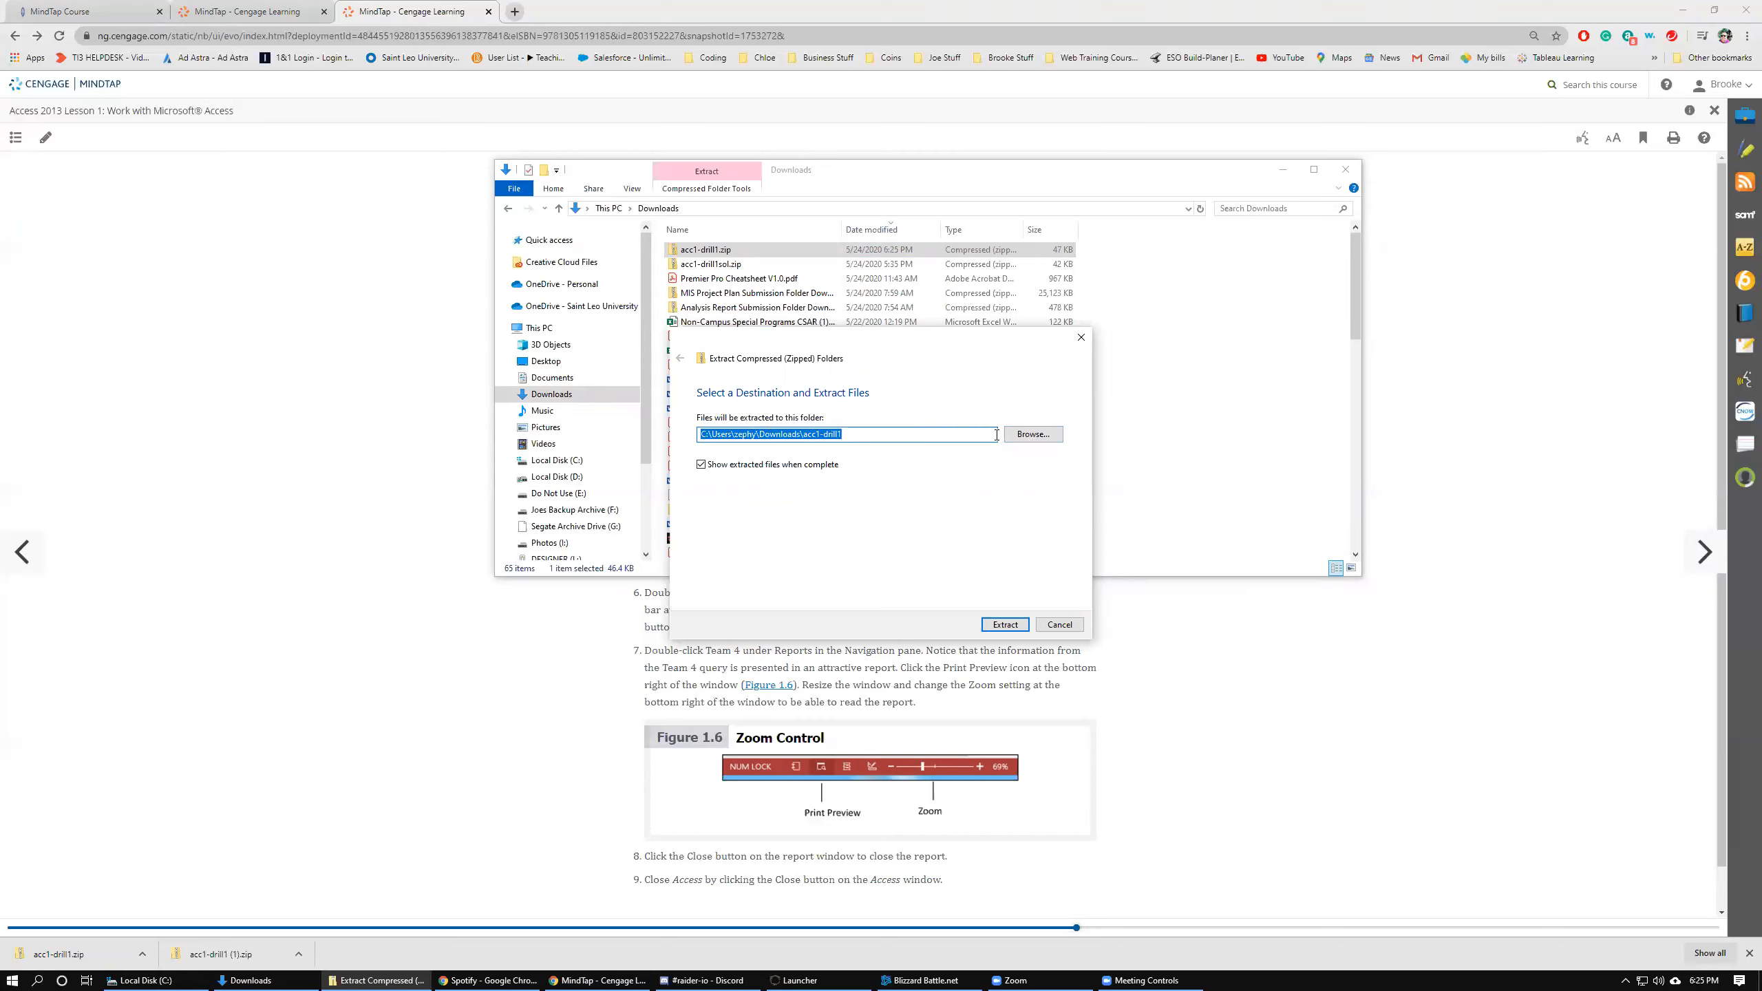
left_click(1031, 435)
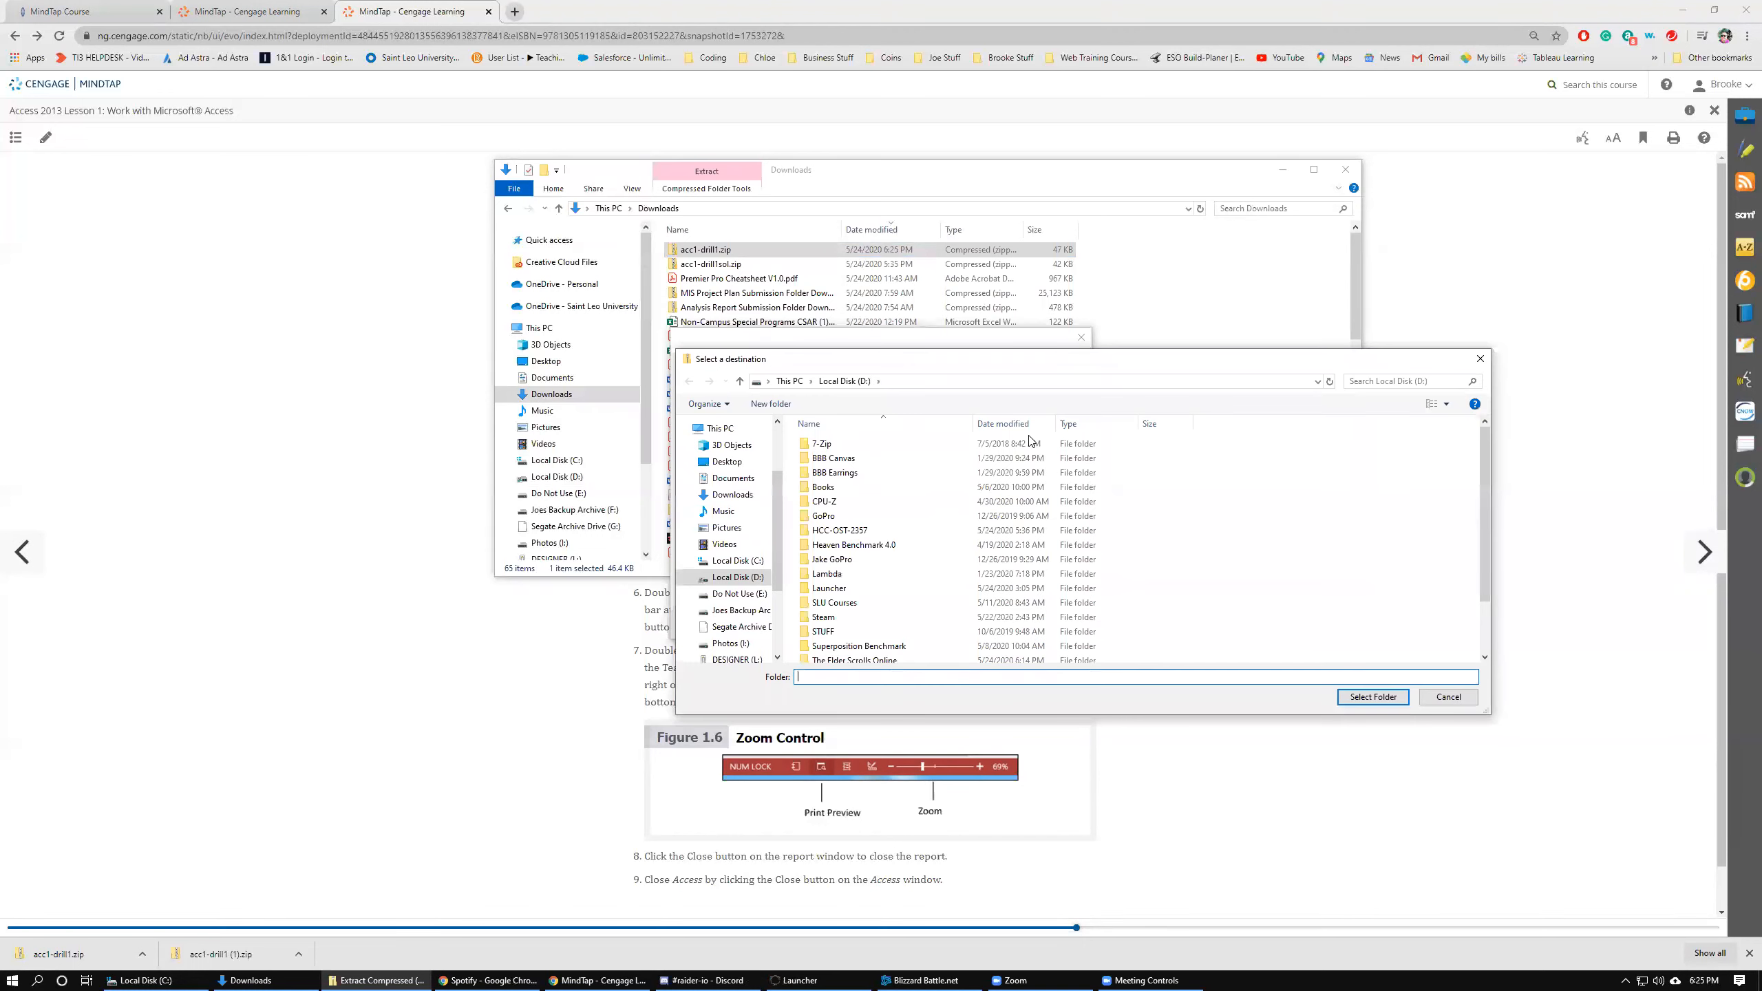
left_click(726, 576)
scroll(832, 518, "down", 2)
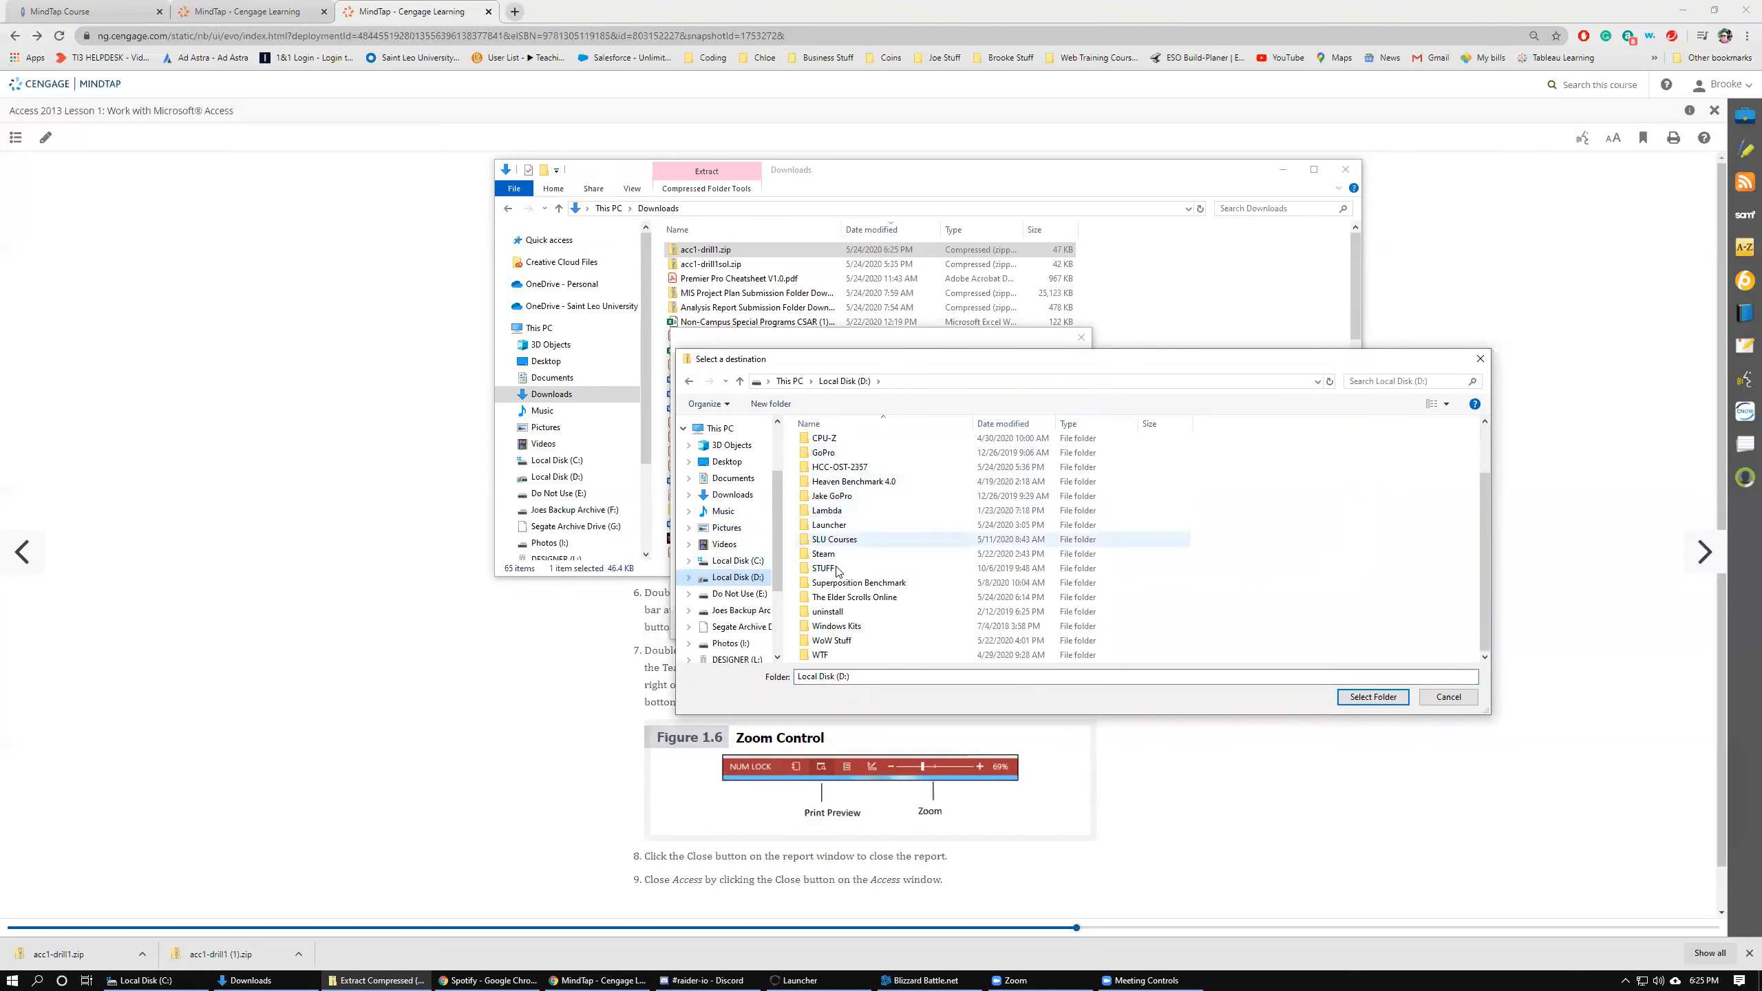
left_click(841, 469)
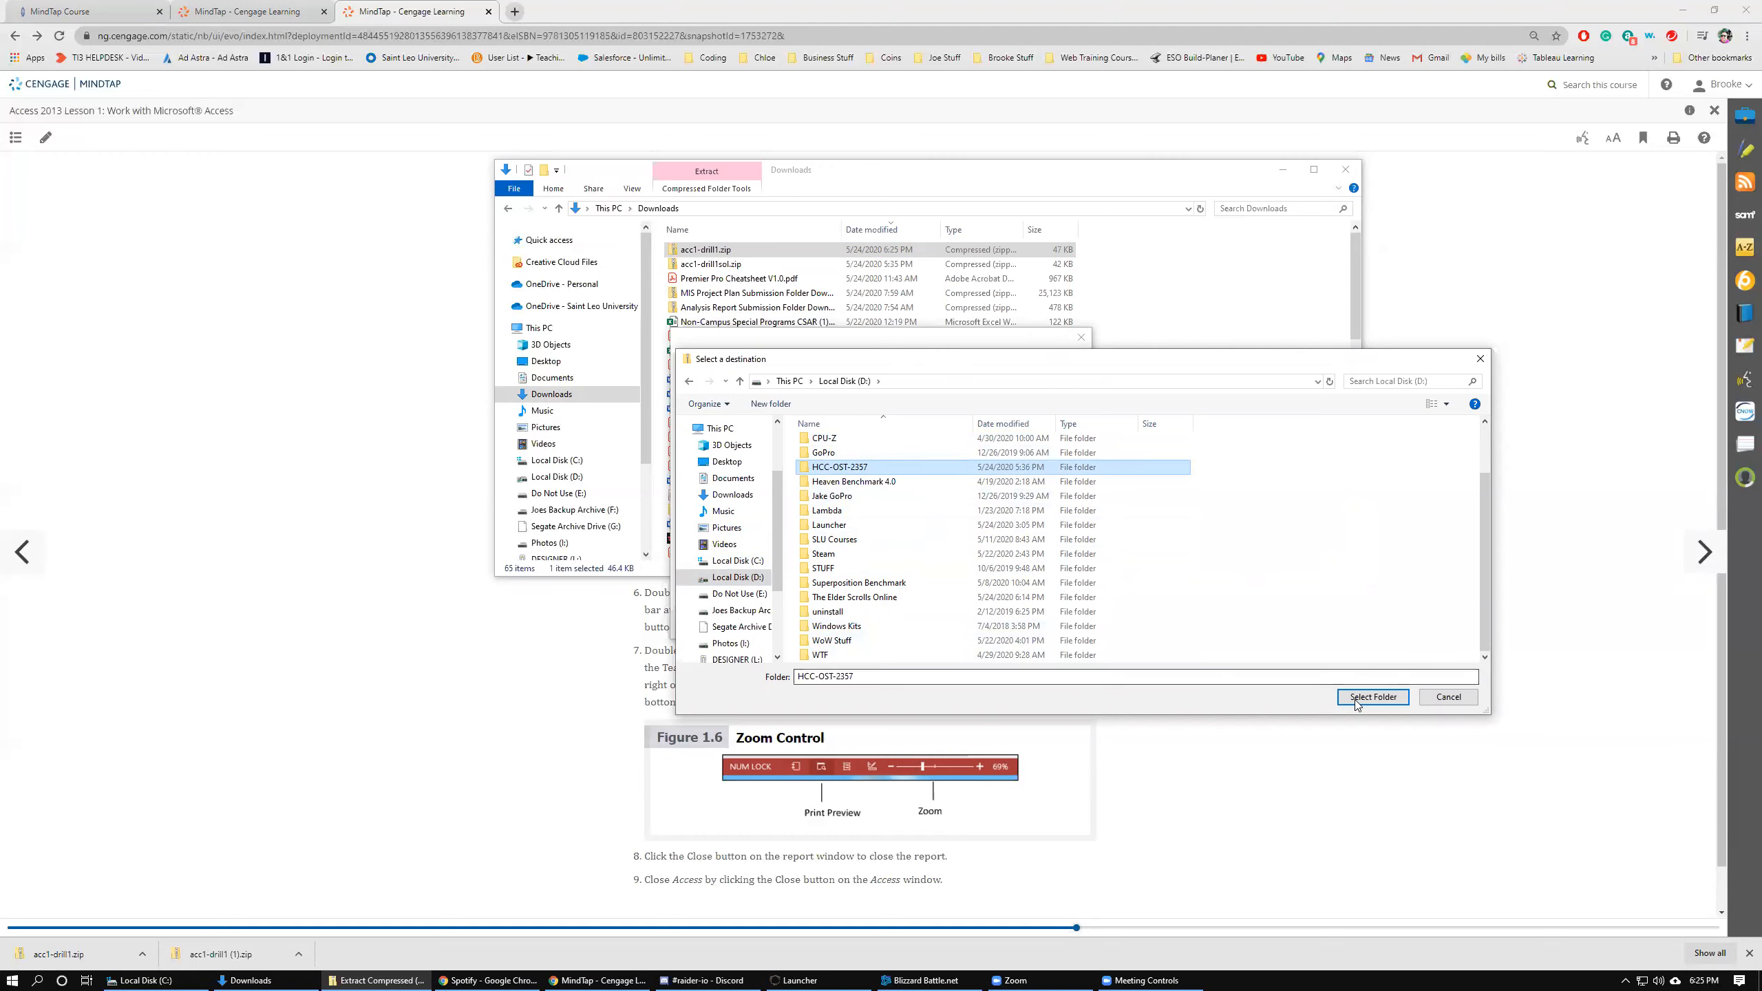
left_click(1373, 696)
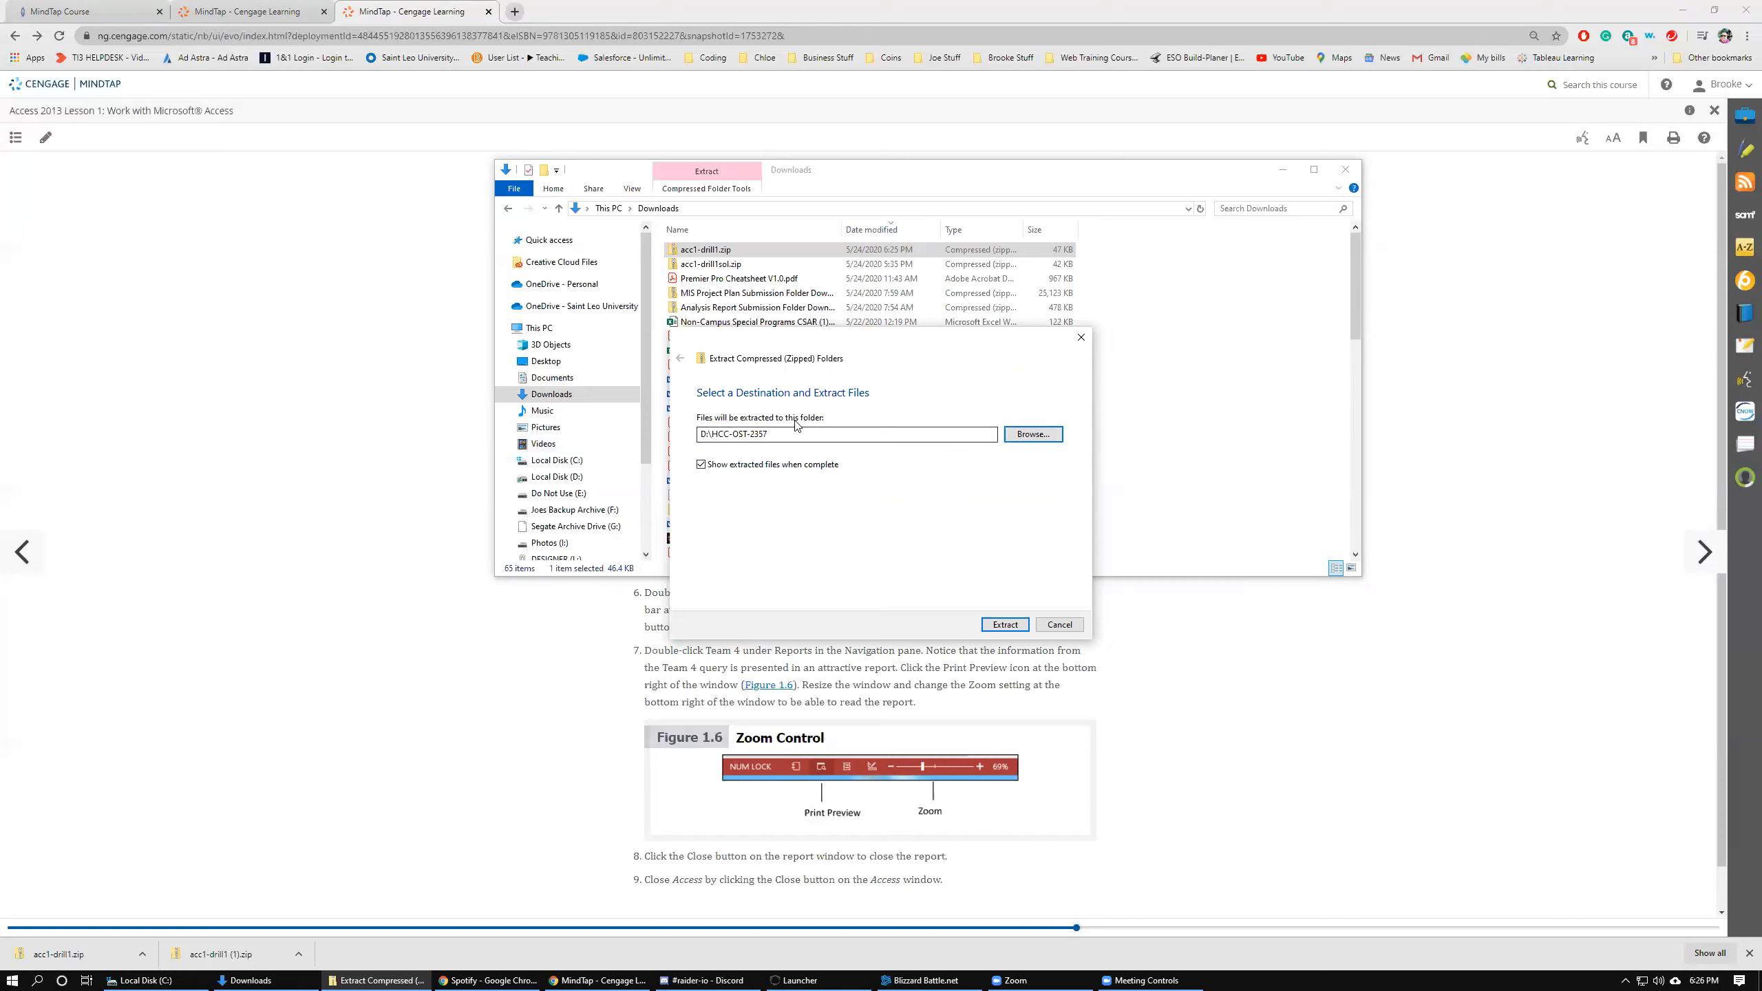
left_click(1005, 624)
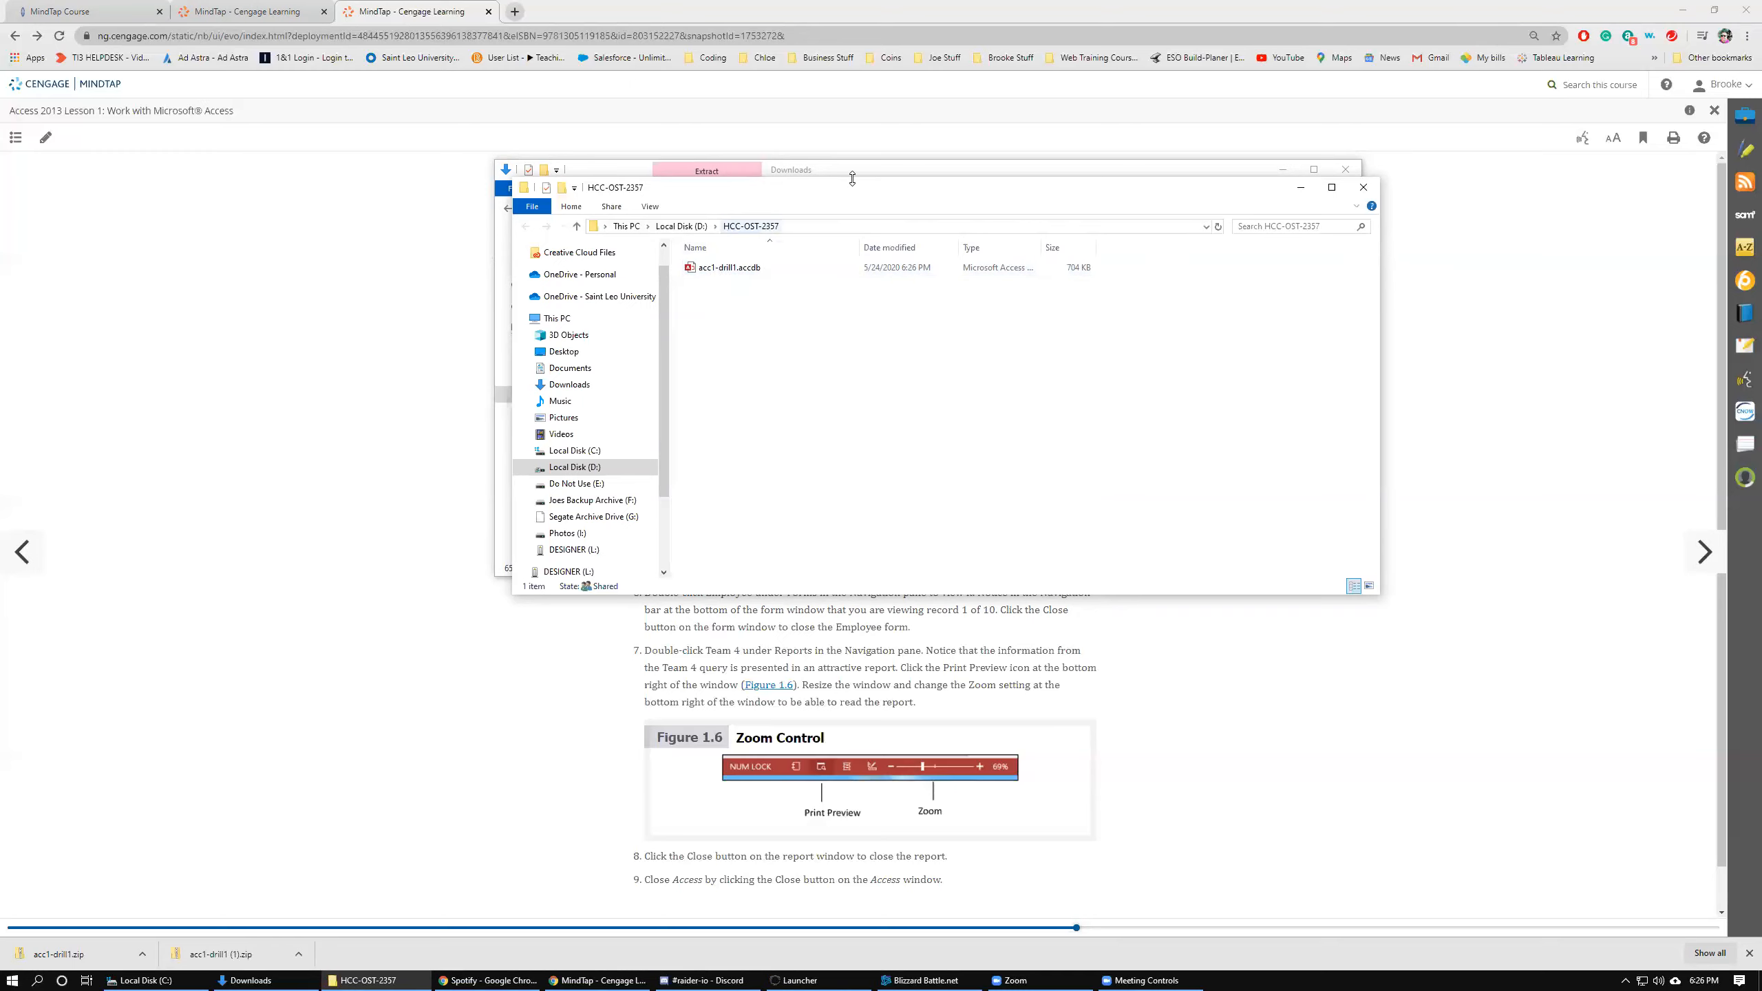
left_click(1345, 170)
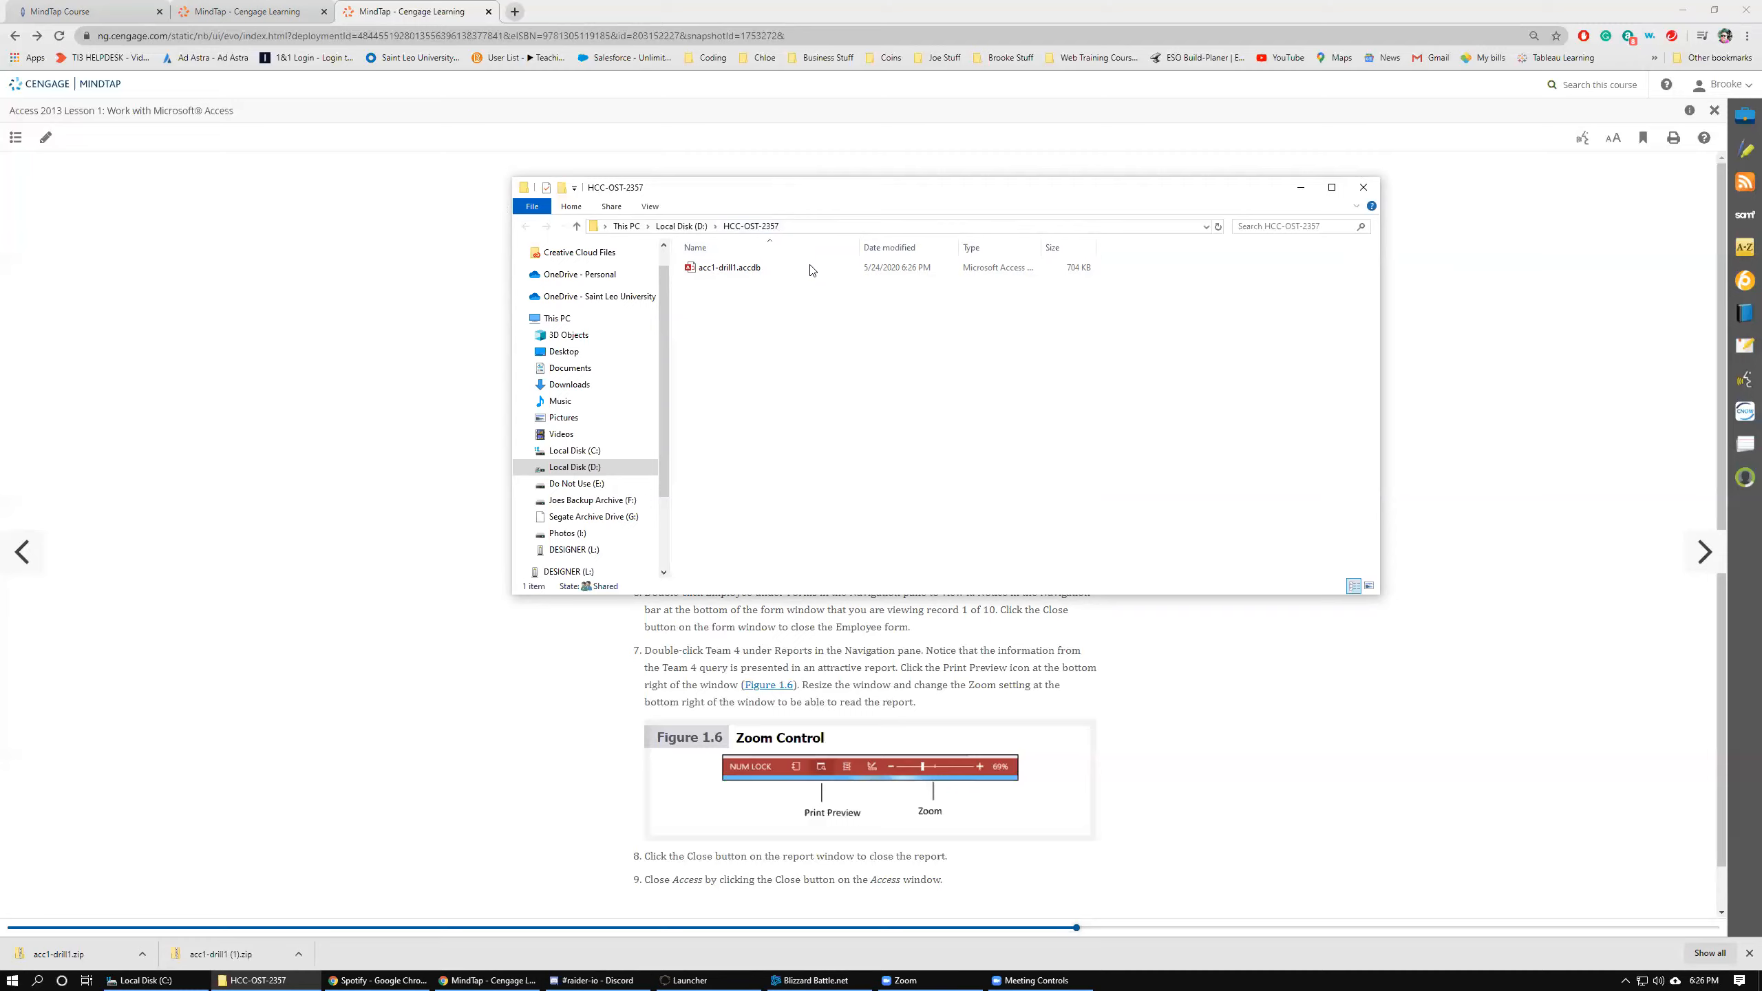
Rename acc1-drill1.accdb by appending a hyphen and the student's last name before the extension.
right_click(731, 269)
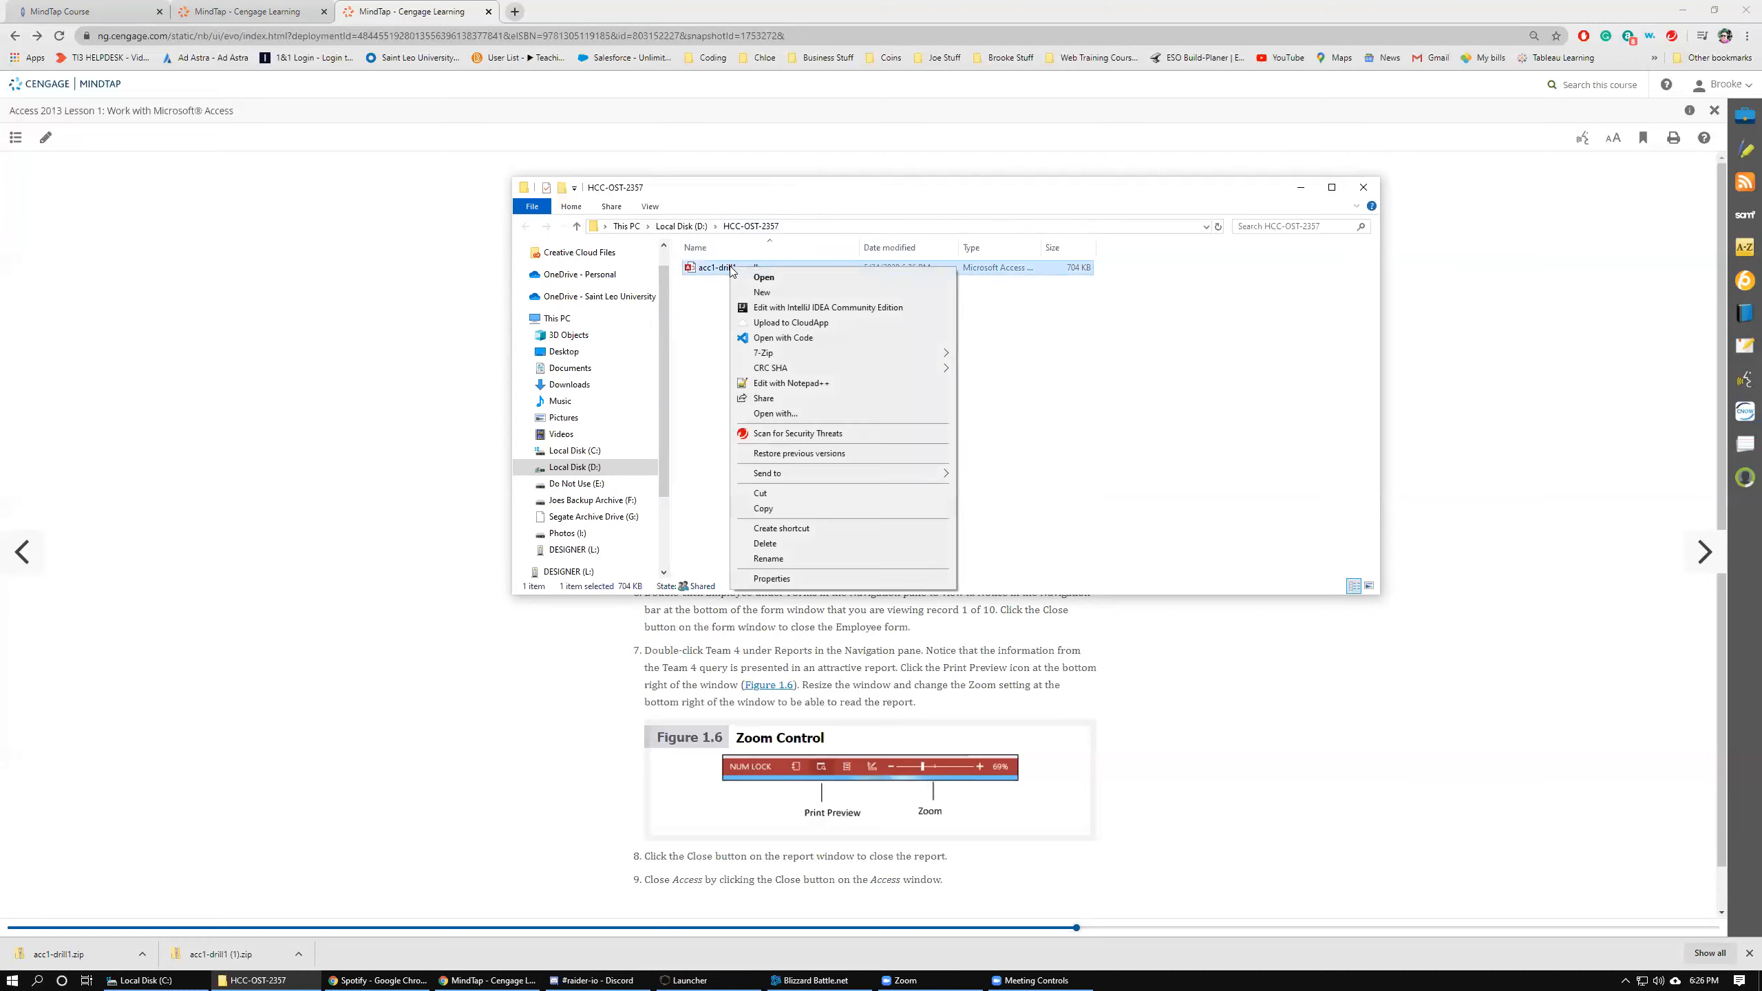
left_click(769, 560)
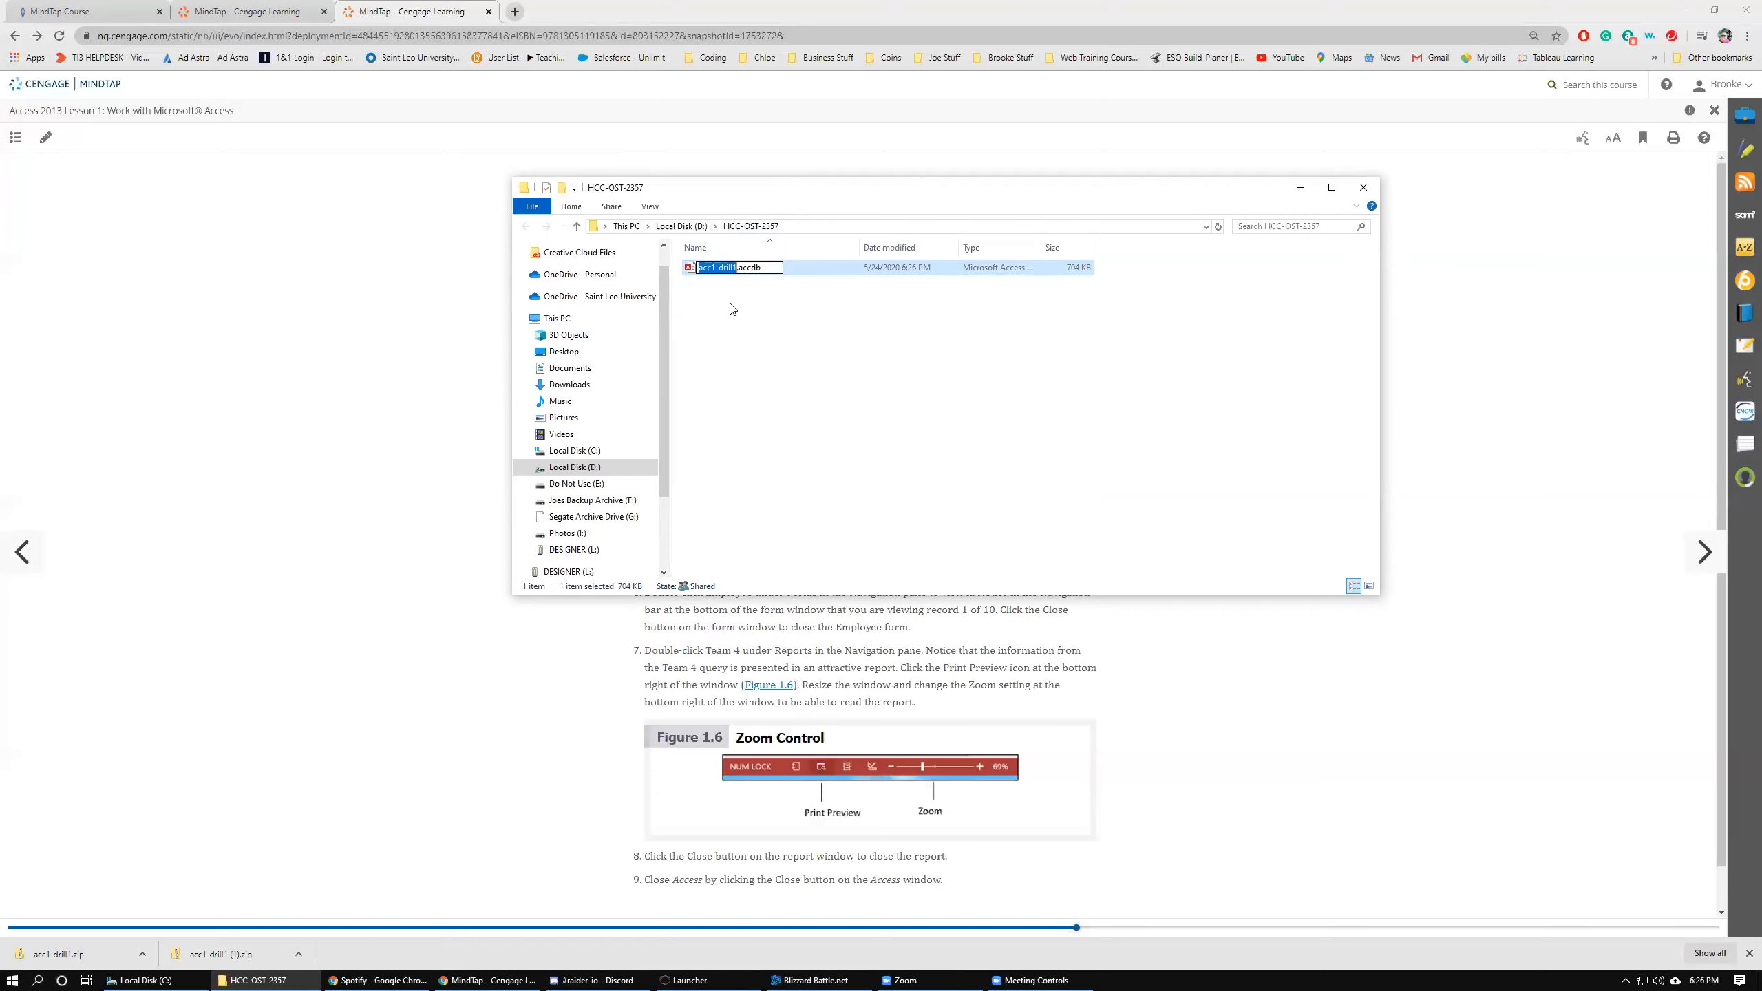
left_click(736, 270)
type("-Paquette")
key("Return")
Minimize the folder window and page the lesson back to section 1-1c, then forward to 1-2.
left_click(1300, 187)
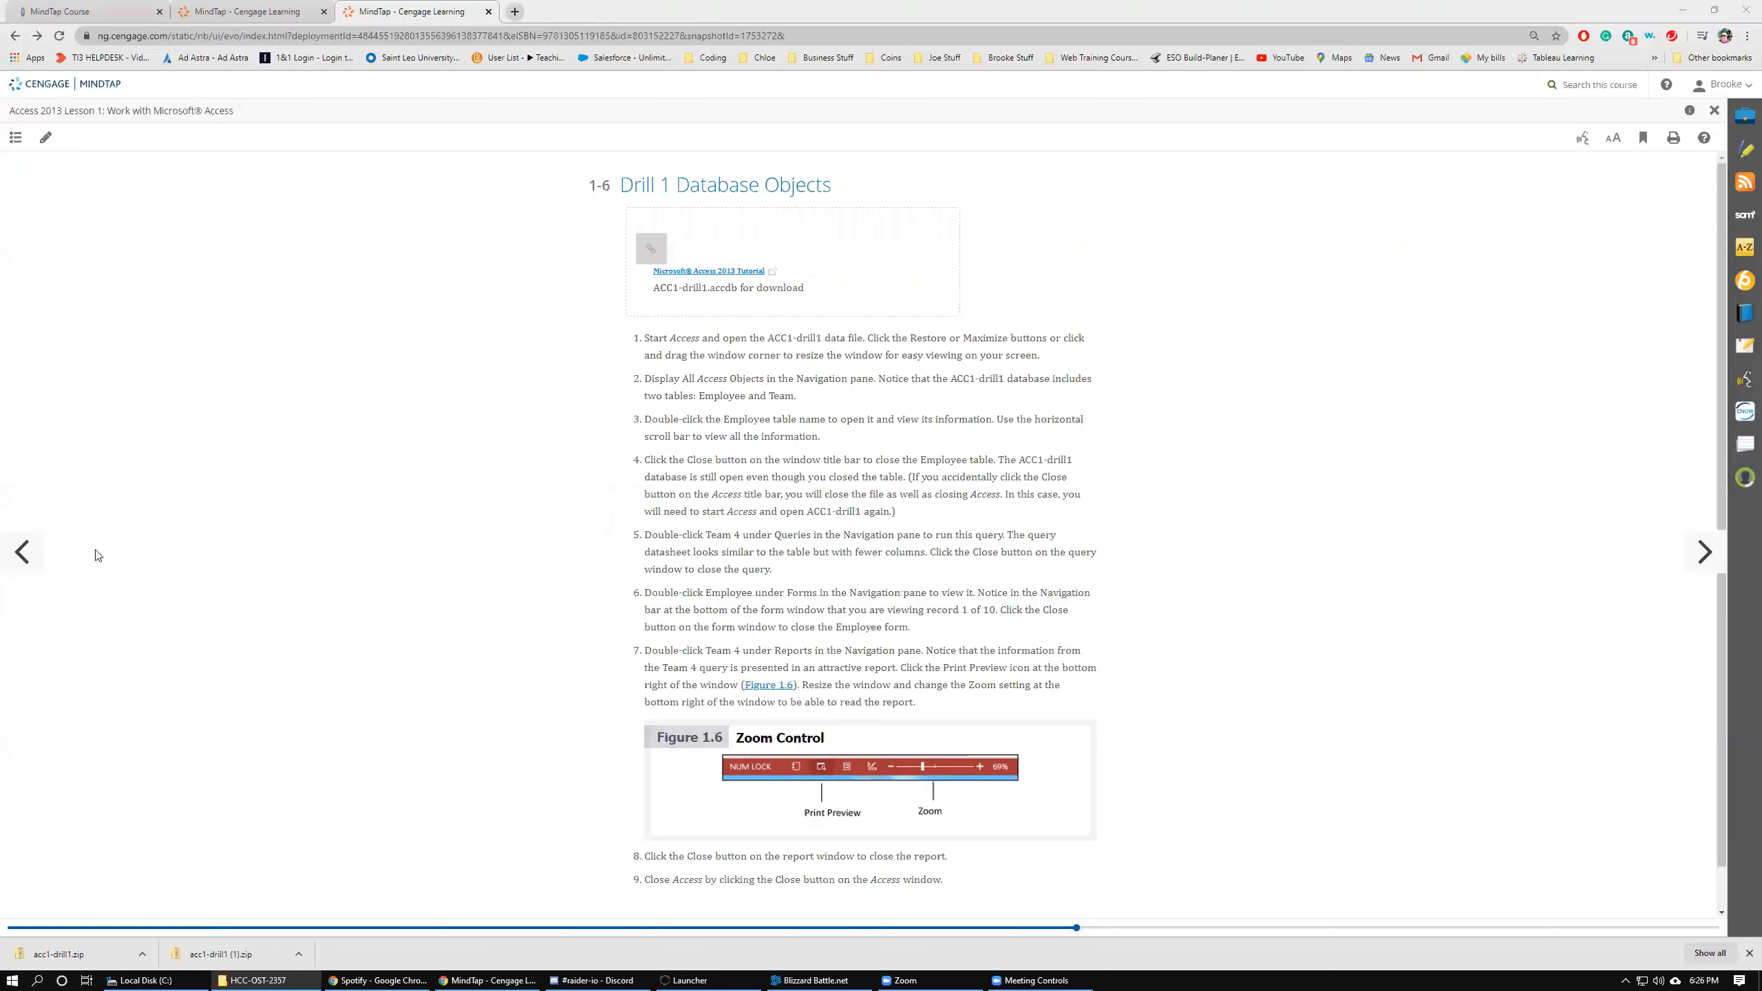
left_click(25, 559)
left_click(25, 559)
left_click(28, 559)
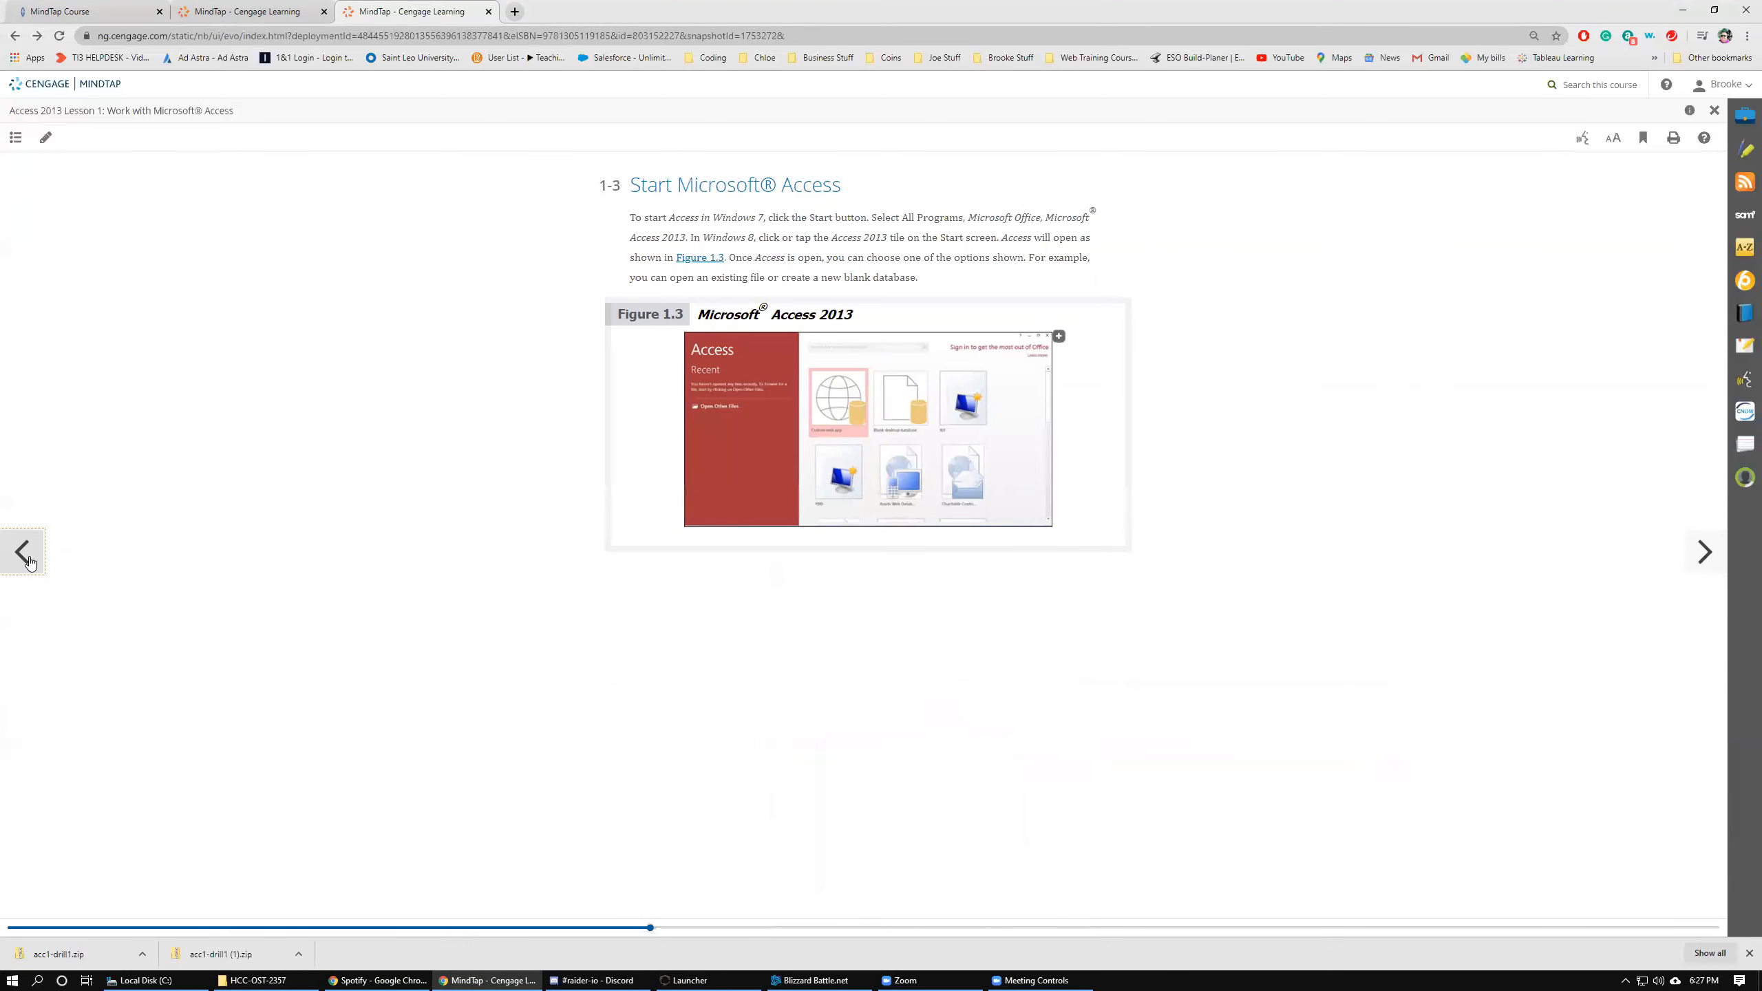
left_click(42, 564)
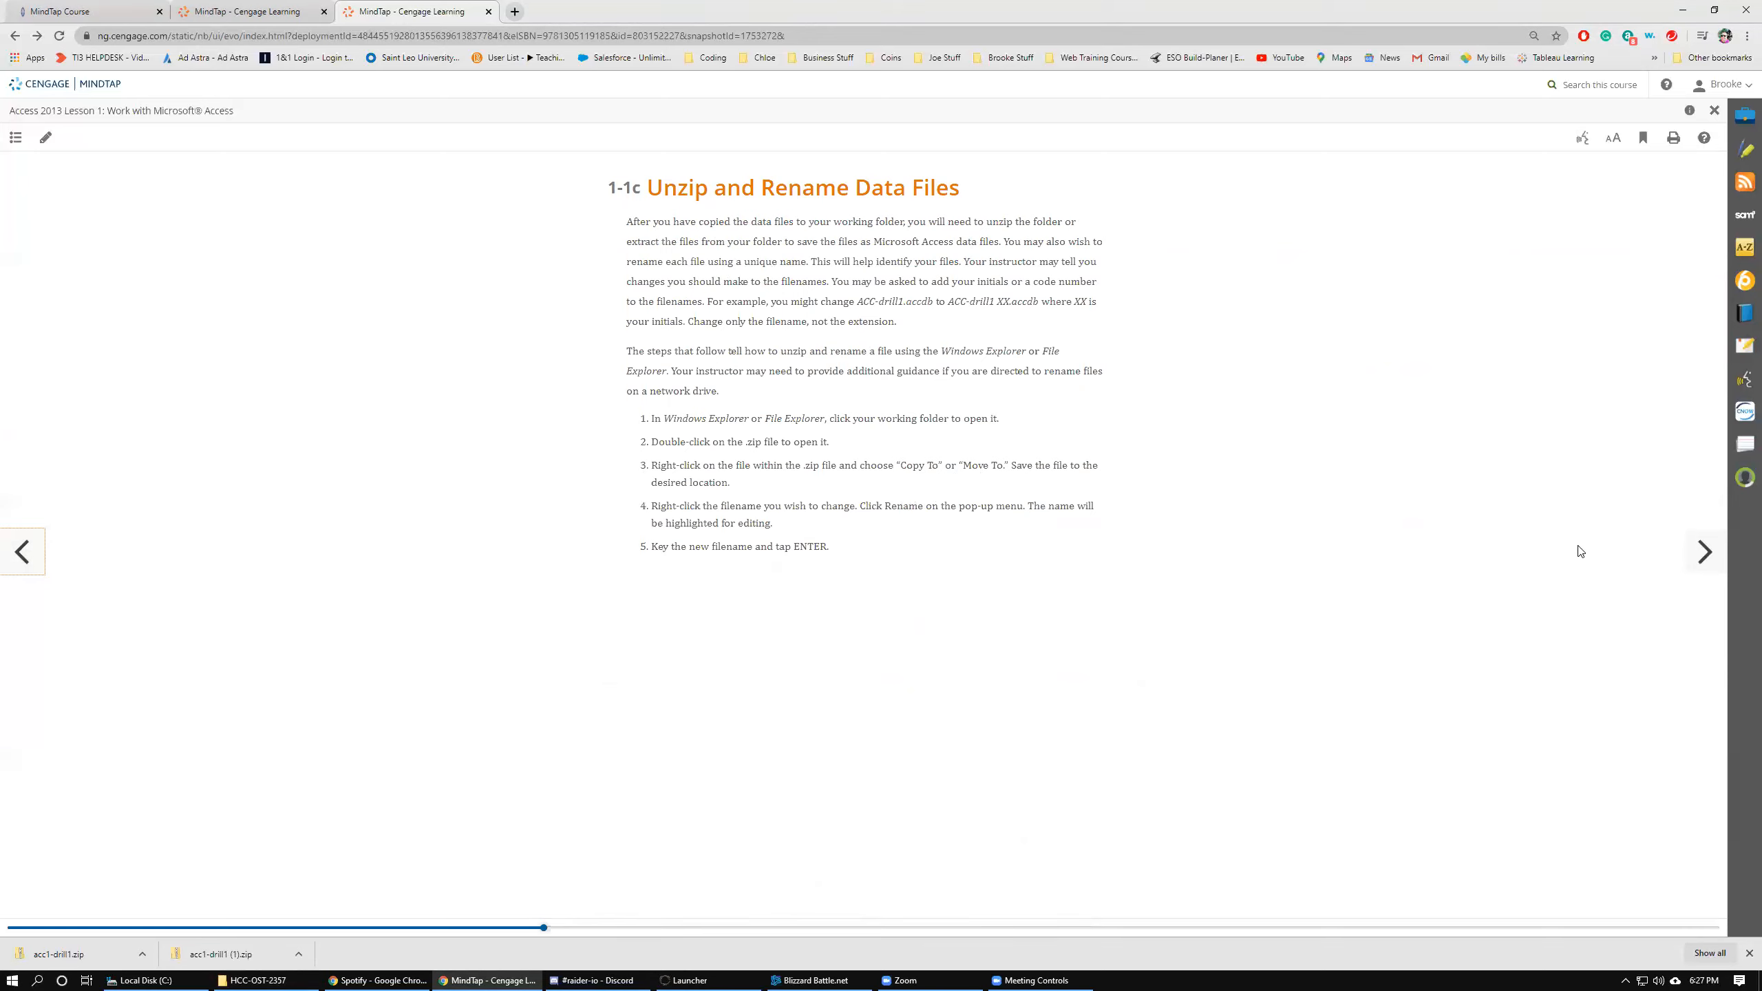
left_click(1701, 553)
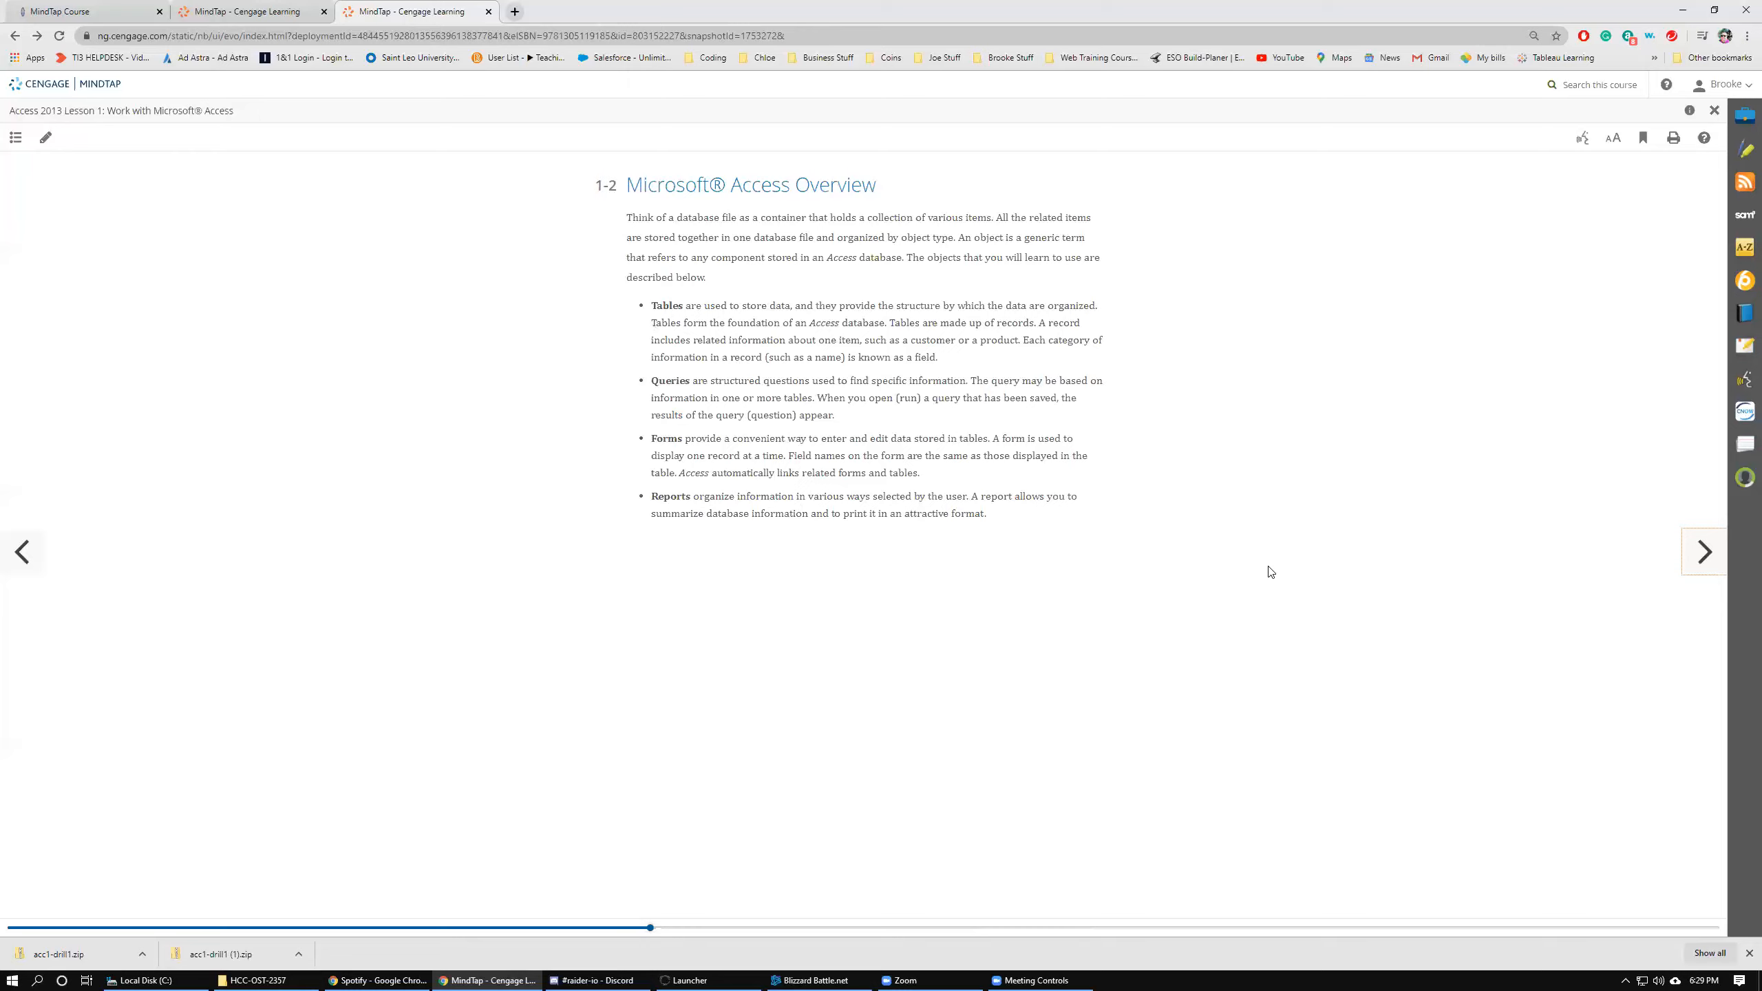
Page the lesson forward to section 1-3 and launch Microsoft Access from the Start menu.
left_click(1704, 559)
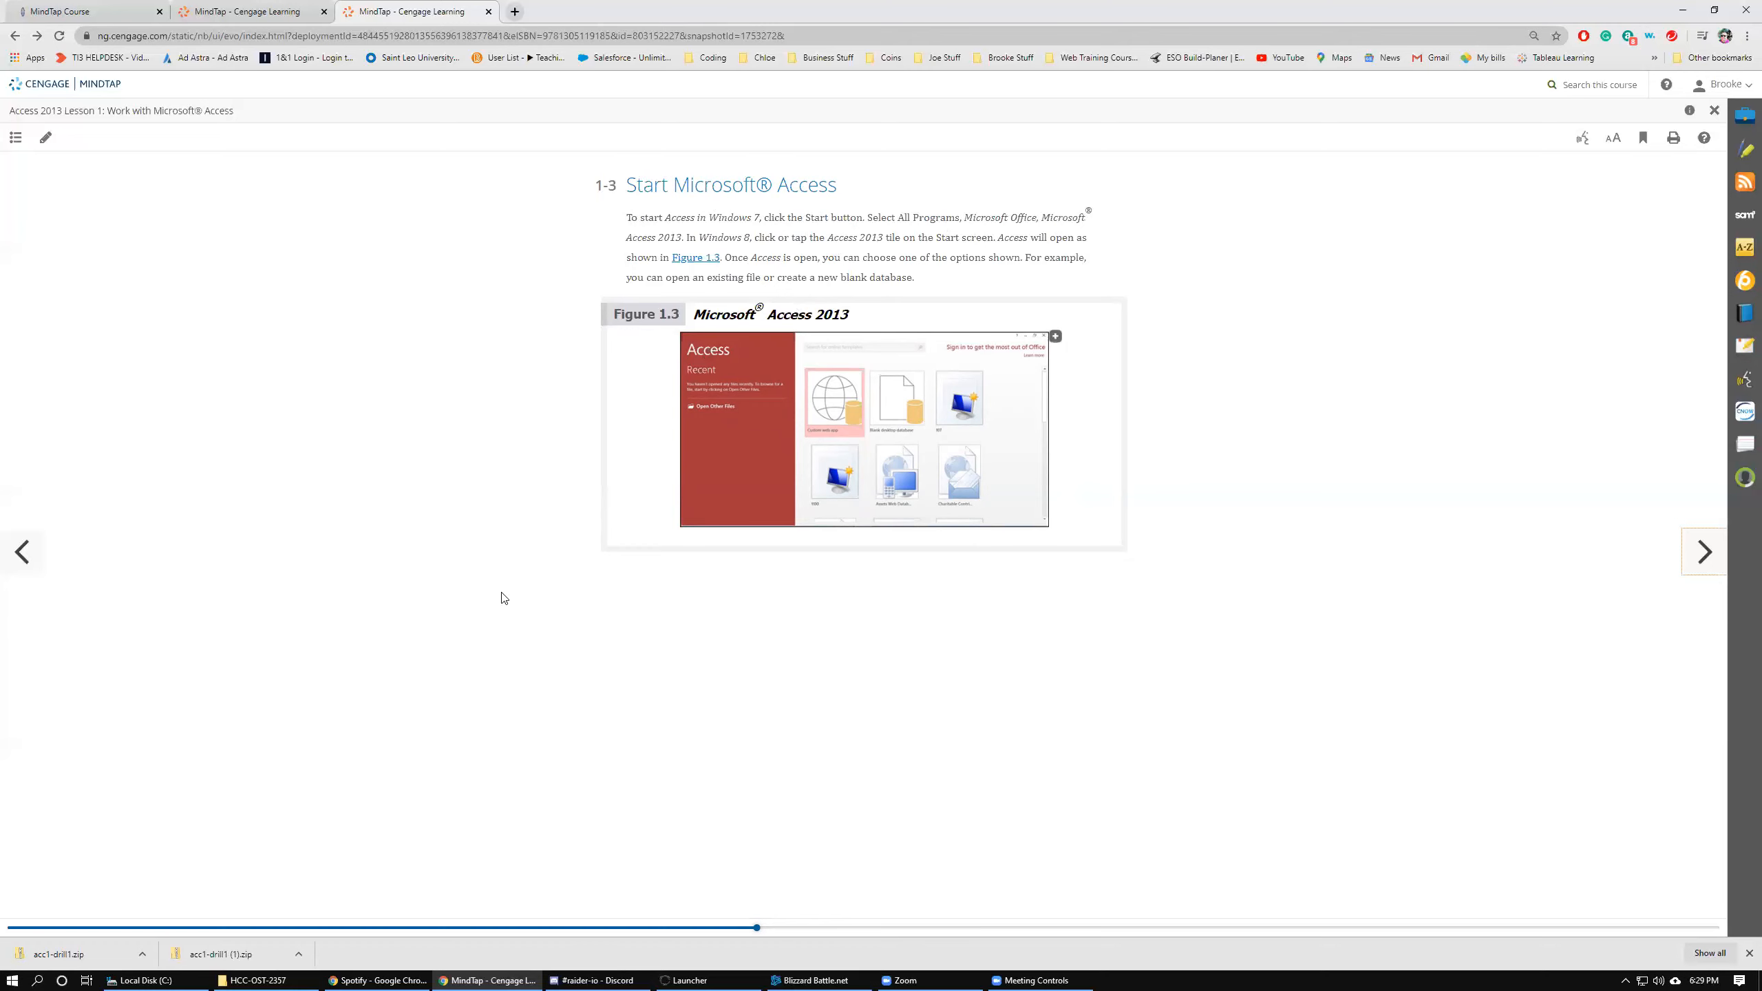
left_click(12, 980)
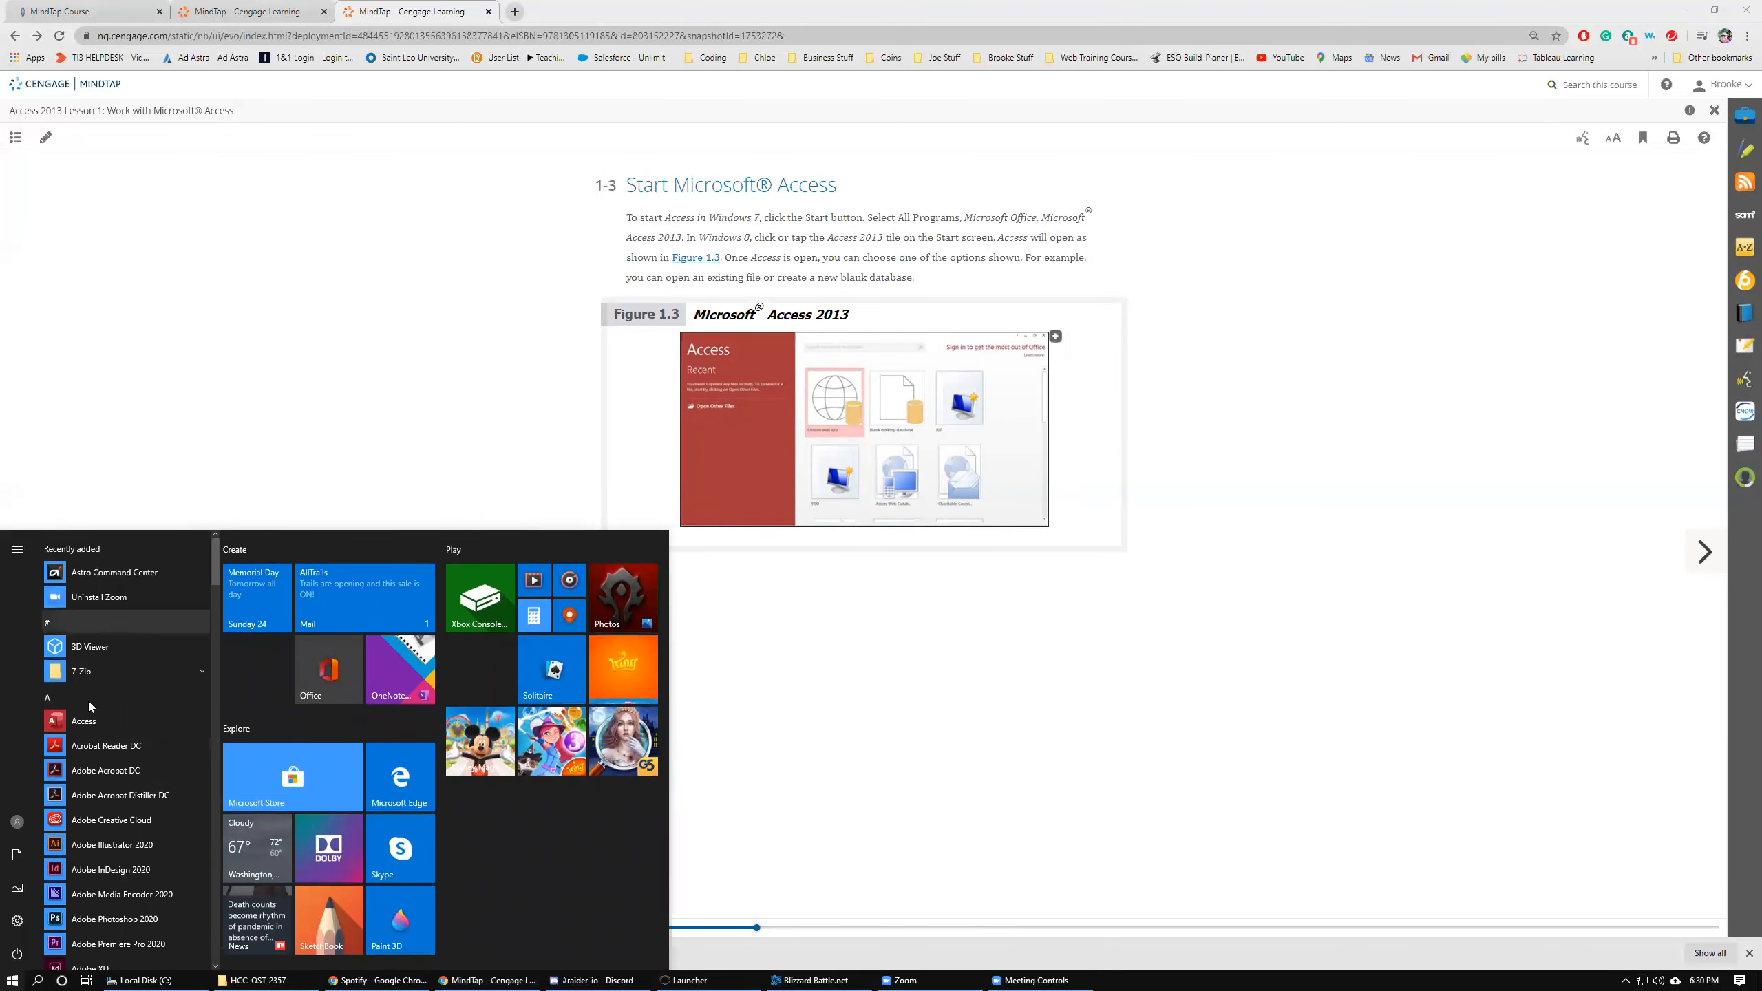
left_click(82, 725)
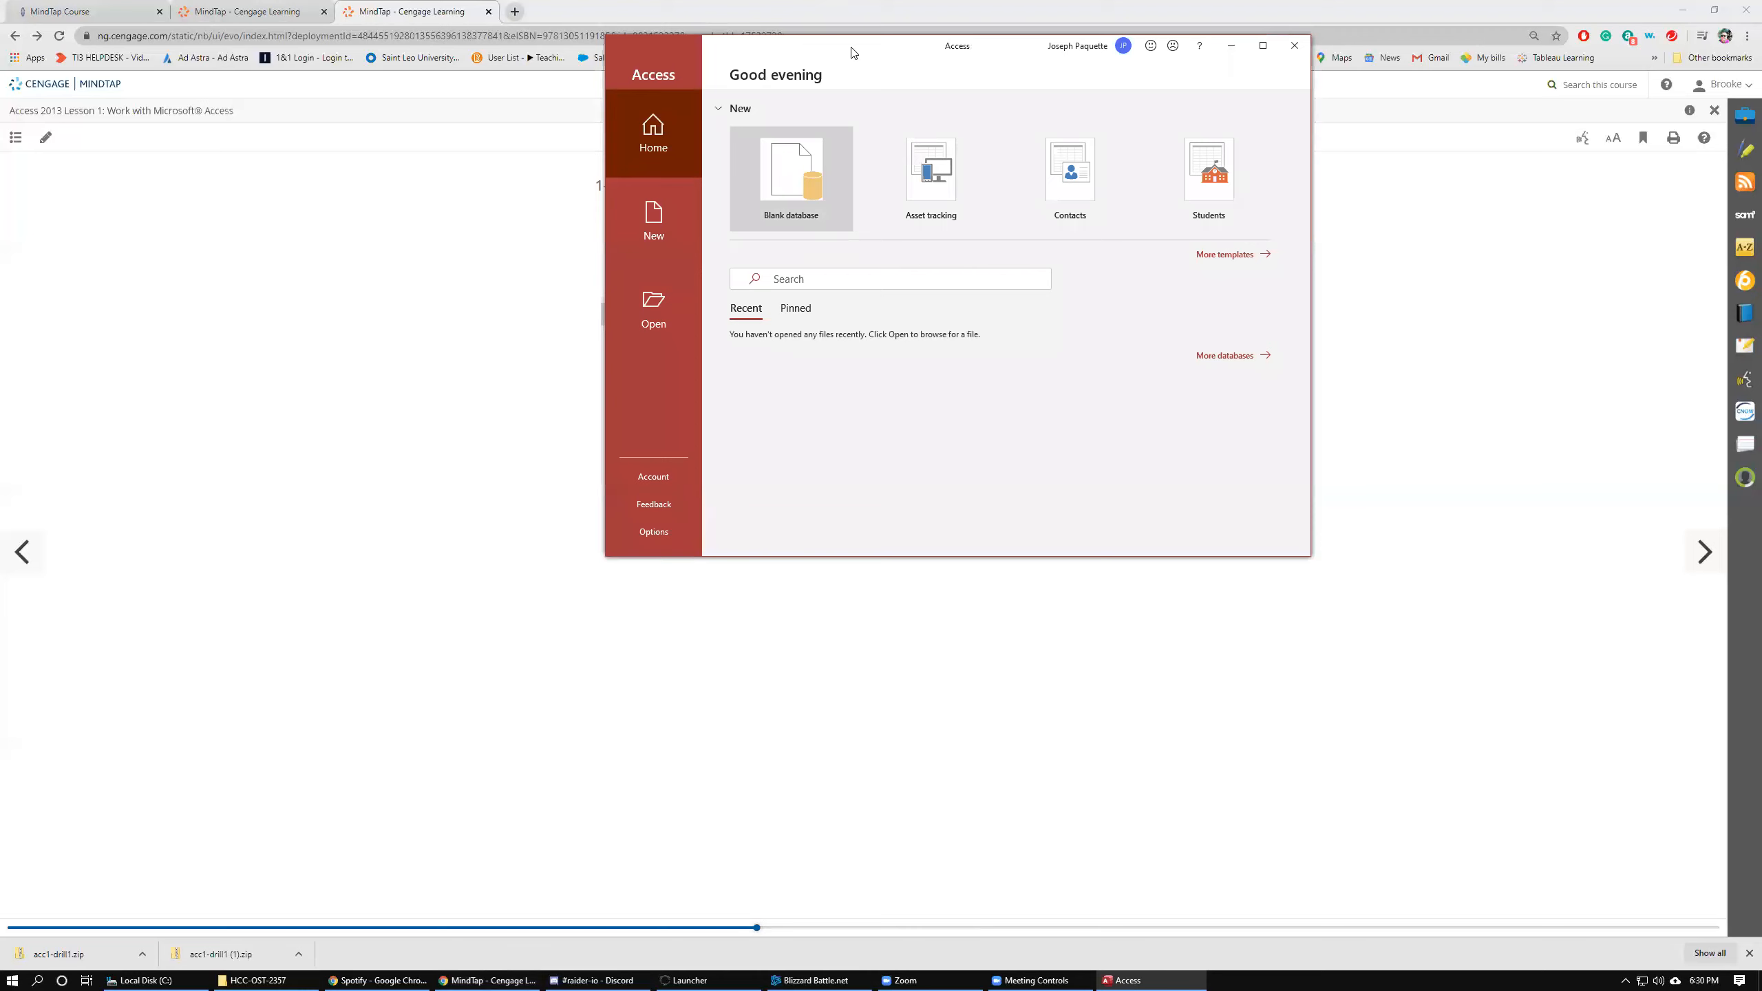
Arrange the lesson browser and the Access window side by side, with the browser snapped to the left half.
left_click_drag(847, 63, 825, 112)
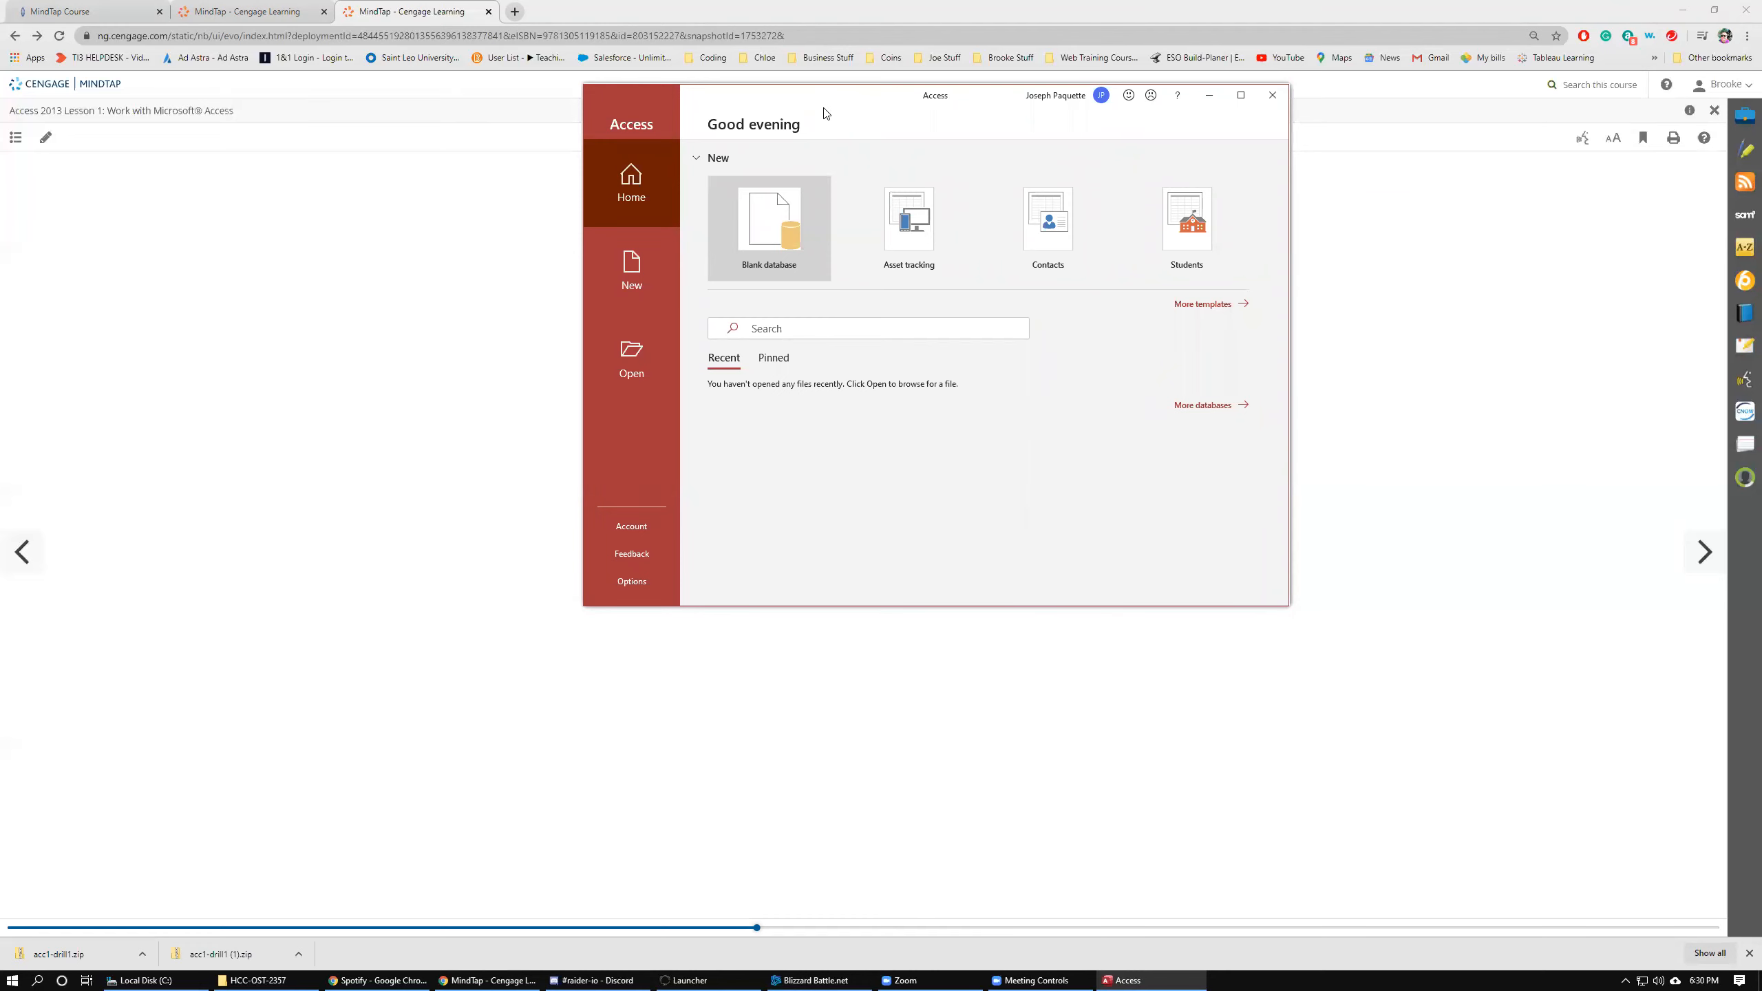
left_click_drag(826, 112, 1221, 219)
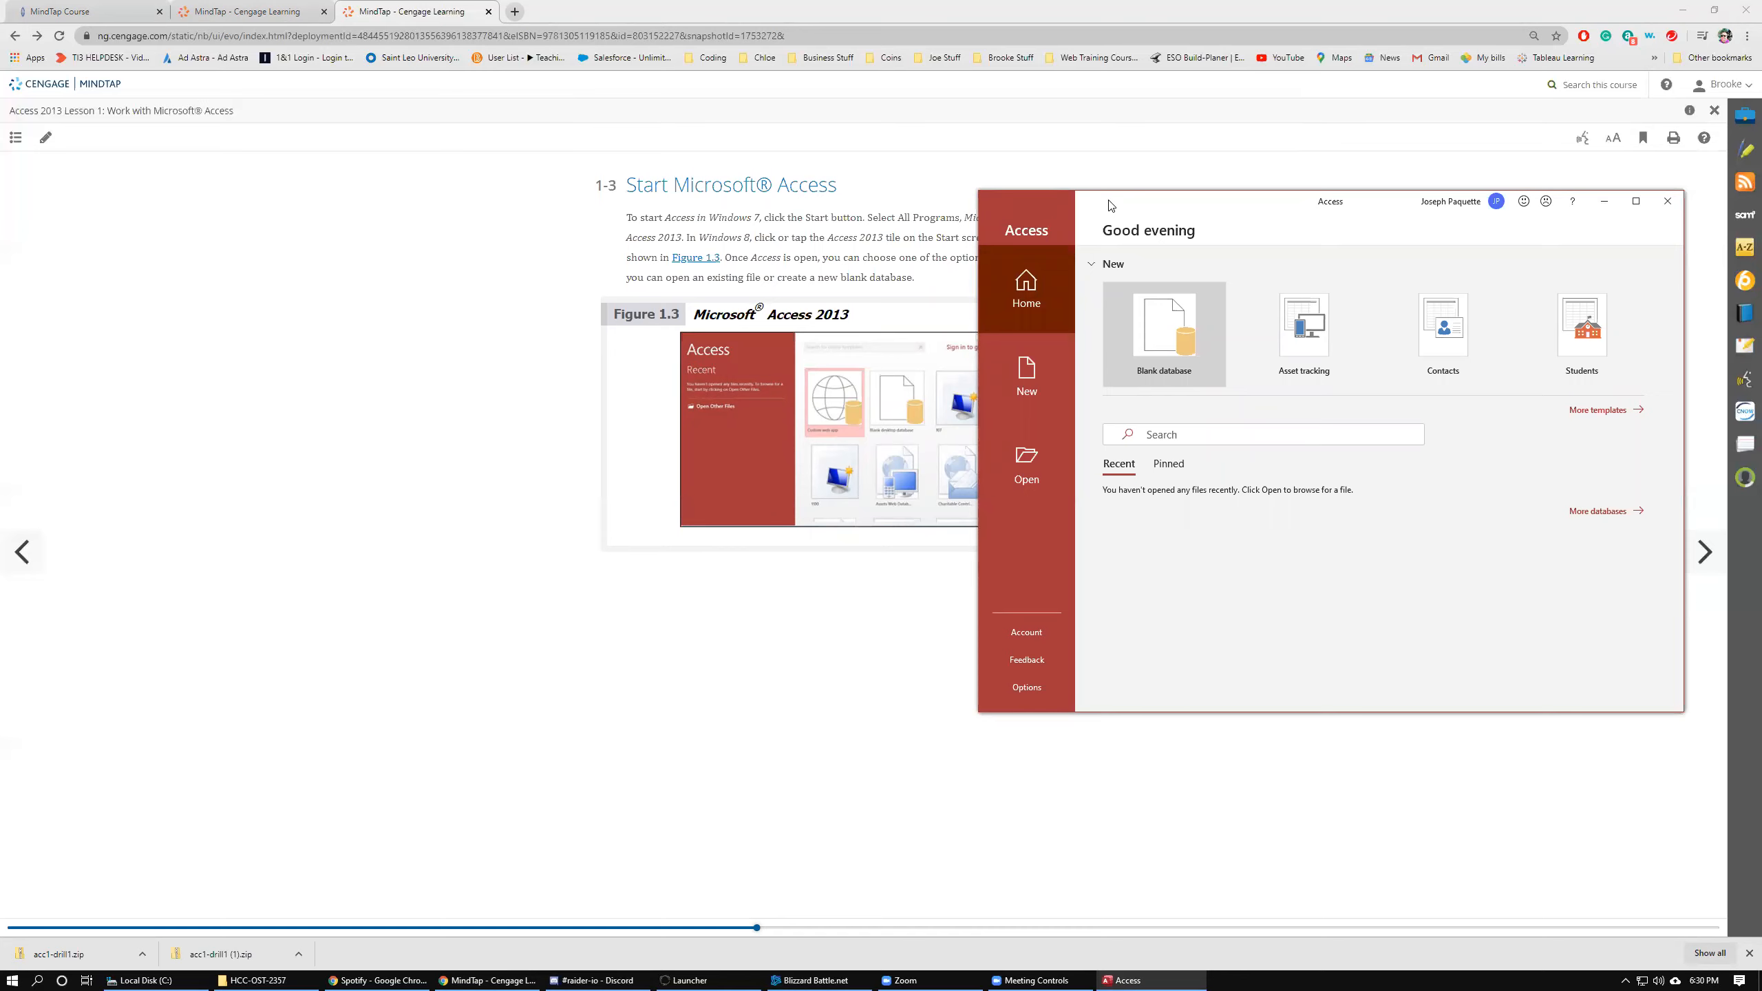
left_click_drag(1108, 205, 1119, 201)
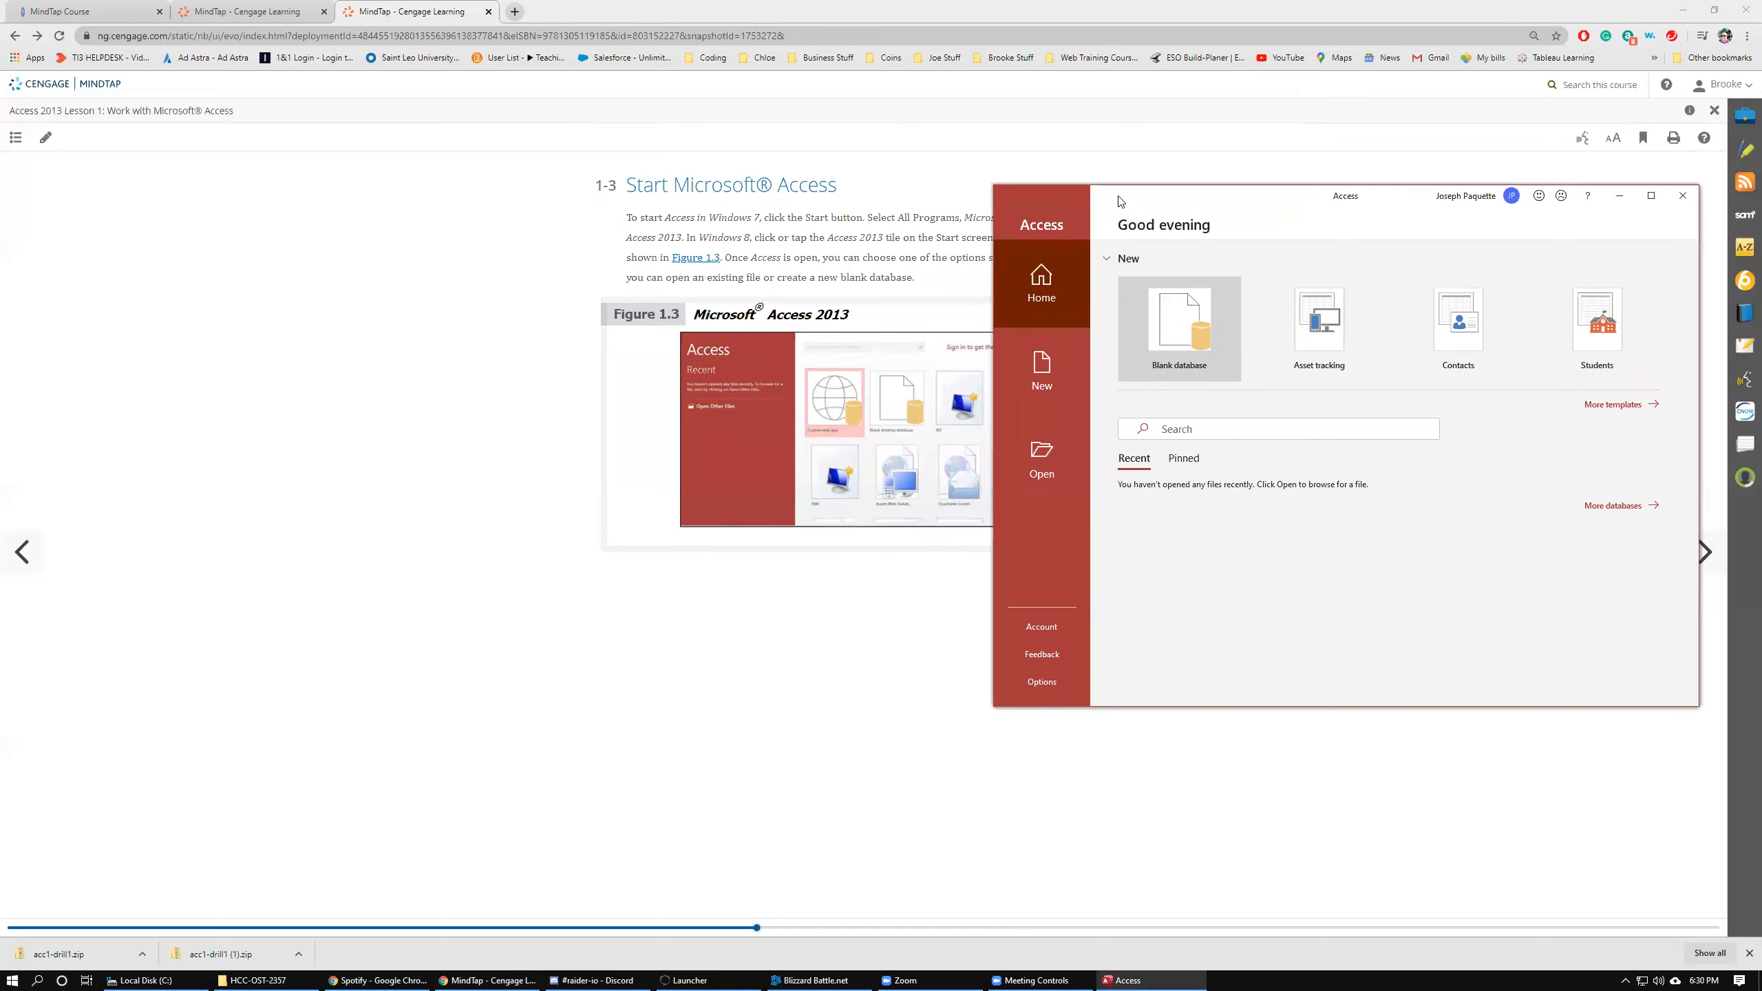
double_click(958, 13)
left_click_drag(839, 52, 318, 1)
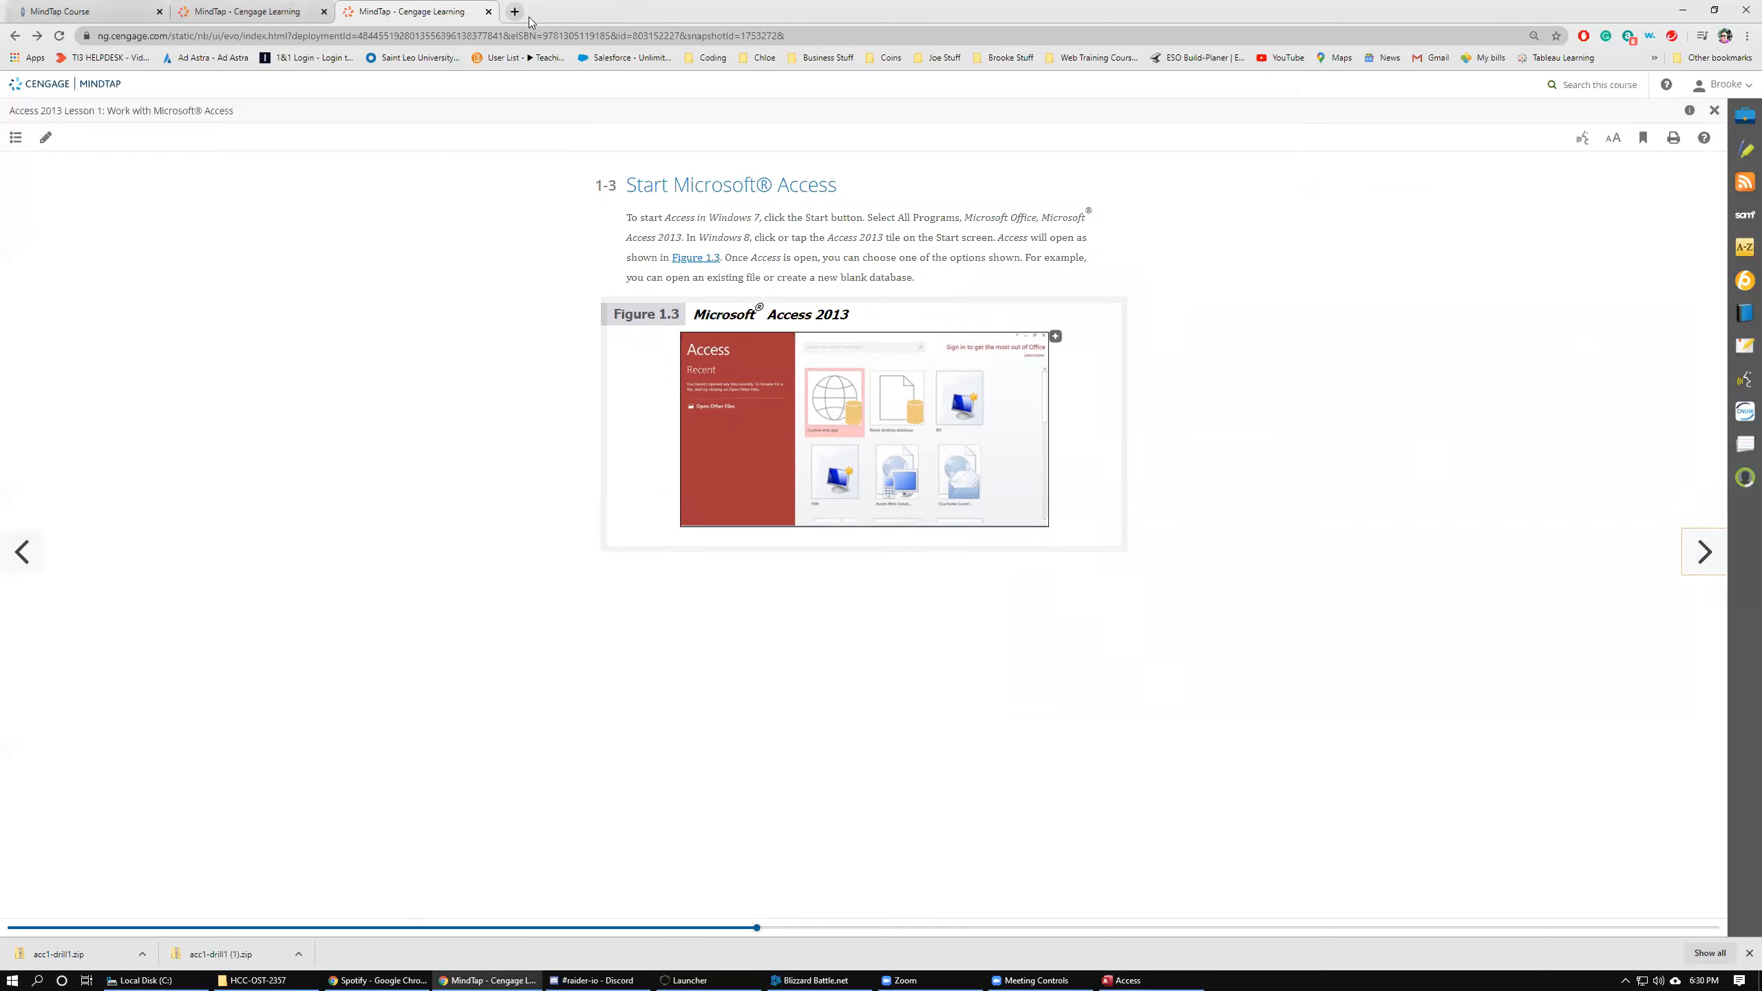
left_click_drag(581, 9, 52, 80)
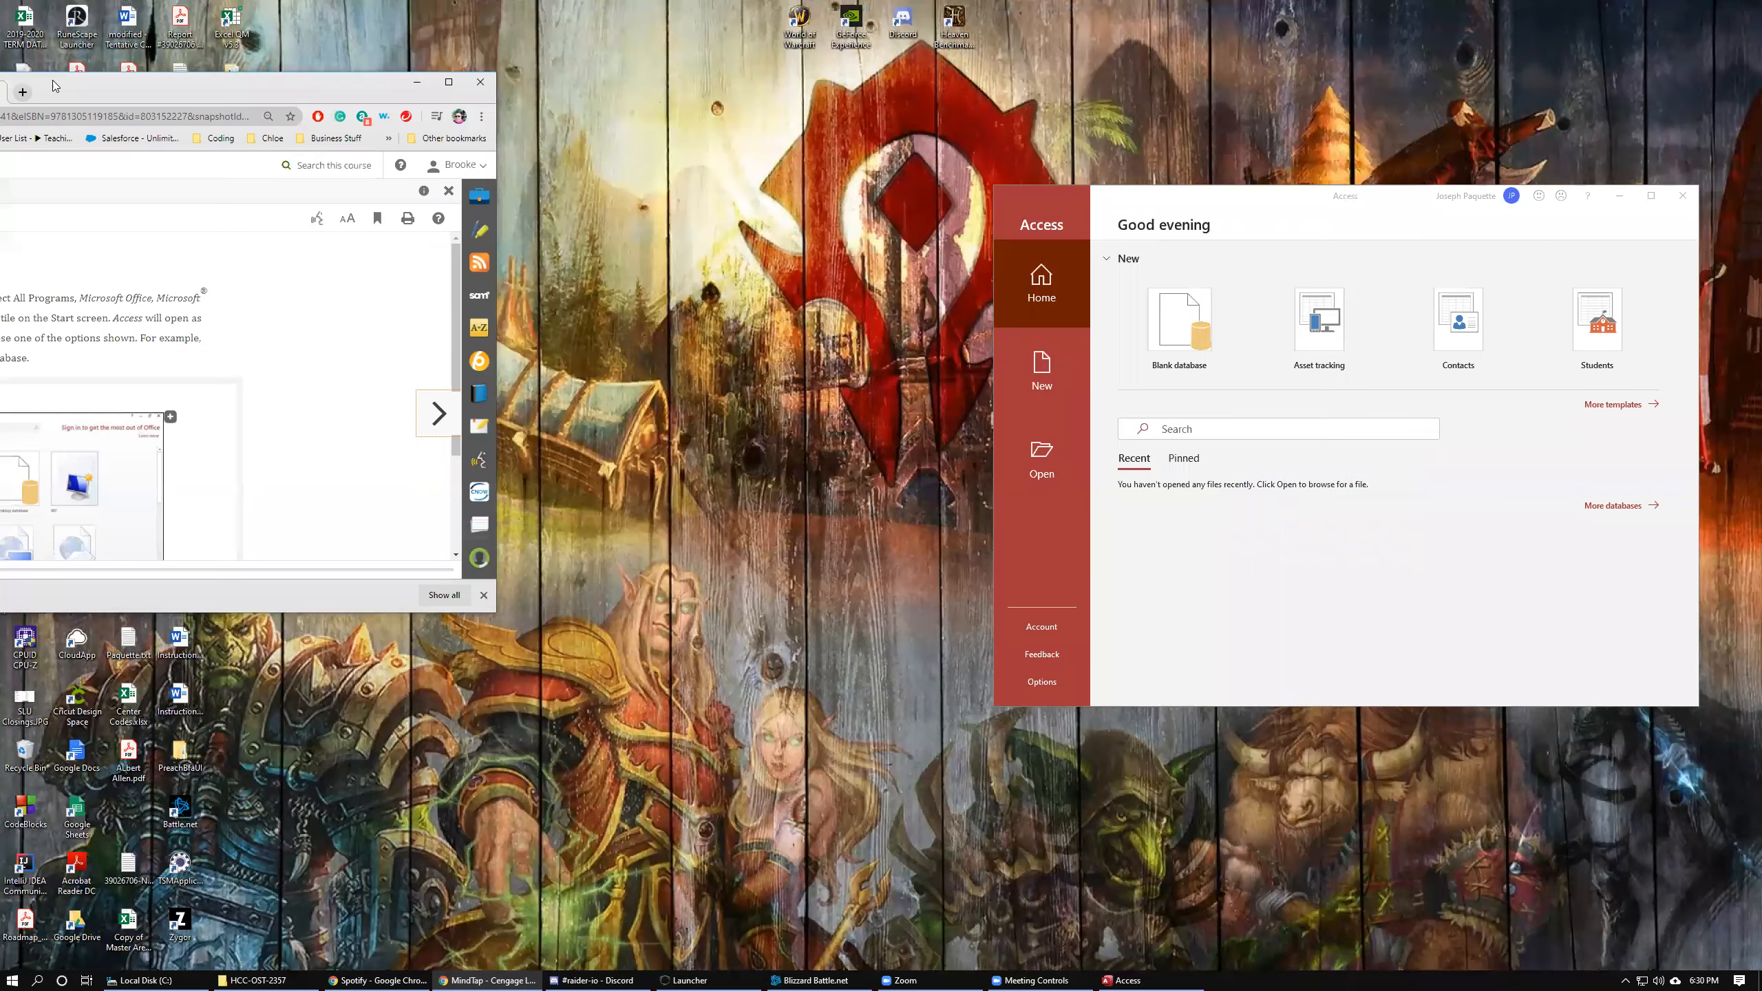
double_click(58, 70)
left_click_drag(557, 13, 616, 5)
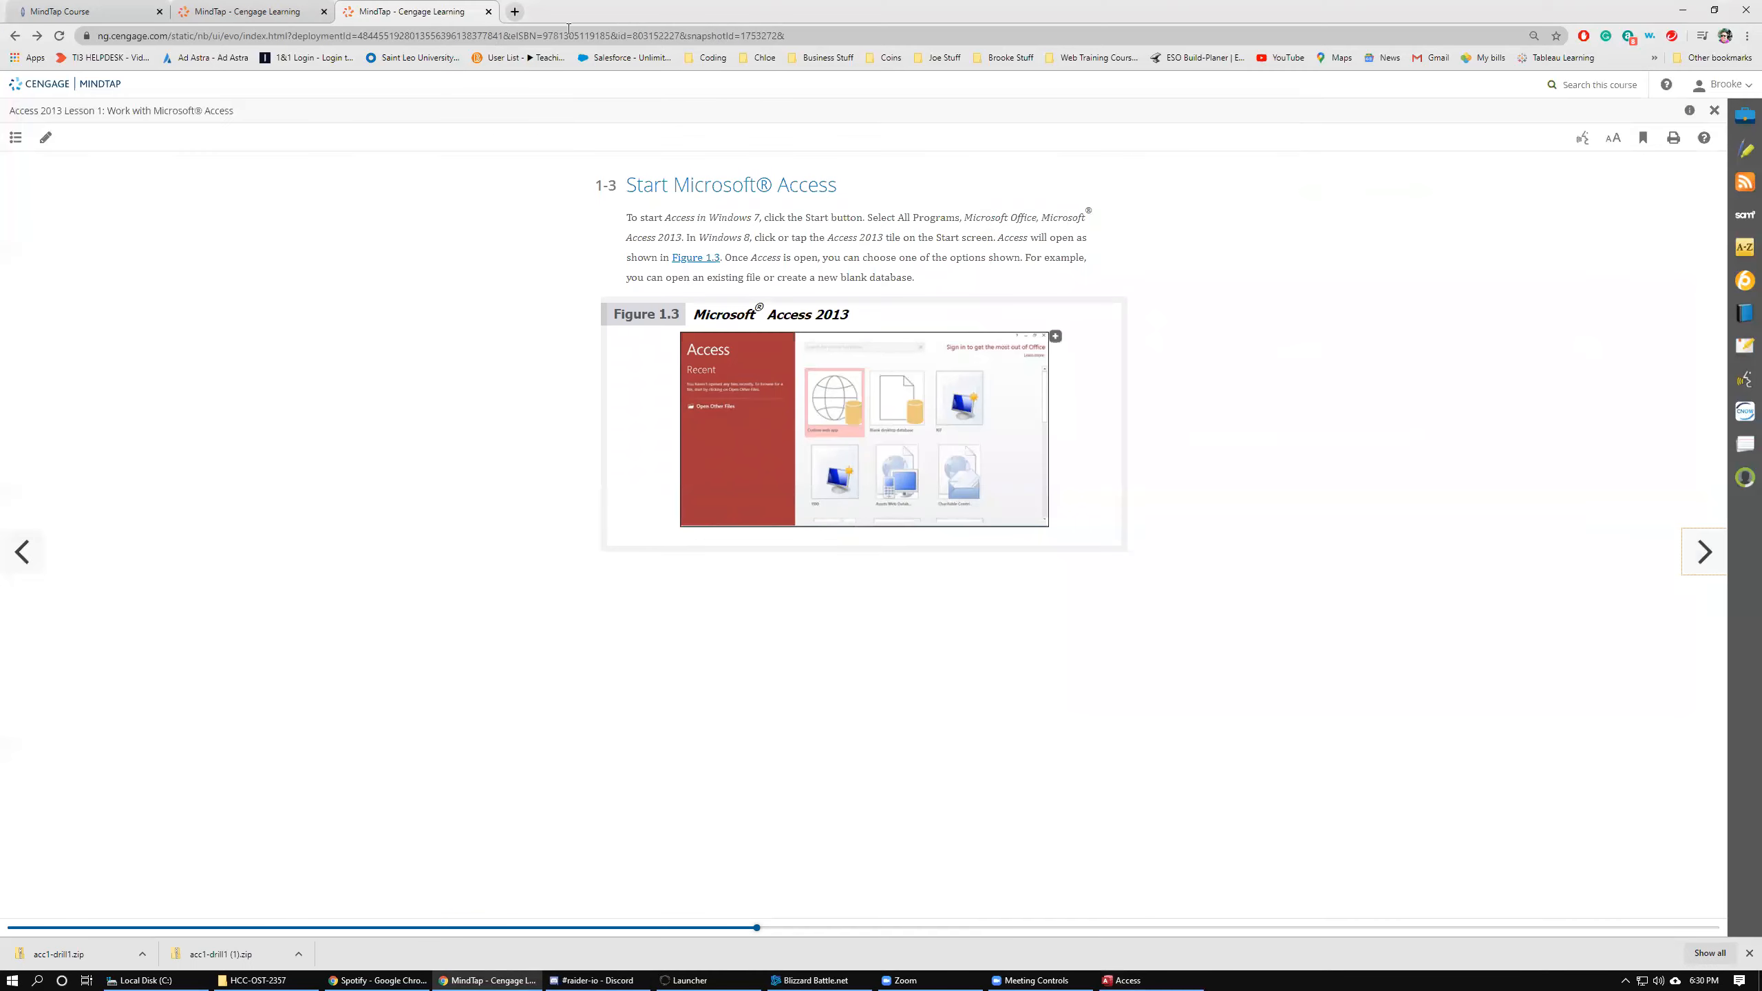
double_click(614, 11)
left_click_drag(1270, 199, 1623, 1)
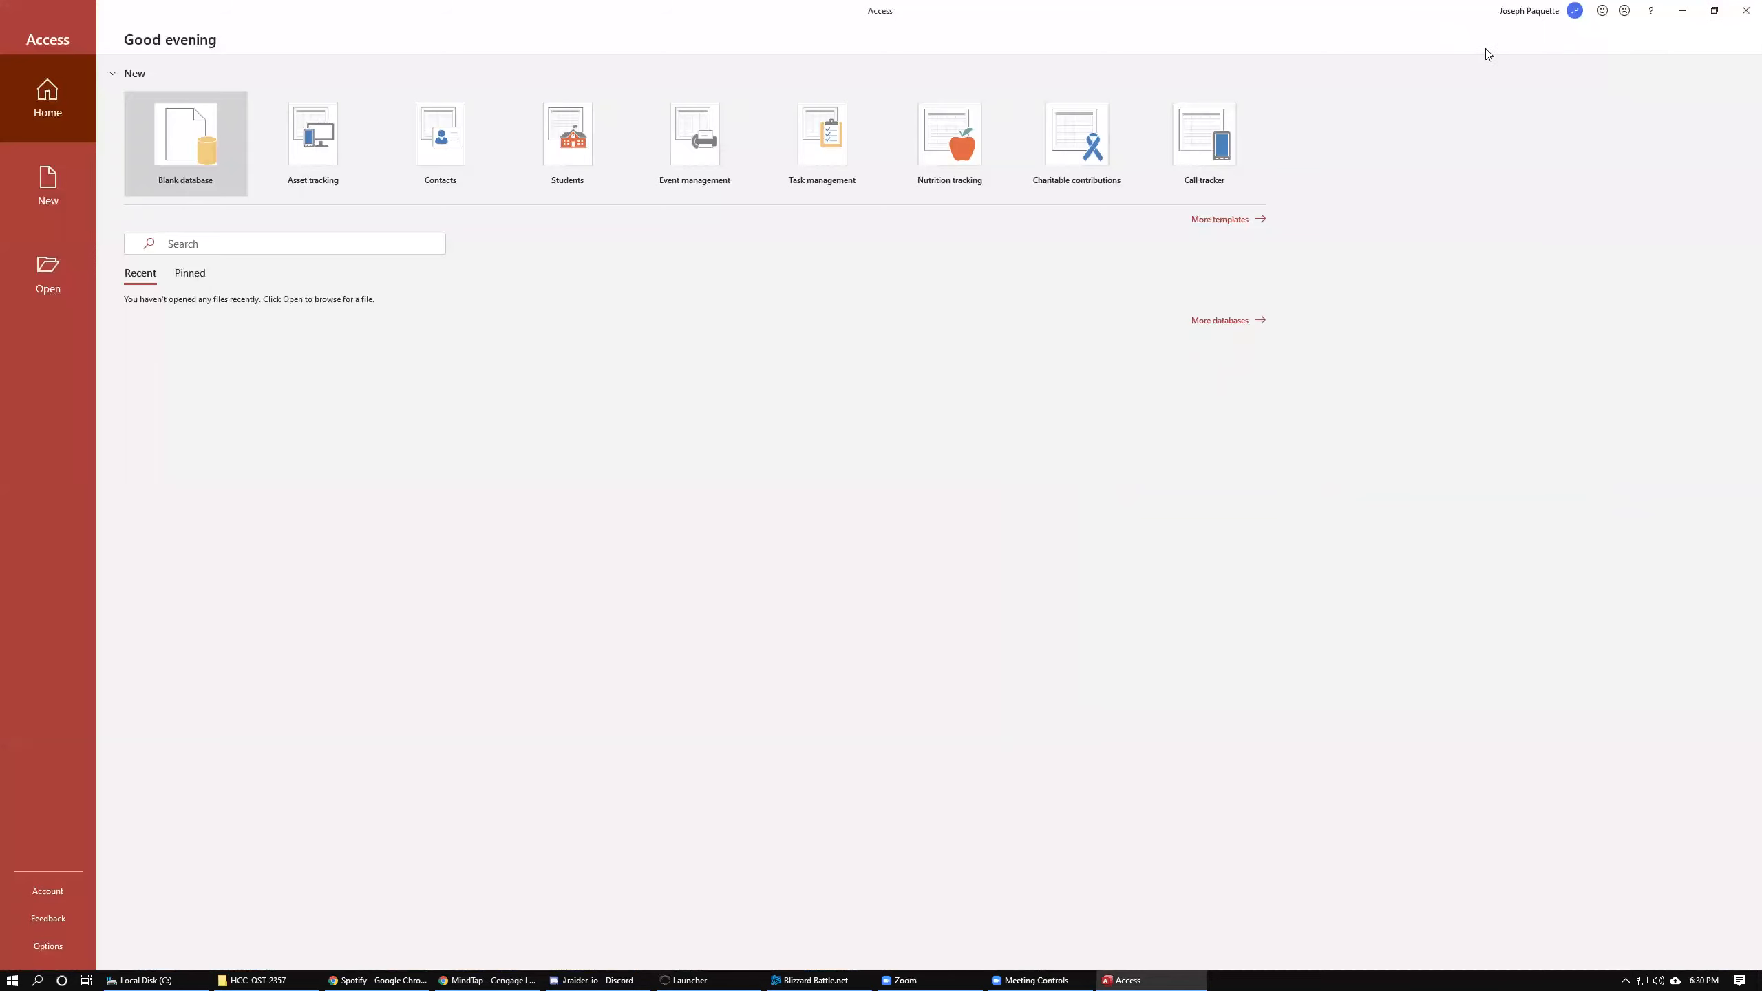
double_click(1353, 25)
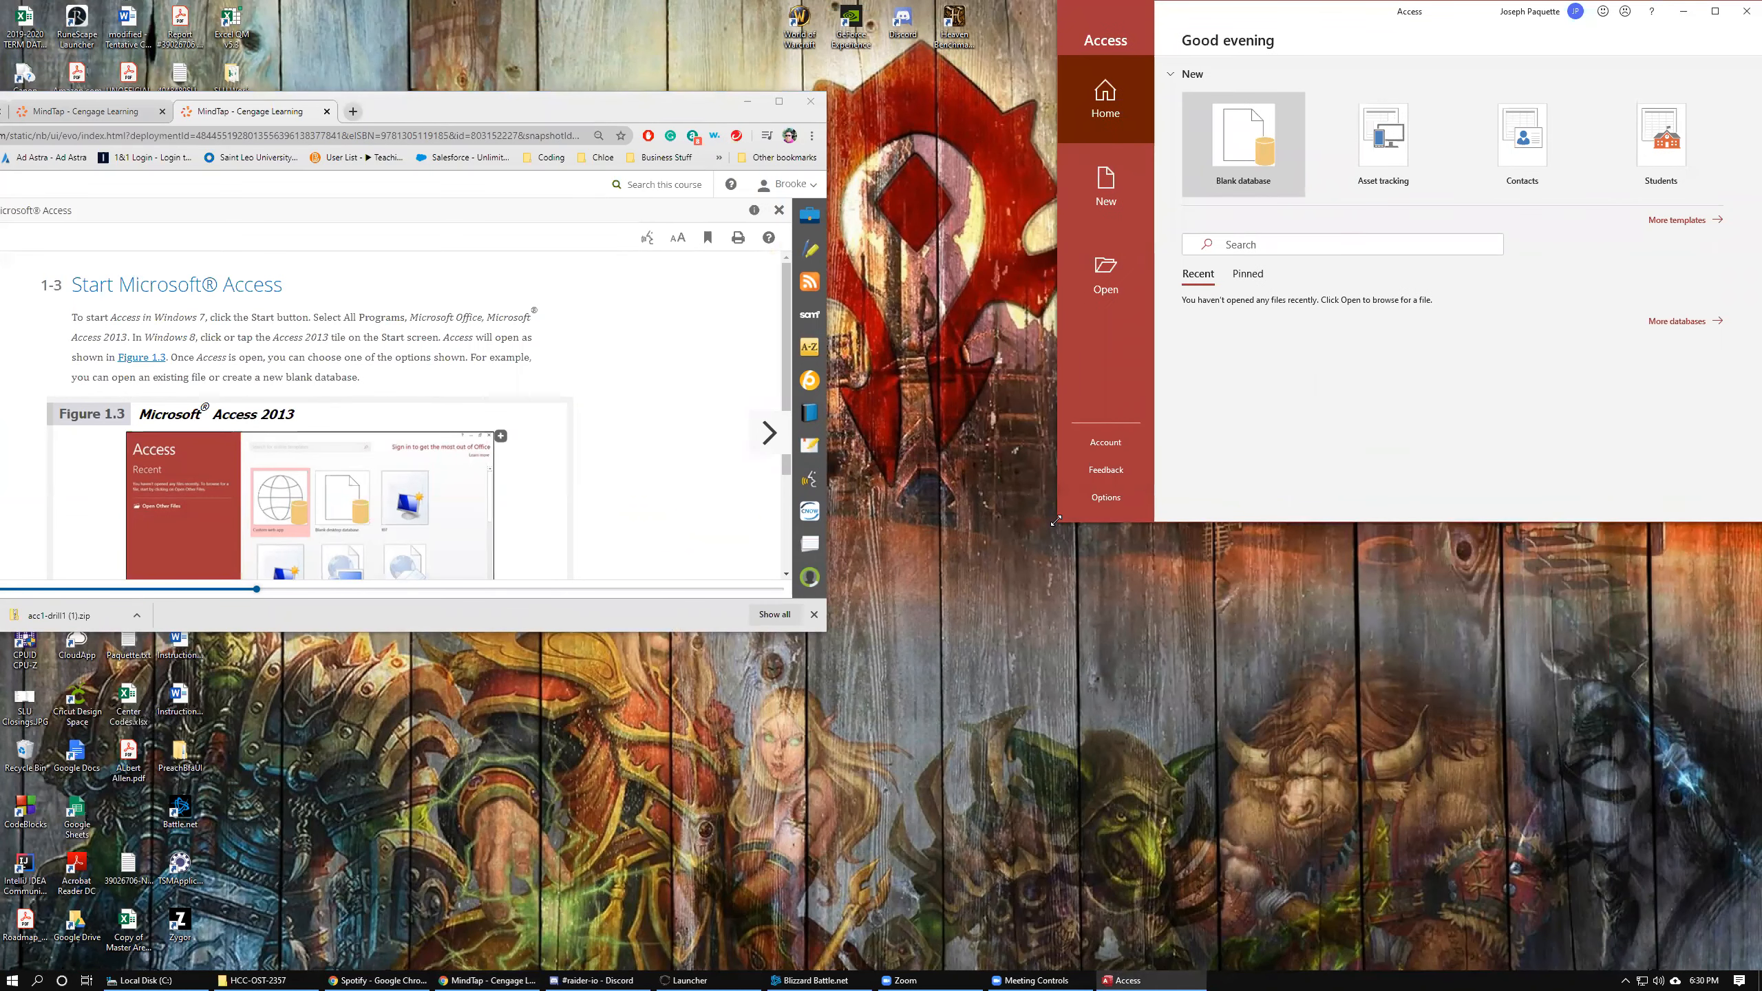
left_click_drag(1056, 521, 874, 966)
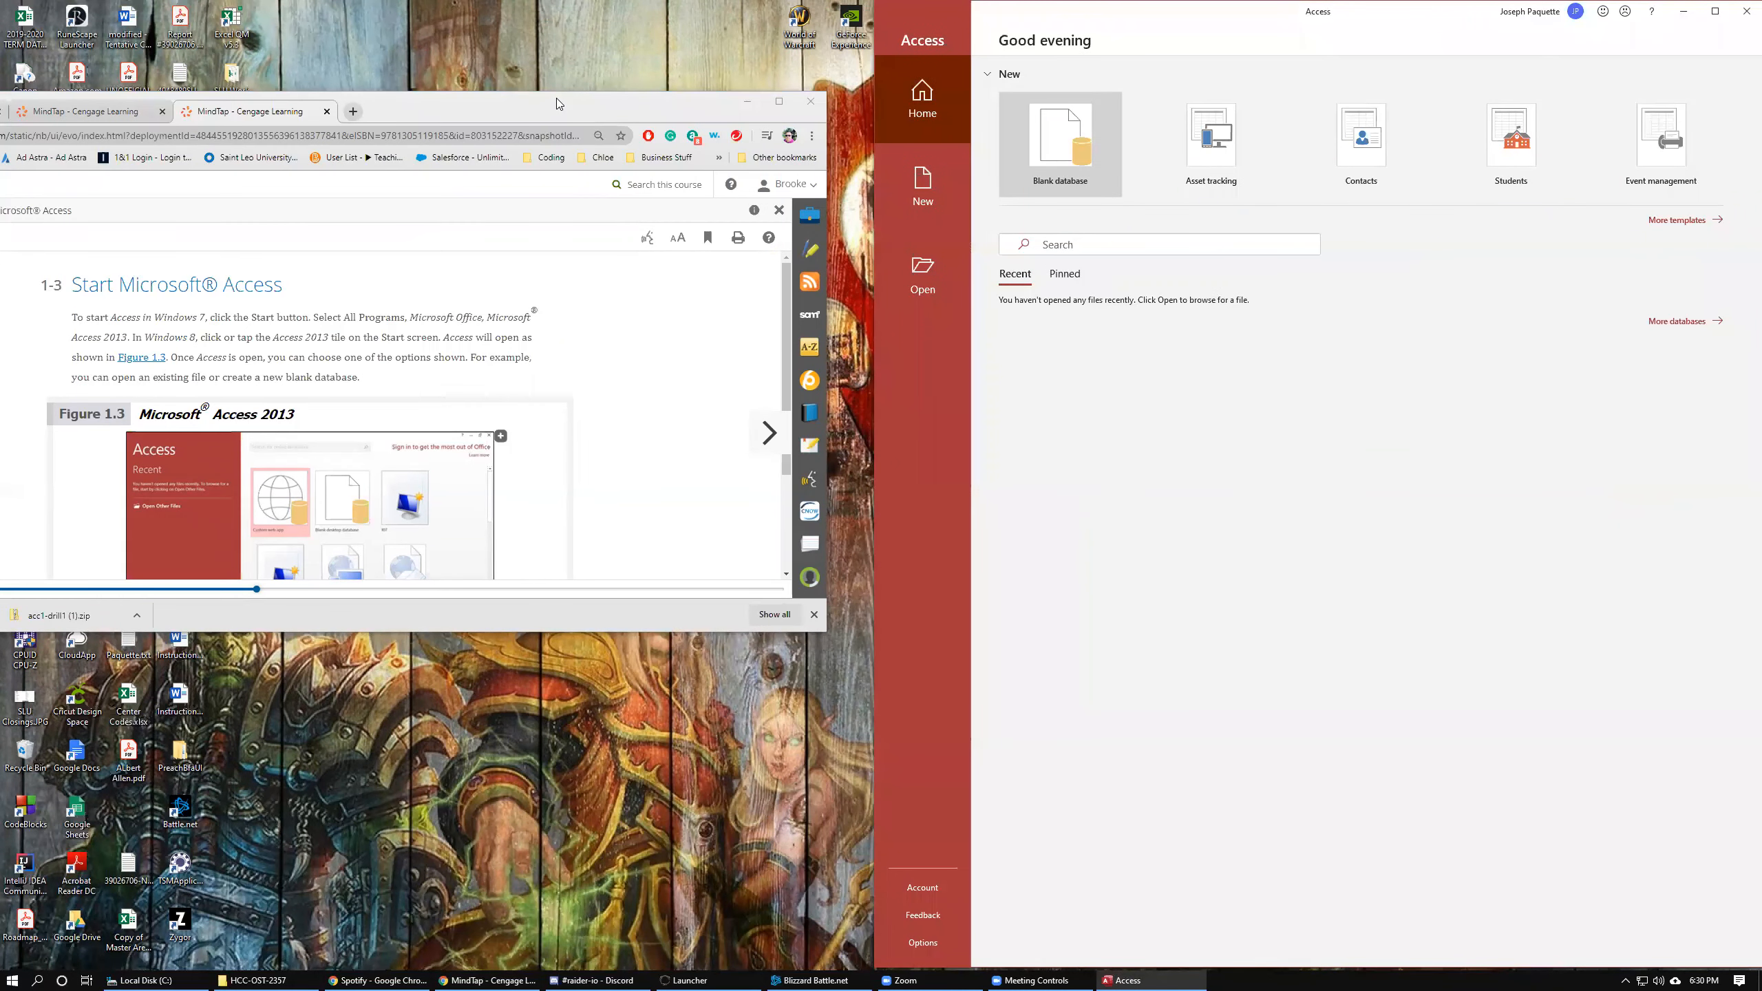
left_click_drag(556, 104, 718, 15)
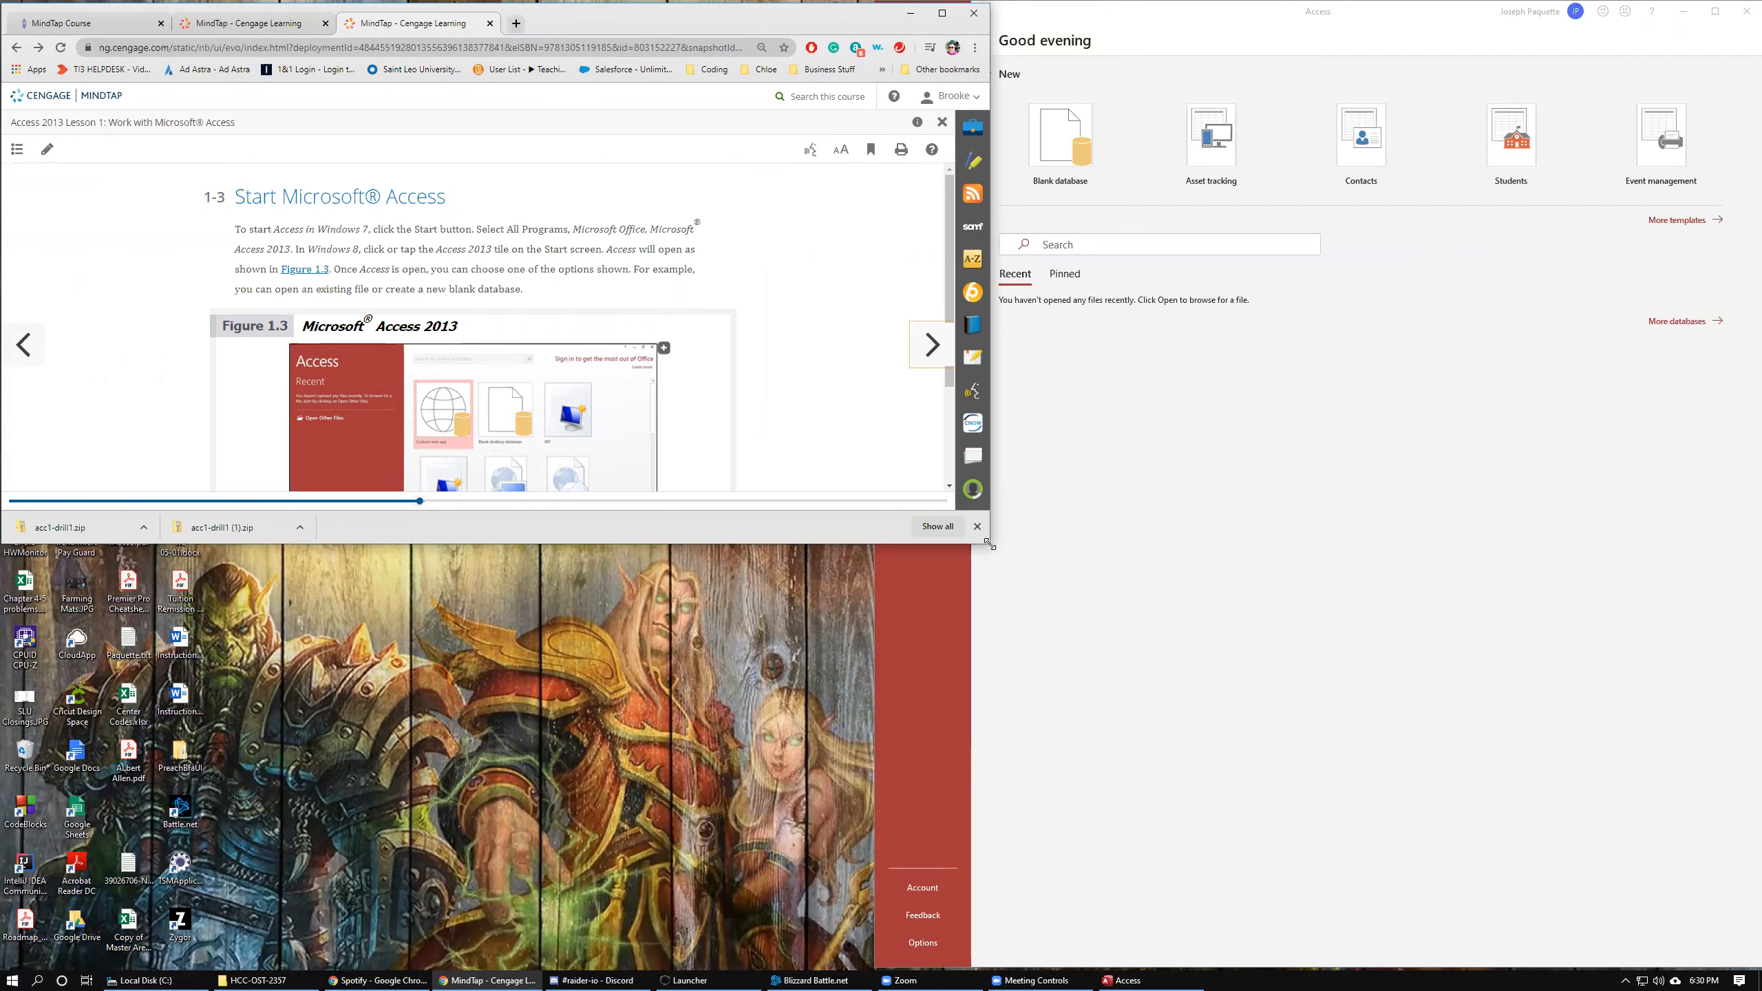
key("super+Left")
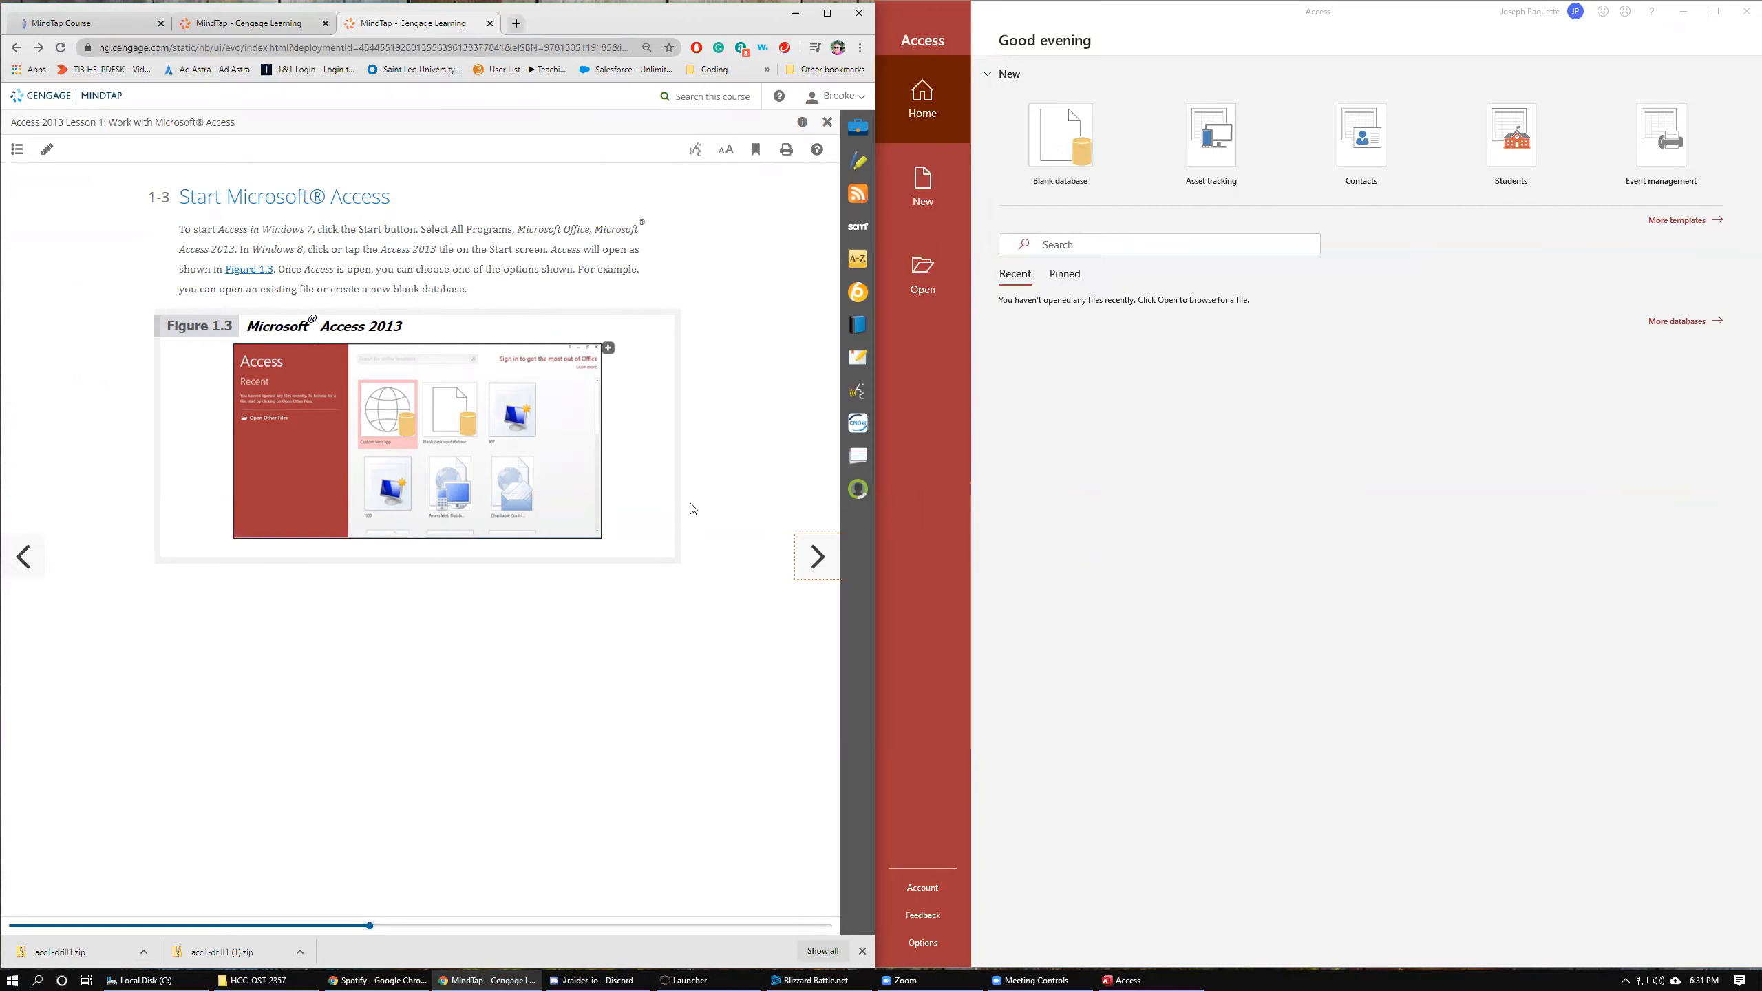
Page the lesson forward through sections 1-4 and 1-5.
left_click(834, 575)
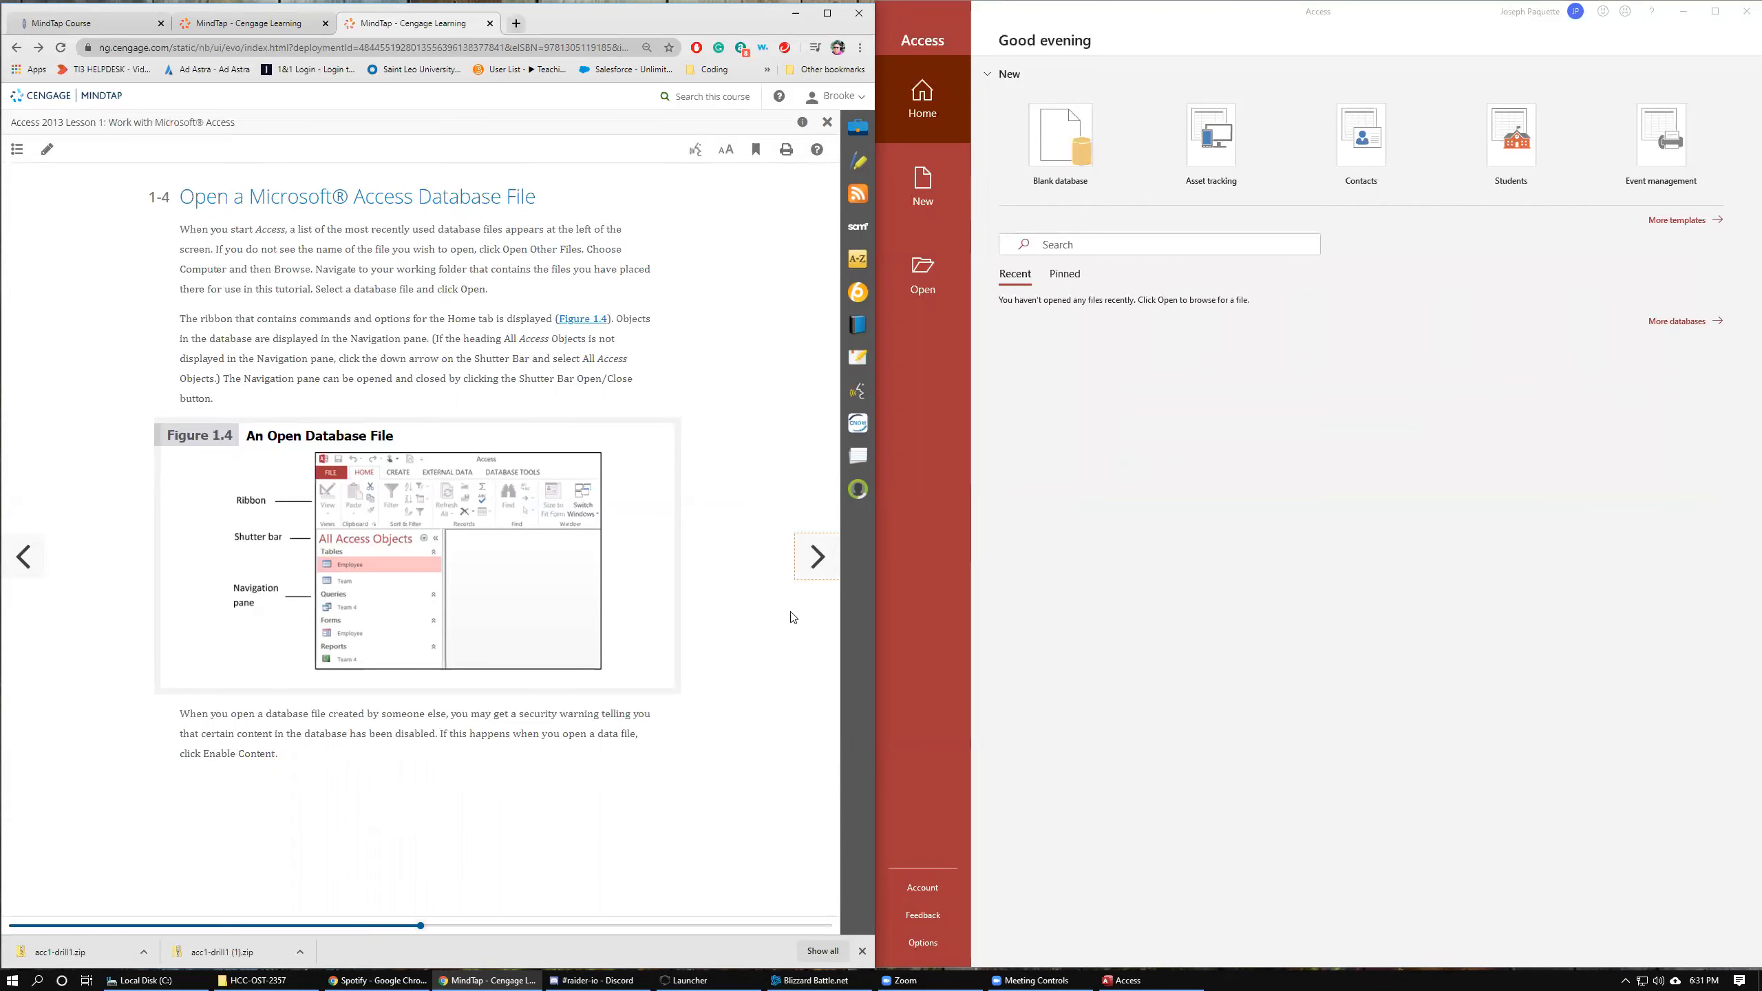
left_click(814, 564)
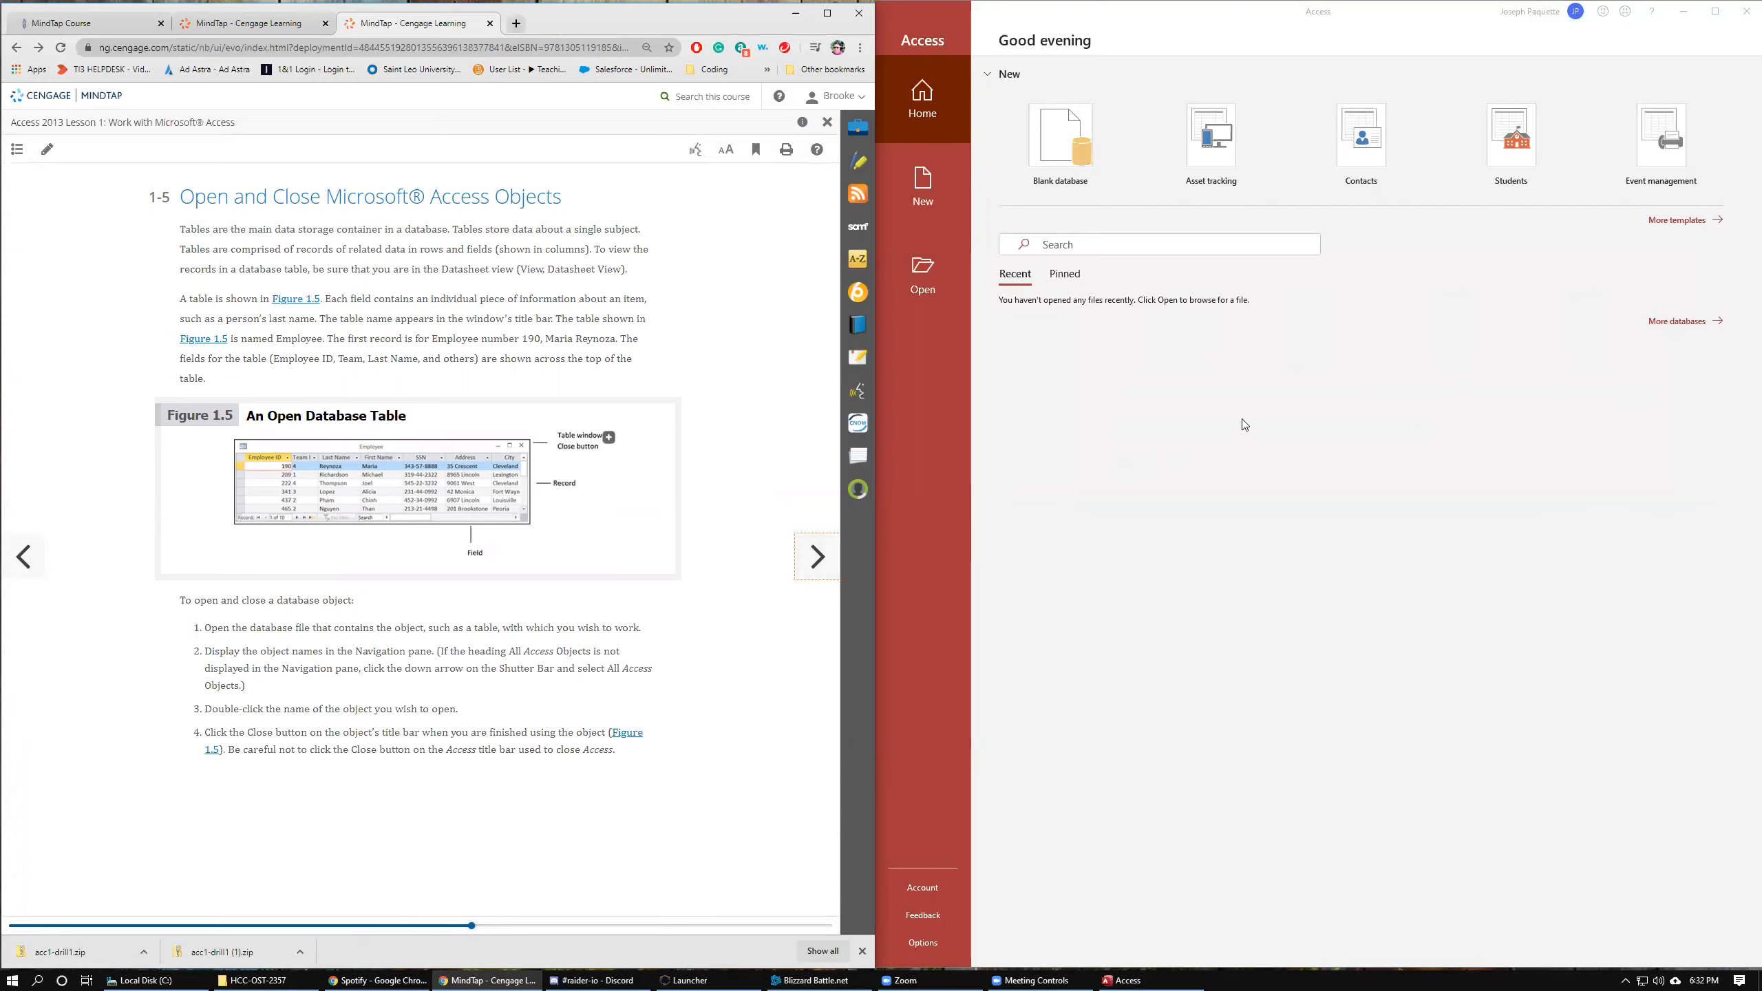
Open the renamed acc1-drill1 database from the HCC-OST-2357 folder on Local Disk (D:).
left_click(917, 279)
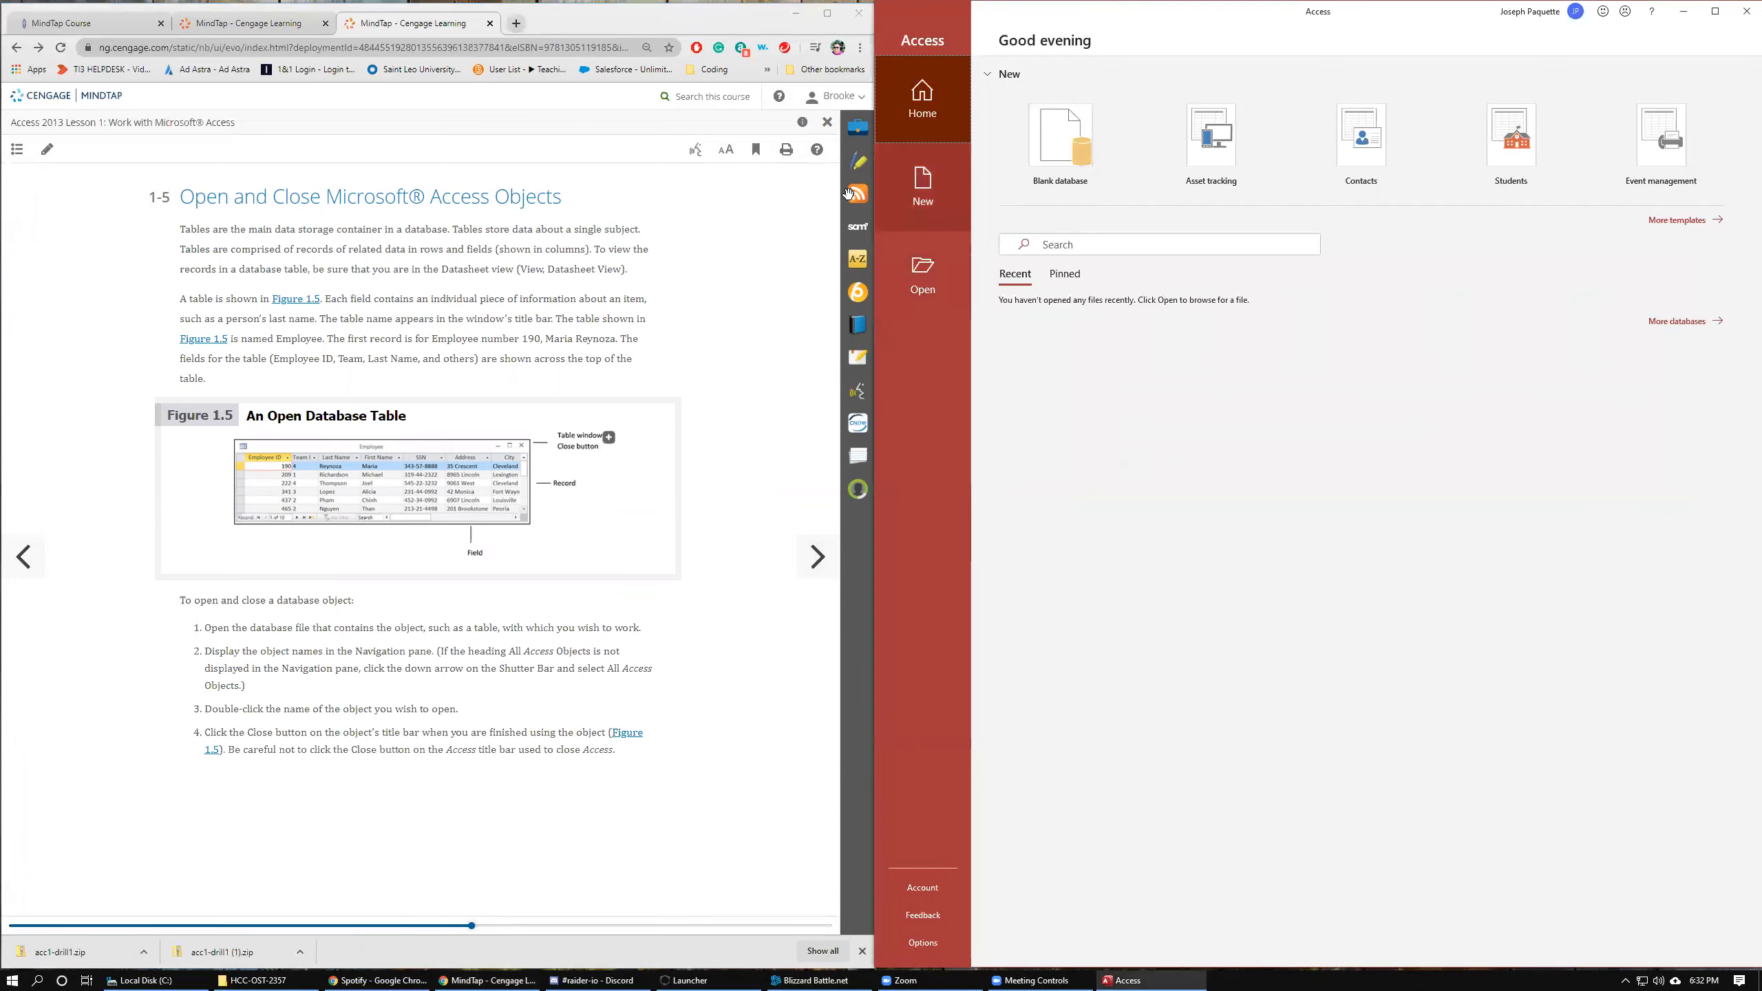
left_click(926, 269)
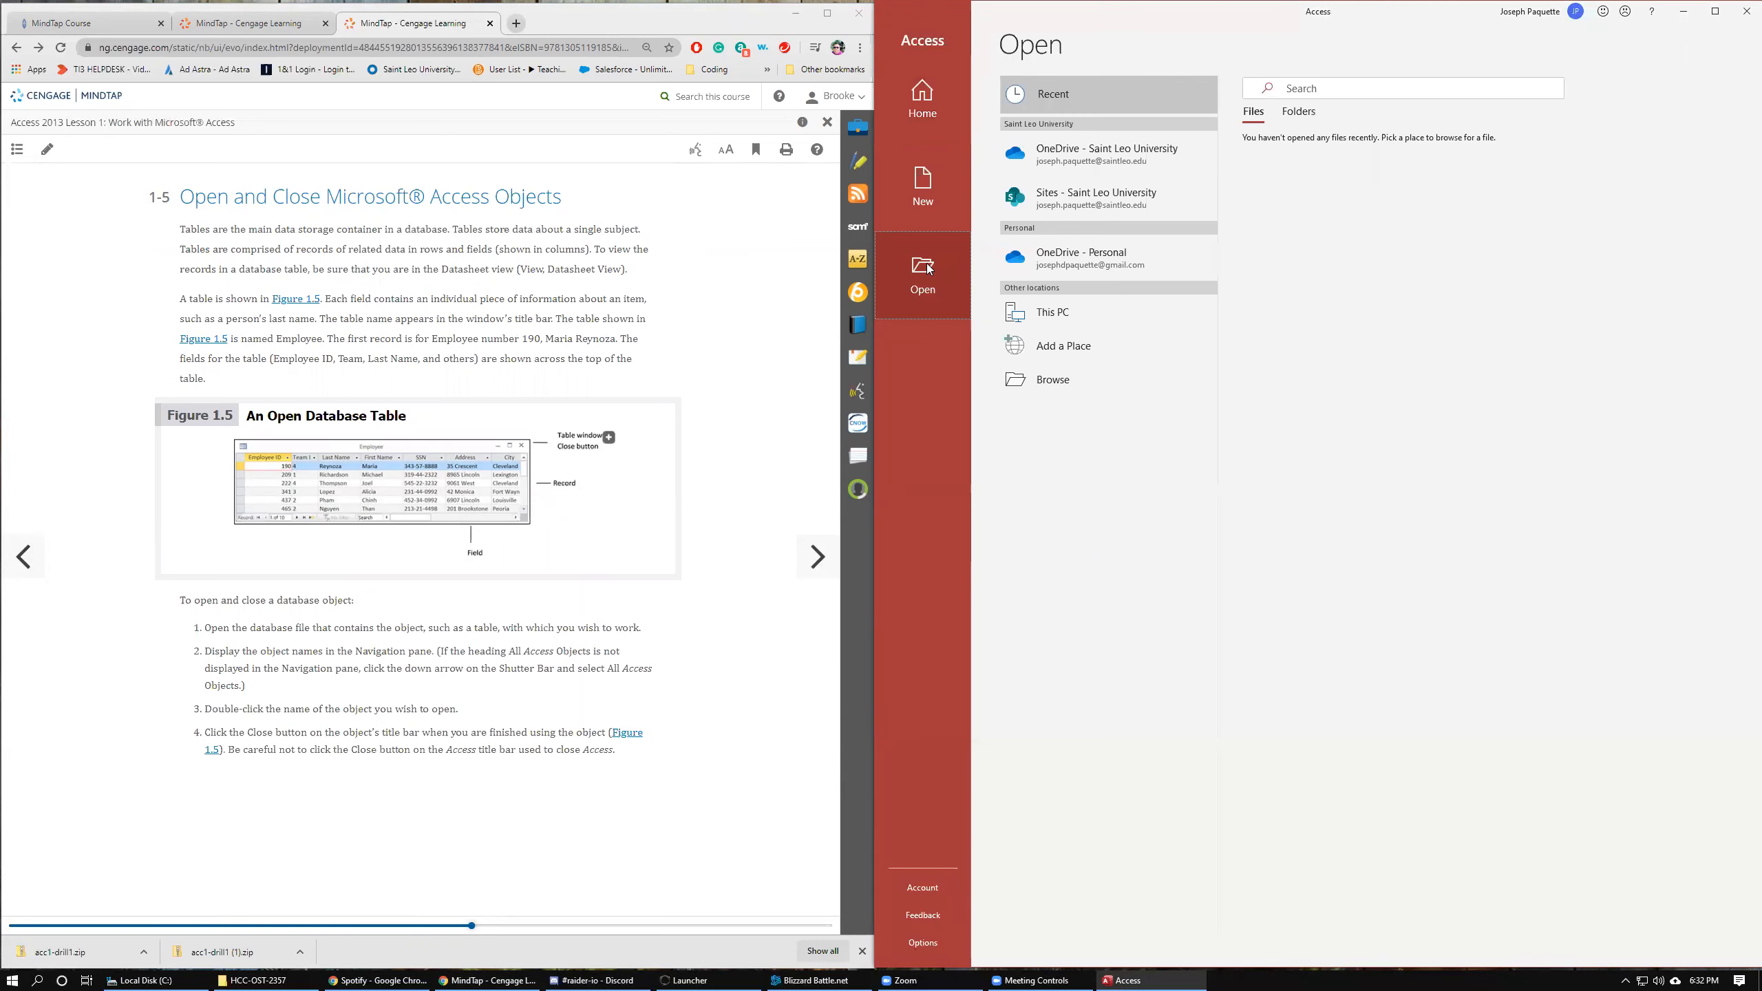
left_click(1069, 379)
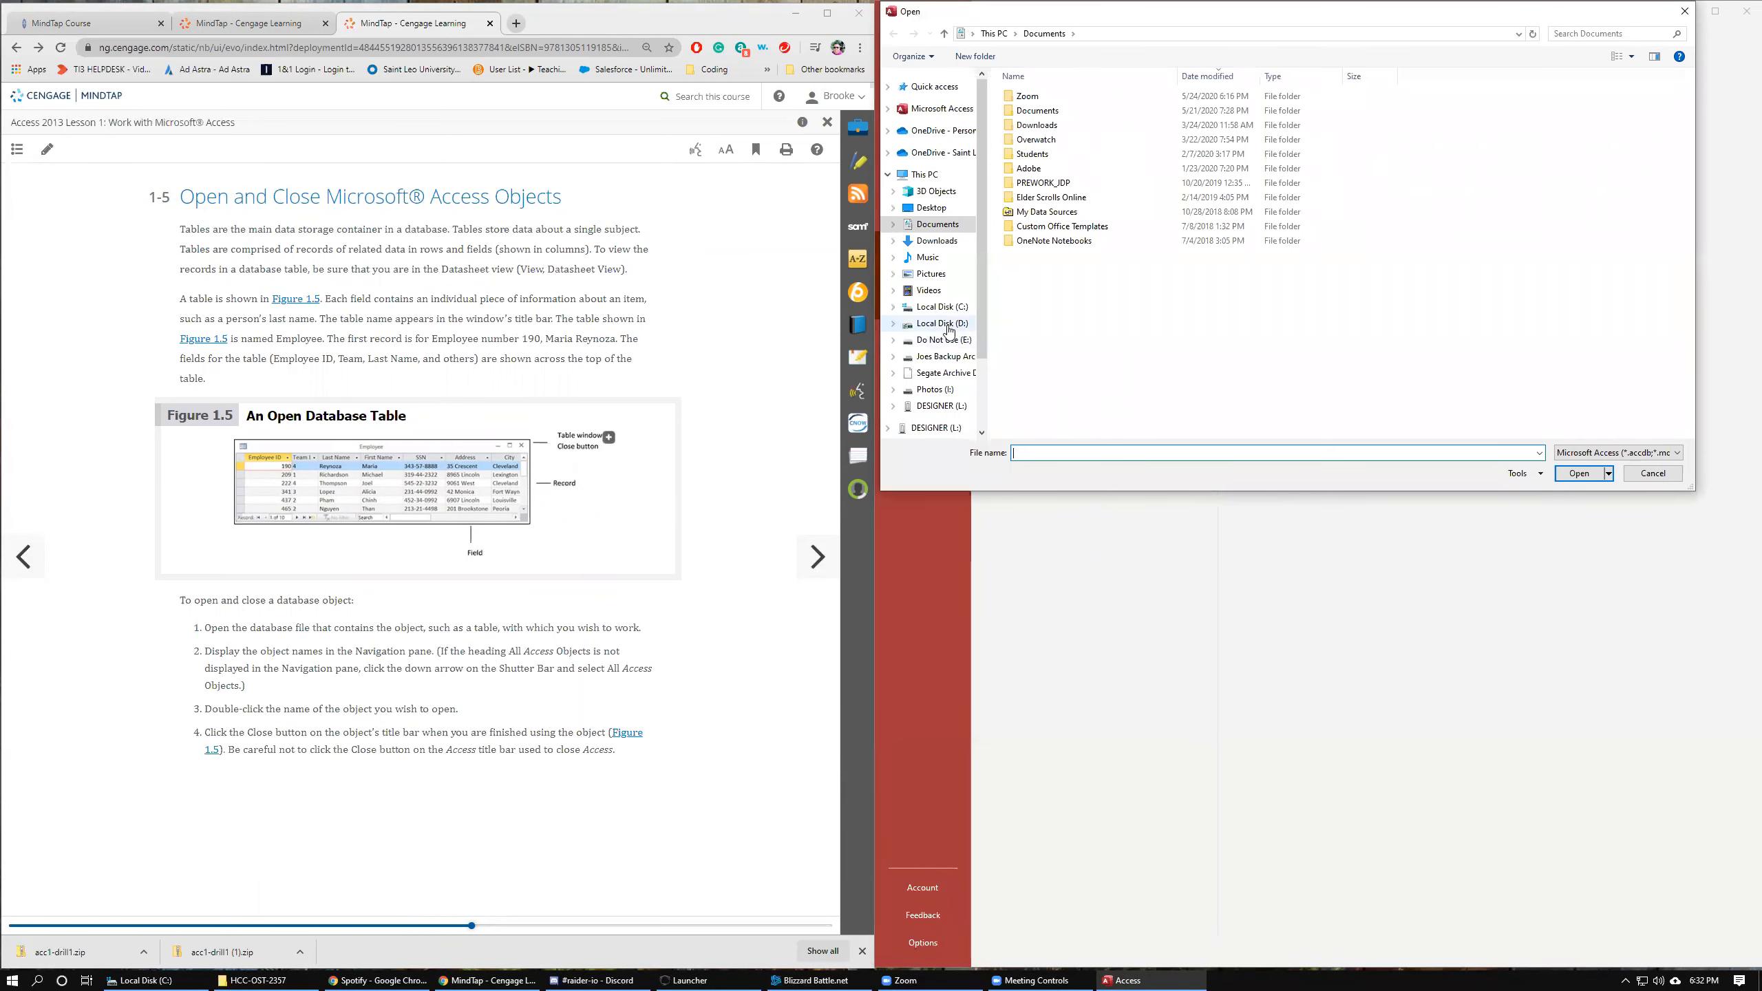
left_click(959, 323)
double_click(1050, 184)
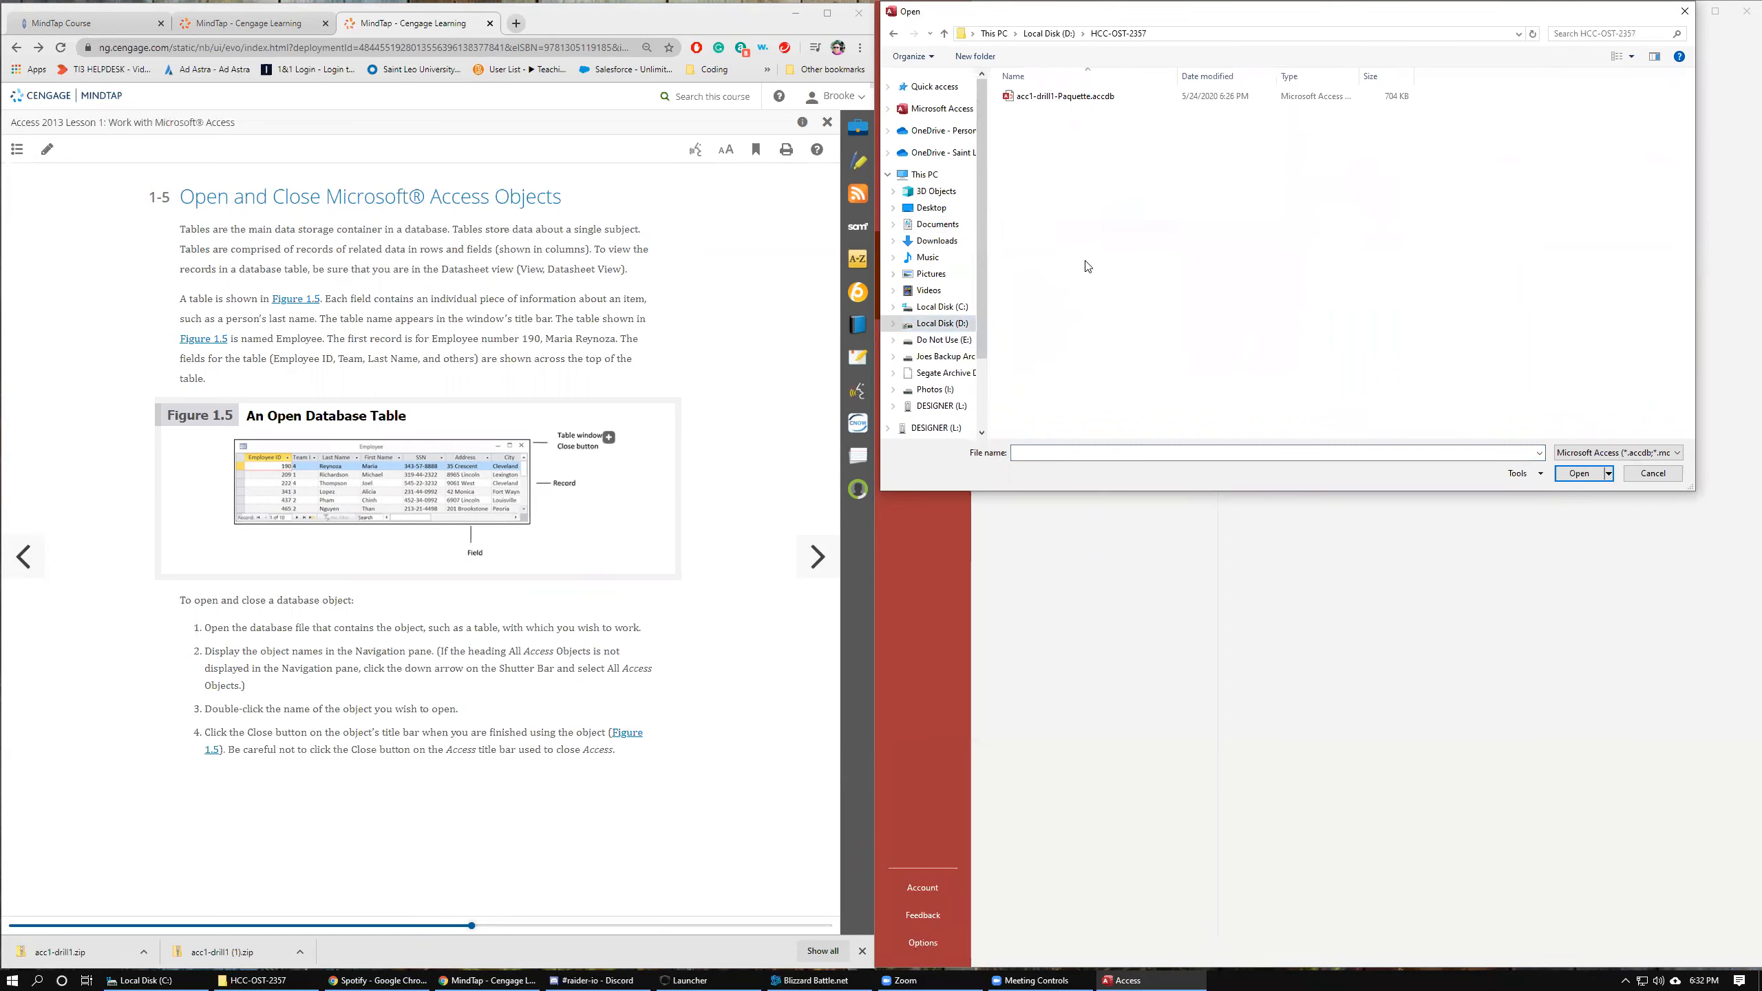
left_click(1052, 96)
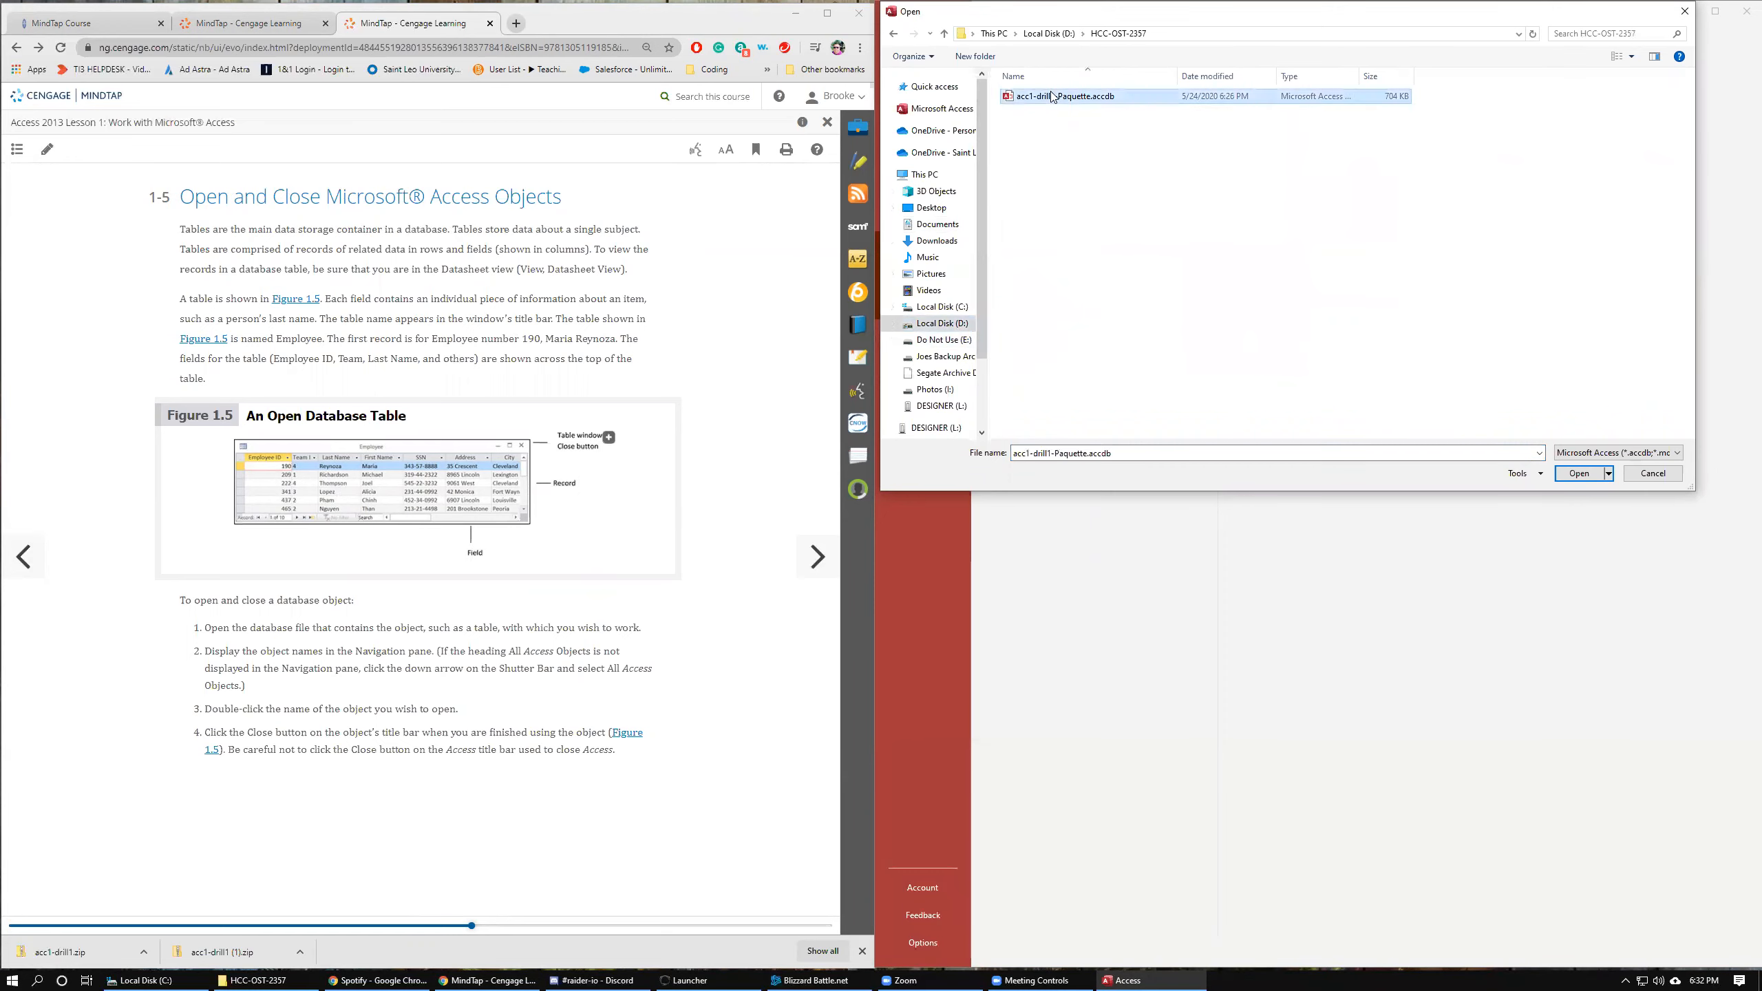
left_click(1578, 474)
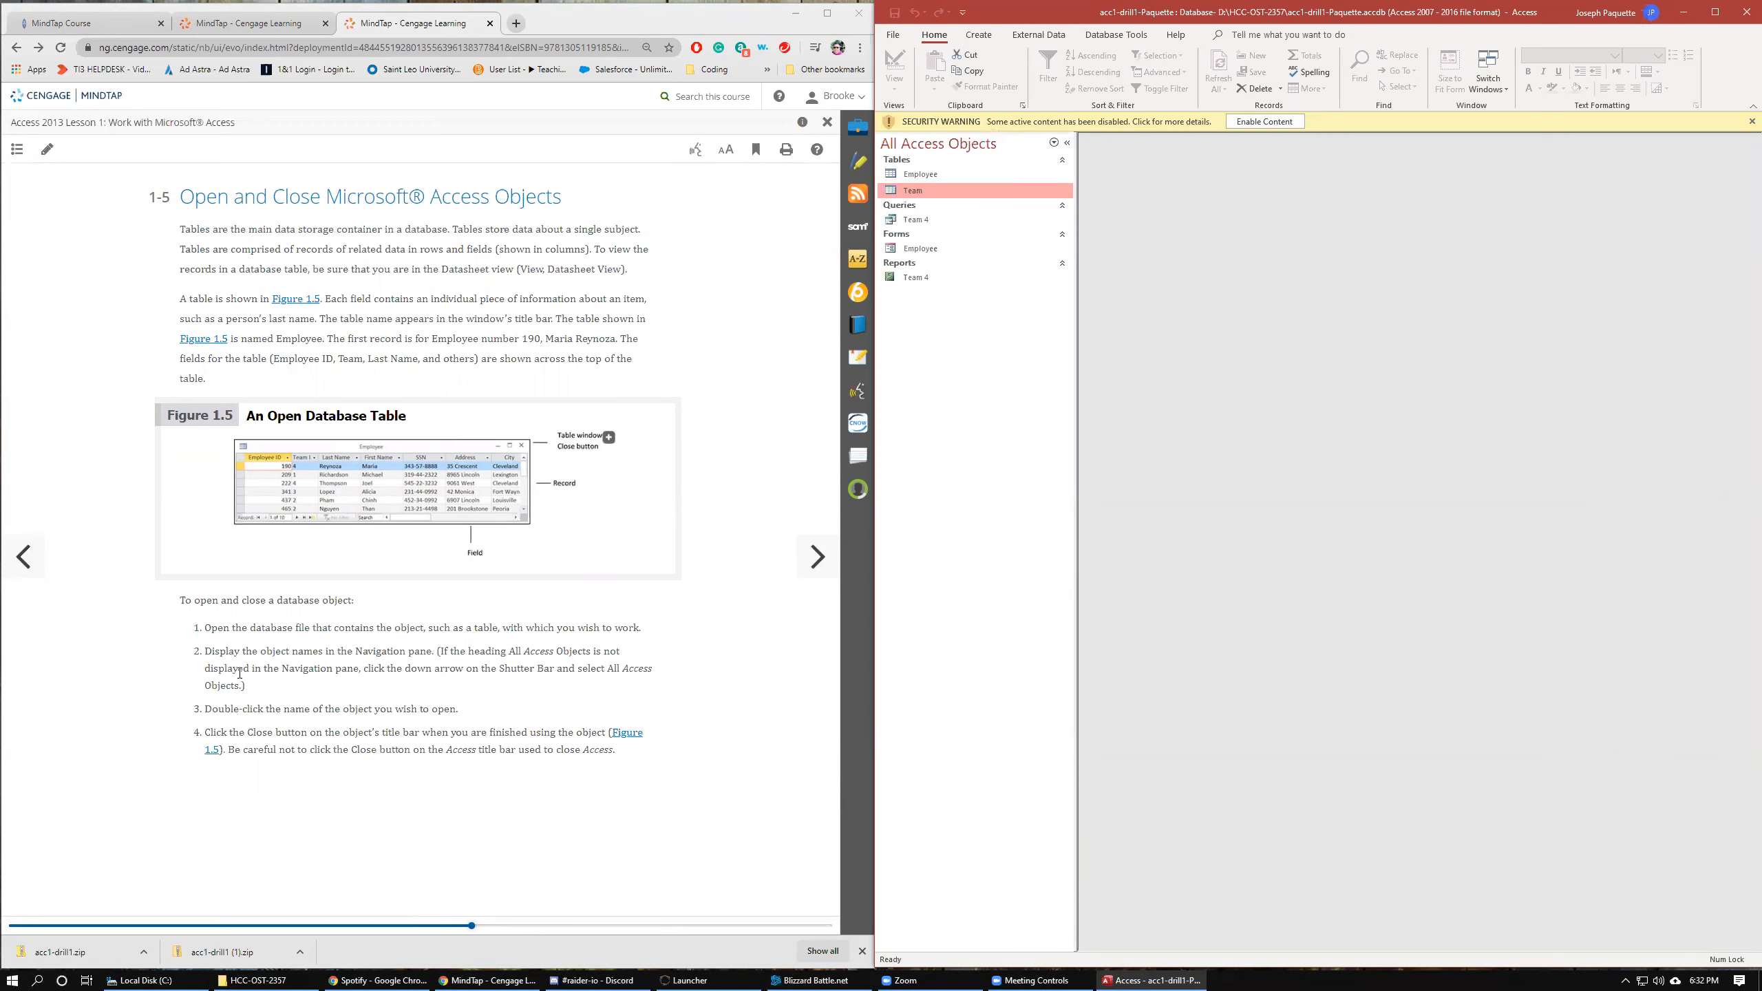
Page the lesson back to section 1-4, enable the database's disabled content, and select the Employee table.
left_click(28, 558)
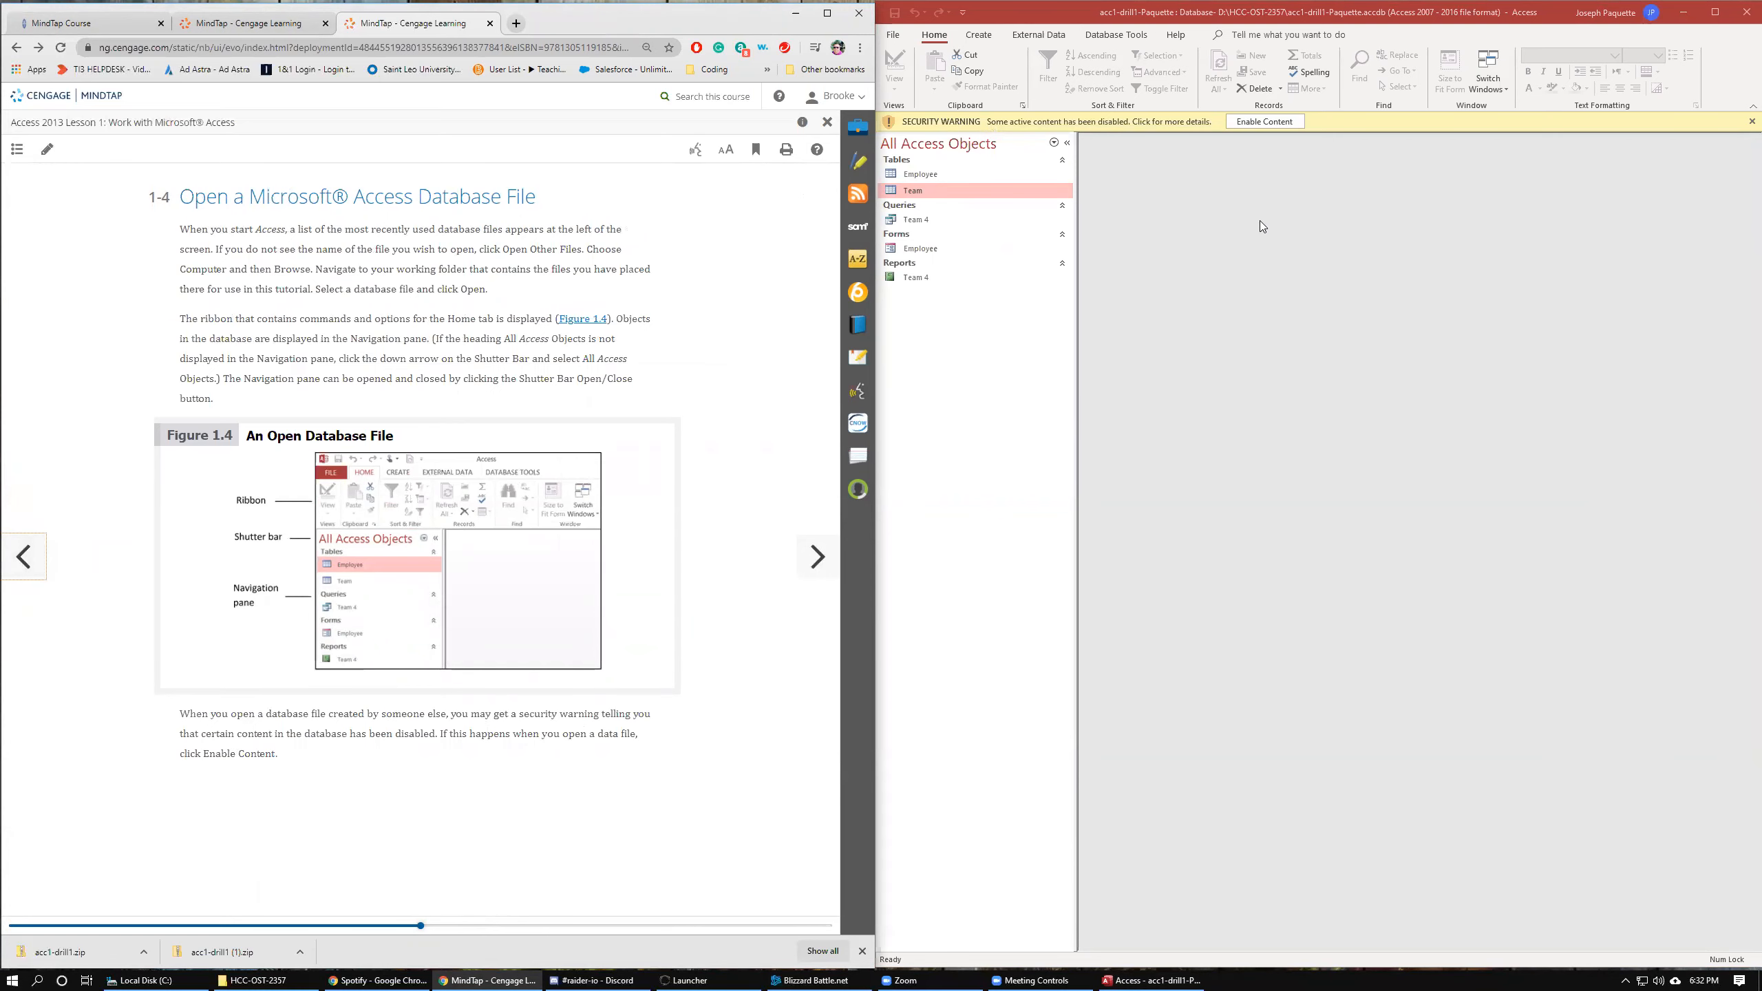
left_click(1261, 124)
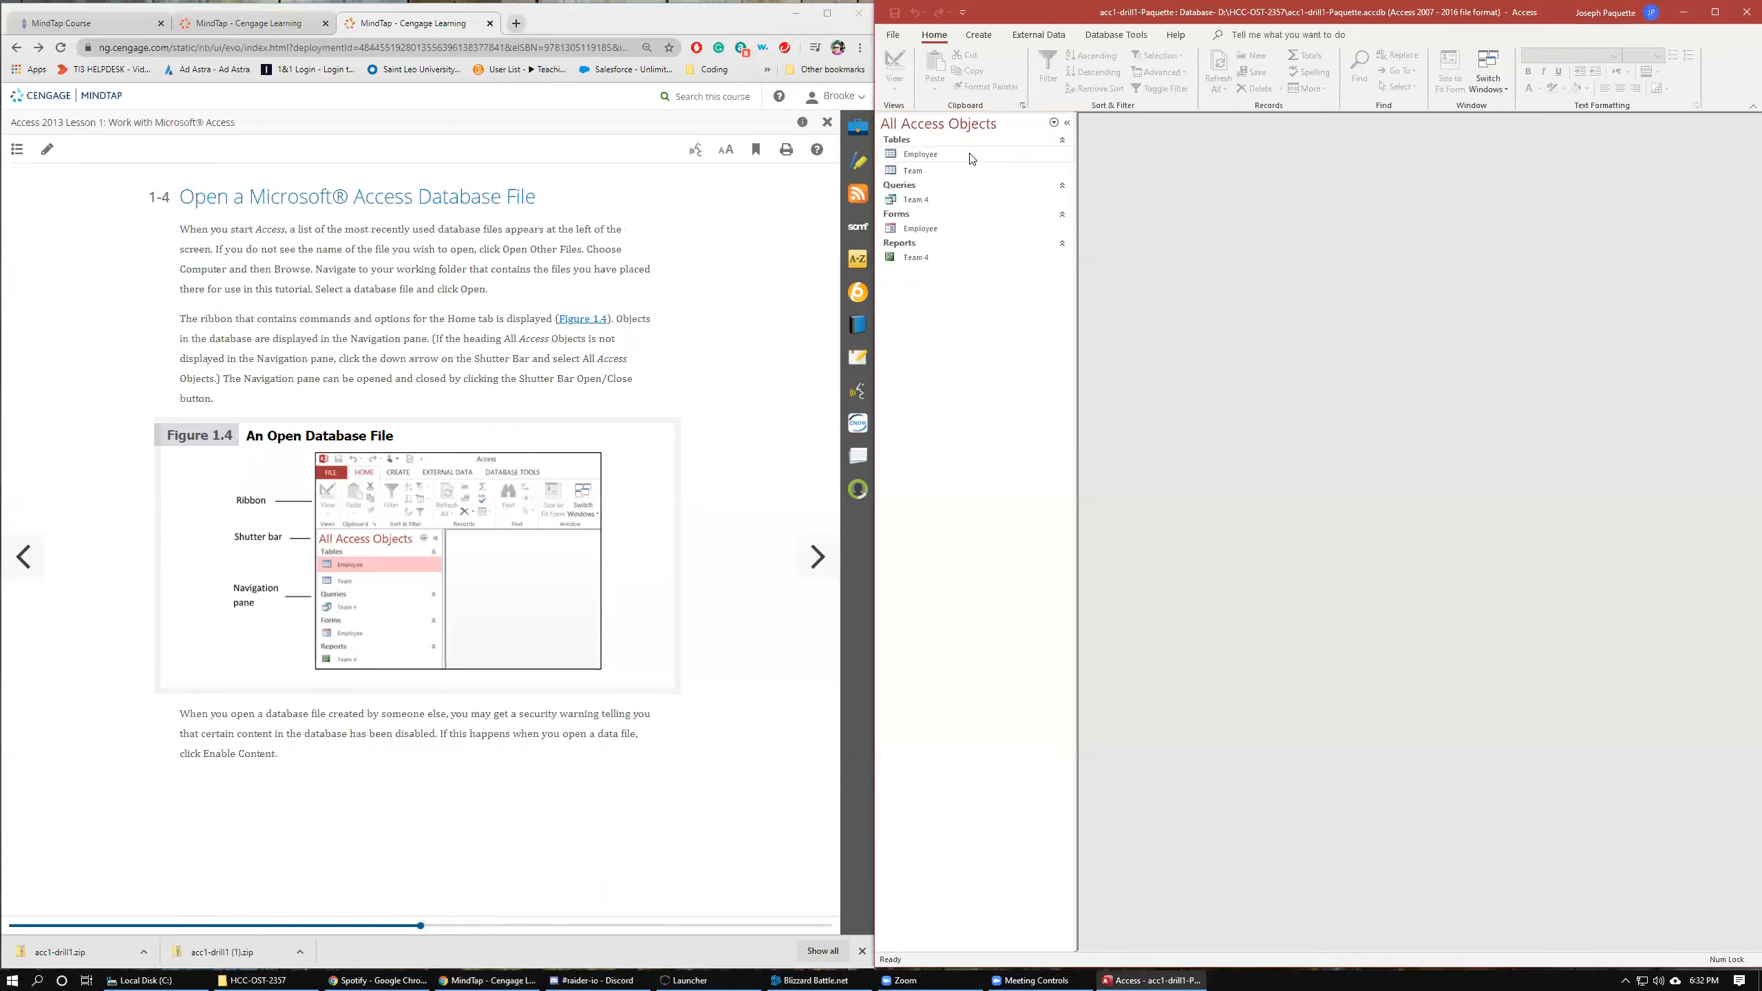
left_click(931, 159)
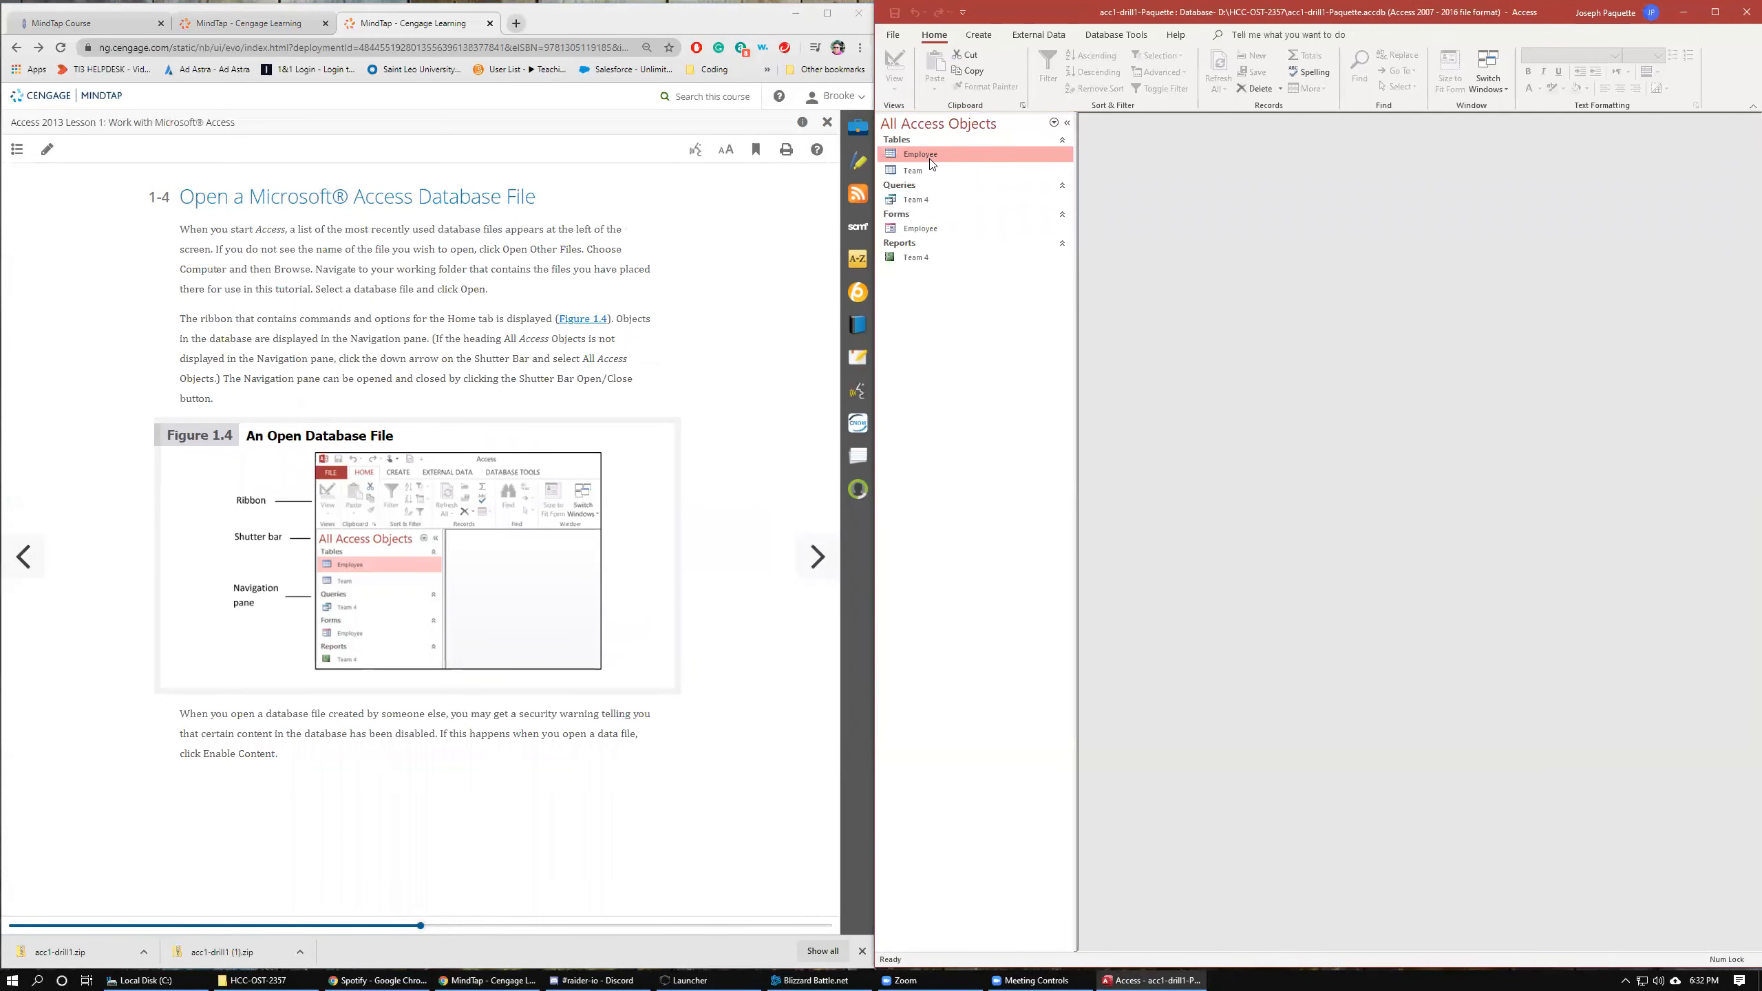
Page the lesson to section 1-6 Drill 1 and open the Employee table.
left_click(805, 569)
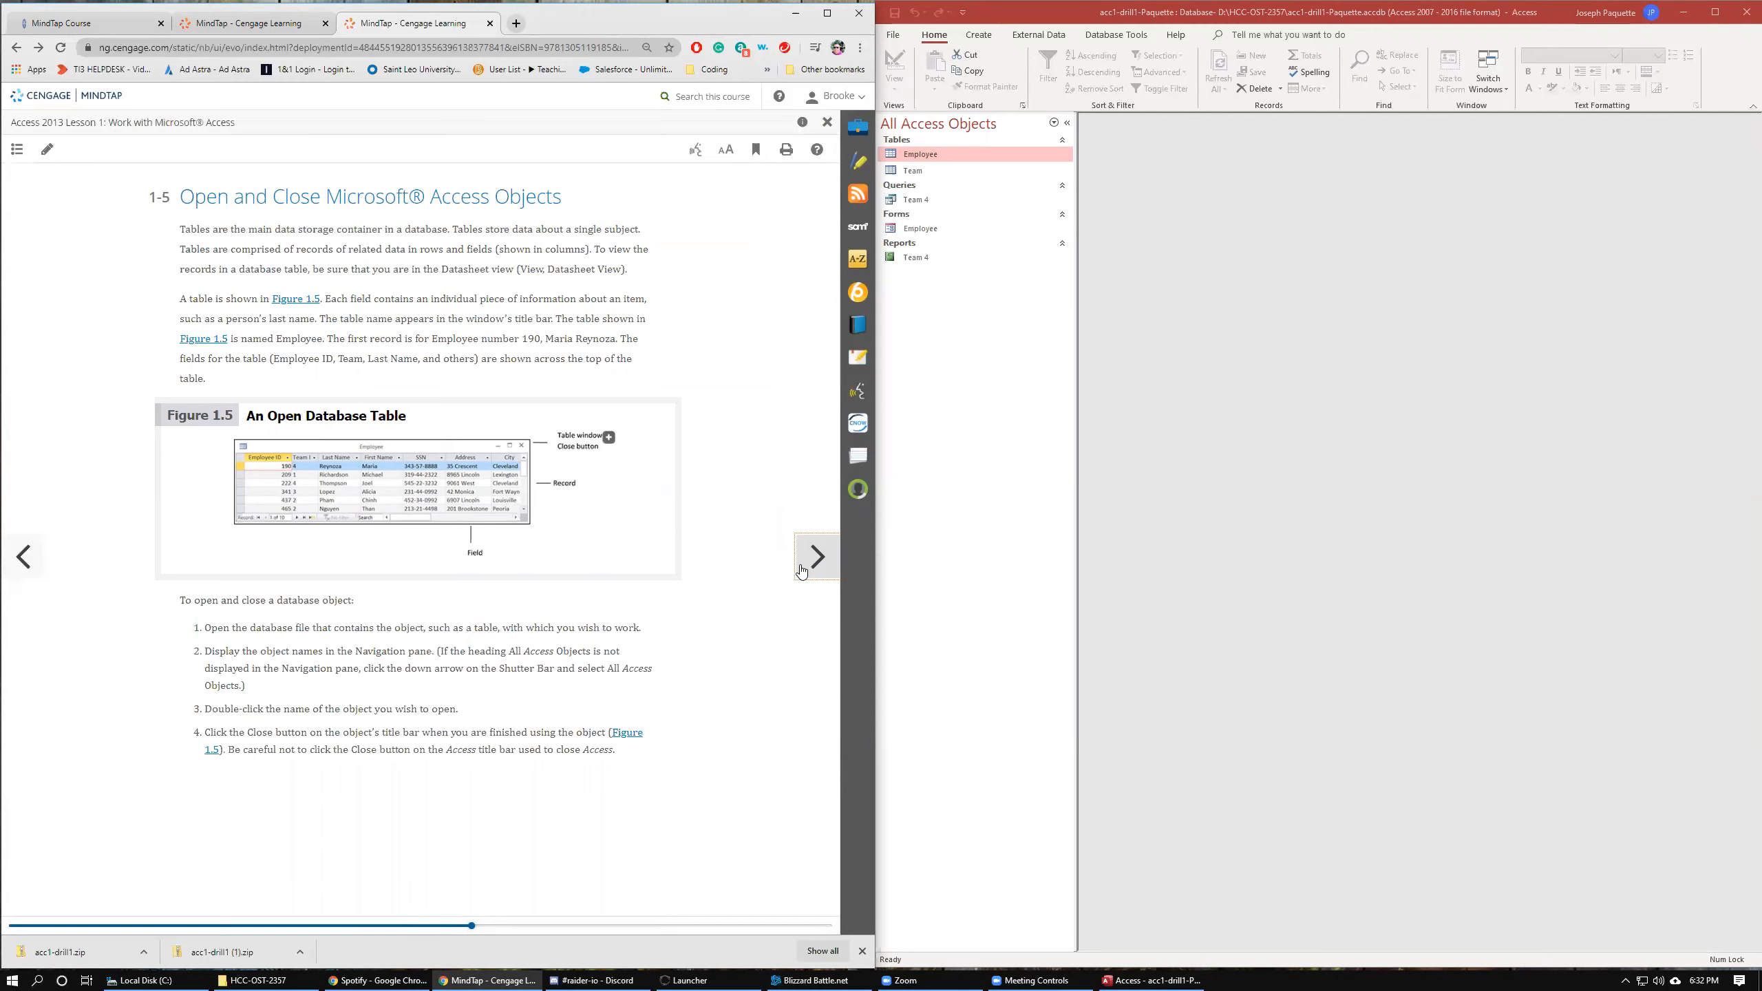
left_click(801, 570)
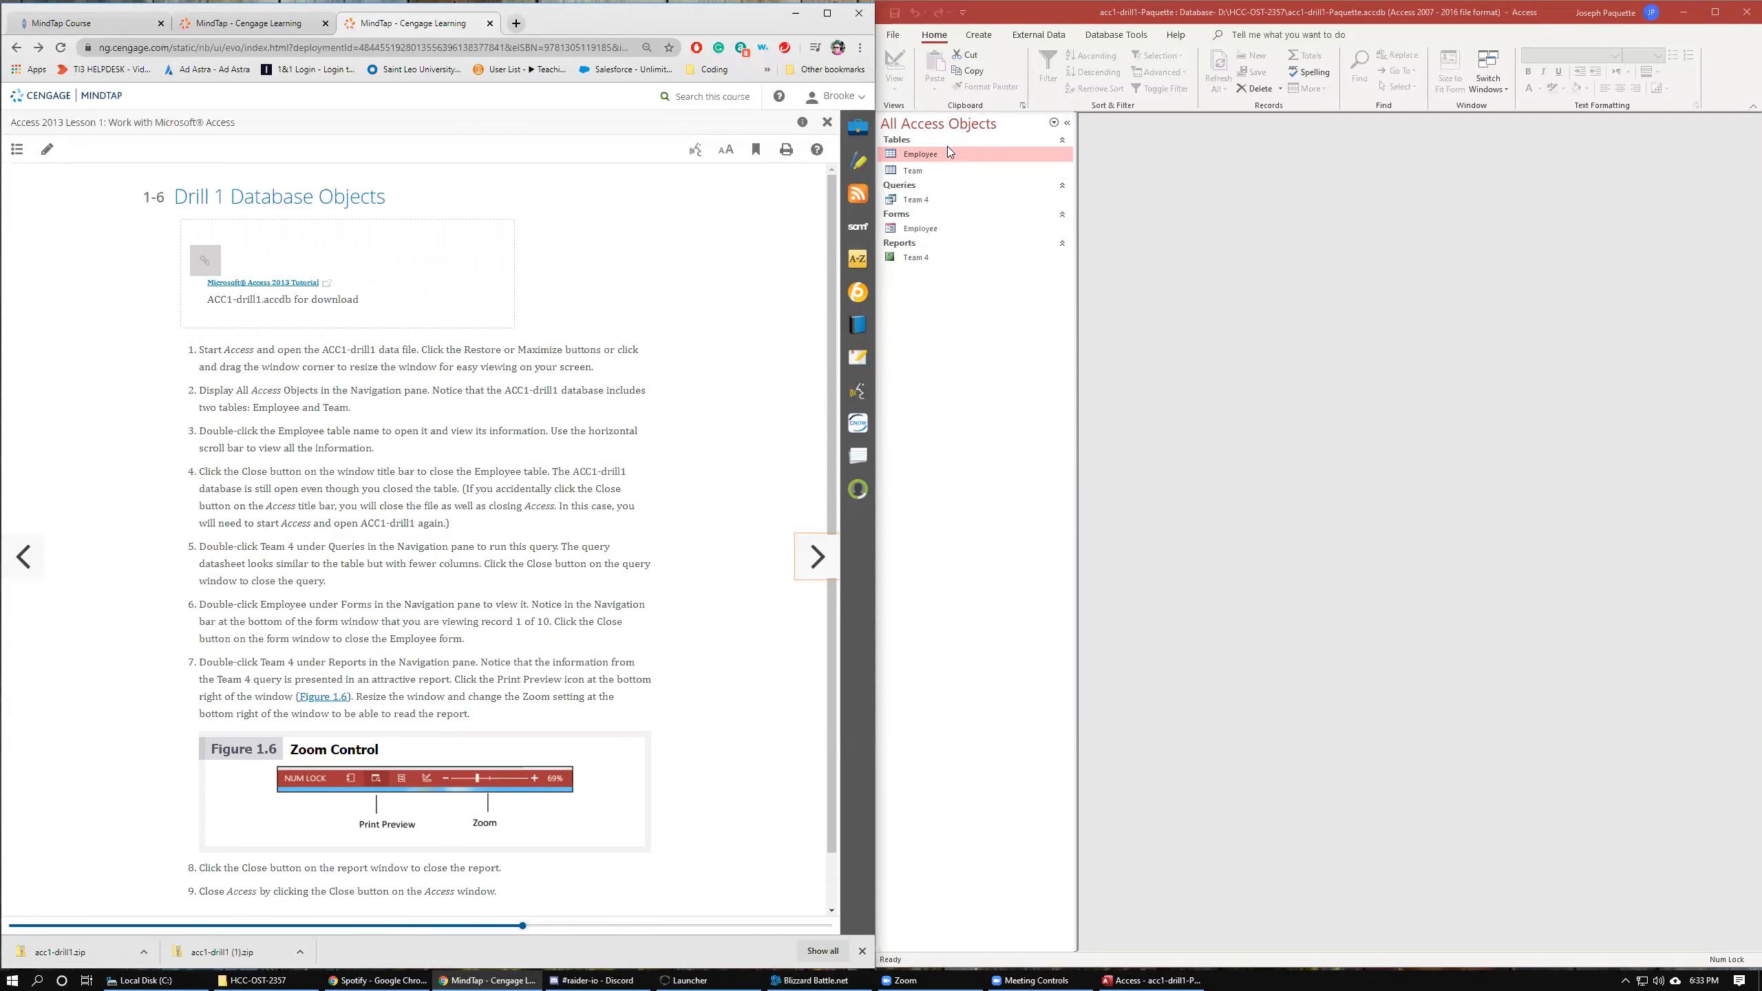
left_click(916, 172)
left_click(927, 154)
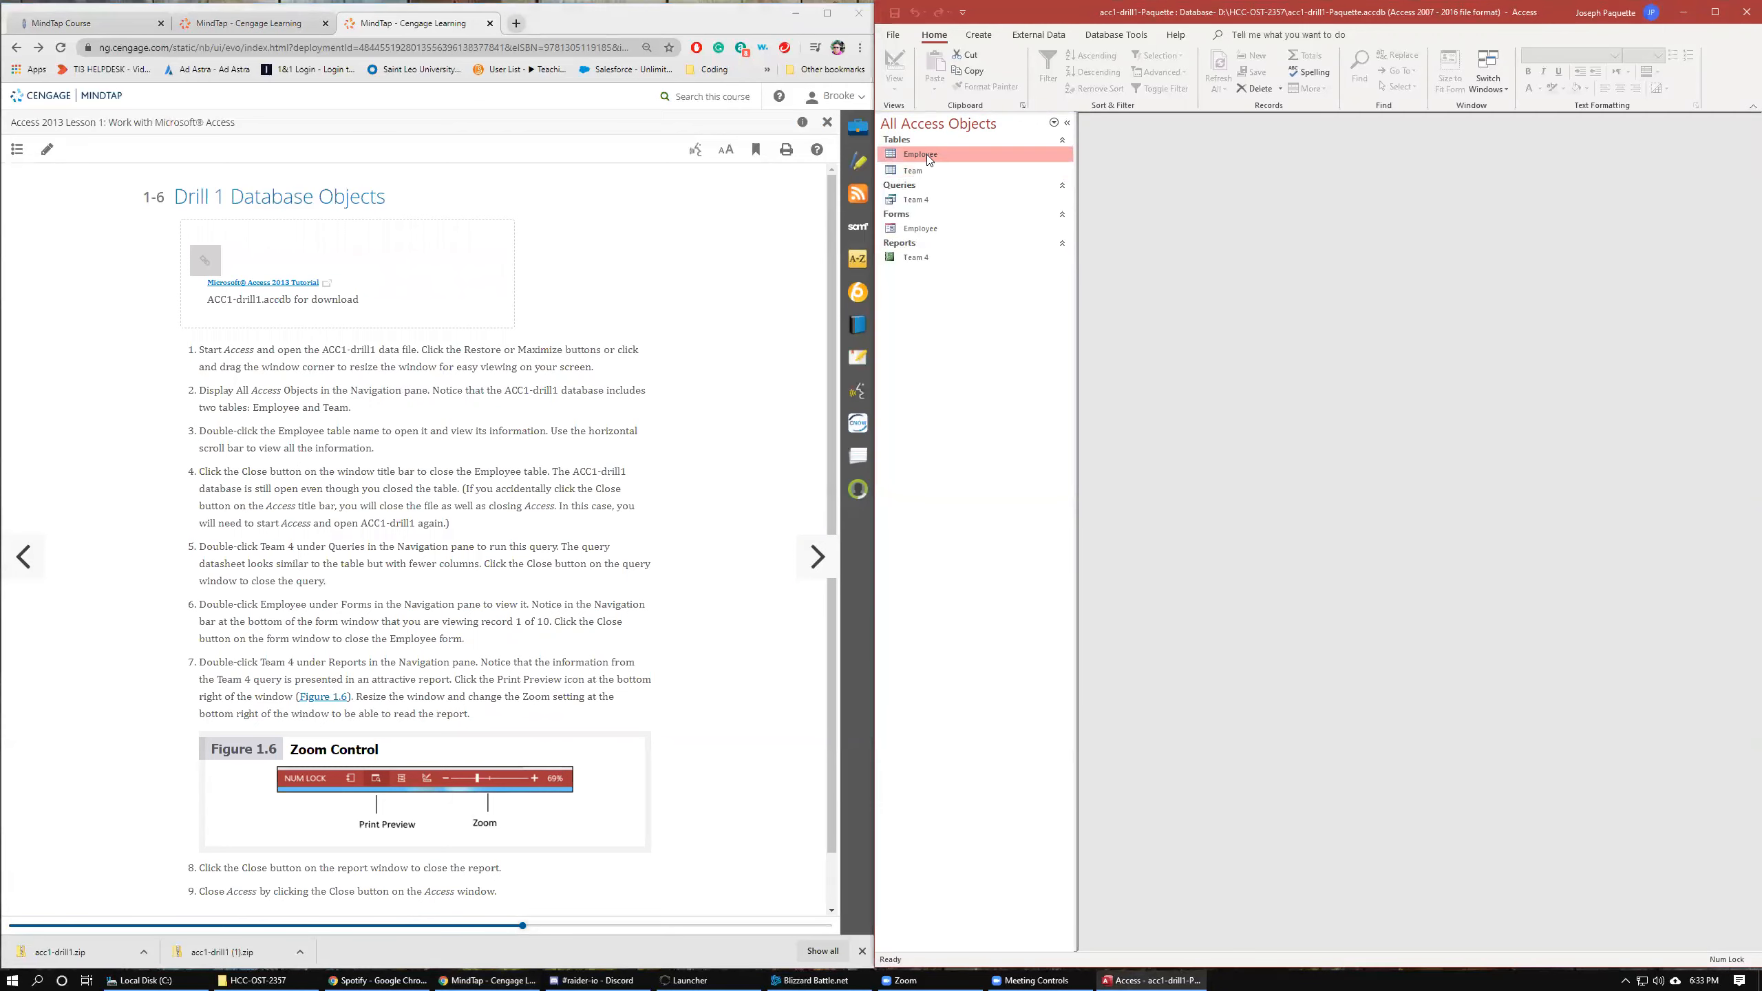
double_click(926, 154)
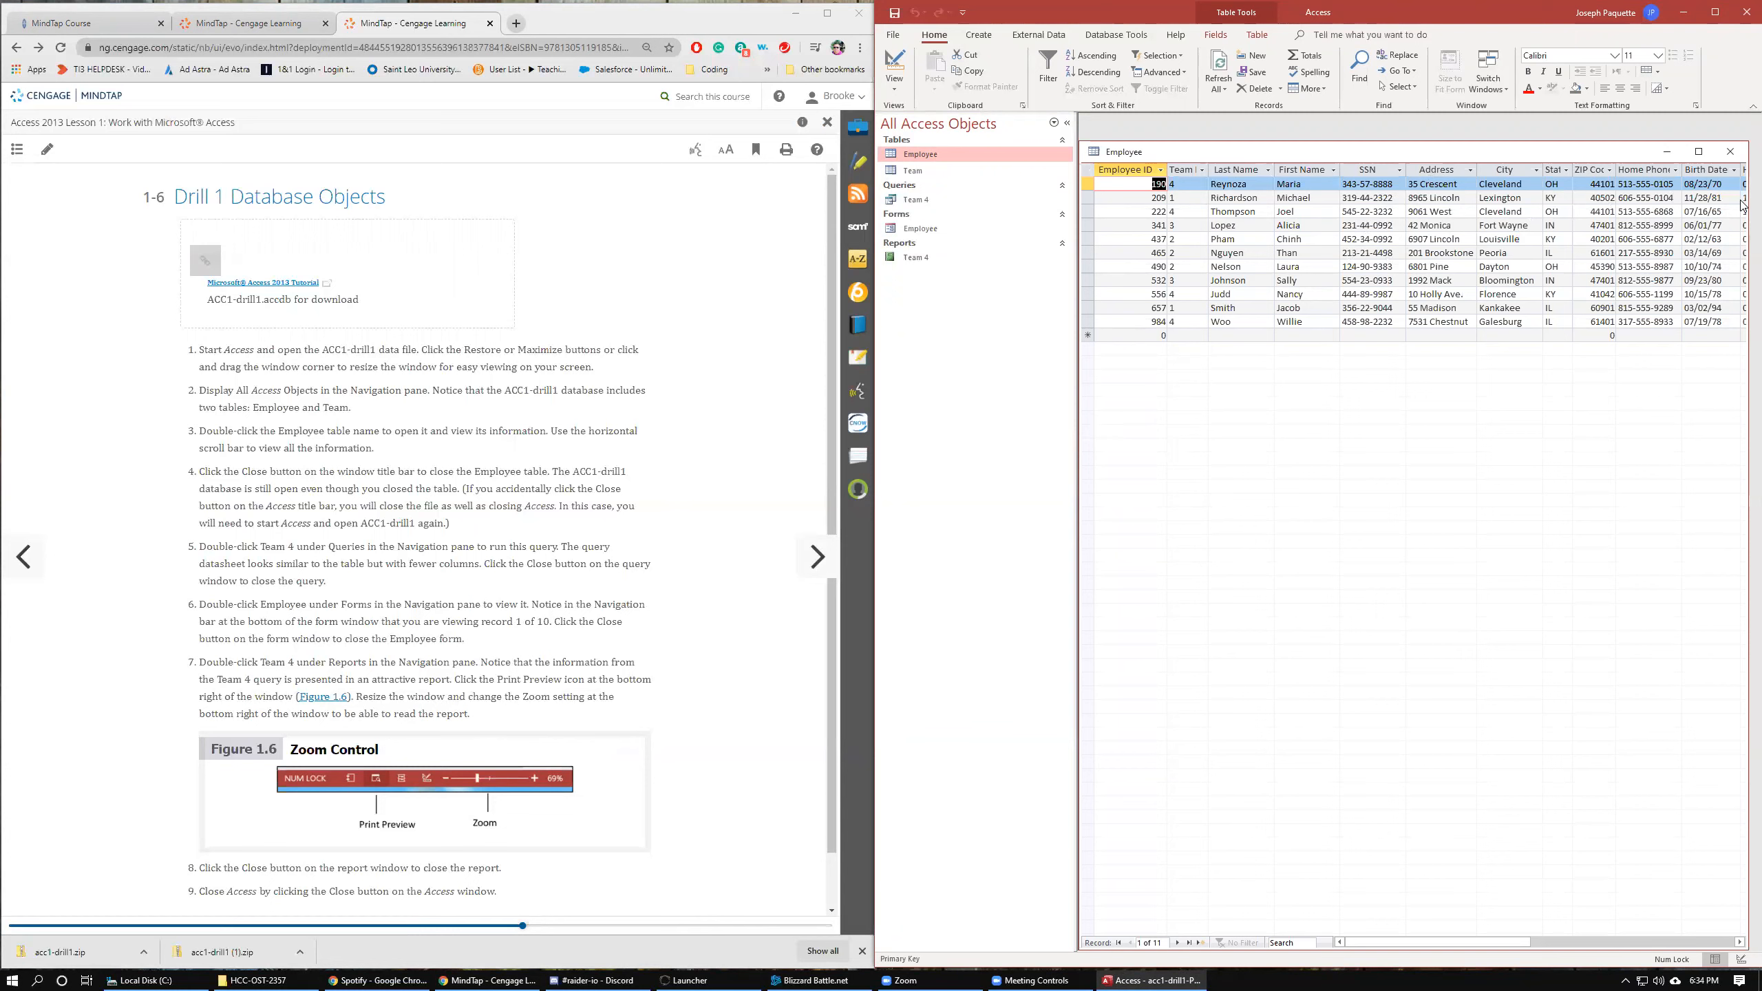
Scroll through the Employee table and the drill instructions, then close the Employee table.
mouse_move(1467, 942)
left_mouse_down()
mouse_move(1552, 937)
mouse_move(1457, 936)
left_mouse_up()
scroll(307, 478, "down", 1)
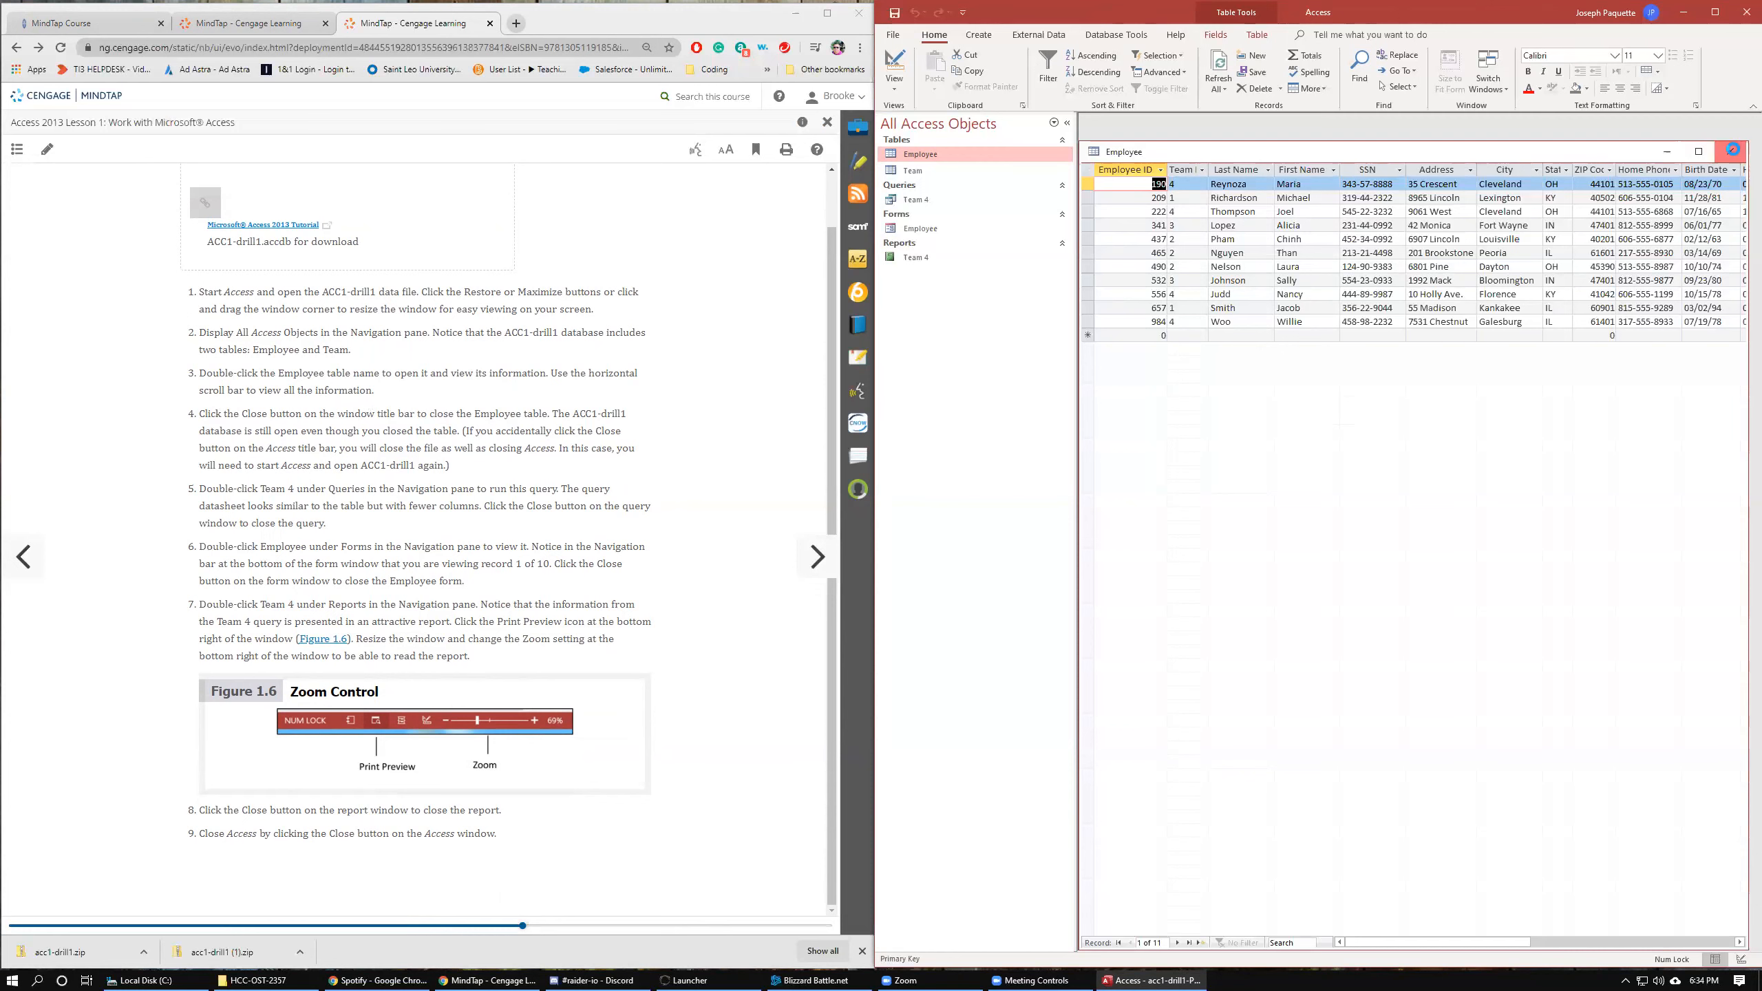
left_click(1730, 153)
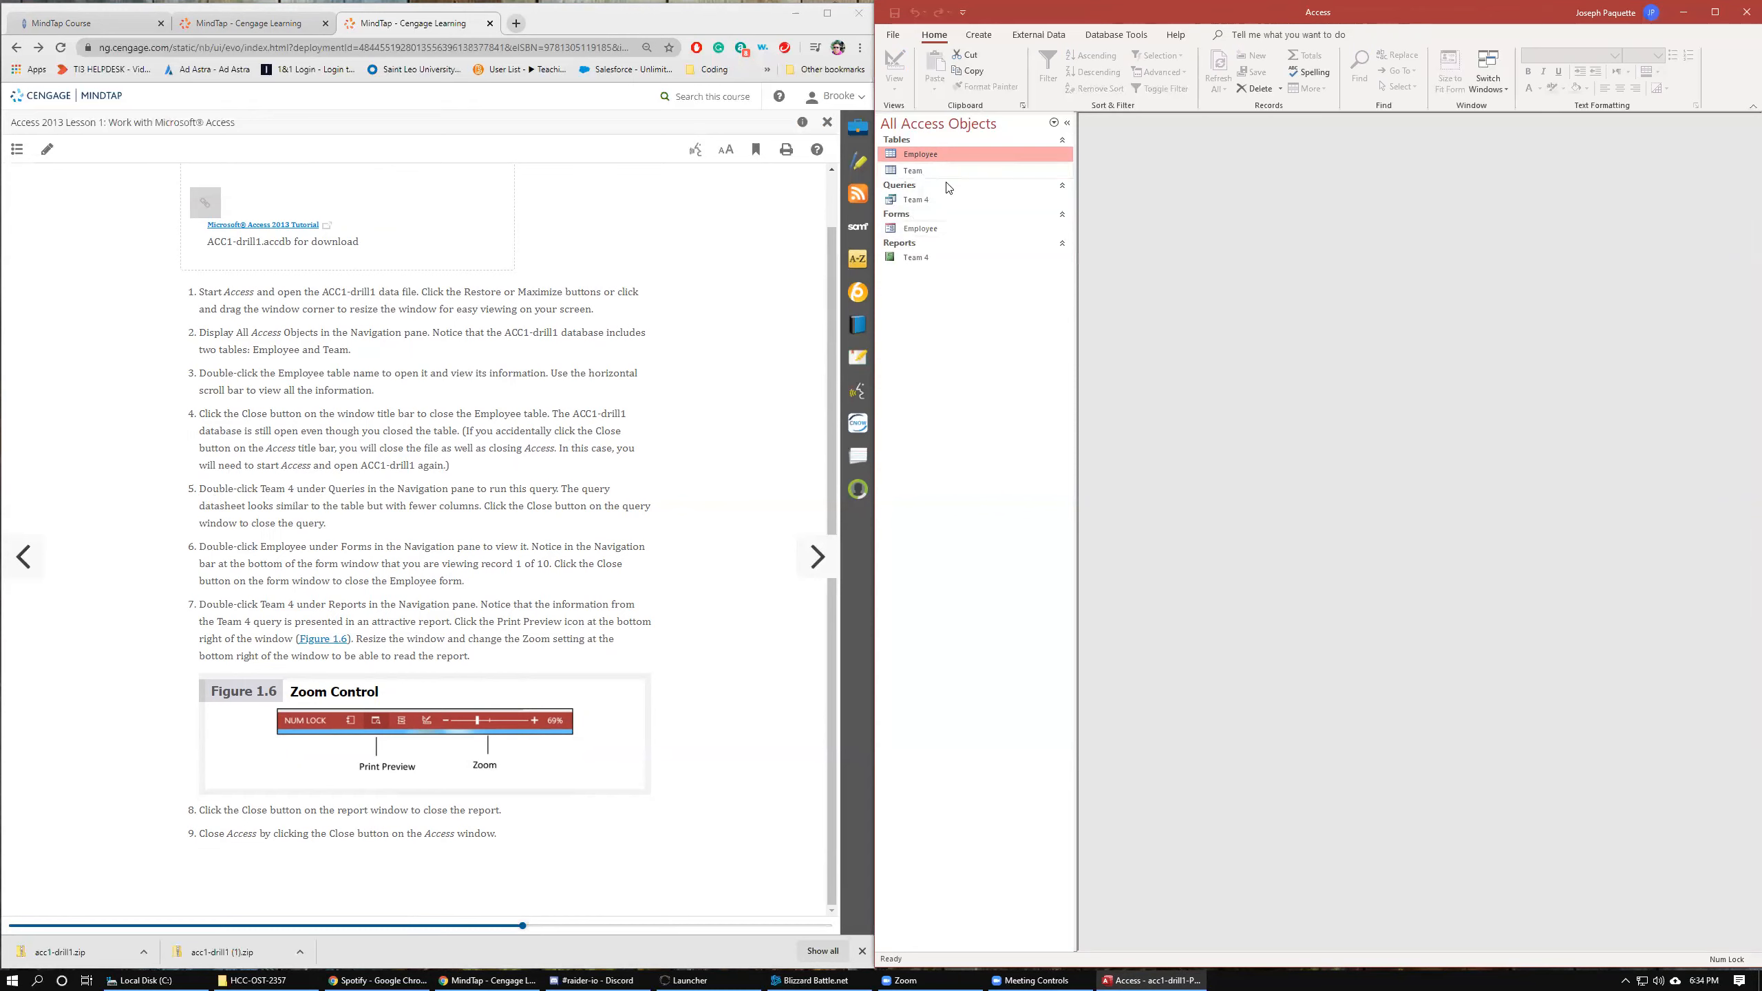
Run the Team 4 query, then reopen and close the Employee table.
double_click(912, 201)
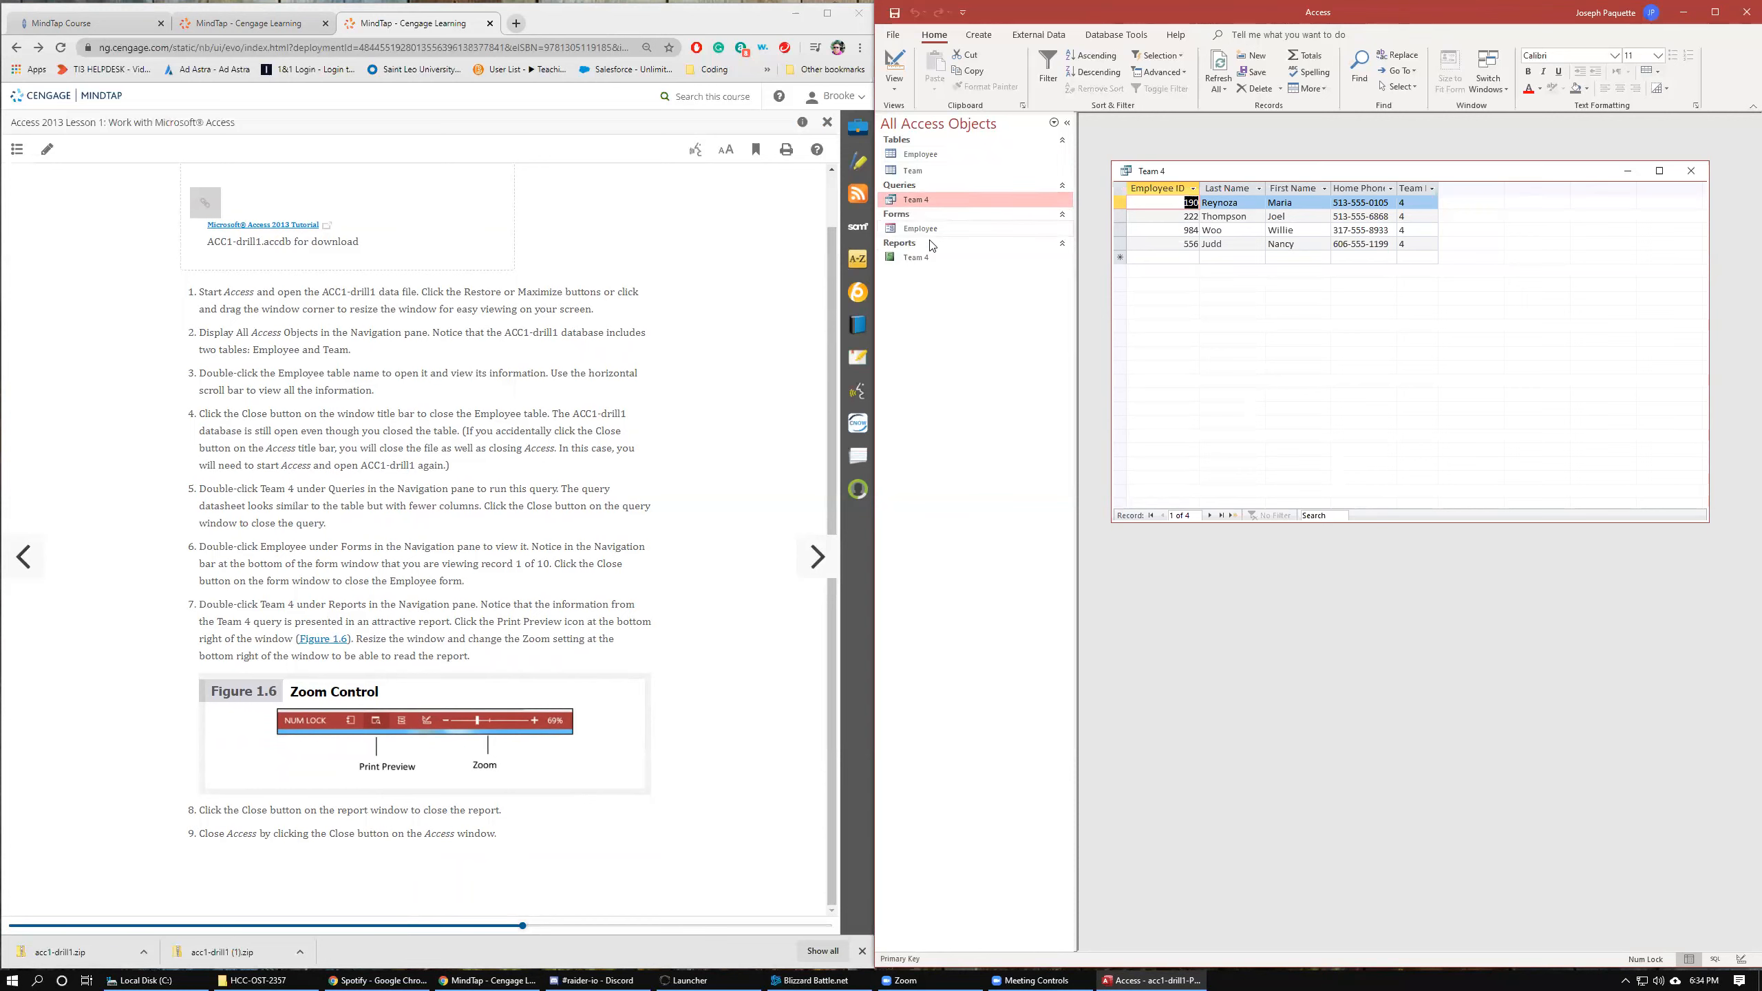
left_click(915, 152)
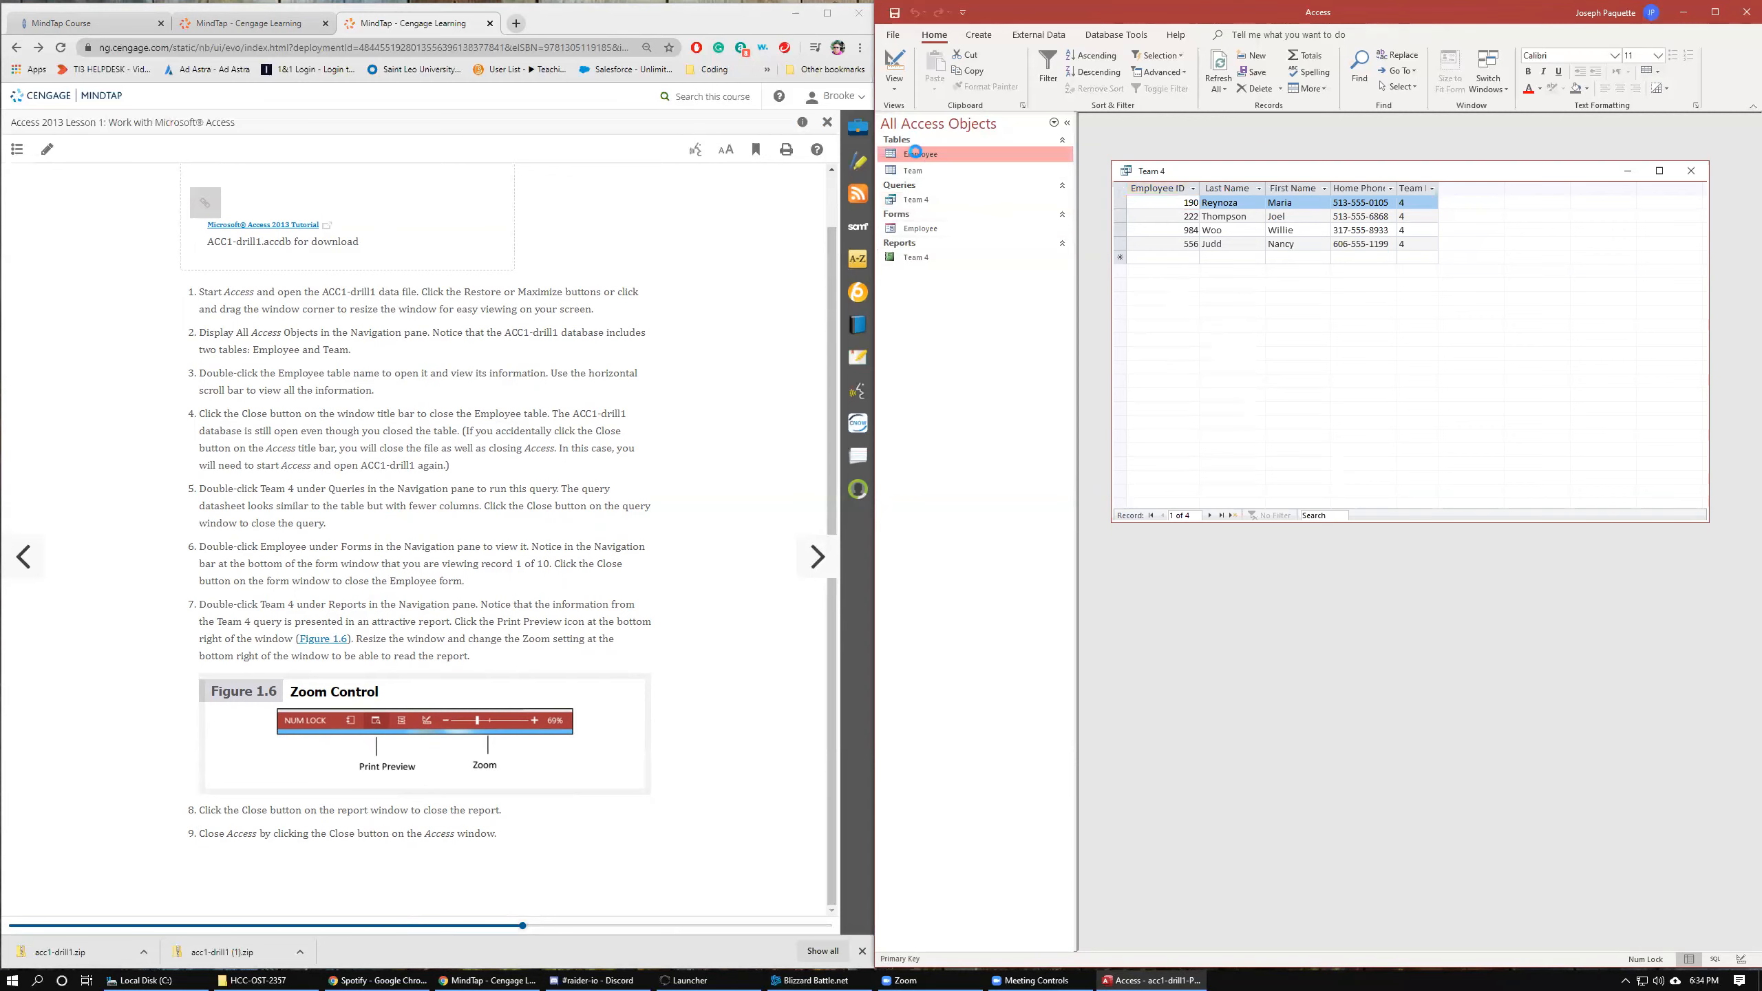
double_click(915, 153)
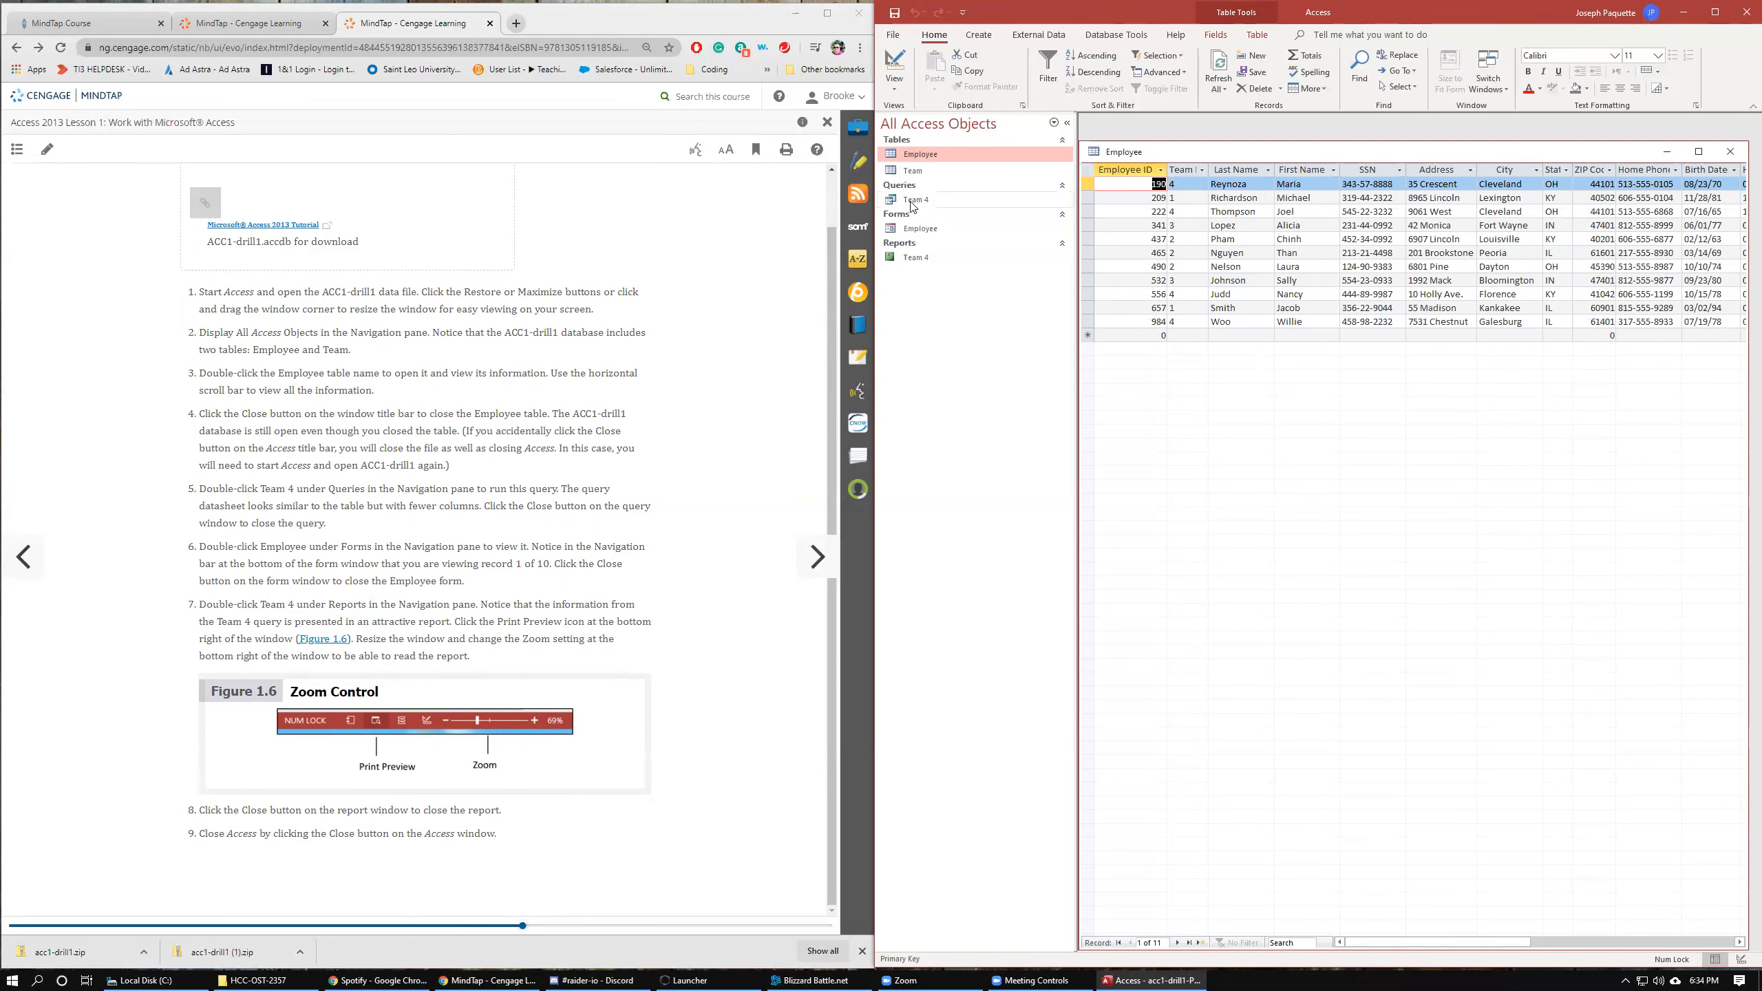
left_click(1730, 151)
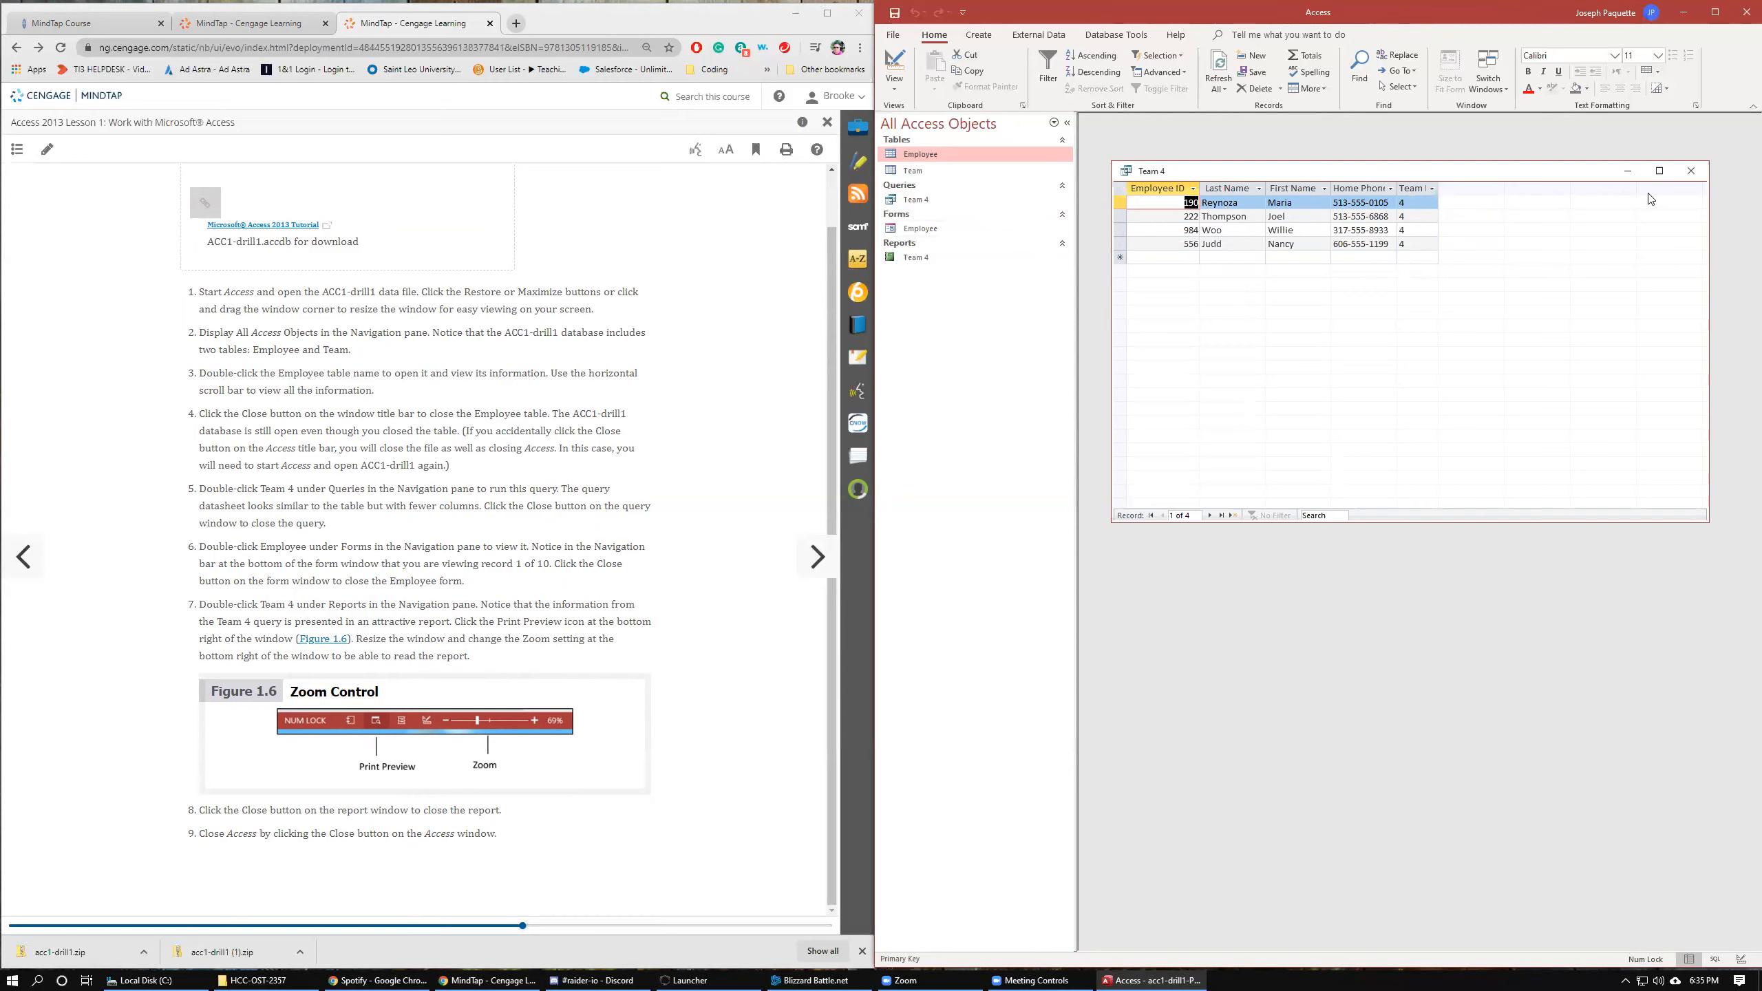
Open and close the Employee table, then close the Team 4 query.
double_click(972, 156)
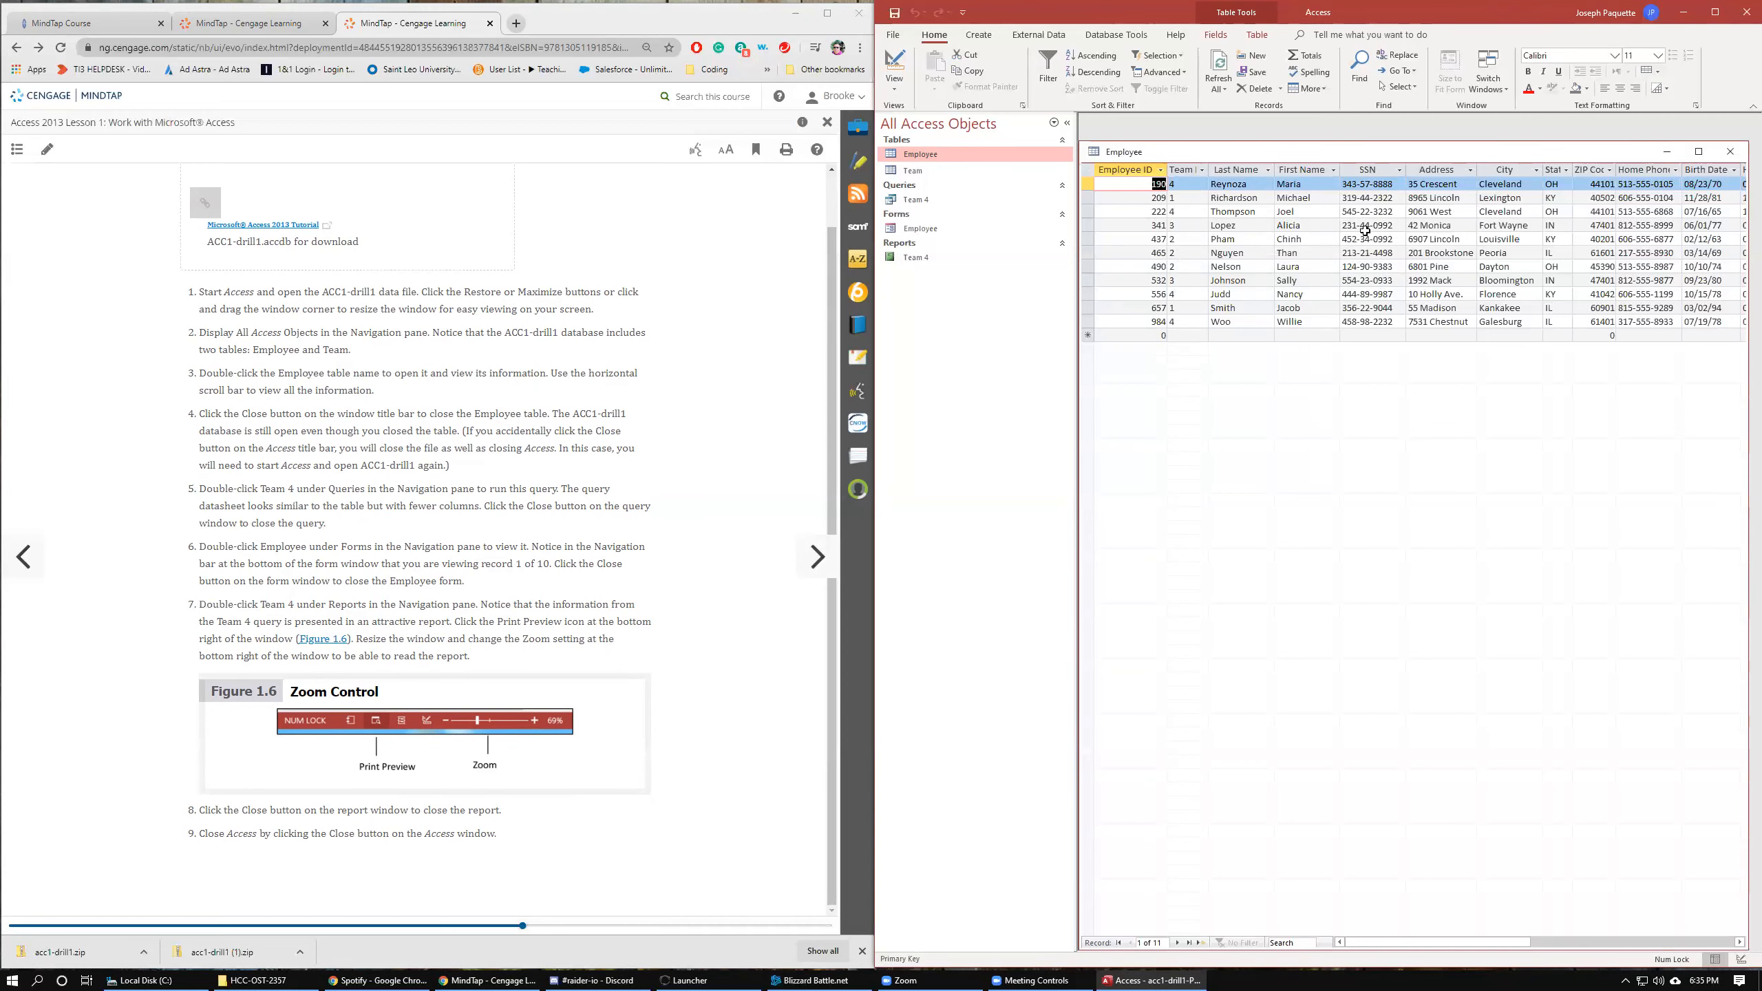
left_click(1730, 151)
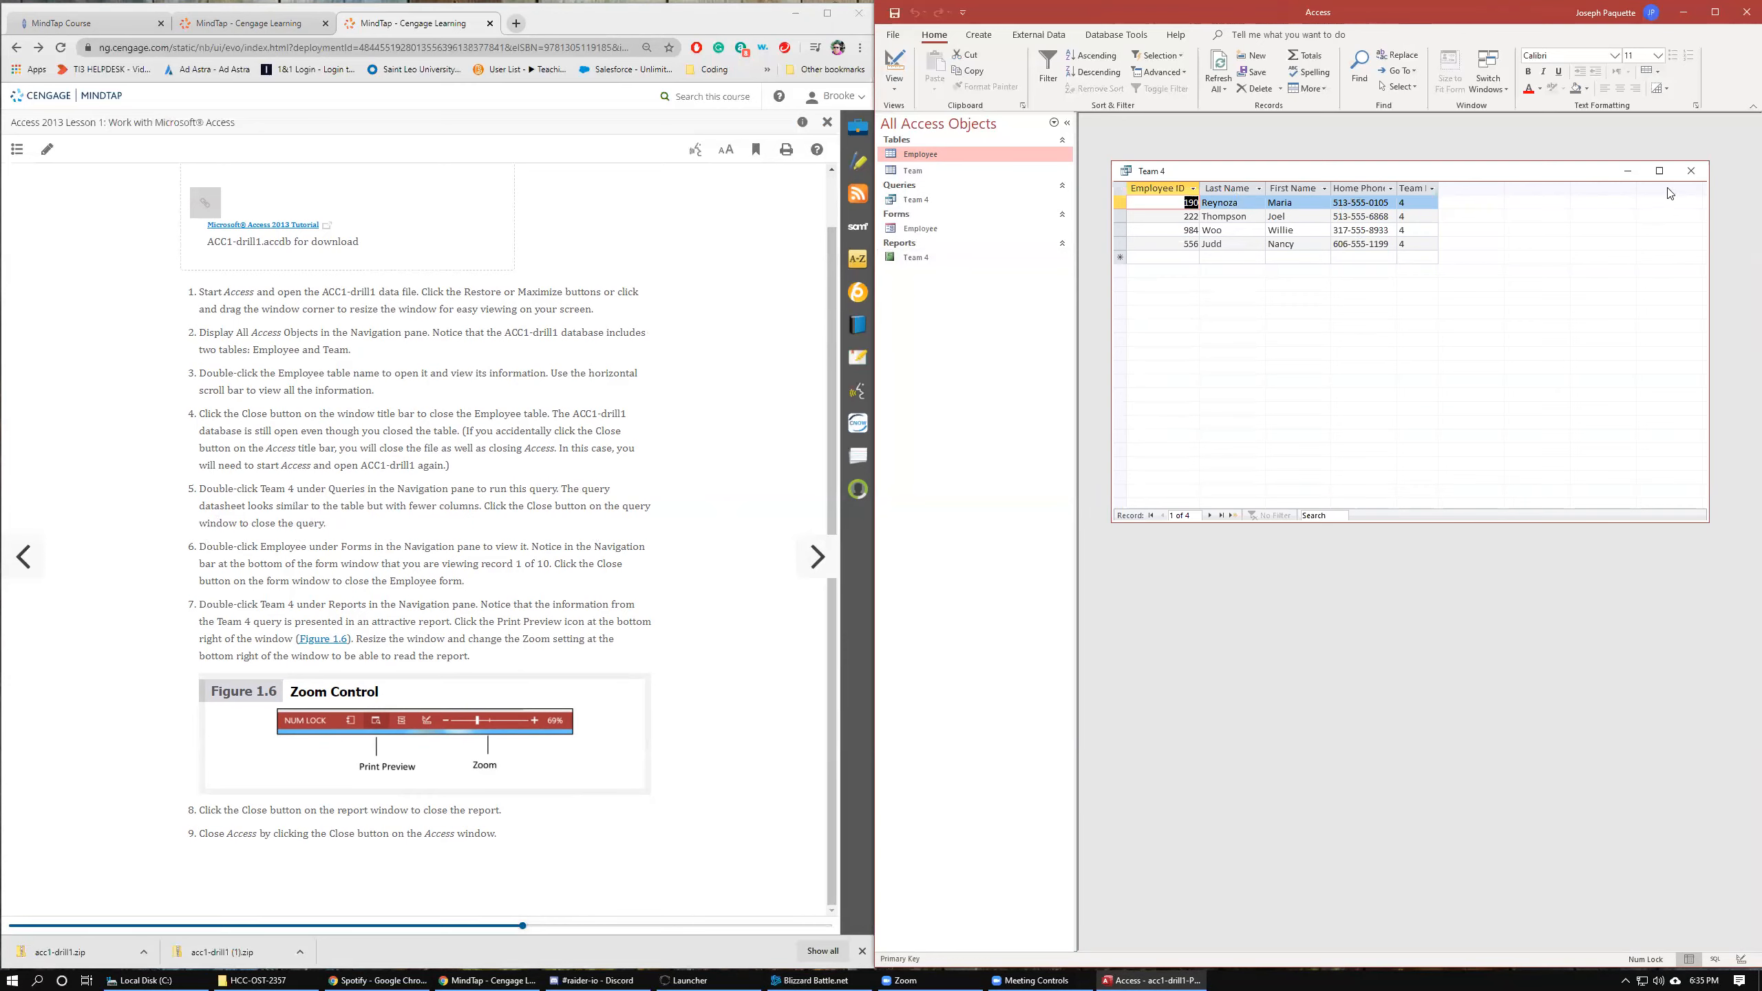
left_click(1690, 173)
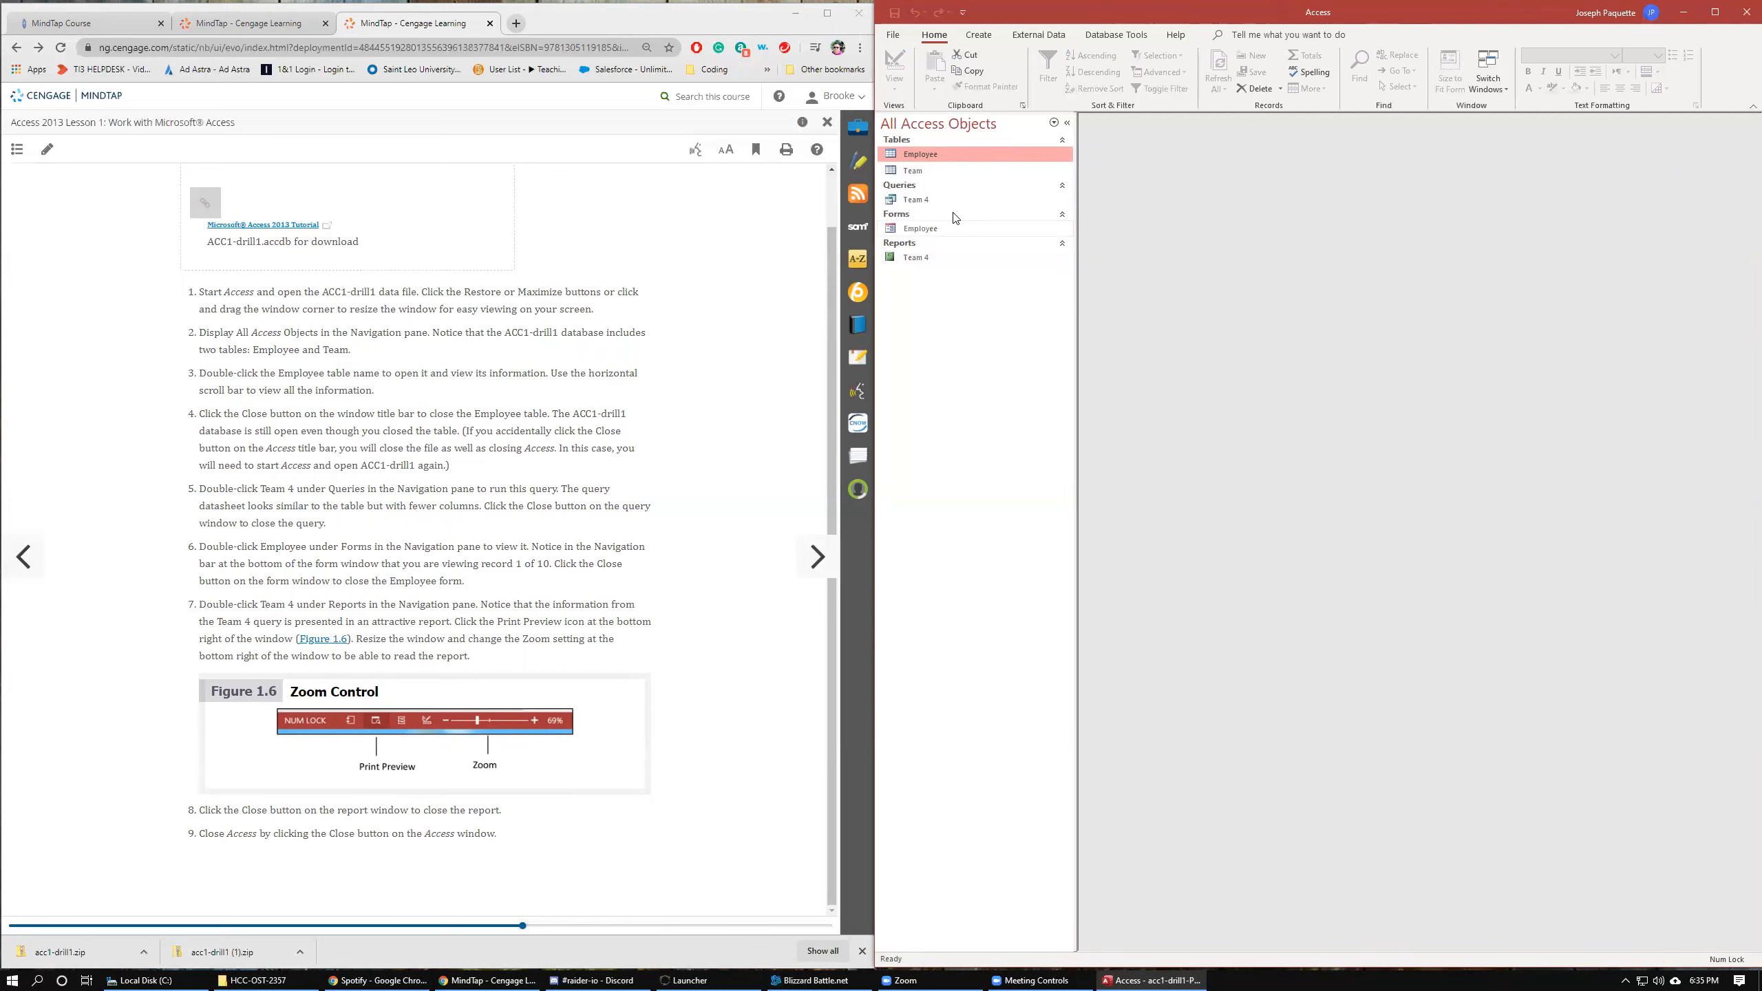
Open the Employee form, resize its window, browse through its records, and close it.
double_click(925, 229)
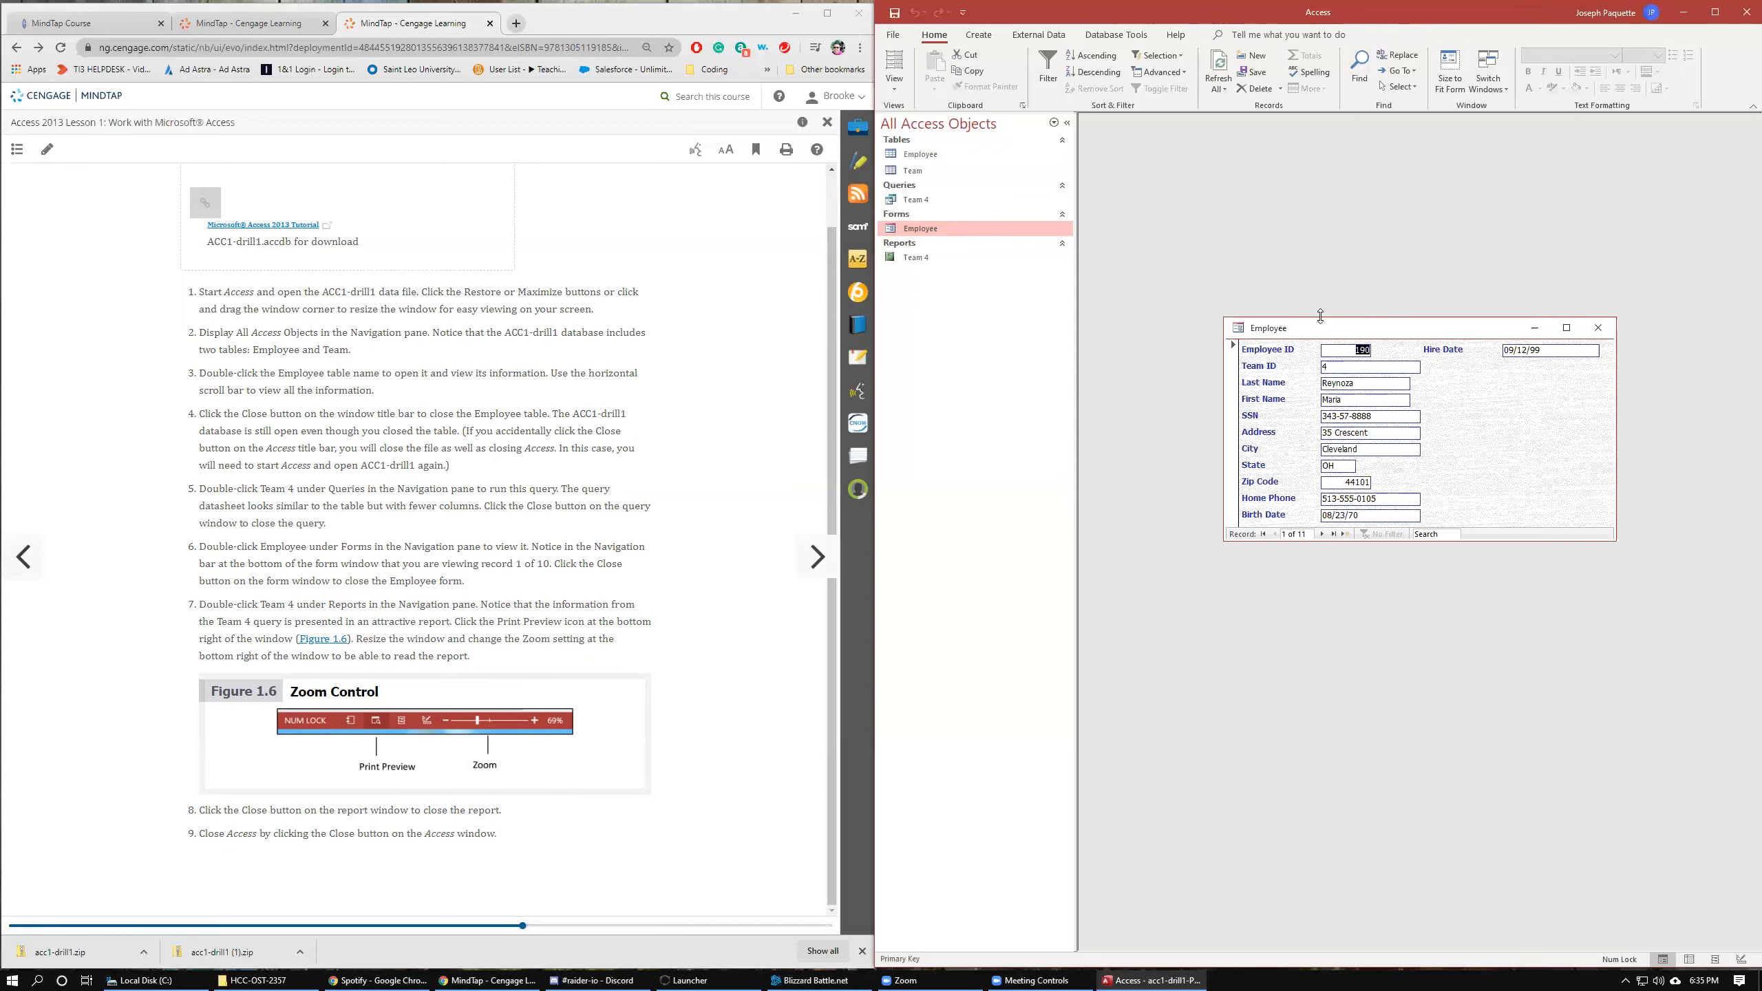
left_click_drag(1320, 316, 1320, 222)
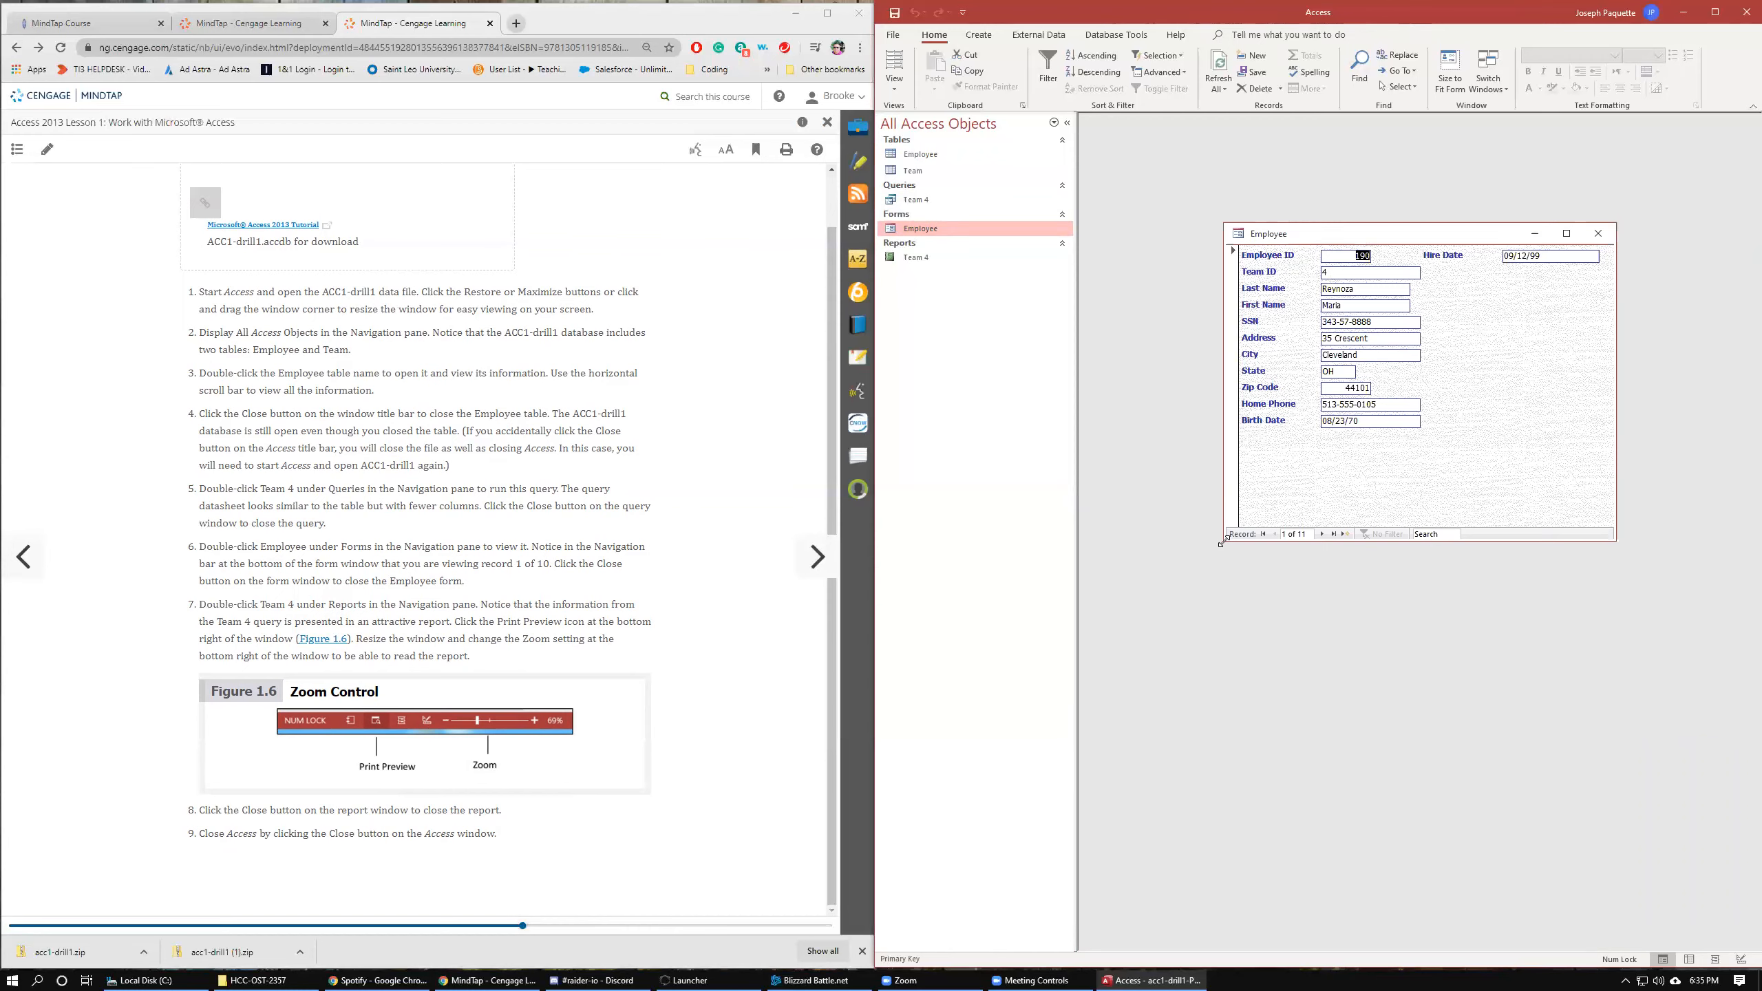
left_click_drag(1222, 543, 1114, 630)
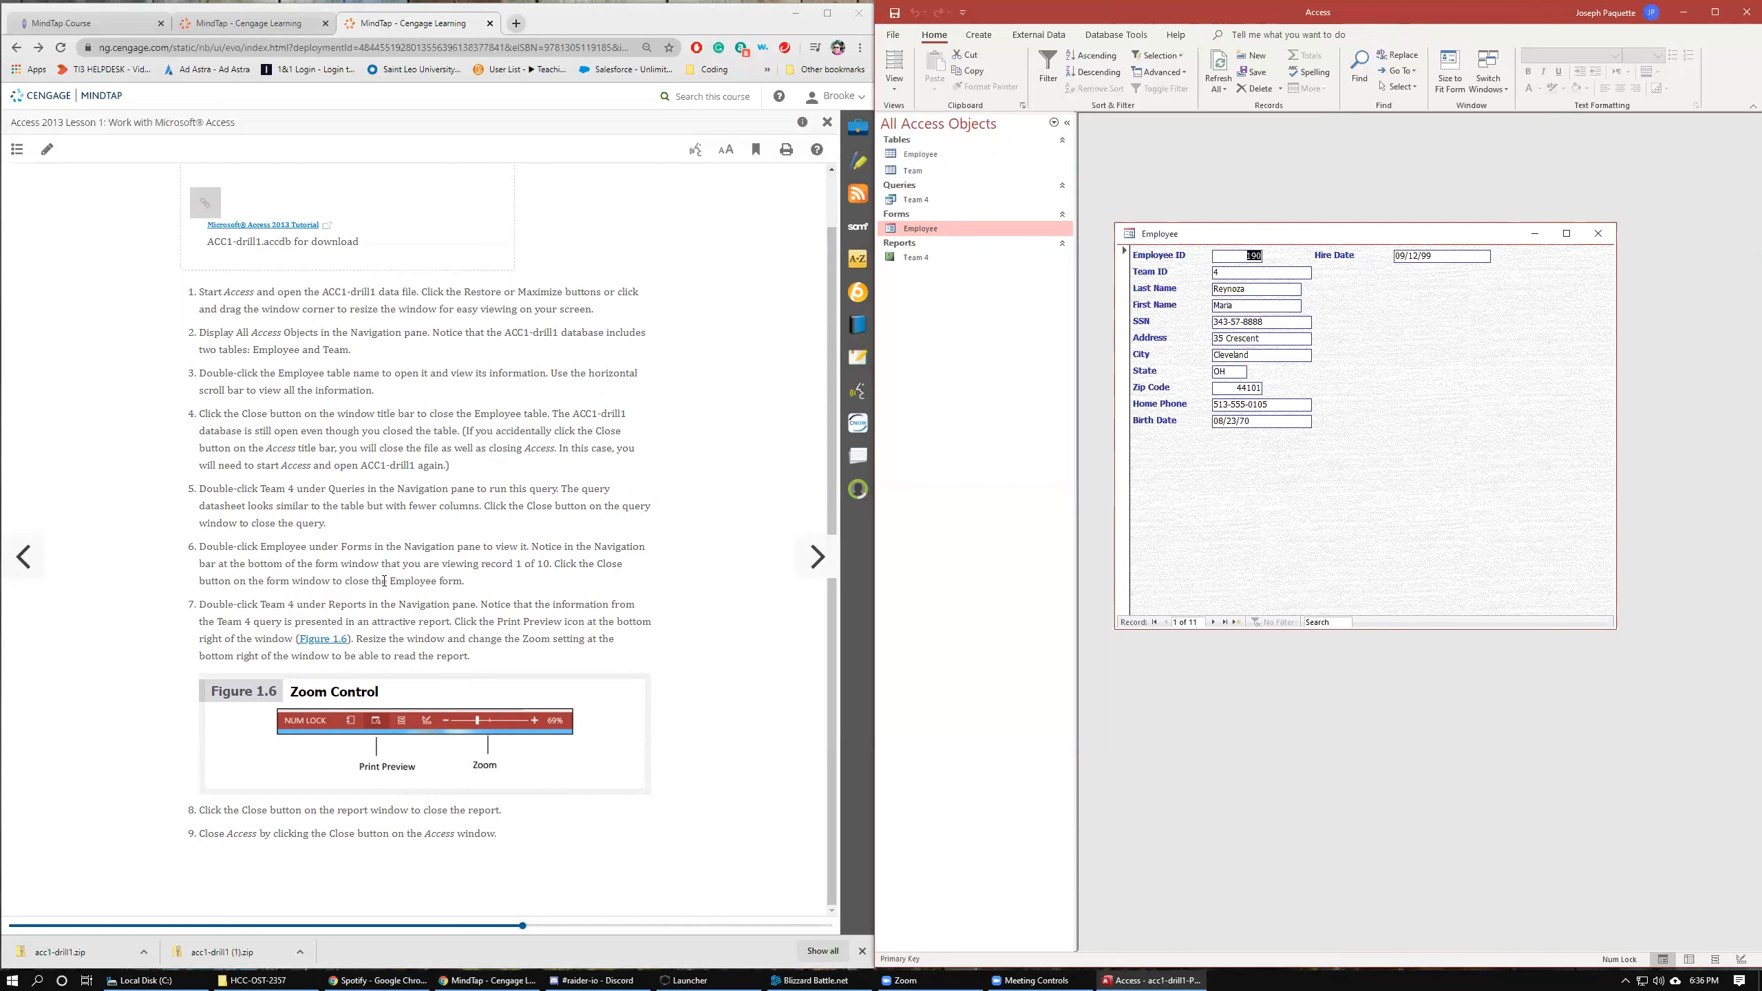
left_click(1212, 622)
left_click(1212, 622)
left_click(1213, 622)
left_click(1213, 622)
left_click(1214, 623)
left_click(1166, 622)
left_click(1166, 622)
left_click(1153, 623)
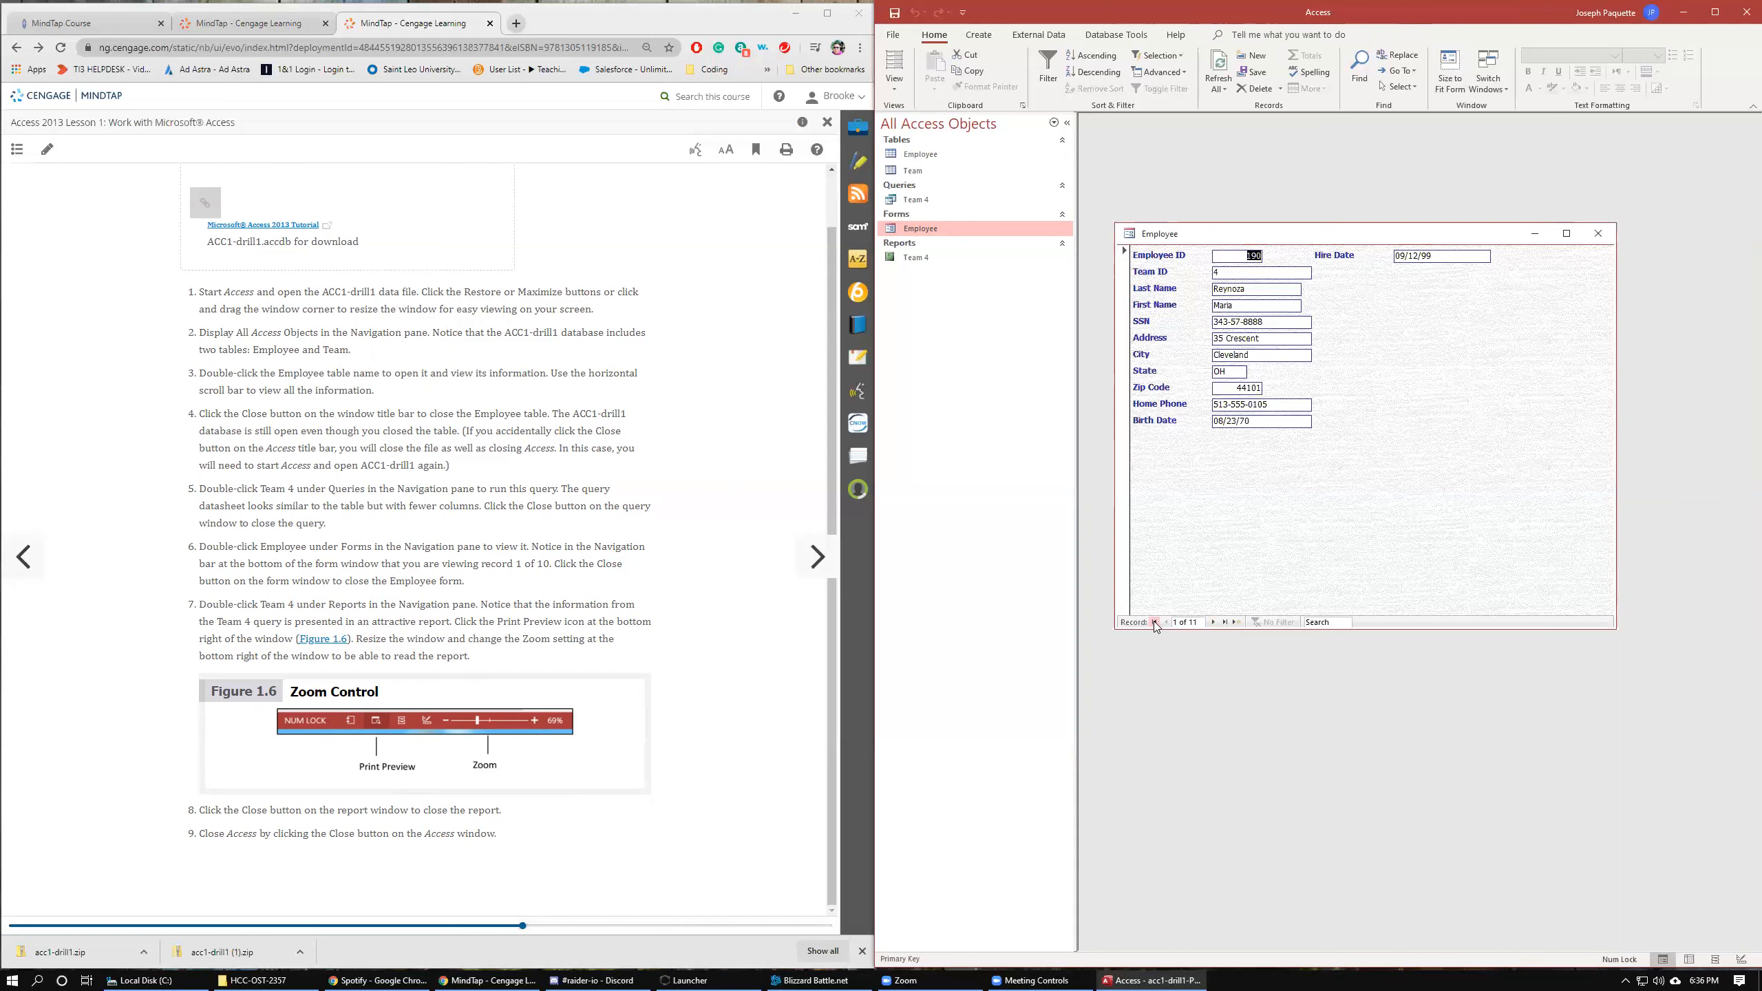
left_click(1225, 623)
left_click(1597, 233)
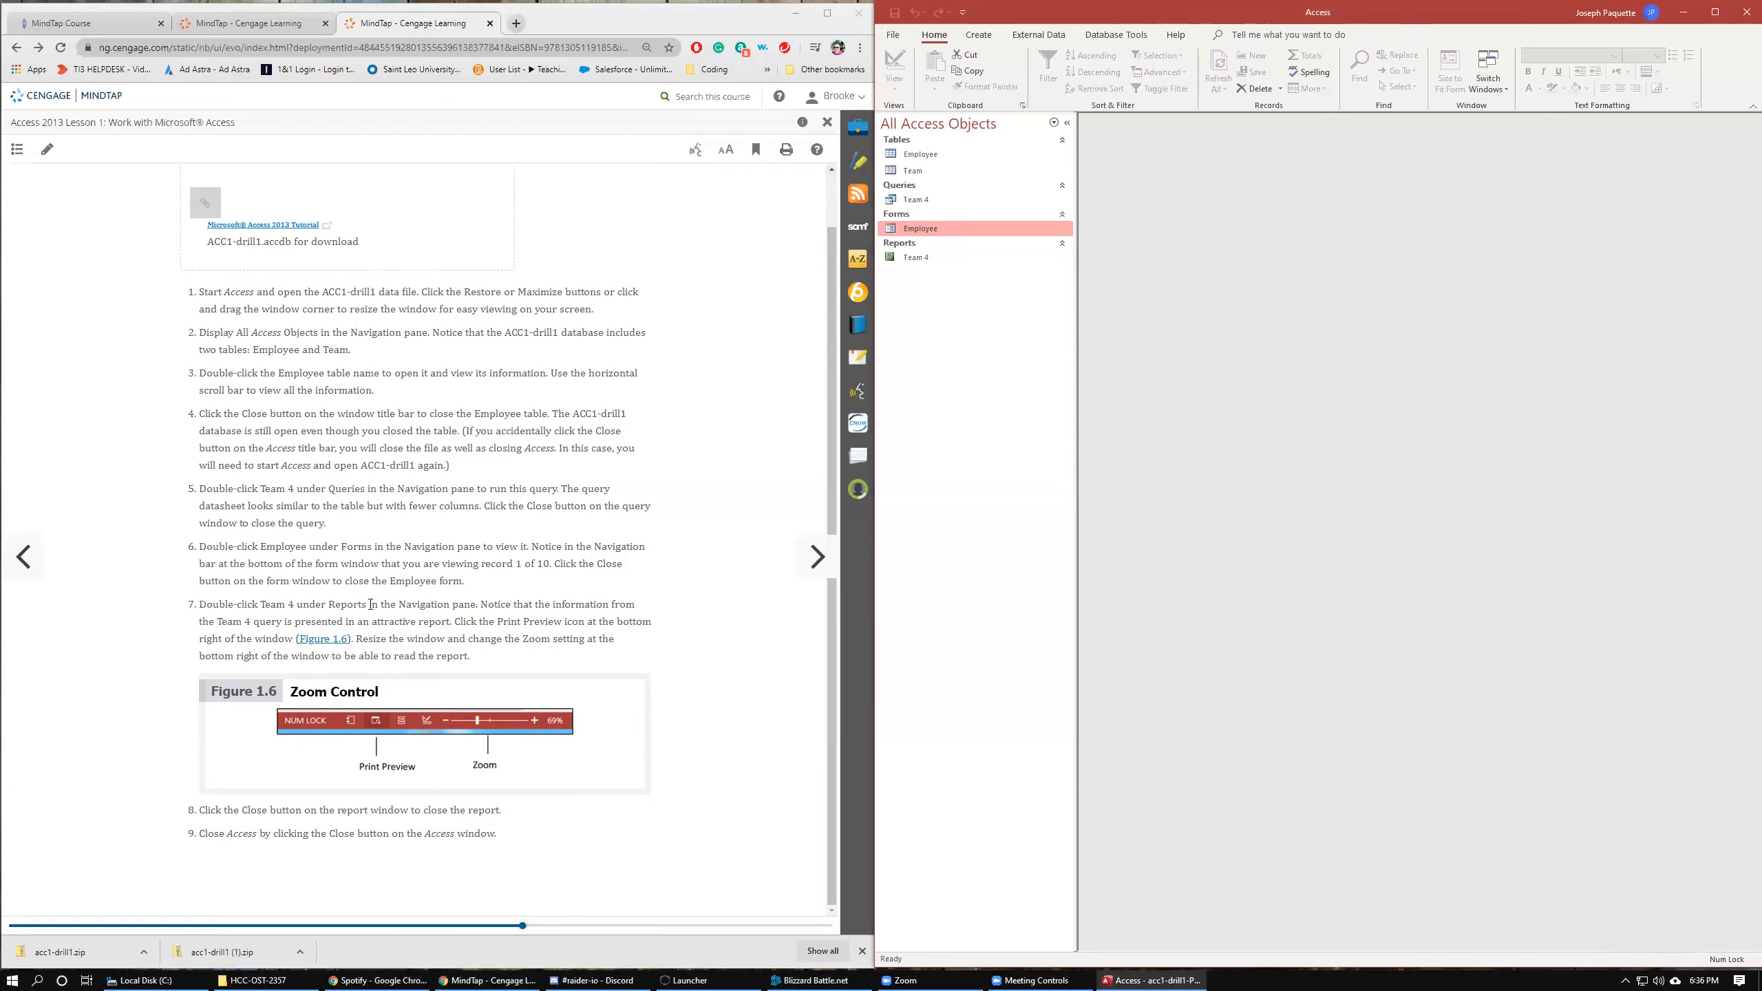
Open the Team 4 report in Print Preview, enlarge its window to read it, and close it.
double_click(926, 257)
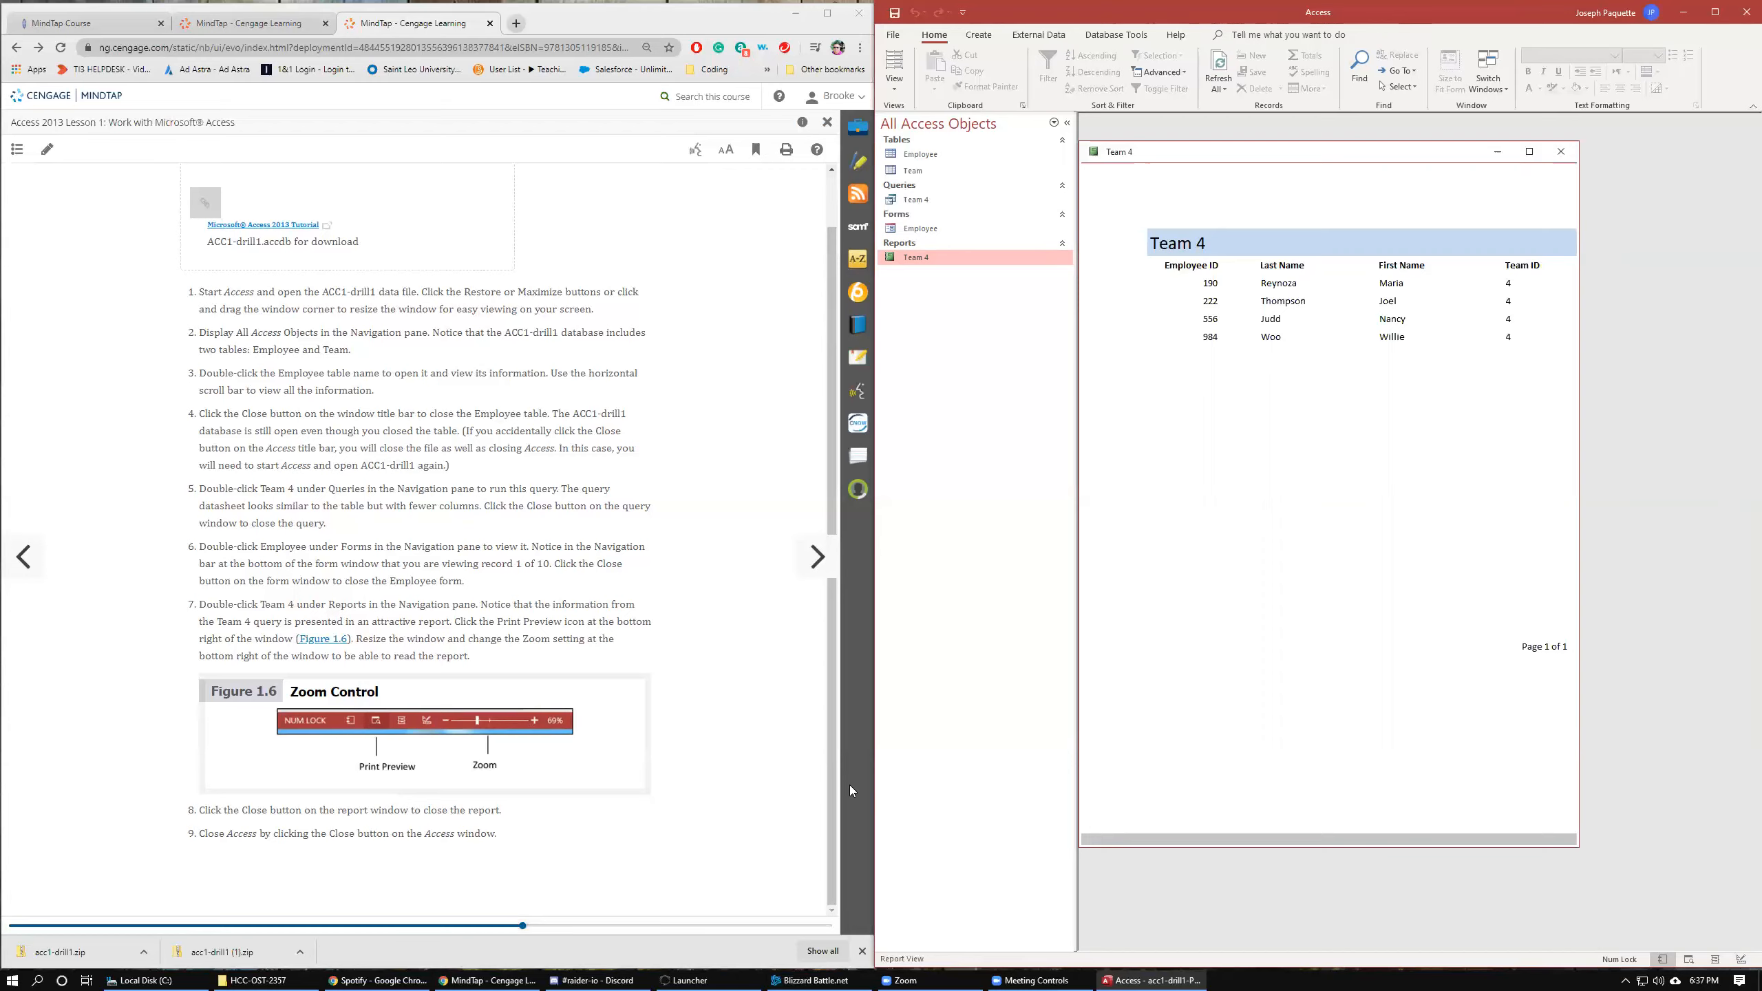
left_click(1688, 962)
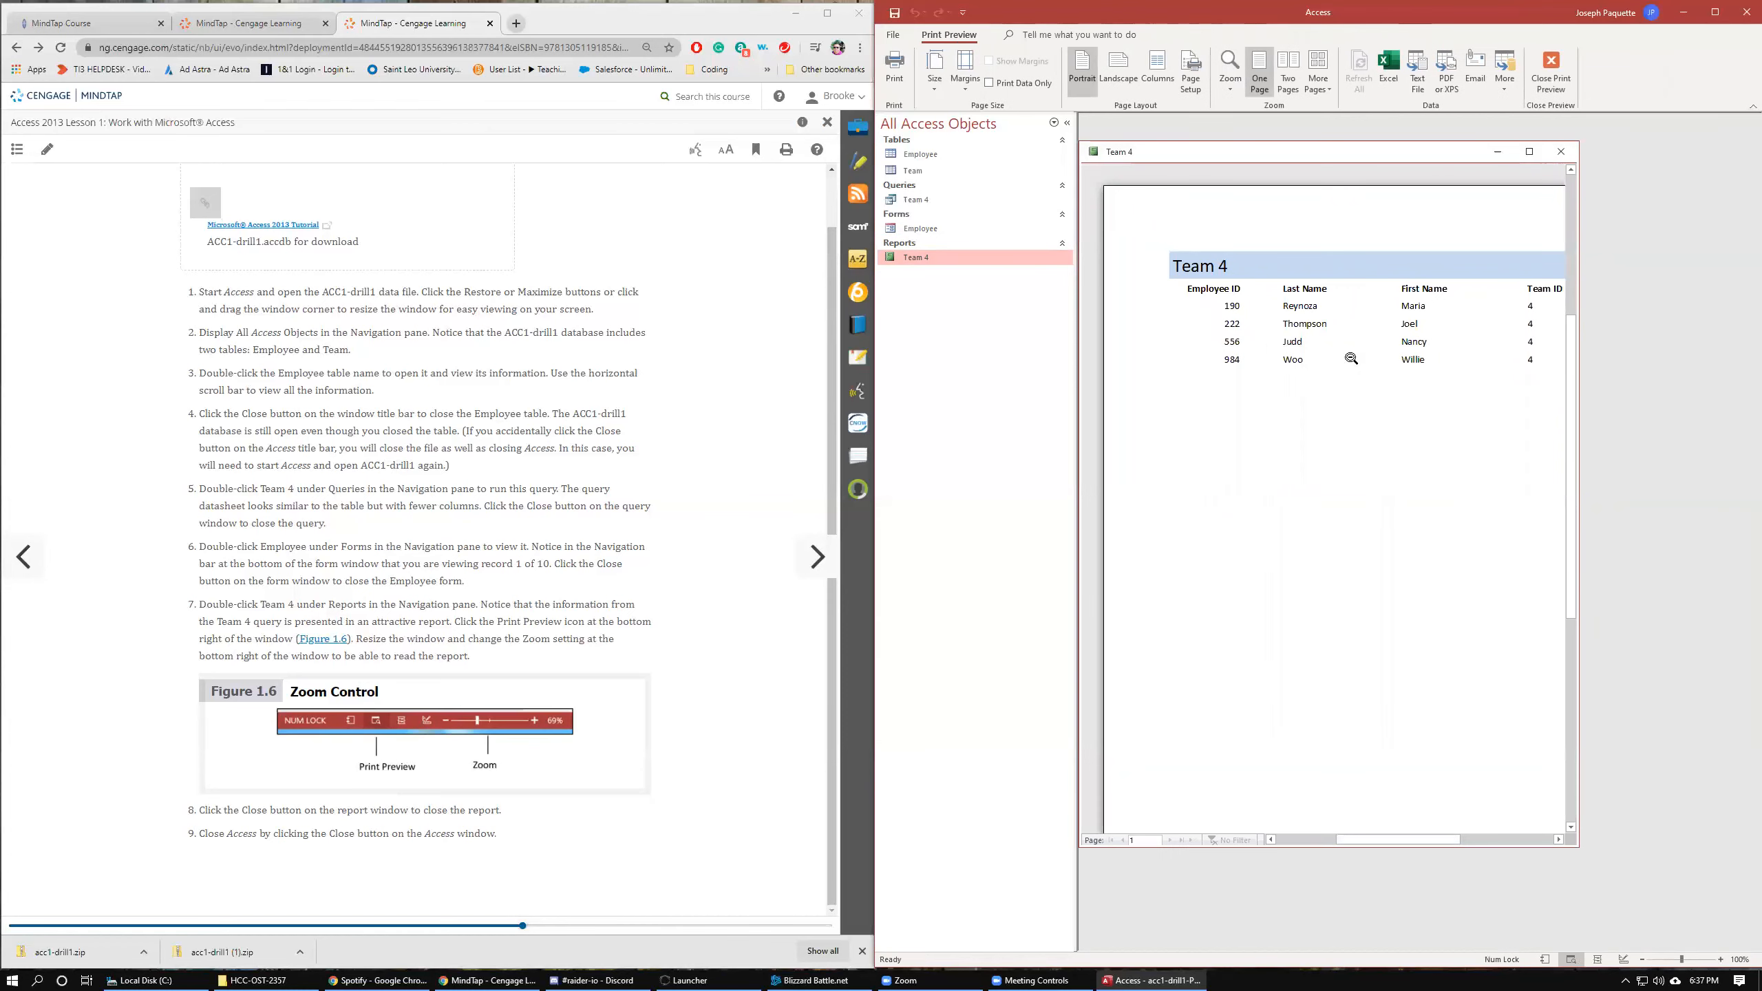
mouse_move(1375, 844)
left_mouse_down()
mouse_move(1432, 841)
mouse_move(1391, 856)
left_mouse_up()
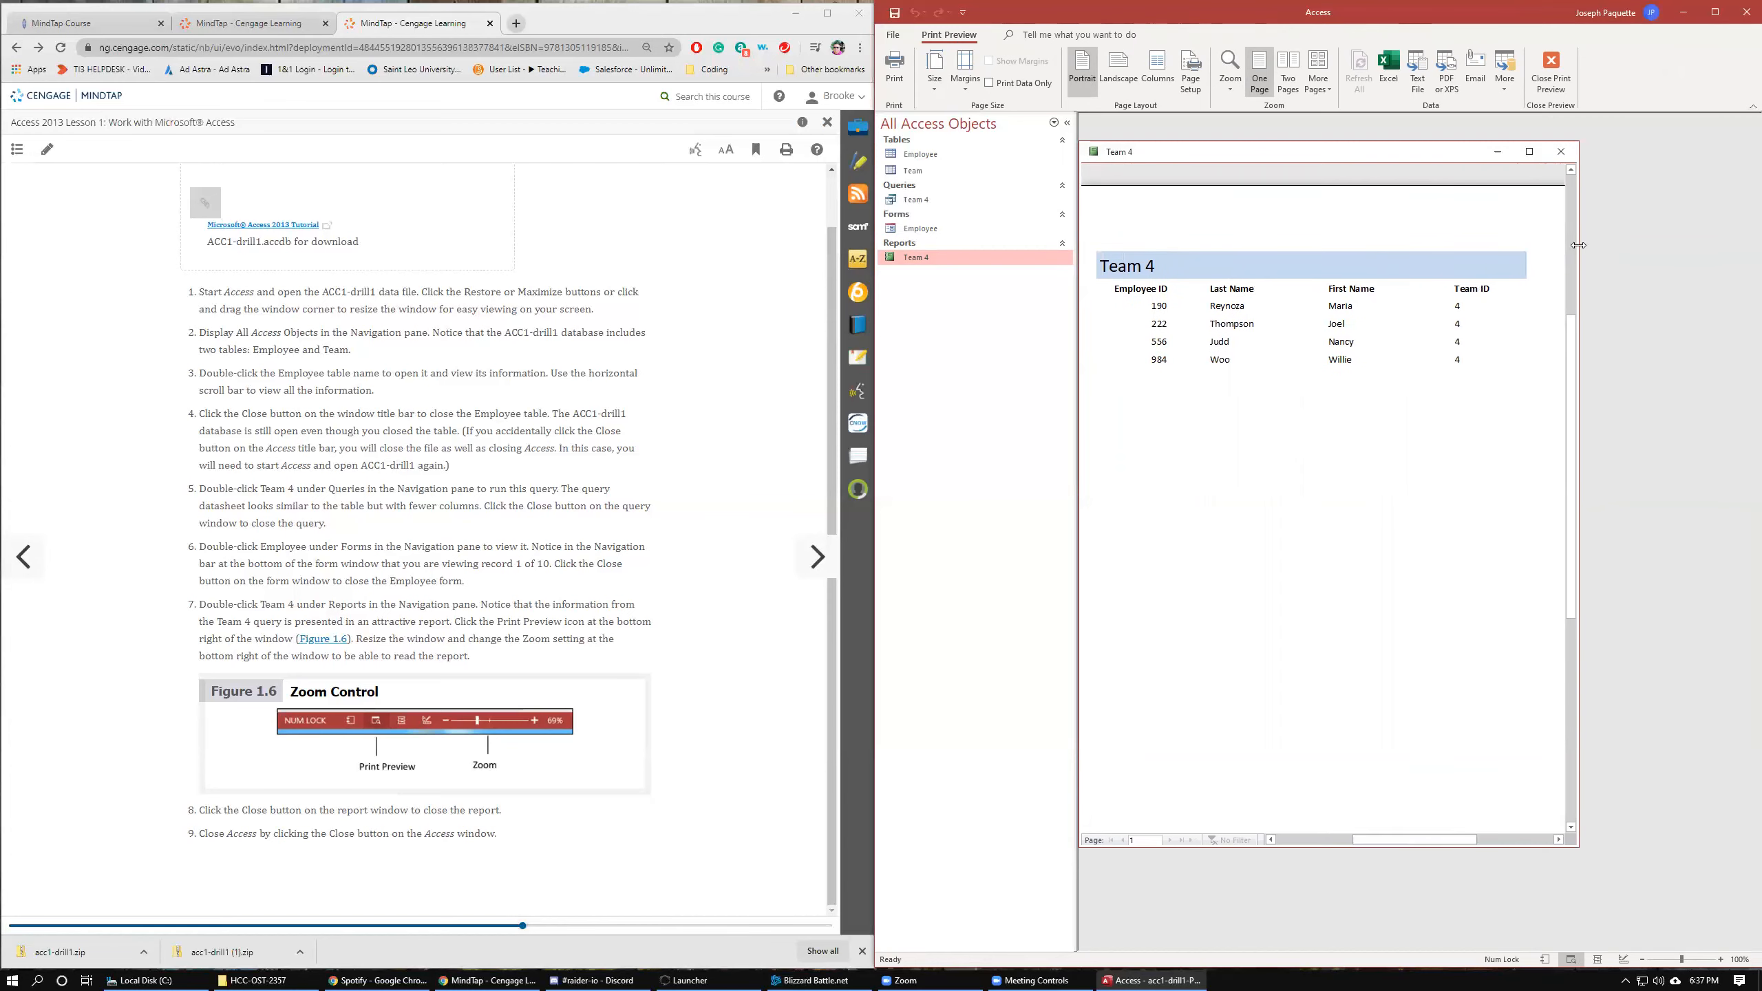
left_click_drag(1578, 245, 1737, 254)
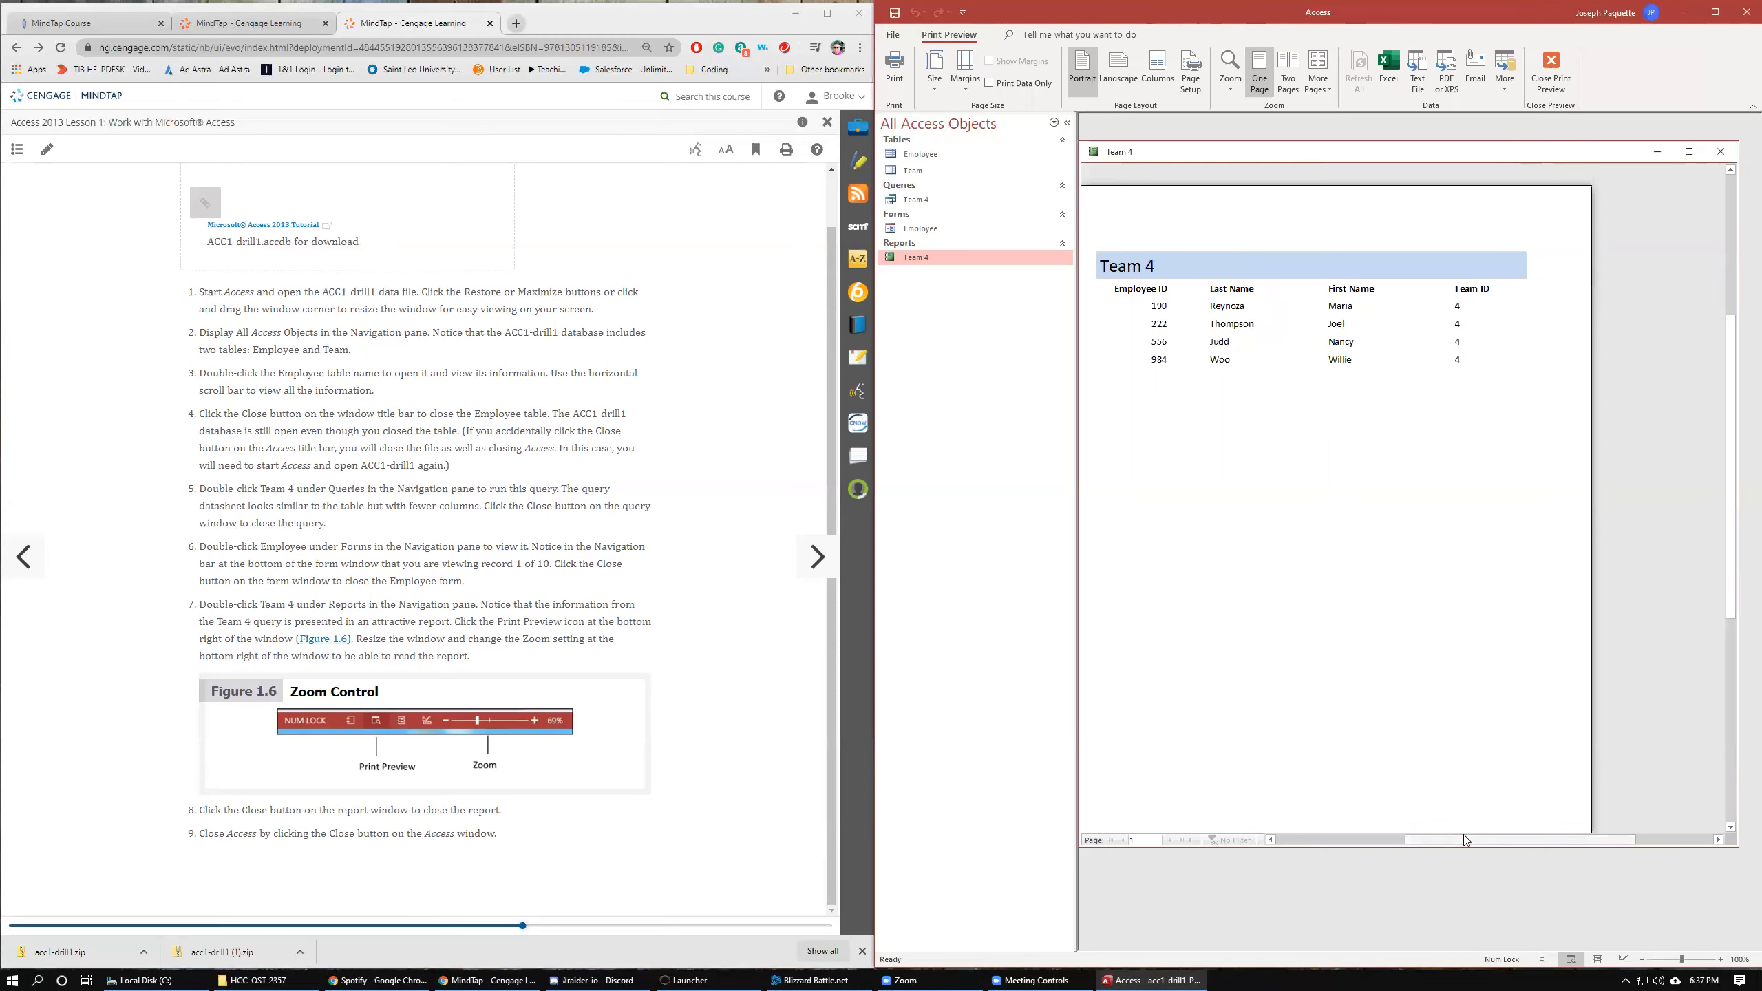
left_click_drag(1454, 843, 1424, 849)
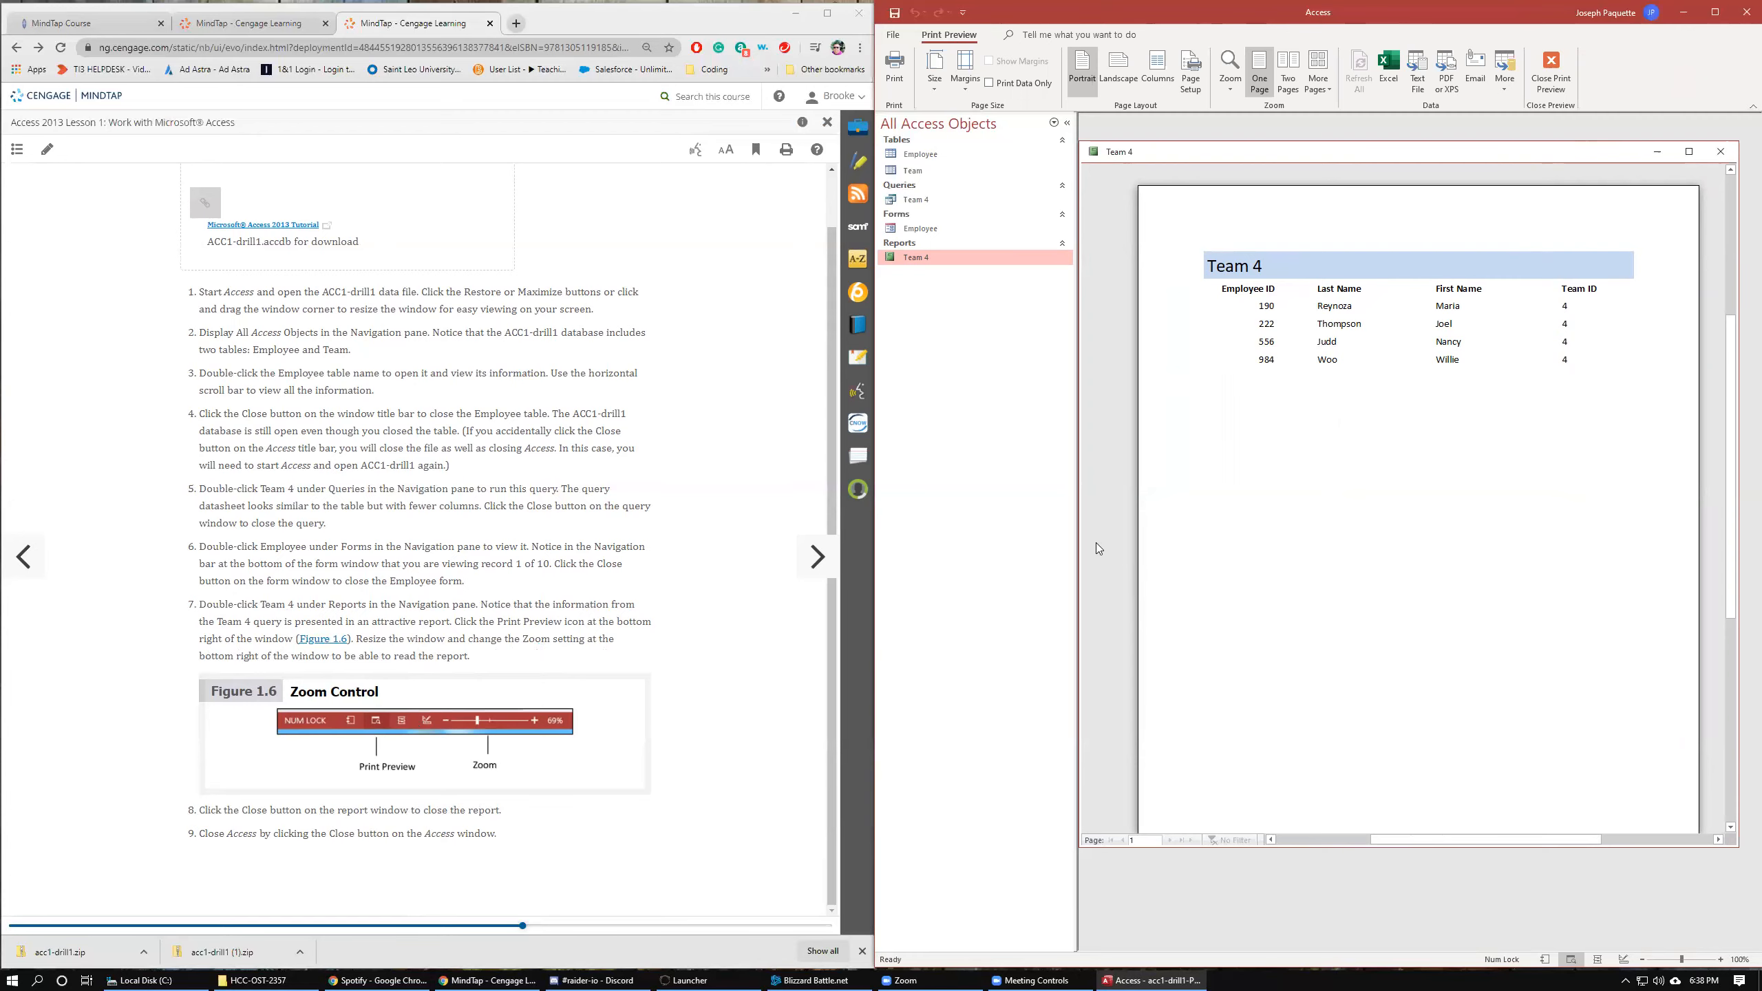
left_click(1721, 151)
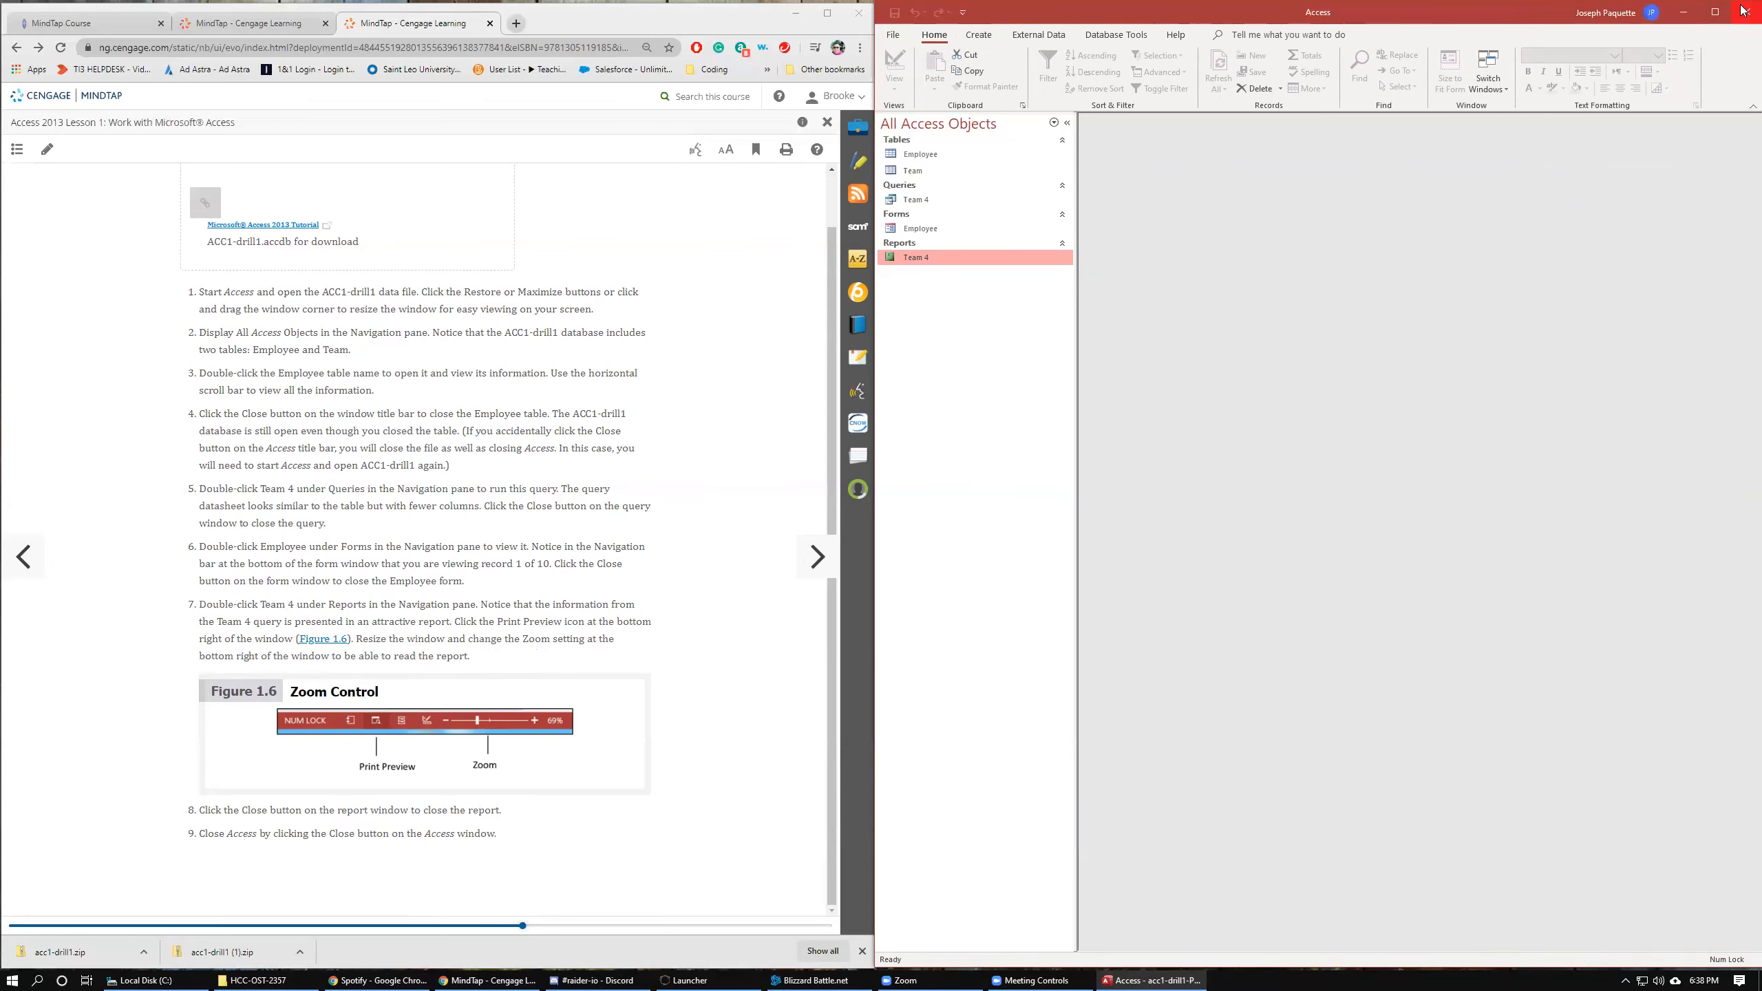
Close Access.
left_click(892, 35)
left_click(892, 39)
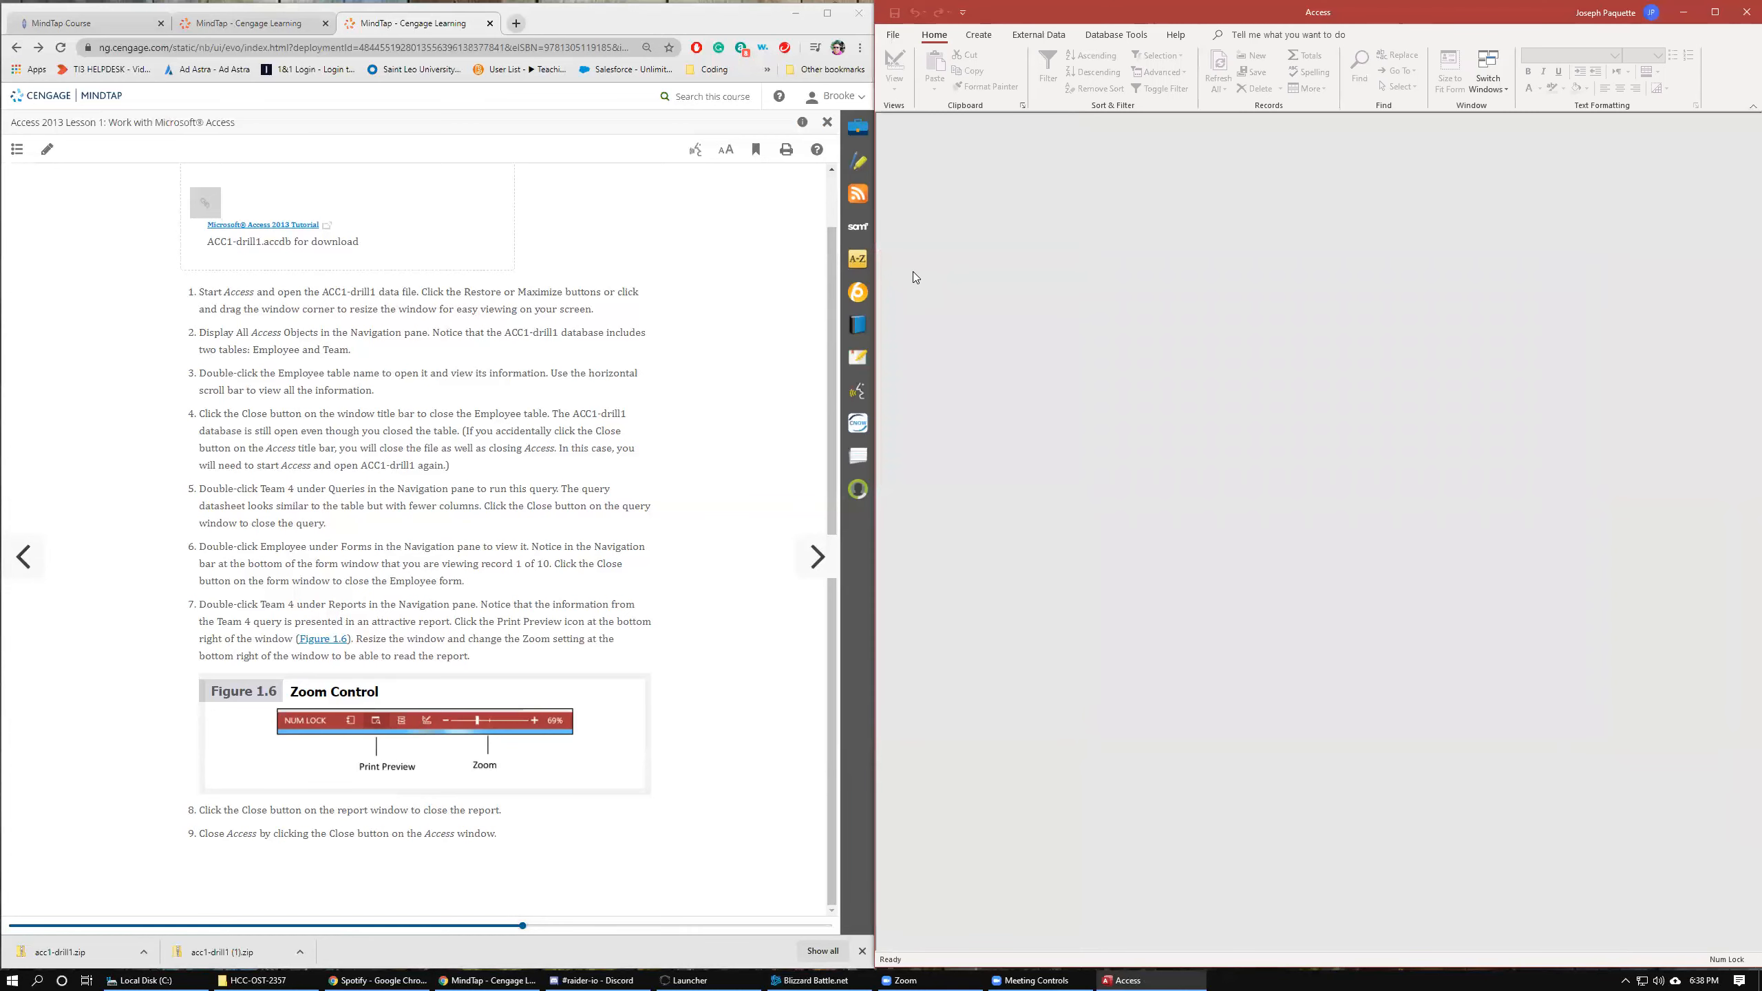
left_click(900, 36)
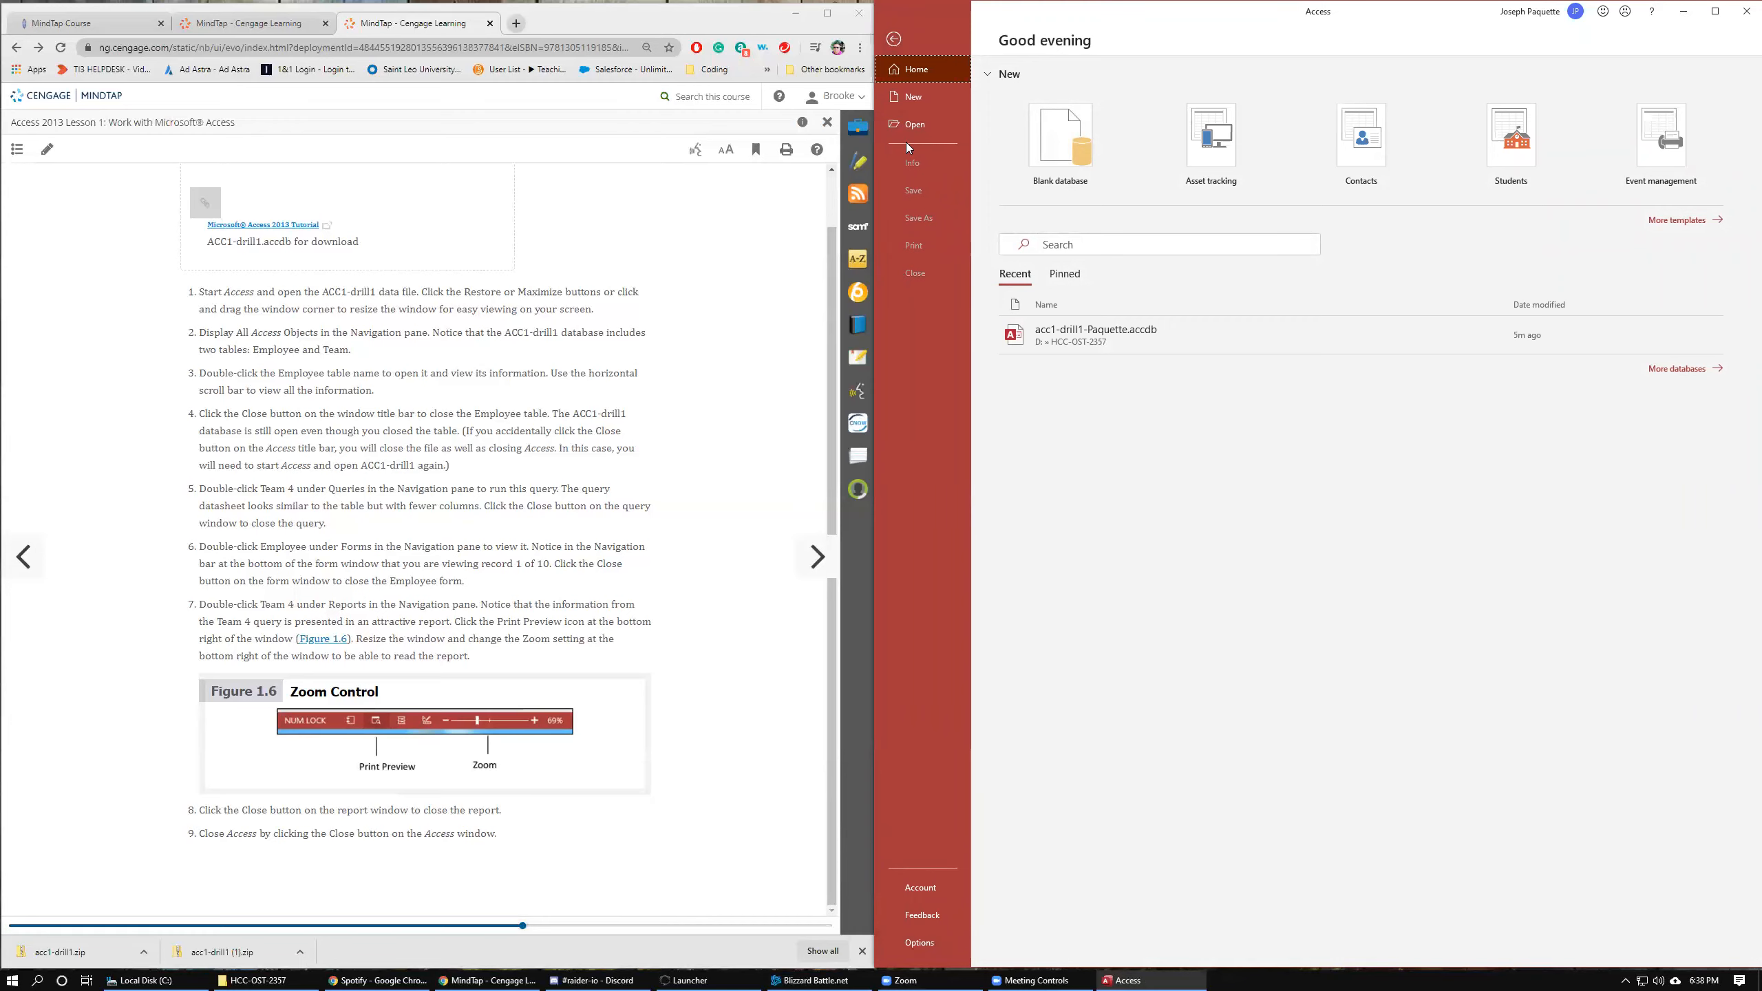
left_click(904, 46)
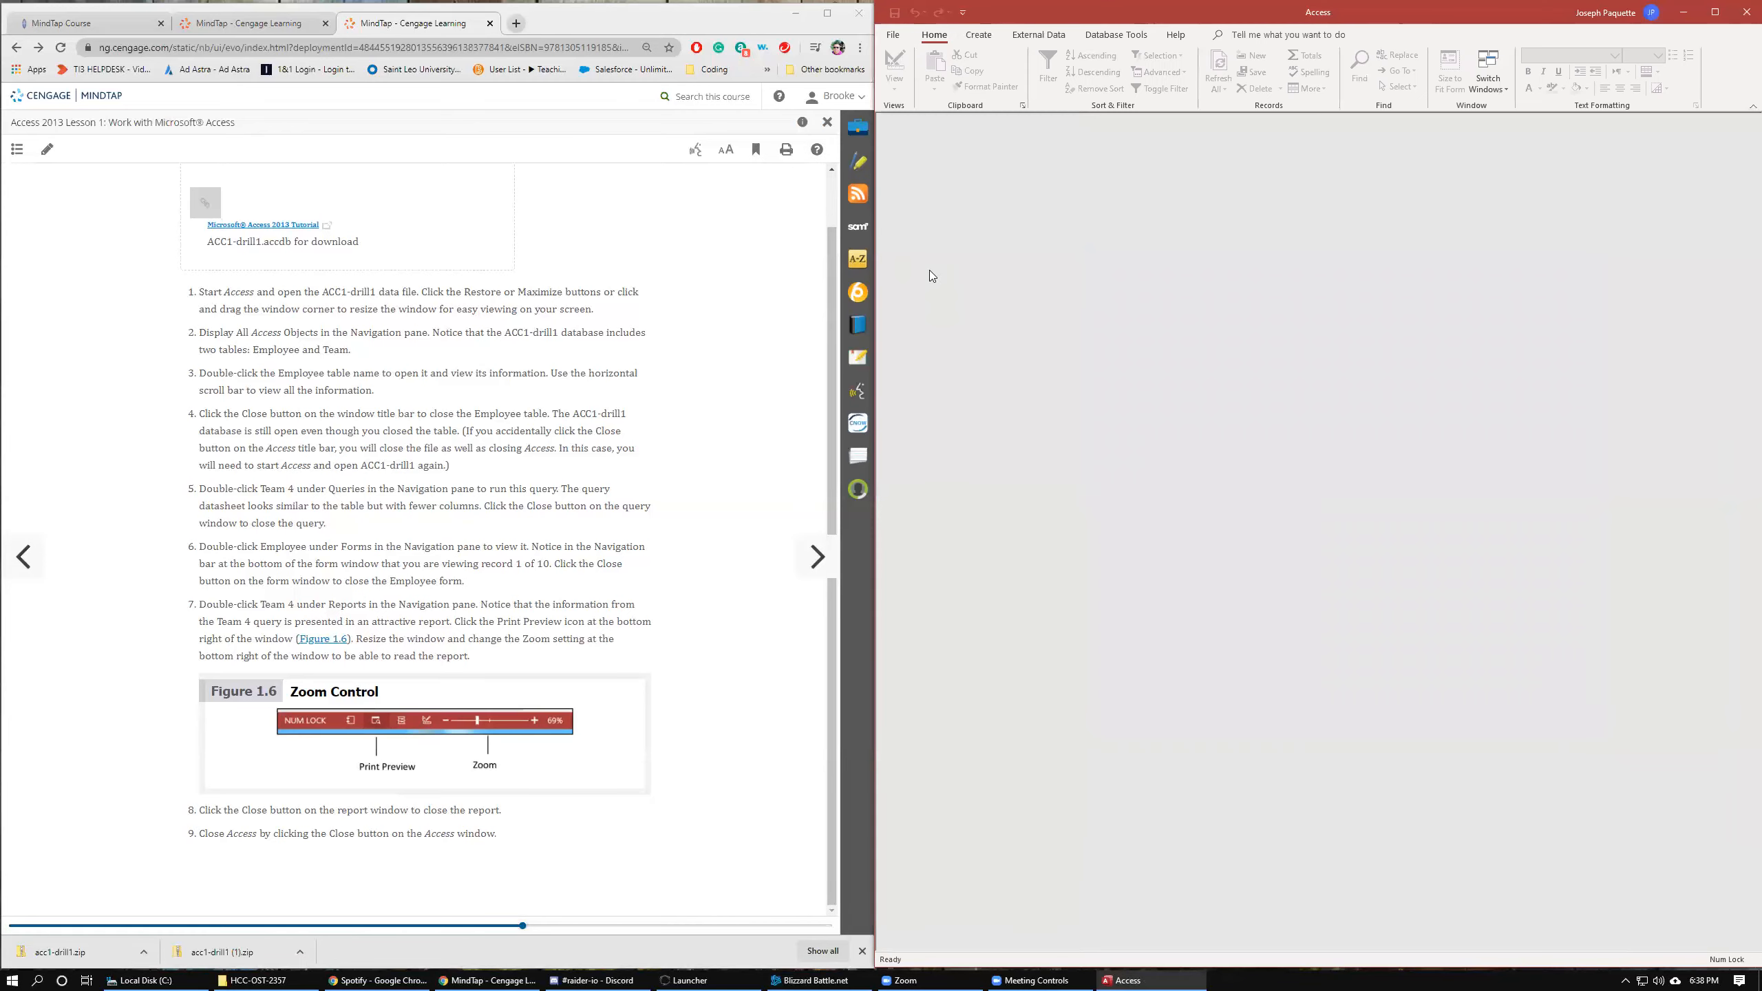
left_click(1744, 13)
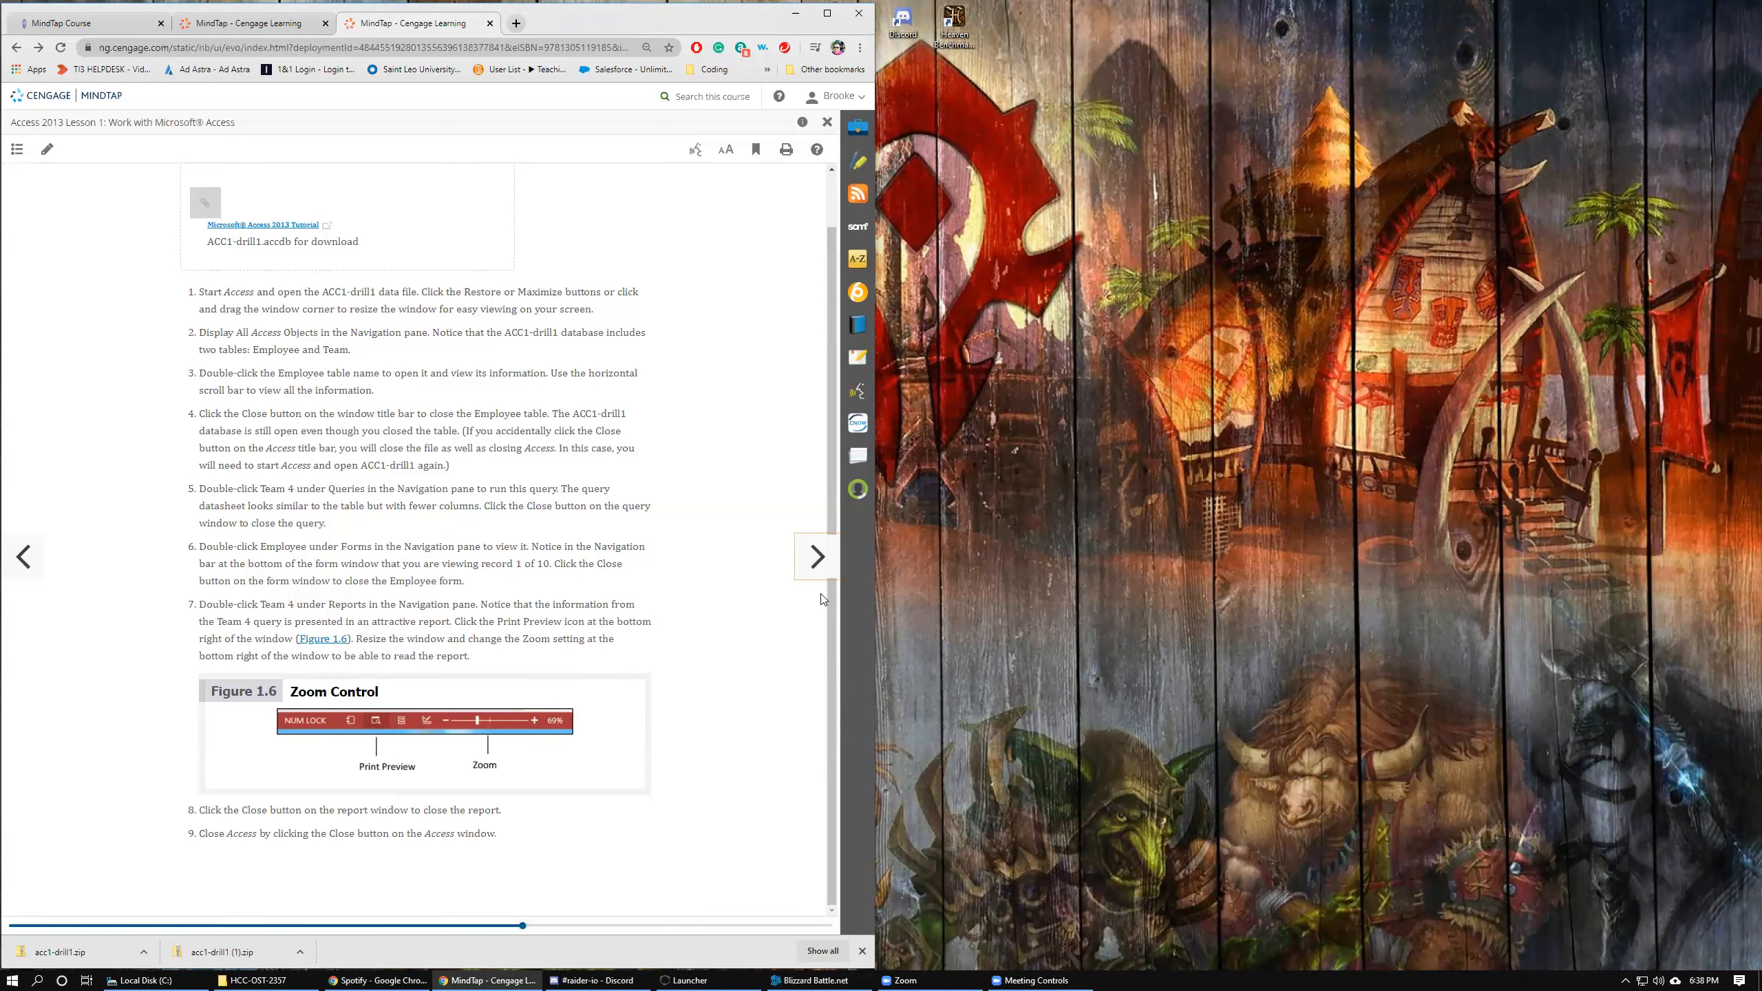
Page the lesson to section 1-8 Drill 2 and reopen the recent acc1-drill1-Paquette database in Access.
left_click(818, 560)
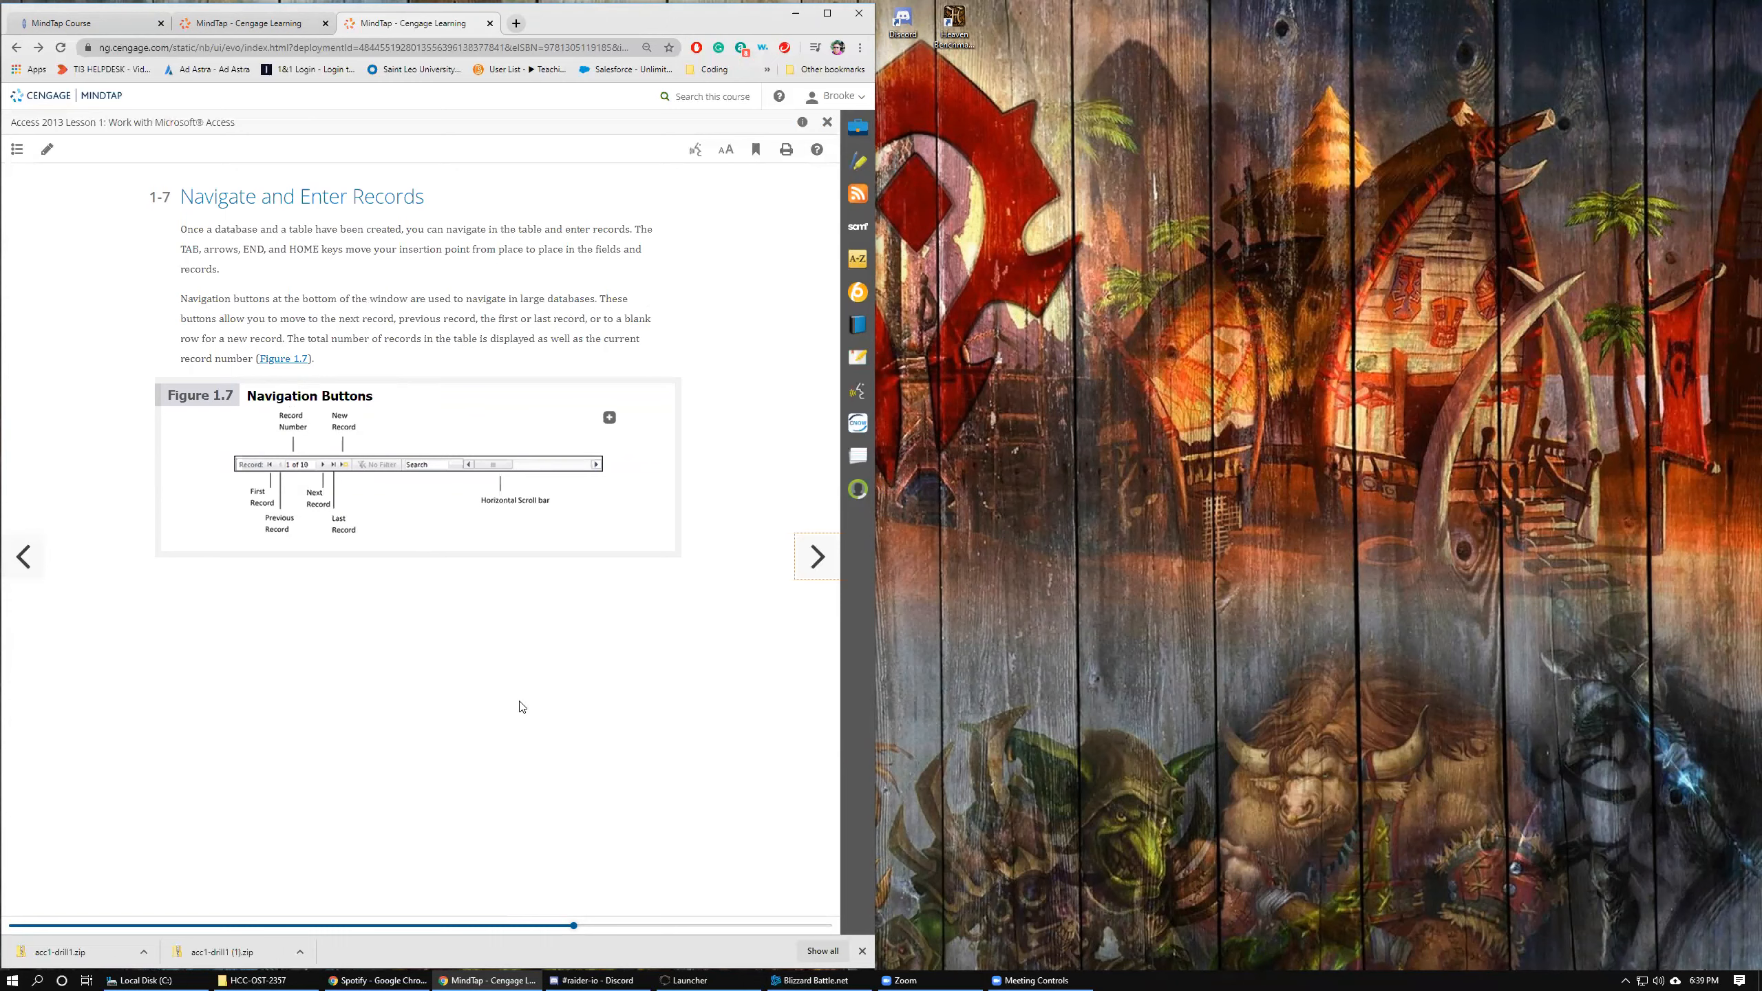
left_click(816, 561)
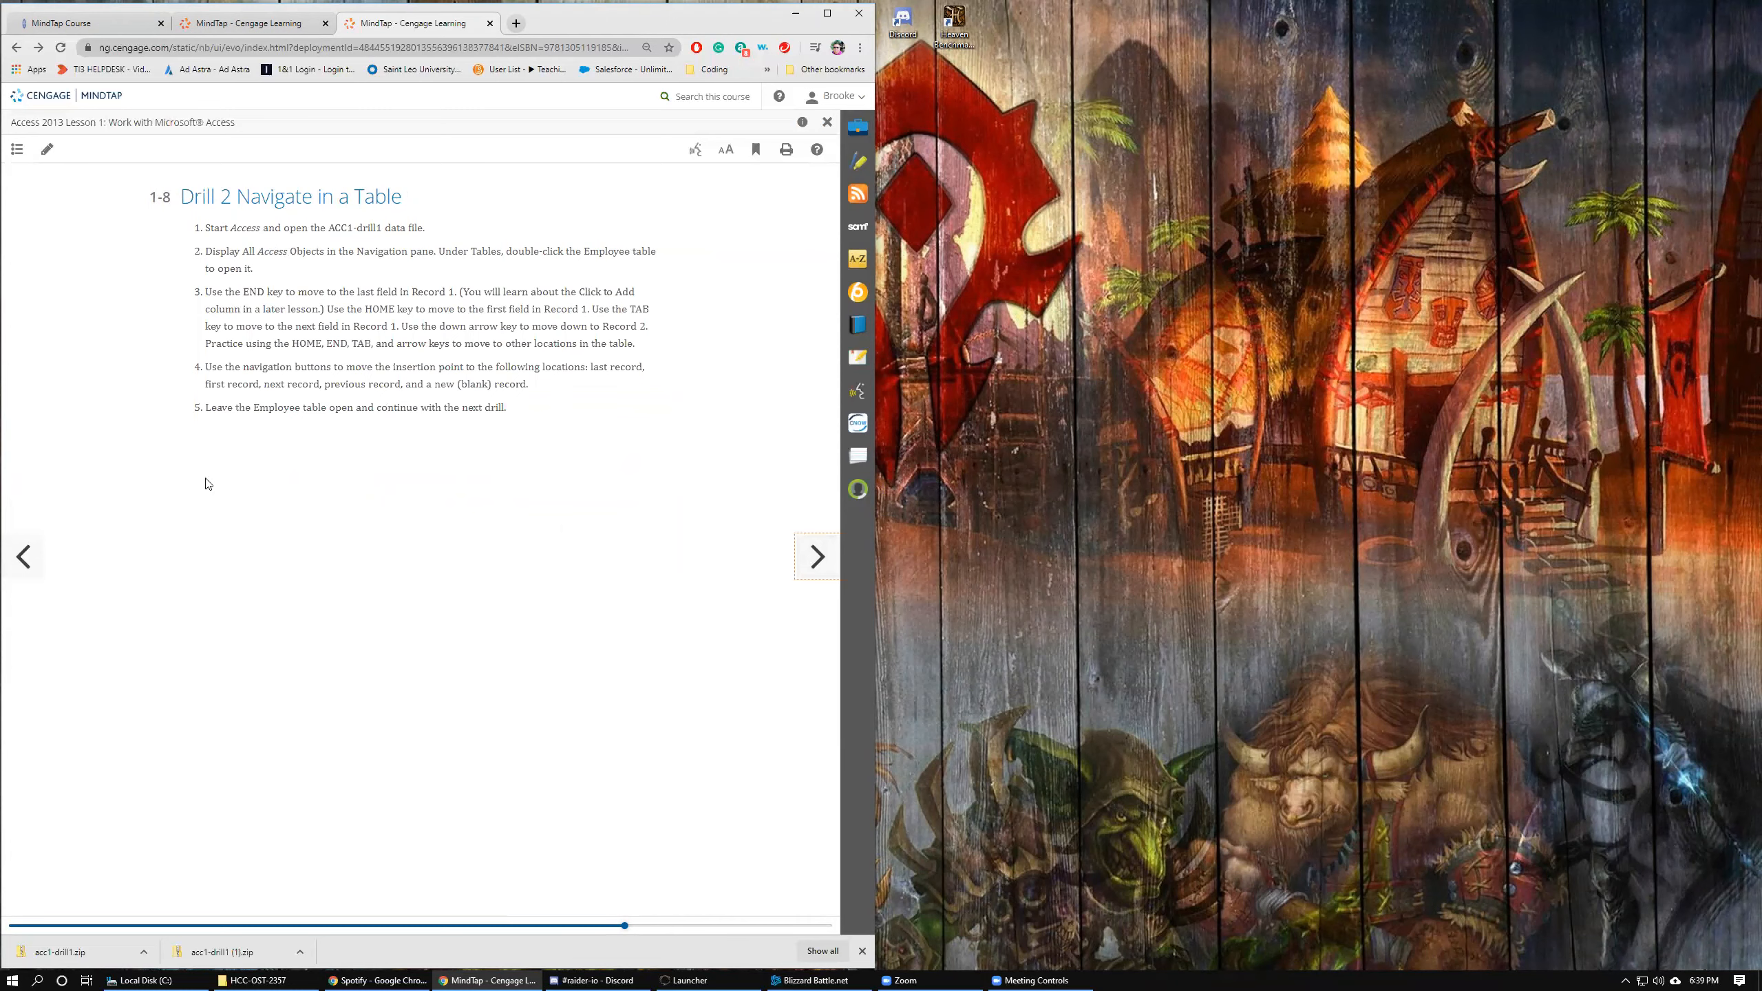
left_click(13, 978)
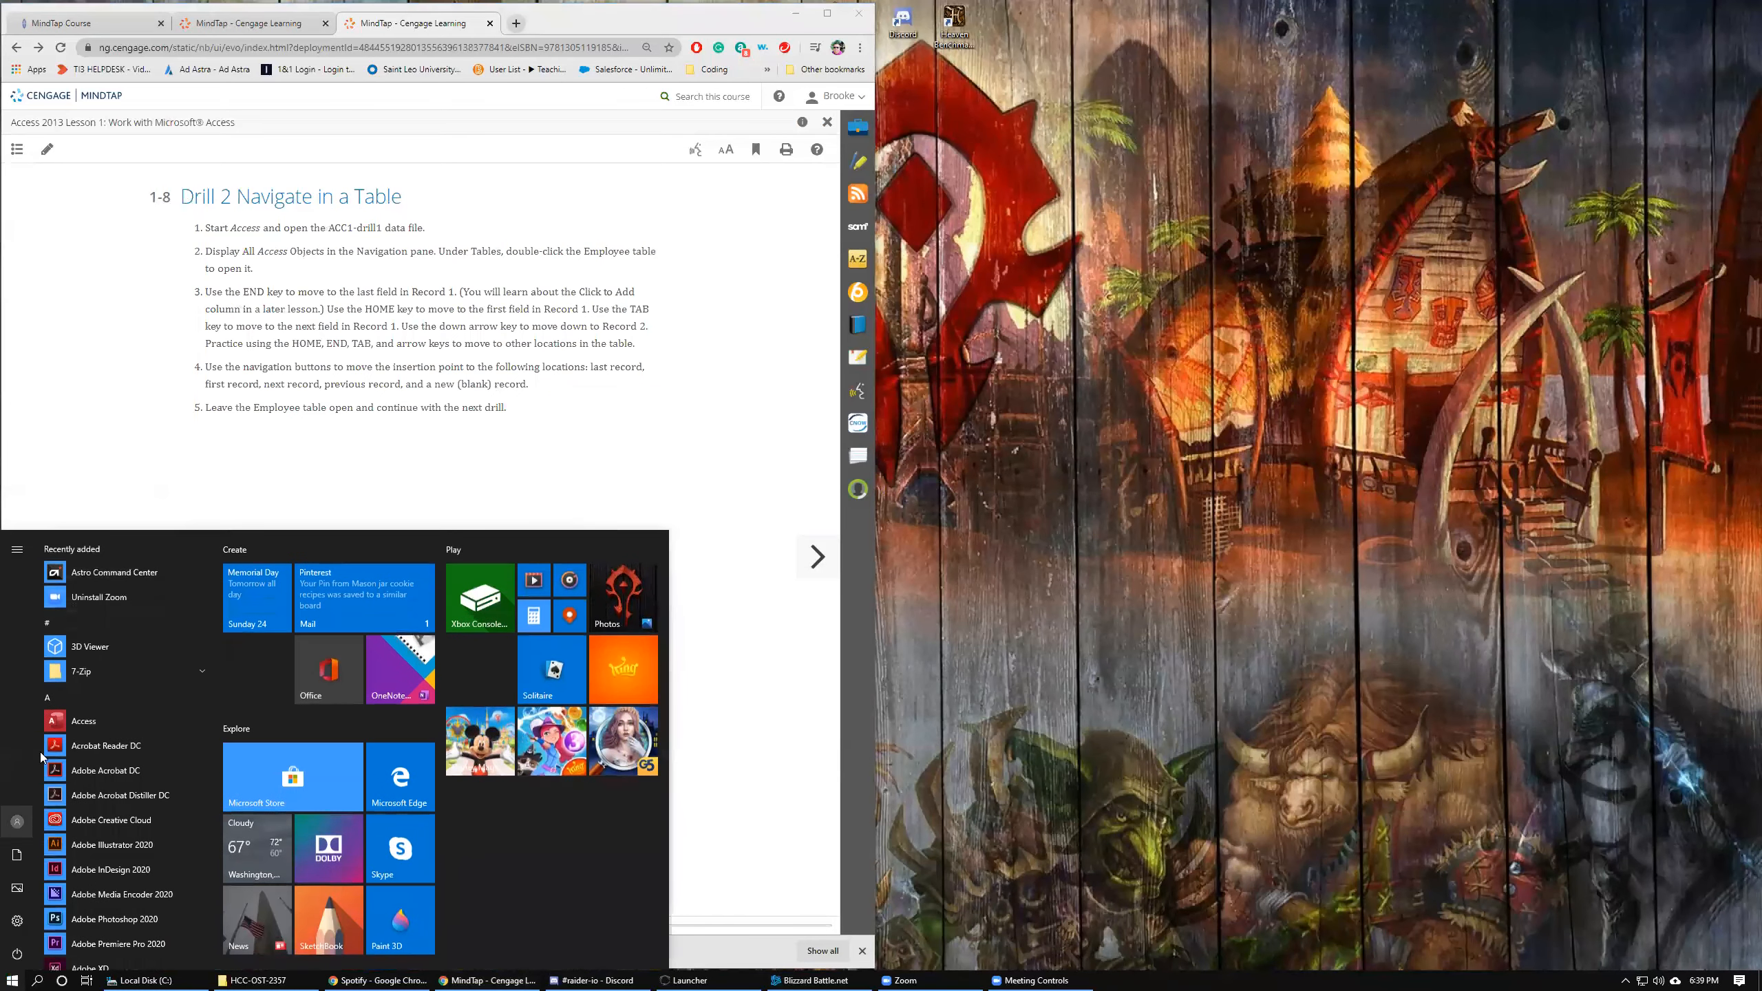
left_click(80, 717)
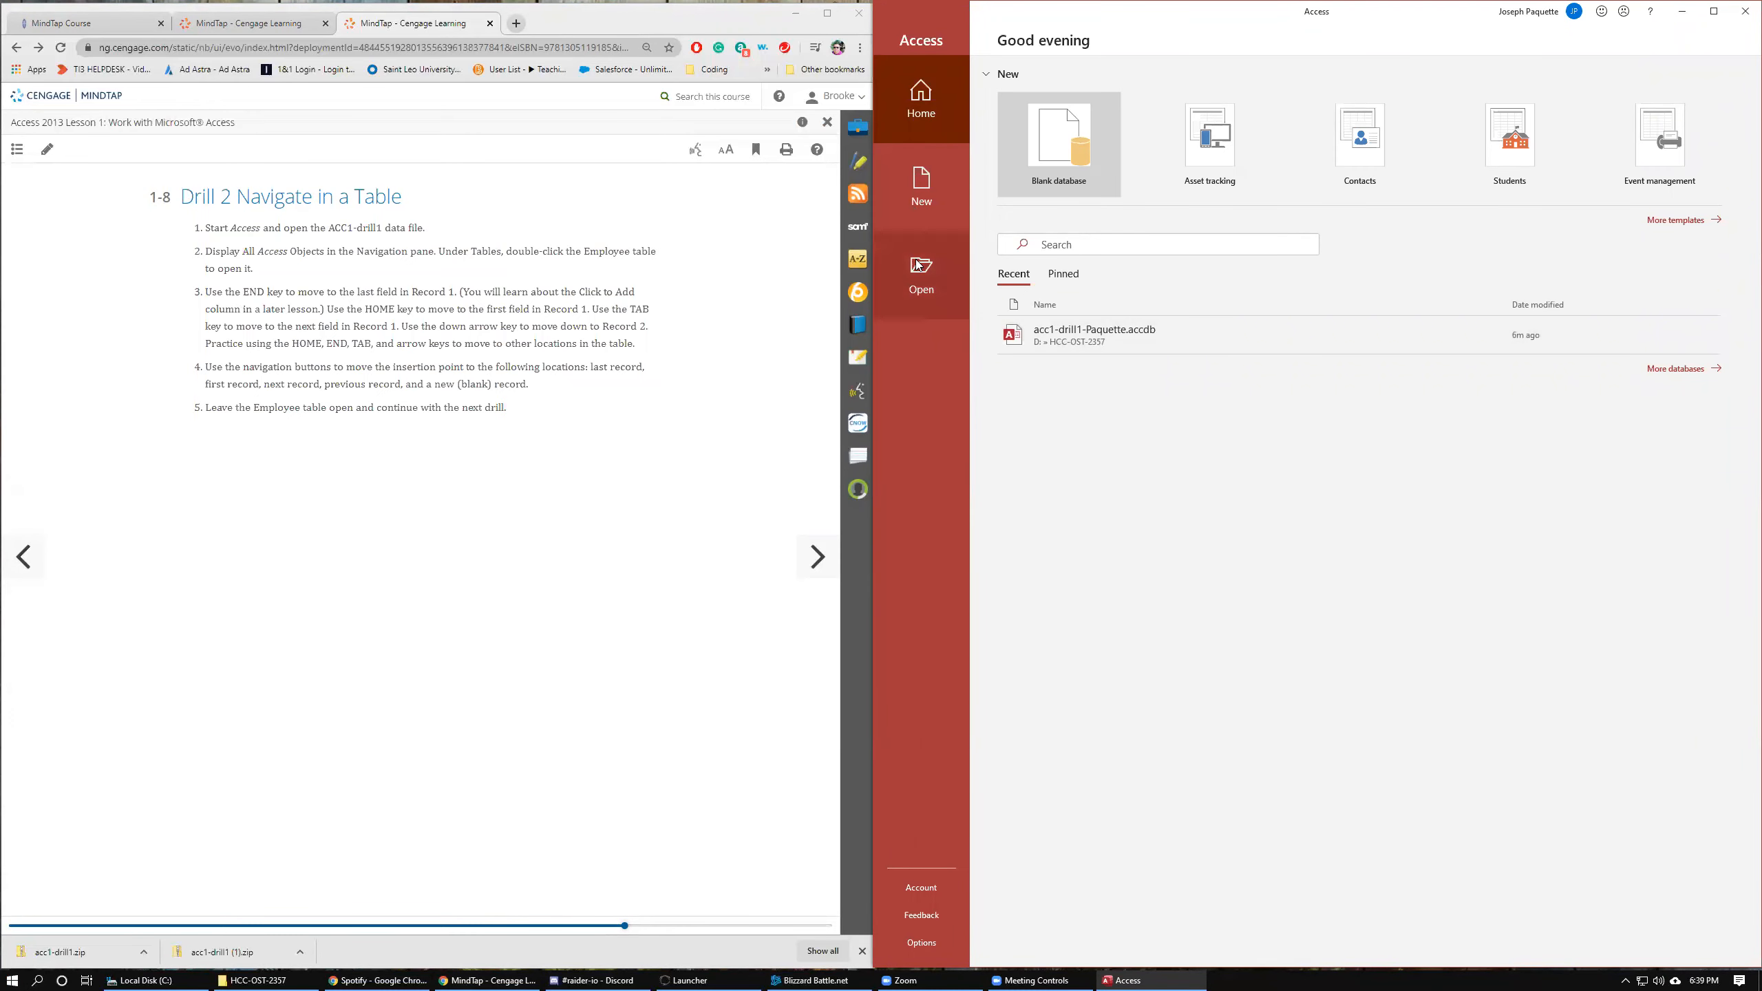
left_click(1087, 334)
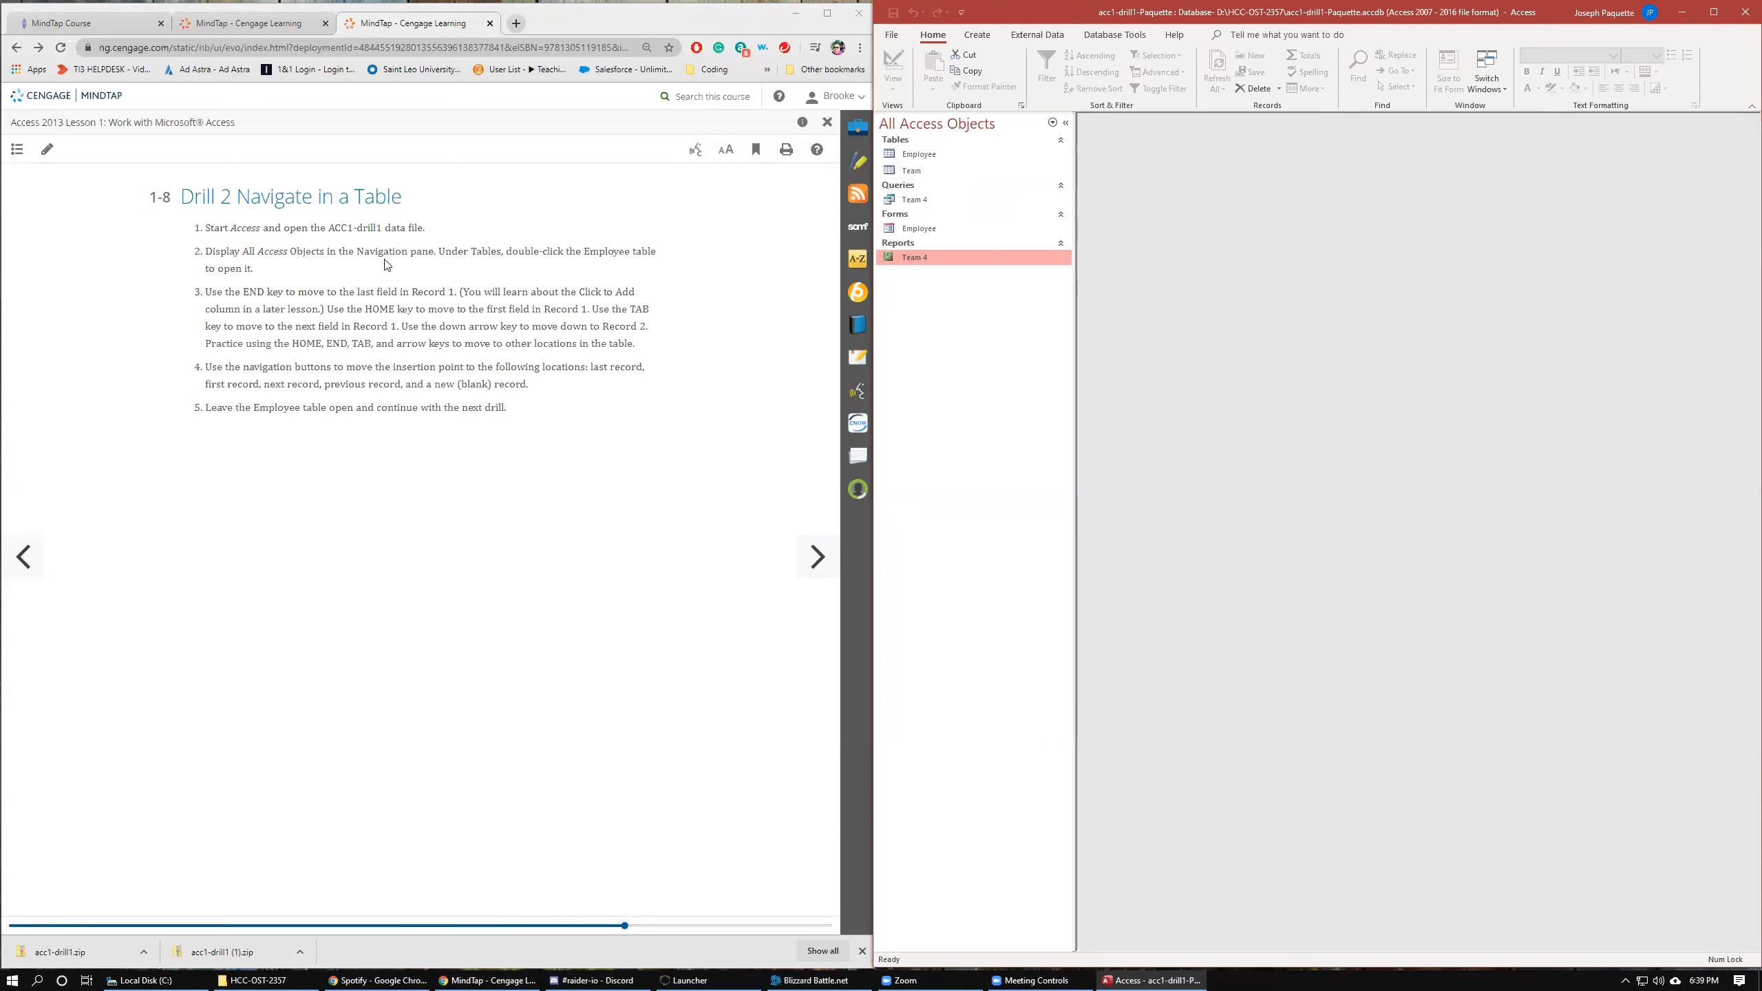
Open the Employee table and jump between the first and last fields of Record 1, then move to Record 2.
double_click(955, 156)
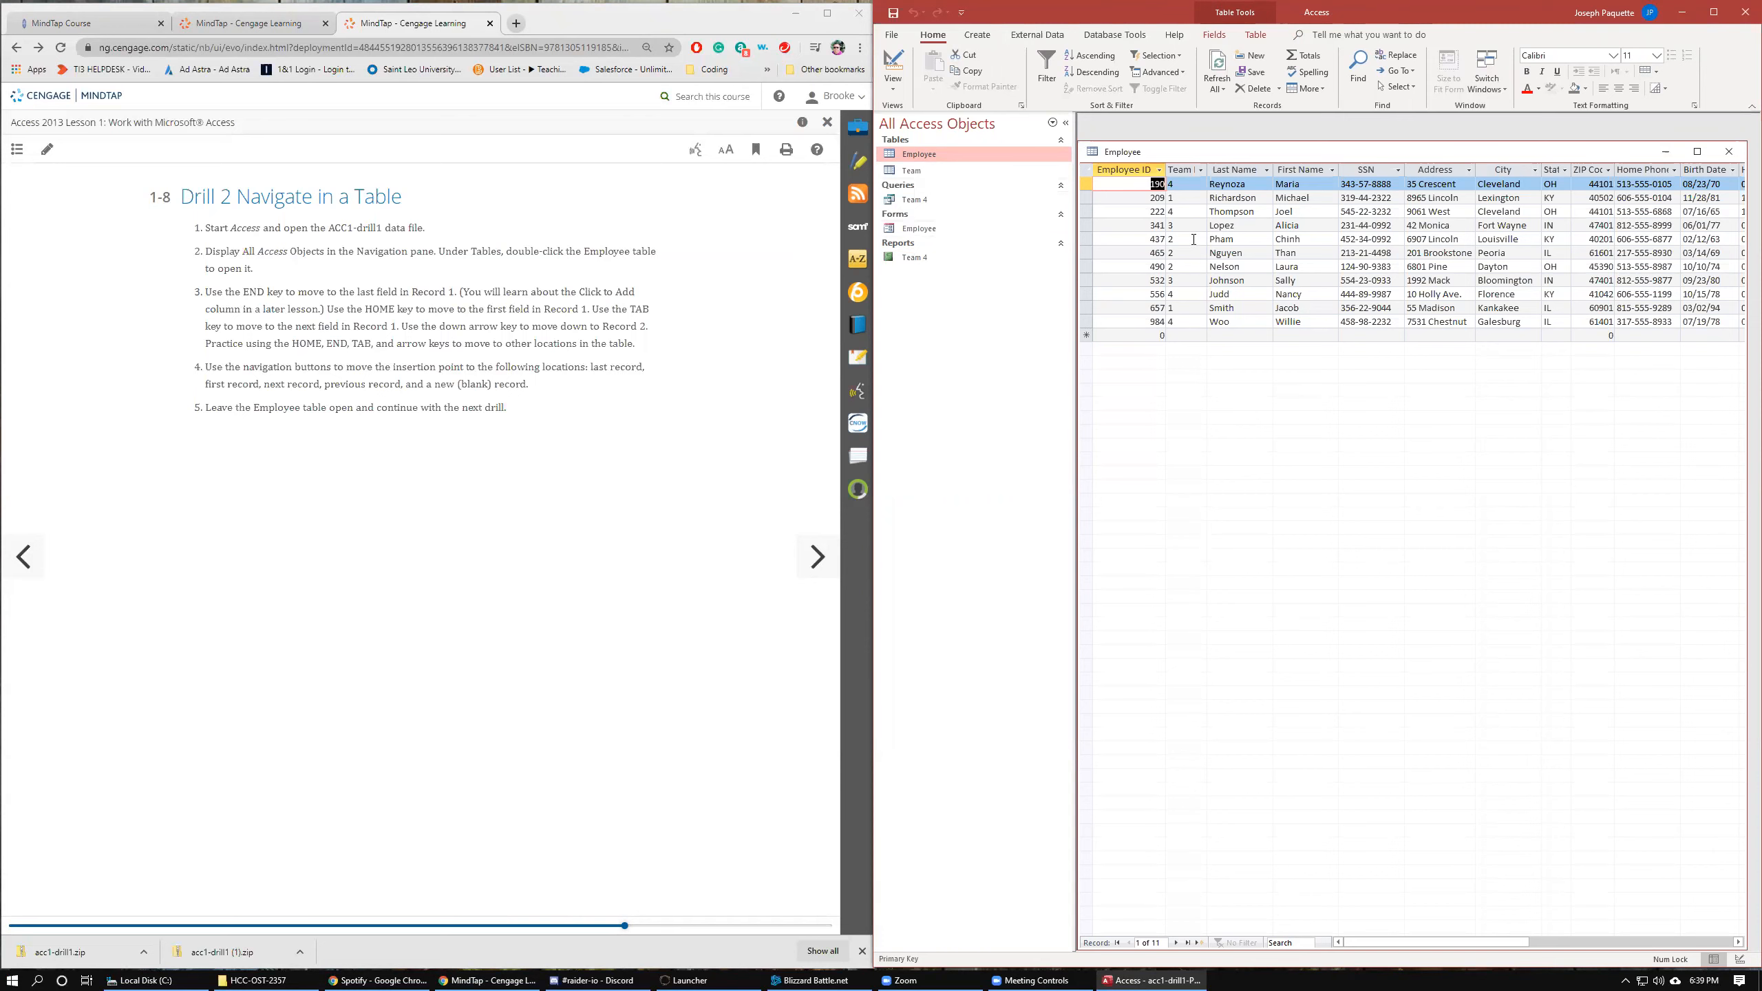
key("End")
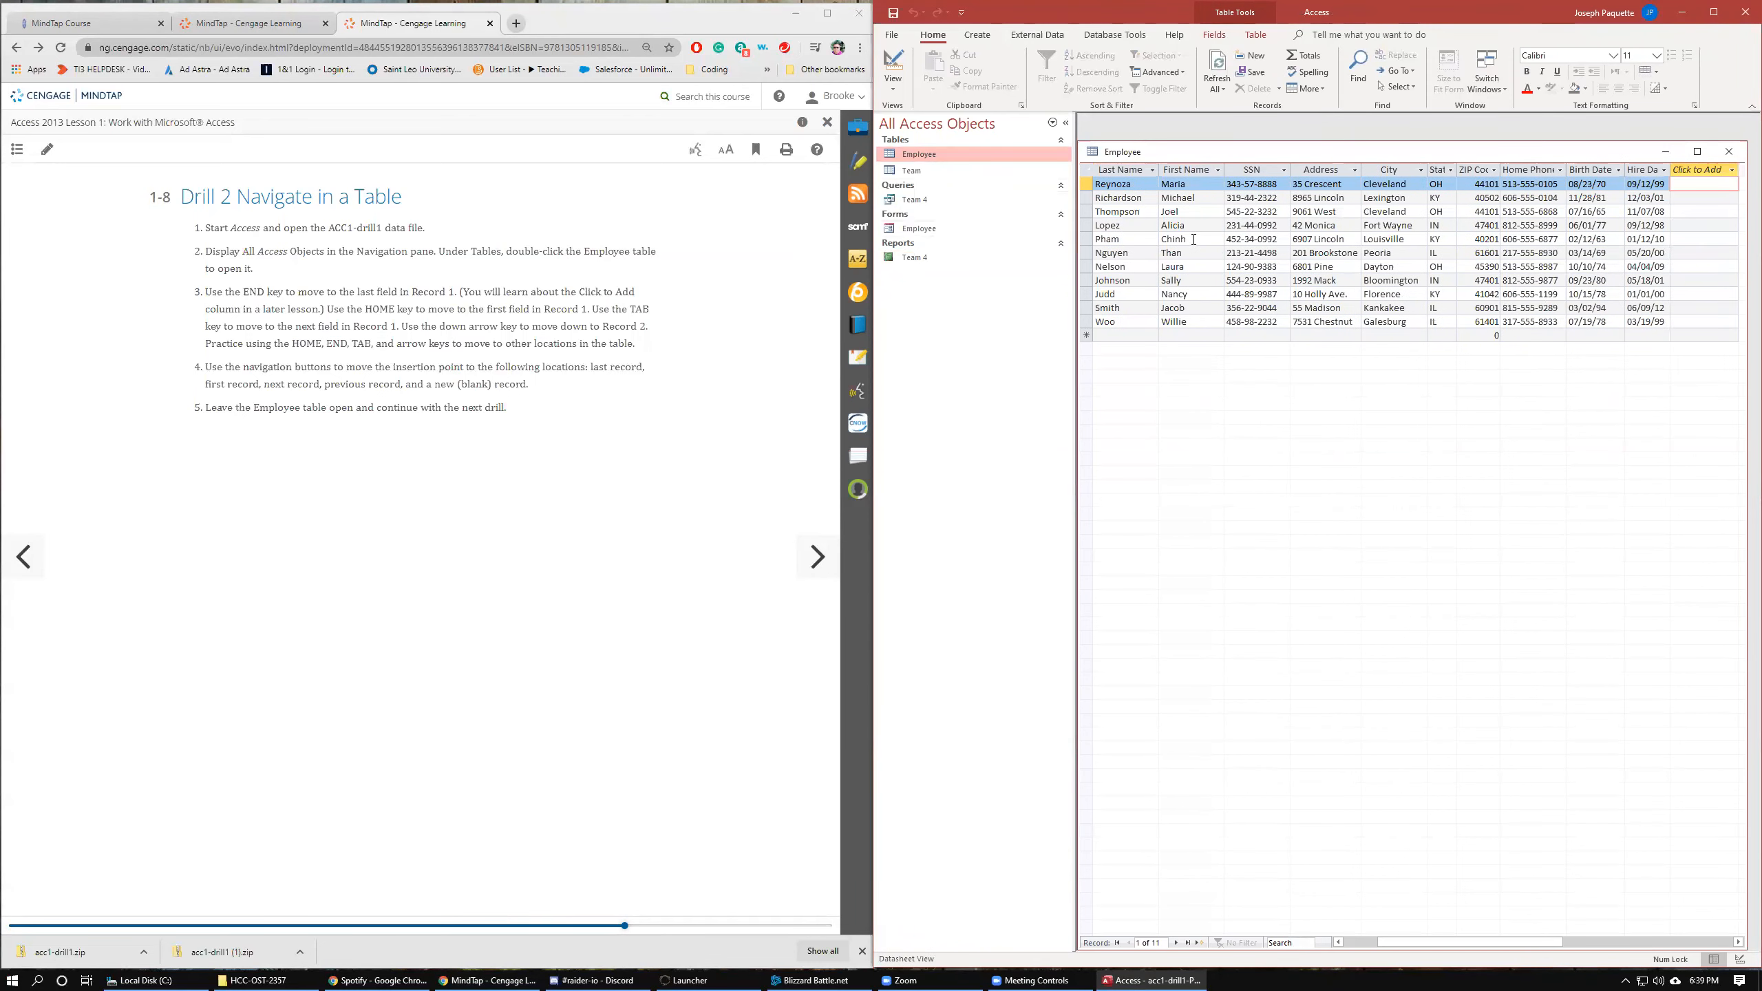
key("Home")
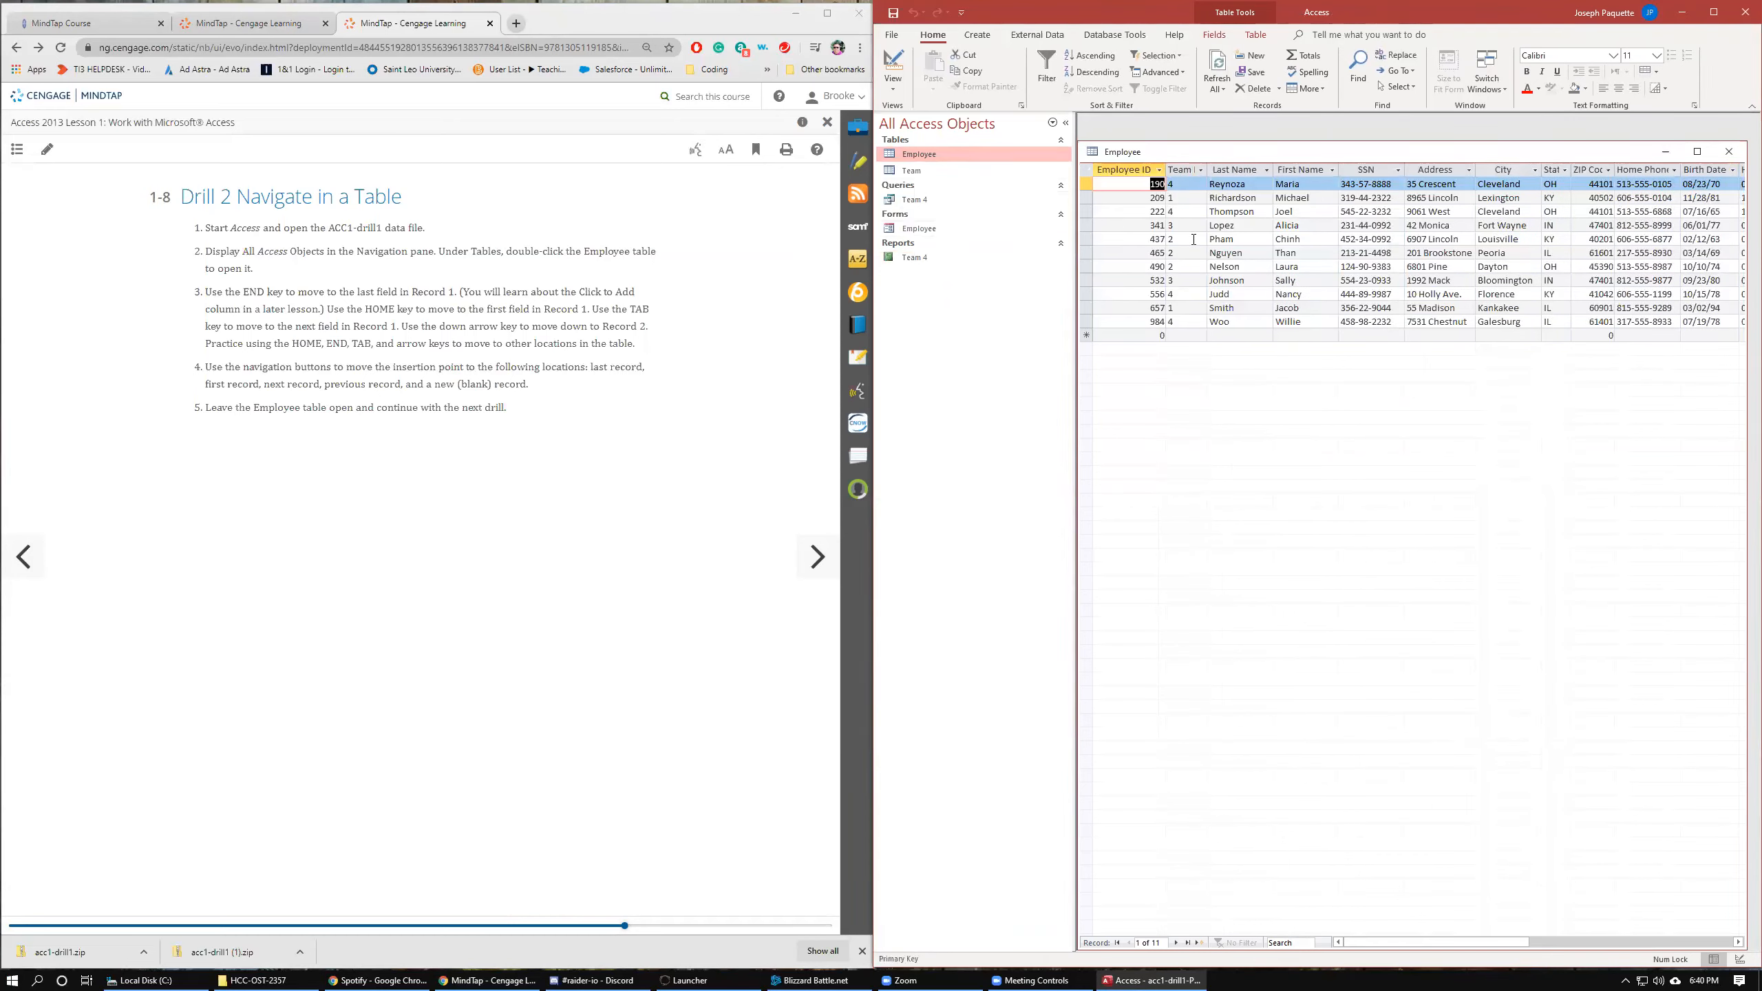
key("End")
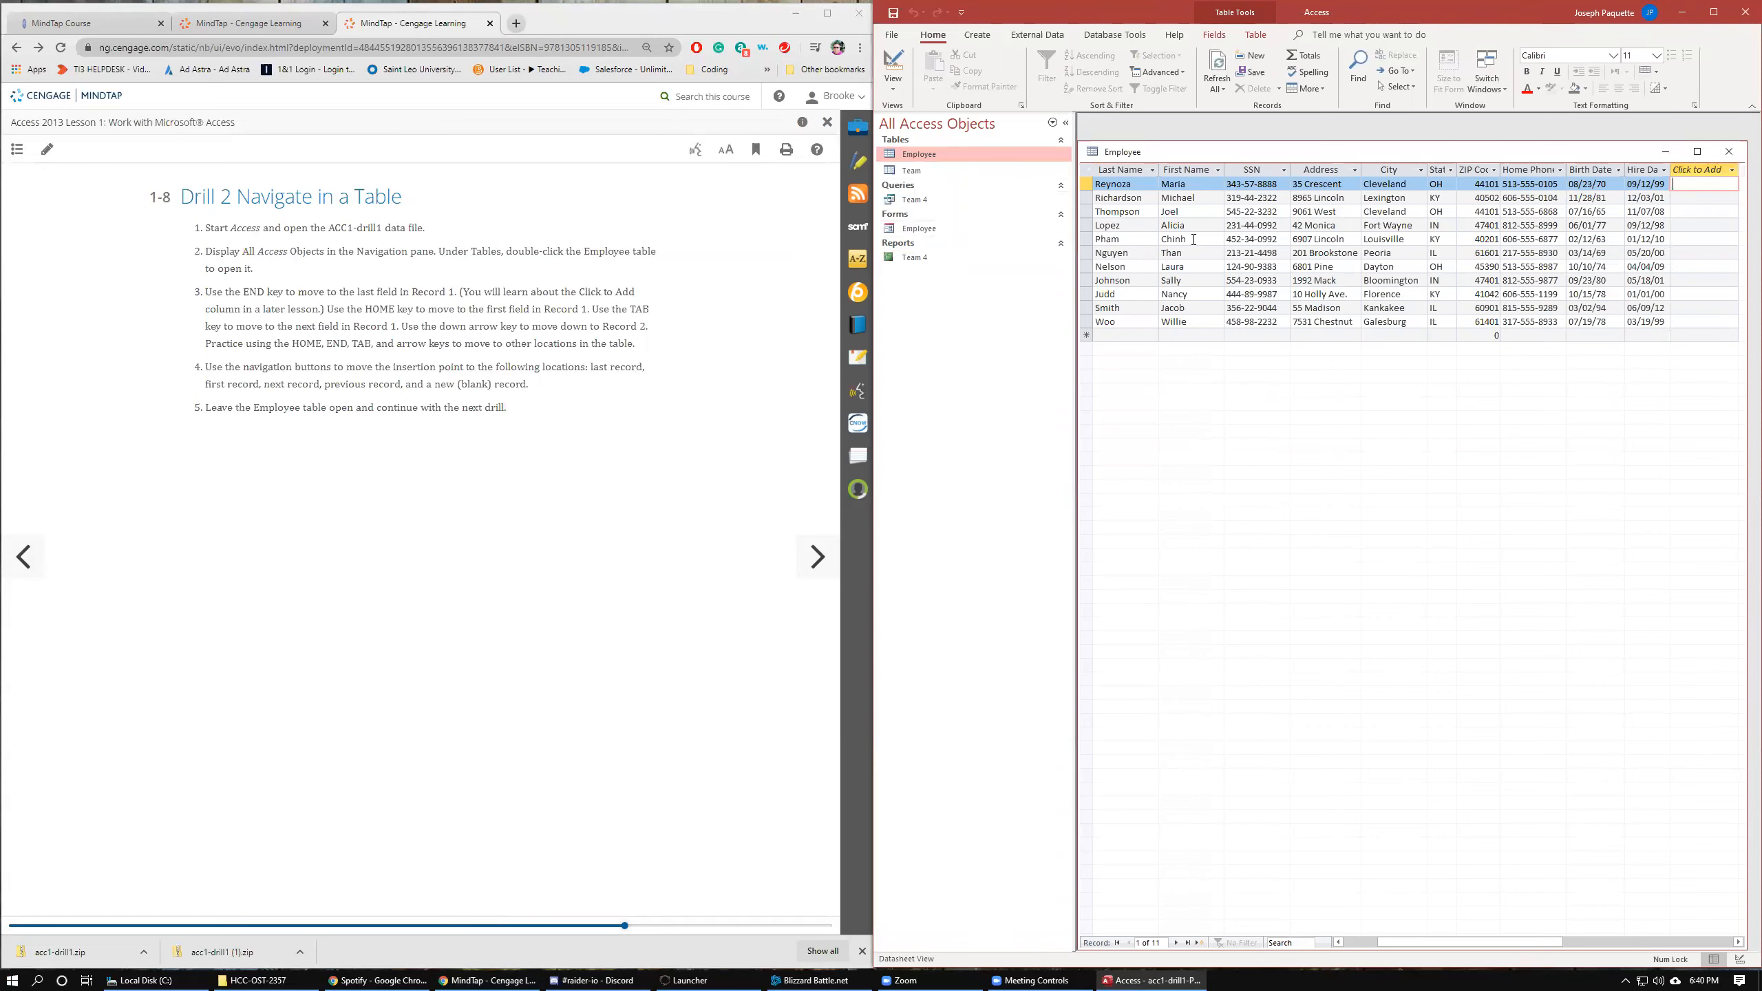
key("Home")
key("End")
key("Home")
key("End")
key("Down")
key("Home")
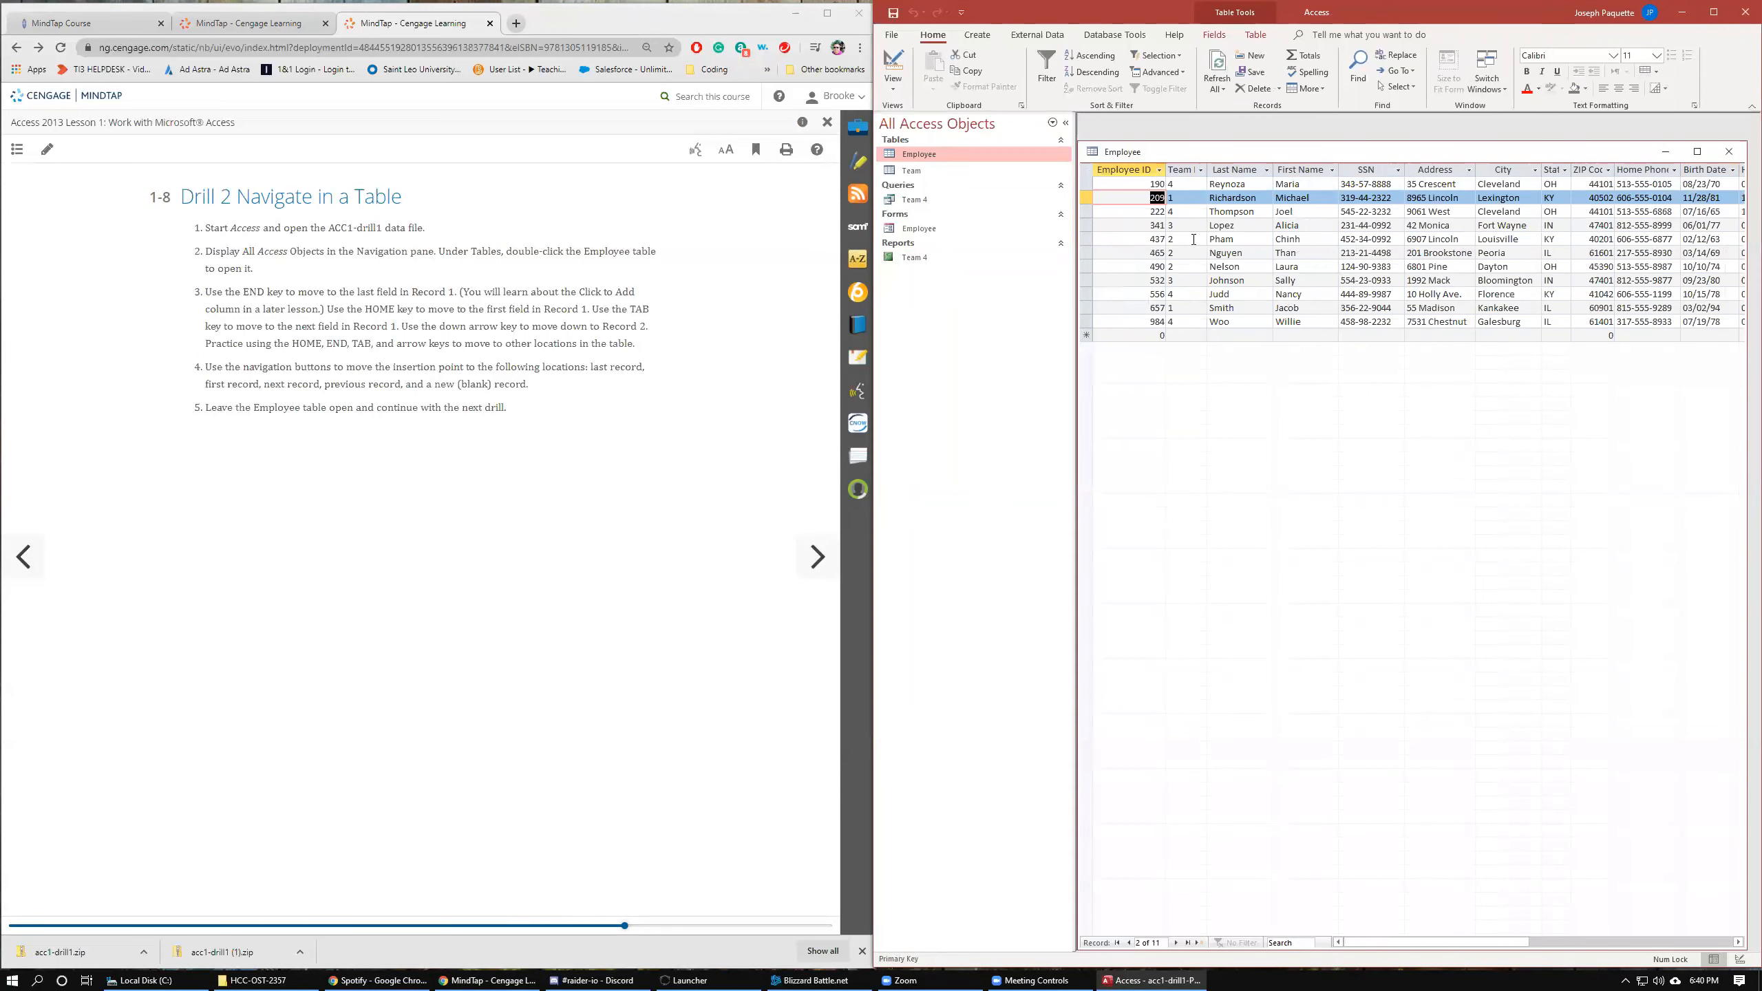
Move field by field across Records 2 and 3, and up and down between records in the Employee table.
key("Tab")
key("Tab")
key("Tab")
key("Tab")
key("Tab")
key("Tab")
key("Tab")
key("Tab")
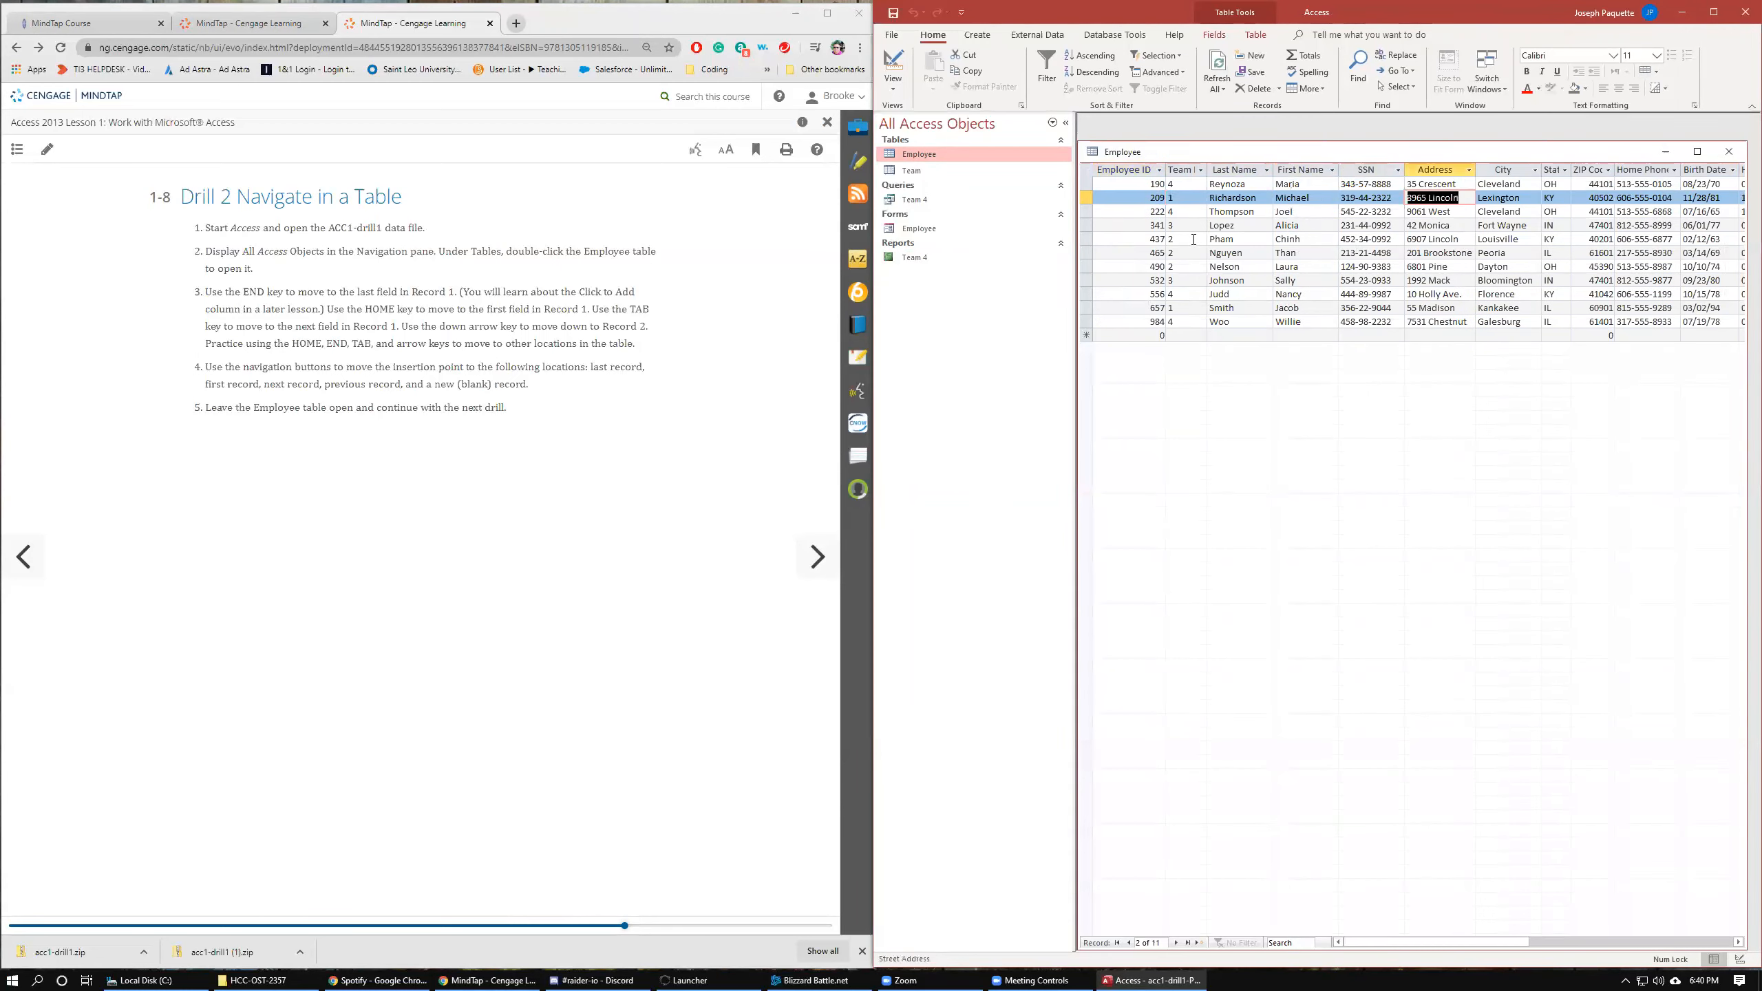
key("Tab")
key("Tab")
key("Tab")
key("Tab")
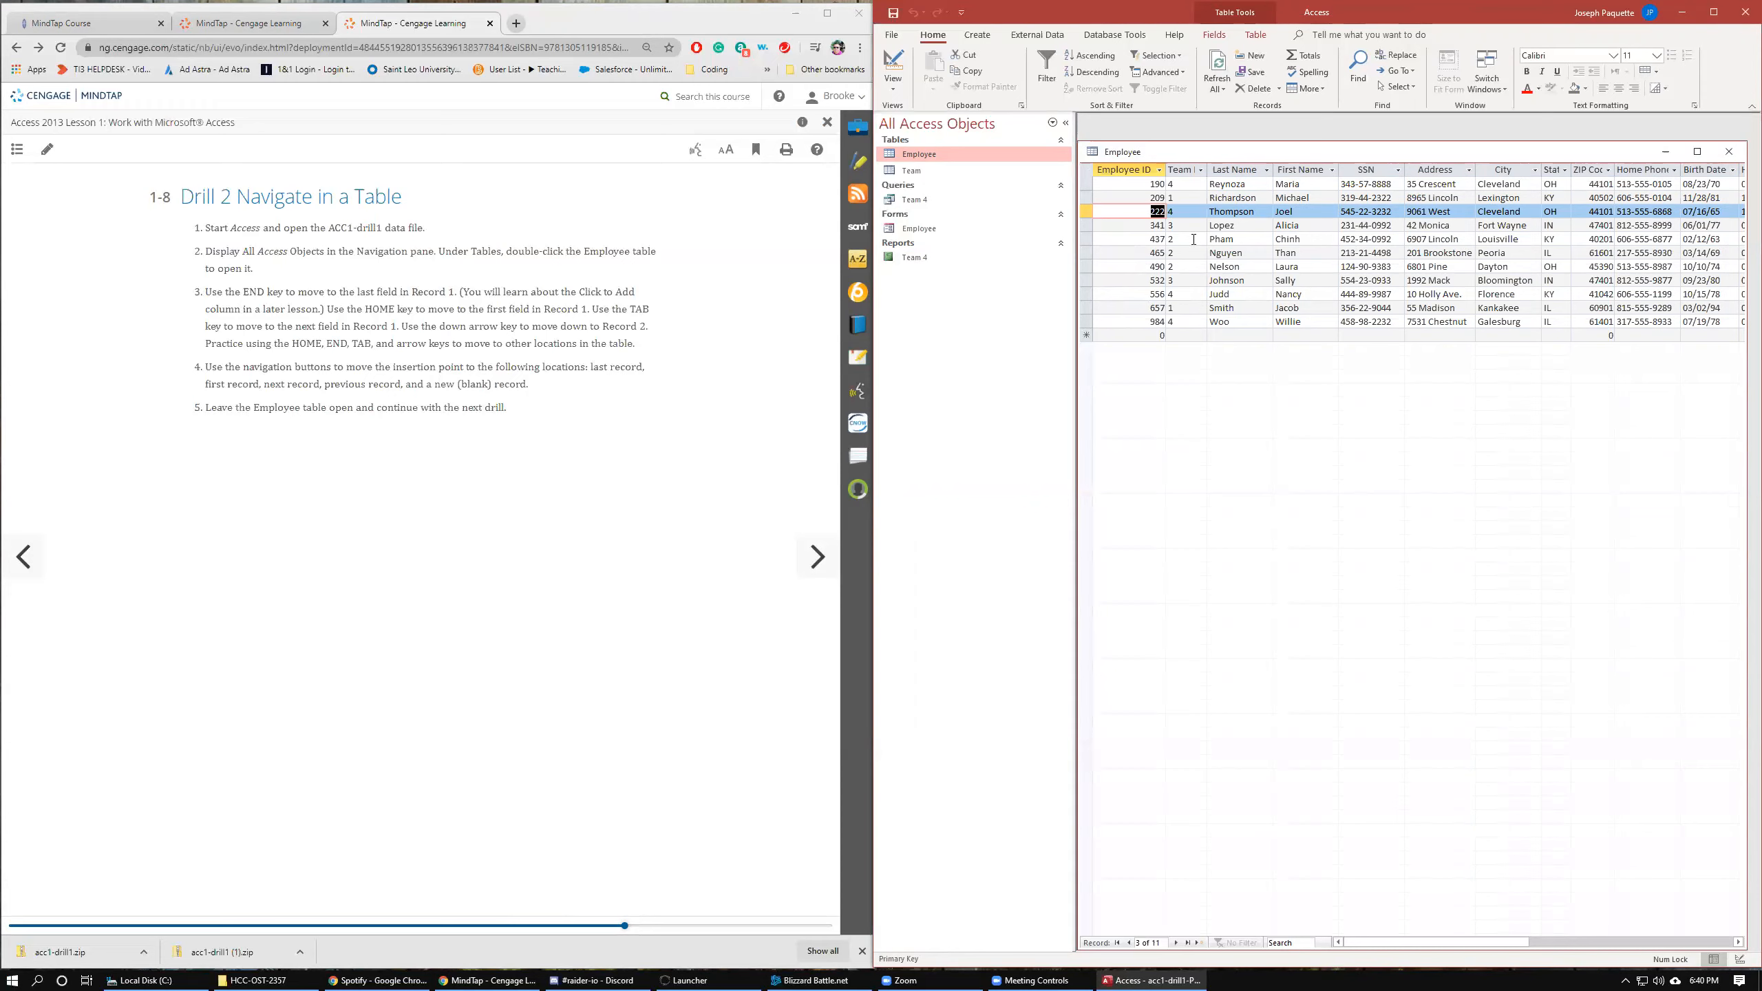
key("Down")
key("Down")
key("Up")
key("Up")
key("Up")
key("Down")
key("Down")
key("Down")
key("Down")
key("Up")
key("Up")
key("Up")
key("Tab")
key("Tab")
key("Tab")
key("shift+Tab")
key("shift+Tab")
key("shift+Tab")
key("Tab")
key("Tab")
key("Tab")
key("Tab")
key("Tab")
key("Tab")
key("Tab")
key("Tab")
key("Tab")
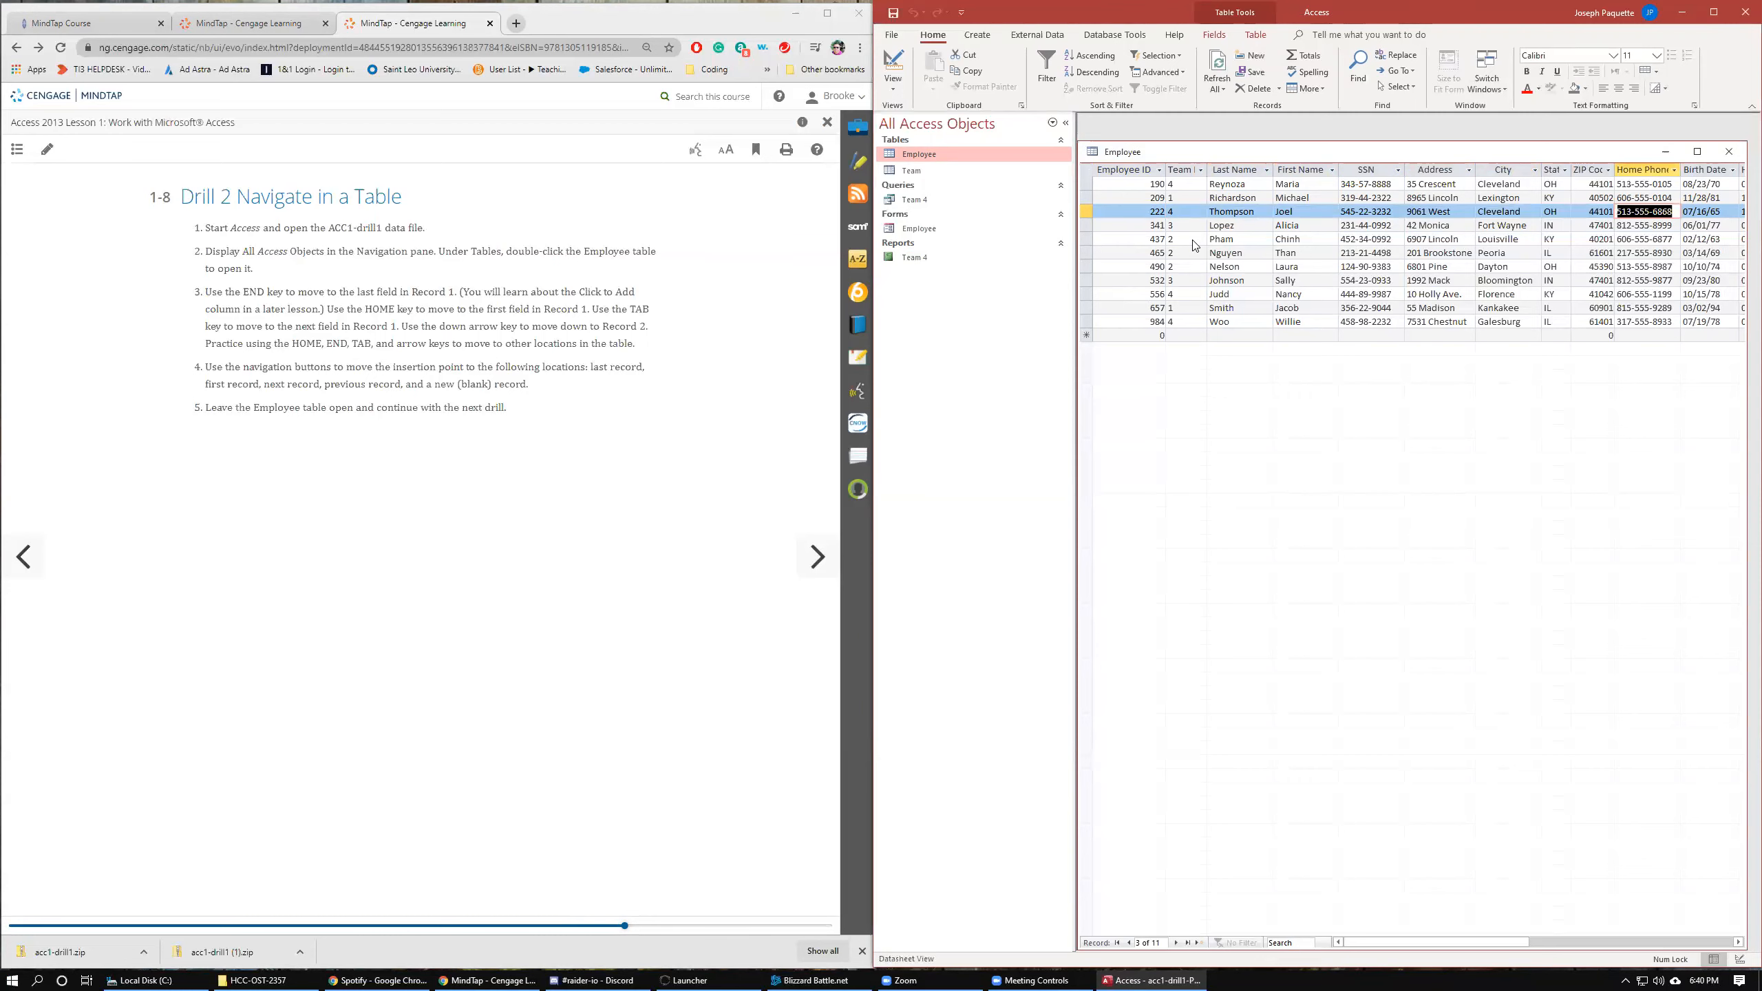
Select Record 3's SSN field and keep moving between neighbouring fields, records, and the row's first and last fields.
key("alt+Tab")
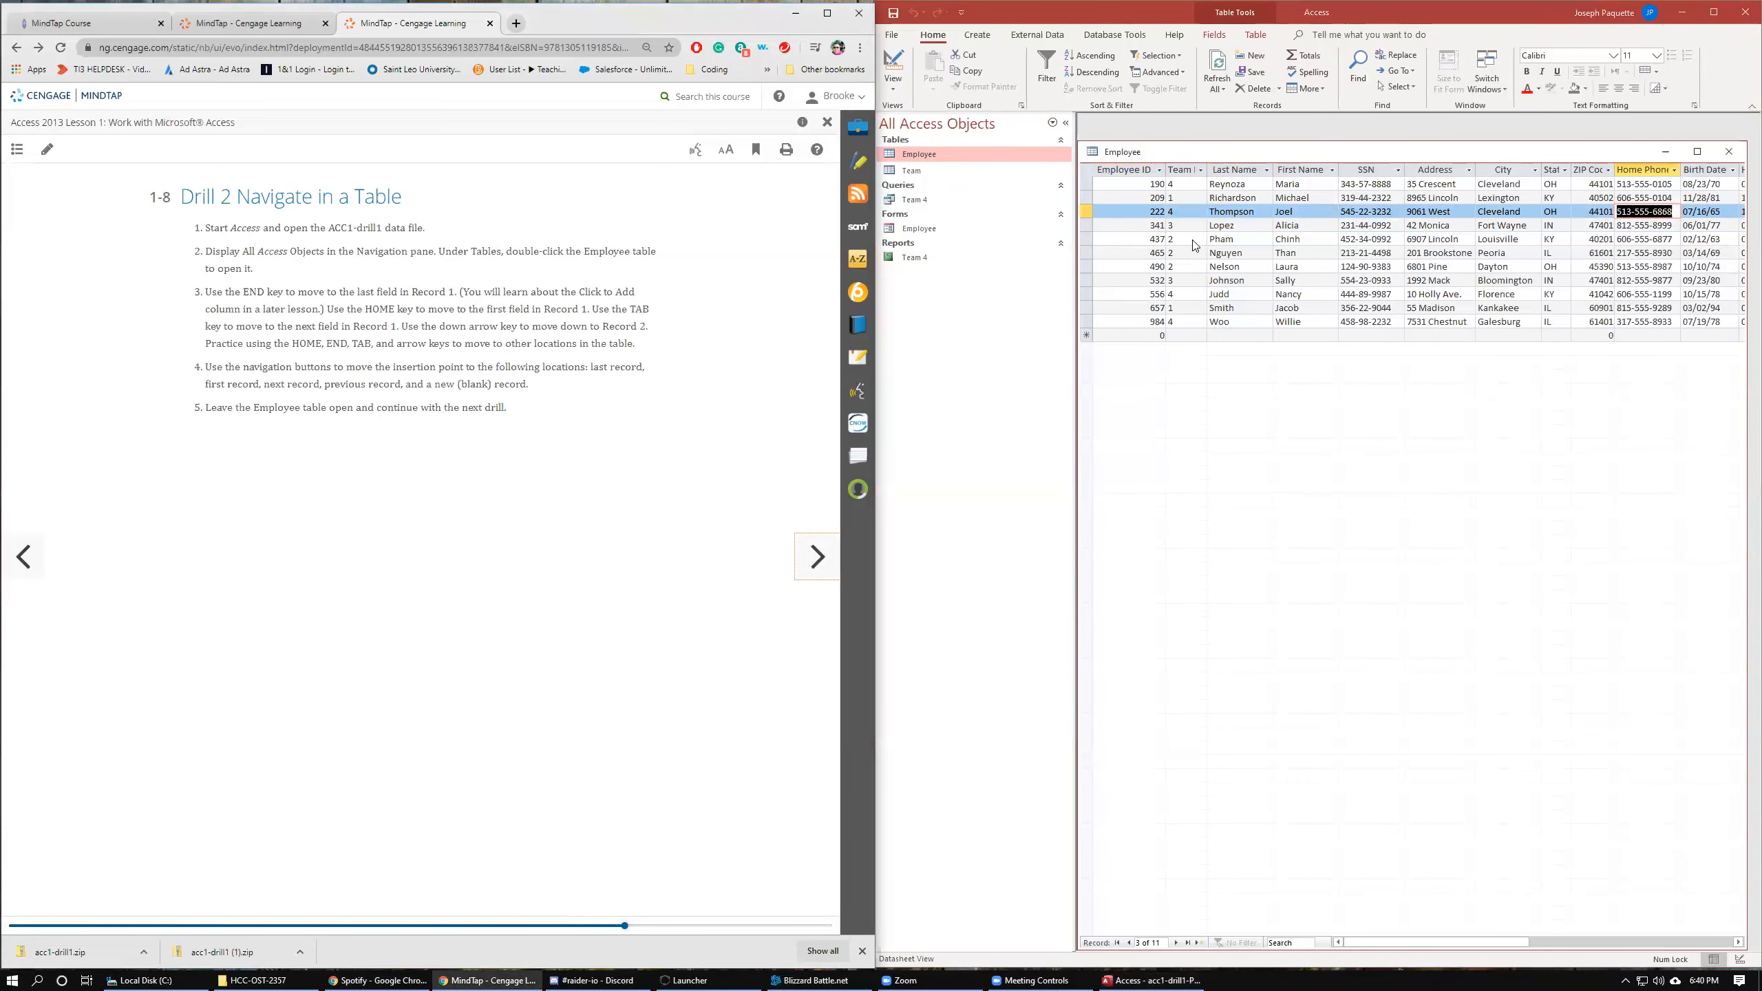
left_click(1360, 211)
key("Tab")
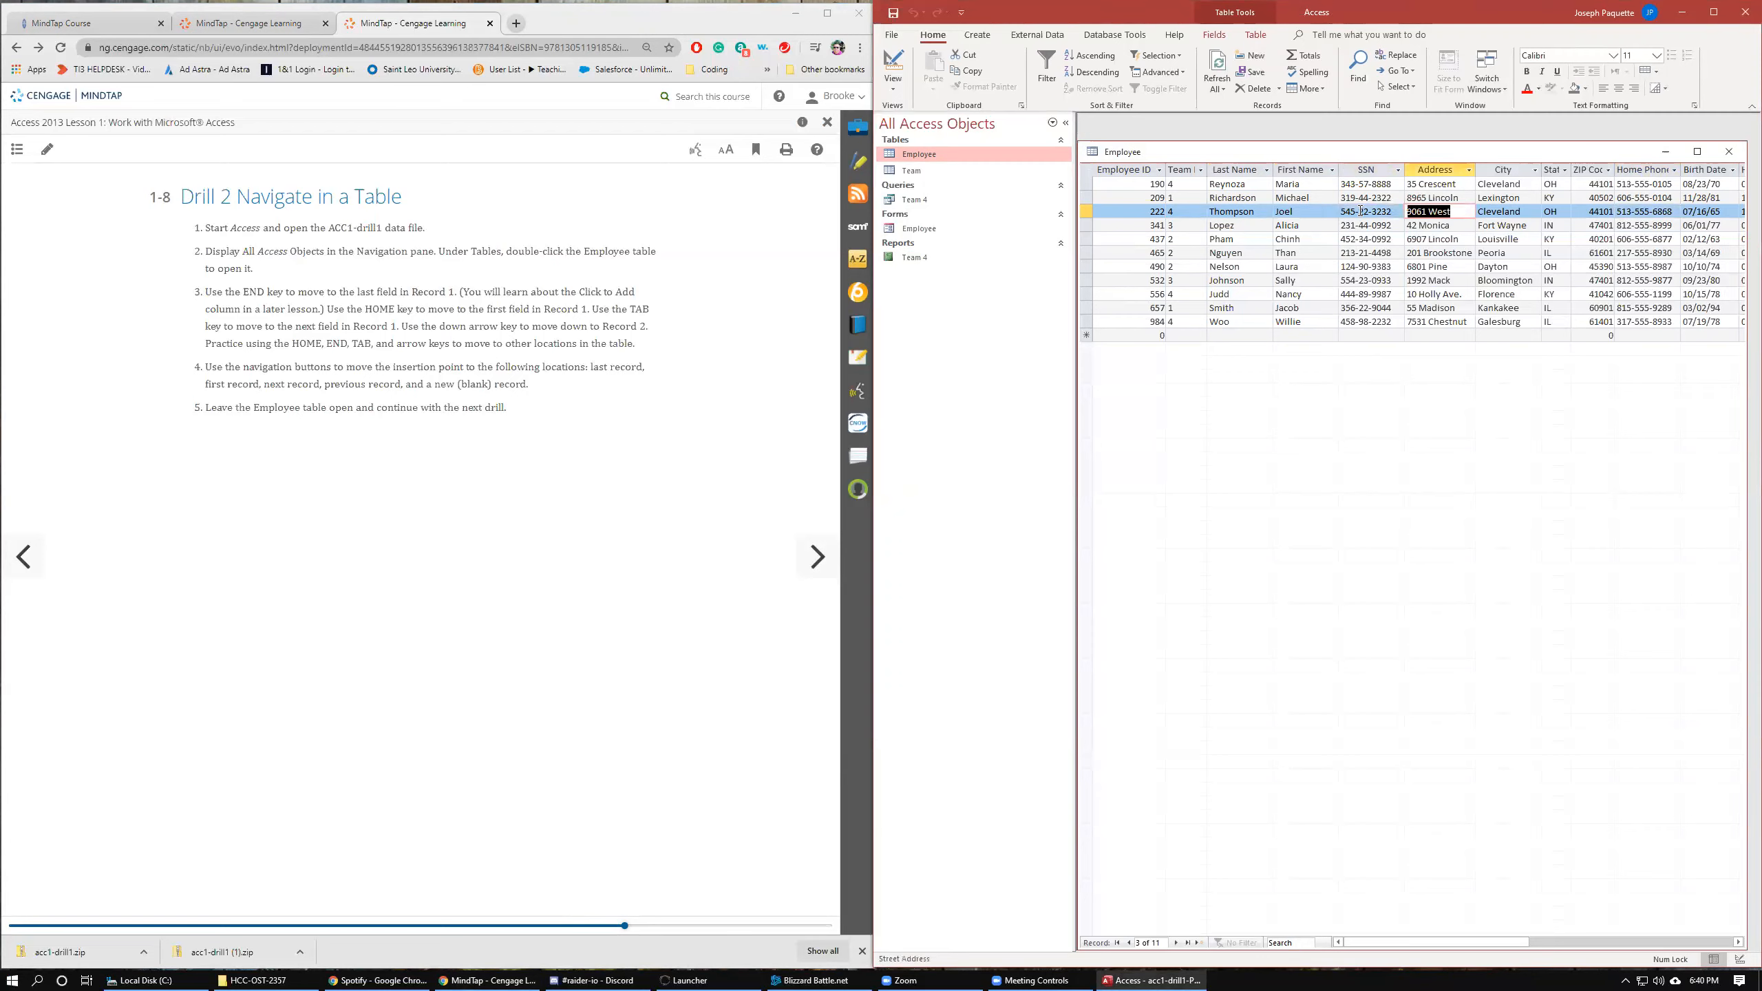
key("shift+Tab")
key("Down")
key("Down")
key("Down")
key("Up")
key("Up")
key("Up")
key("Up")
key("End")
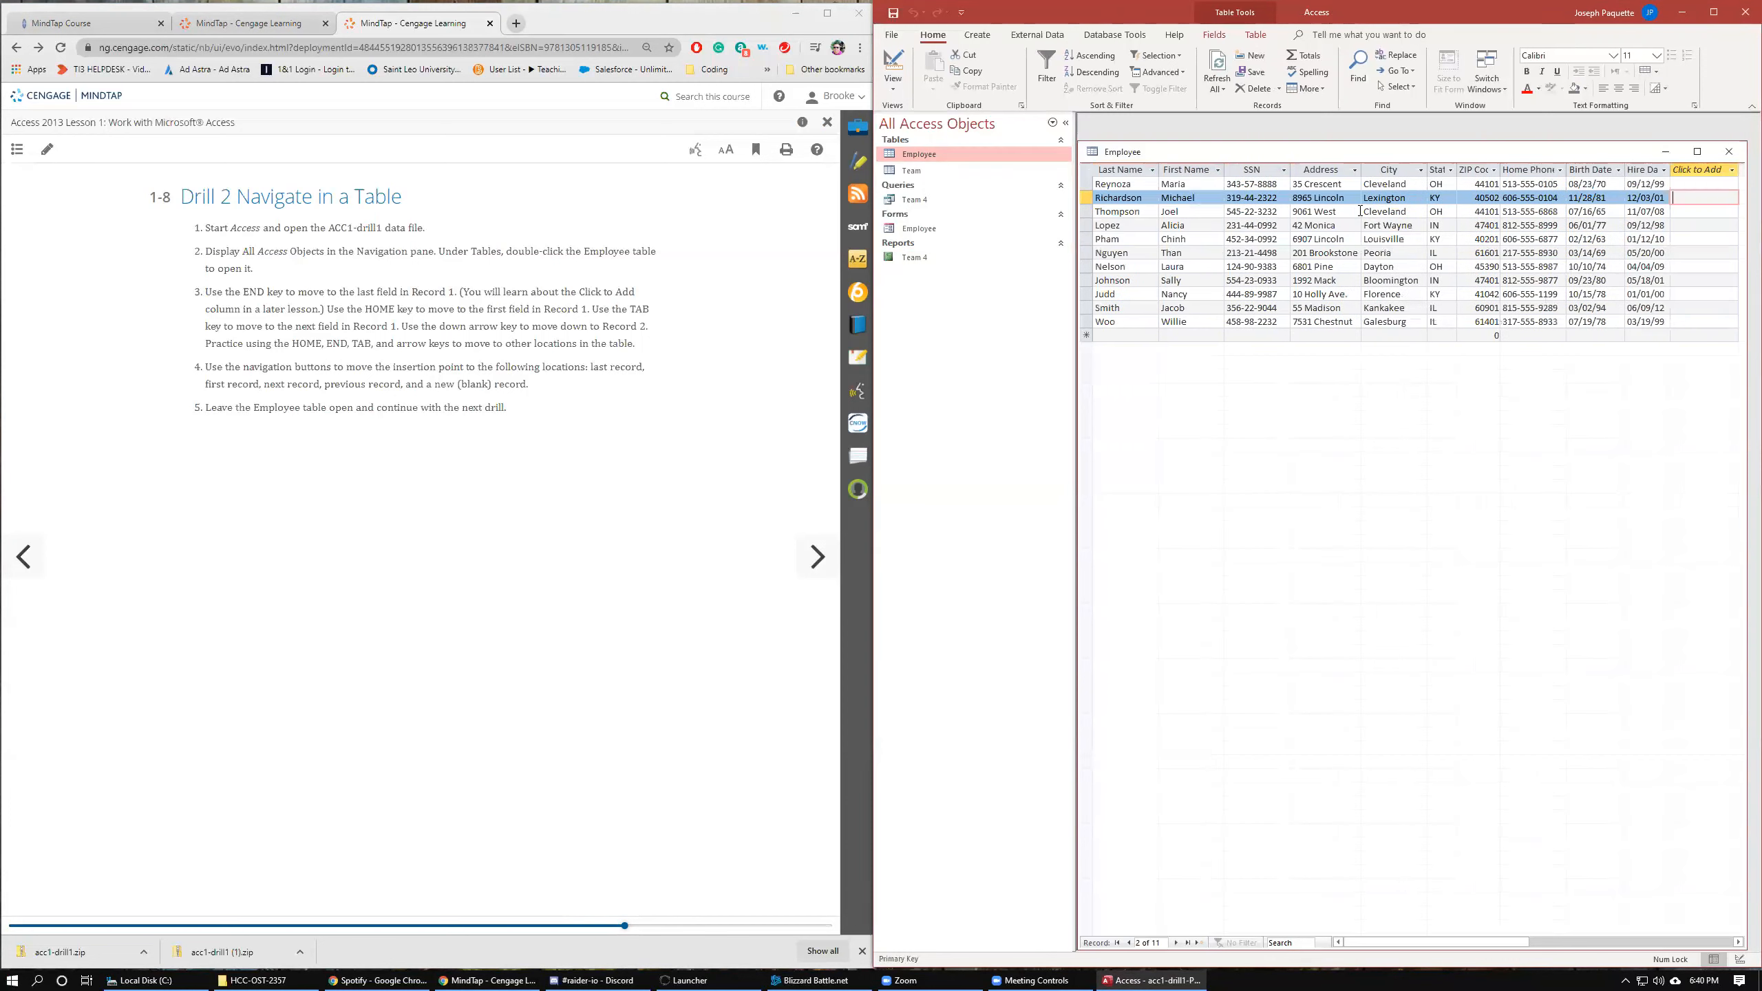
key("Home")
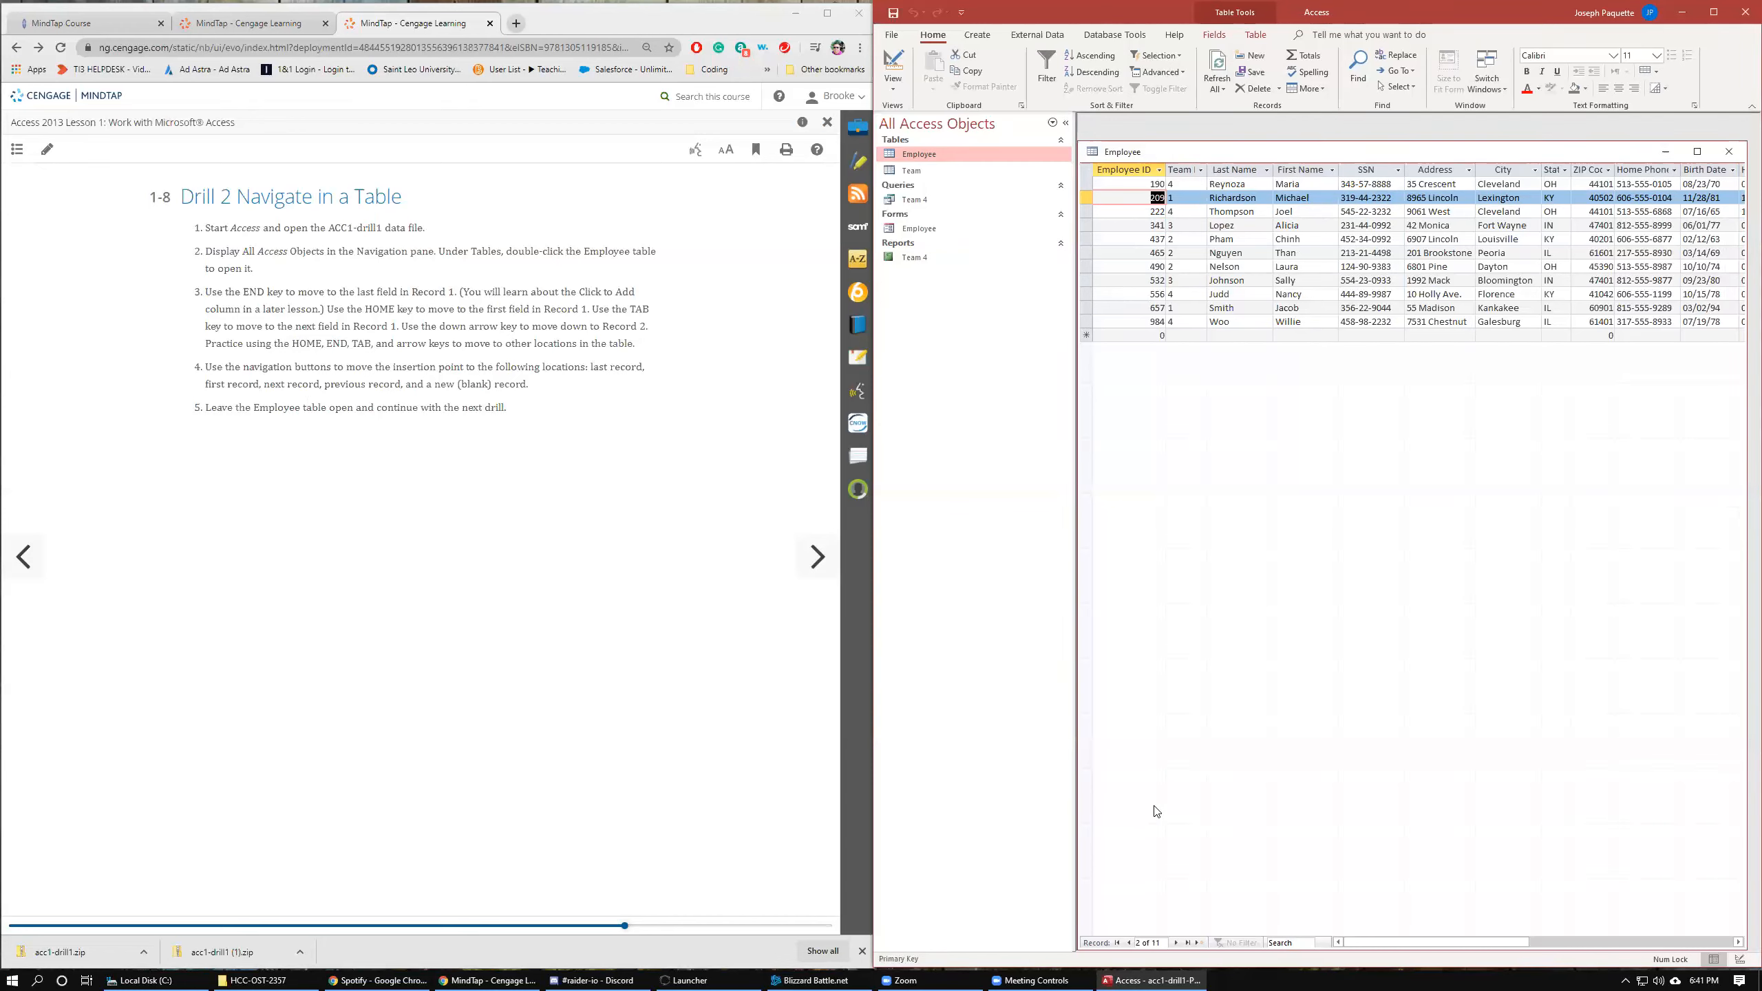
Use the record navigation buttons to move to the first, last, previous, next, and new blank record of the Employee table.
left_click(1118, 943)
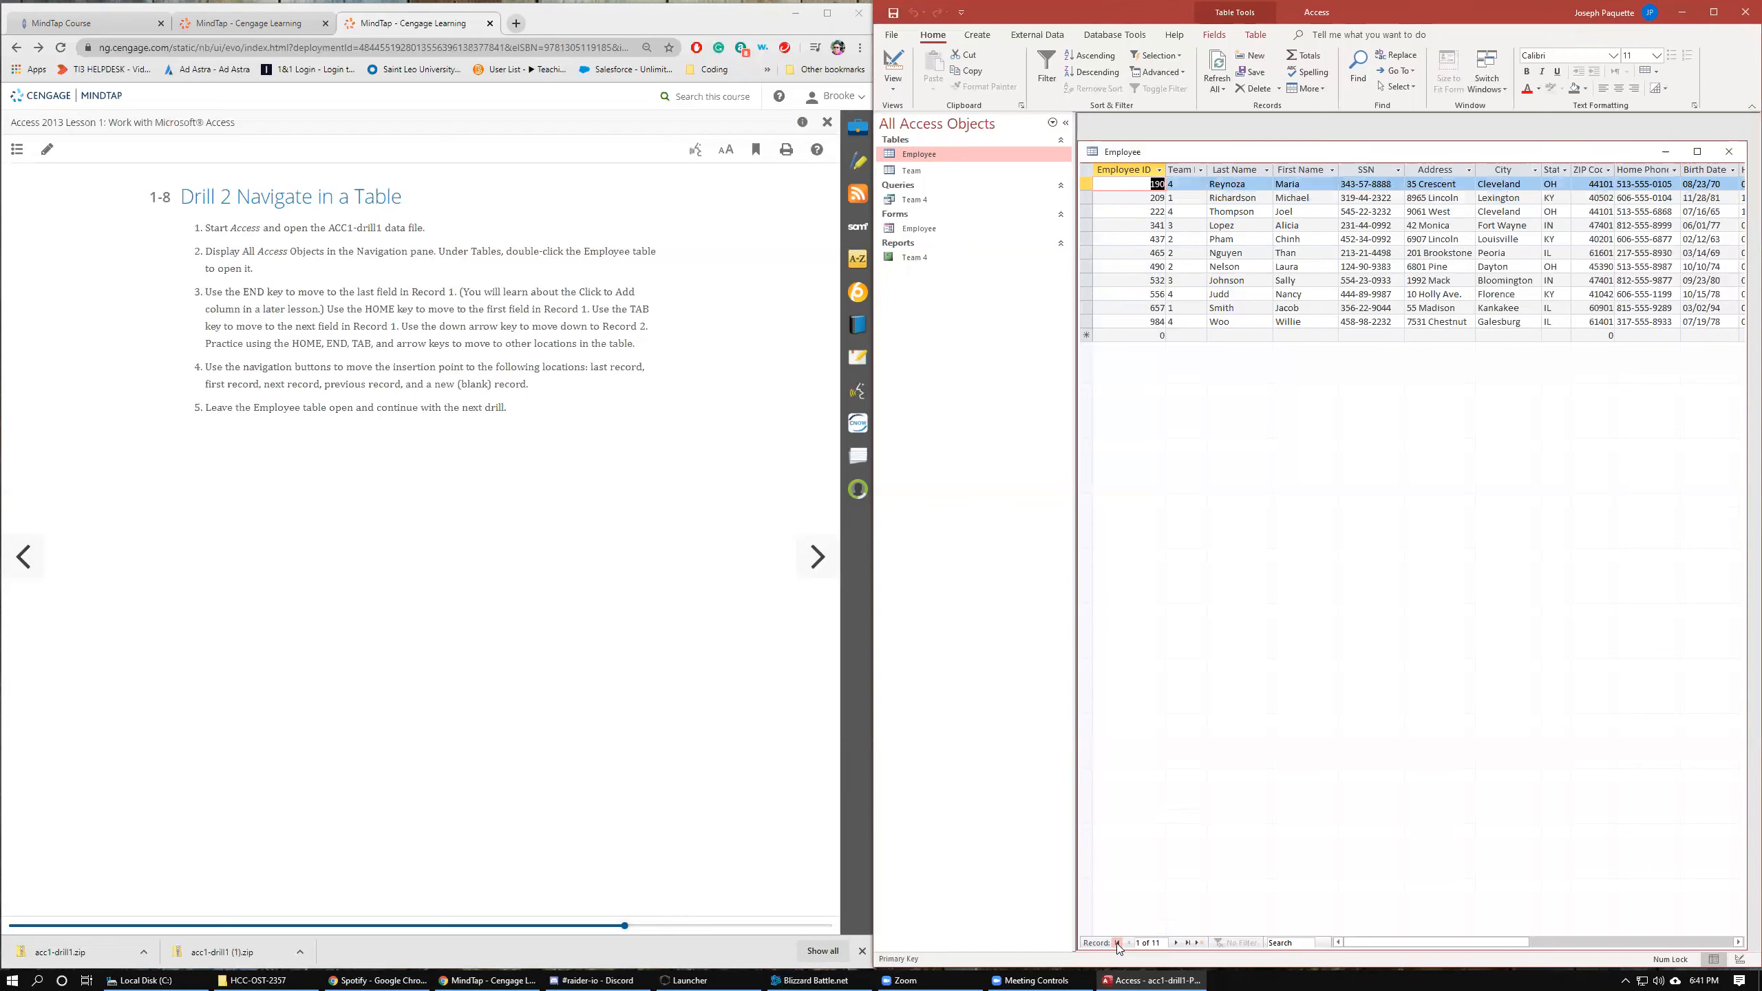
left_click(1187, 942)
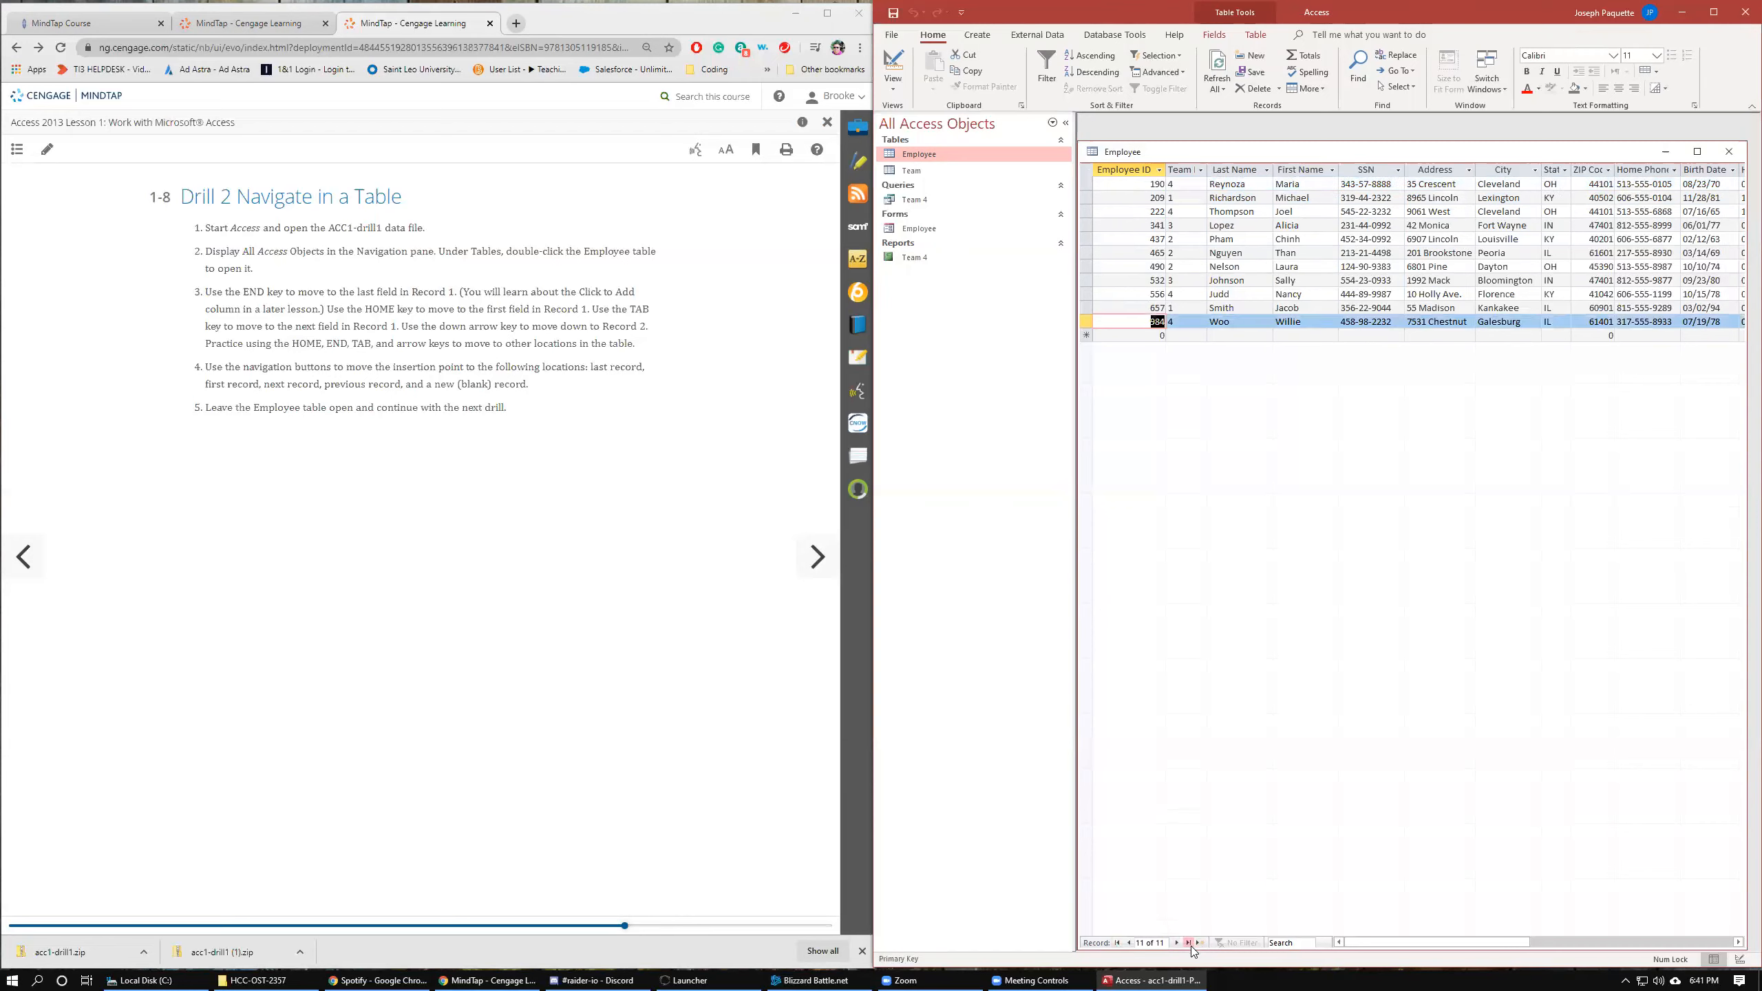
left_click(1129, 943)
left_click(1130, 943)
left_click(1130, 944)
left_click(1130, 944)
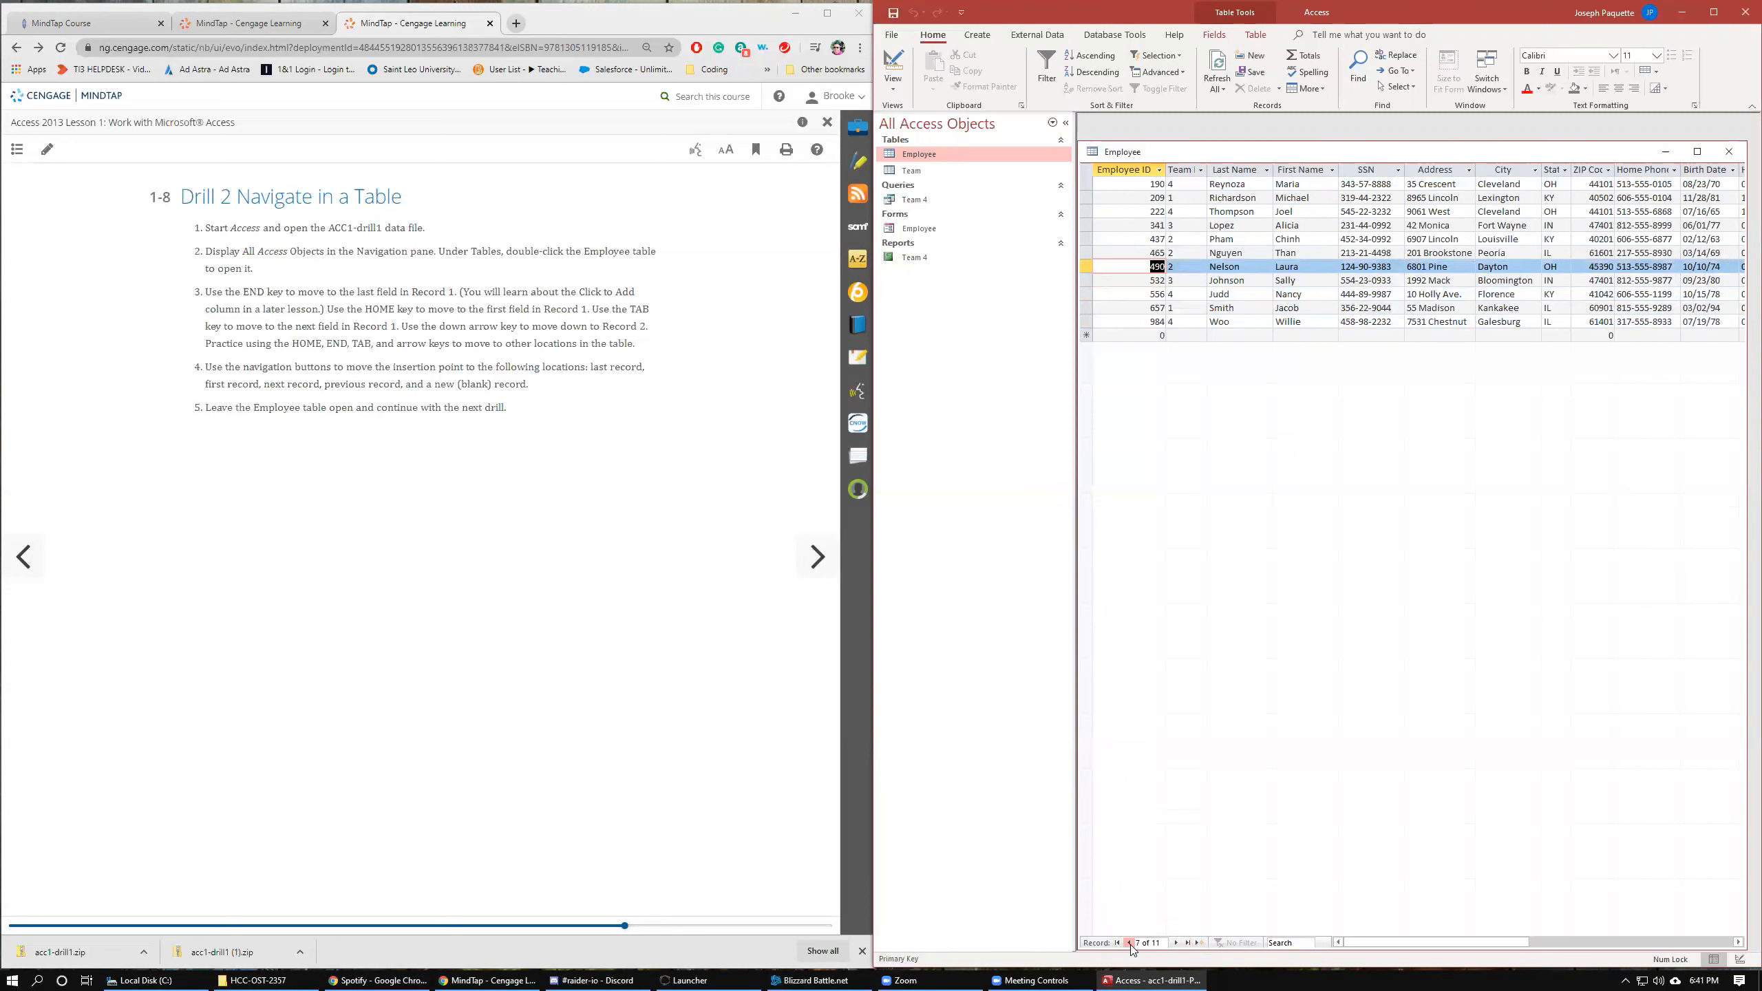
left_click(1130, 944)
left_click(1130, 944)
left_click(1175, 943)
left_click(1174, 942)
left_click(1175, 943)
left_click(1174, 942)
left_click(1175, 942)
left_click(1175, 943)
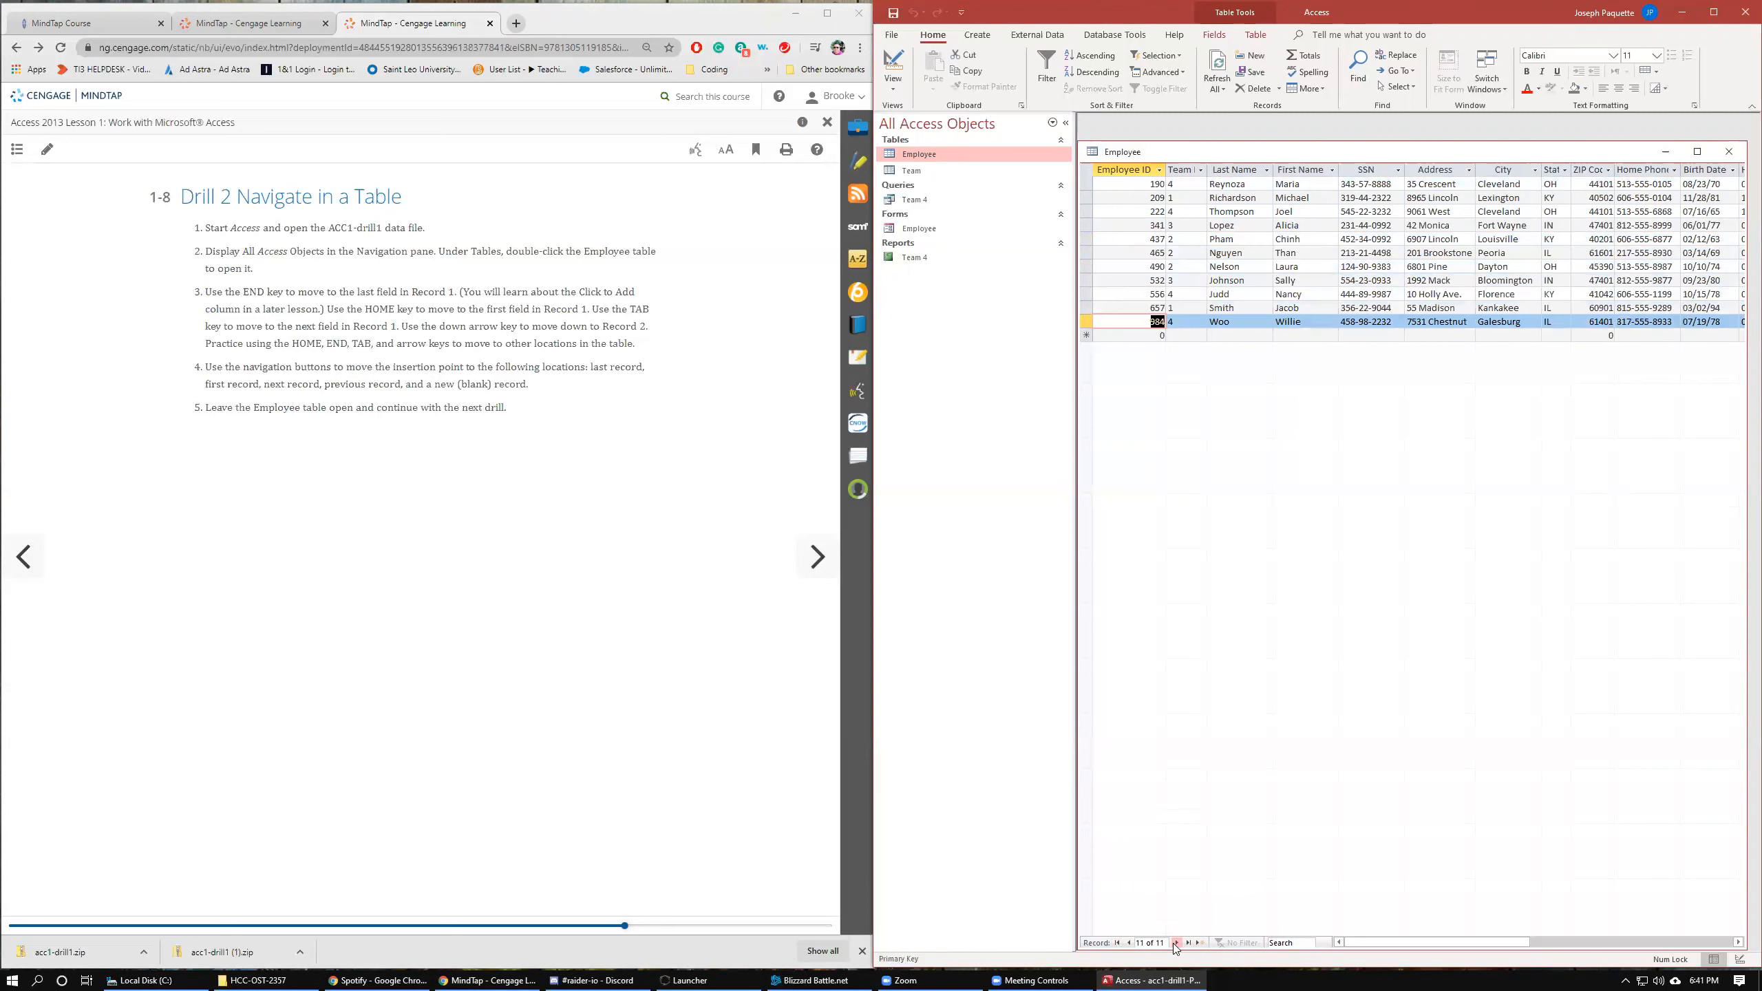
left_click(1200, 943)
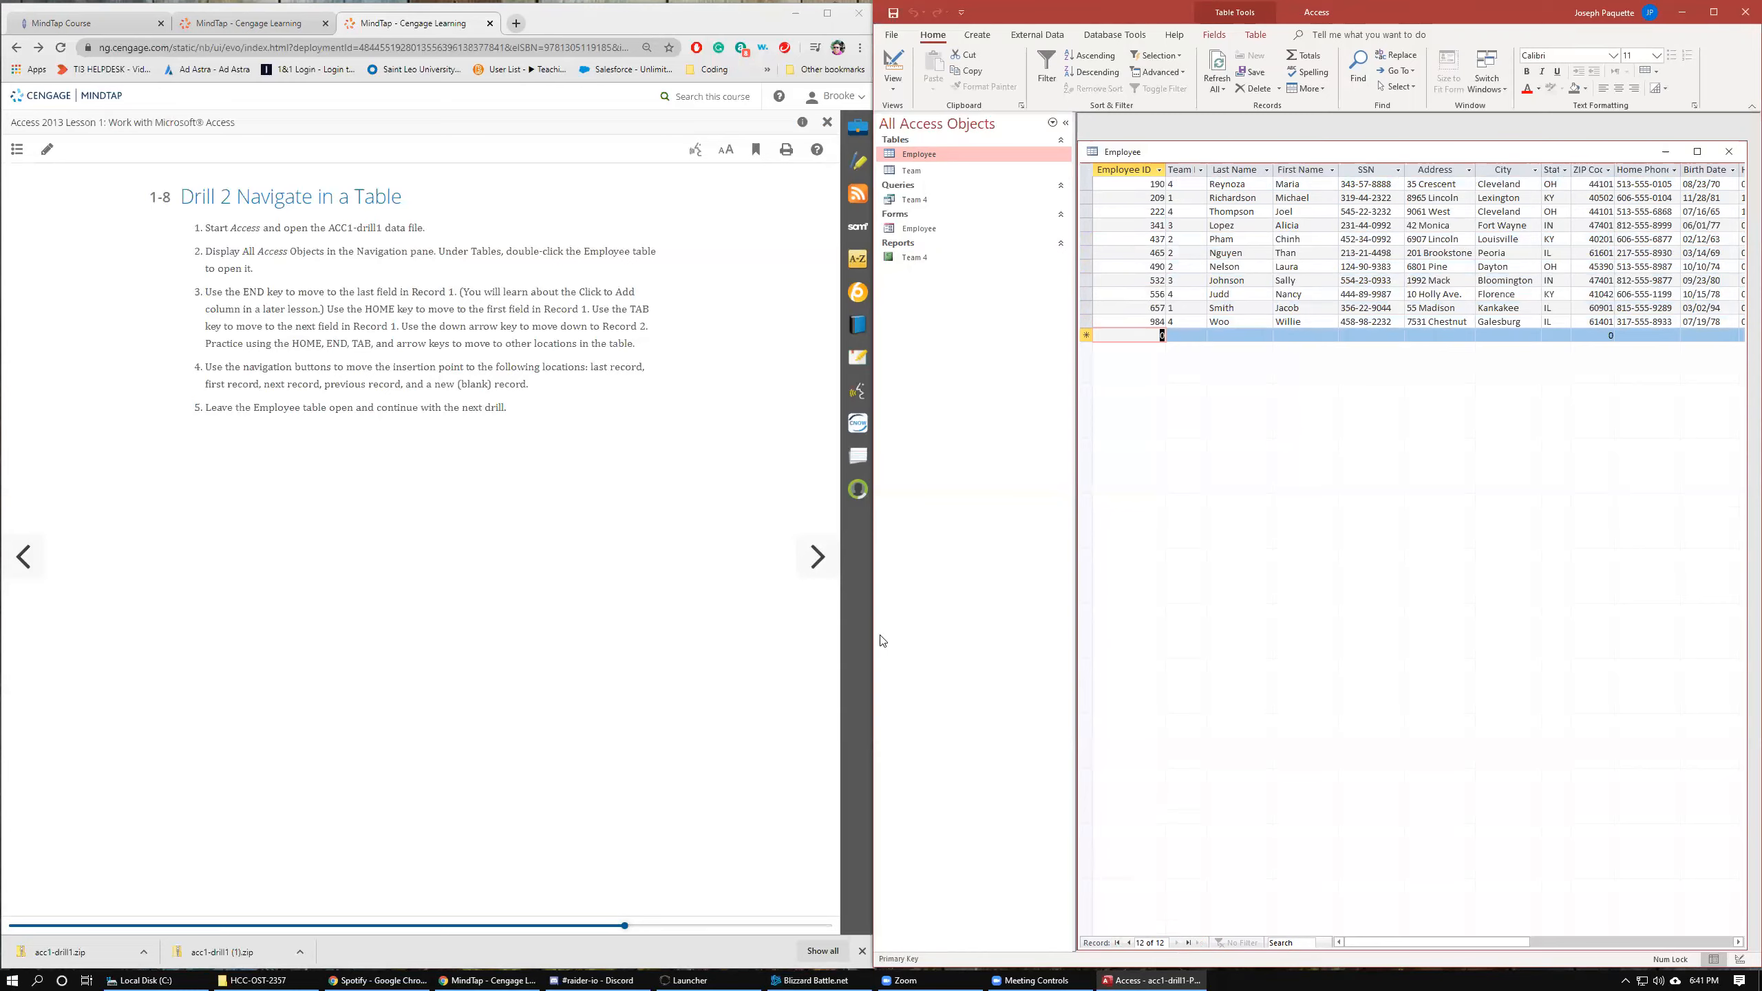
Close the Employee table and page the lesson forward to section 1-9 Drill 3 Enter Records.
left_click(1728, 151)
left_click(815, 563)
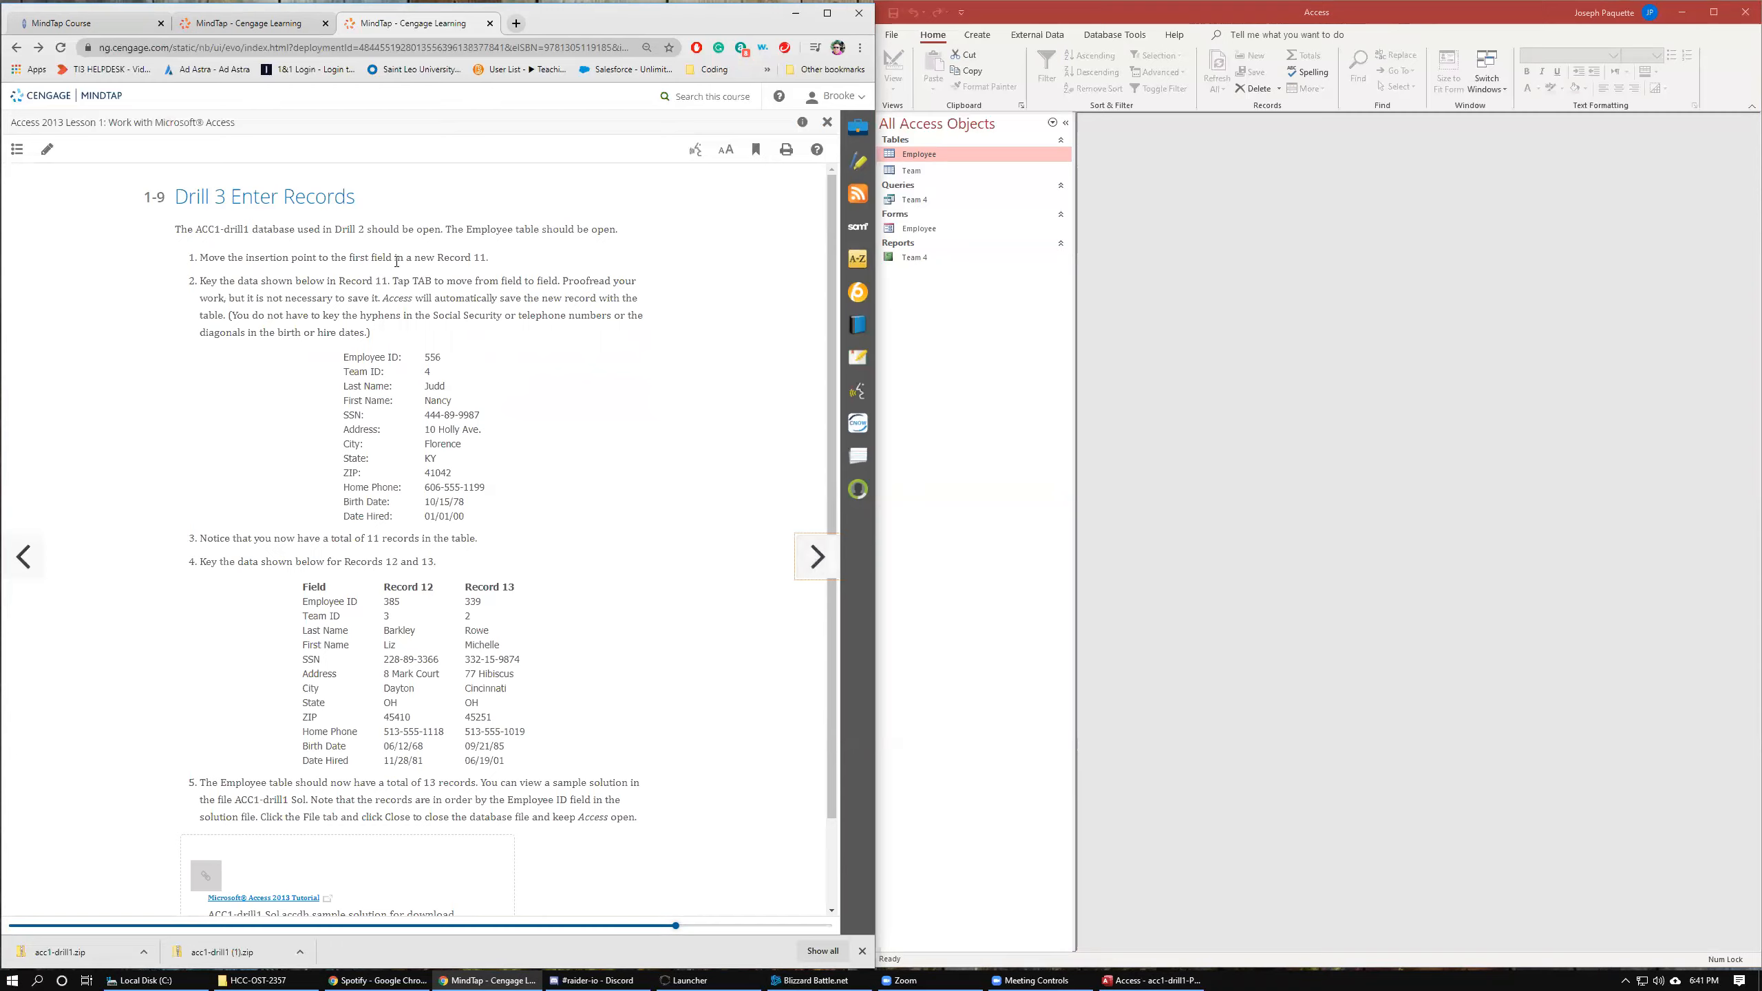
left_click(12, 572)
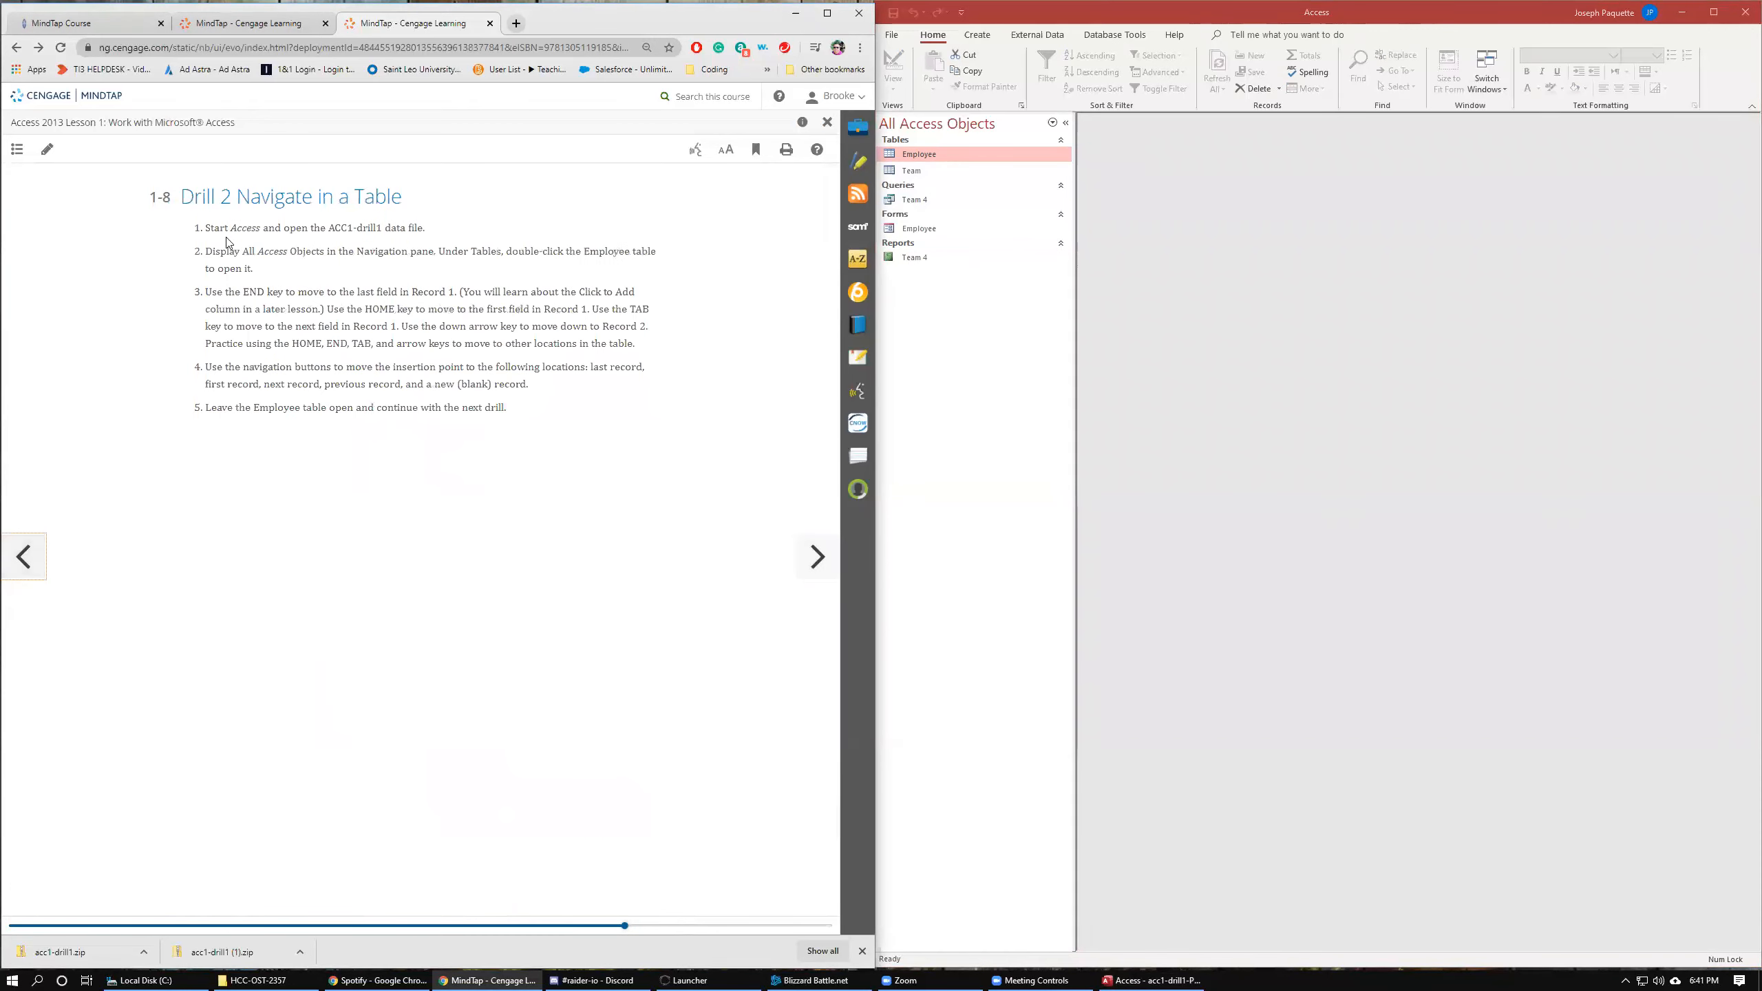
left_click(27, 558)
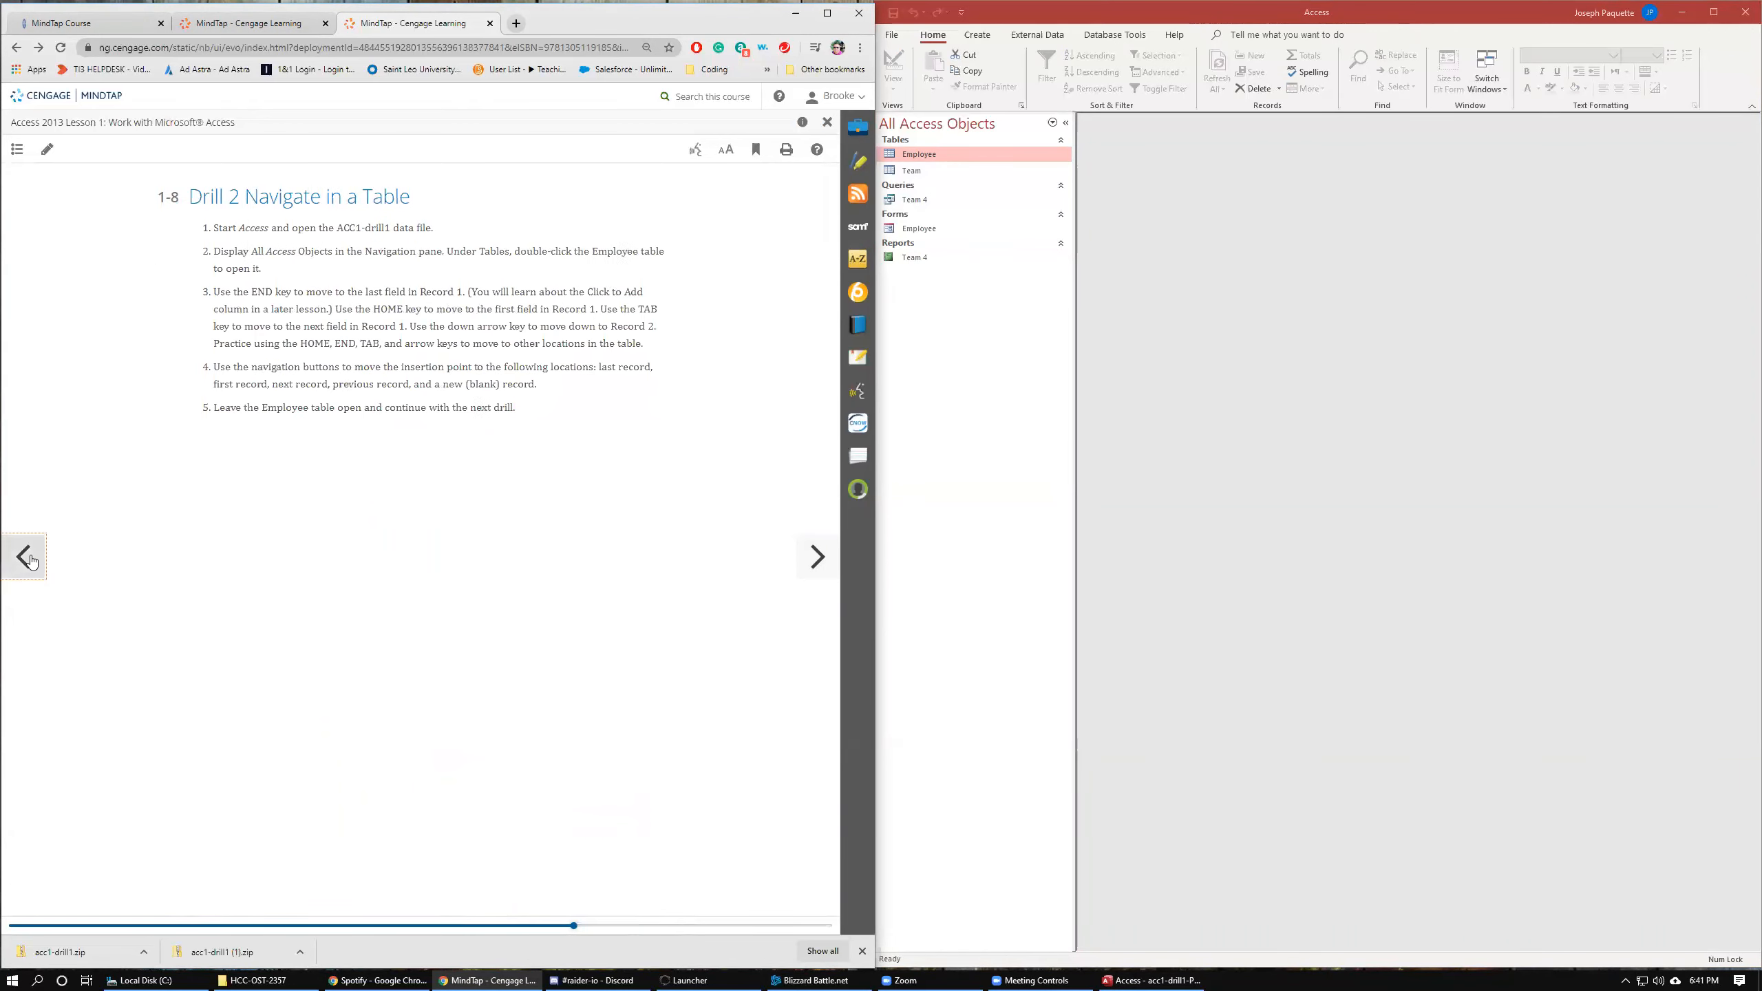
left_click(810, 550)
left_click(809, 550)
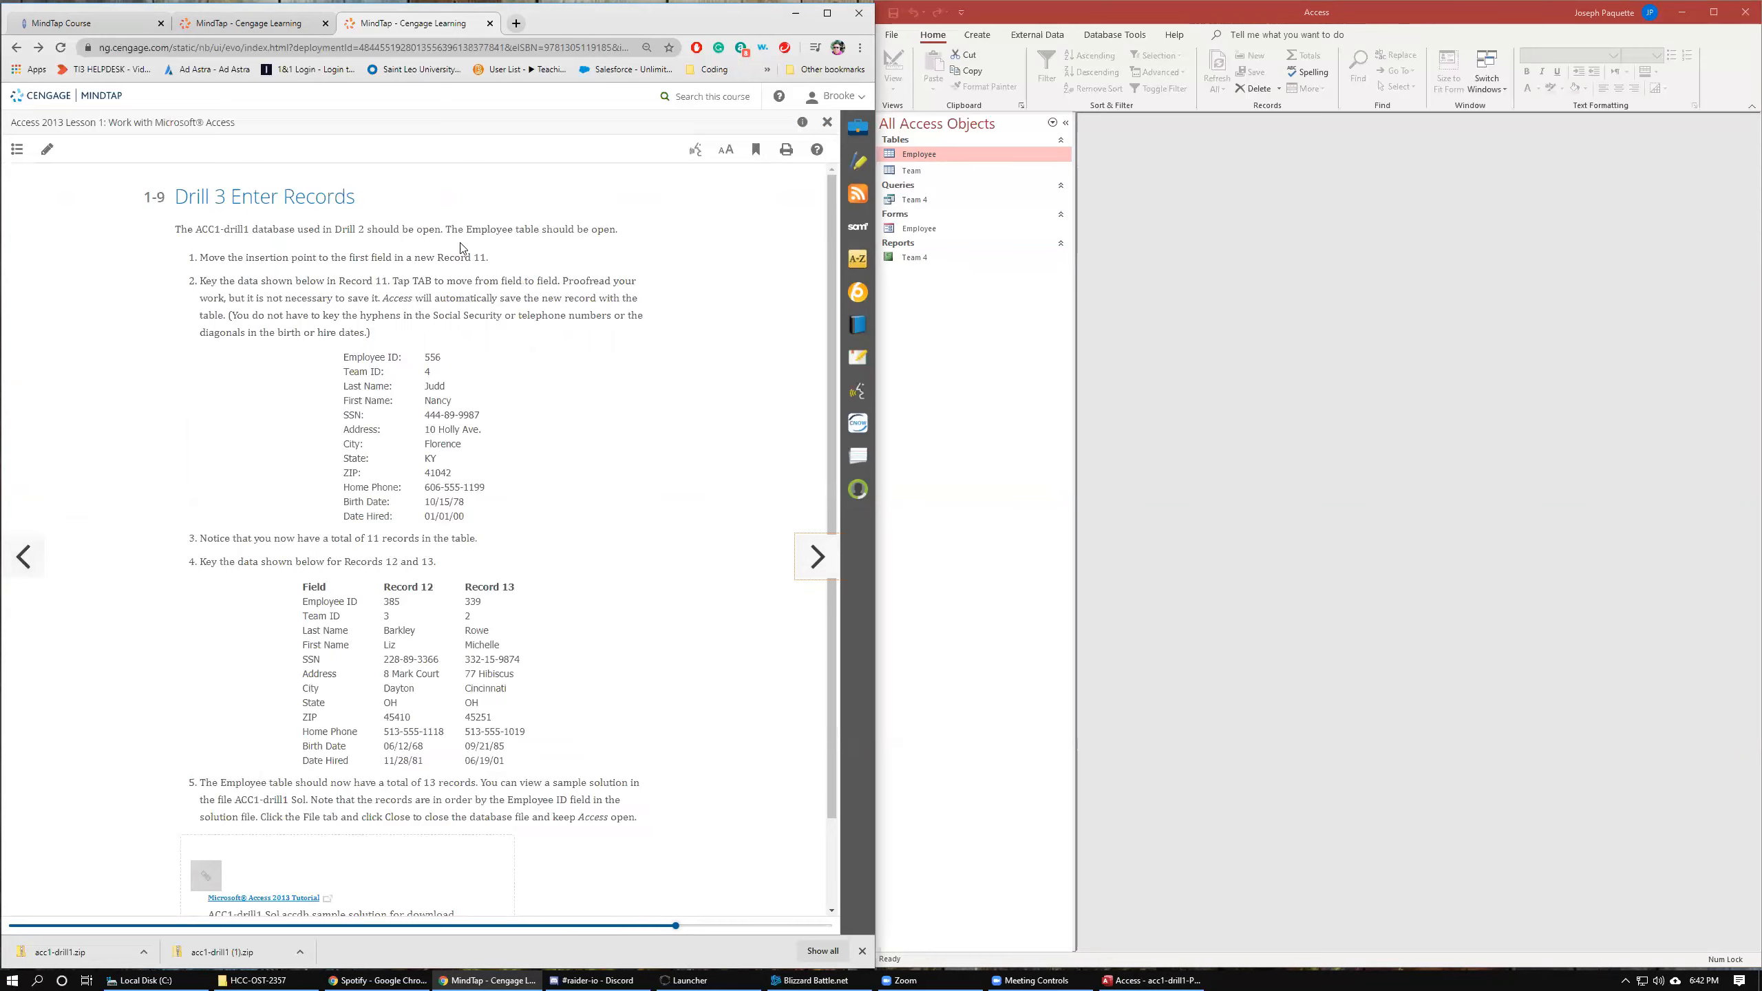
Reopen the Employee table and move the insertion point to the new blank record.
left_click(924, 161)
double_click(925, 161)
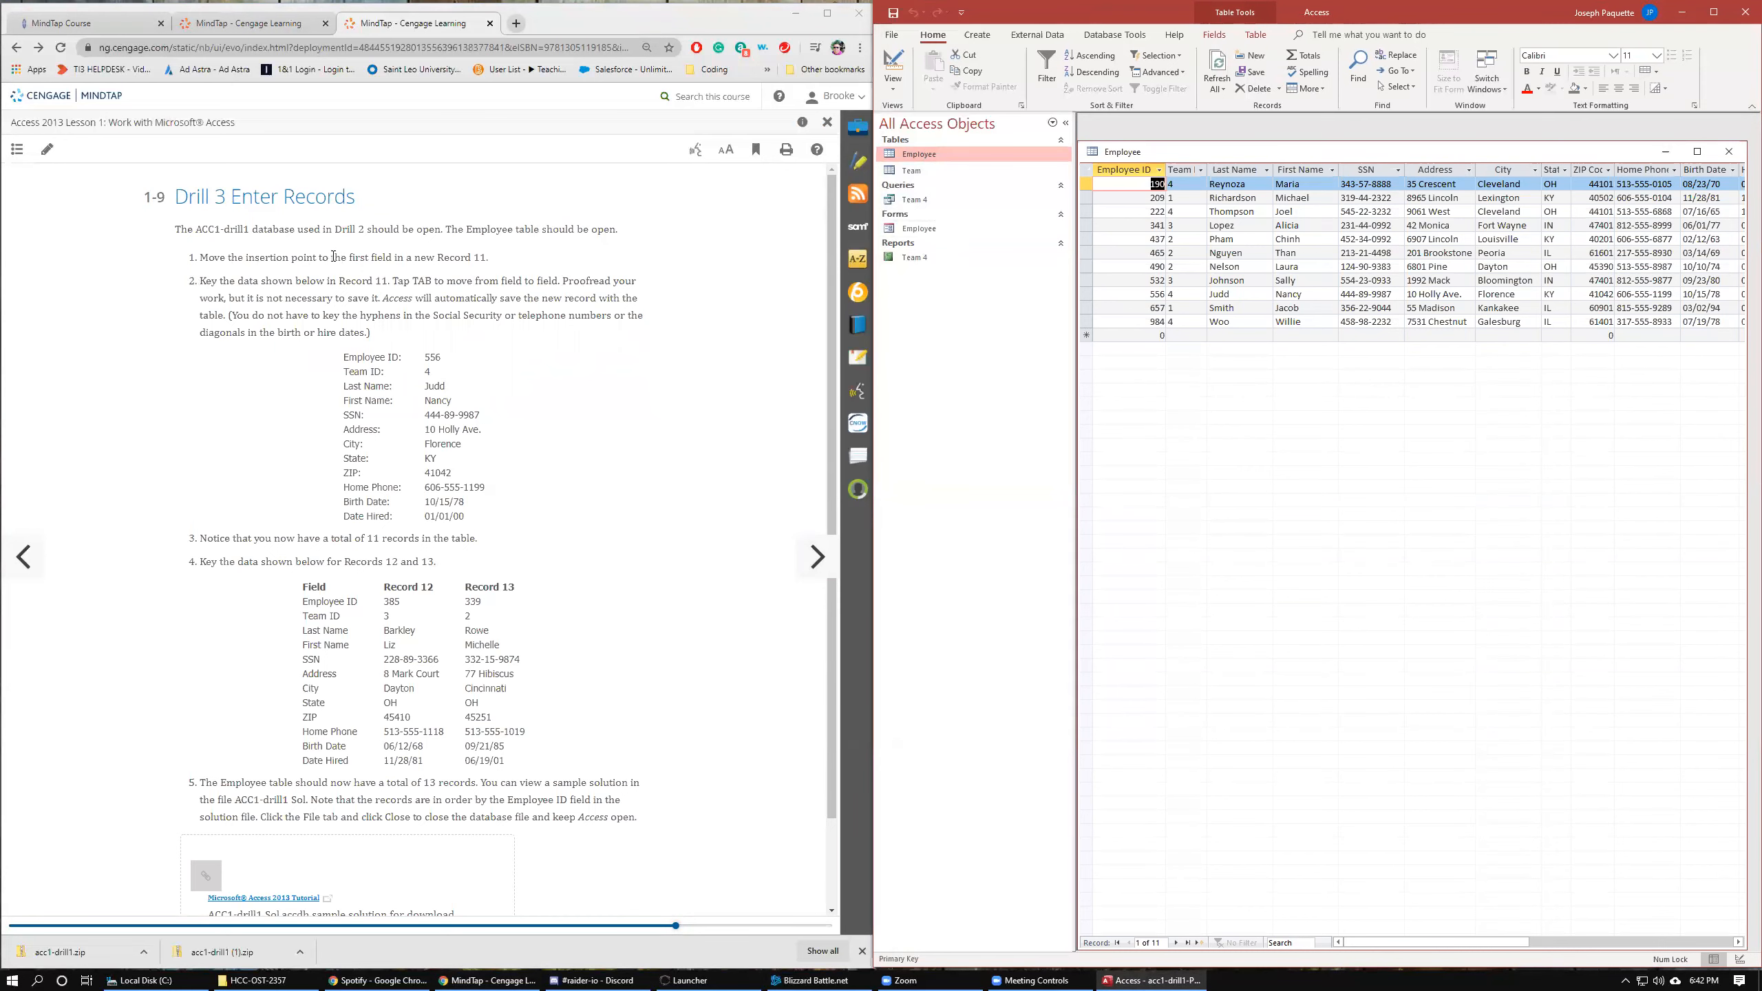
left_click(1148, 334)
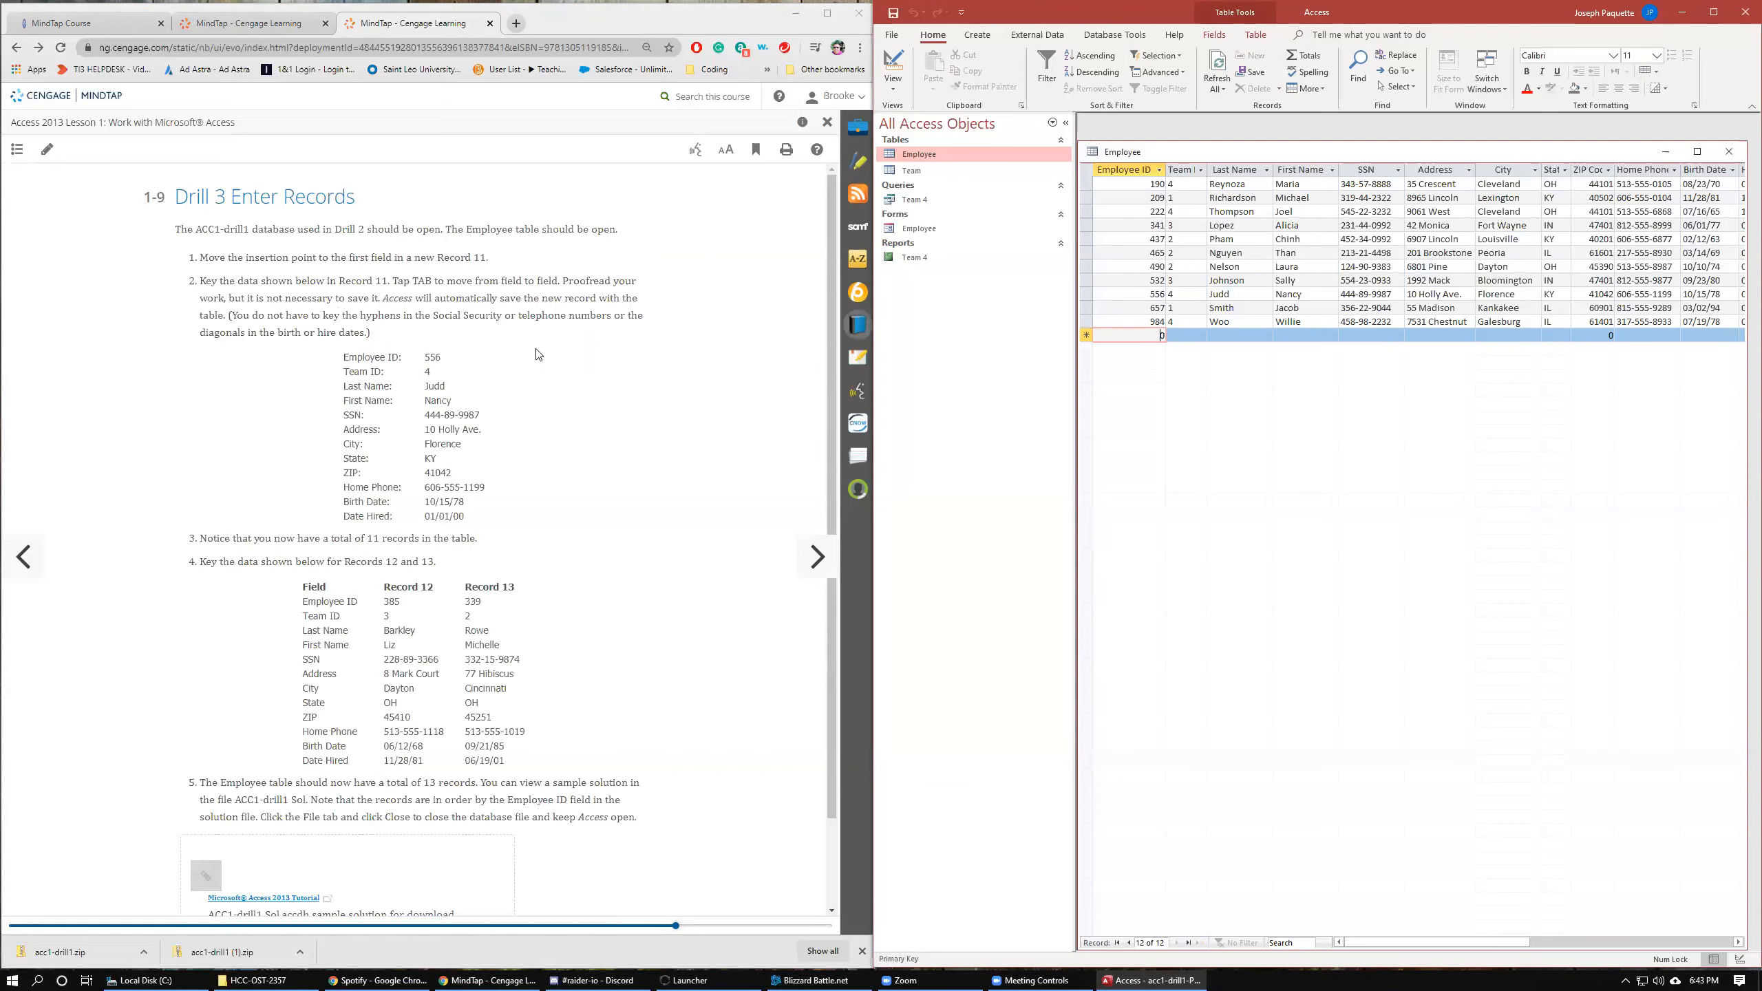
Compare the Drill 3 record data in the lesson with the existing records in the Employee table.
left_click_drag(423, 357, 440, 357)
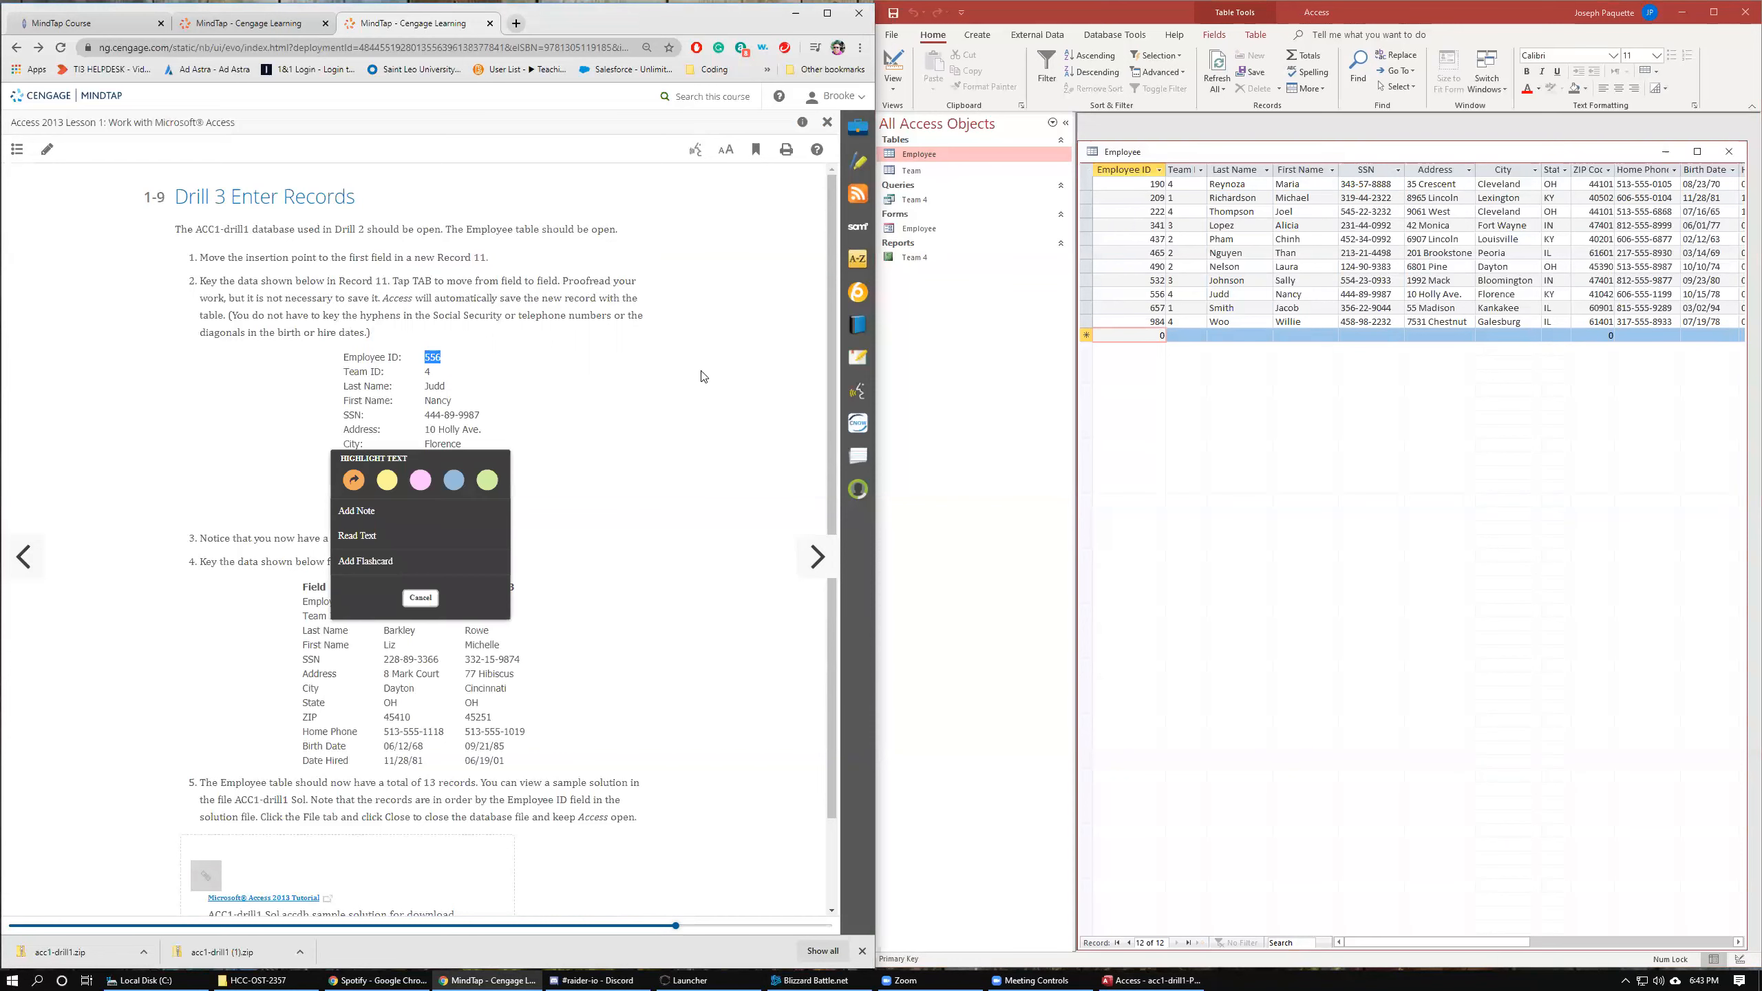
left_click(1138, 292)
left_click_drag(1151, 292, 1168, 292)
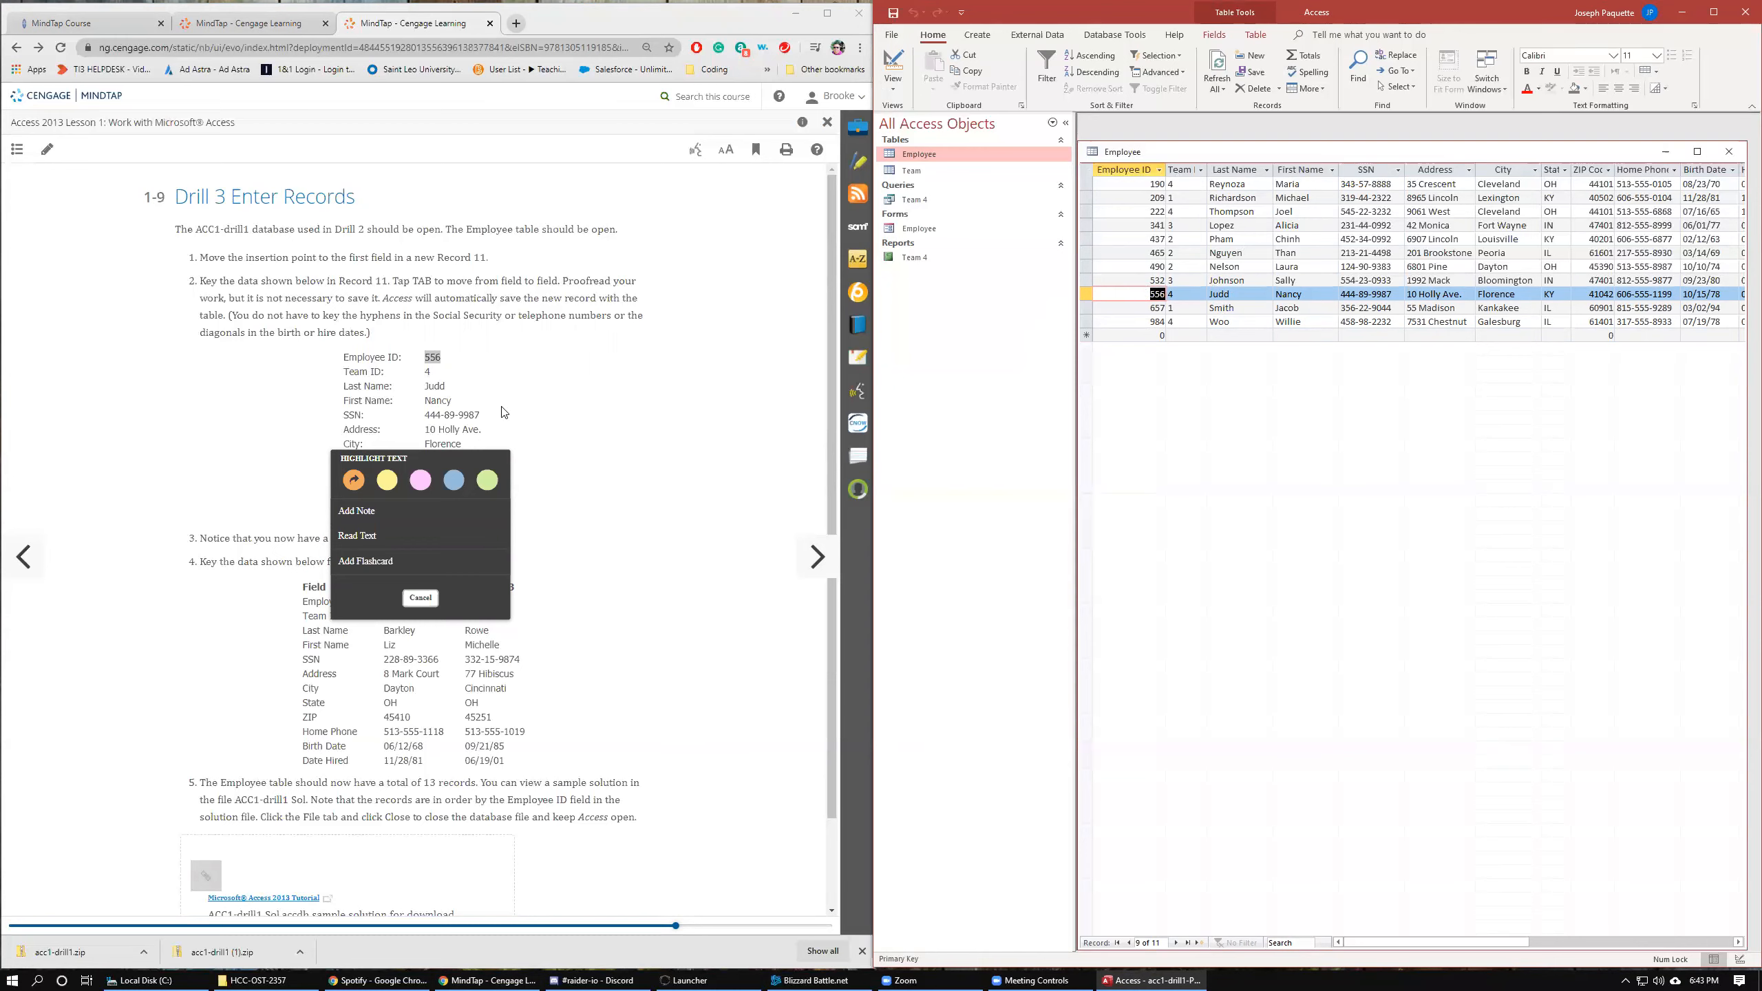
left_click(459, 400)
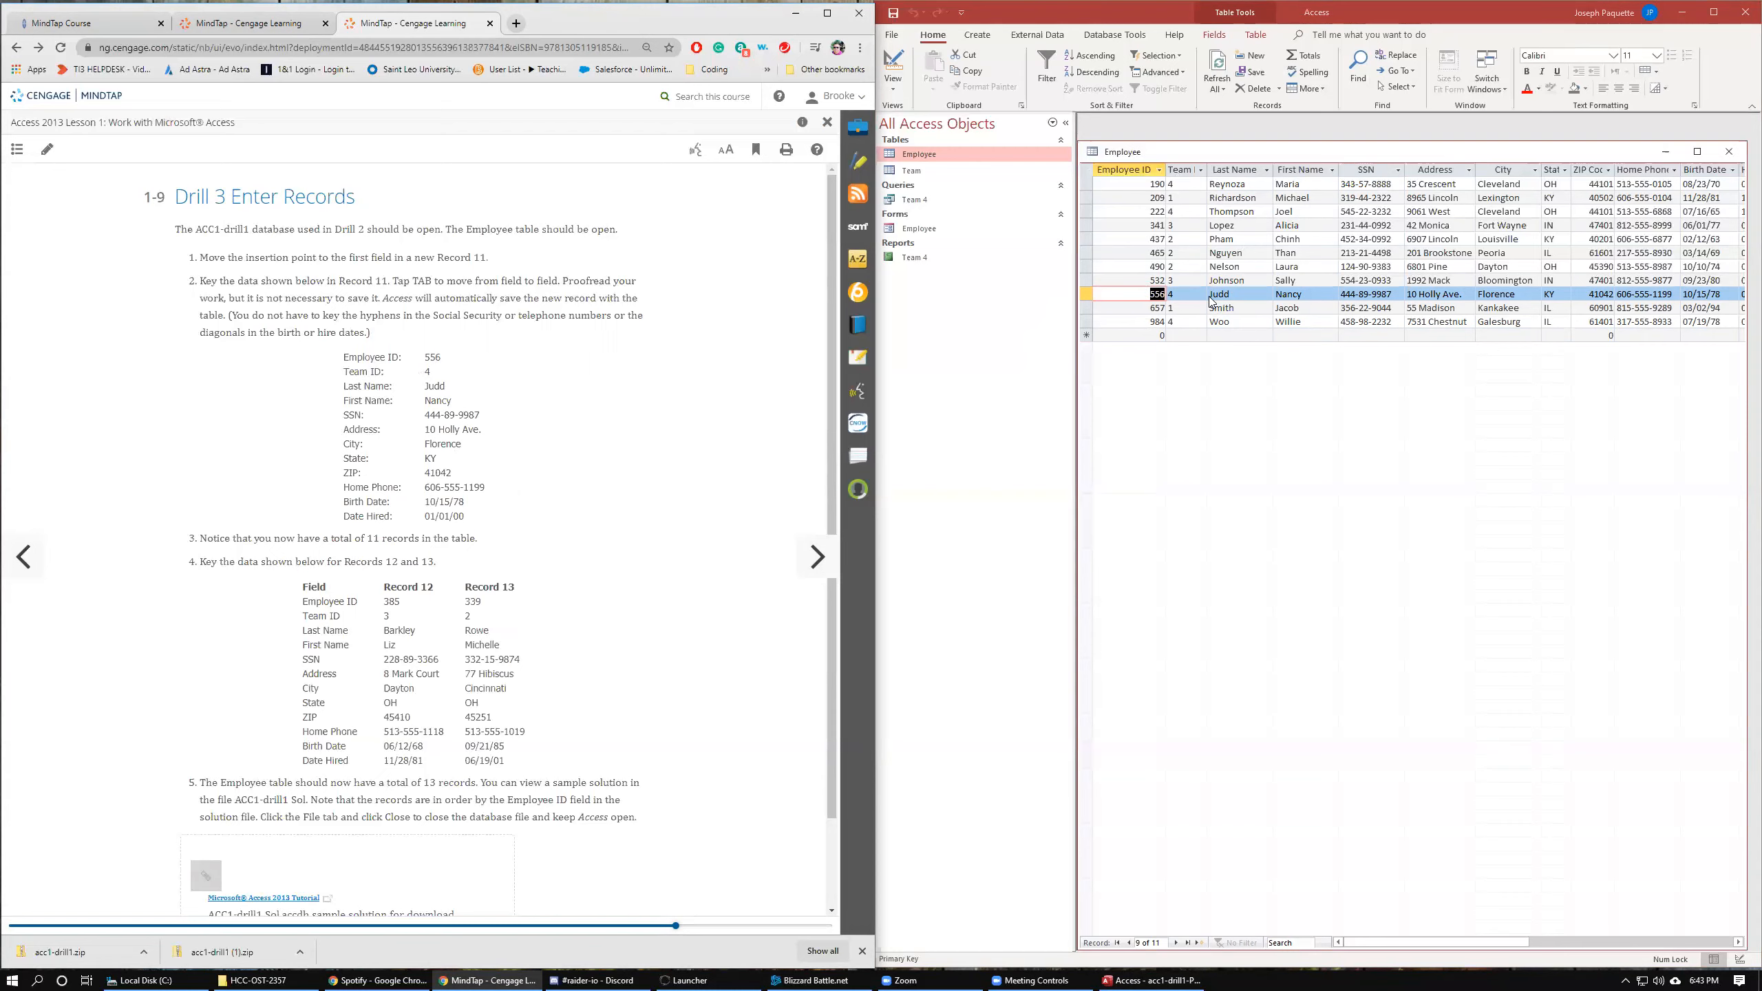
left_click_drag(276, 331, 468, 518)
left_click(270, 423)
In the new record, enter Record 12's employee ID, team 3, last name, first name, and SSN from the lesson.
left_click(1148, 333)
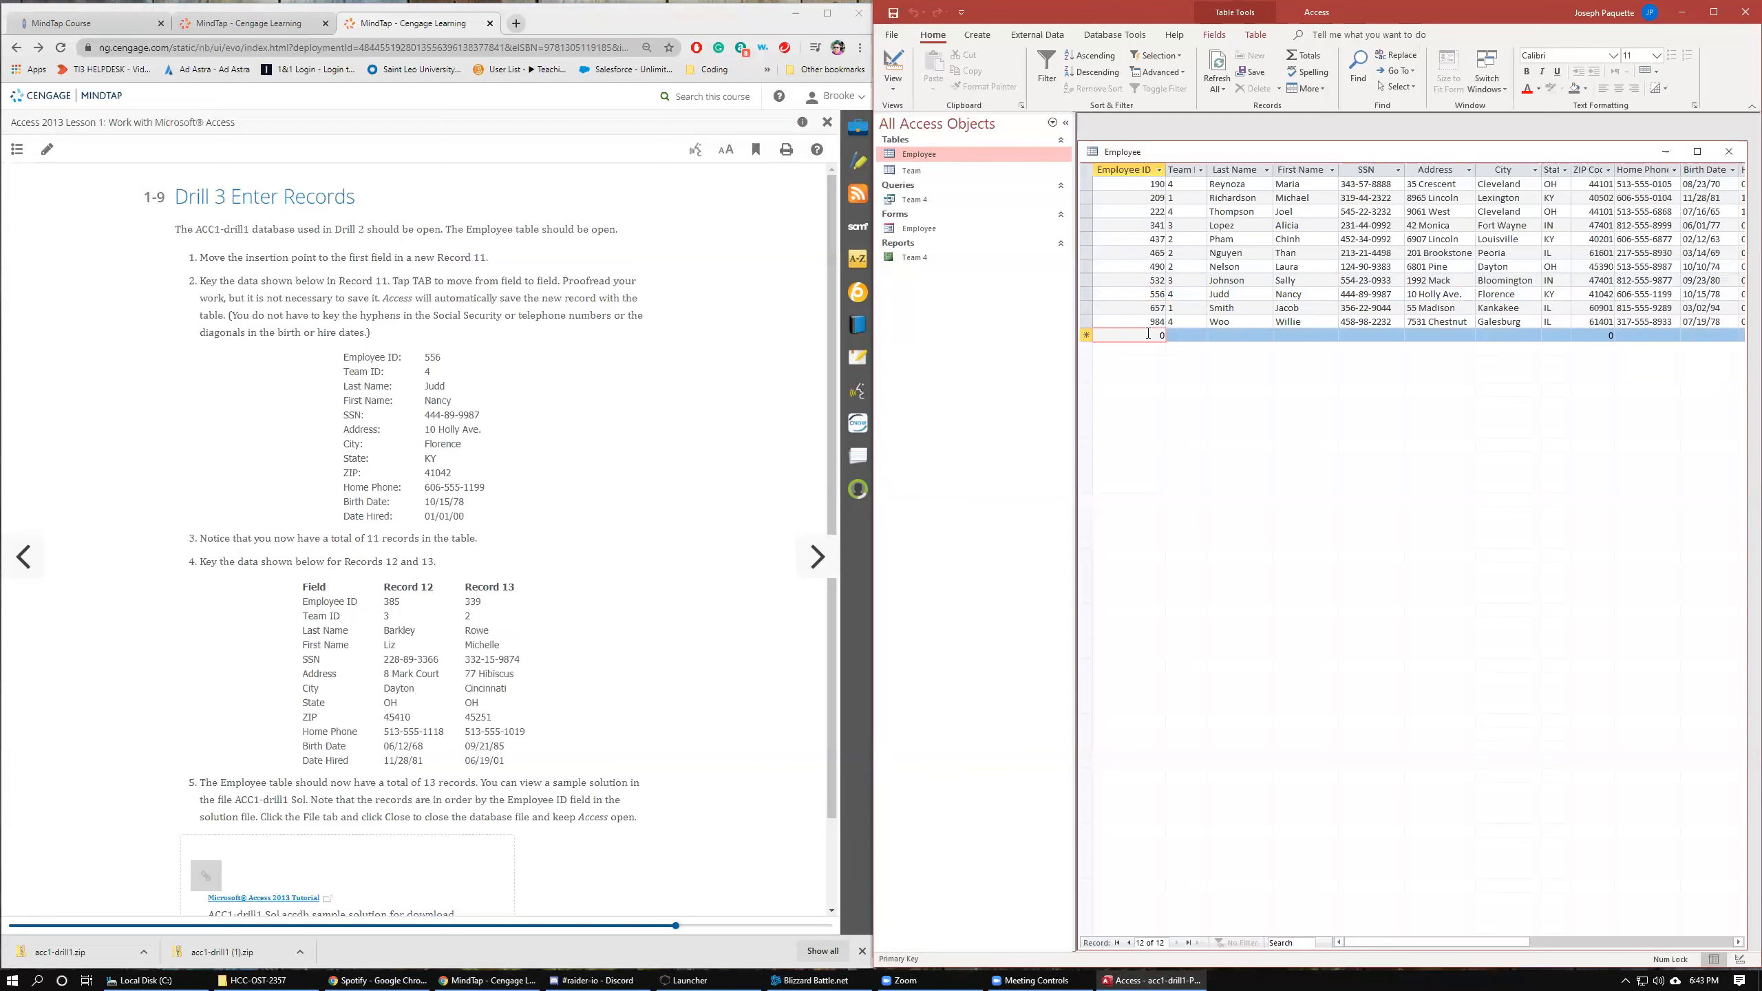
type("38")
key("Delete")
key("Tab")
type("3")
key("Tab")
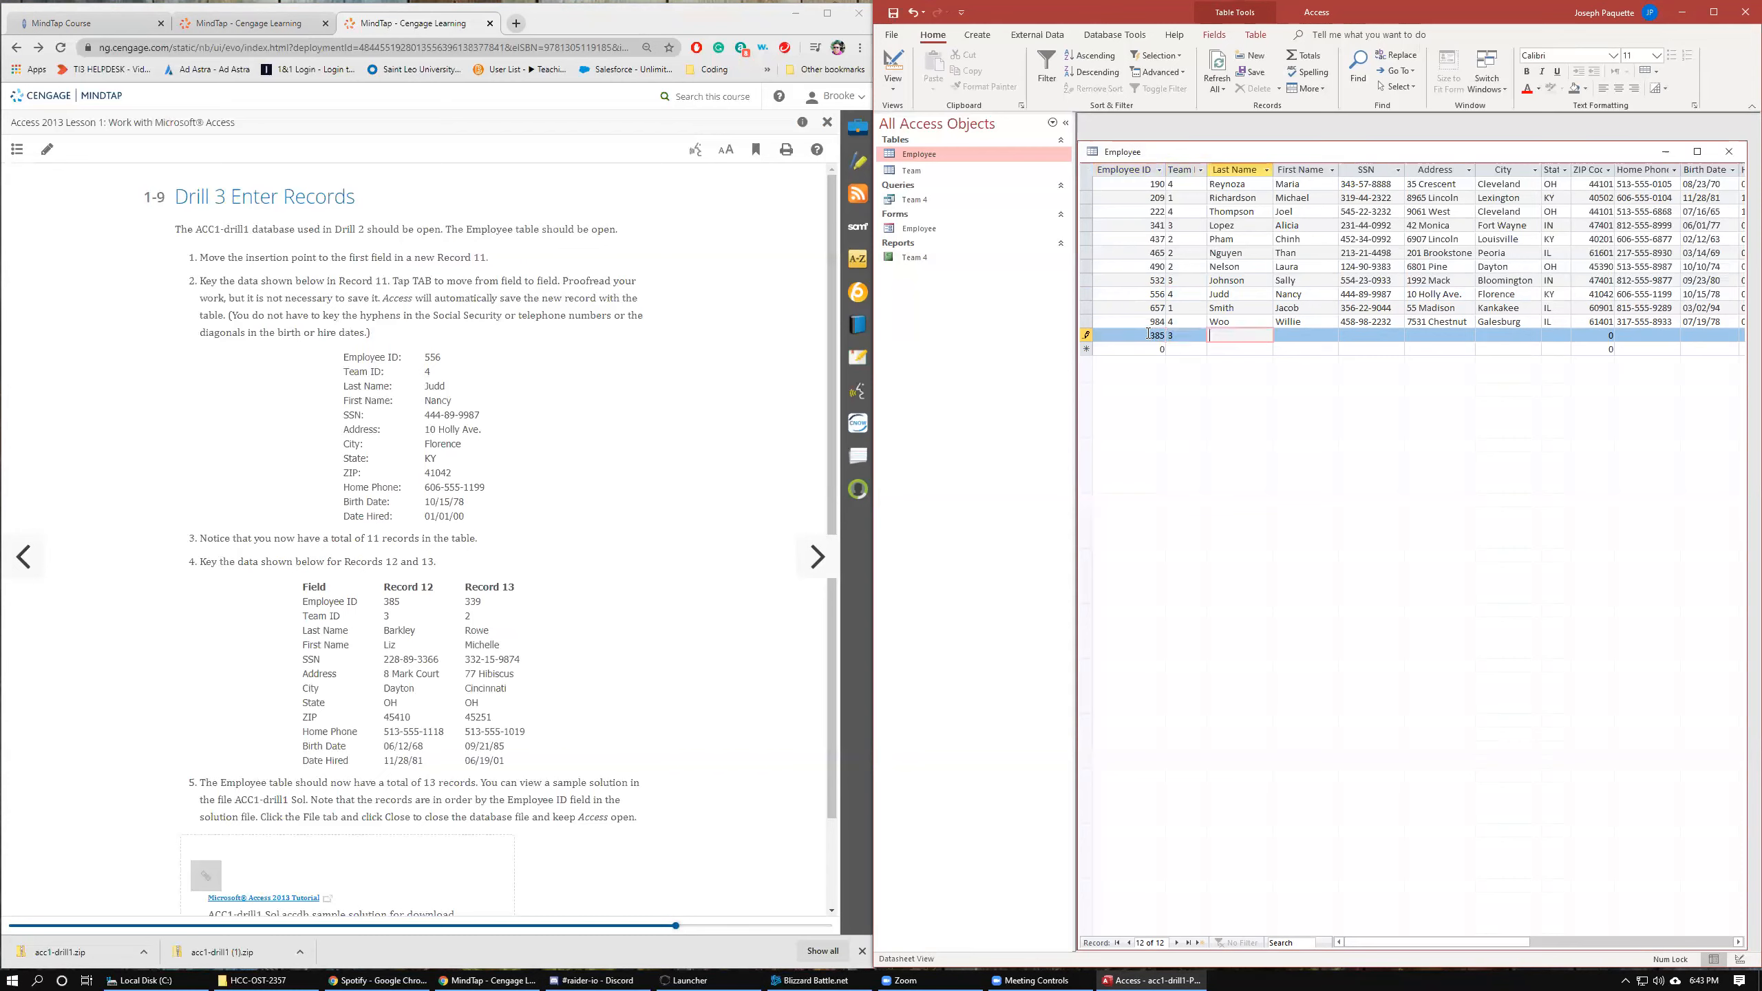
key("Tab")
key("Tab")
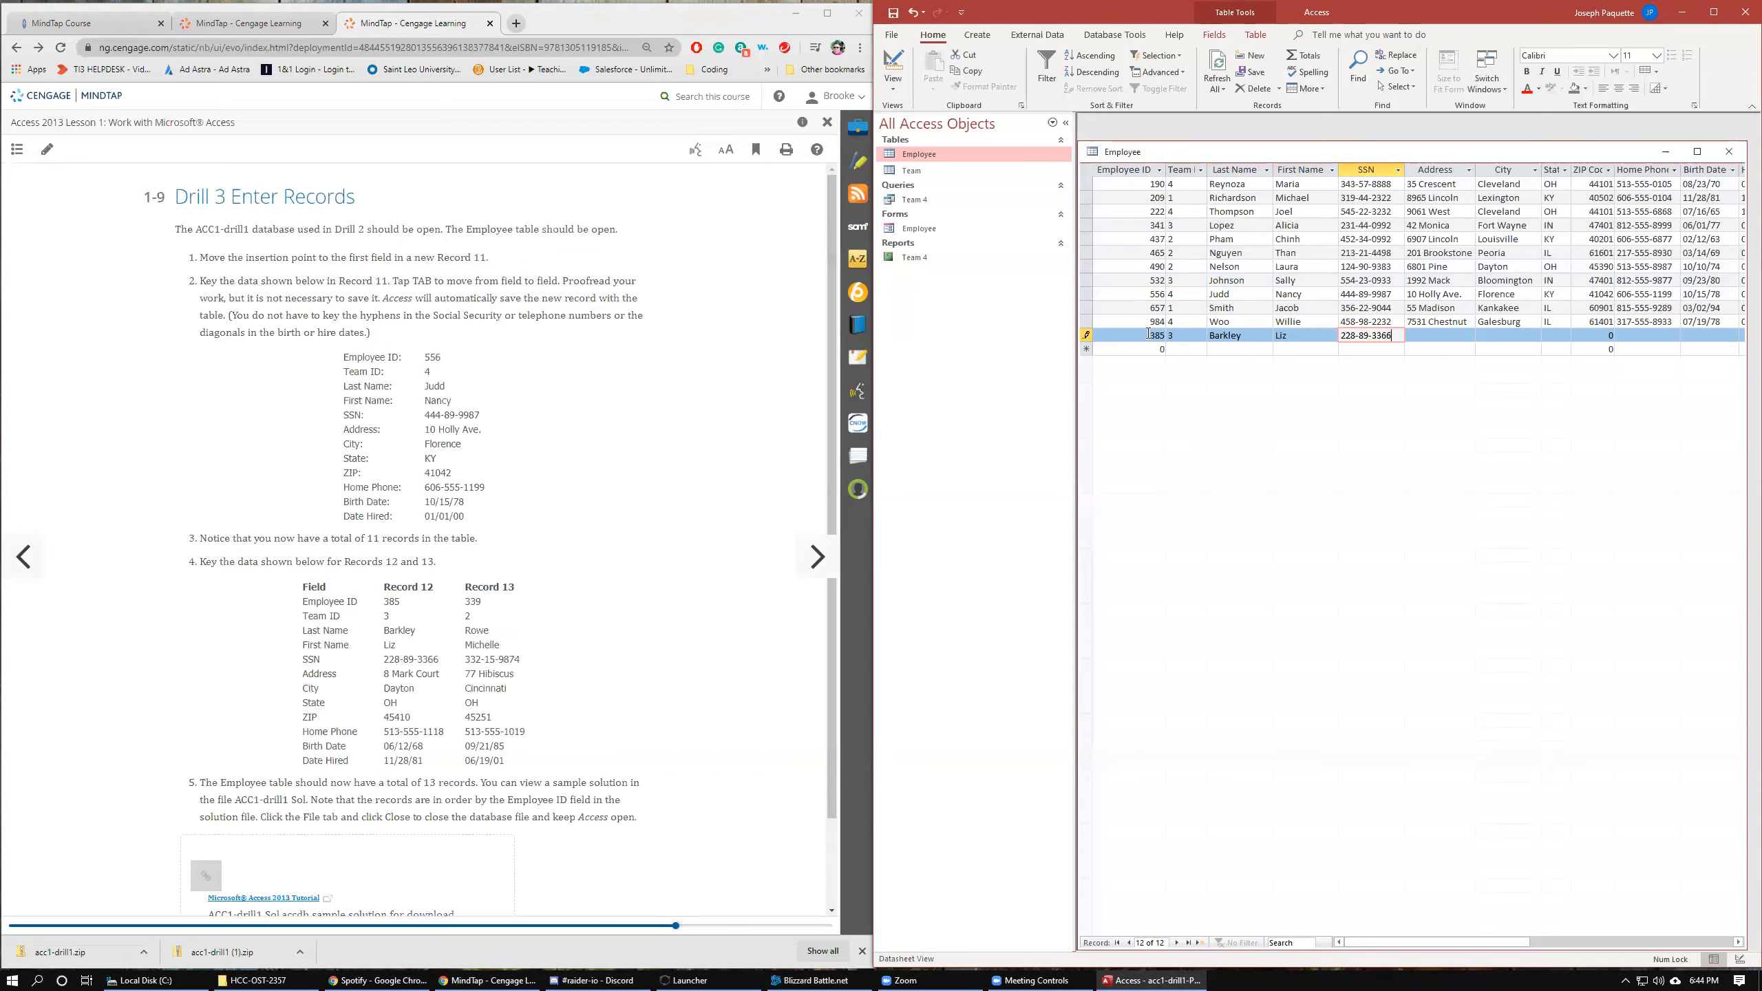
key("Tab")
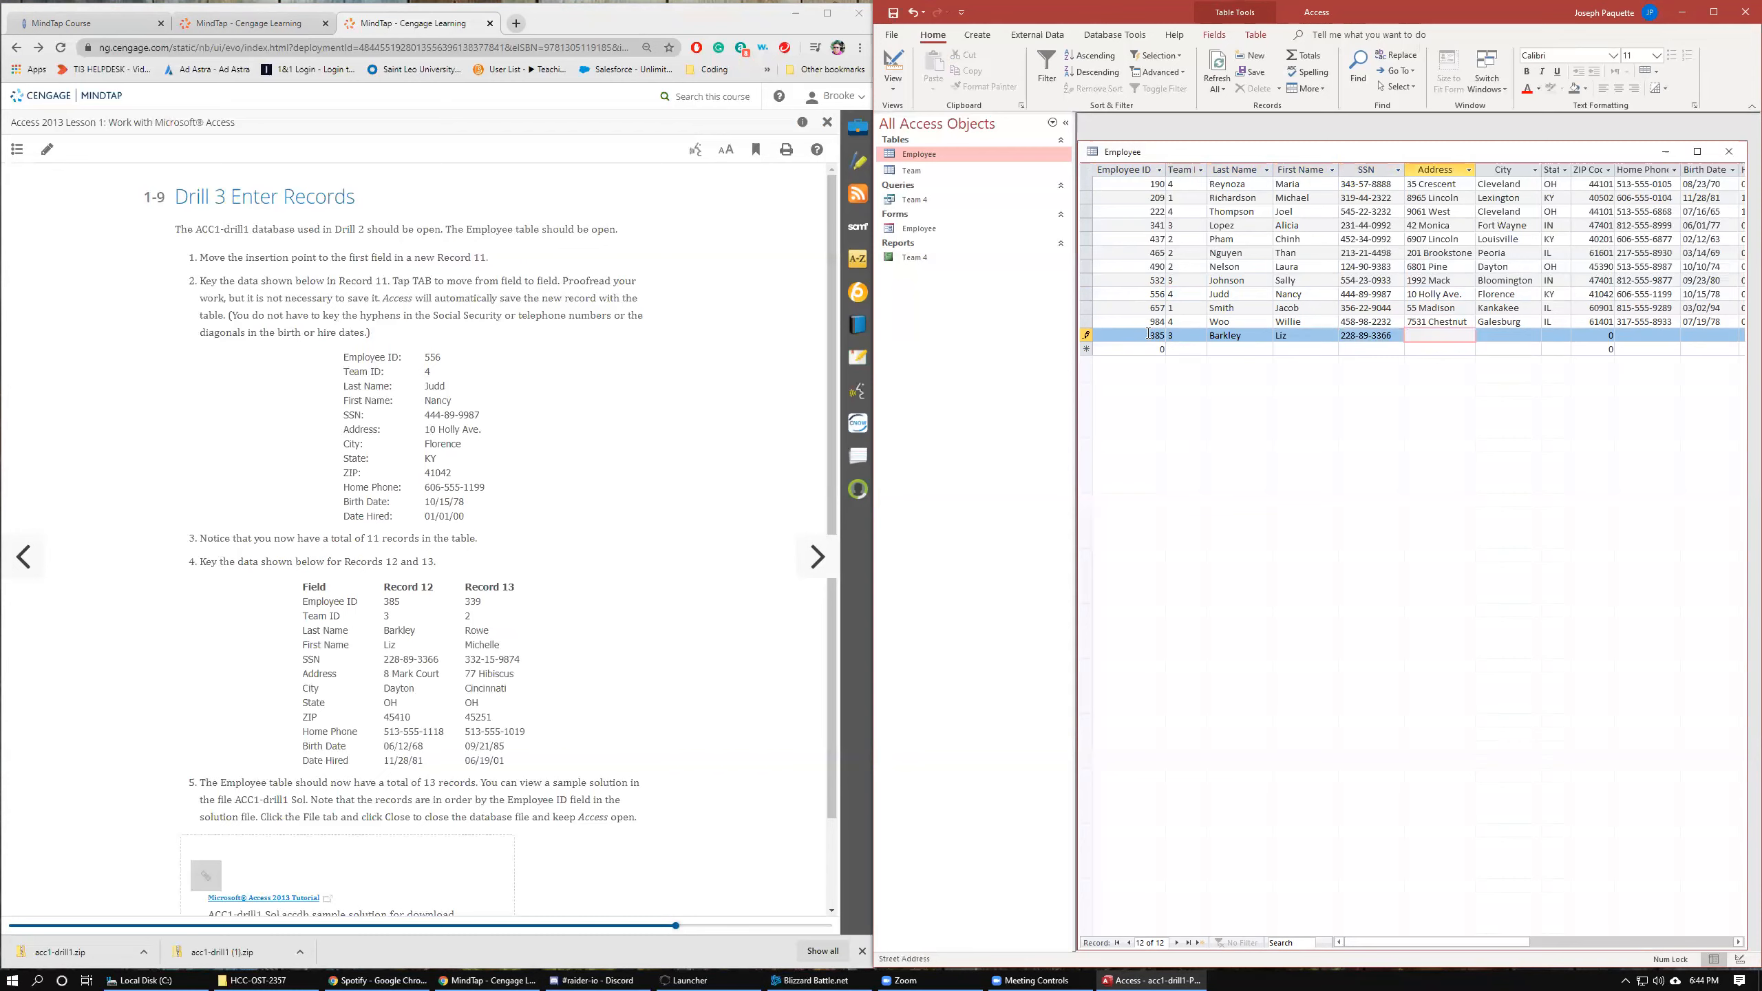
Enter Record 12's street address, the city Dayton, state OH, its ZIP code, and home phone number.
key("Tab")
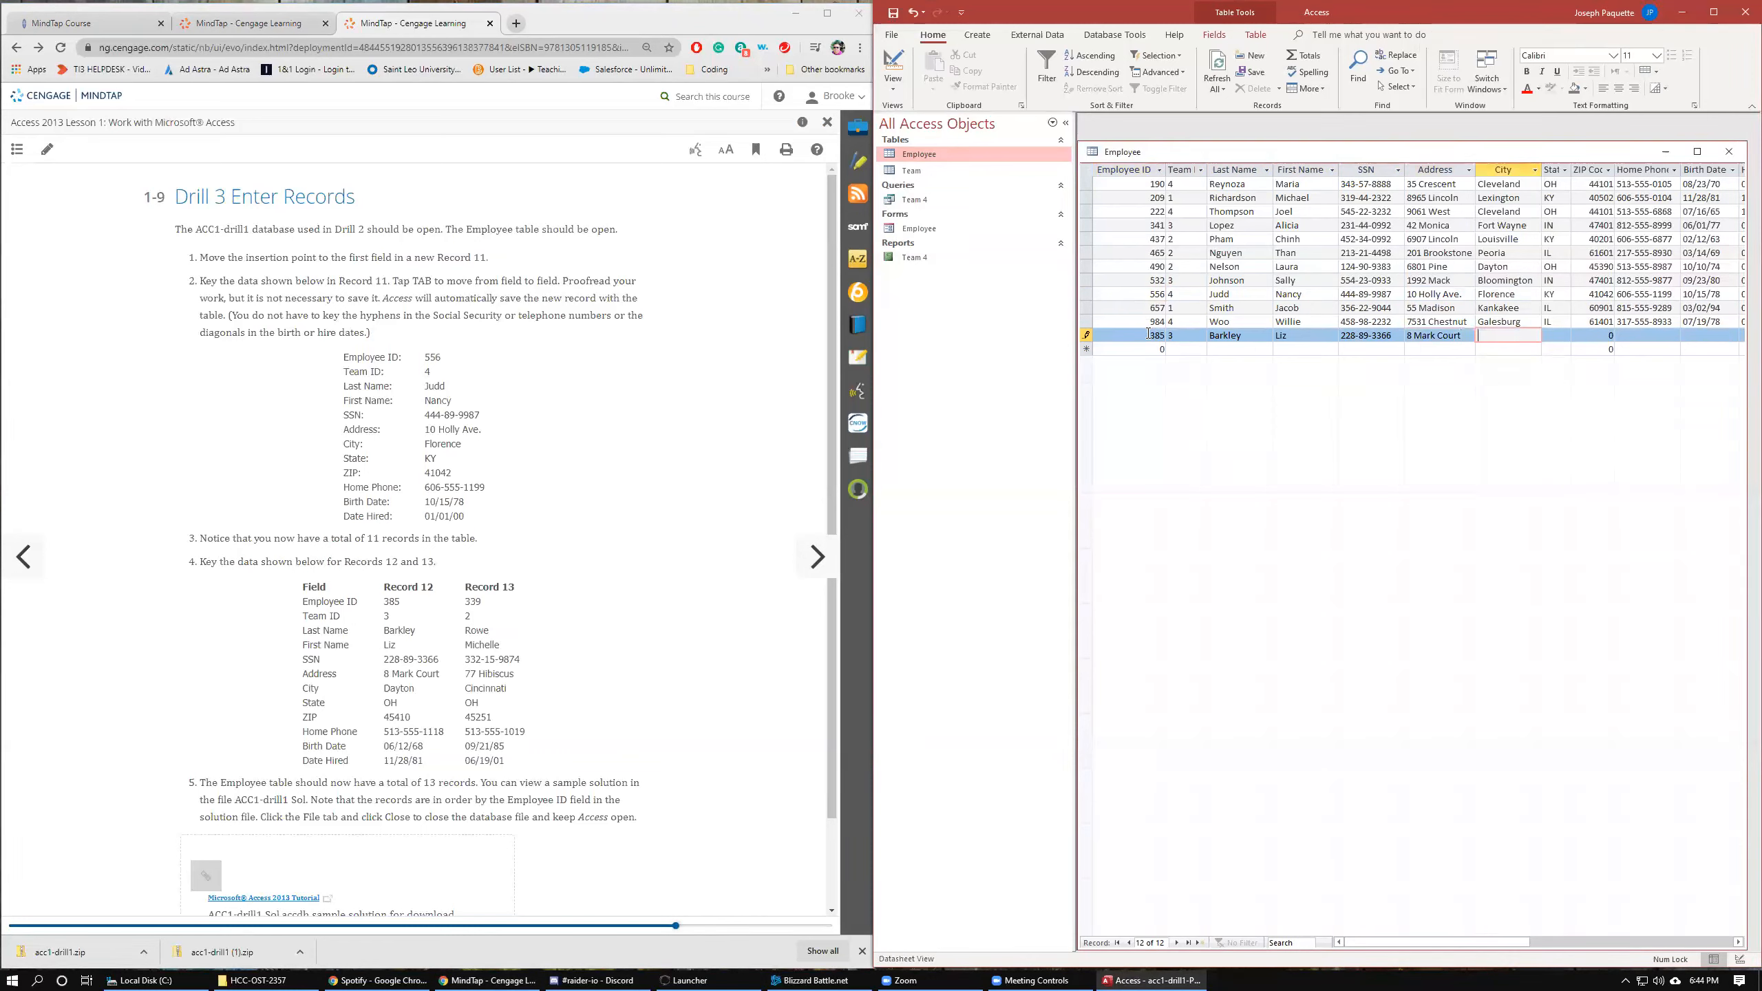
type("Dayton")
key("Tab")
type("O")
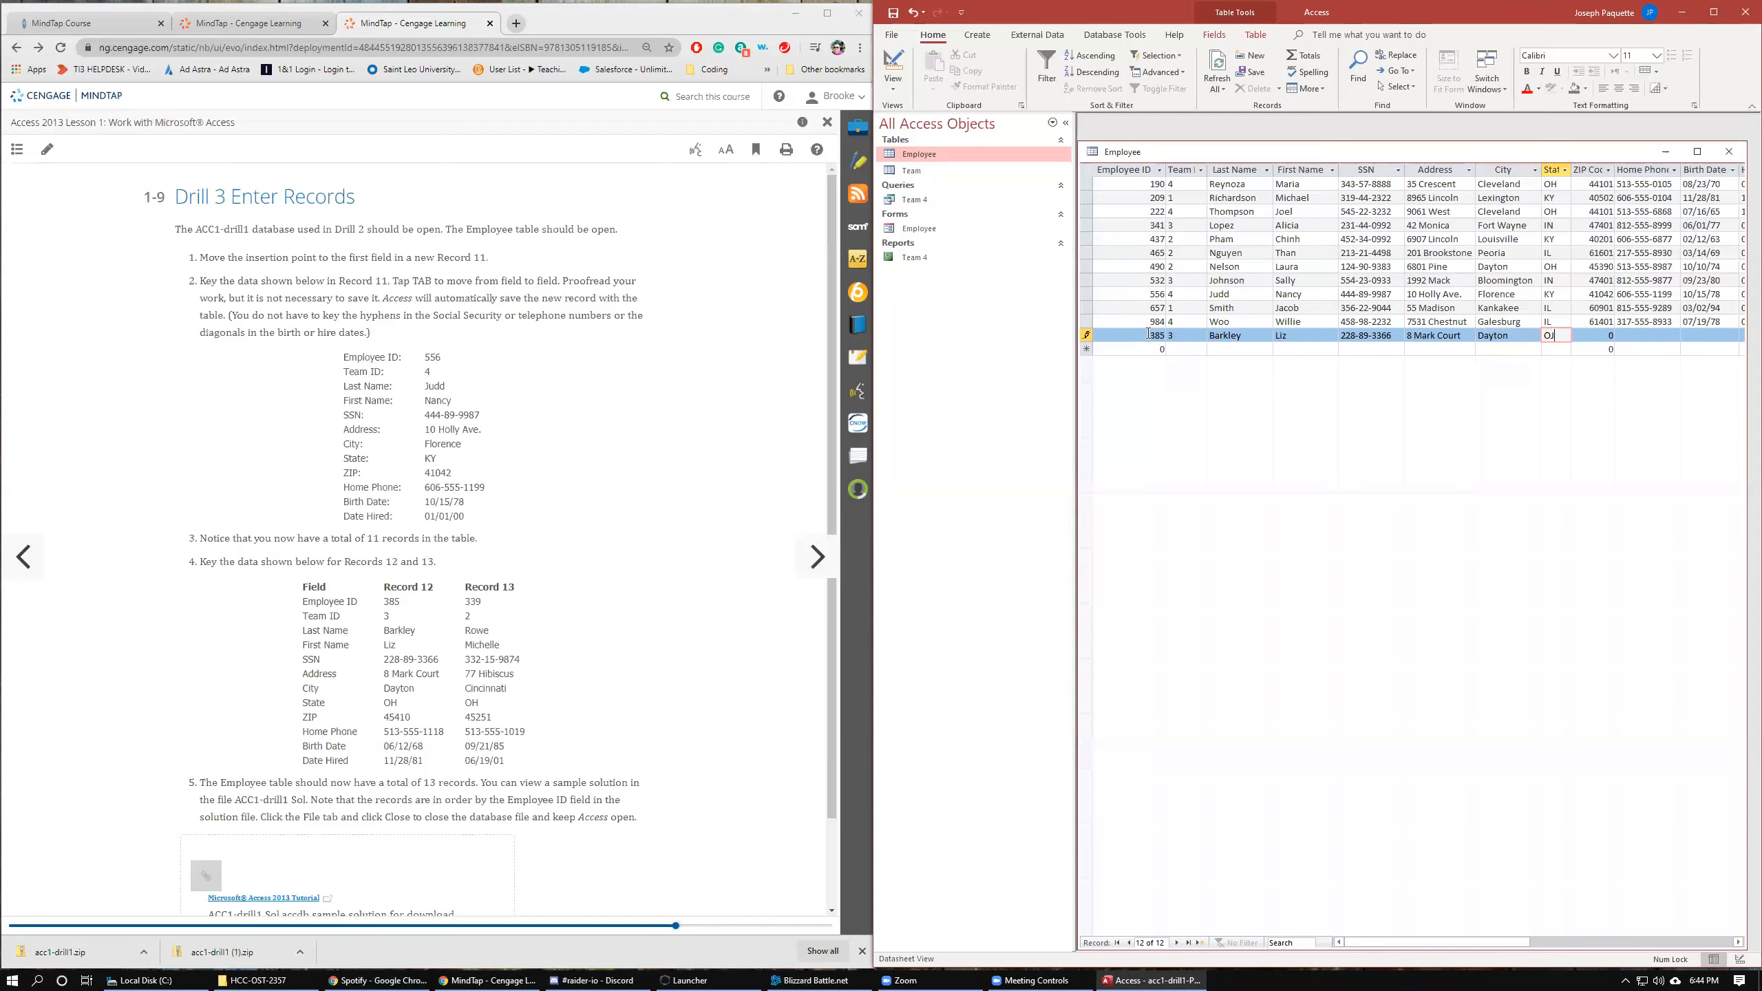
key("Tab")
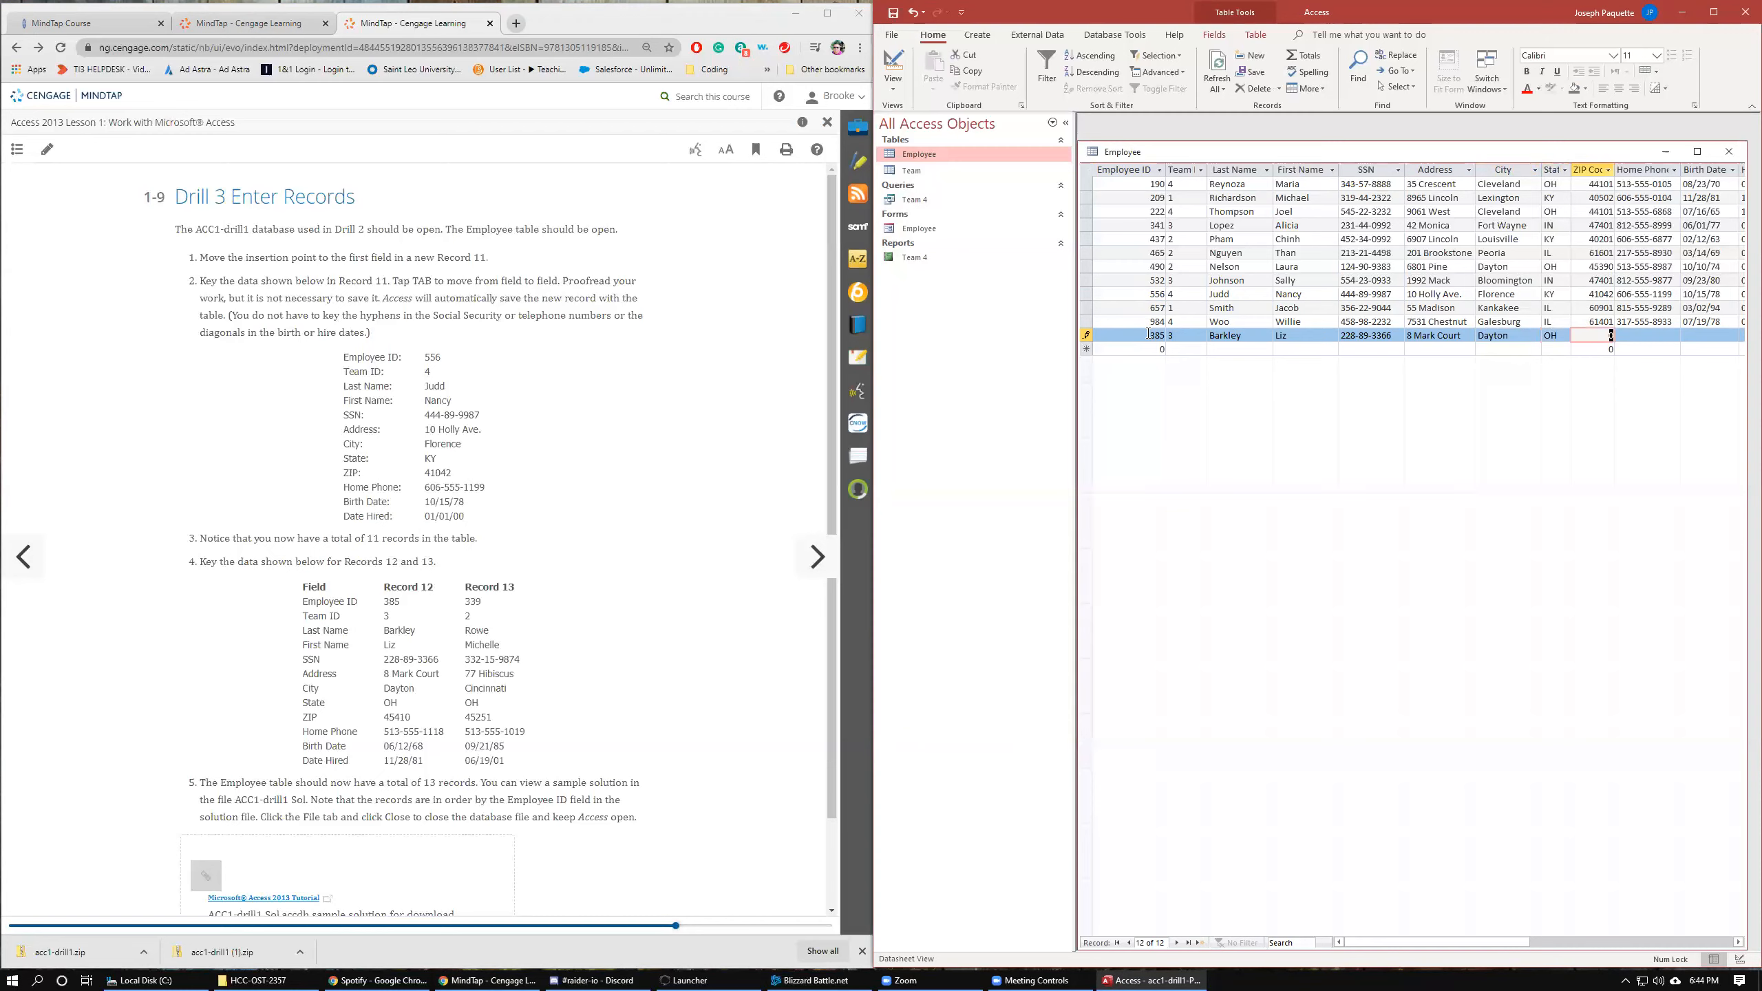
type("45410")
key("Tab")
type("513-555-1118")
key("Tab")
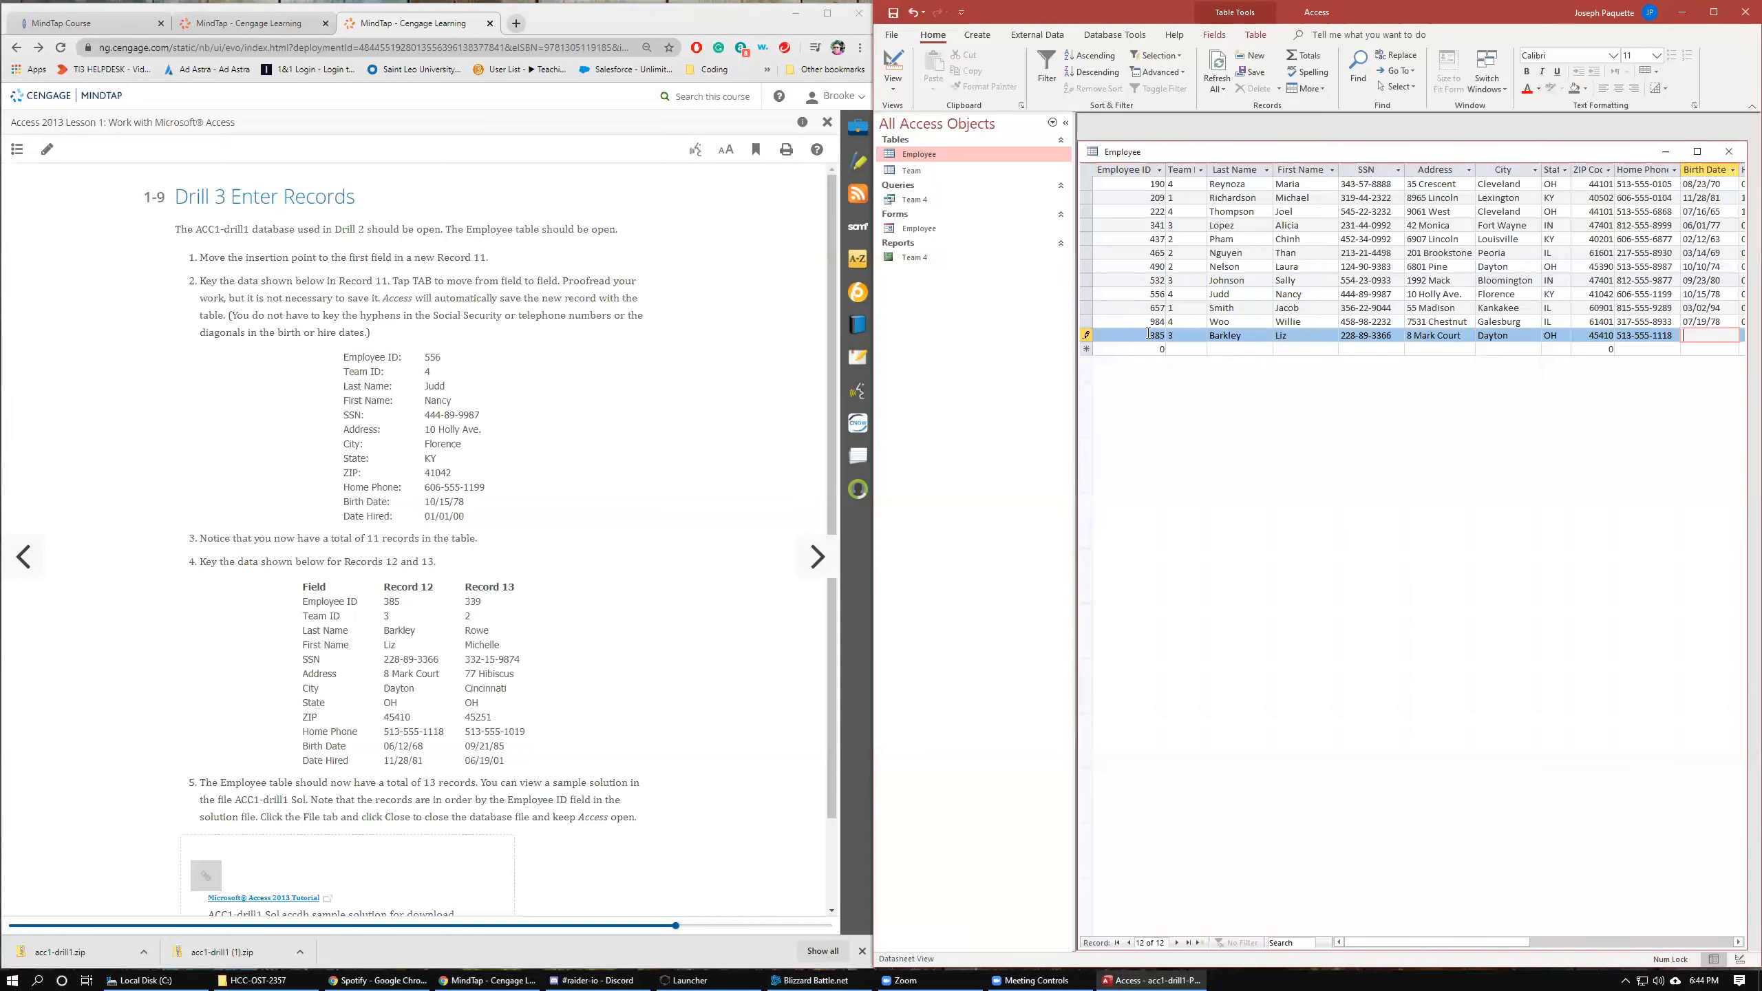
Enter Record 12's birth date and the hire date 11/28/81 to finish the record.
type("06/")
type("12/68")
key("Tab")
type("11")
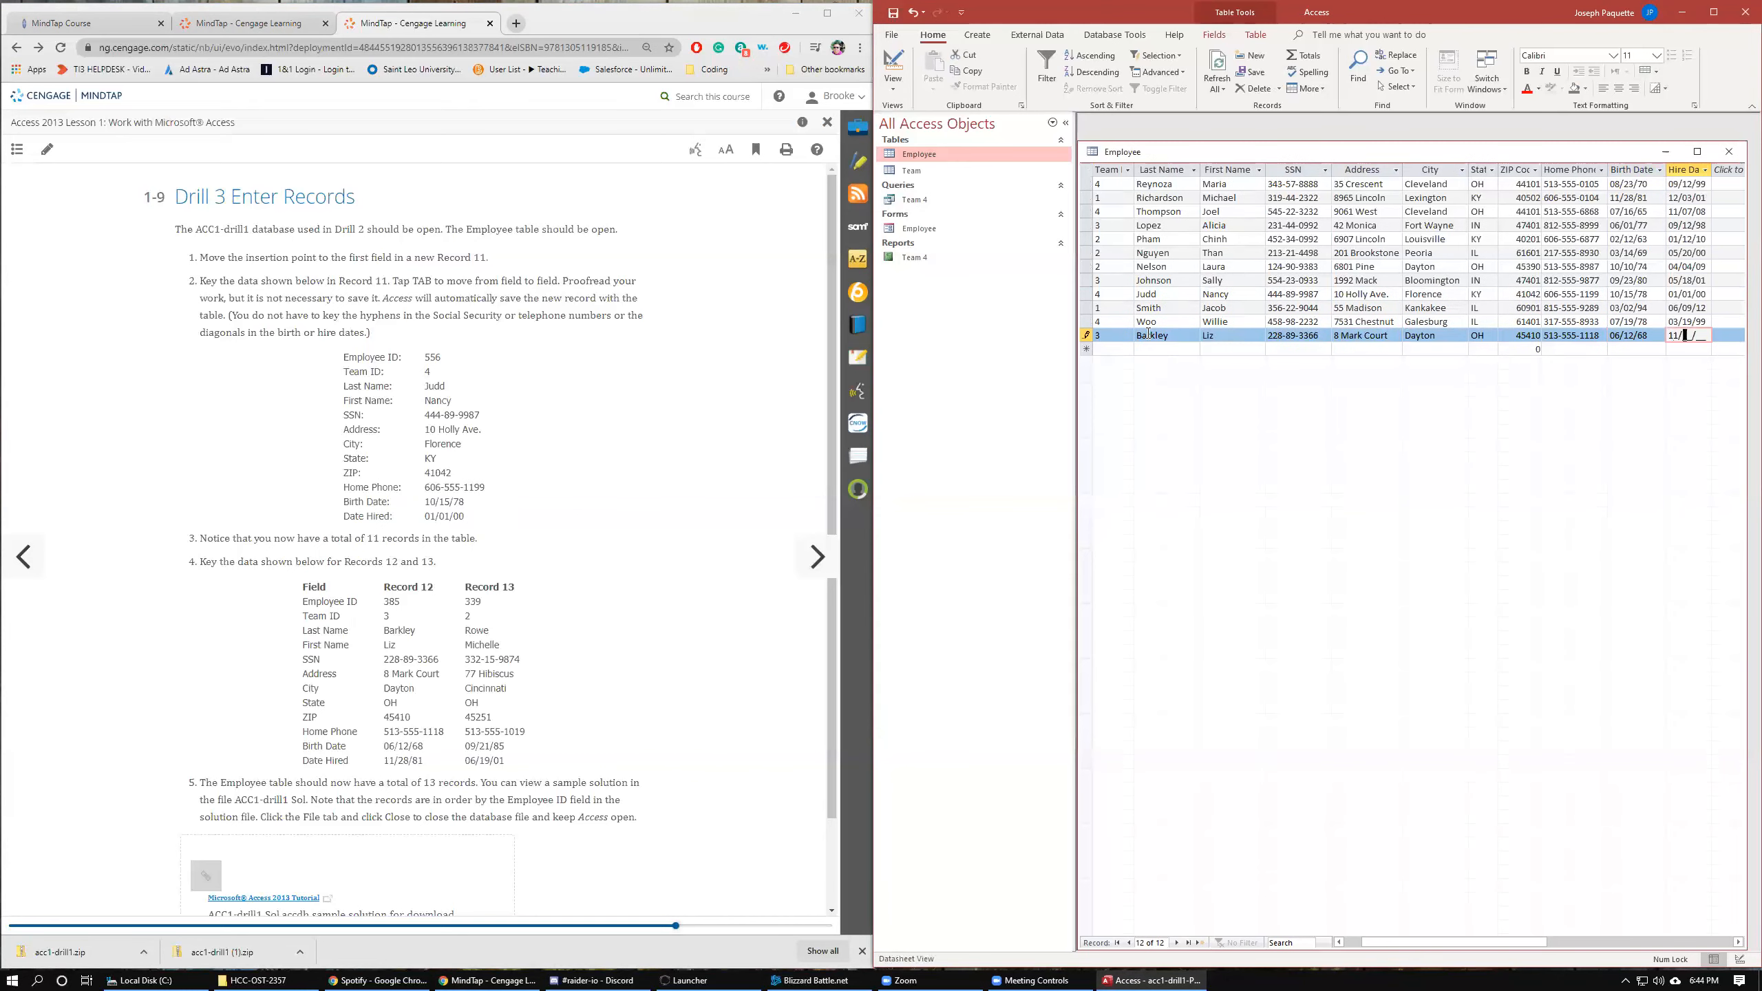
type("2881")
key("Tab")
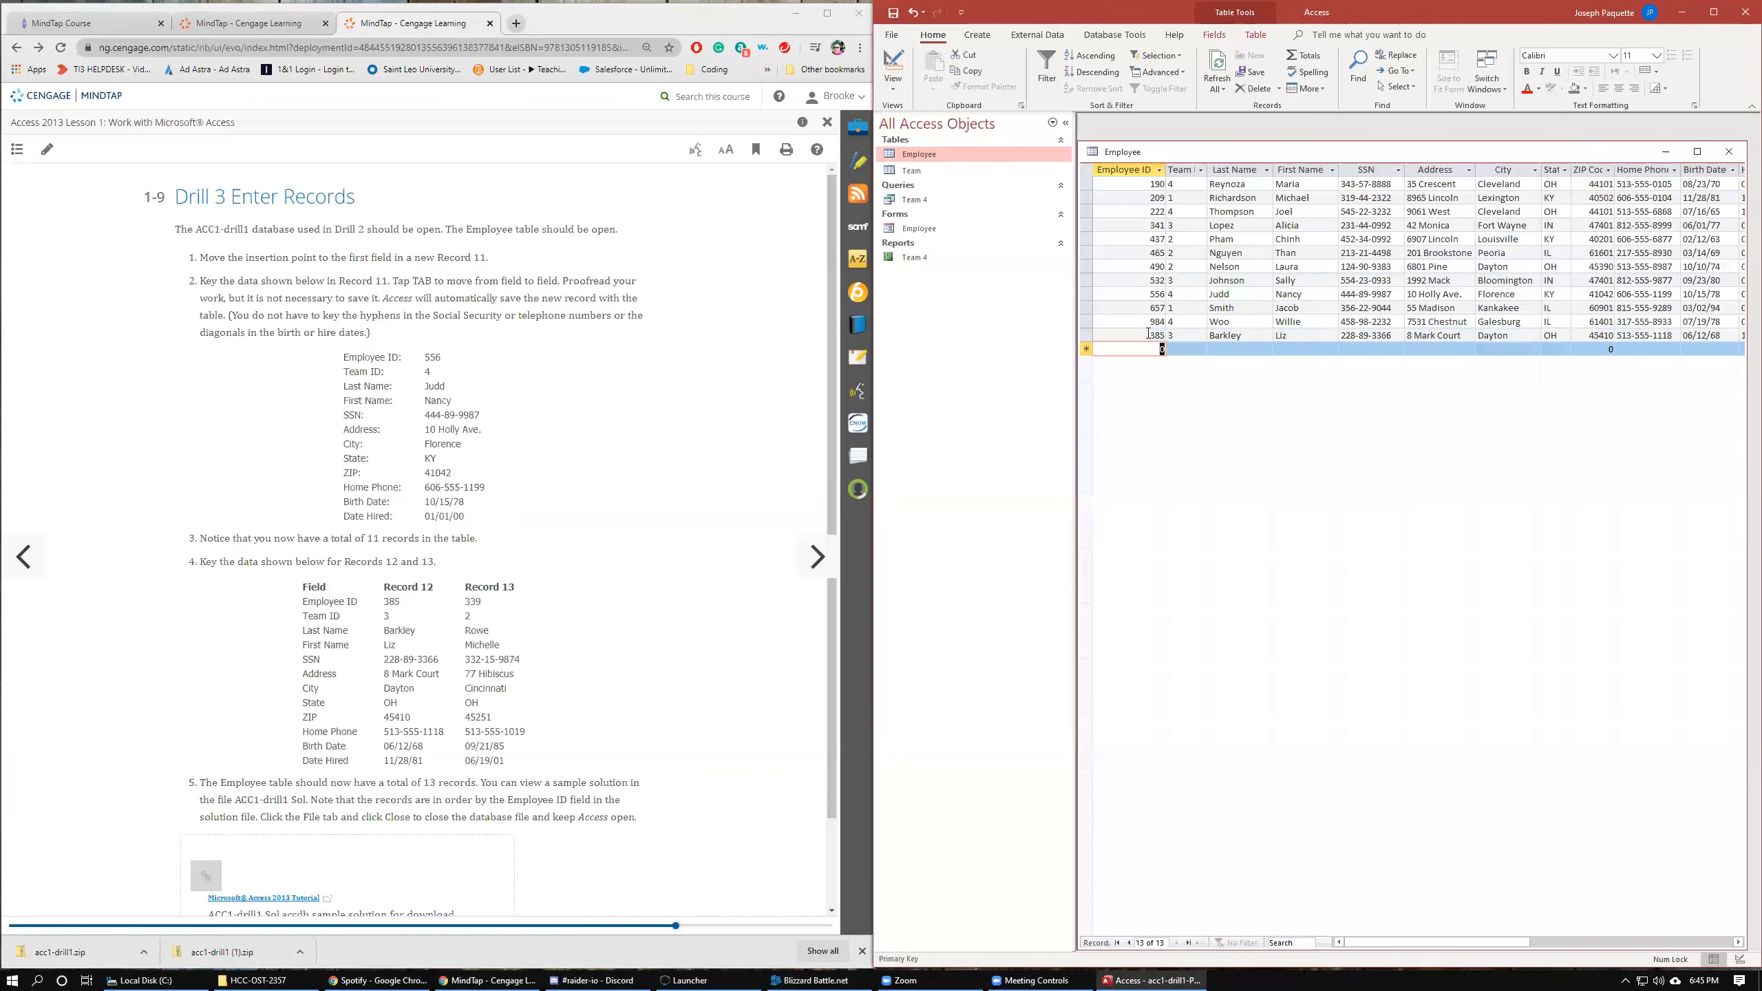
Start Record 13 with its employee ID, team 2, last name, first name, and SSN from the lesson.
type("339")
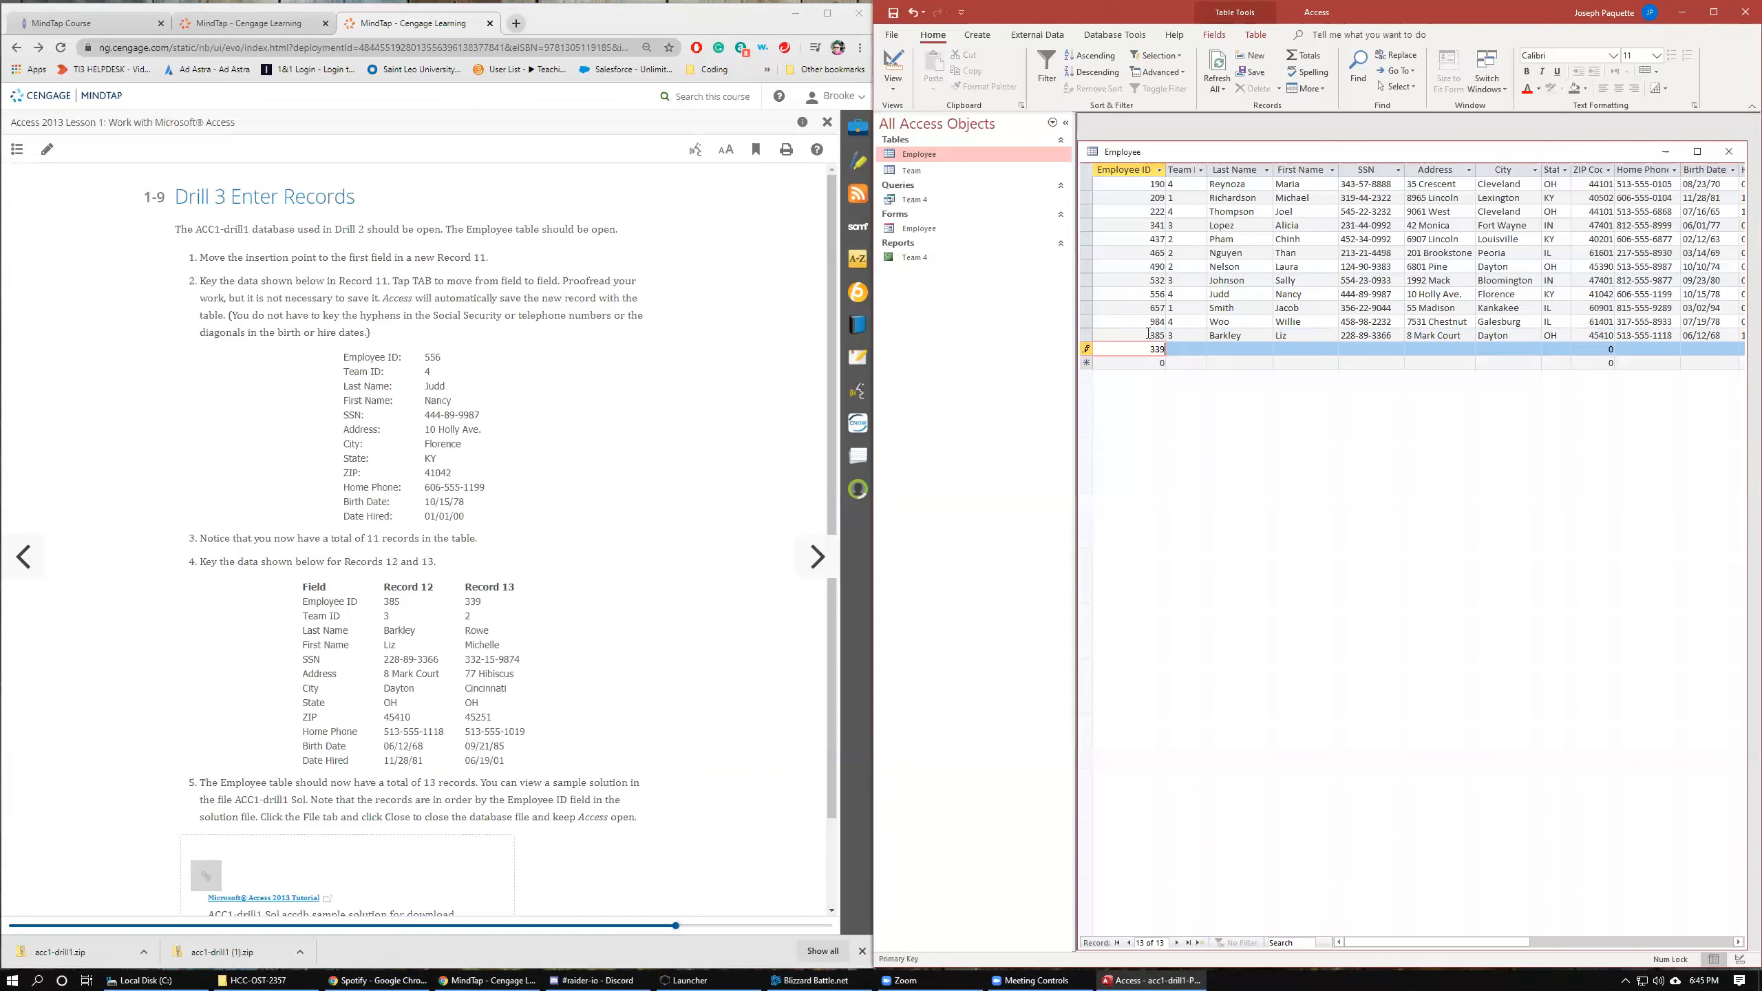
key("Tab")
type("2")
key("Tab")
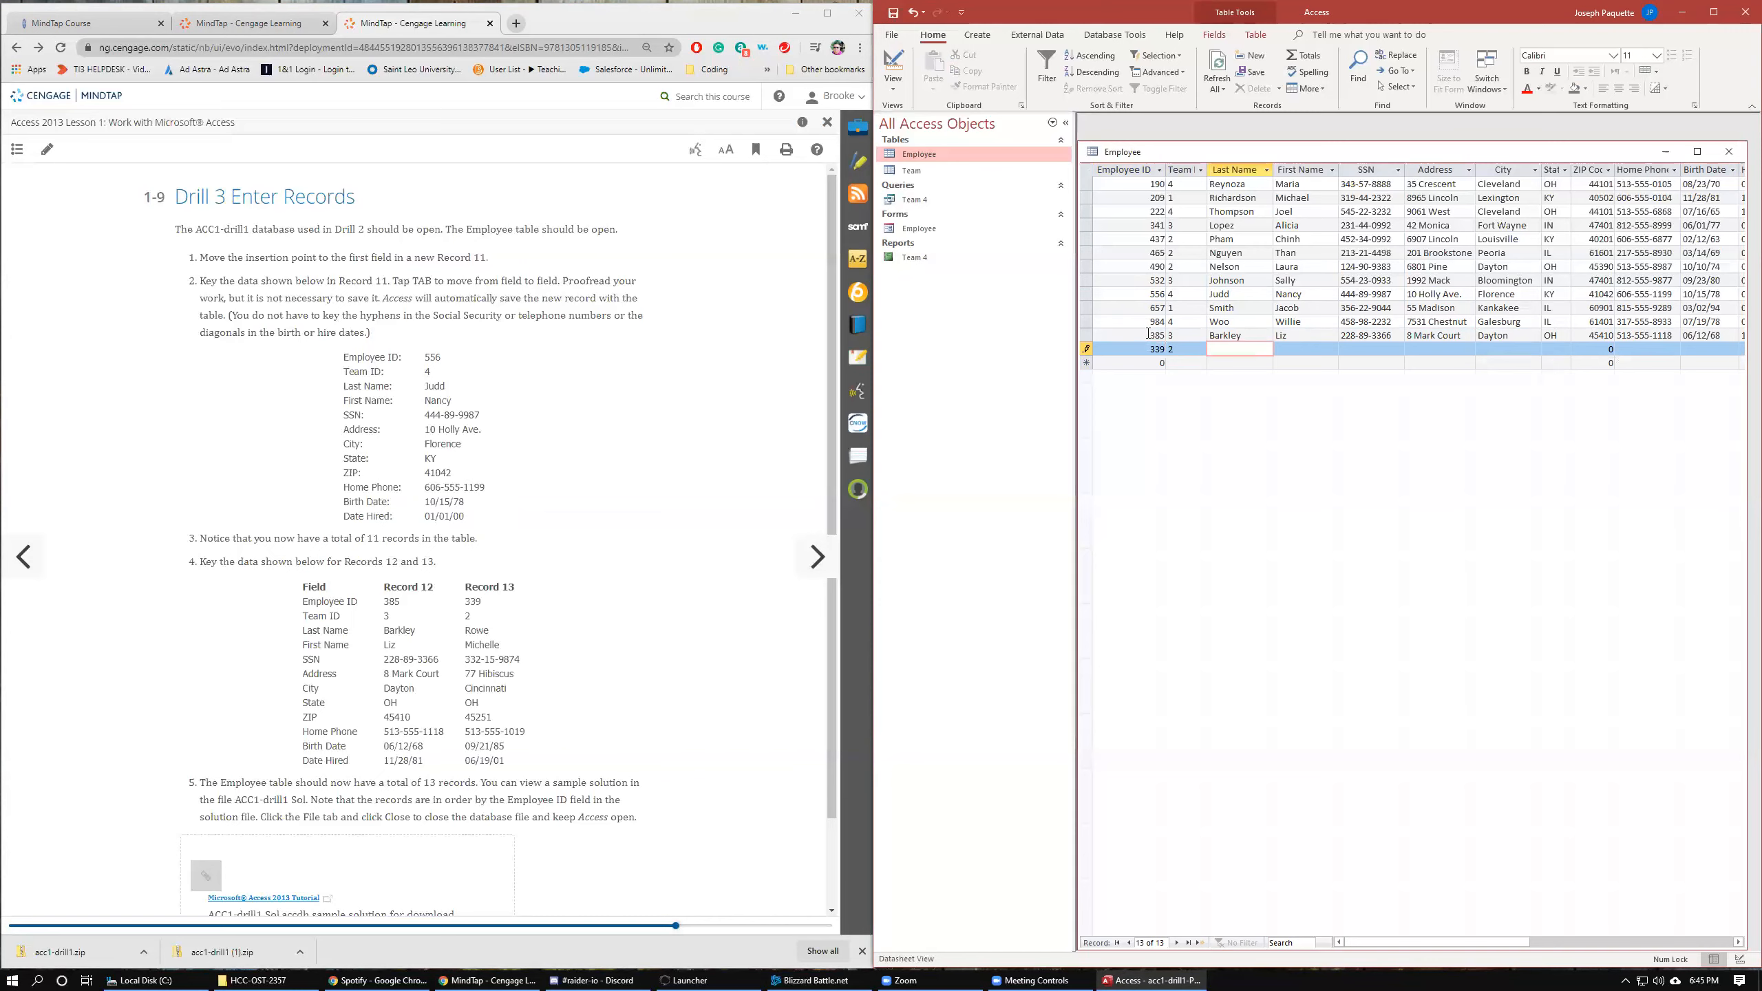
key("Tab")
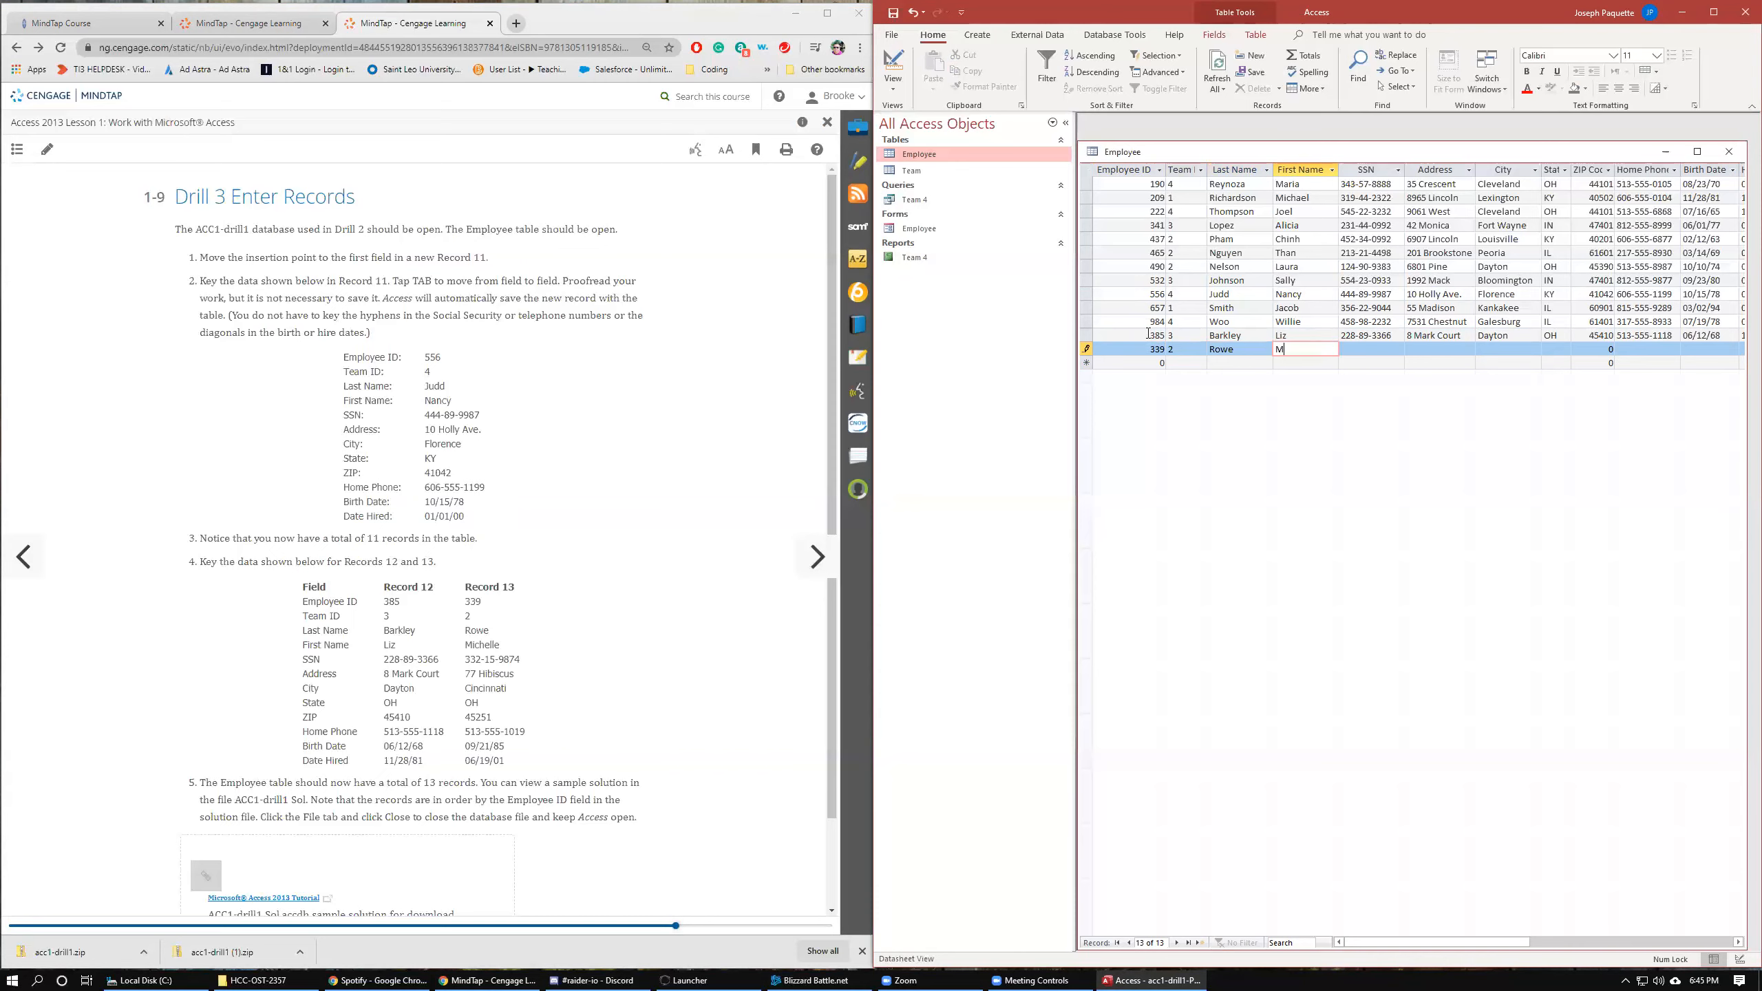
key("Tab")
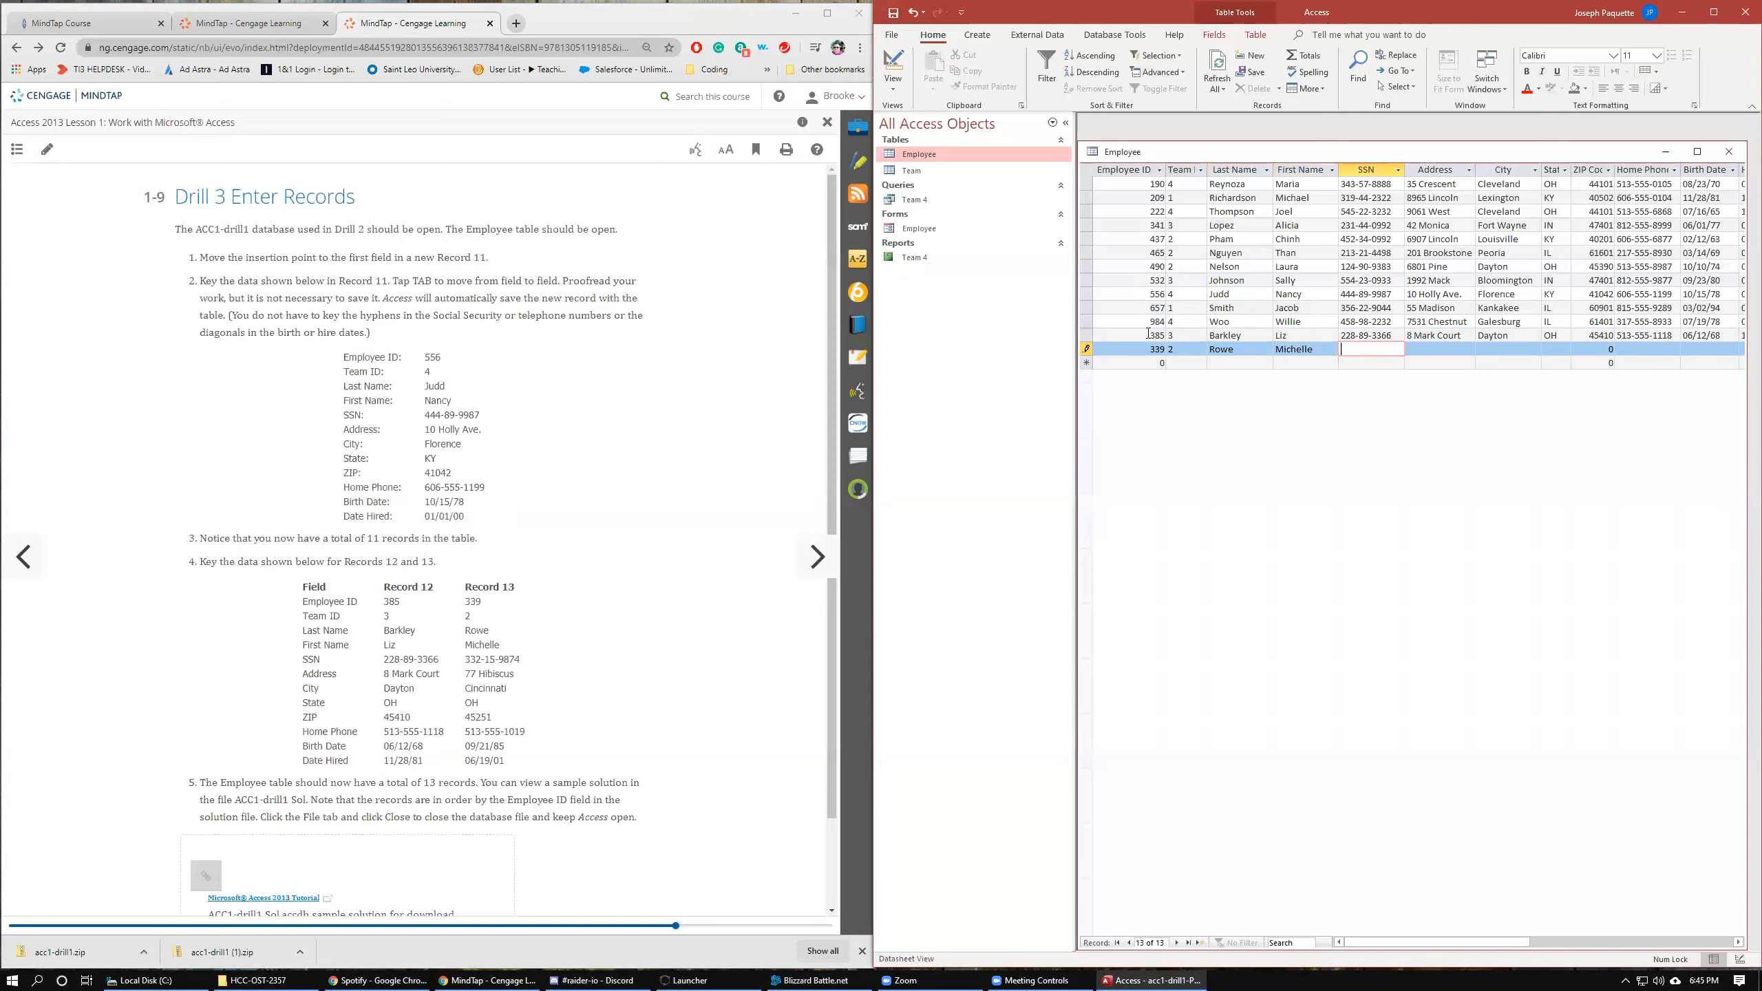
key("Tab")
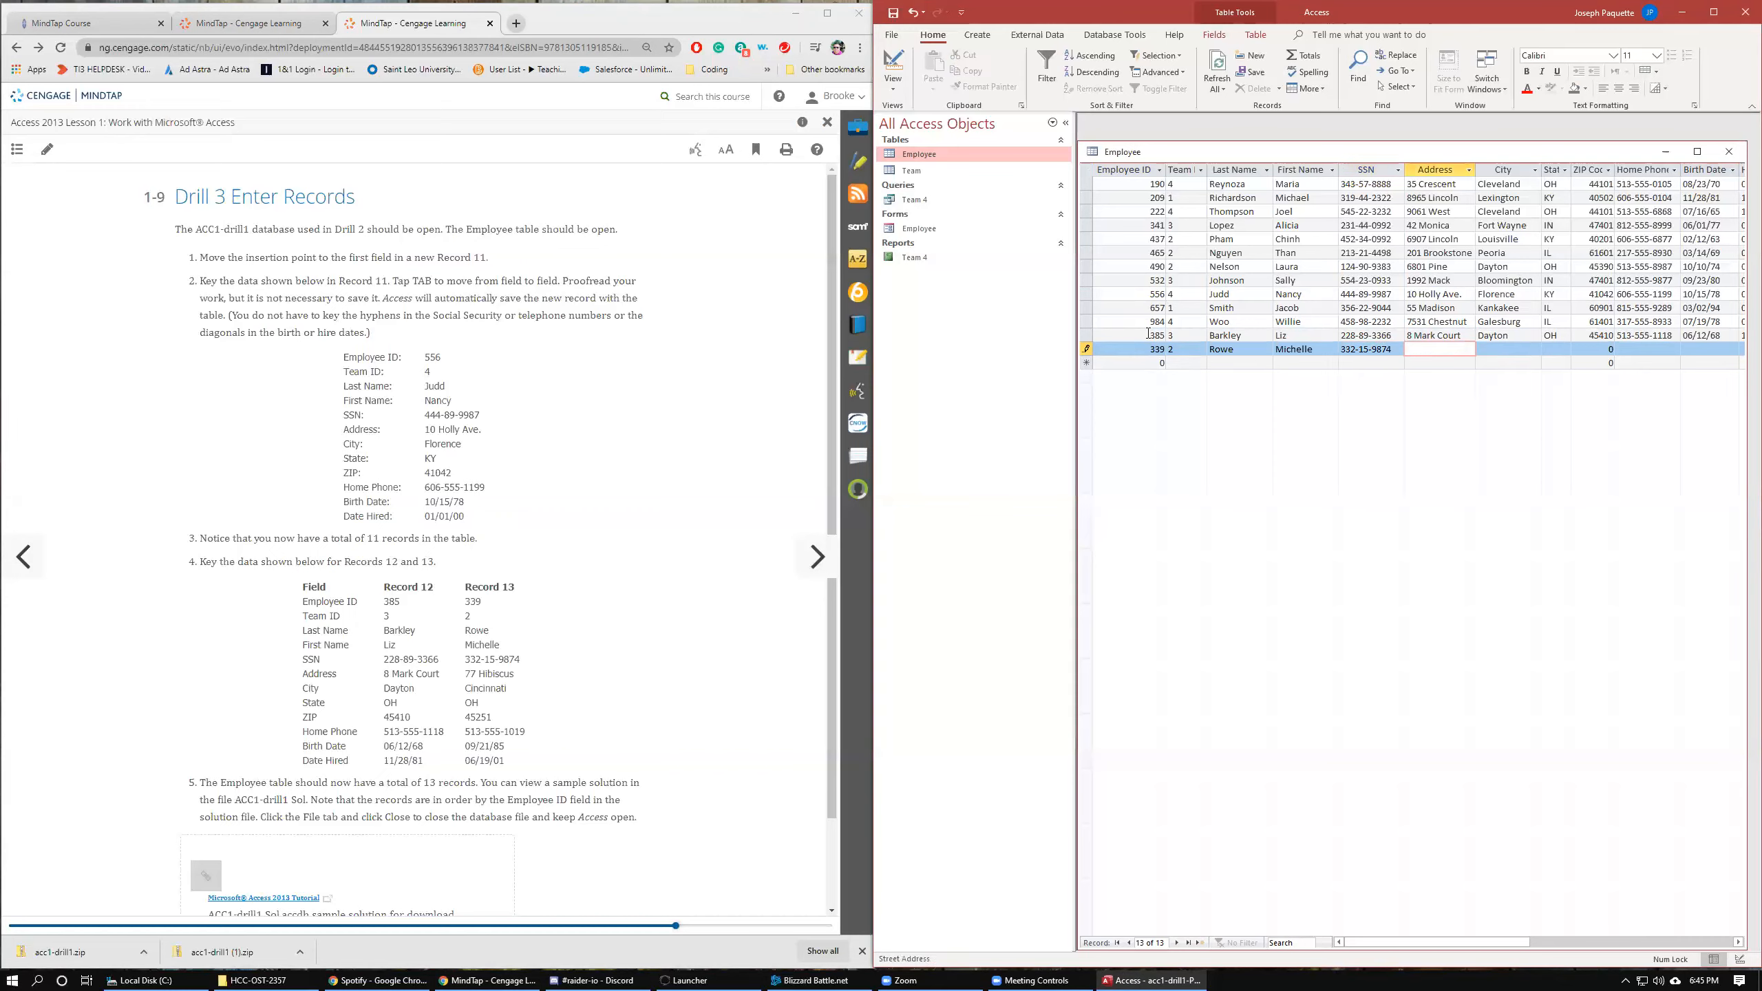
Enter Record 13's street address, the city Cincinnati, state OH, its ZIP code, and home phone number.
key("Tab")
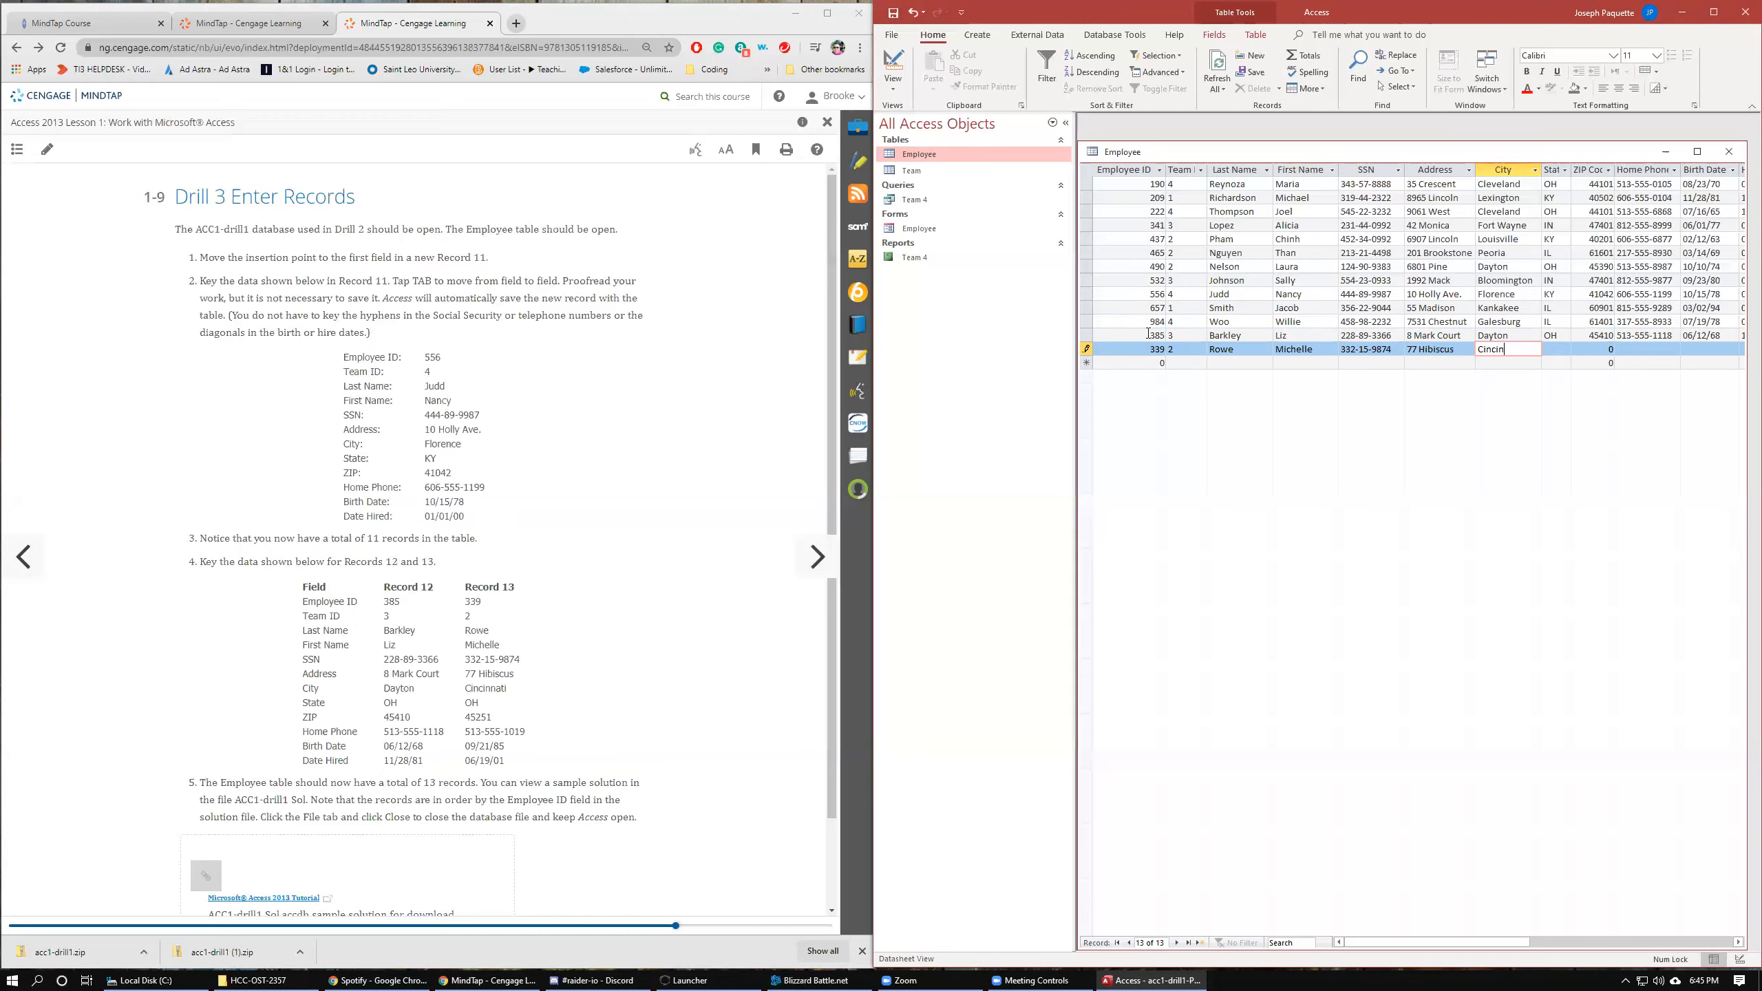
key("Tab")
type("OH")
key("Tab")
type("4")
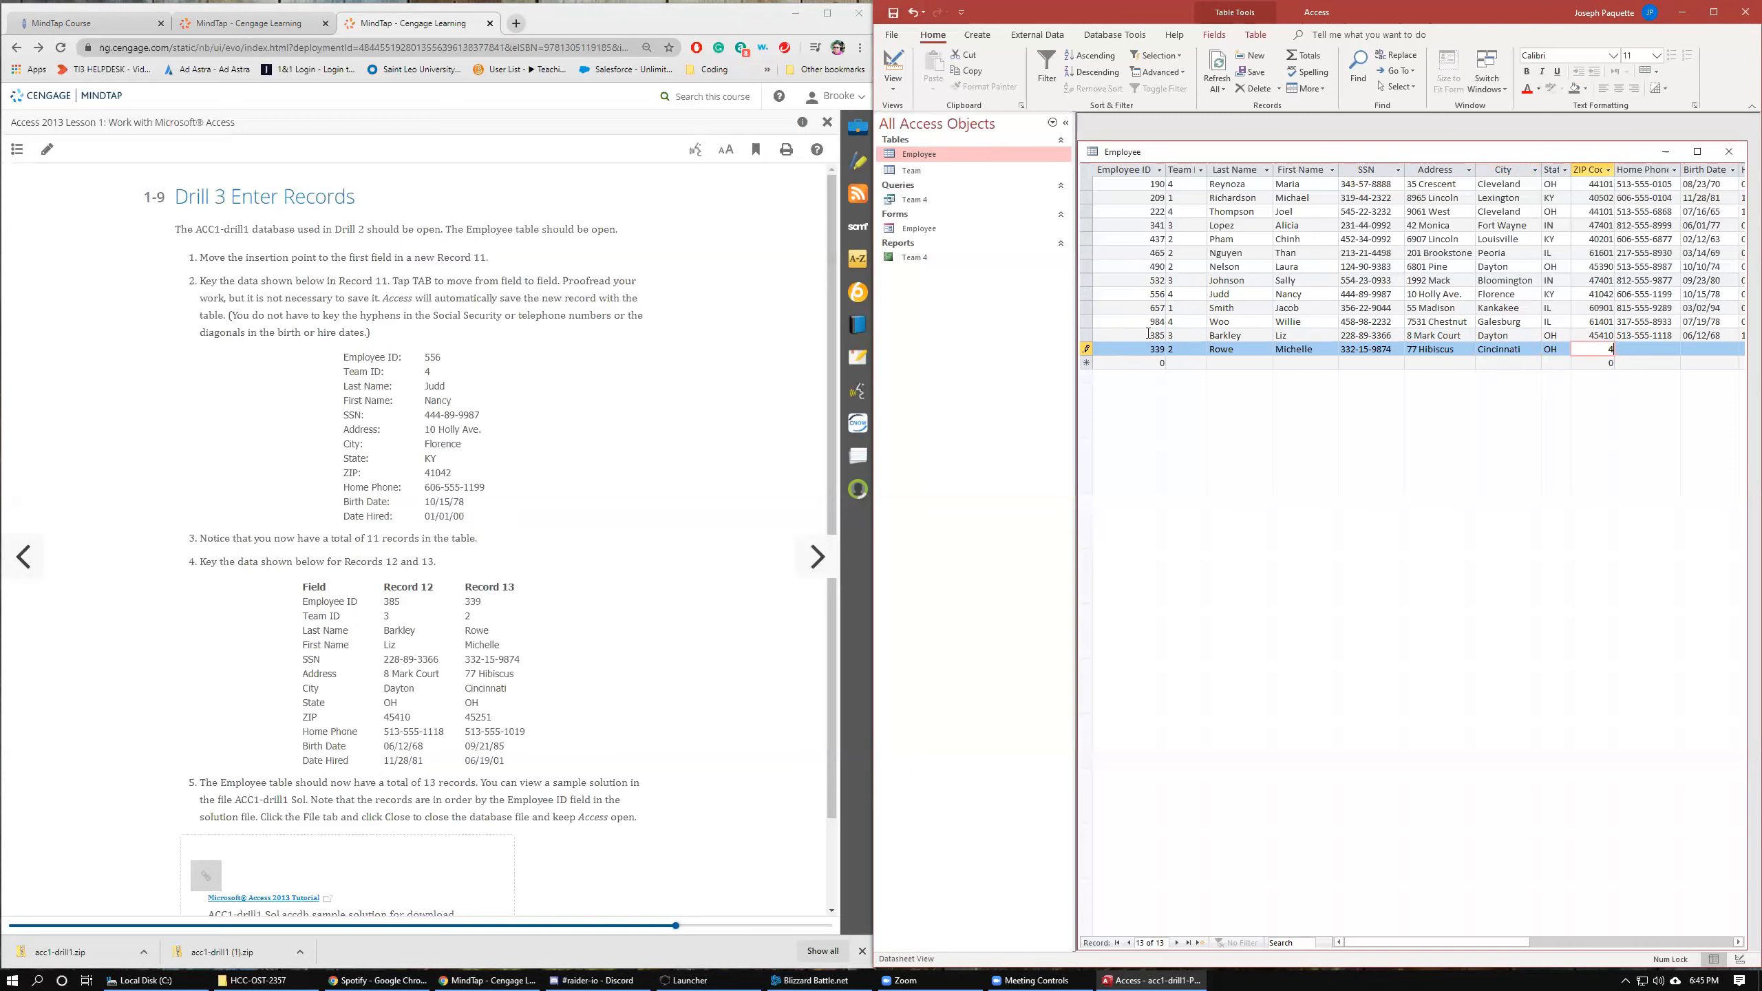
type("5251")
key("Tab")
type("513-555-")
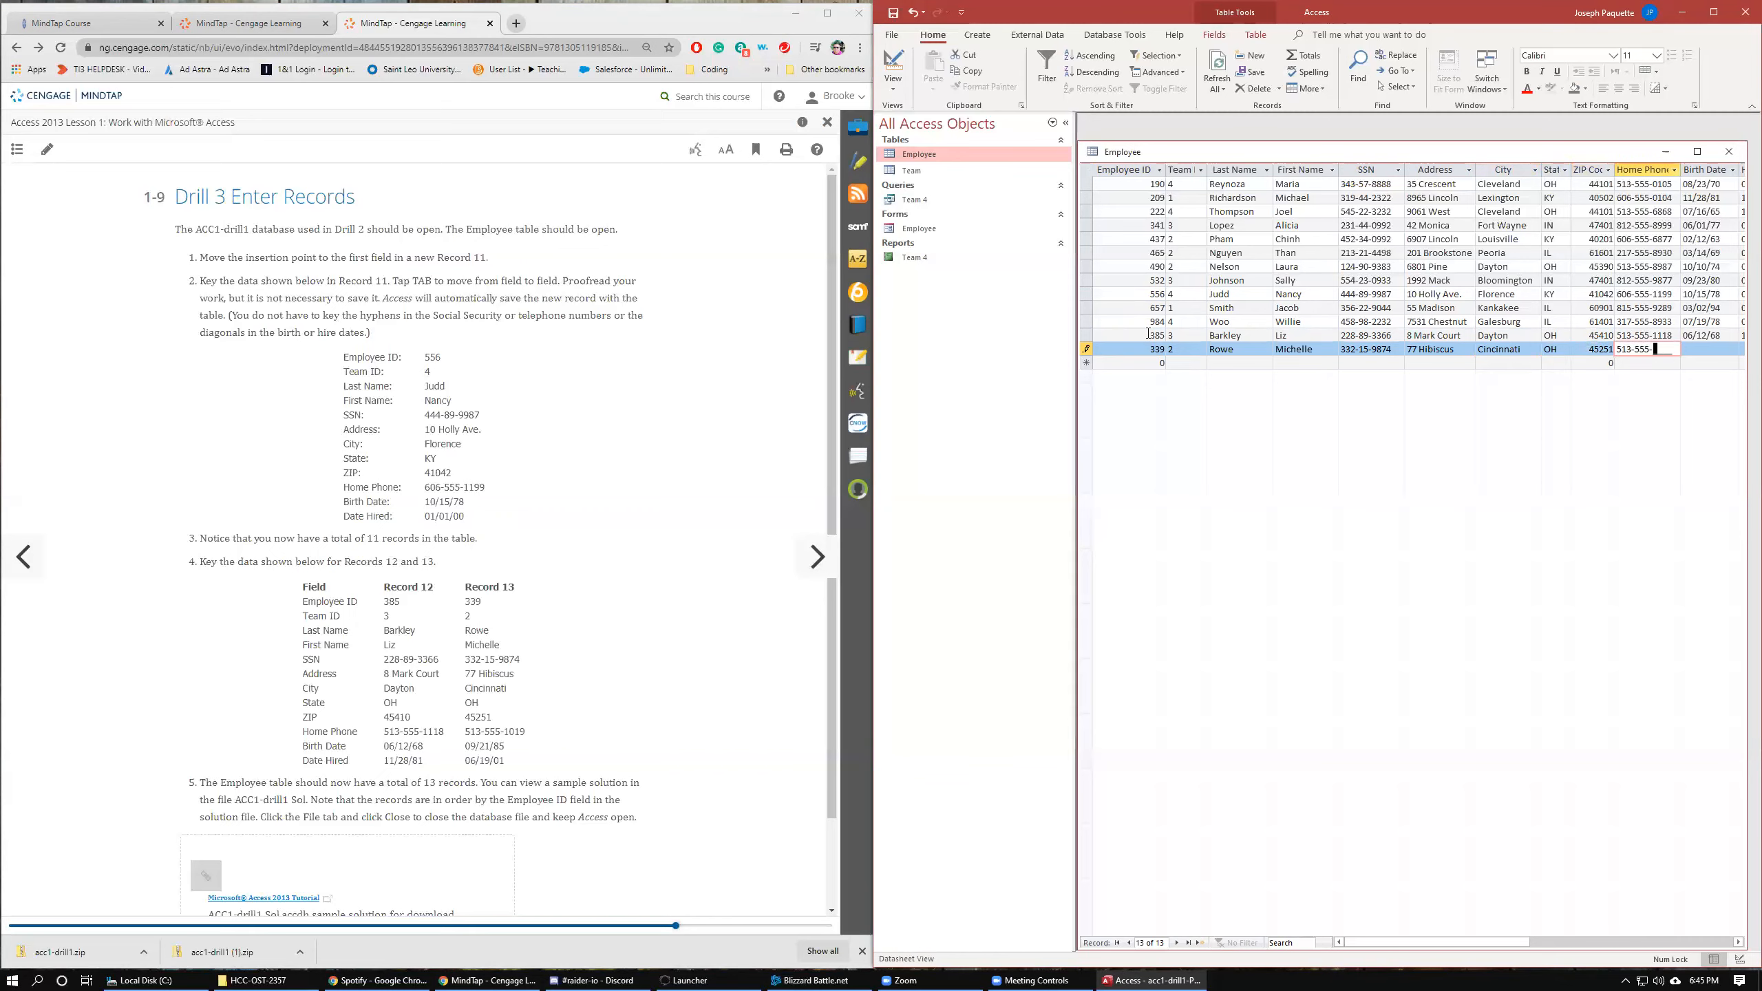
type("1019")
key("Tab")
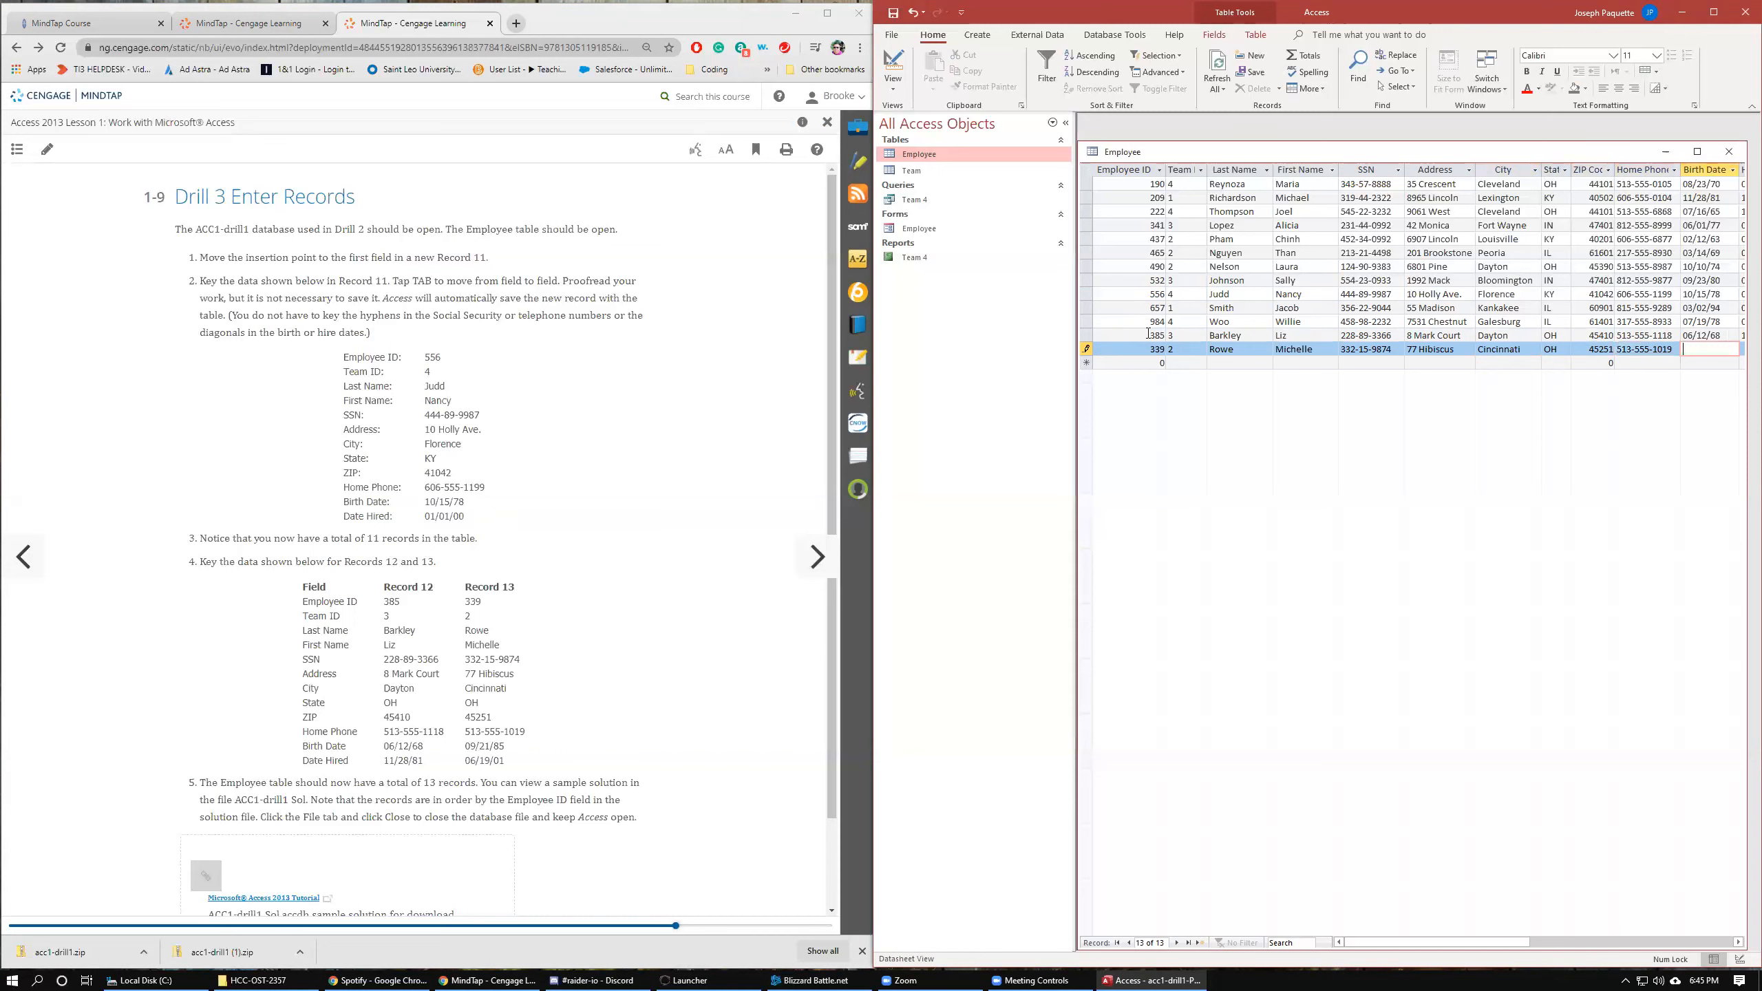
Enter Record 13's birth date and the hire date 06/19/01 to finish the record.
type("09/21/85")
key("Tab")
type("06/1")
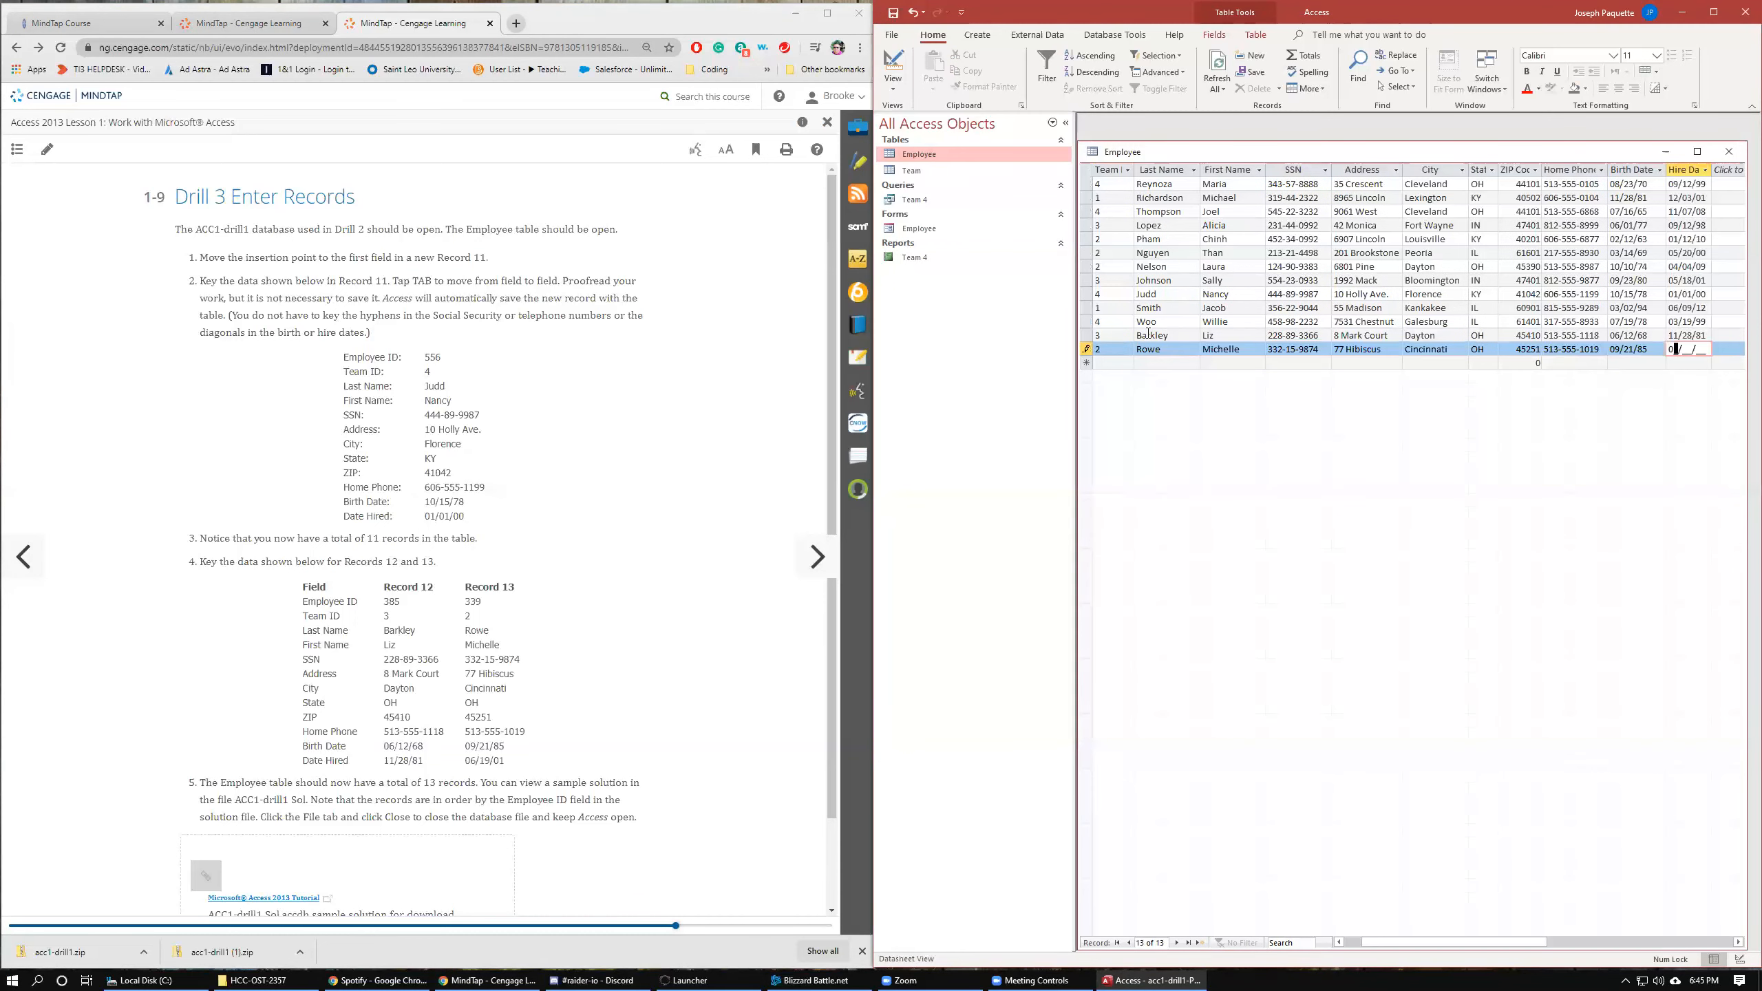
type("9/01")
key("Tab")
scroll(277, 642, "down", 1)
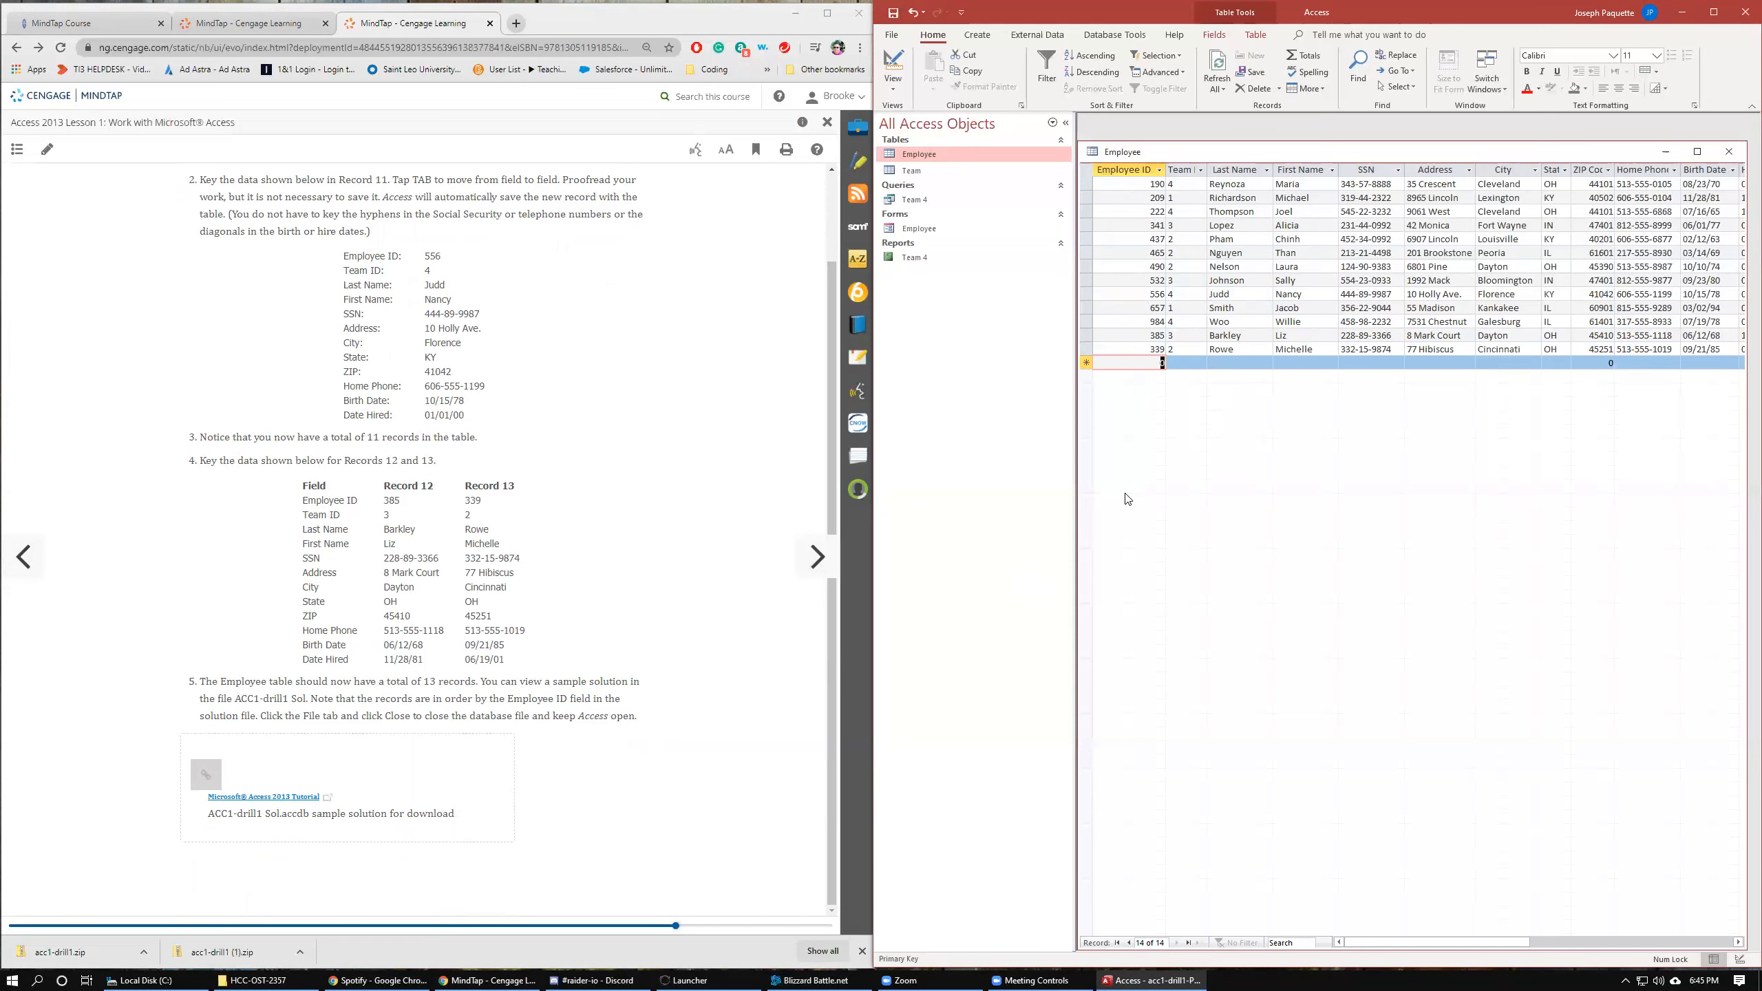
Return to the first record of the Employee table and close the database.
left_click(1117, 942)
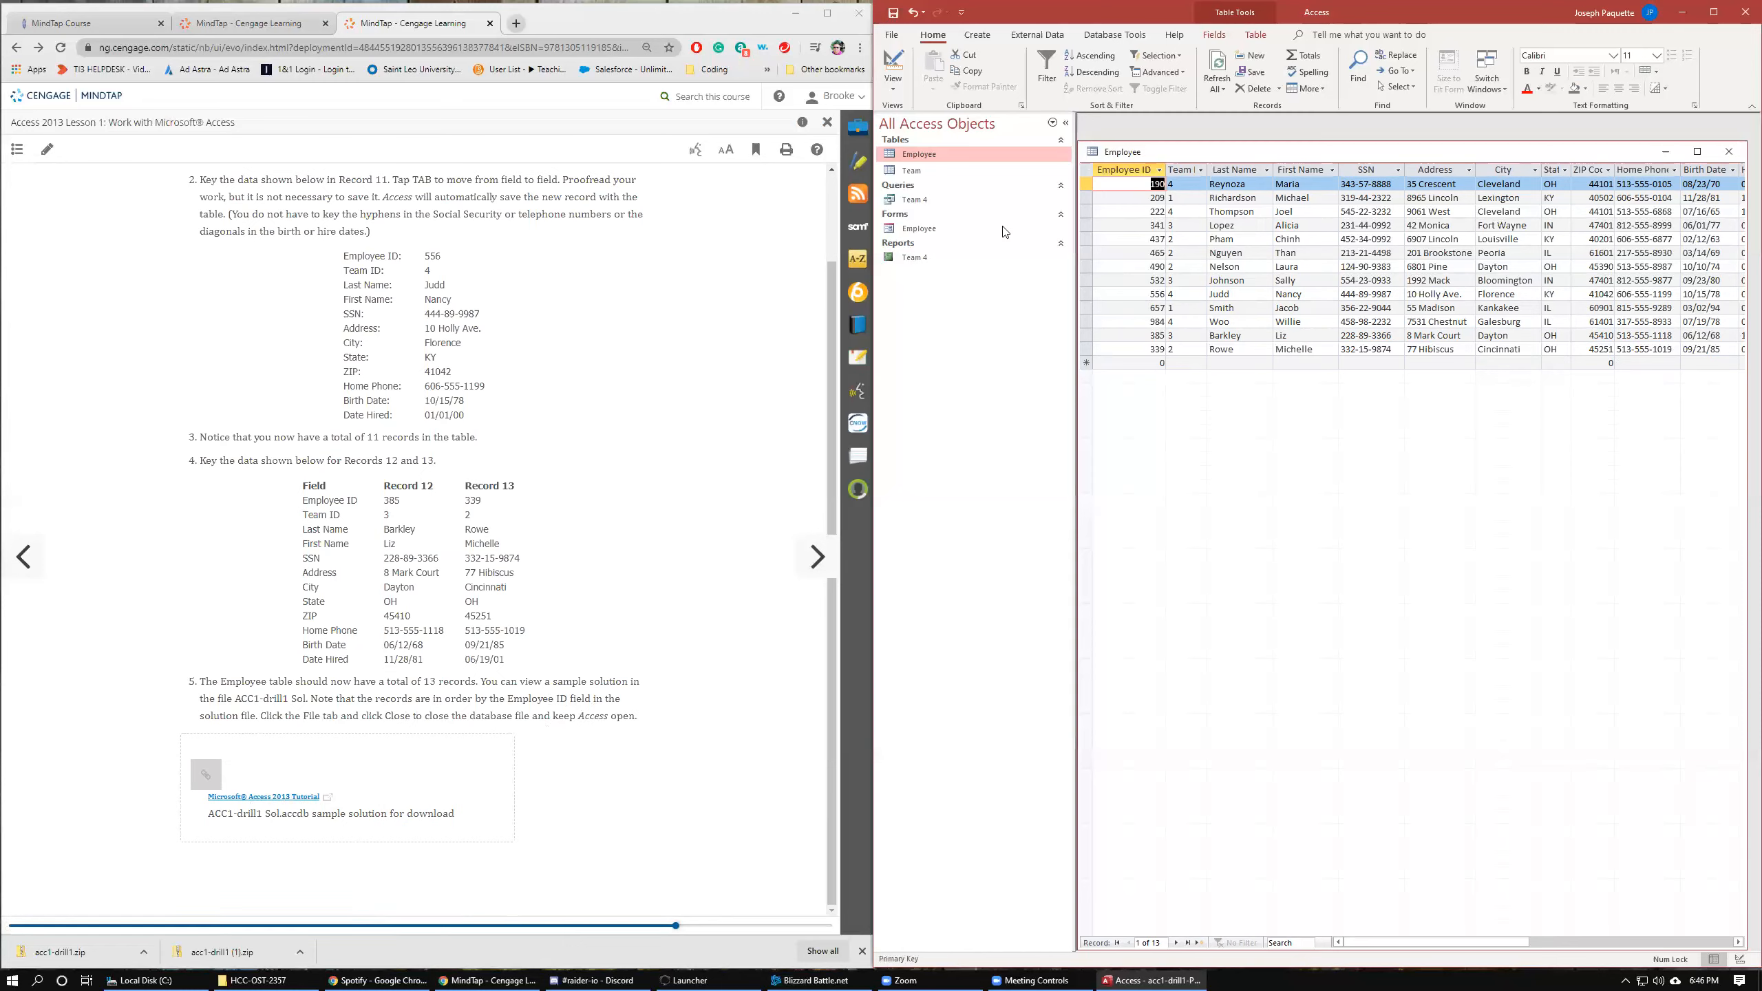
left_click(893, 35)
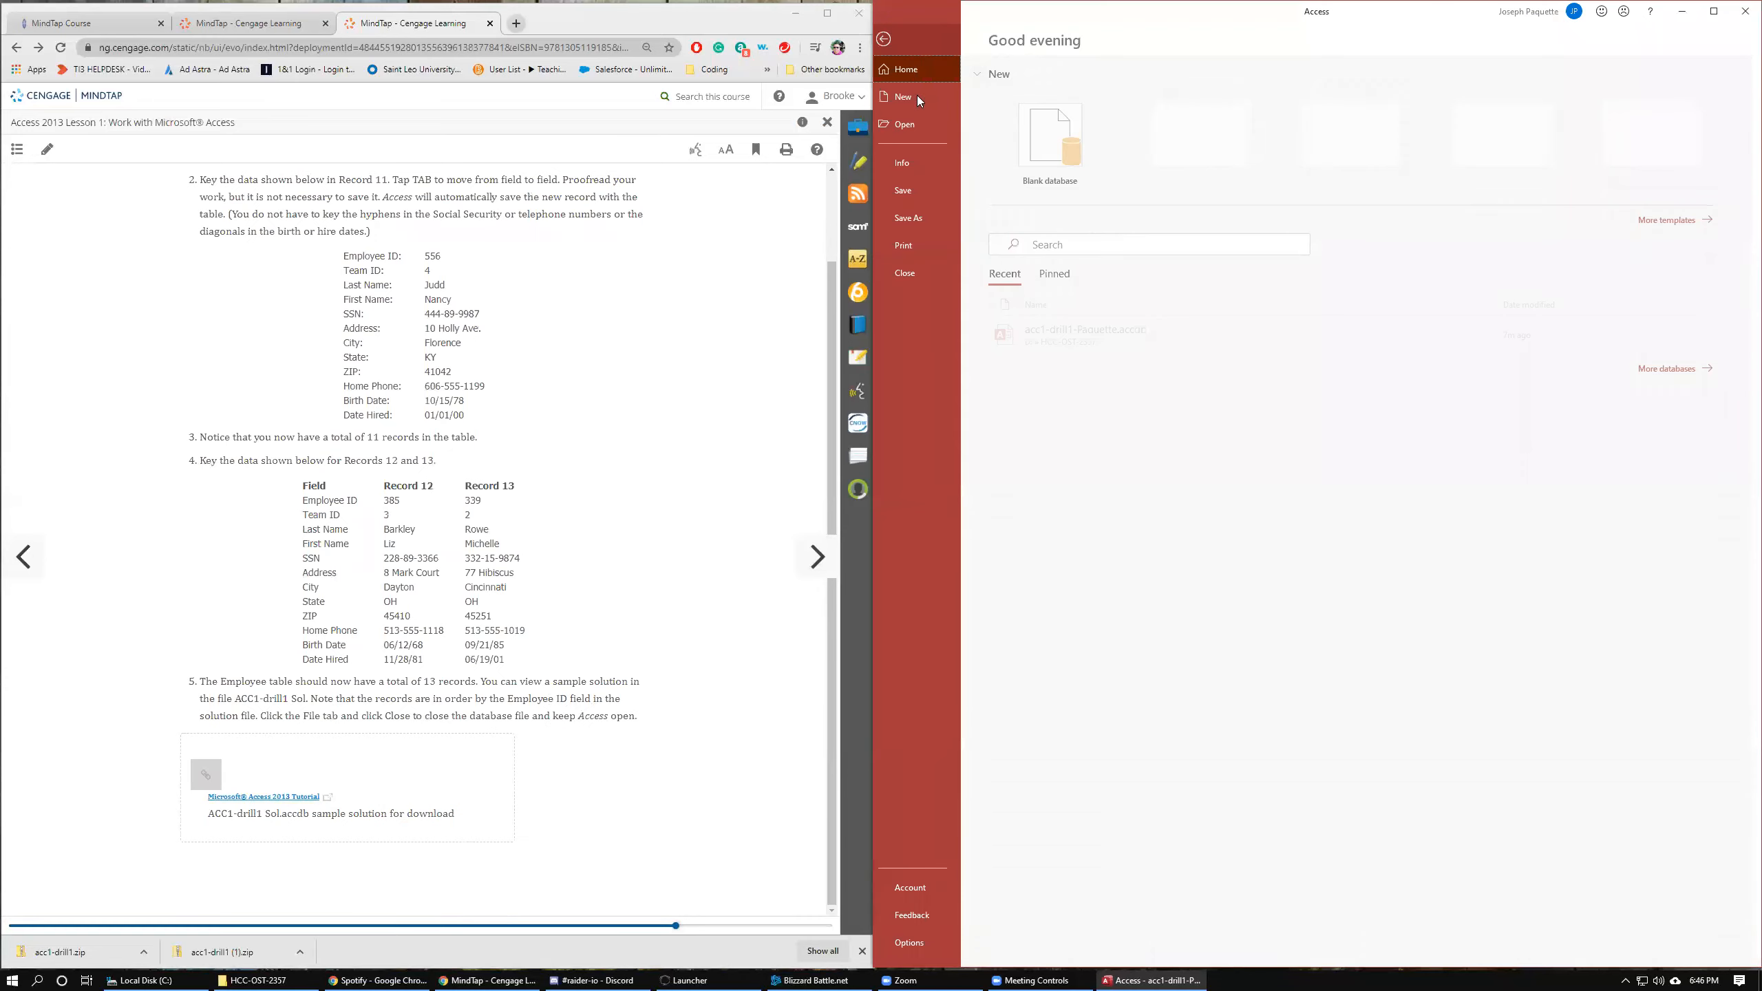
left_click(928, 273)
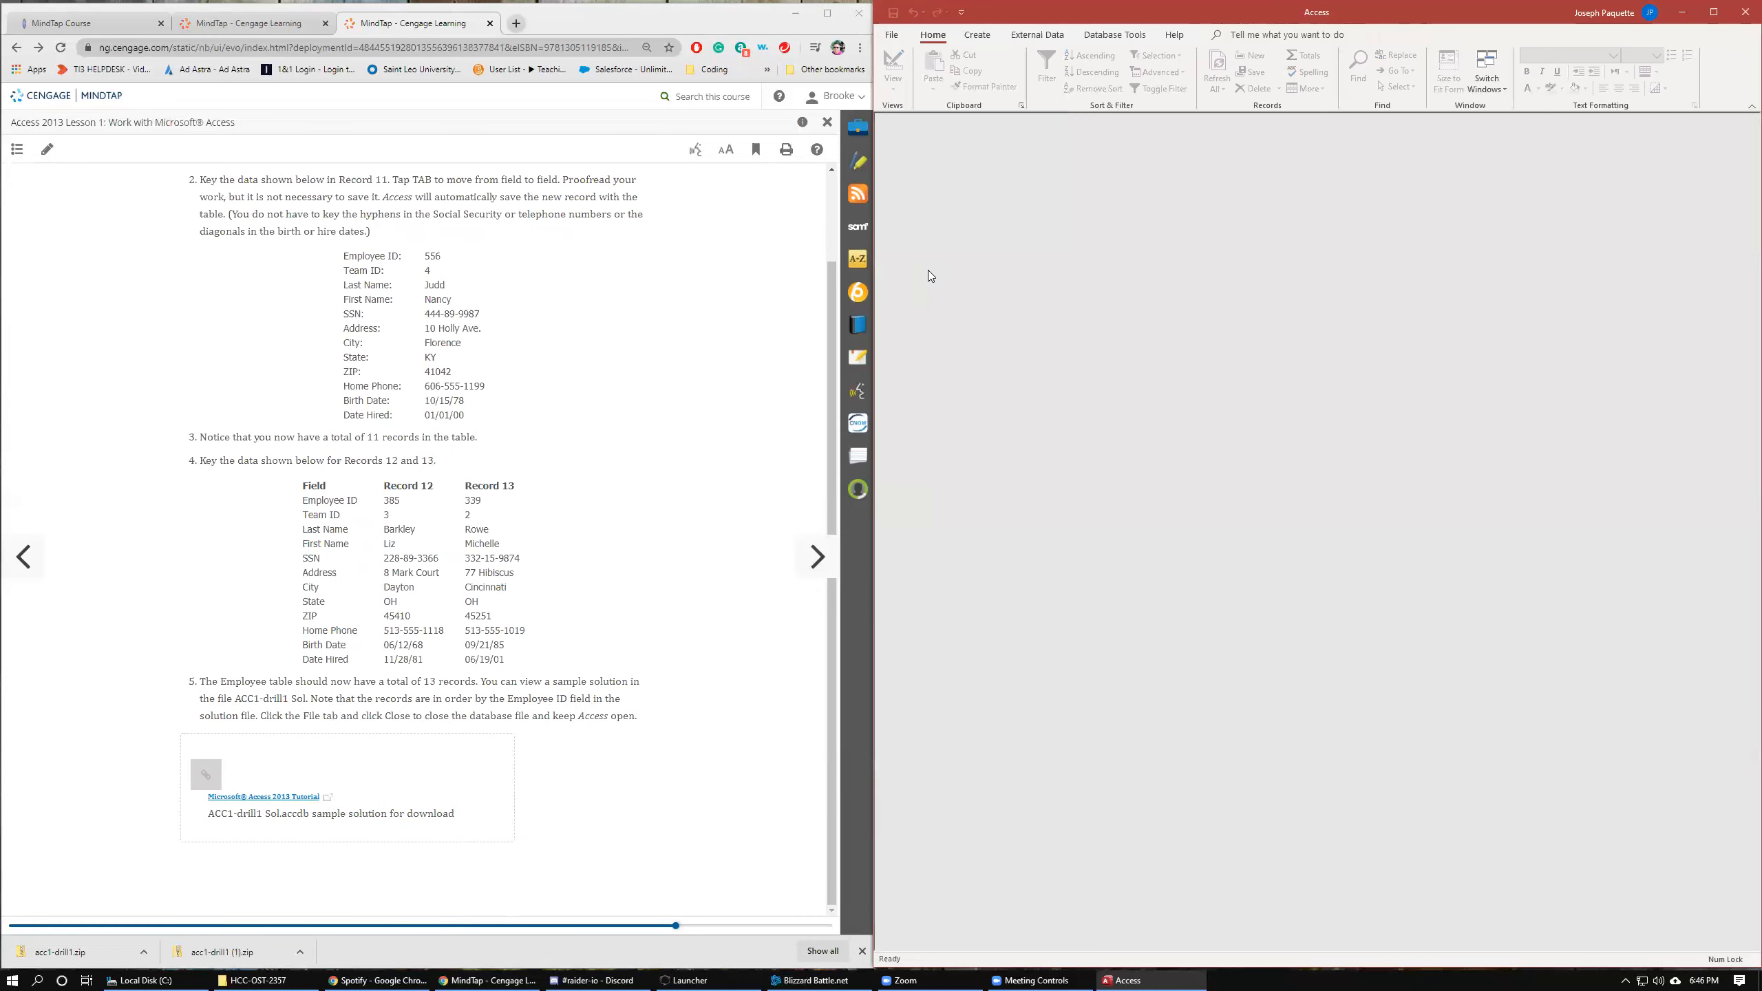
left_click(892, 38)
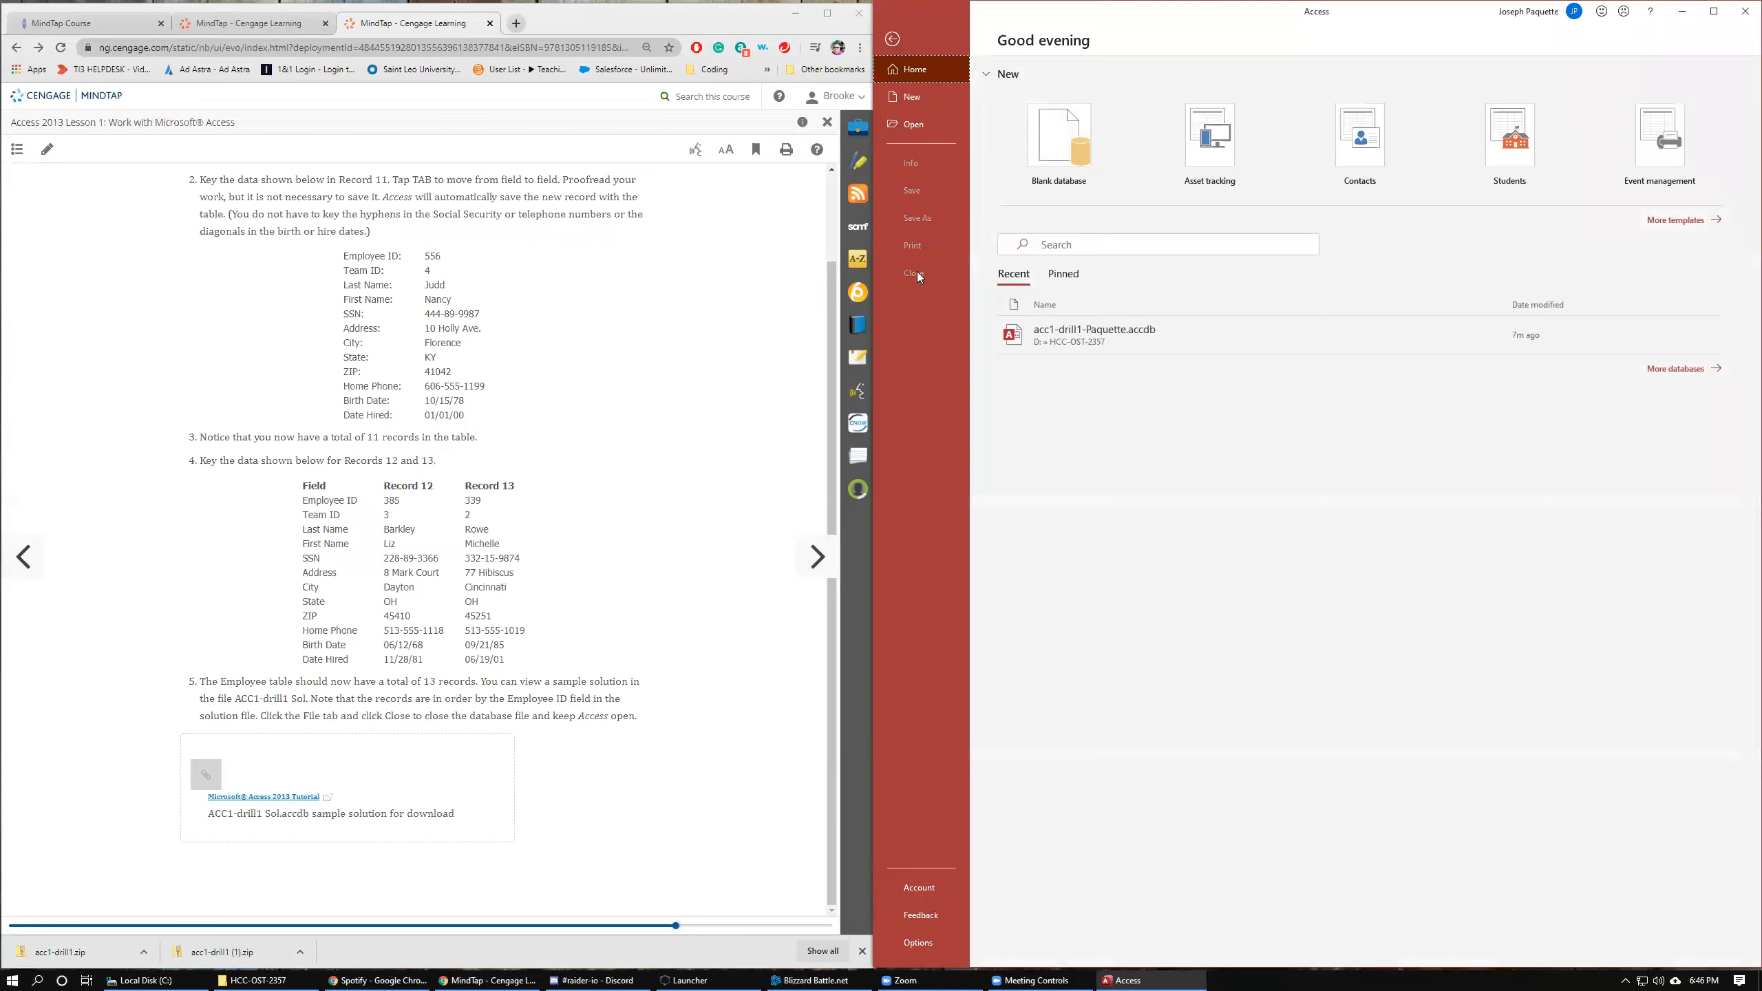
left_click(914, 127)
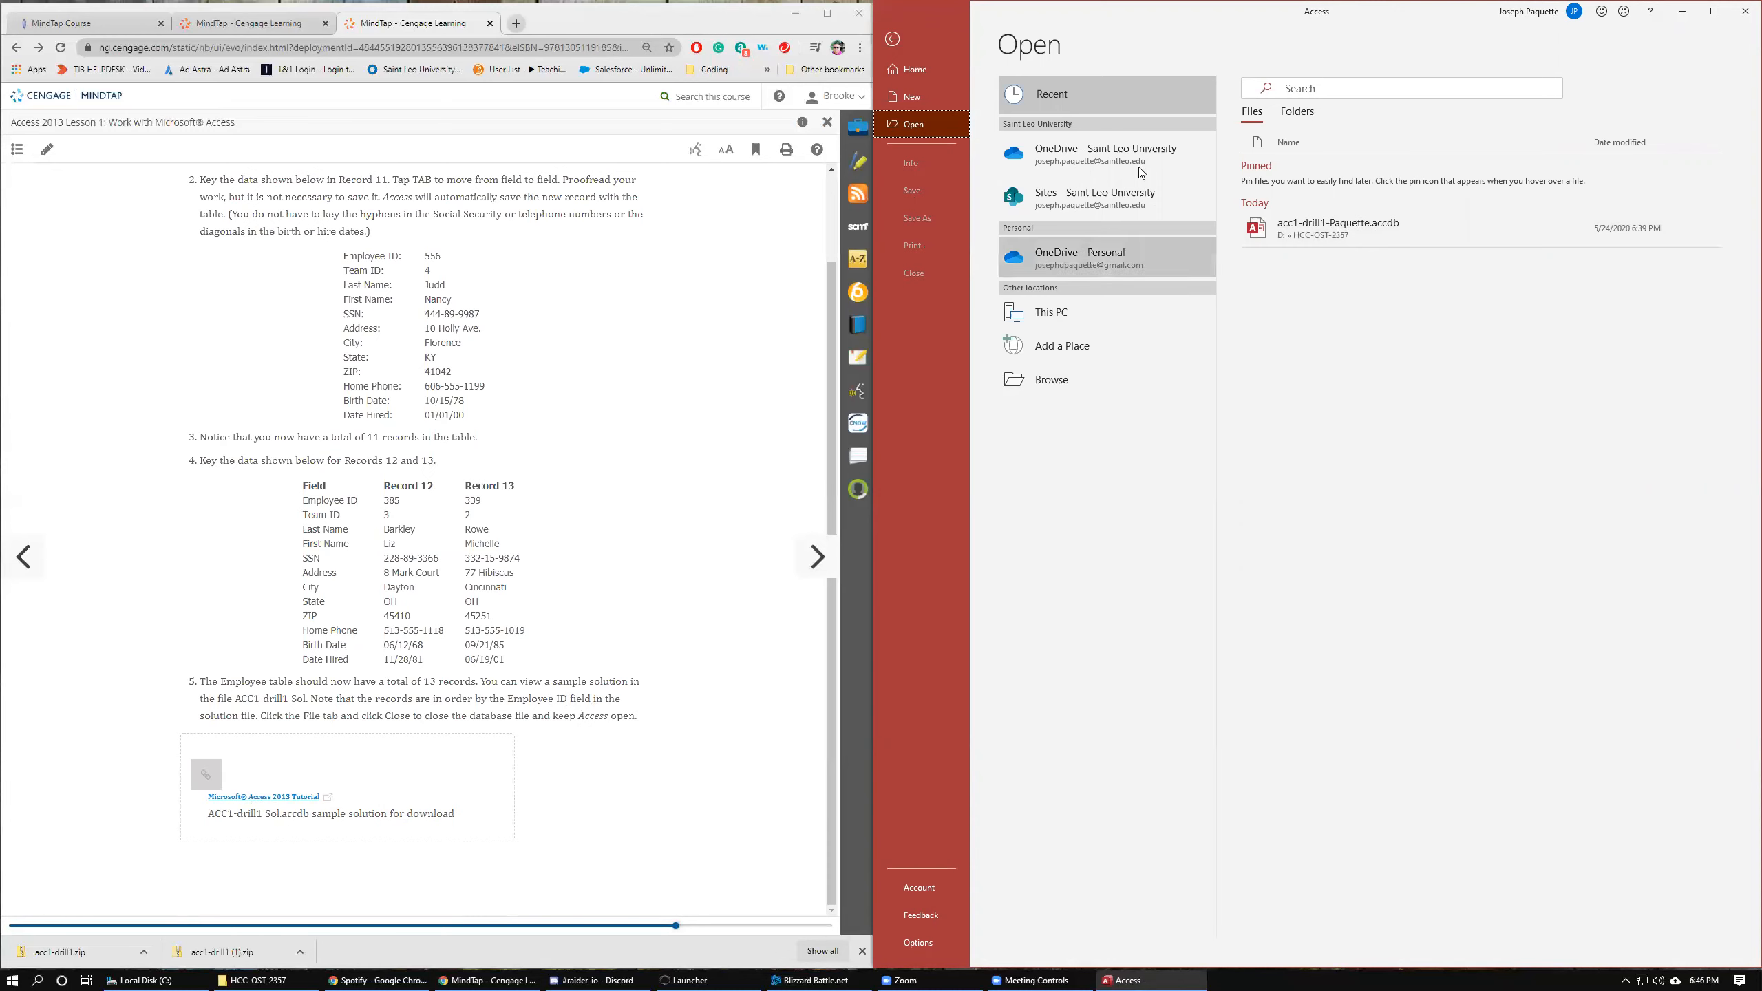
left_click(892, 39)
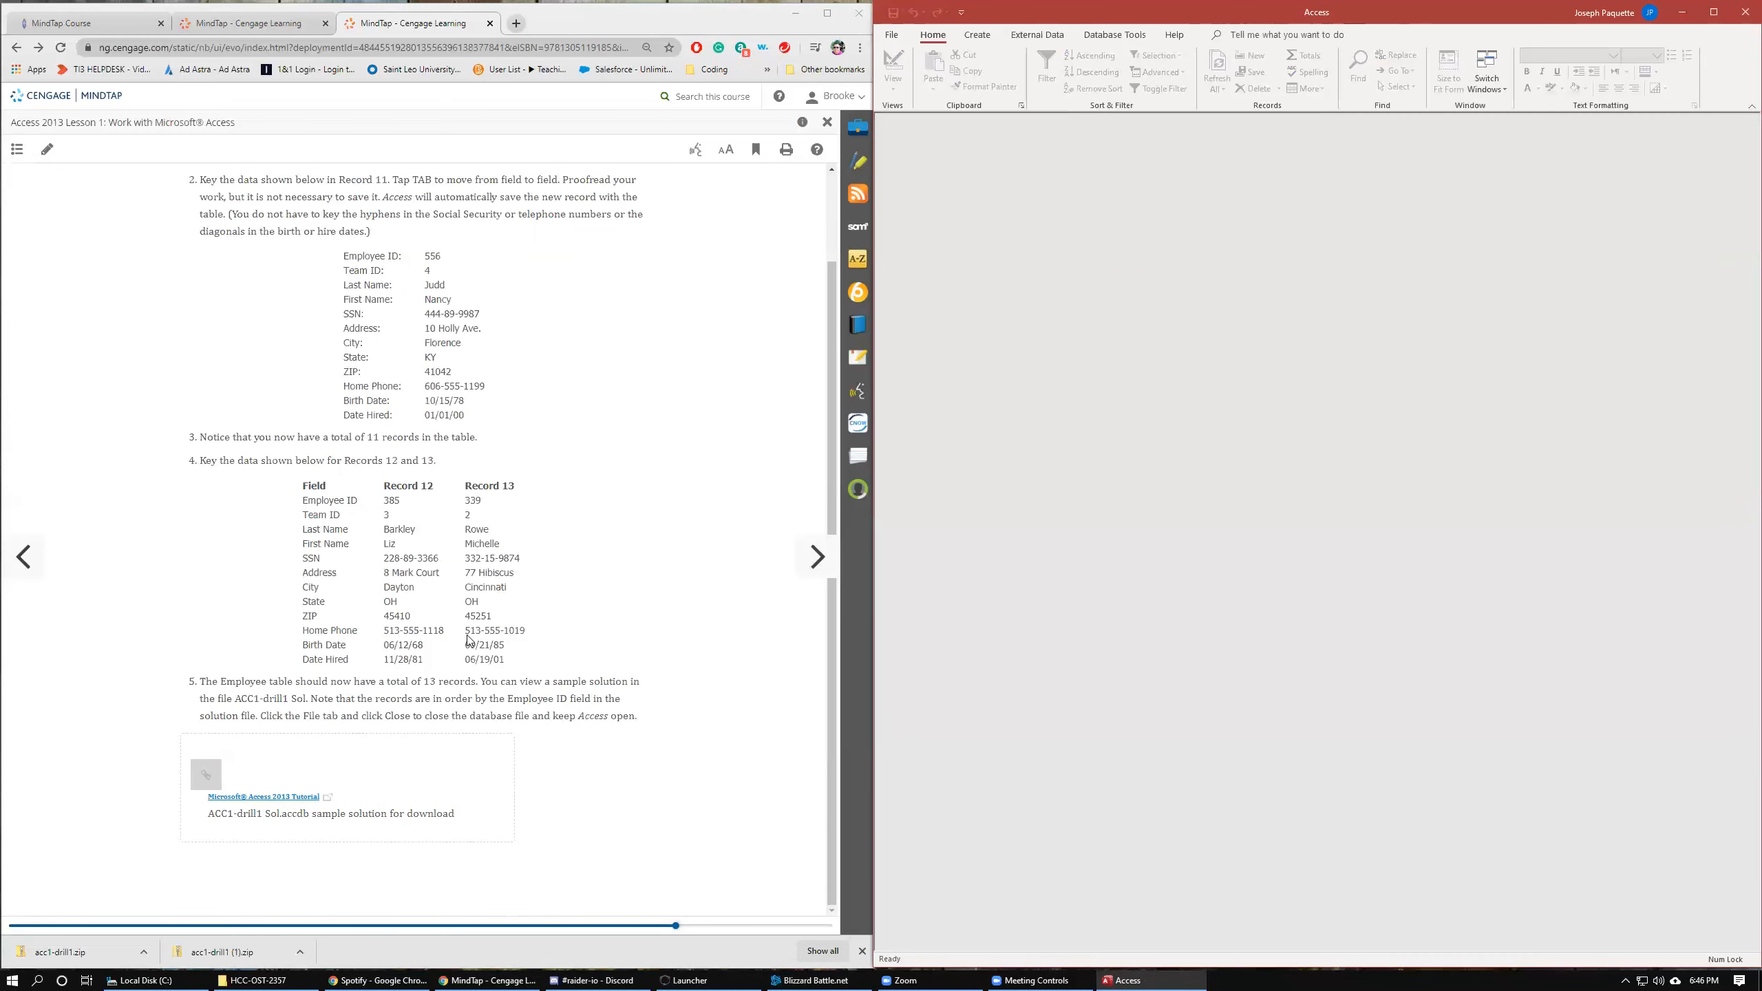
Page forward through the lesson to the Find Records section.
left_click(812, 564)
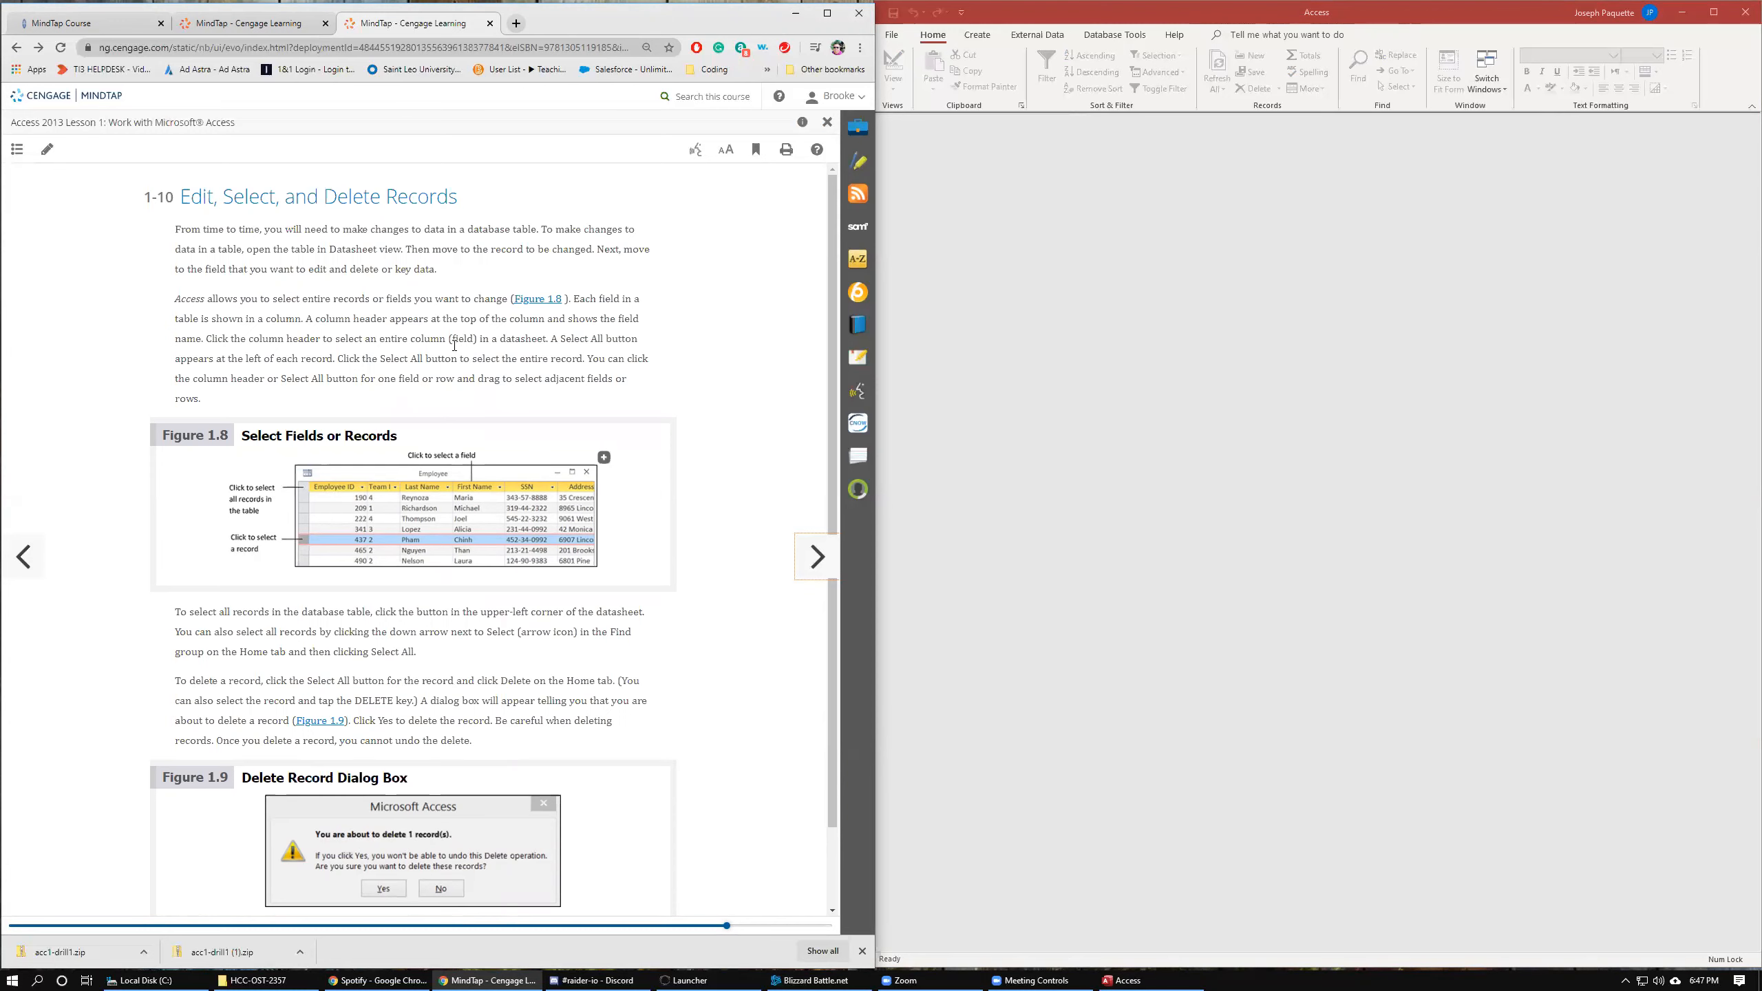
scroll(409, 461, "down", 1)
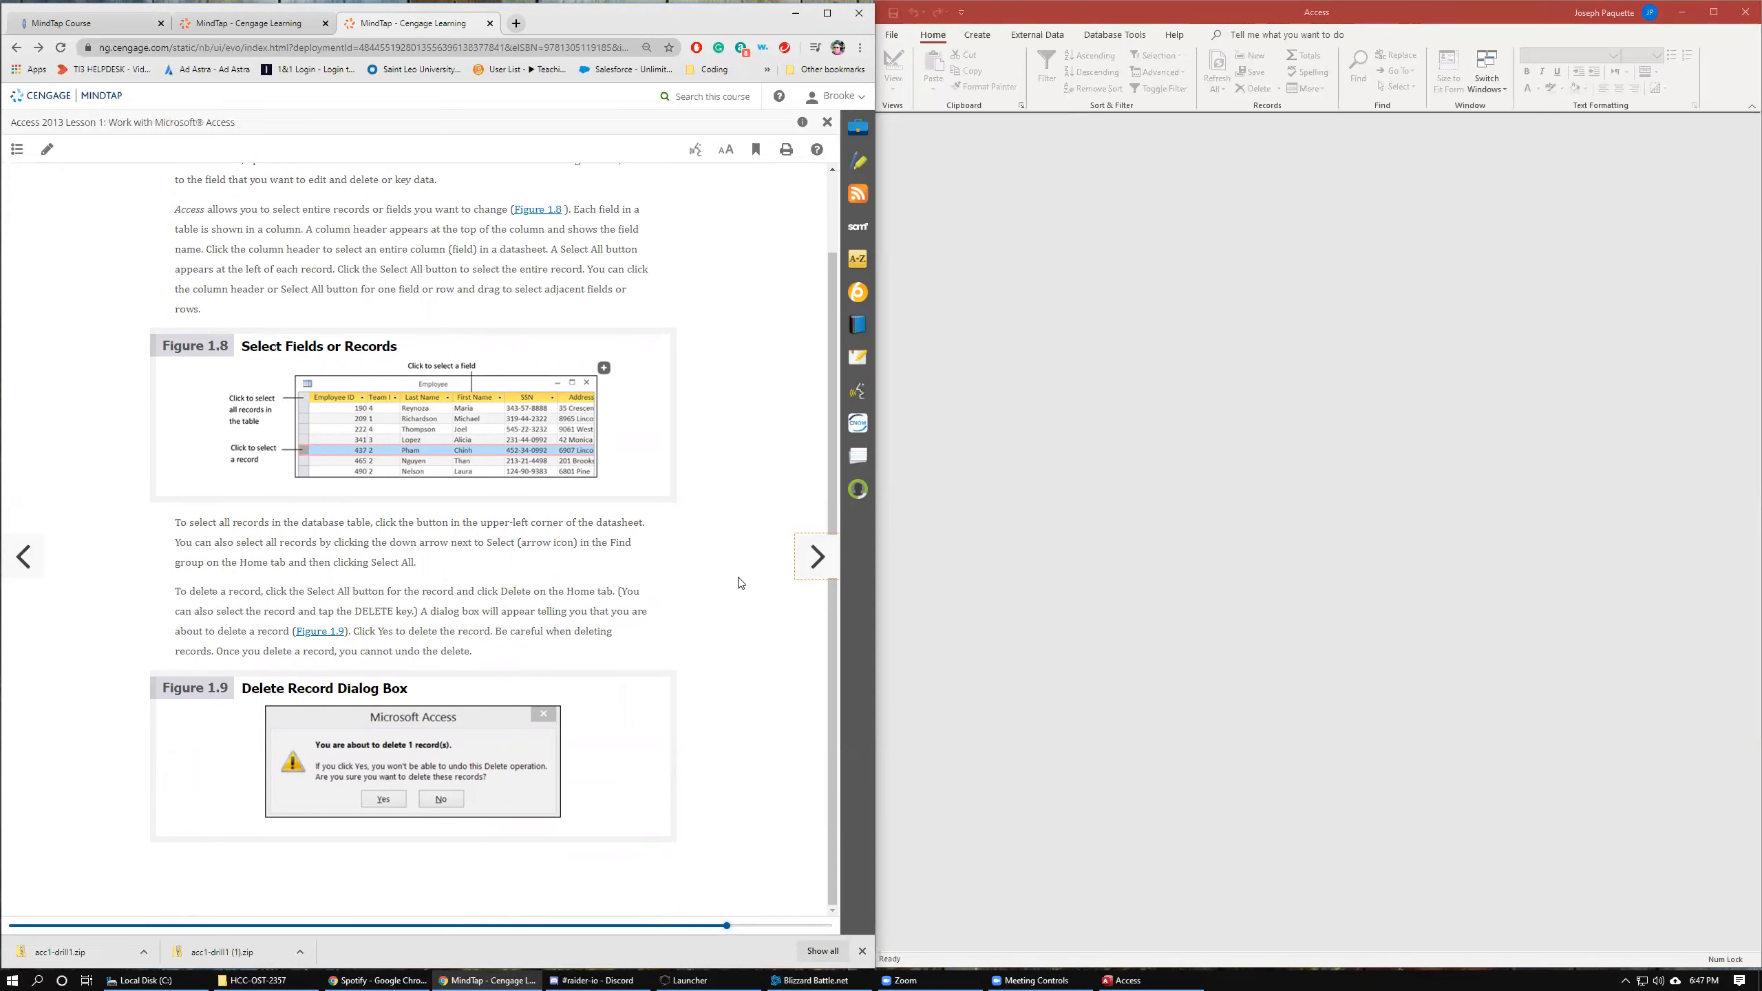
left_click(816, 557)
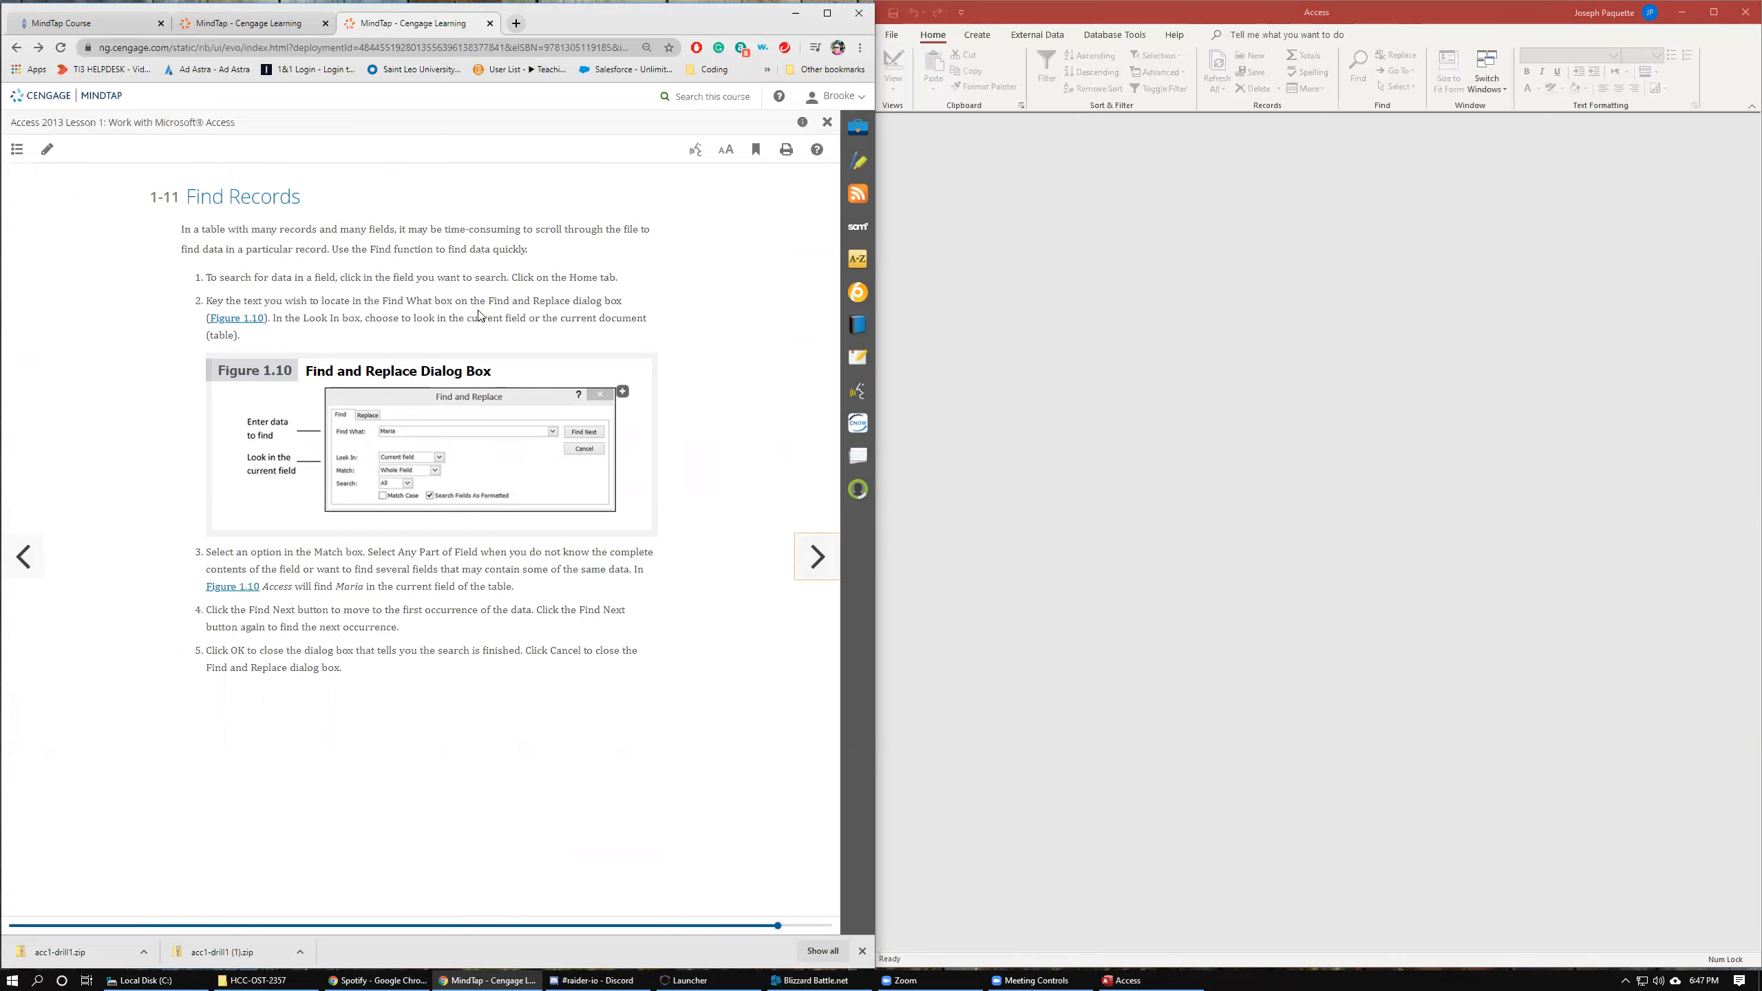
Reopen the acc1-drill1-Paquette database from the recent files and open the Employee table.
left_click(891, 35)
left_click(1068, 333)
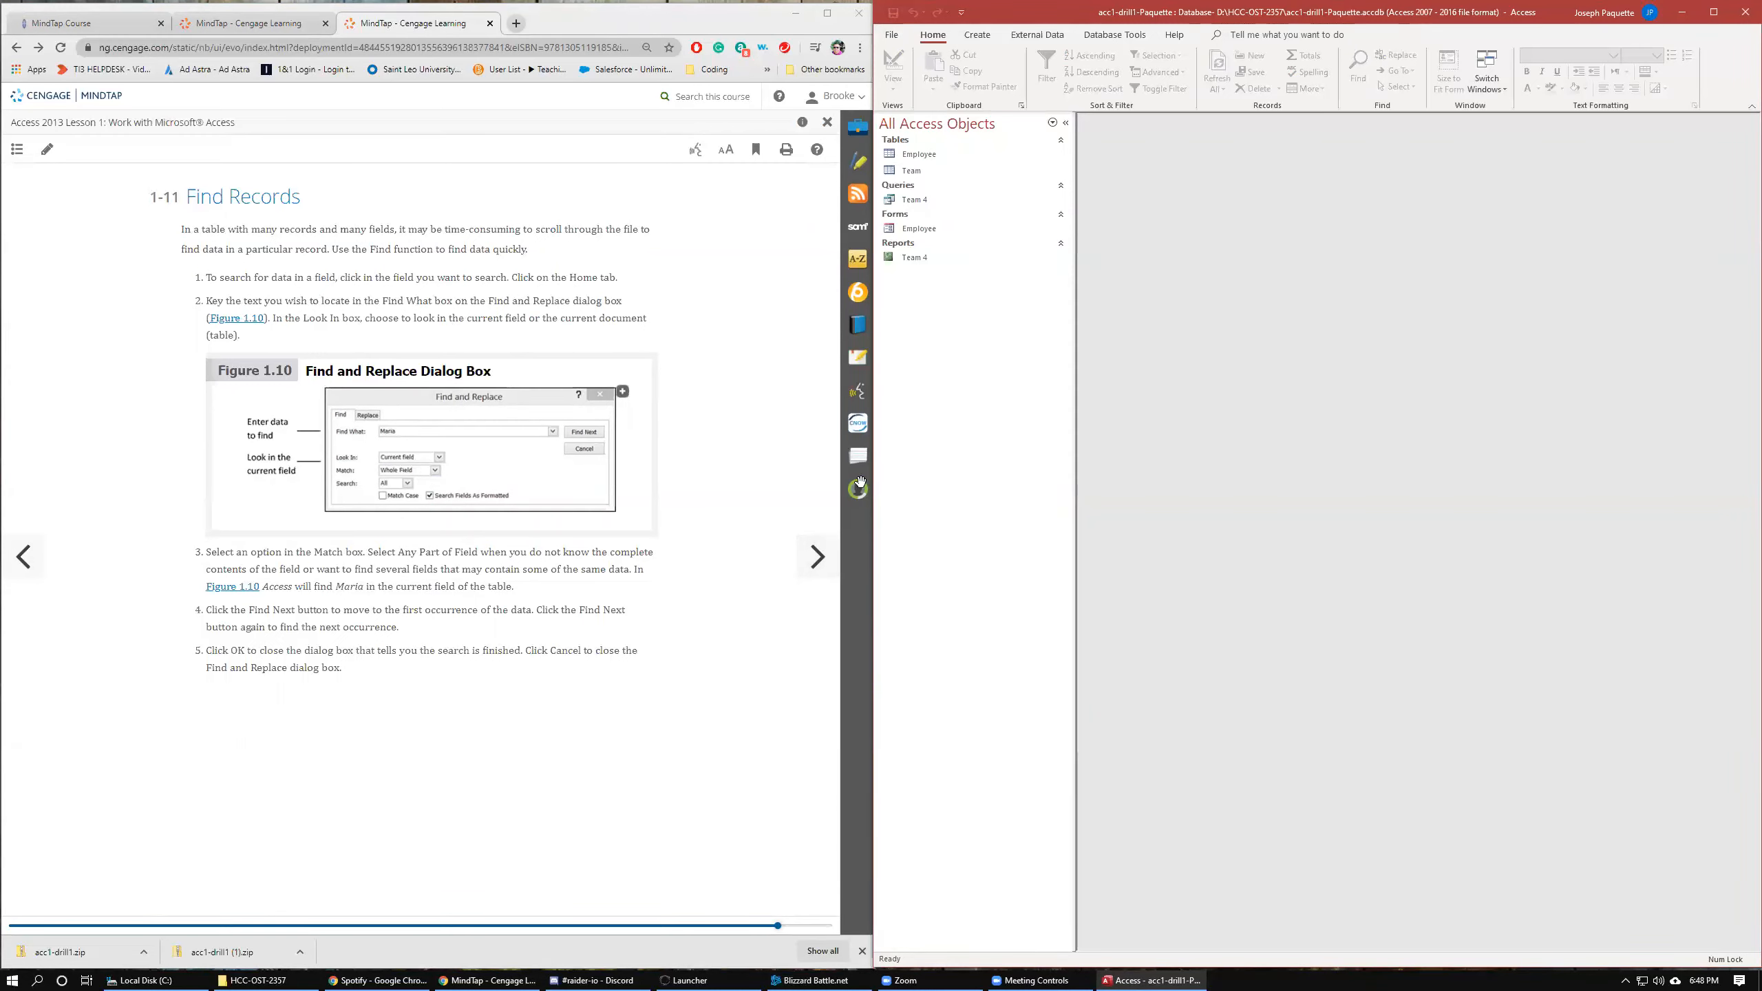
double_click(938, 154)
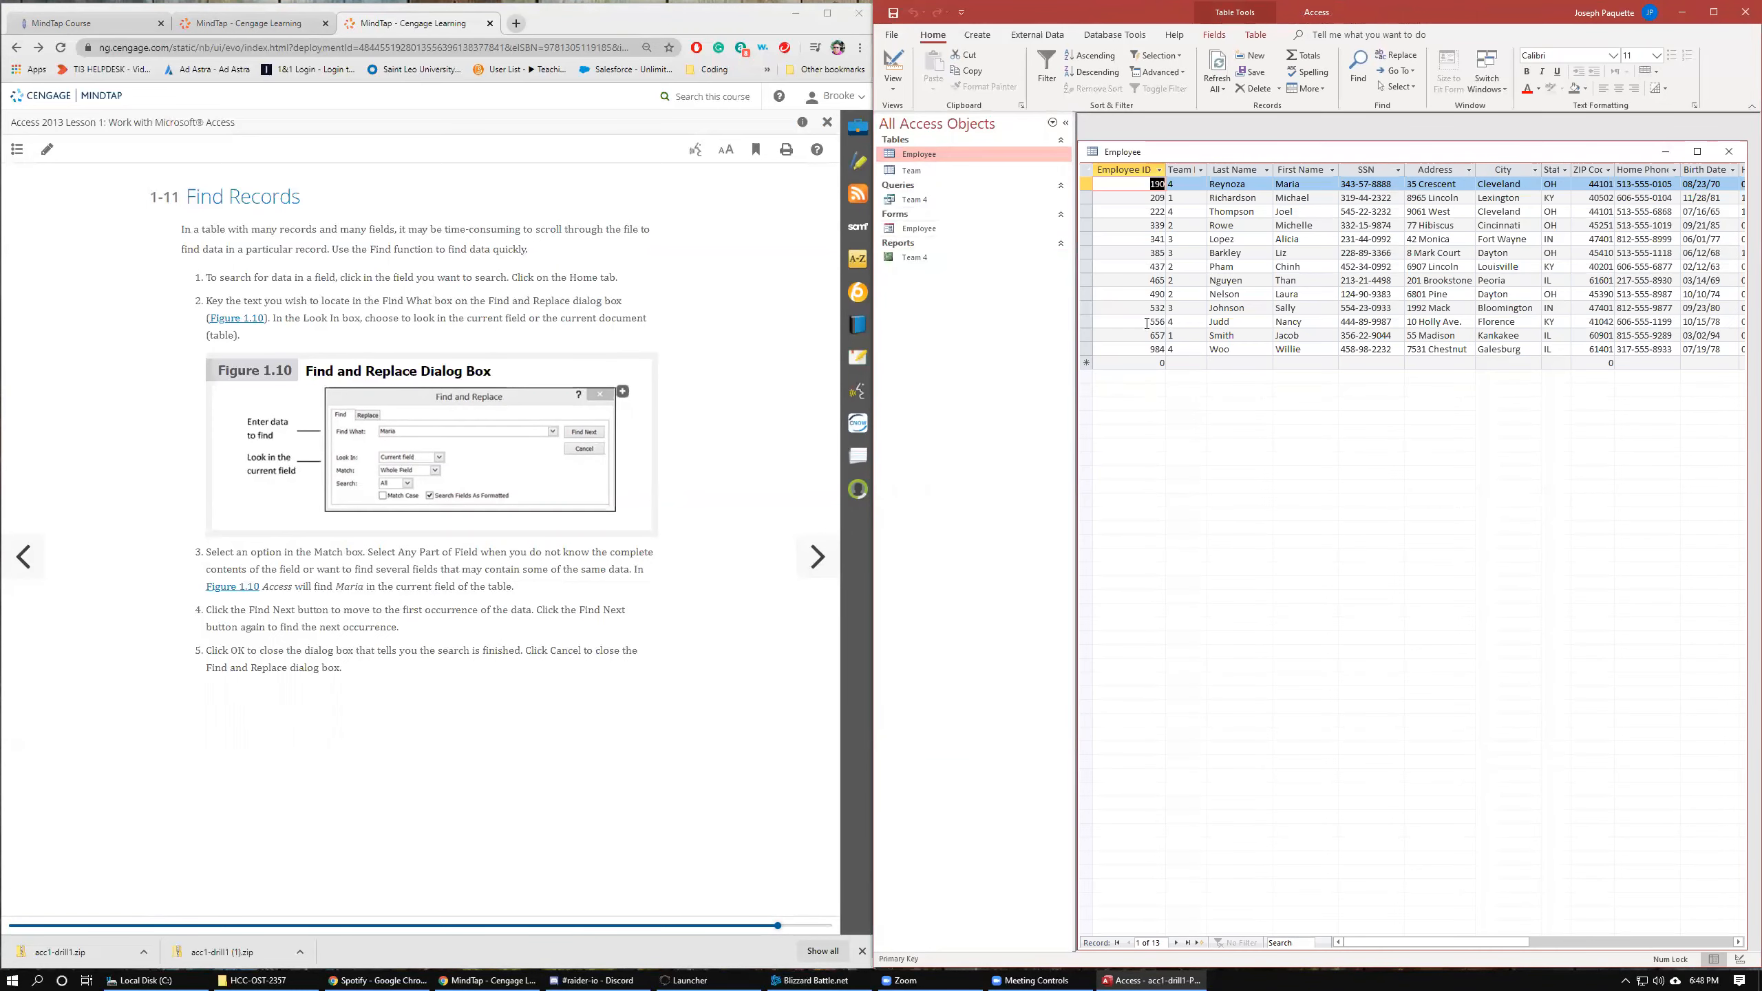
Use Find to search the Employee table for Jacob, retrying the search in the First Name field.
left_click(1357, 64)
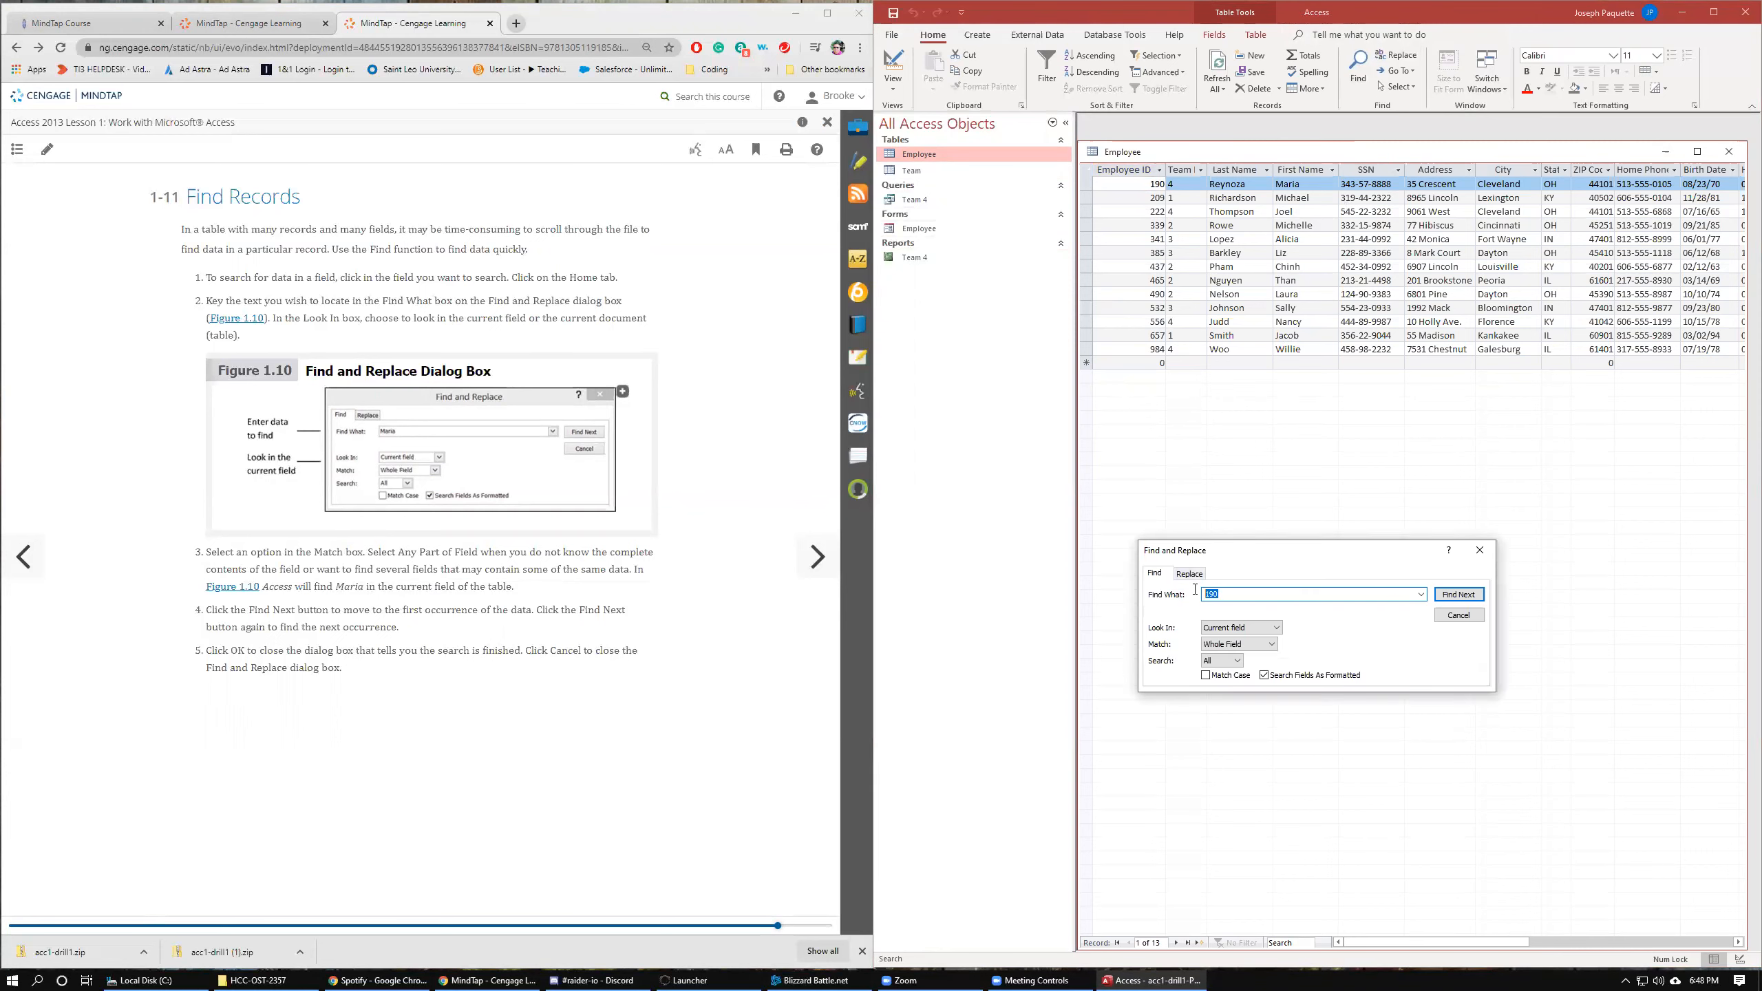
type("Jacob")
left_click(1459, 596)
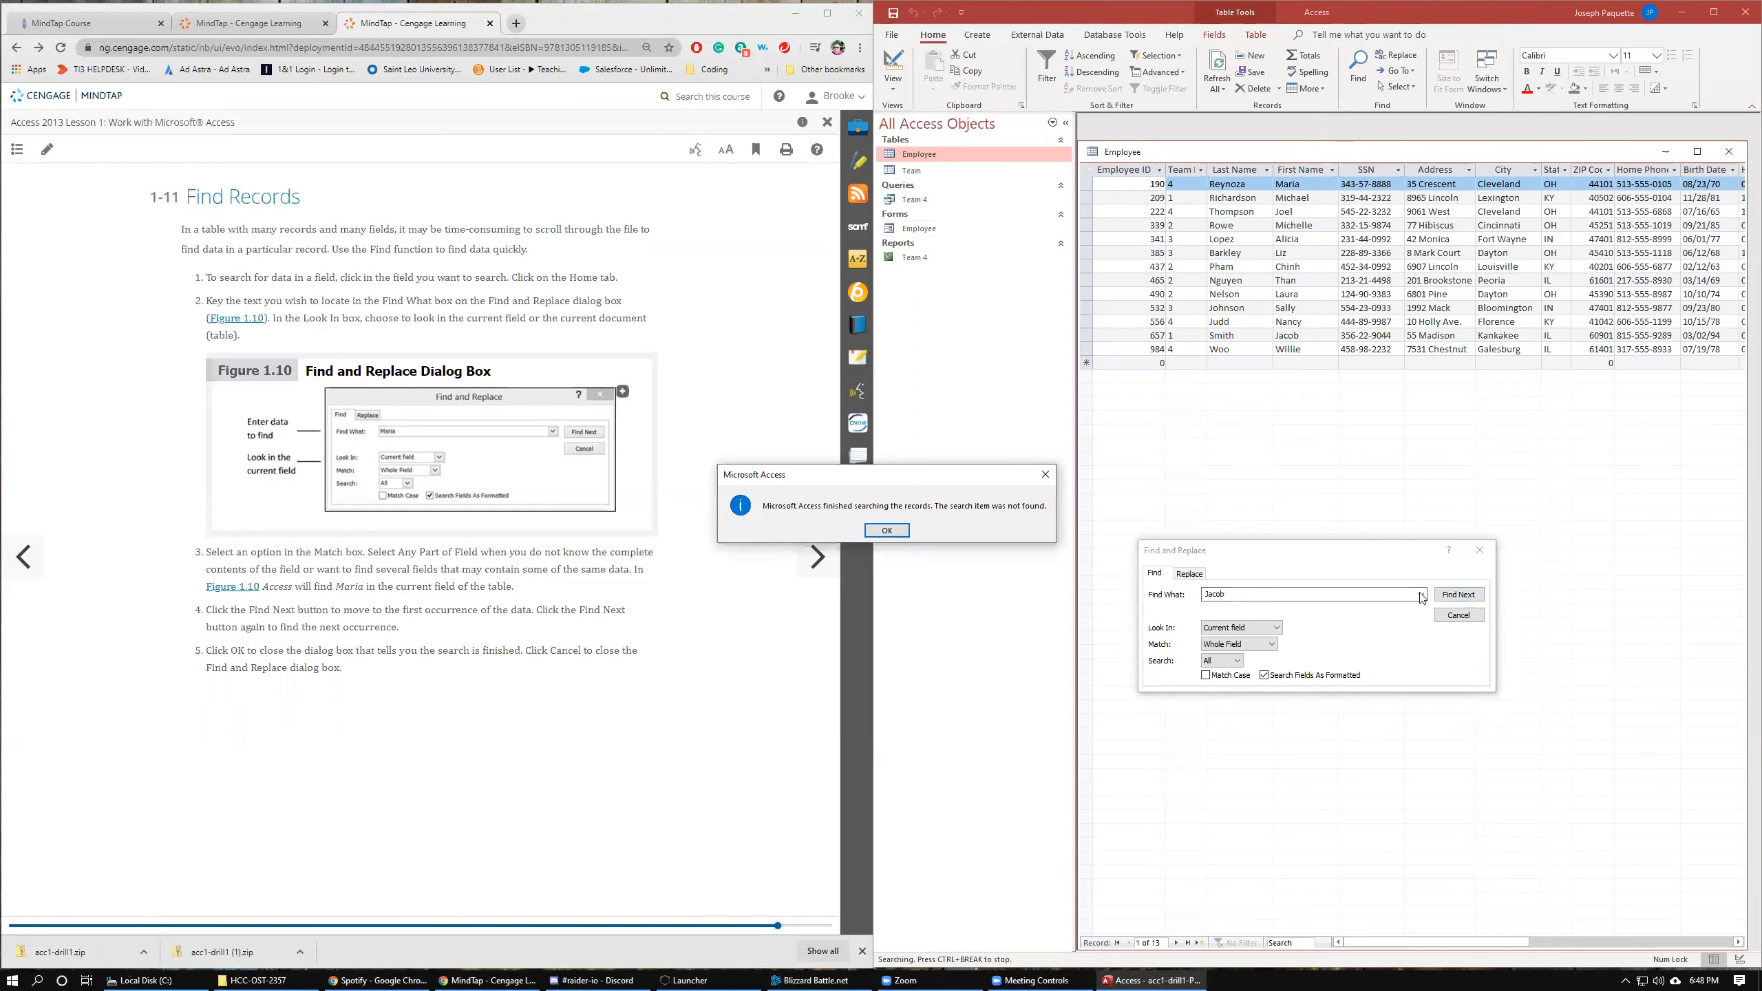
left_click(896, 534)
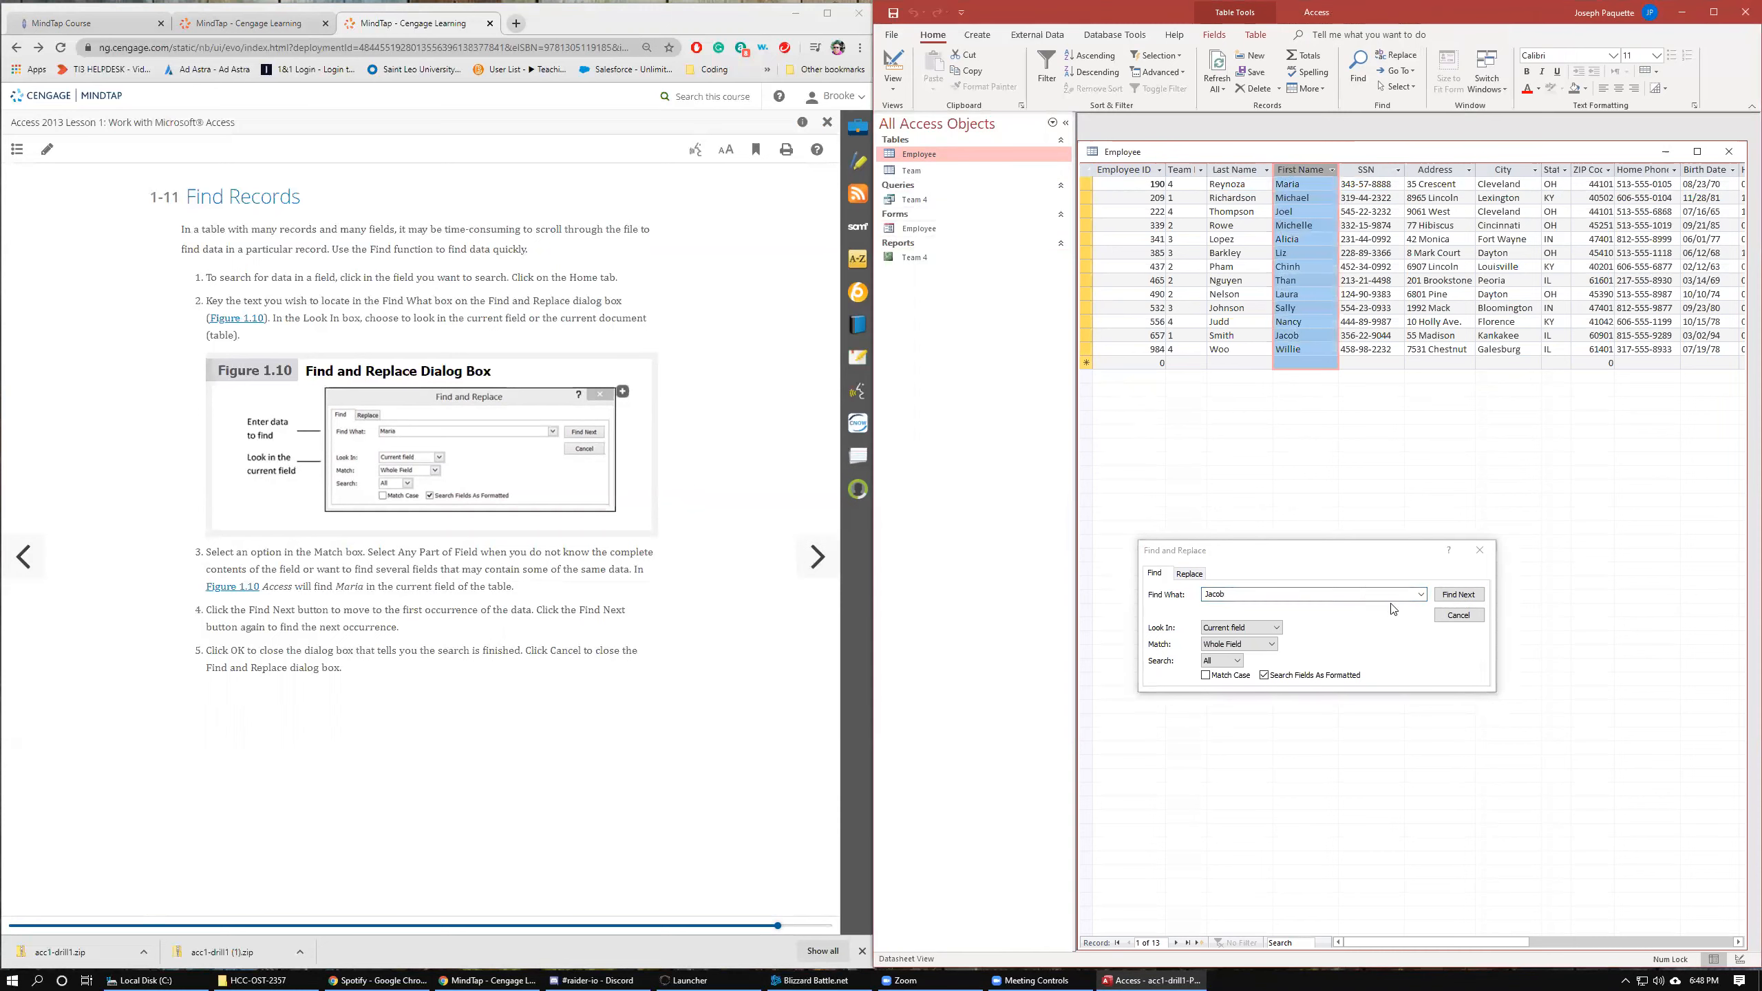
left_click(1469, 594)
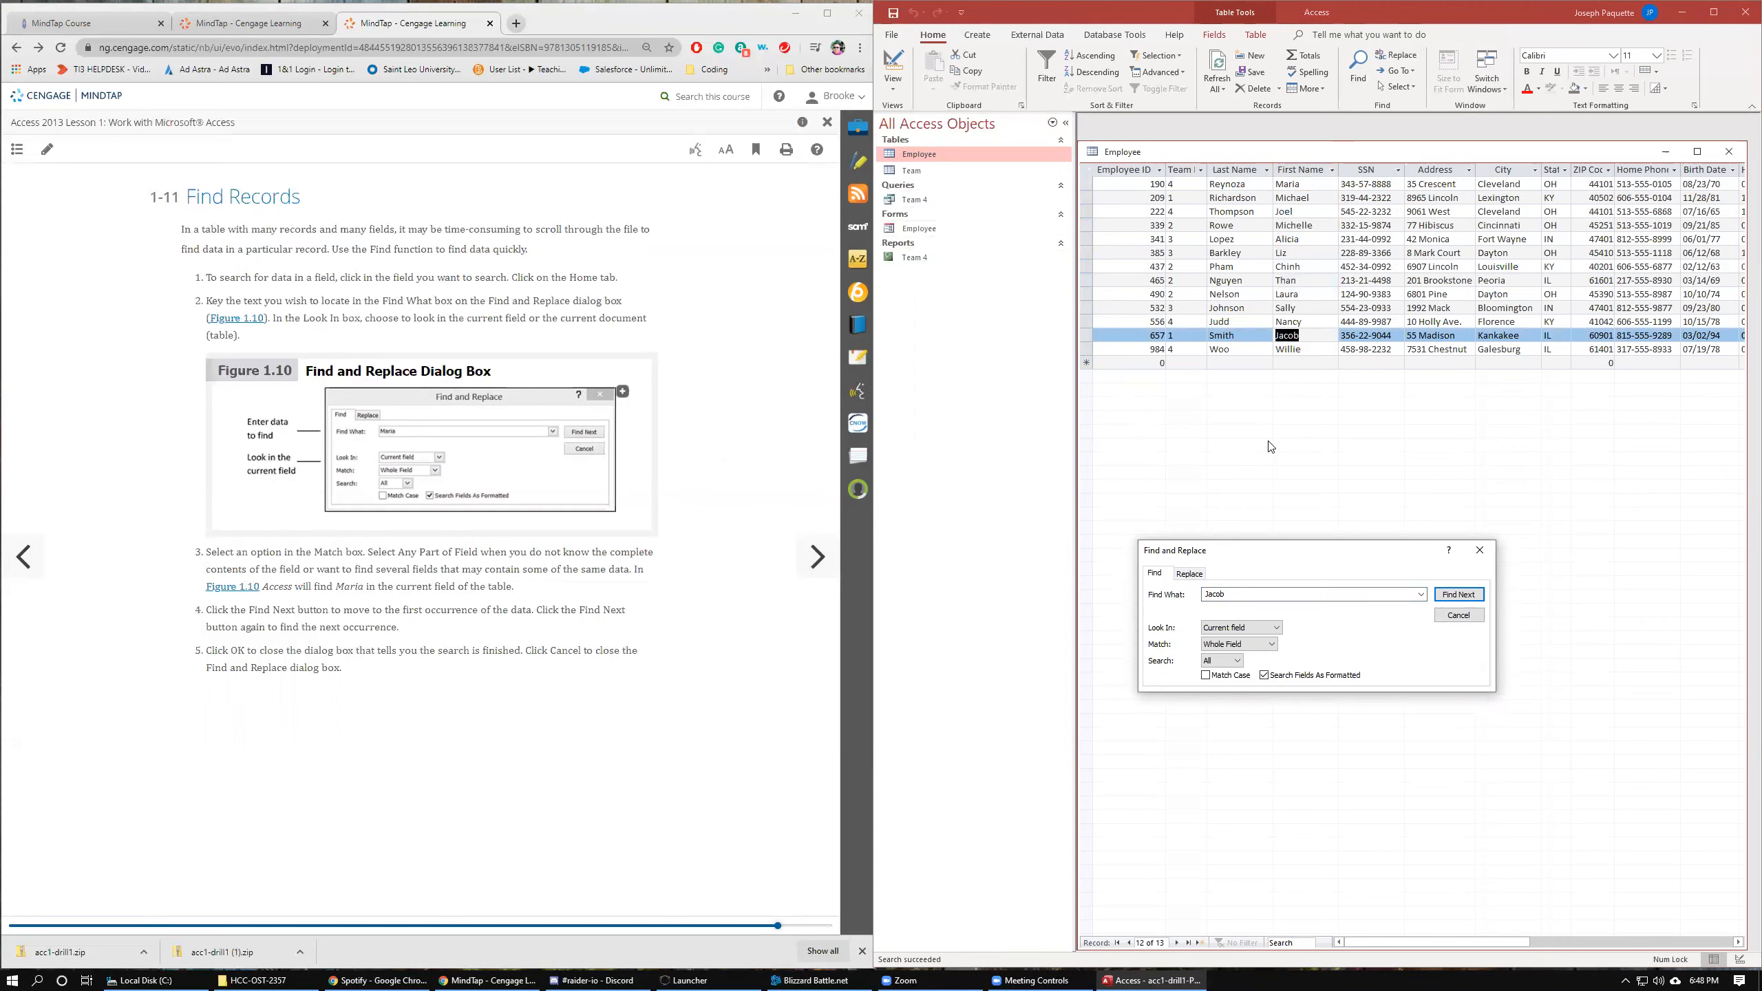
Repeat the Jacob search after selecting the whole datasheet and then individual records.
left_click(1087, 170)
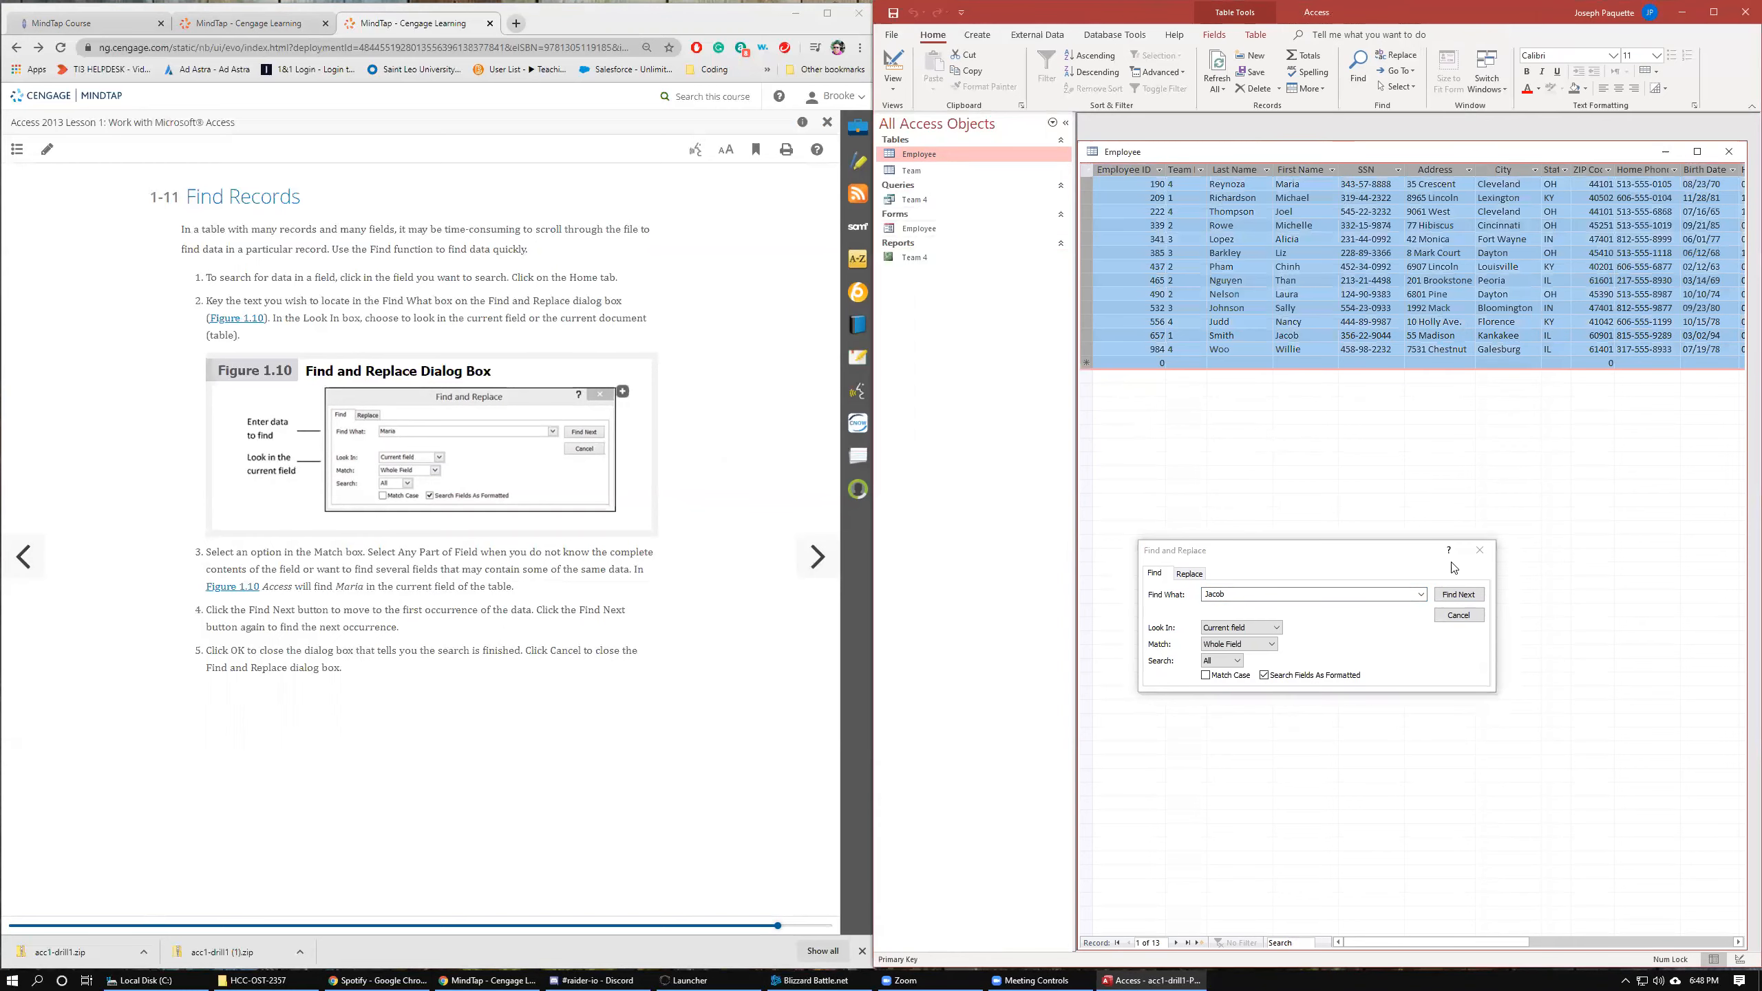
left_click(1459, 595)
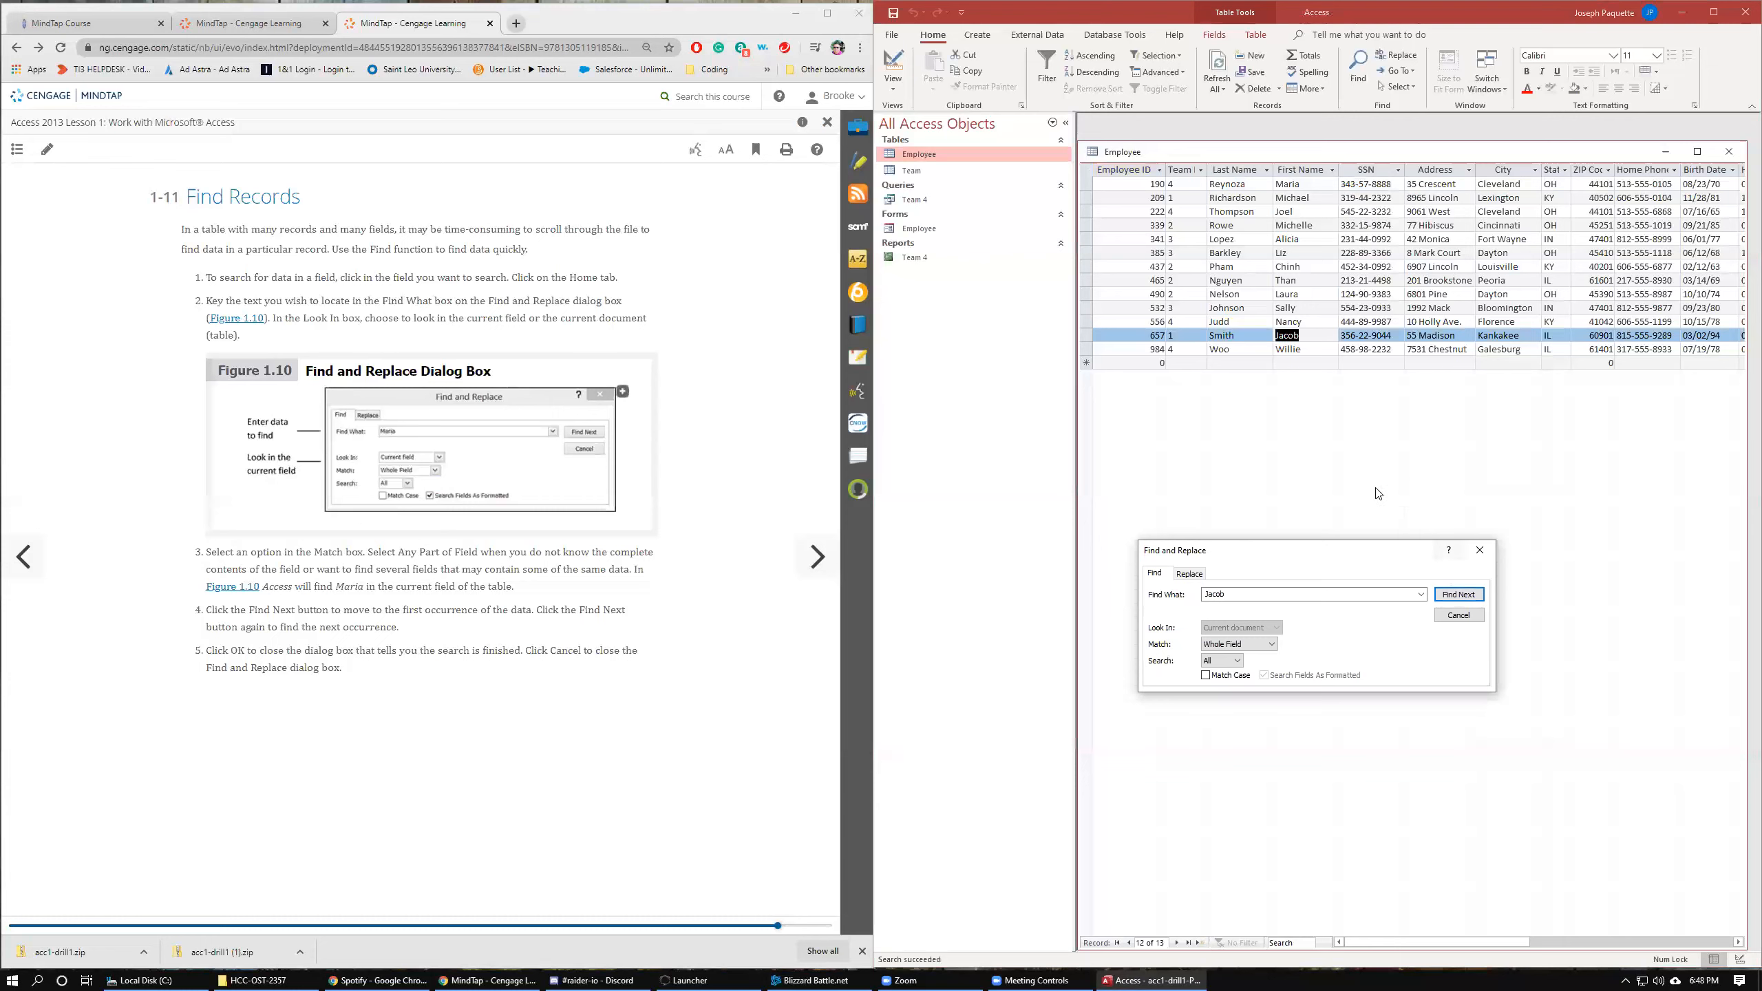
left_click(1086, 253)
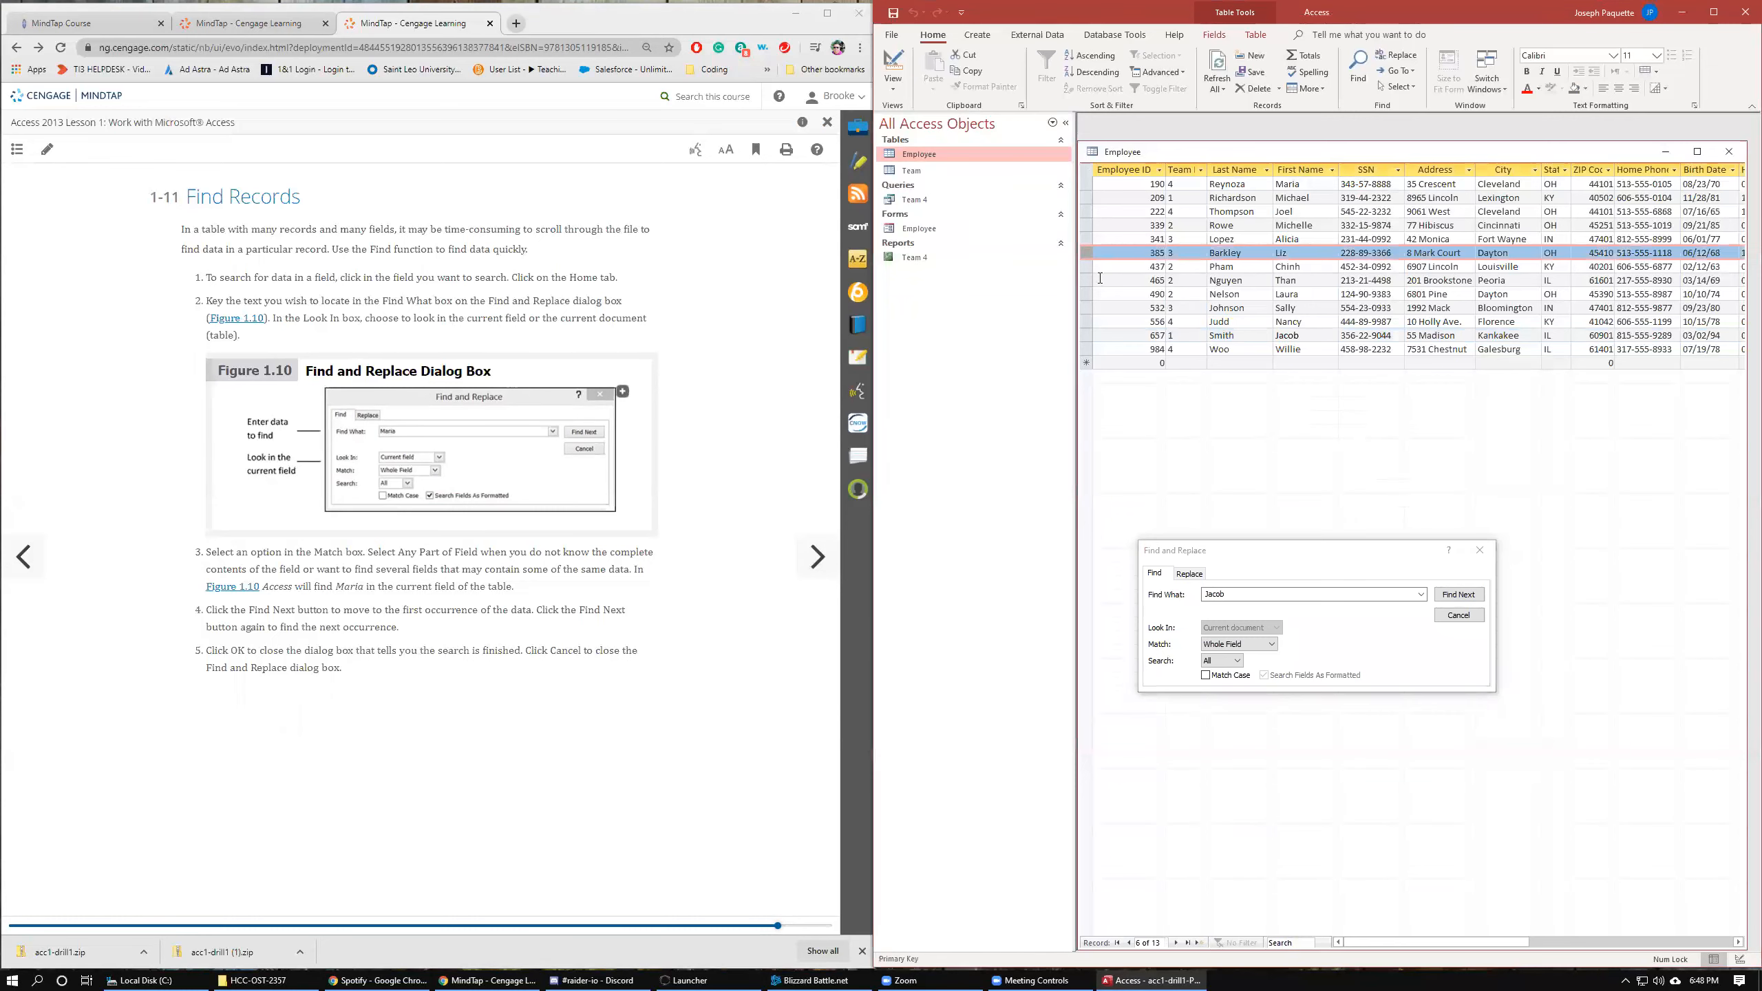
left_click(1459, 596)
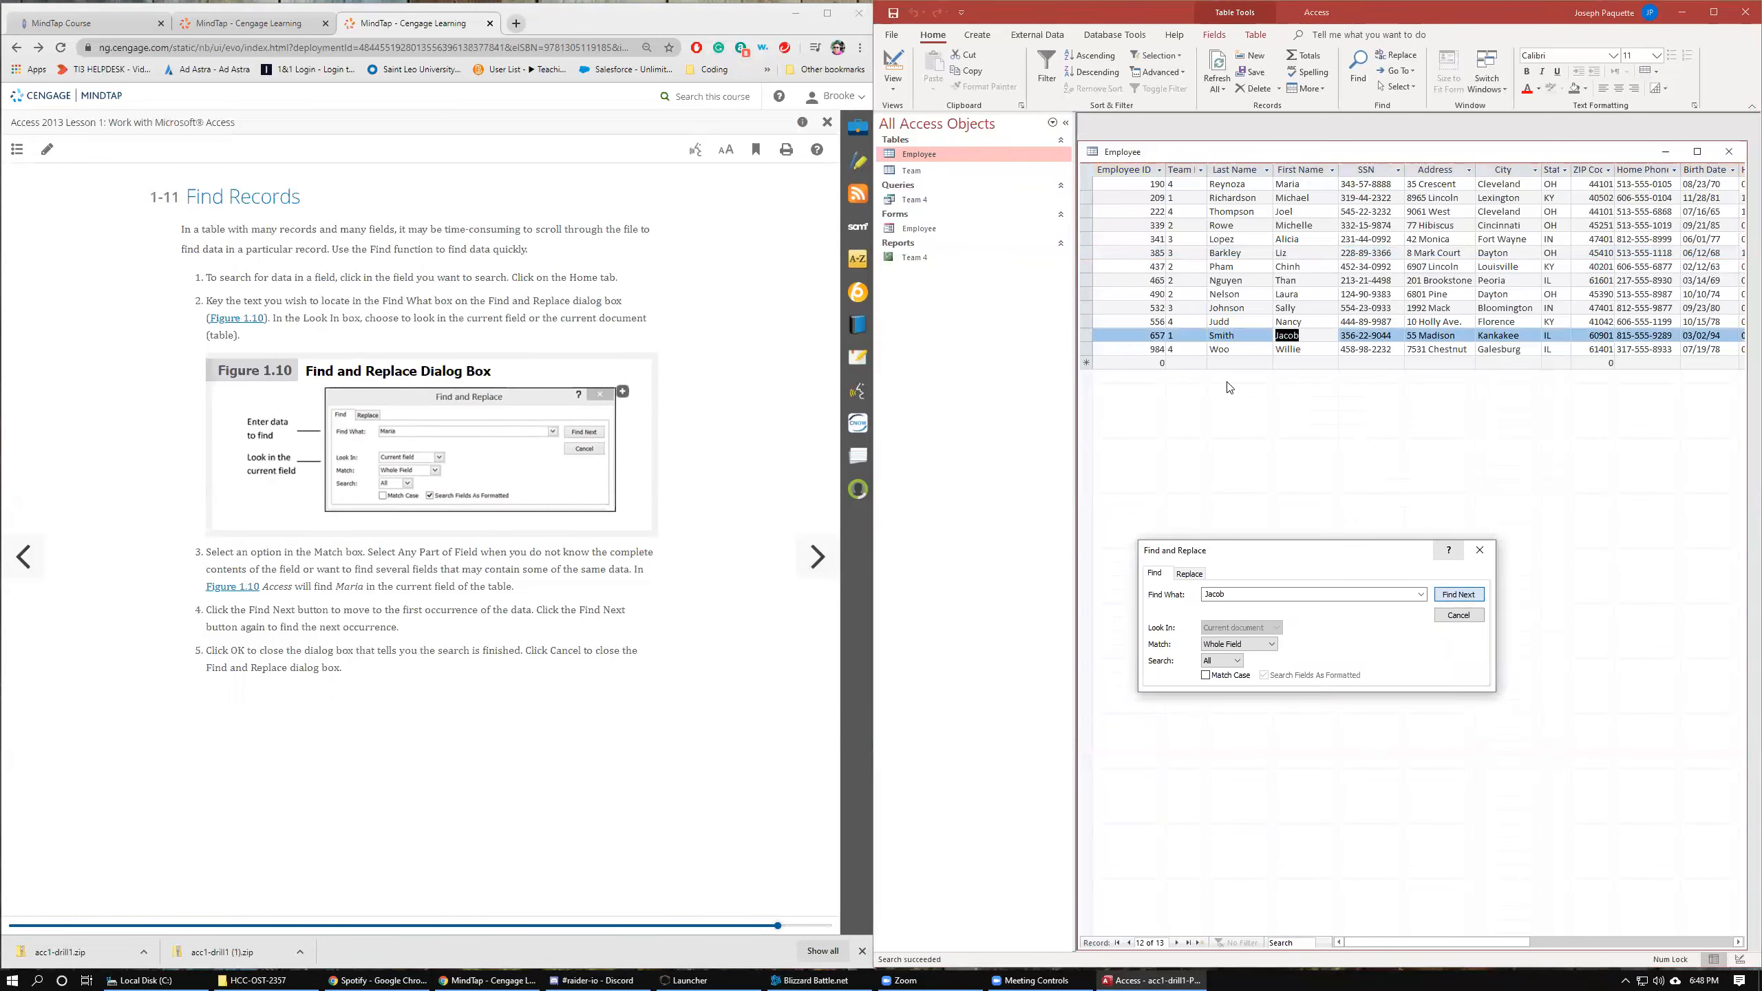
left_click(1088, 184)
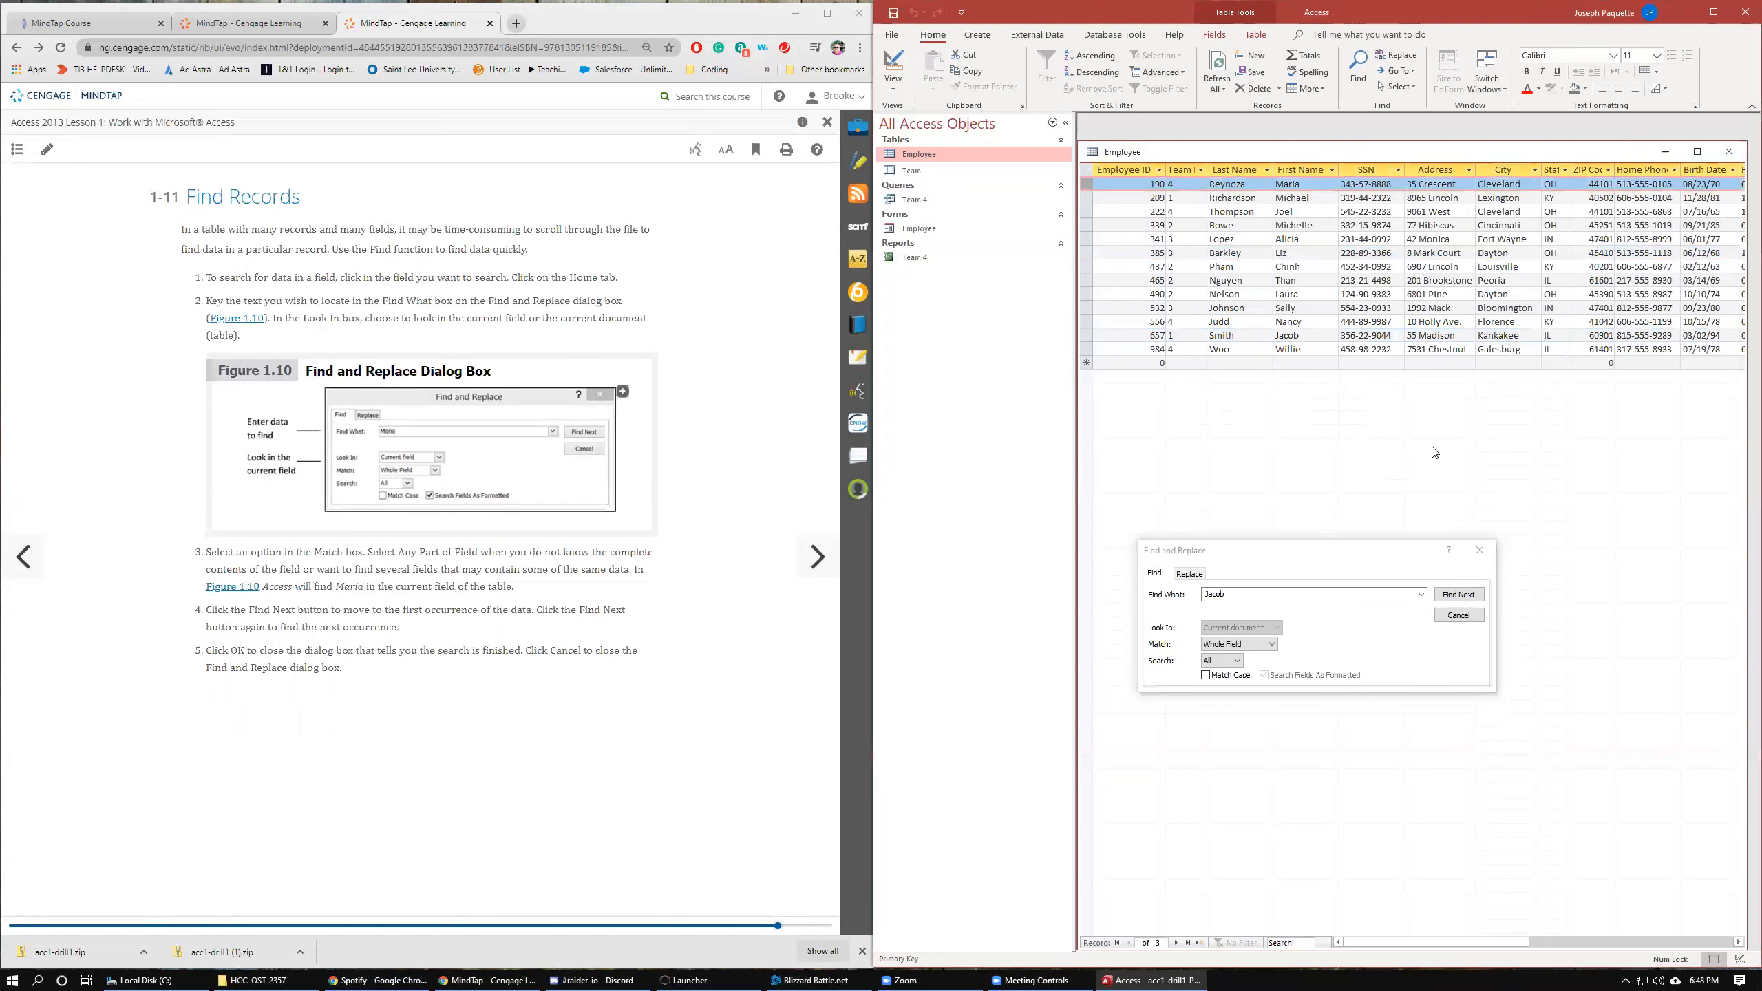
left_click(1472, 591)
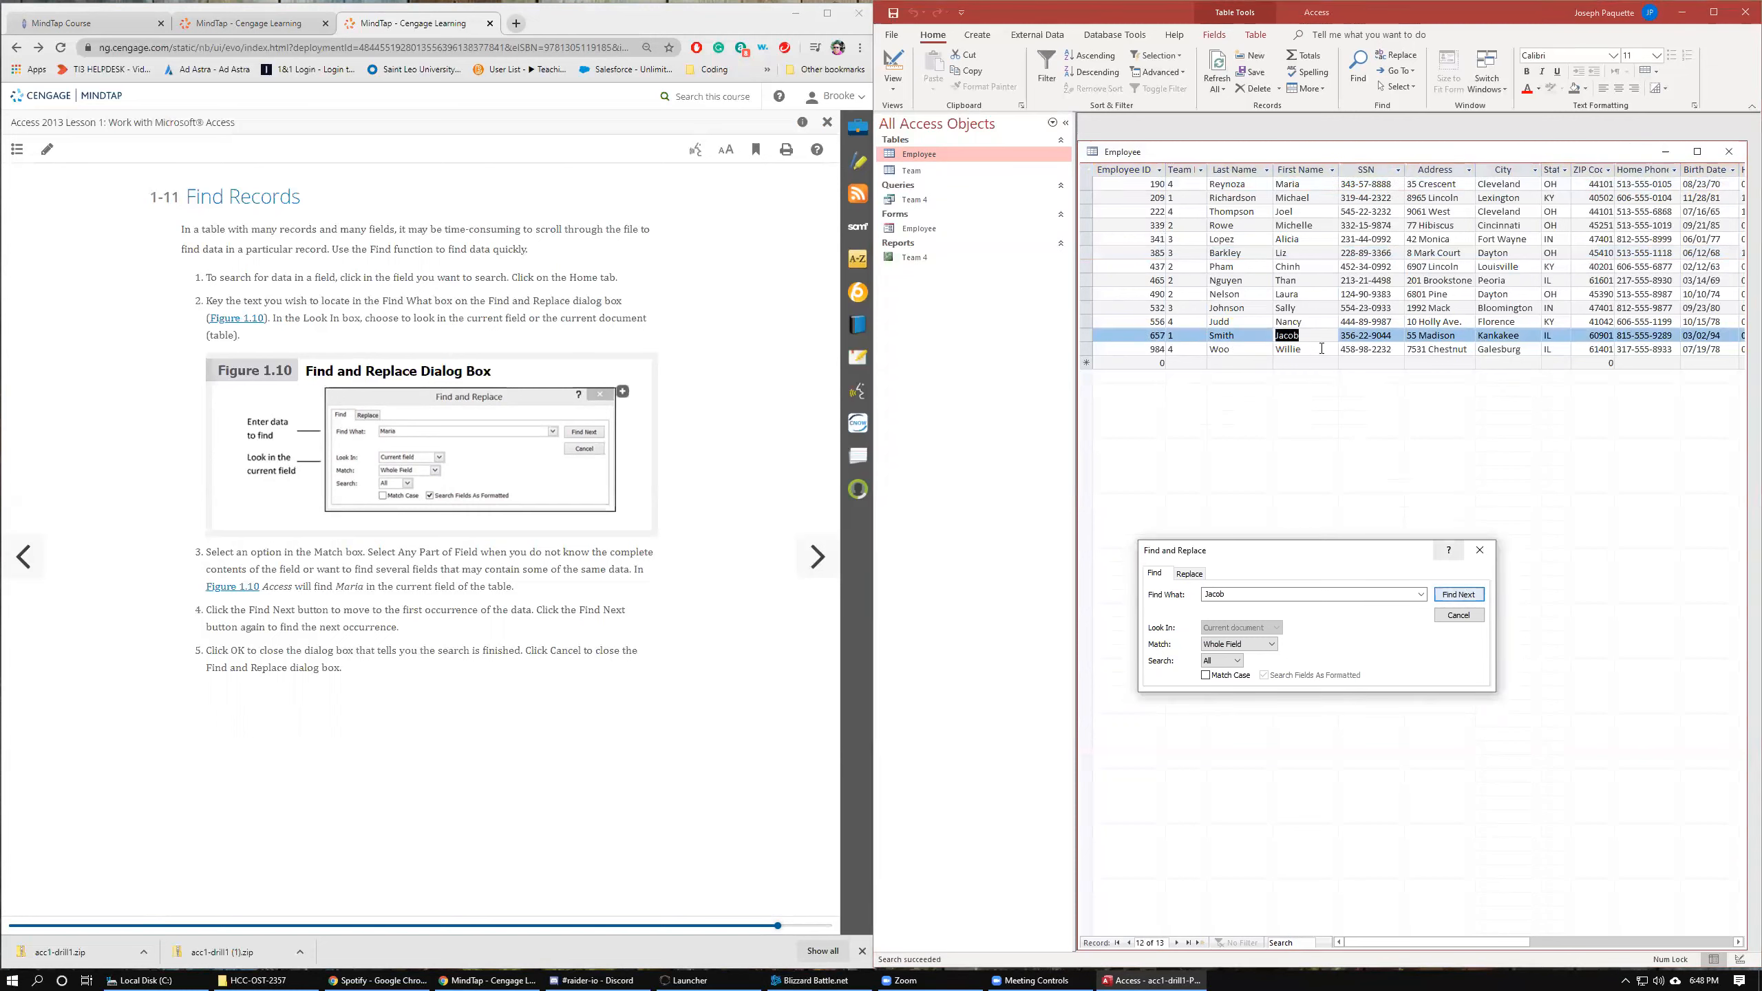
Try the Jacob search within the Employee ID column and then the Address column.
left_click(1128, 168)
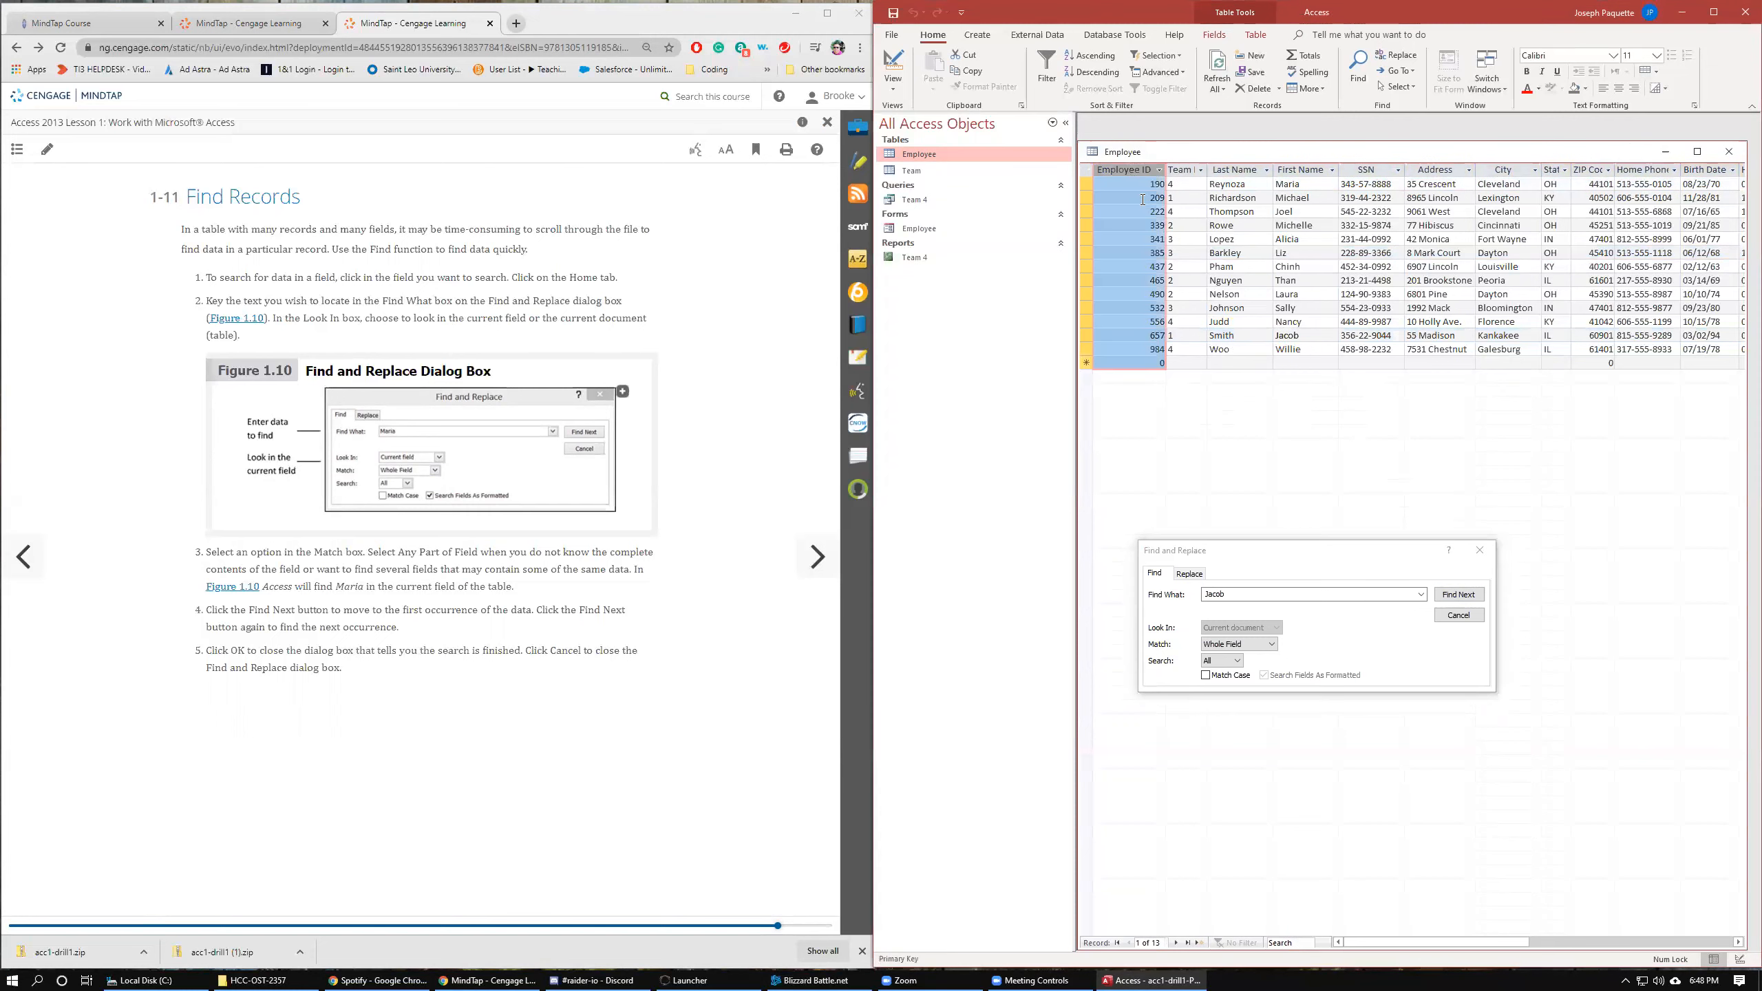
left_click(1457, 594)
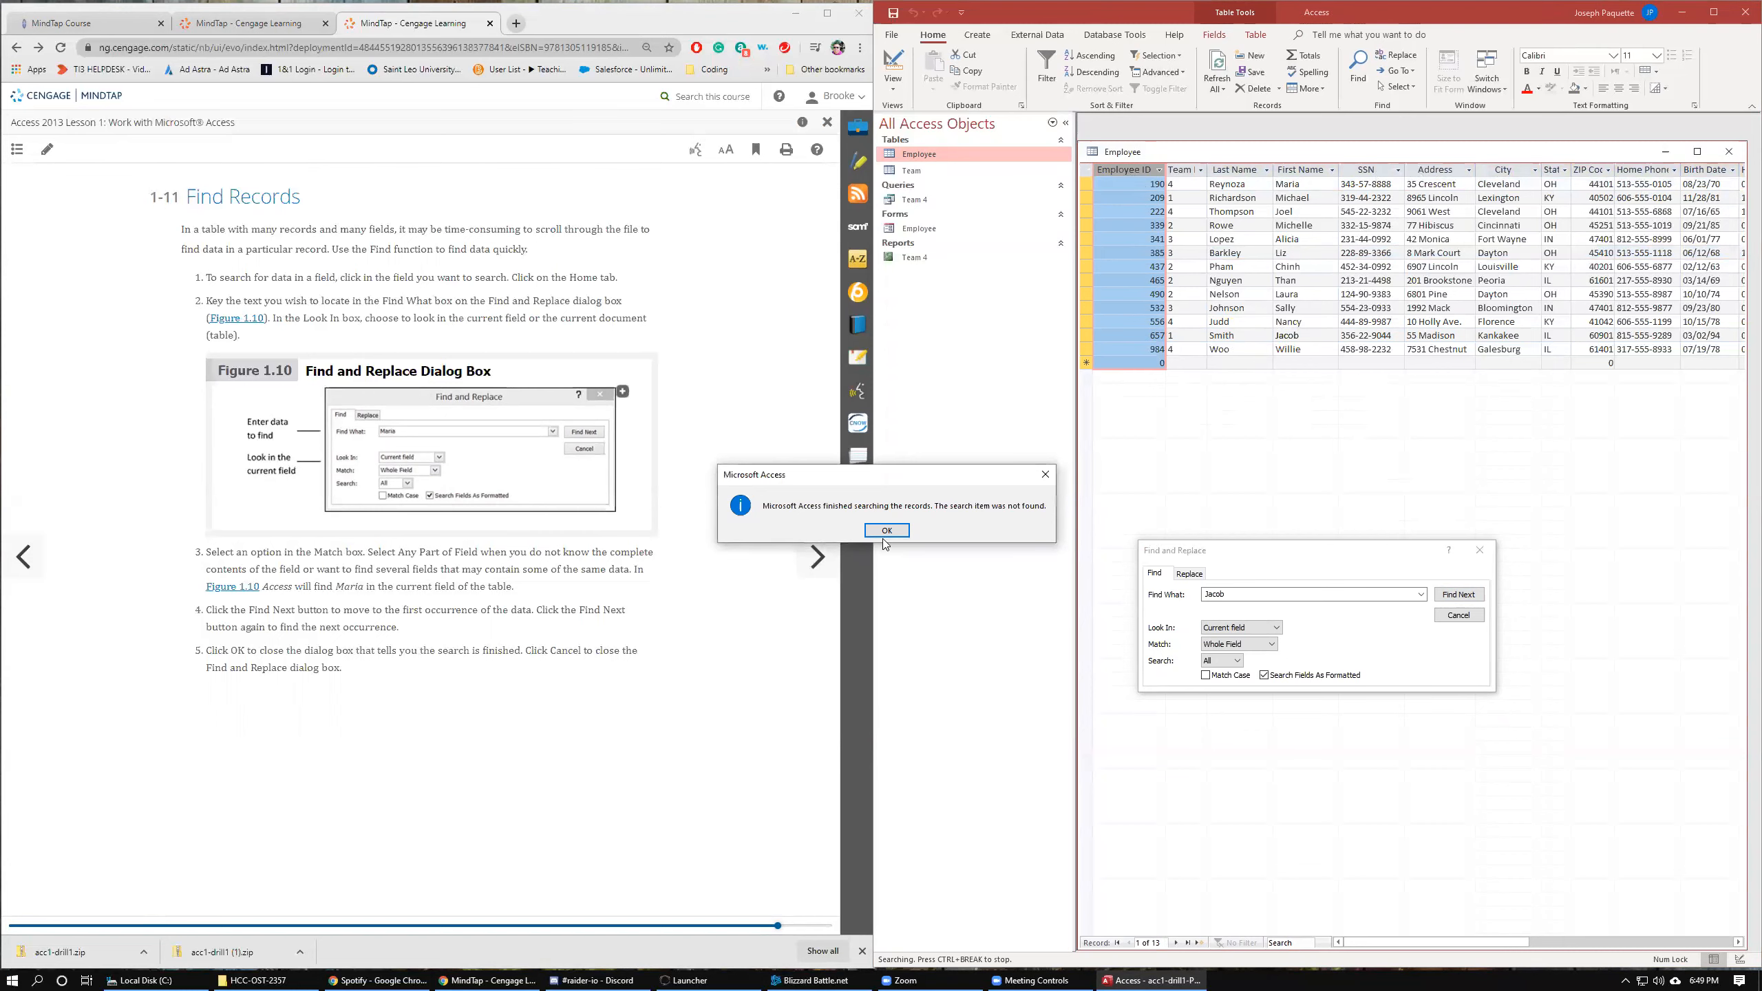
key("Return")
left_click(1434, 170)
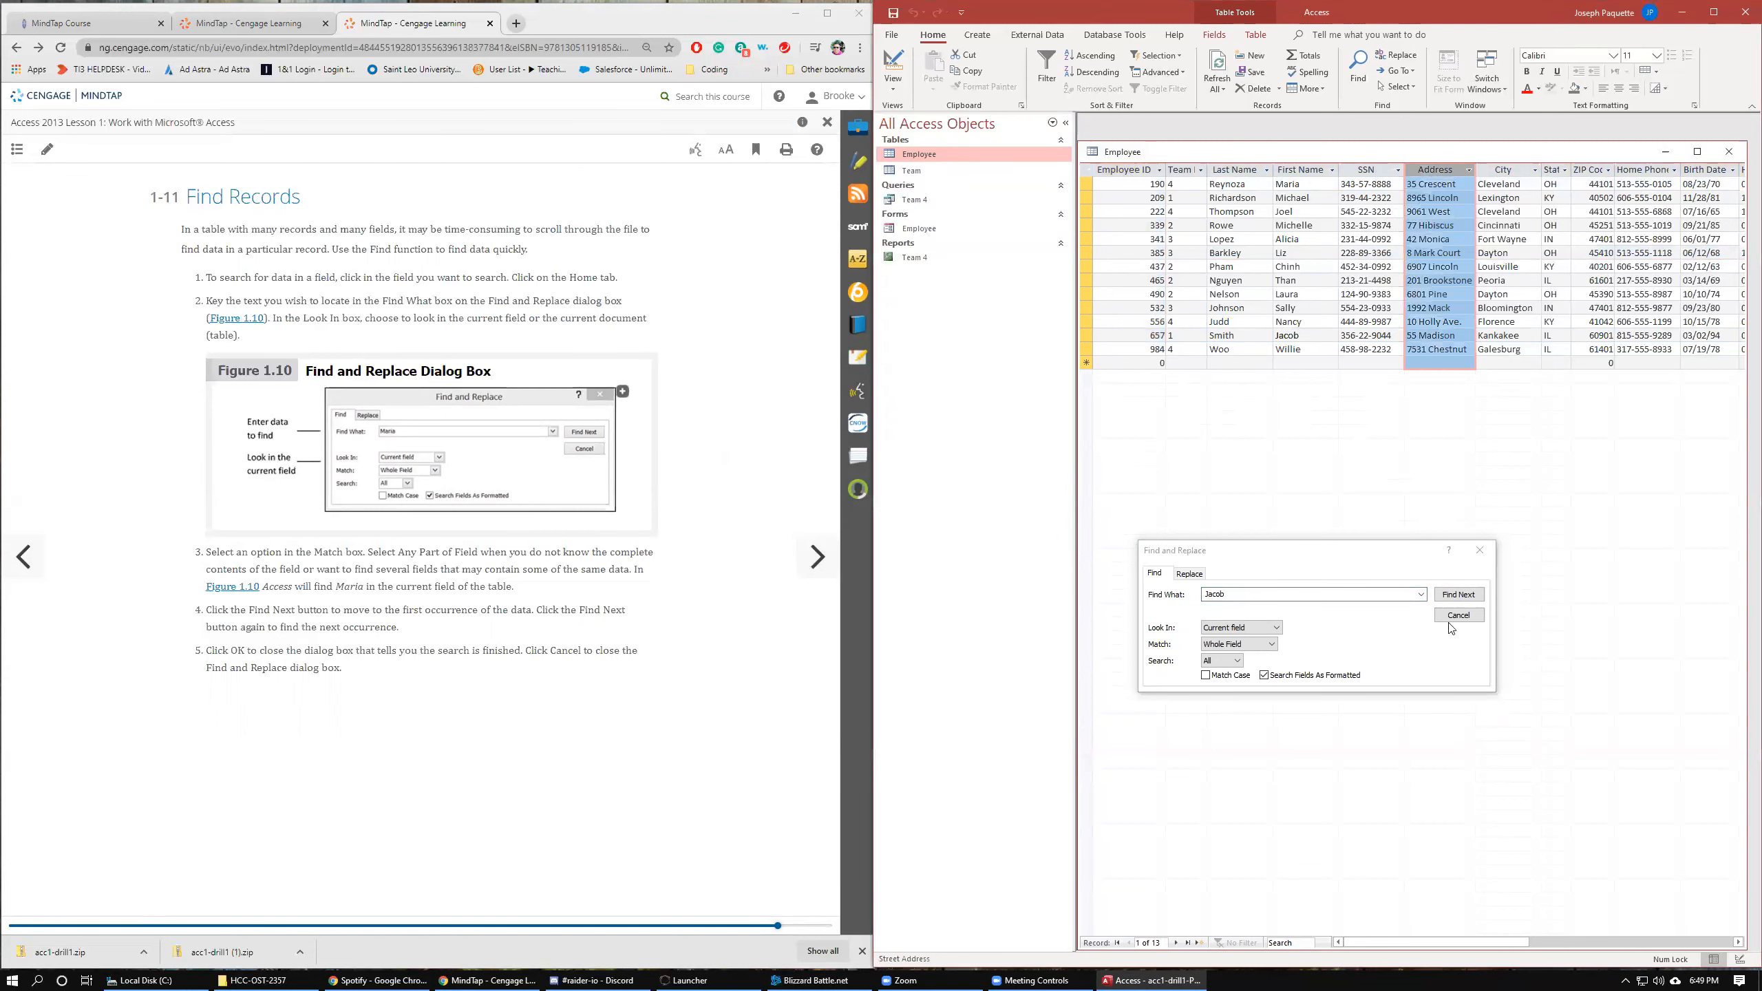
left_click(1472, 596)
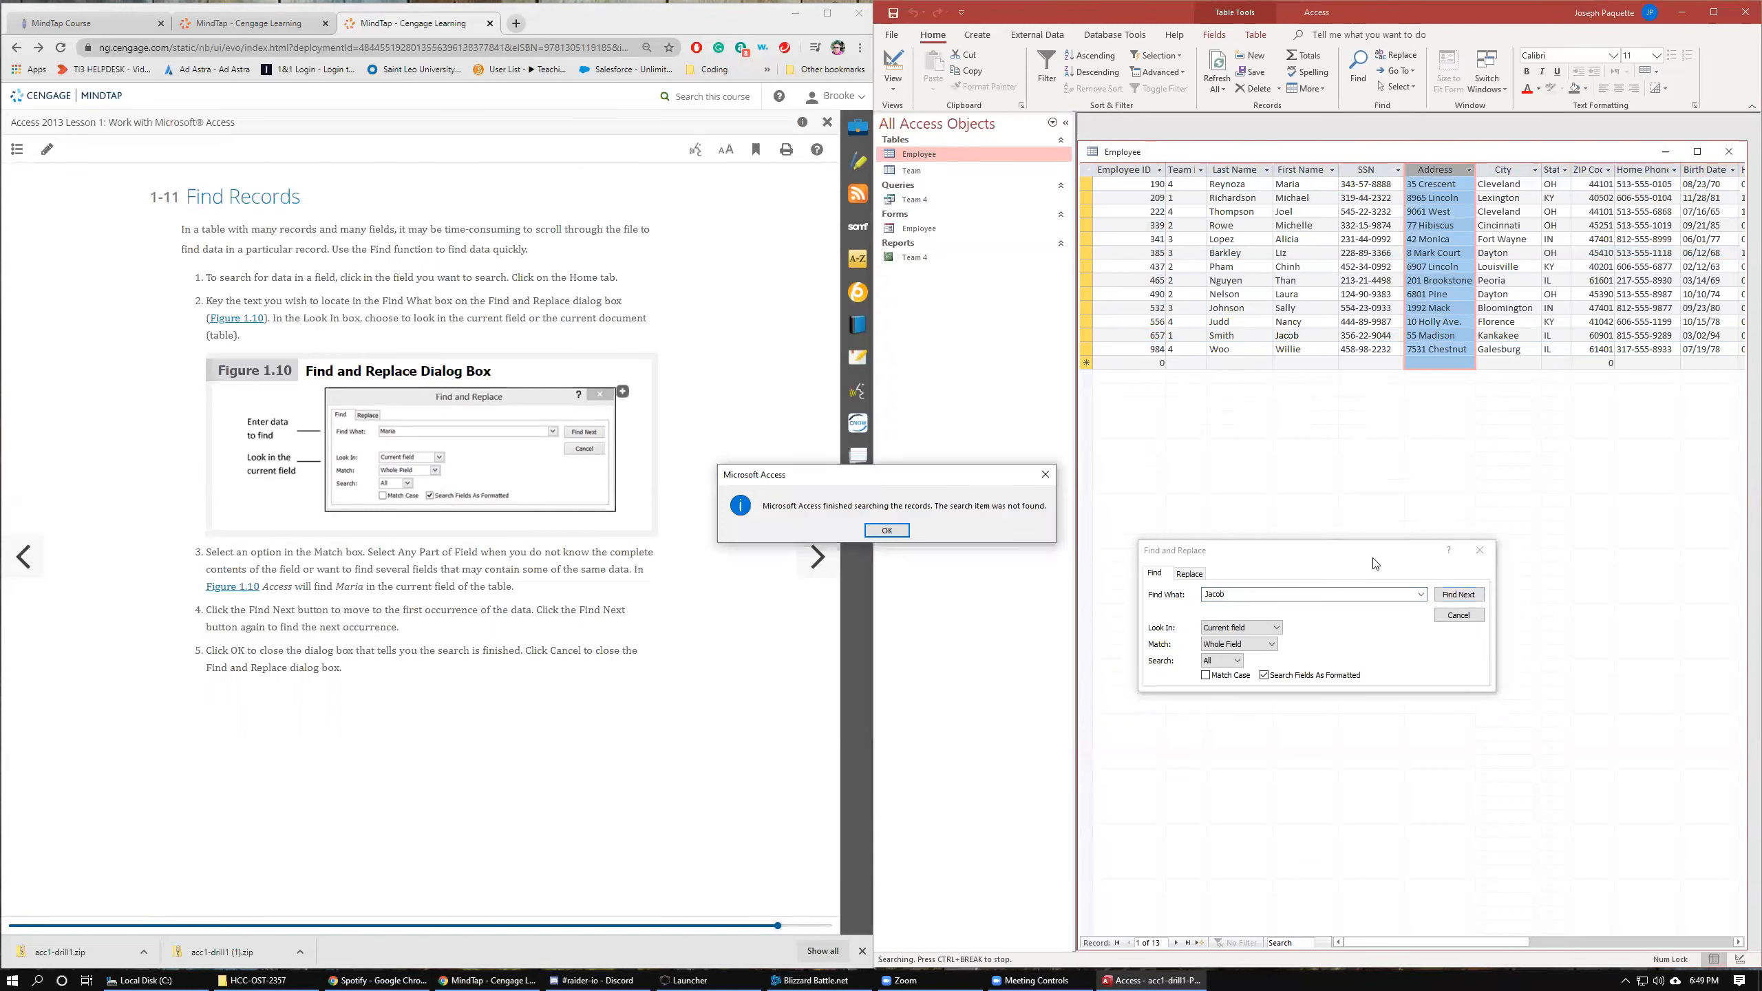
left_click(905, 529)
Search the whole datasheet for Jacob once more, then close the Find dialog and the Employee table.
left_click(1086, 170)
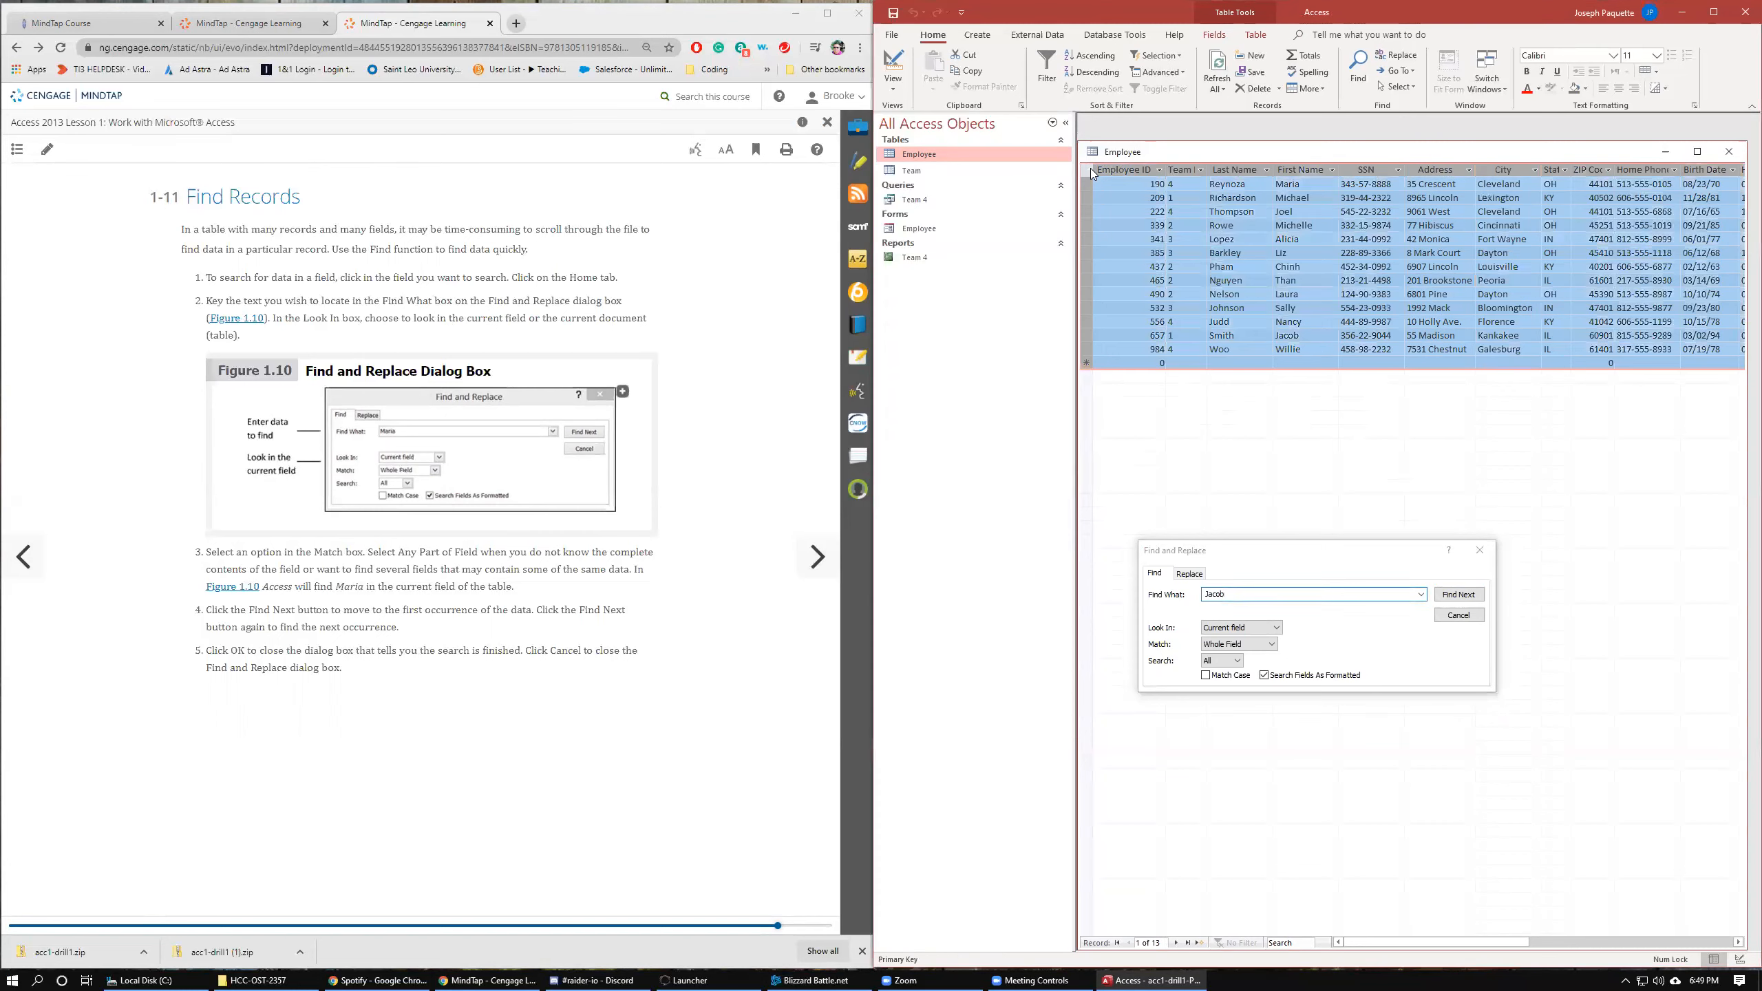
left_click(1459, 595)
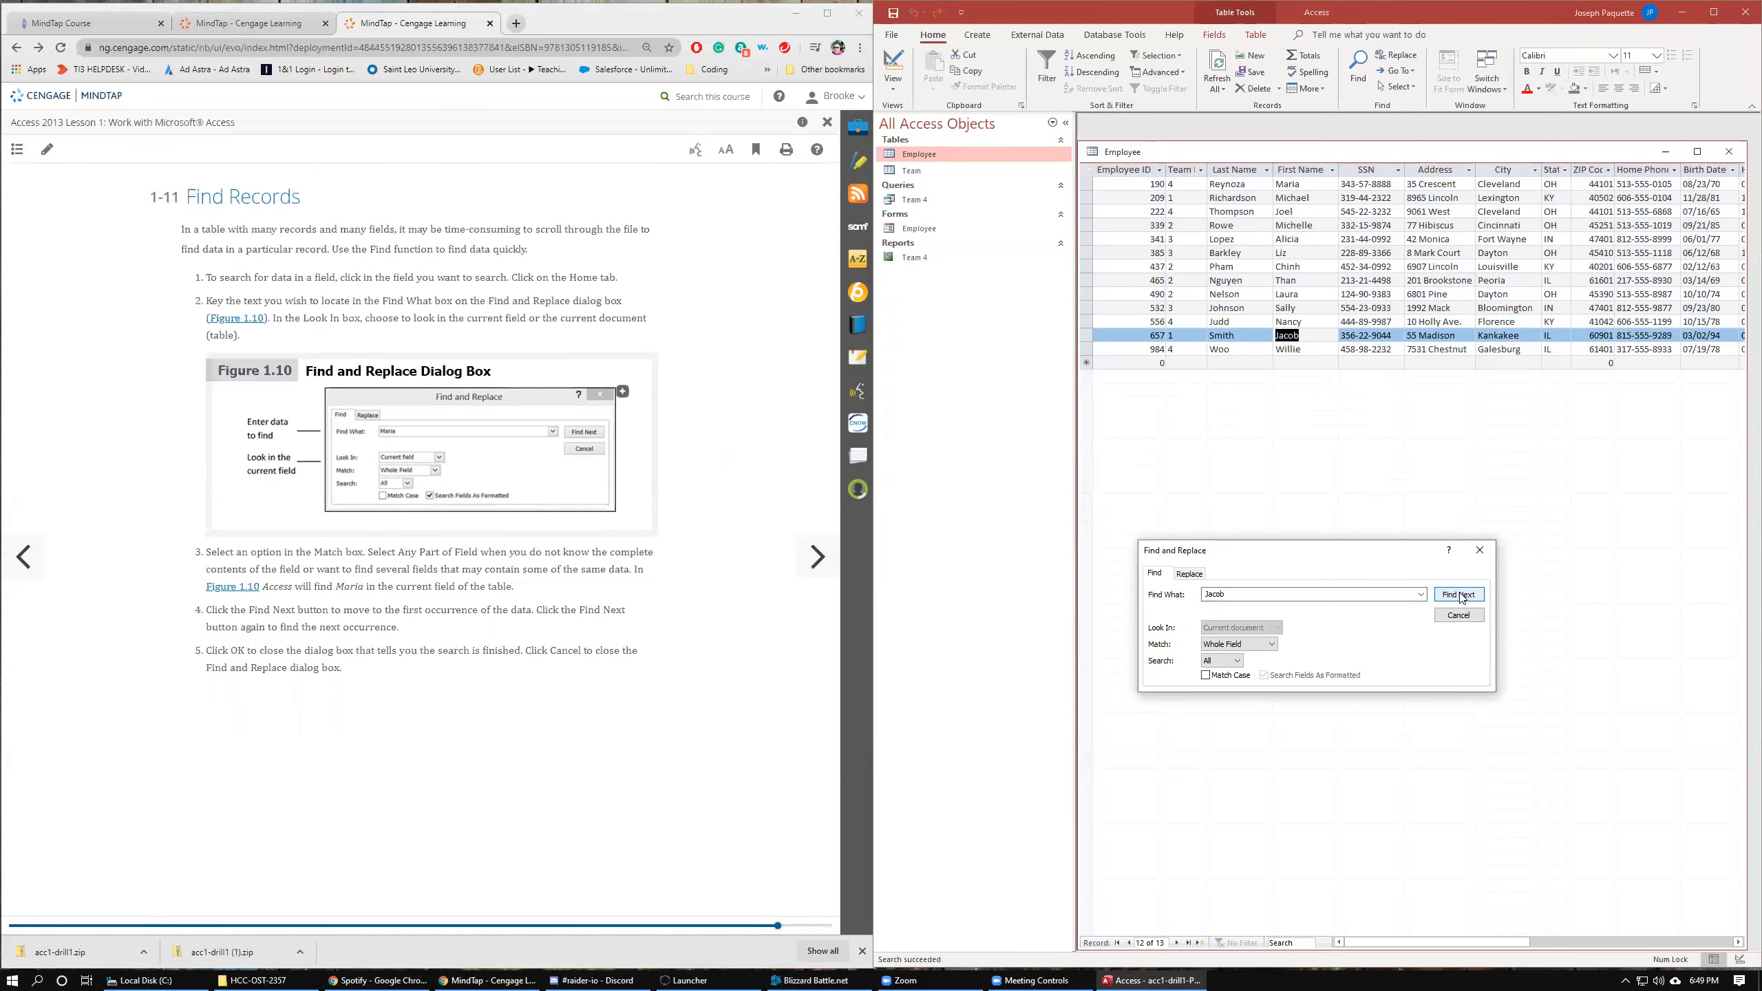
left_click(1087, 170)
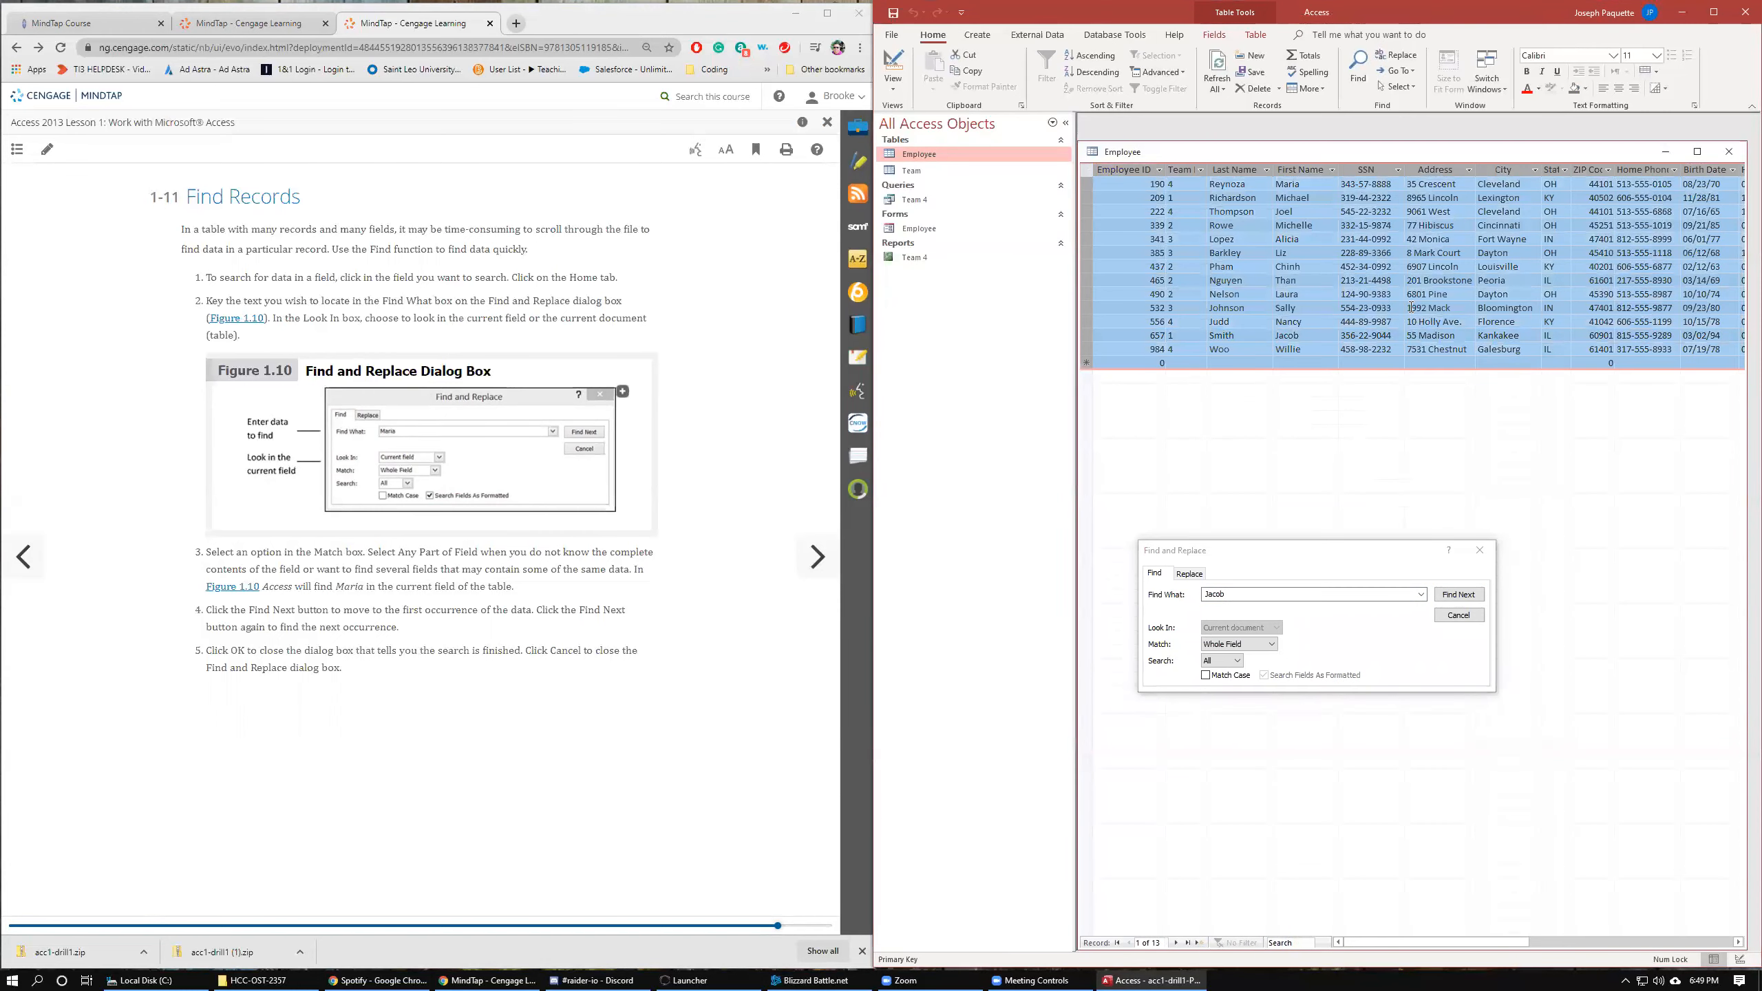
left_click(1459, 615)
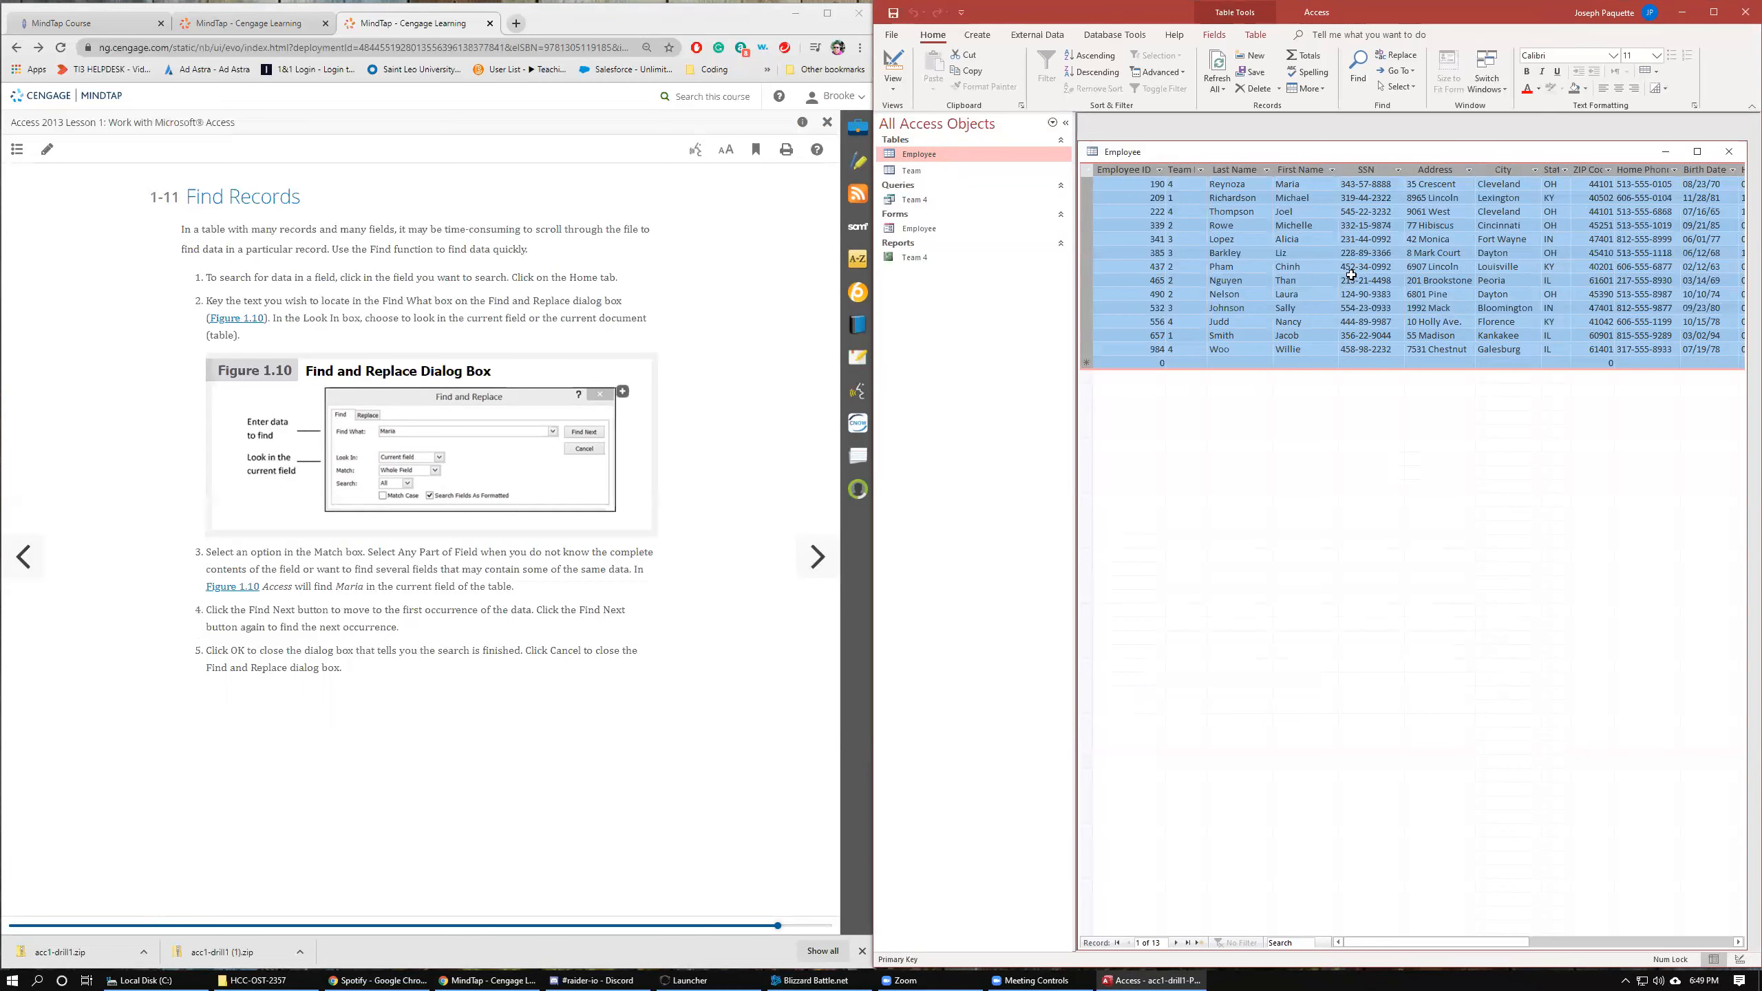
left_click(1729, 151)
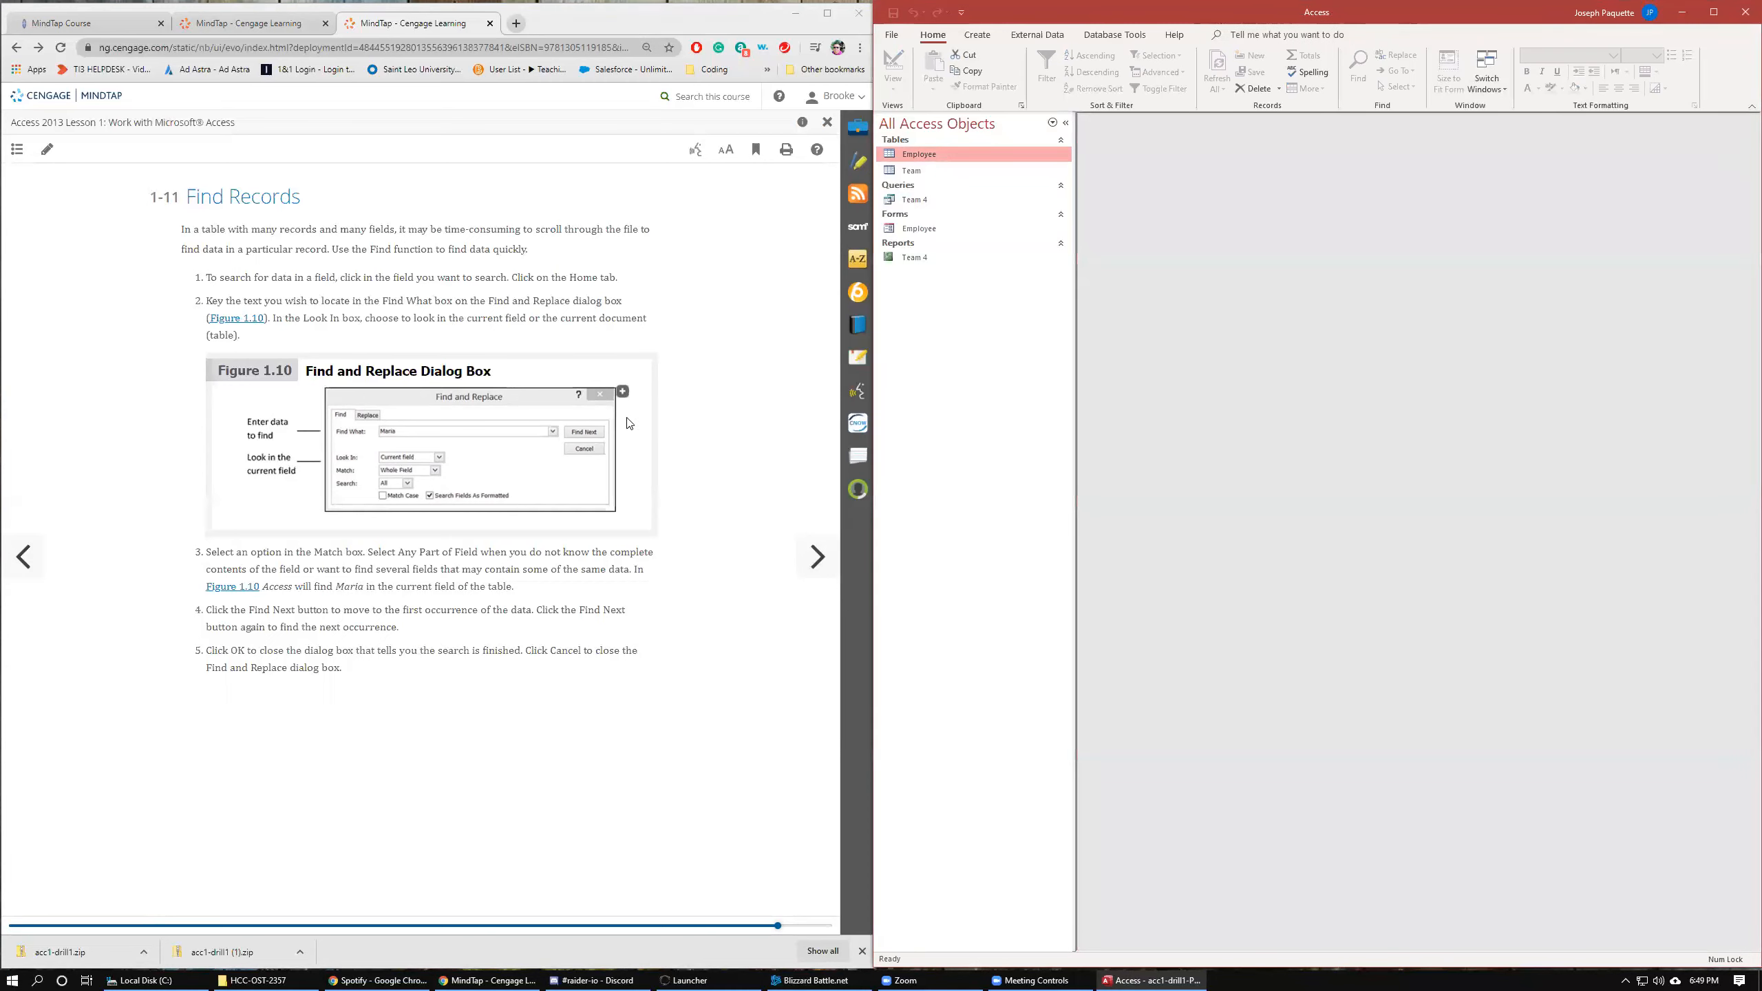
Advance to the Drill 4 page and download the ACC1-drill4.accdb data file.
left_click(812, 554)
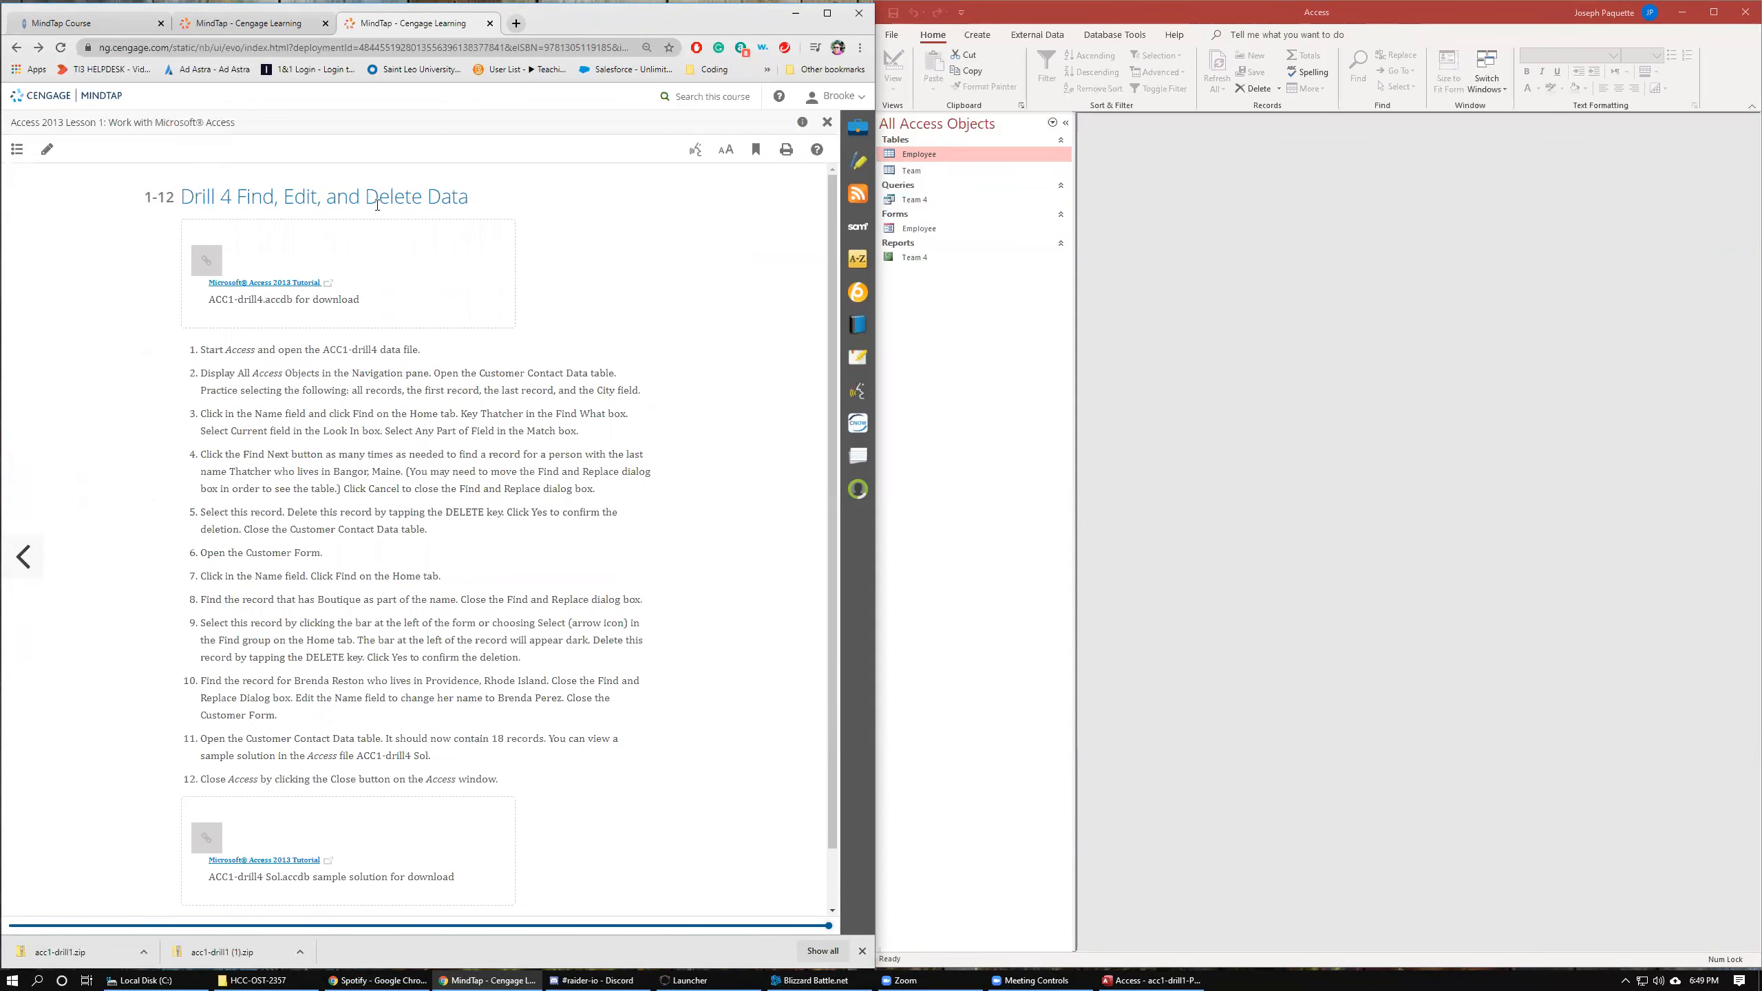
left_click(277, 284)
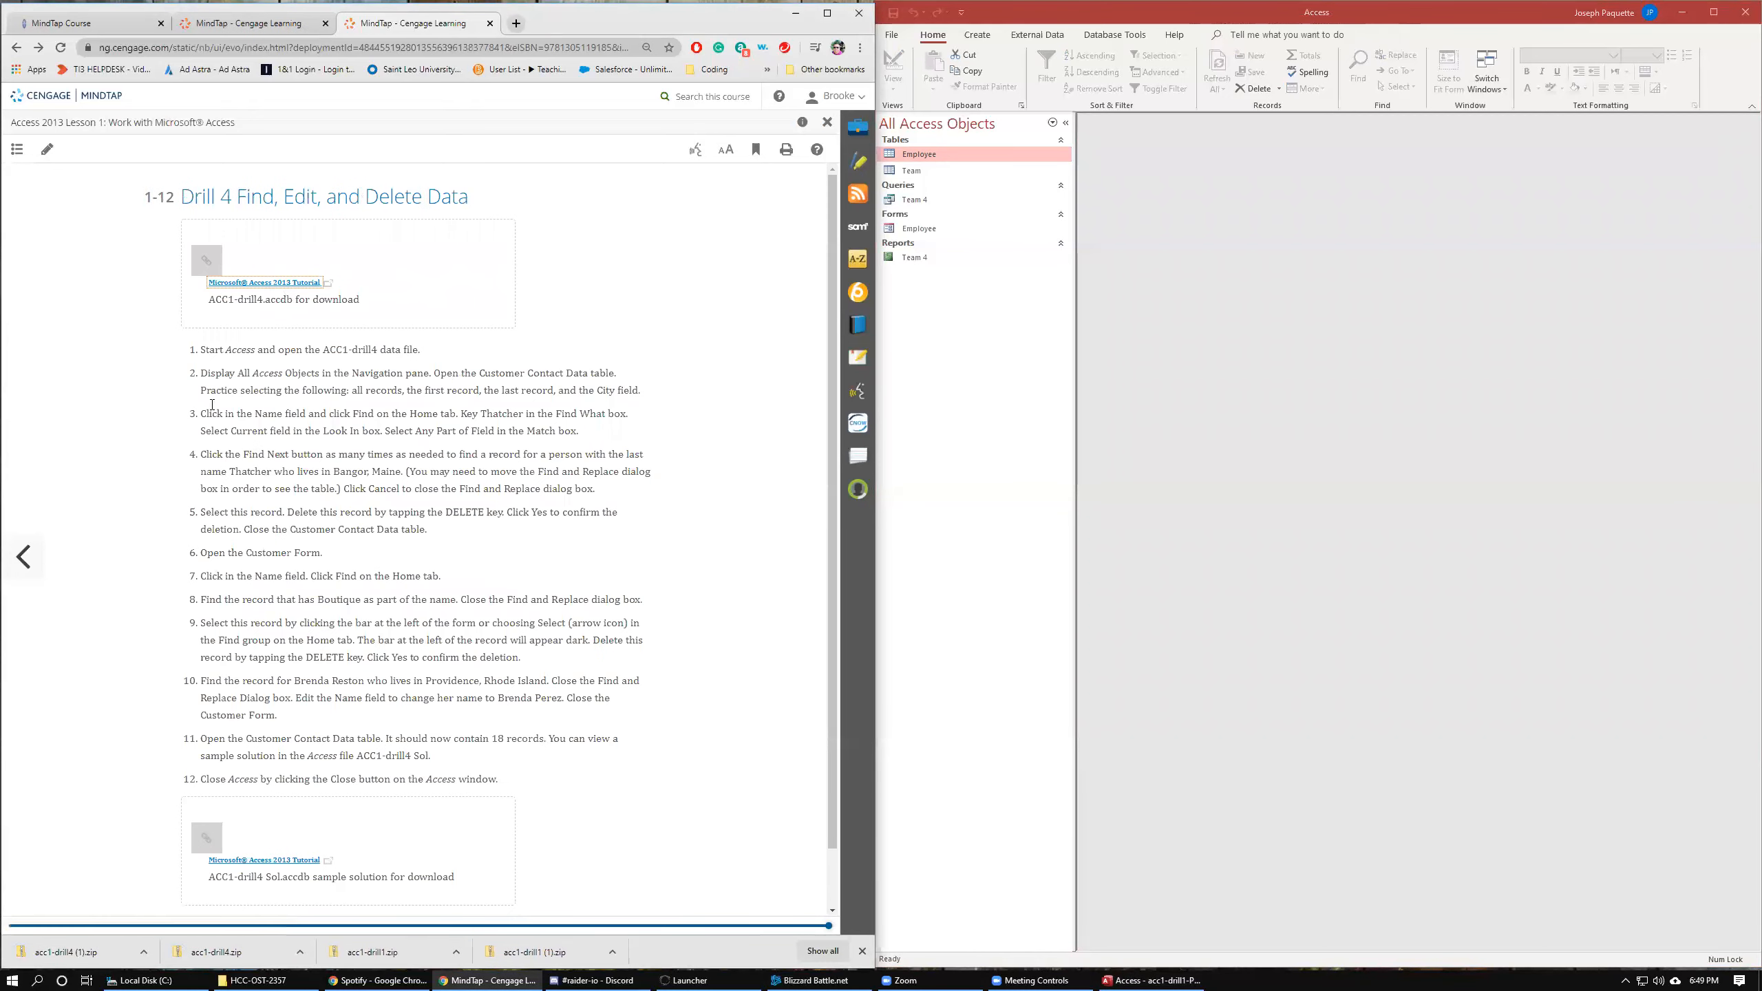
Show the downloaded zip in the Downloads folder and delete the duplicate acc1-drill4 (1).zip.
left_click(53, 953)
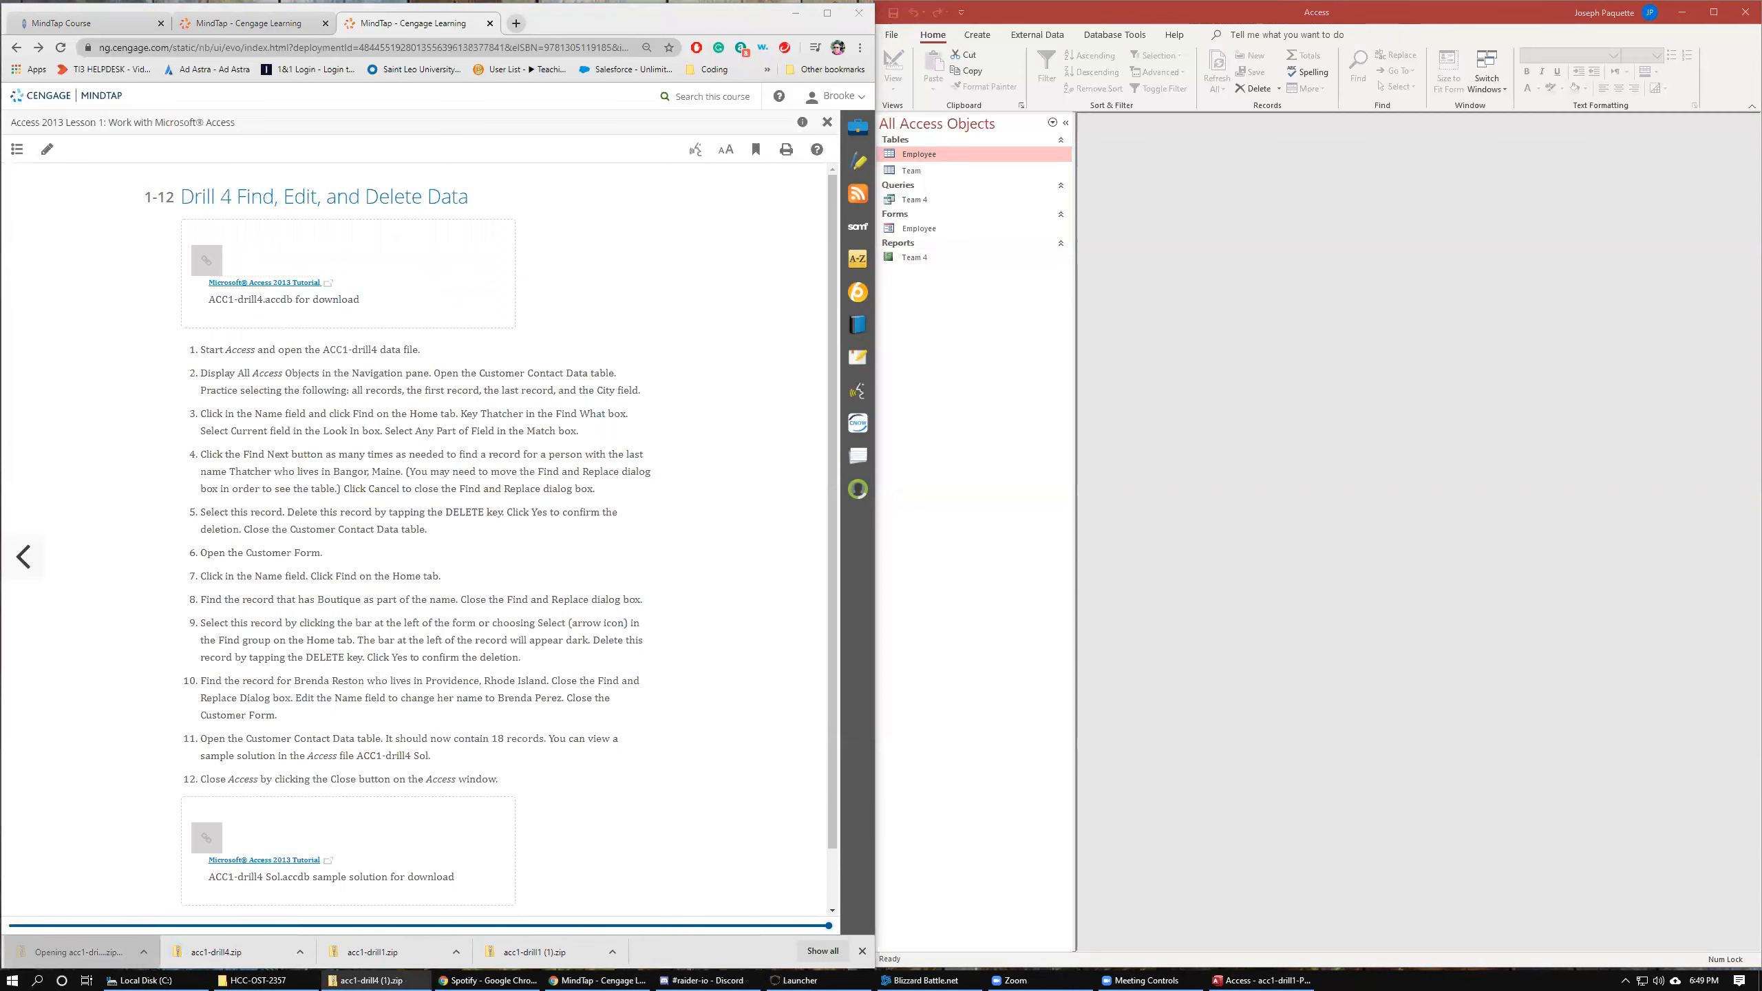
left_click(578, 234)
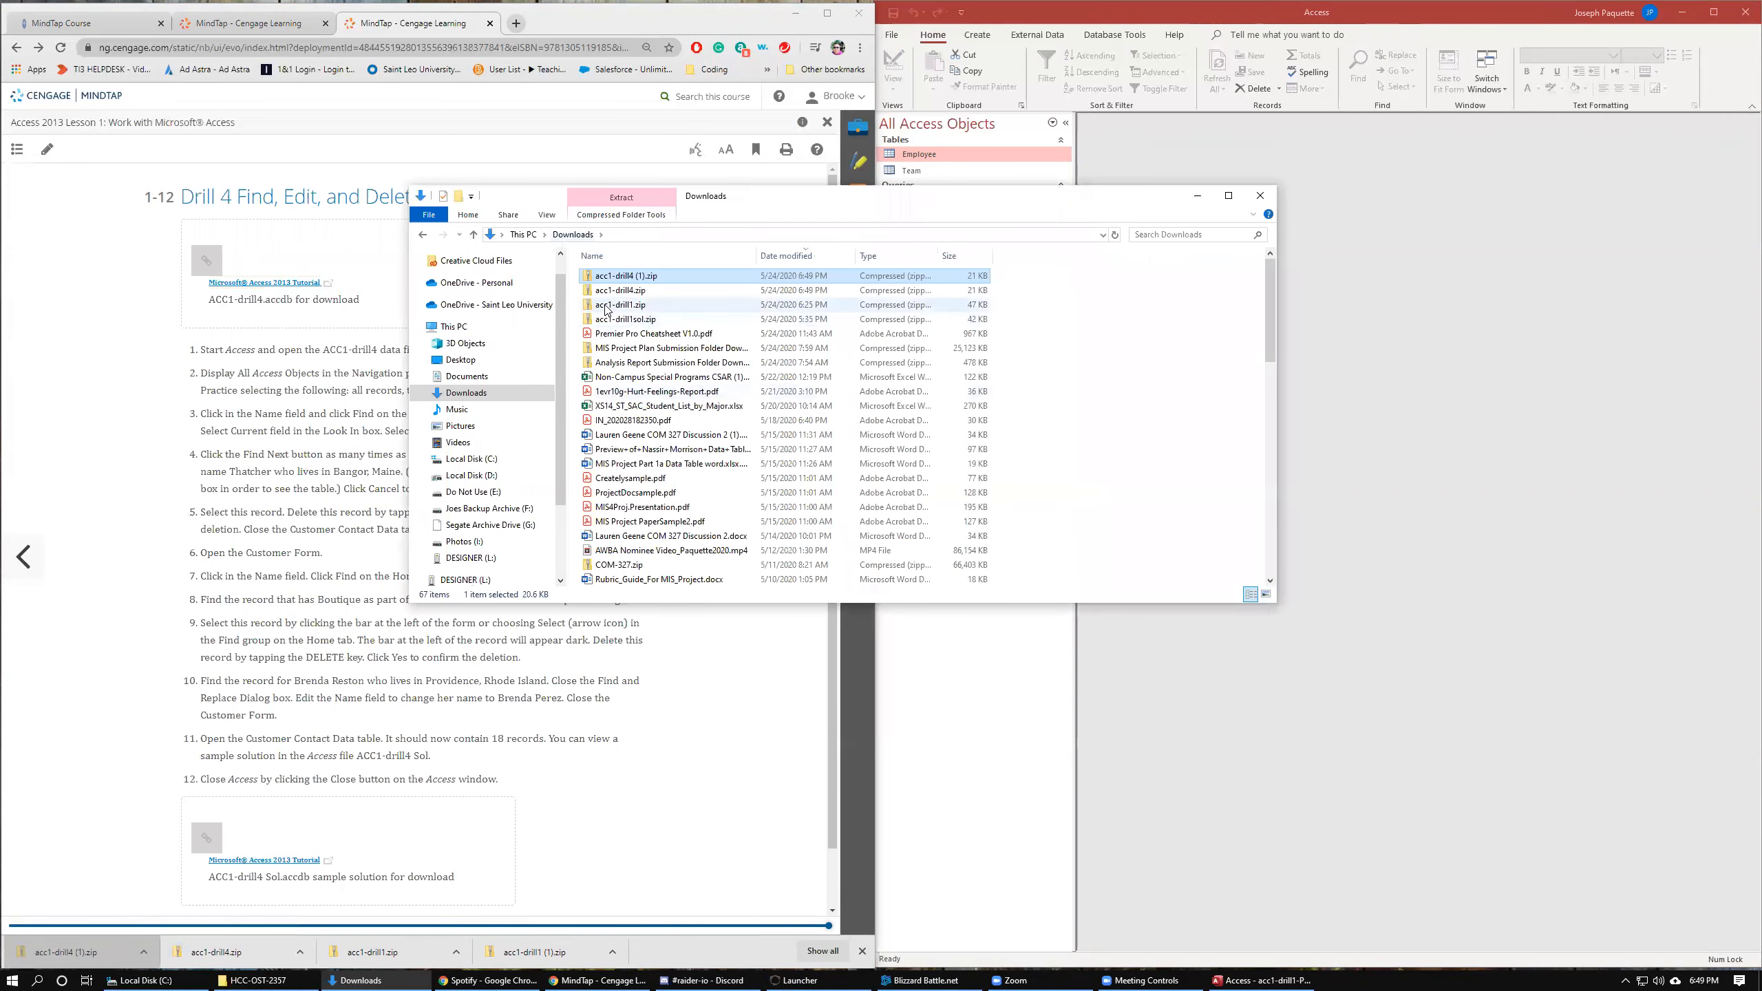
right_click(644, 277)
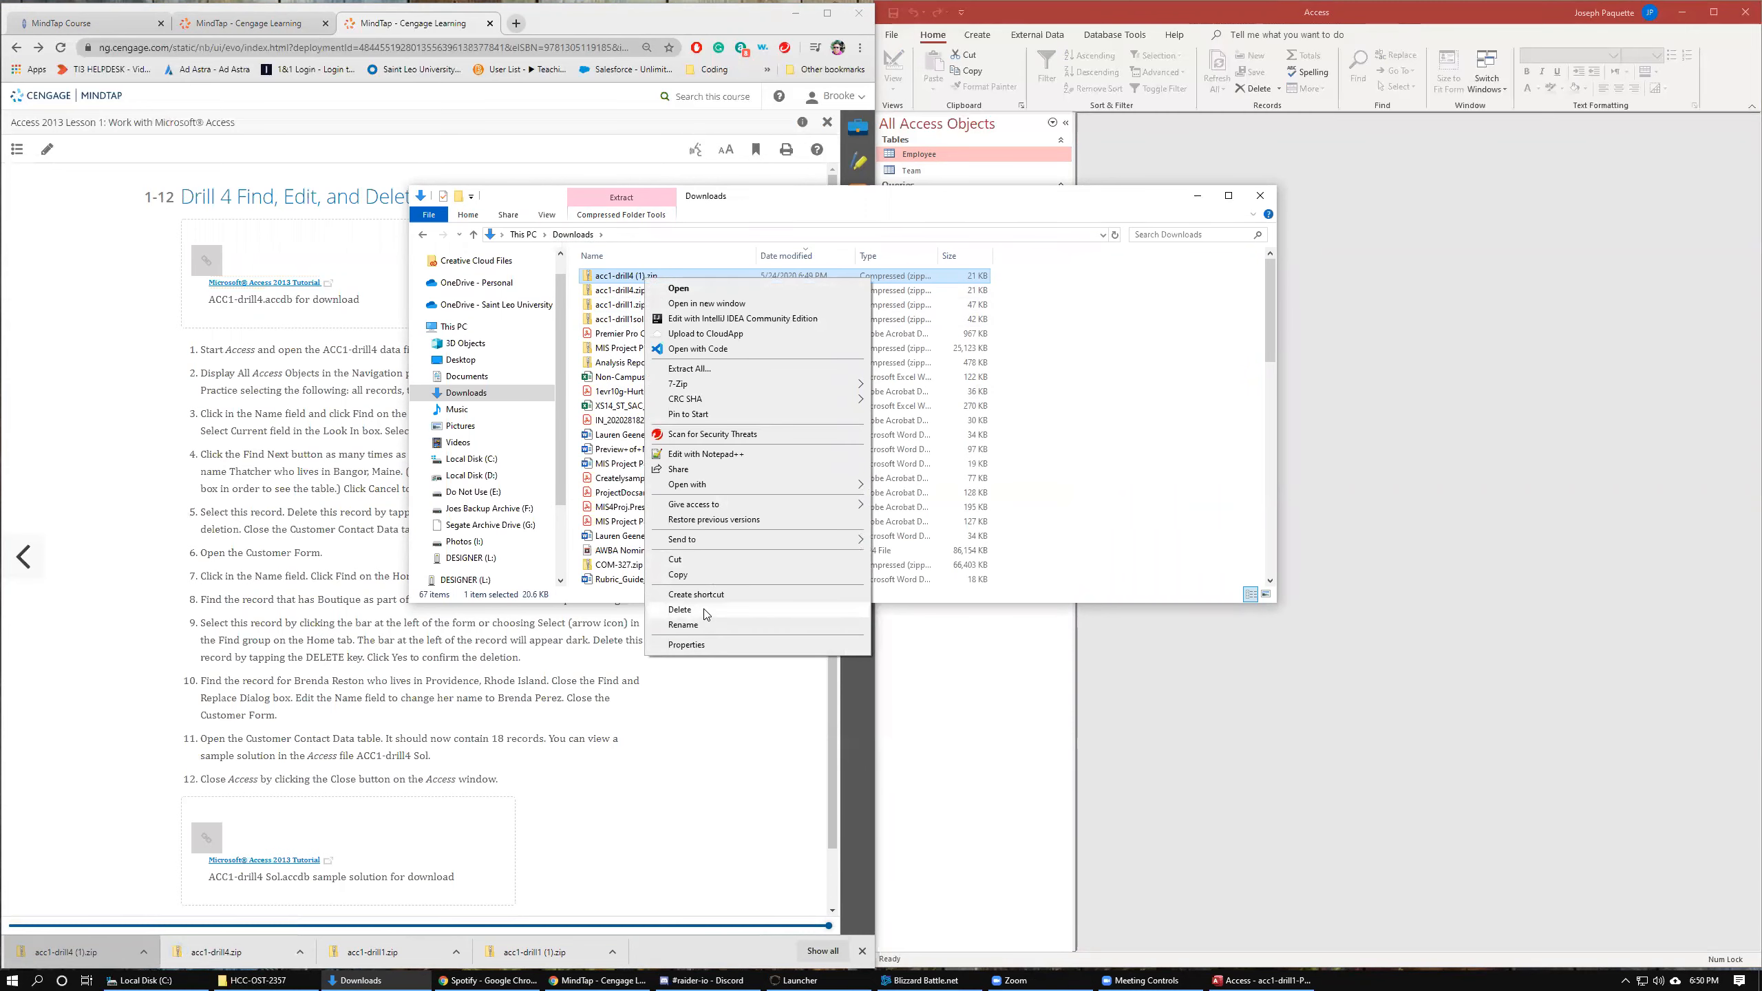
left_click(705, 613)
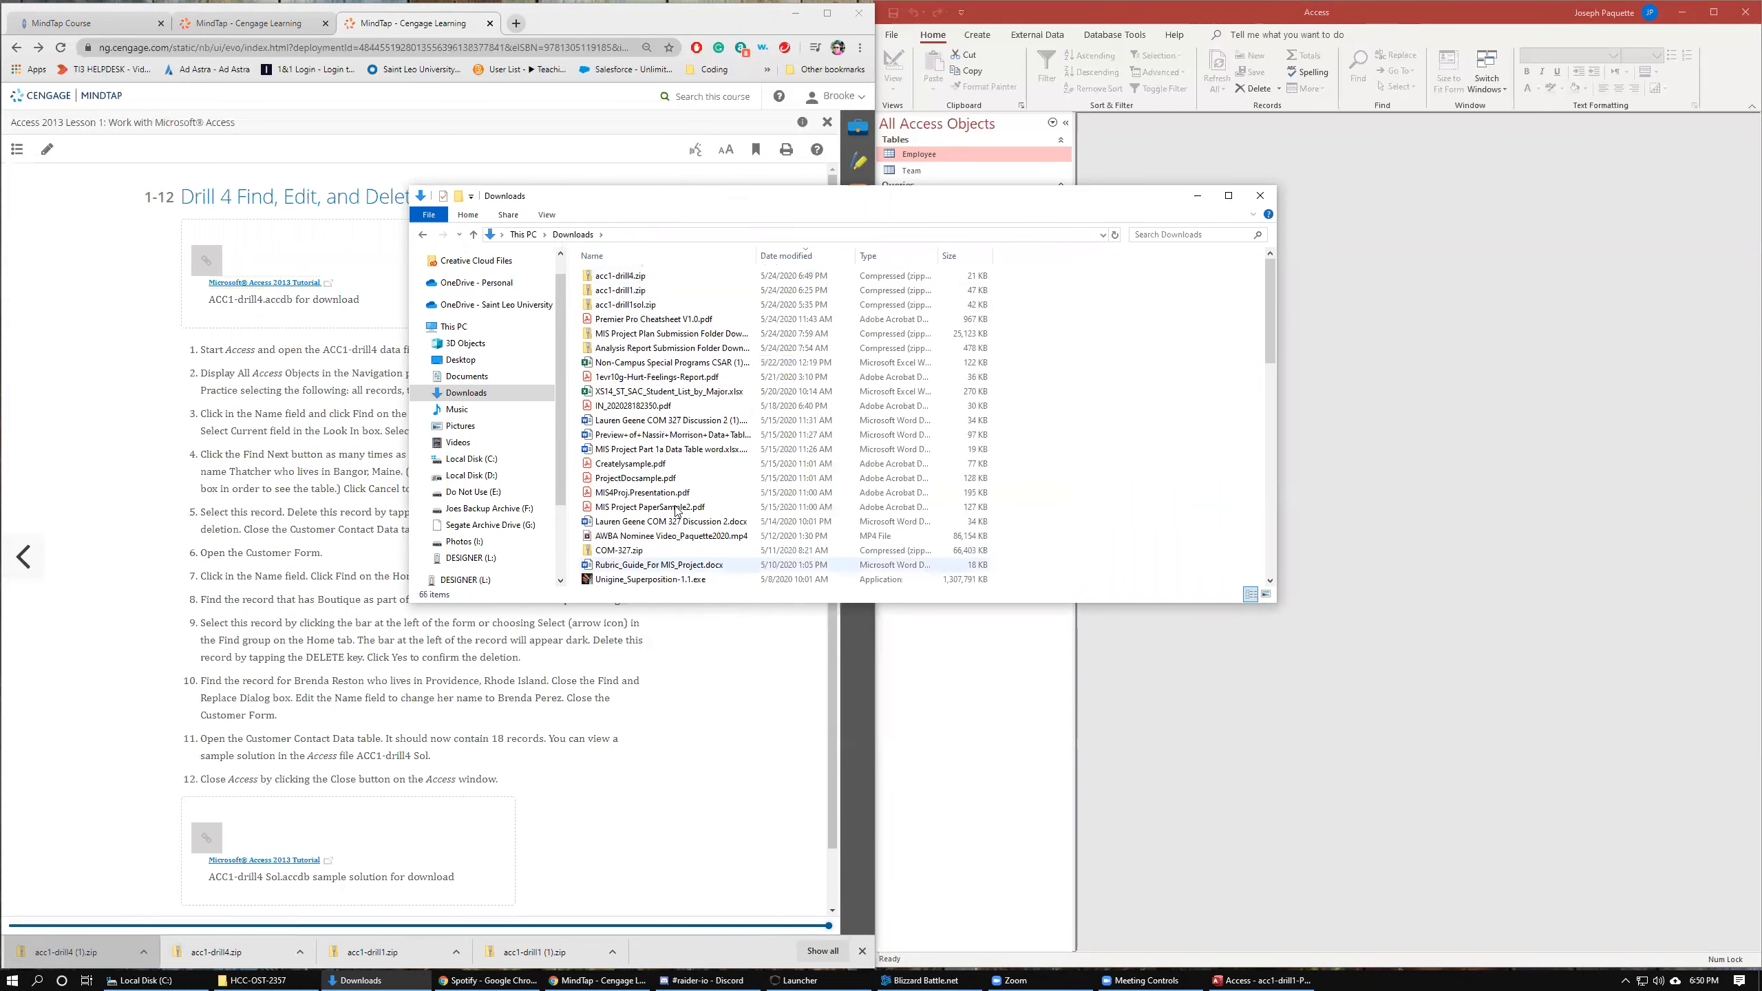
Extract all files from acc1-drill4.zip into the D:\HCC-OST-2357 folder.
right_click(618, 276)
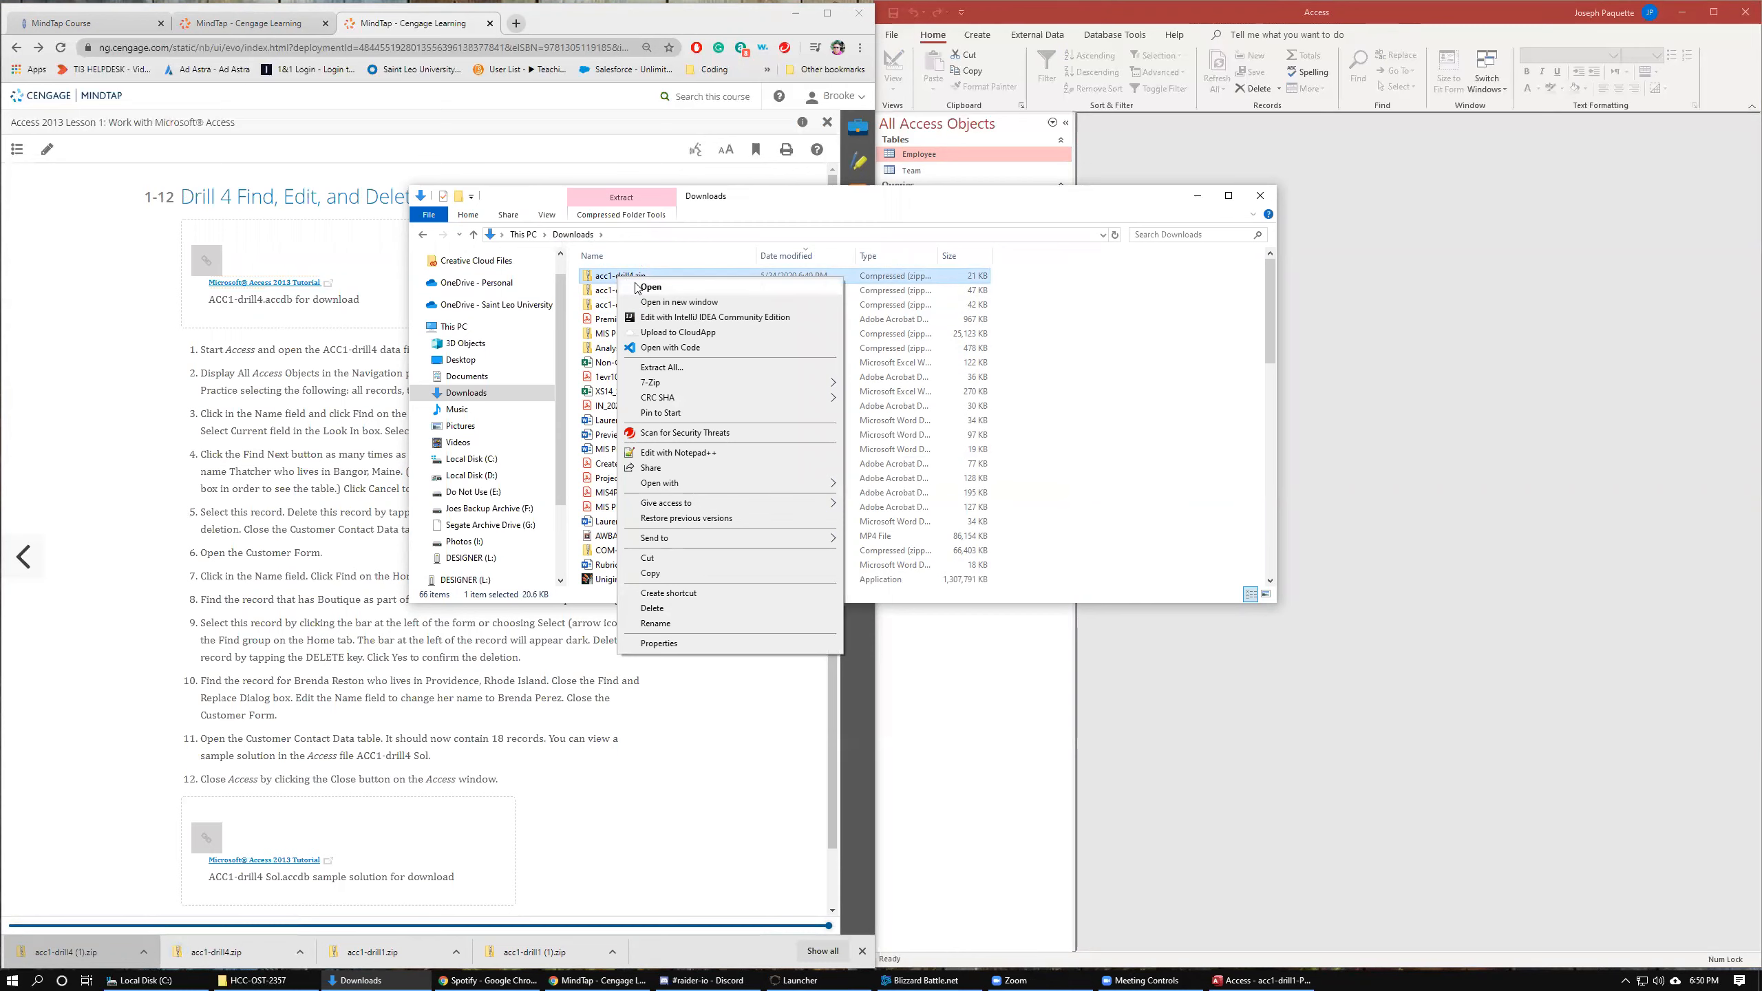
mouse_move(702, 504)
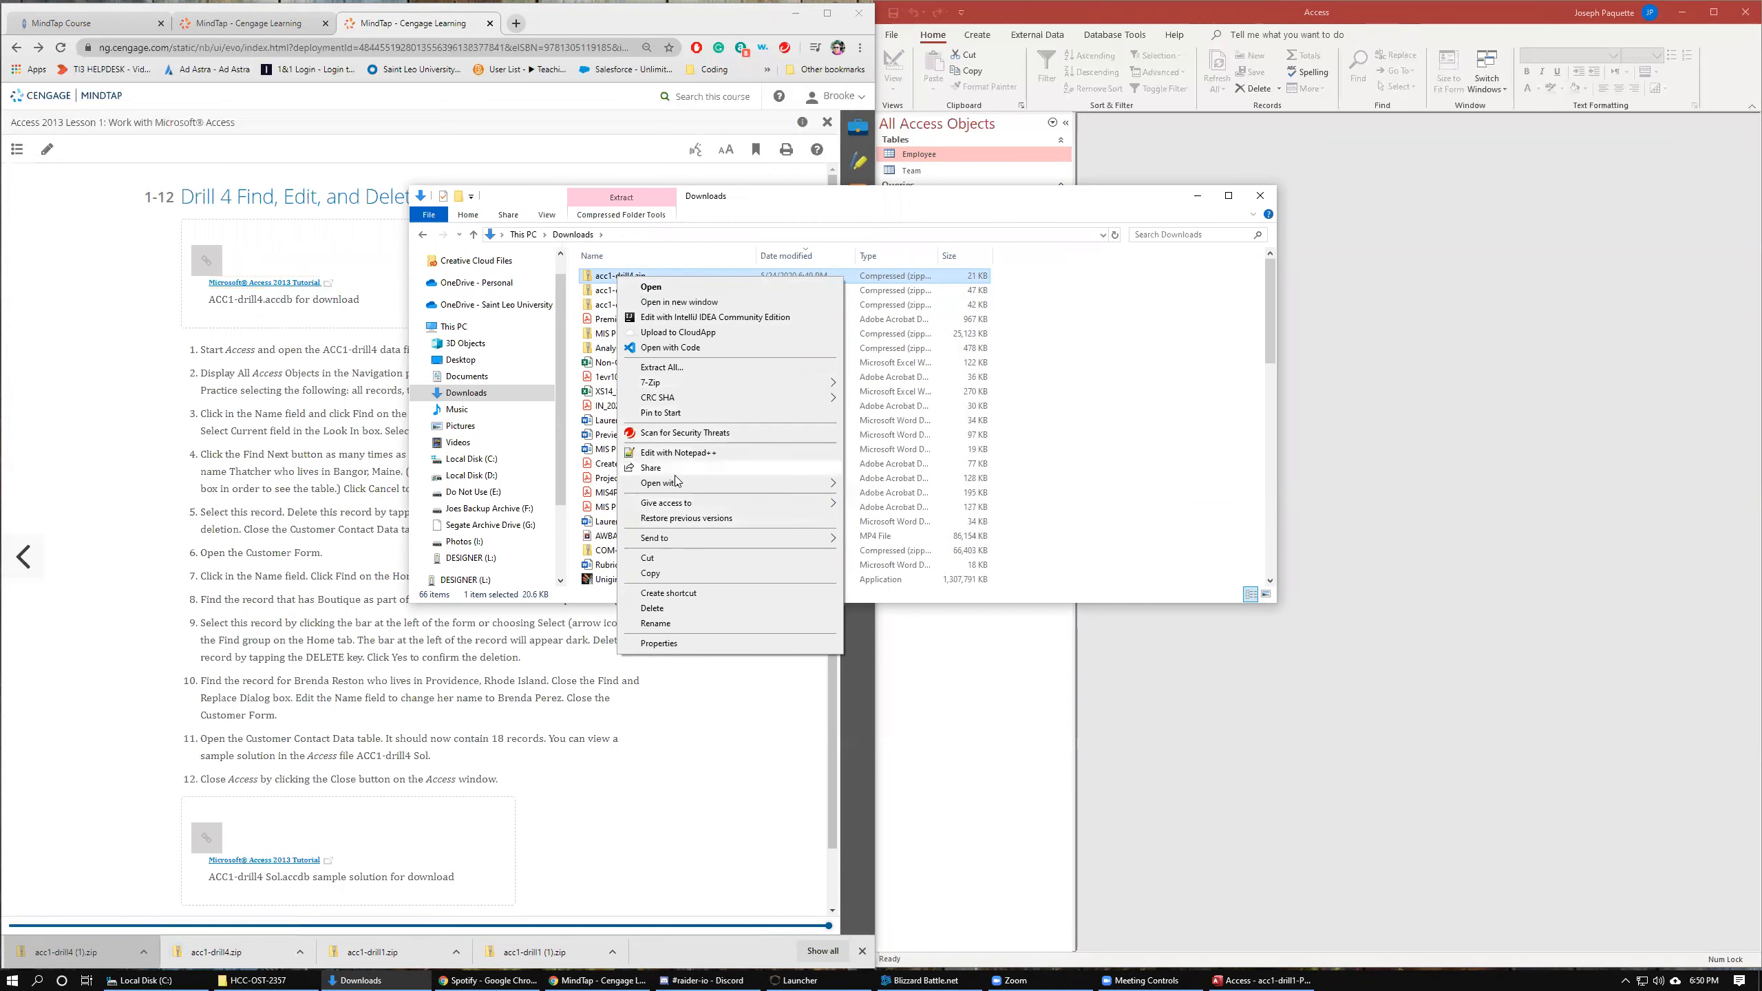
left_click(662, 367)
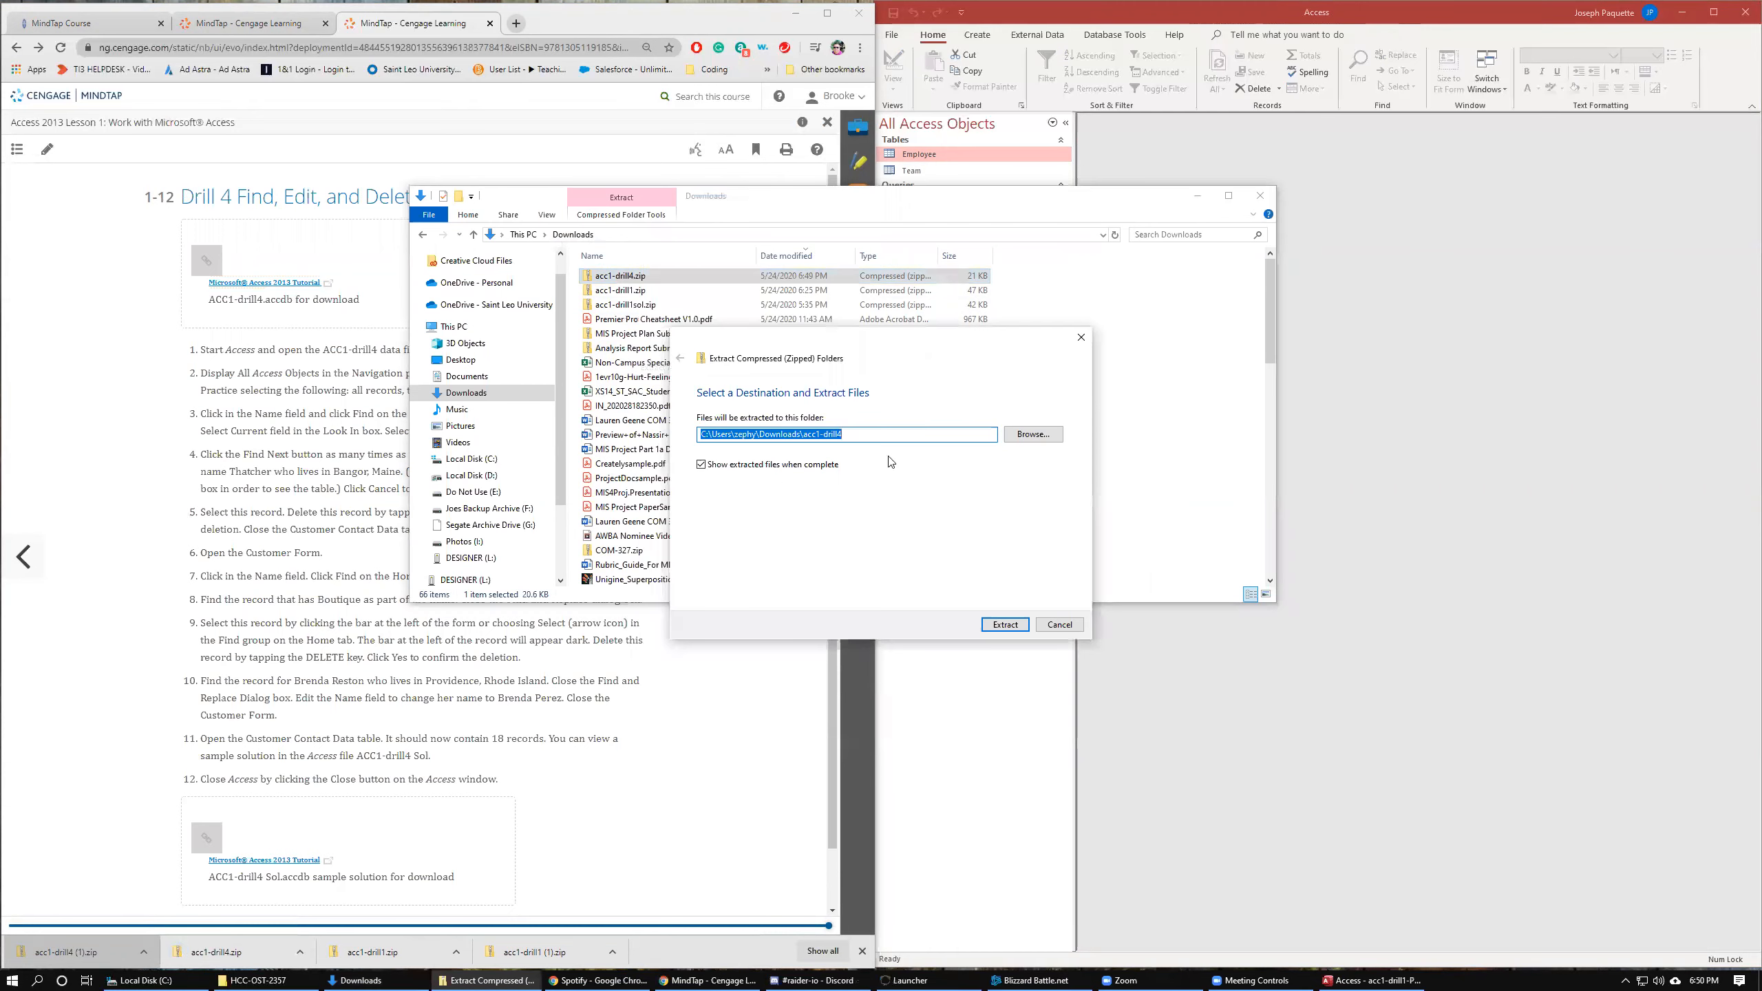
left_click(1033, 434)
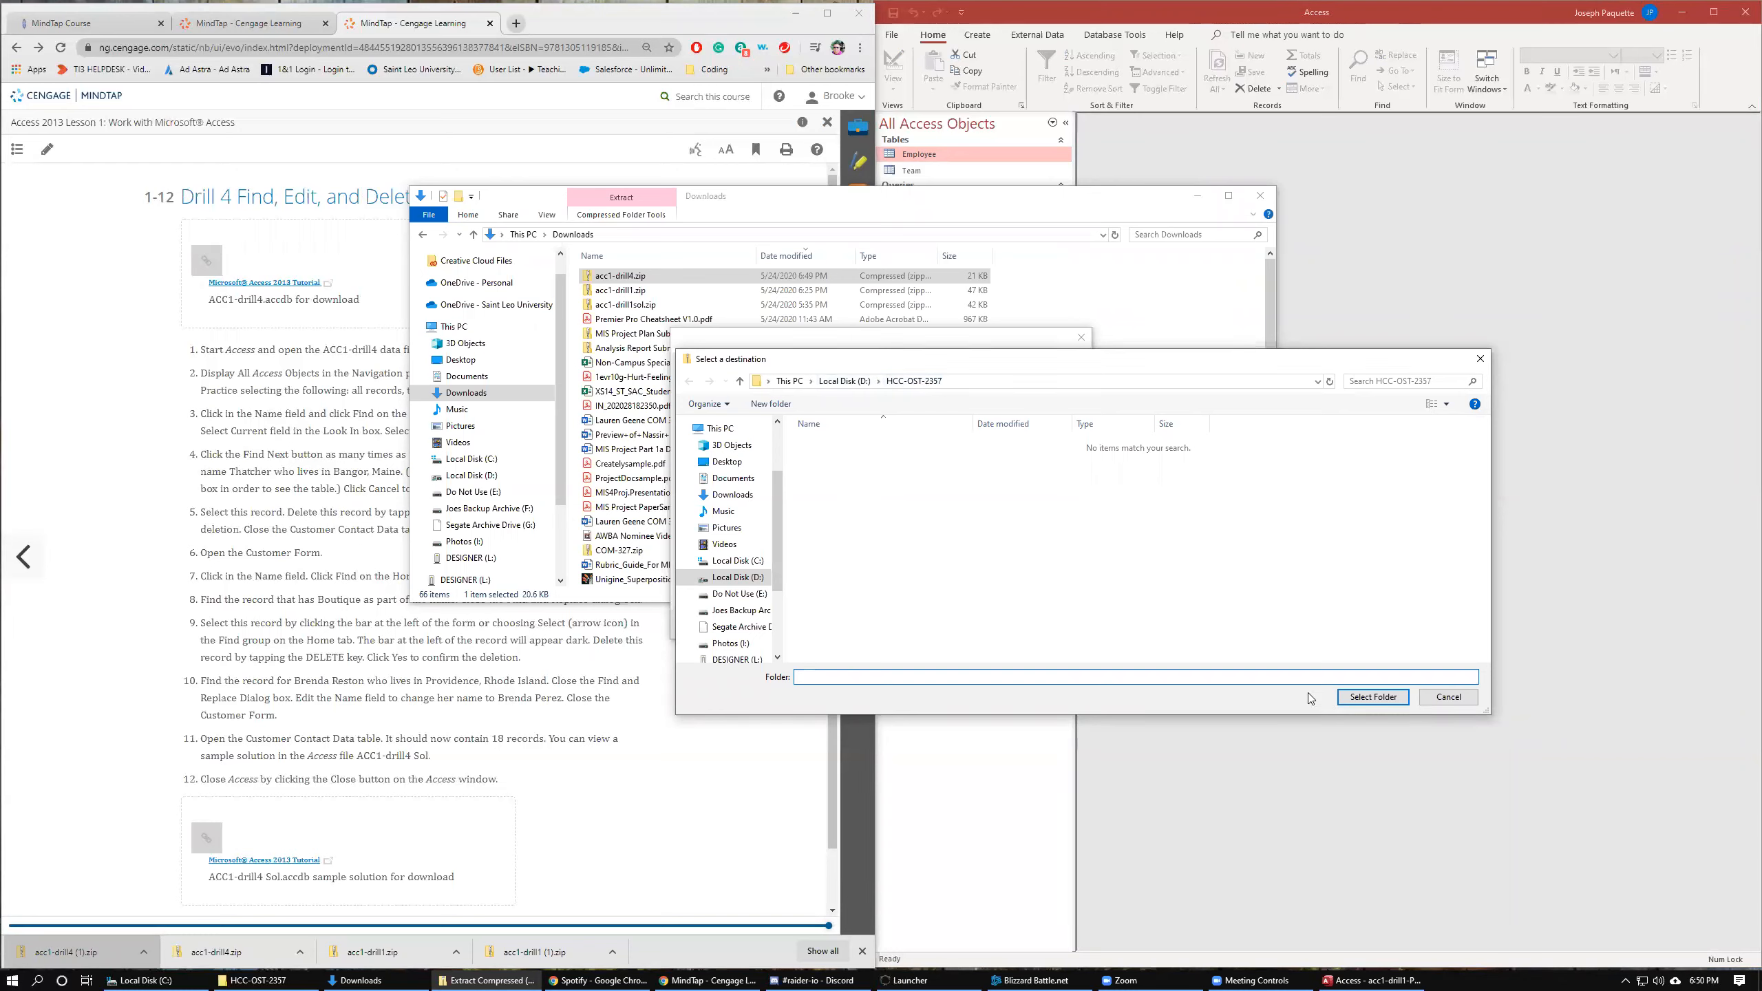
left_click(1373, 696)
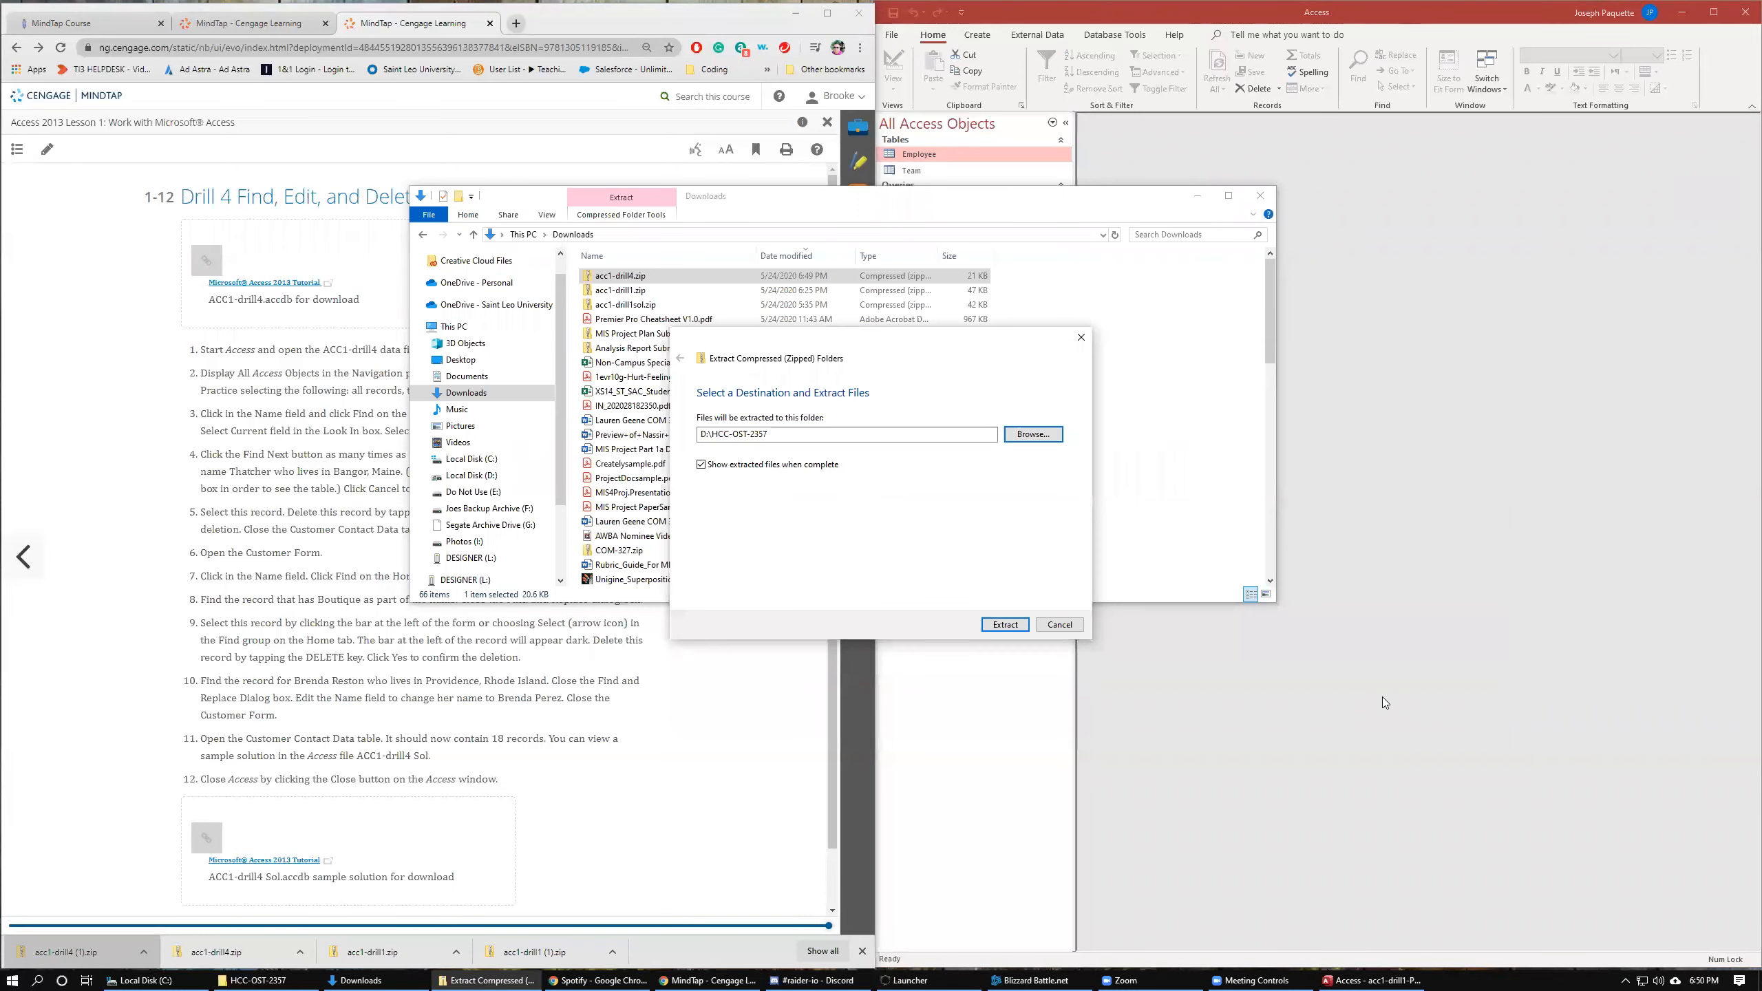
left_click(1005, 624)
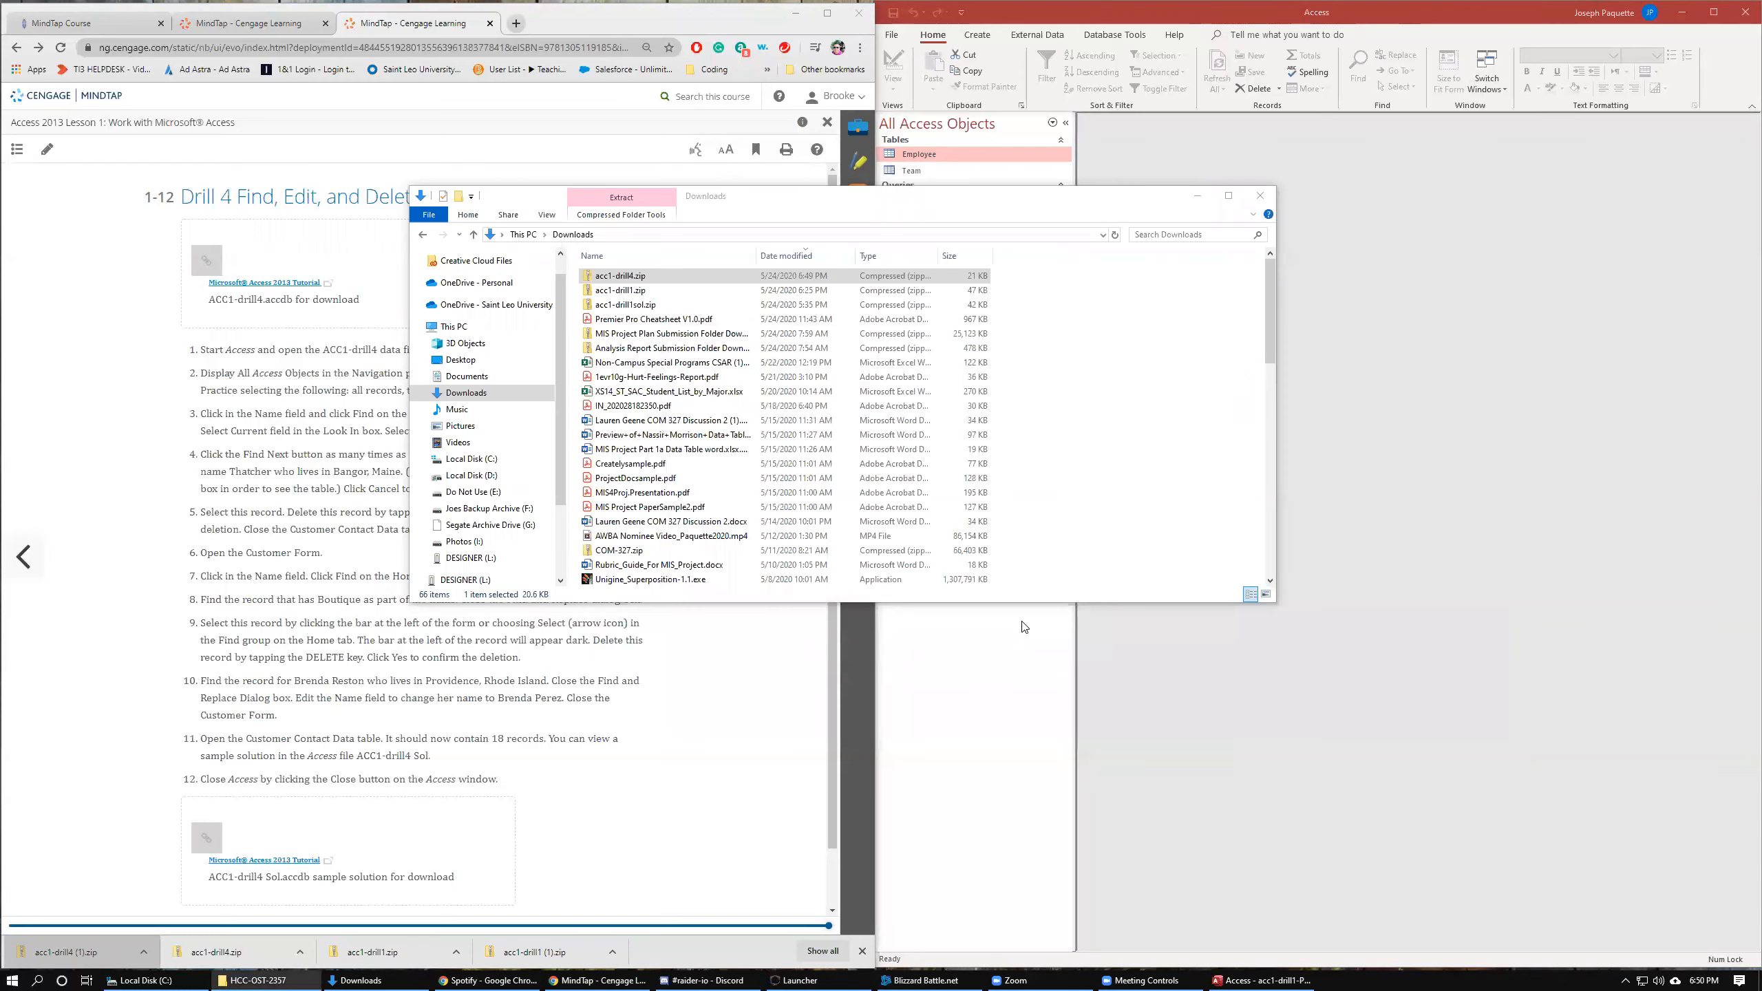
Open the HCC-OST-2357 folder on drive D and rename acc1-drill4.accdb to acc1-drill4-Paquette.accdb.
left_click(477, 477)
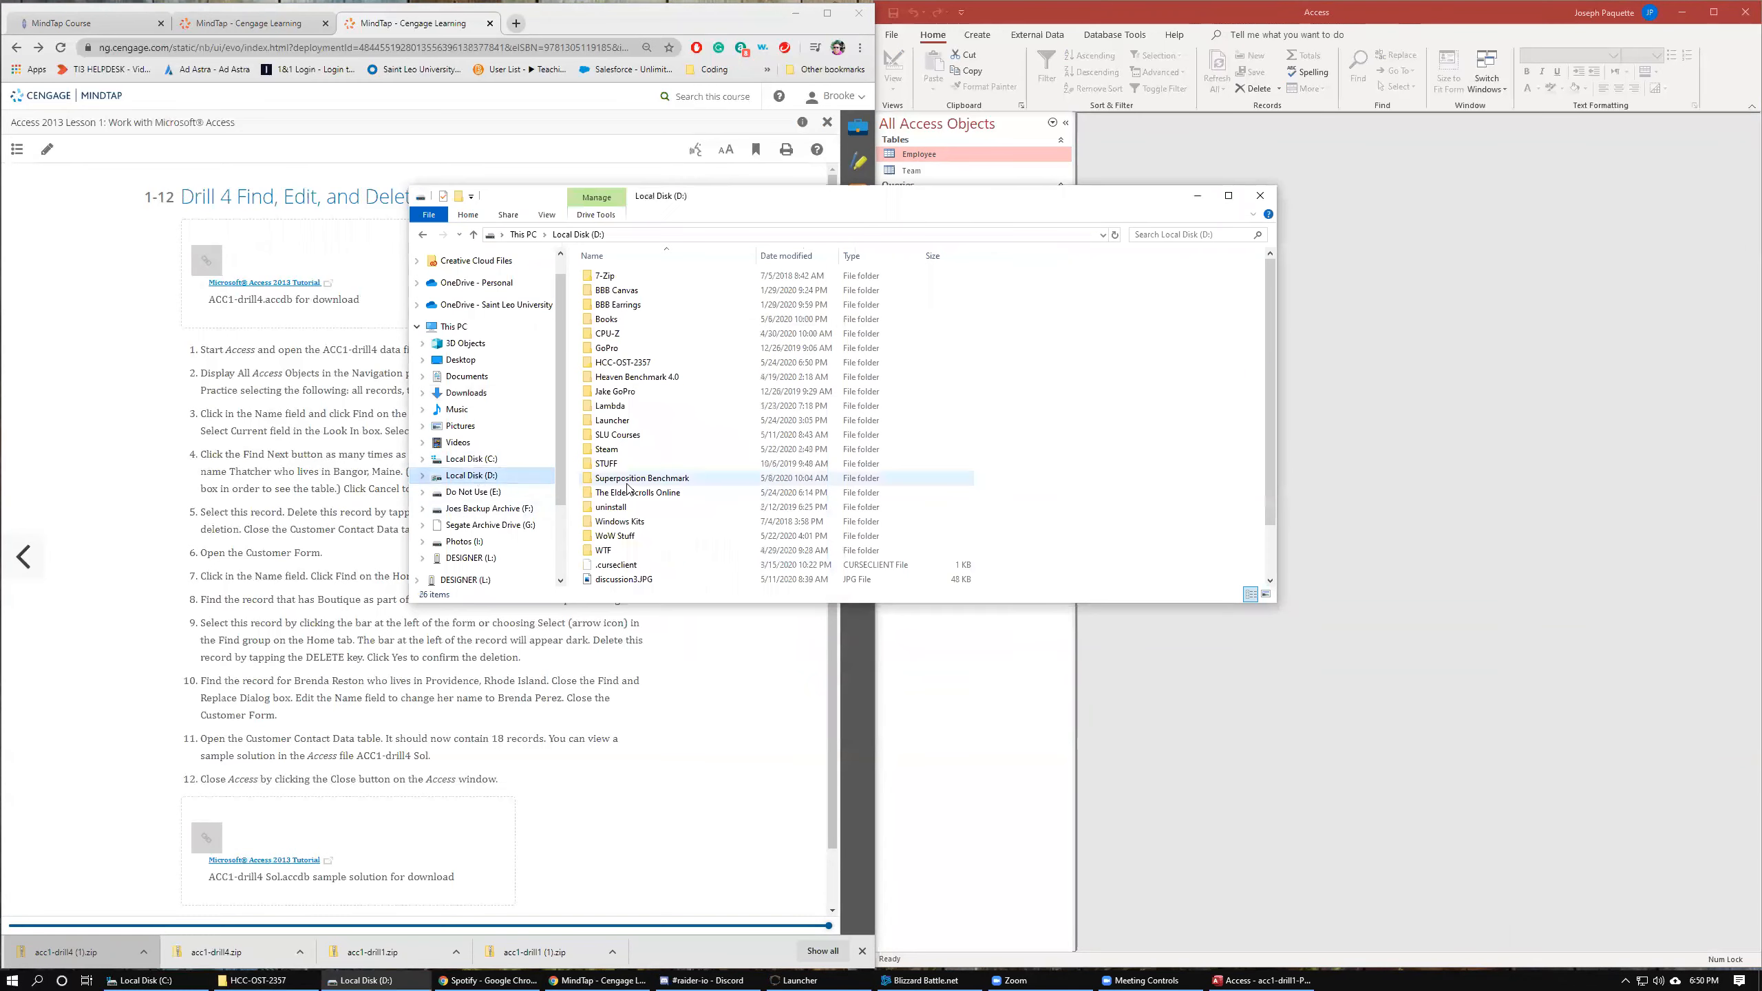
double_click(638, 363)
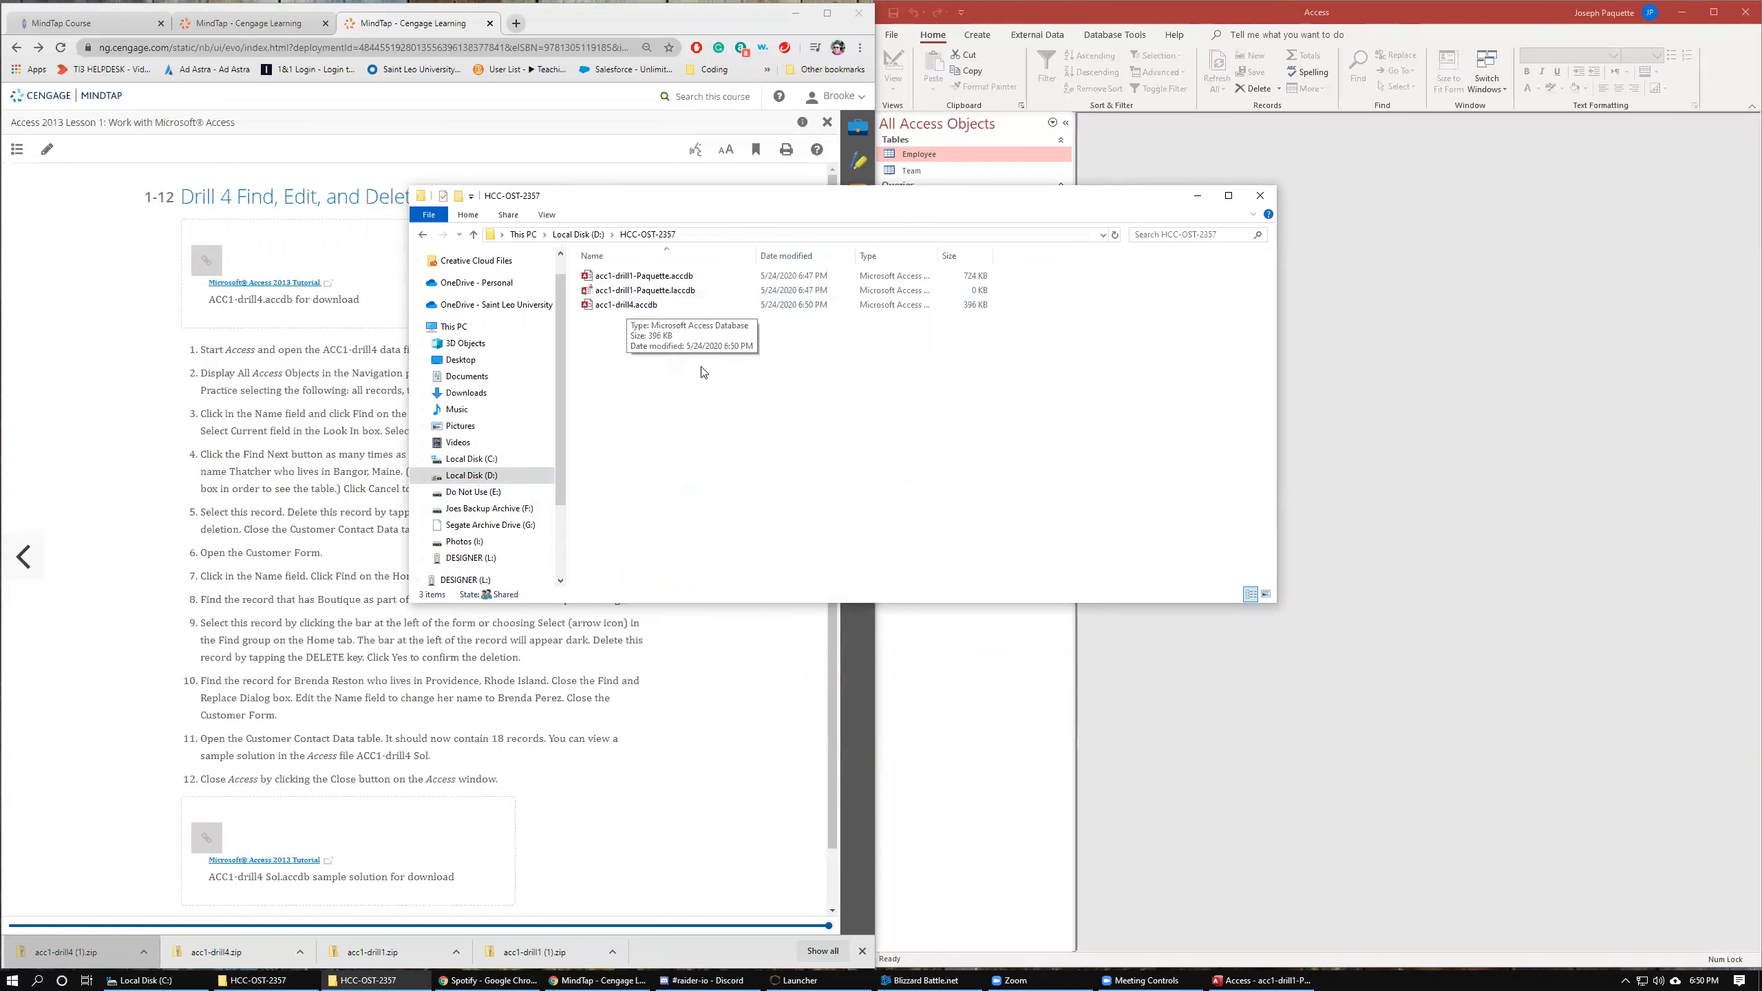
left_click(628, 309)
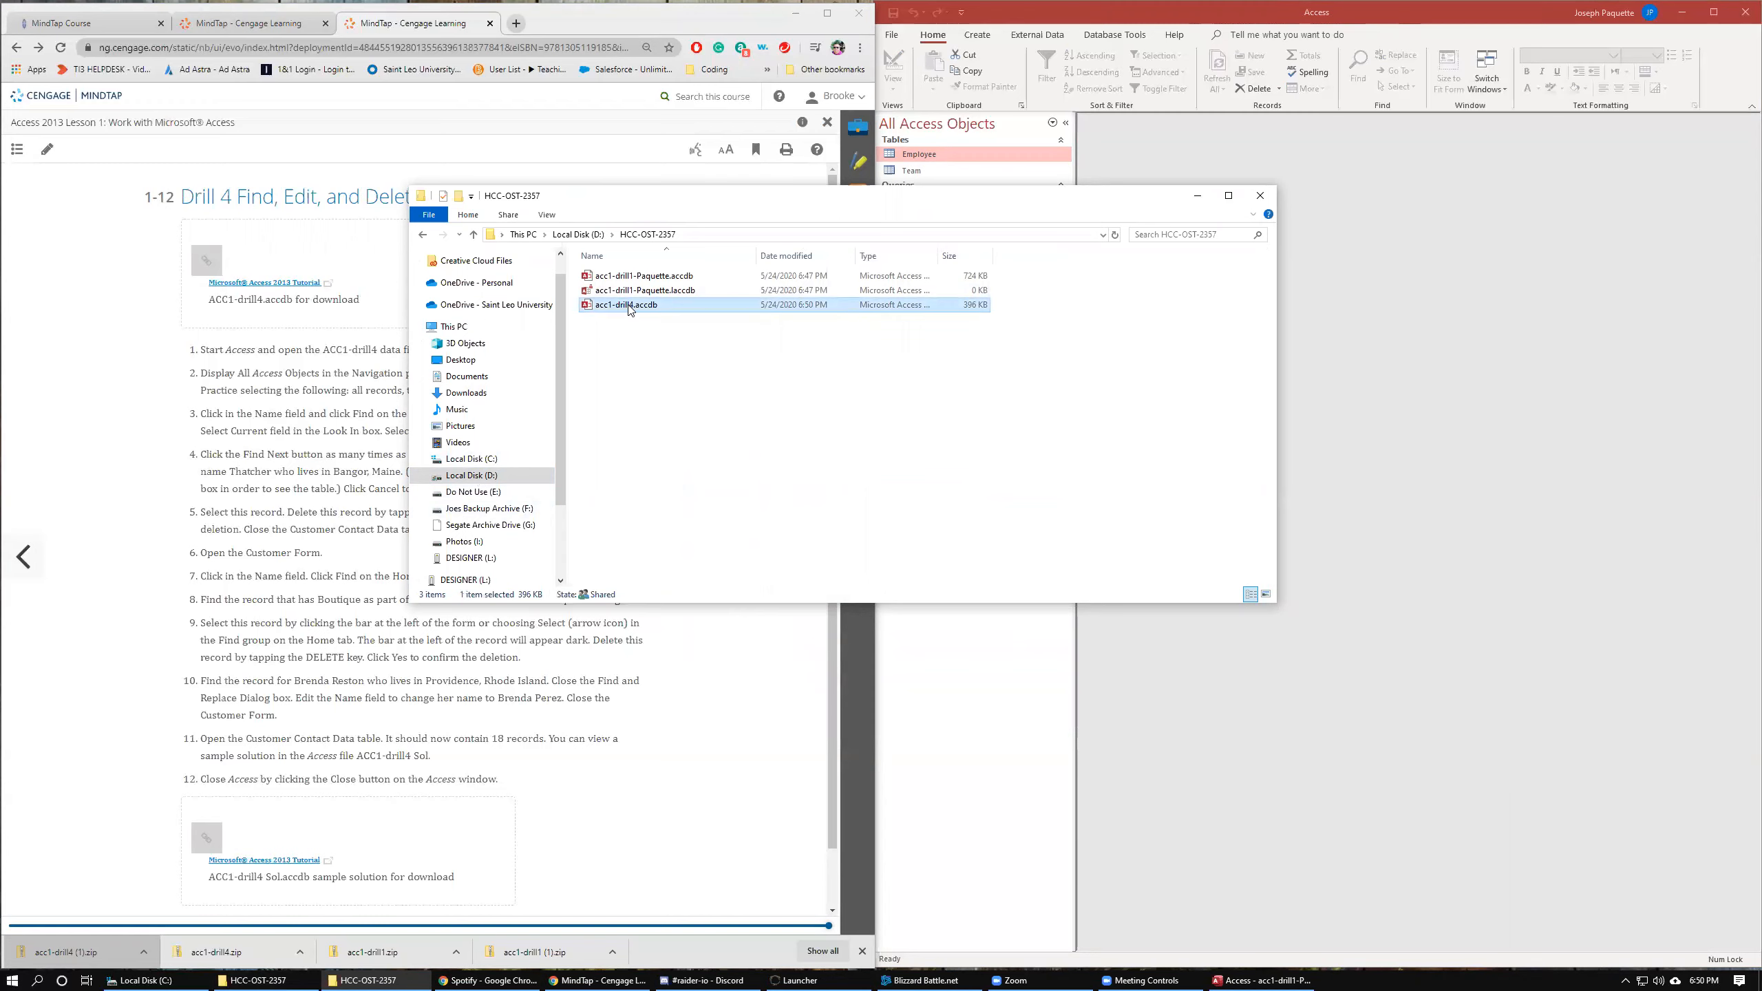
right_click(630, 310)
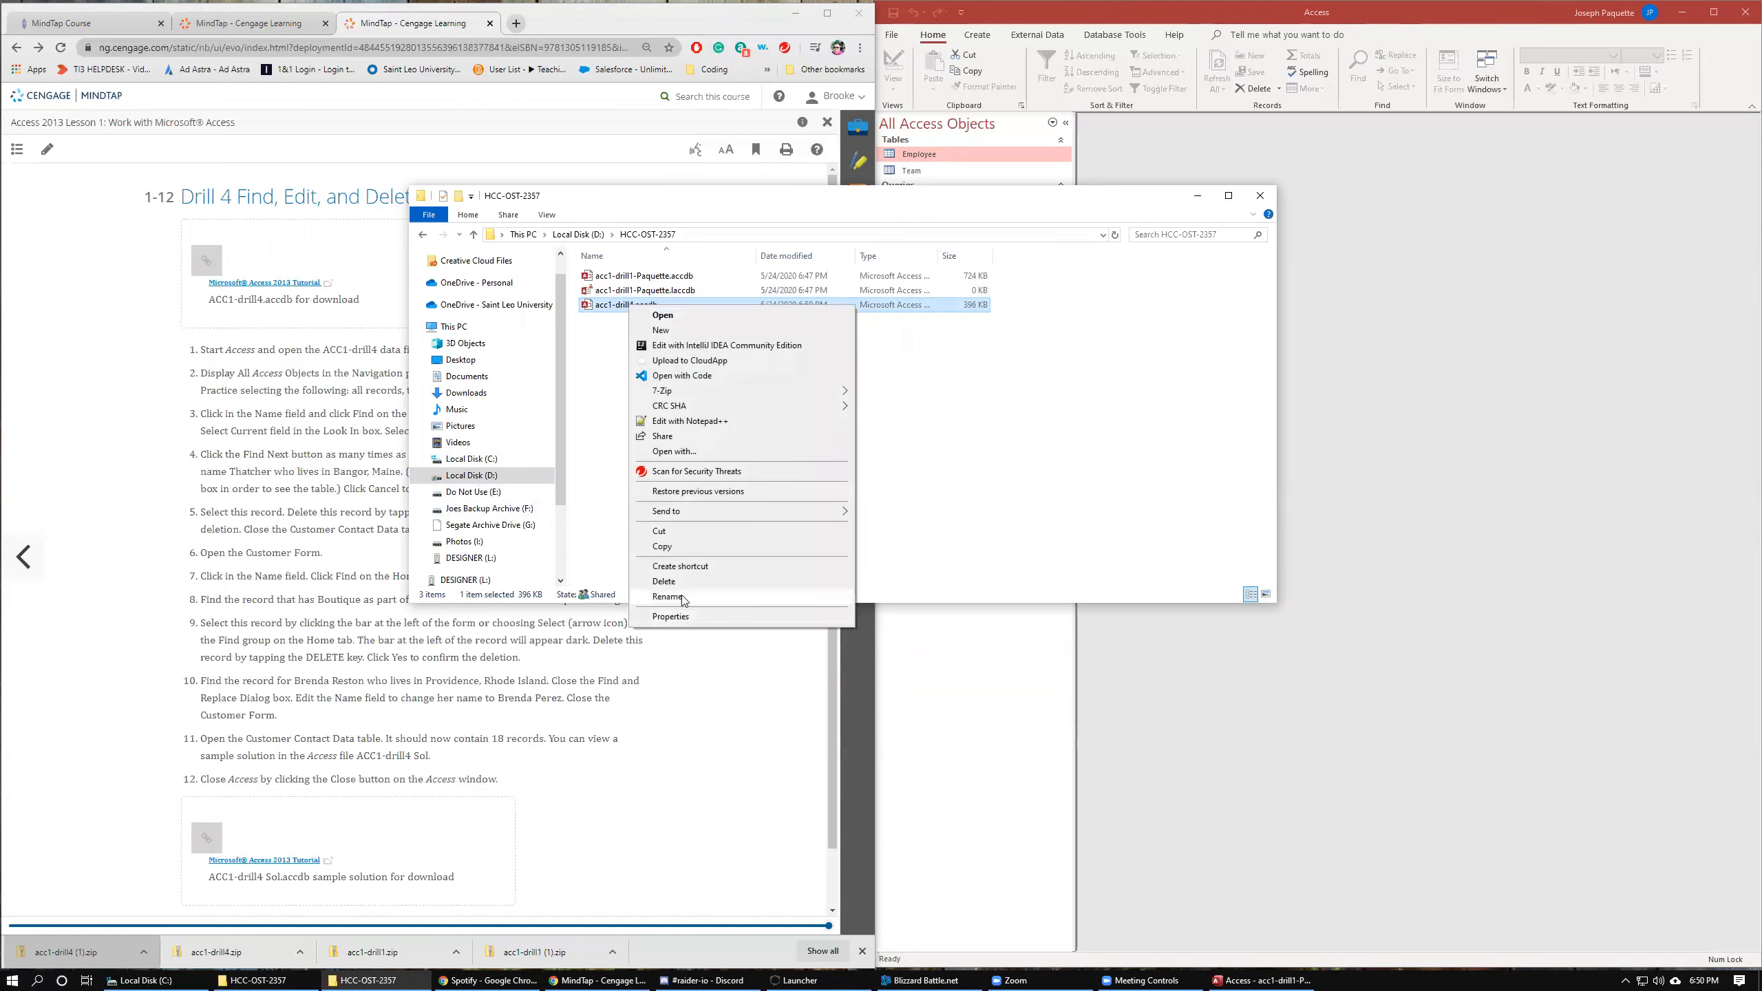
left_click(666, 596)
left_click(634, 306)
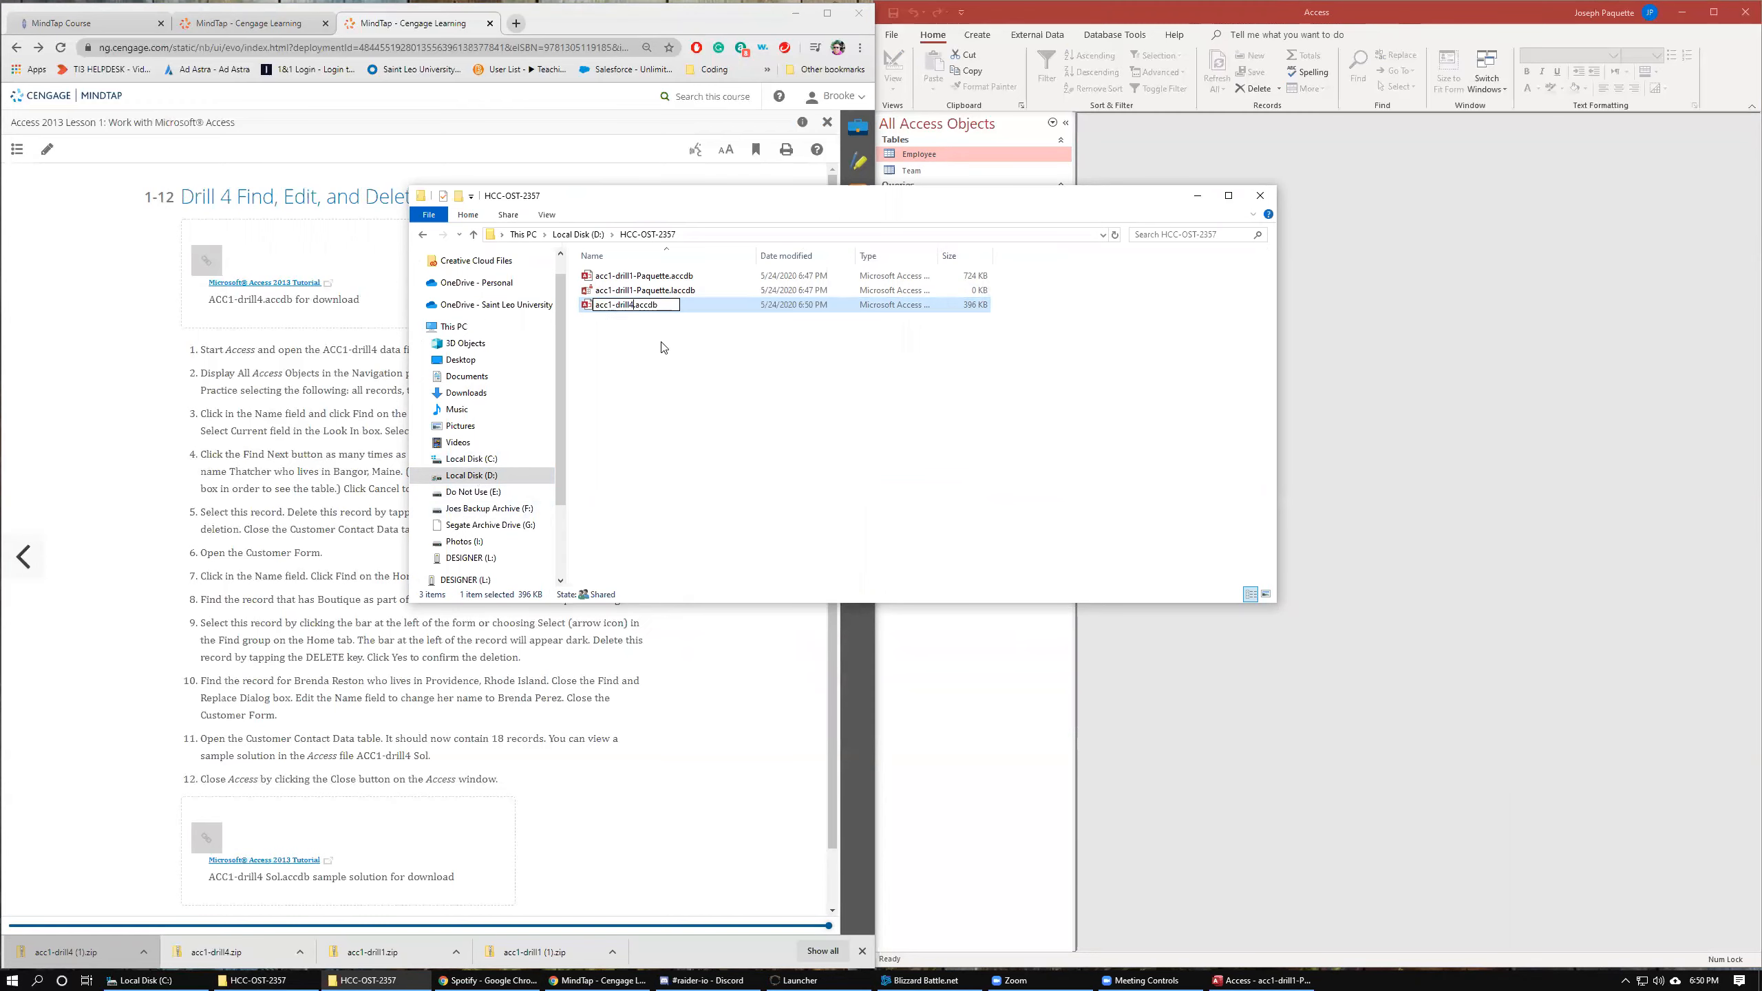
type("-Paquette")
key("Return")
Close the file explorer window and close the currently open acc1-drill1-Paquette database.
left_click(1257, 199)
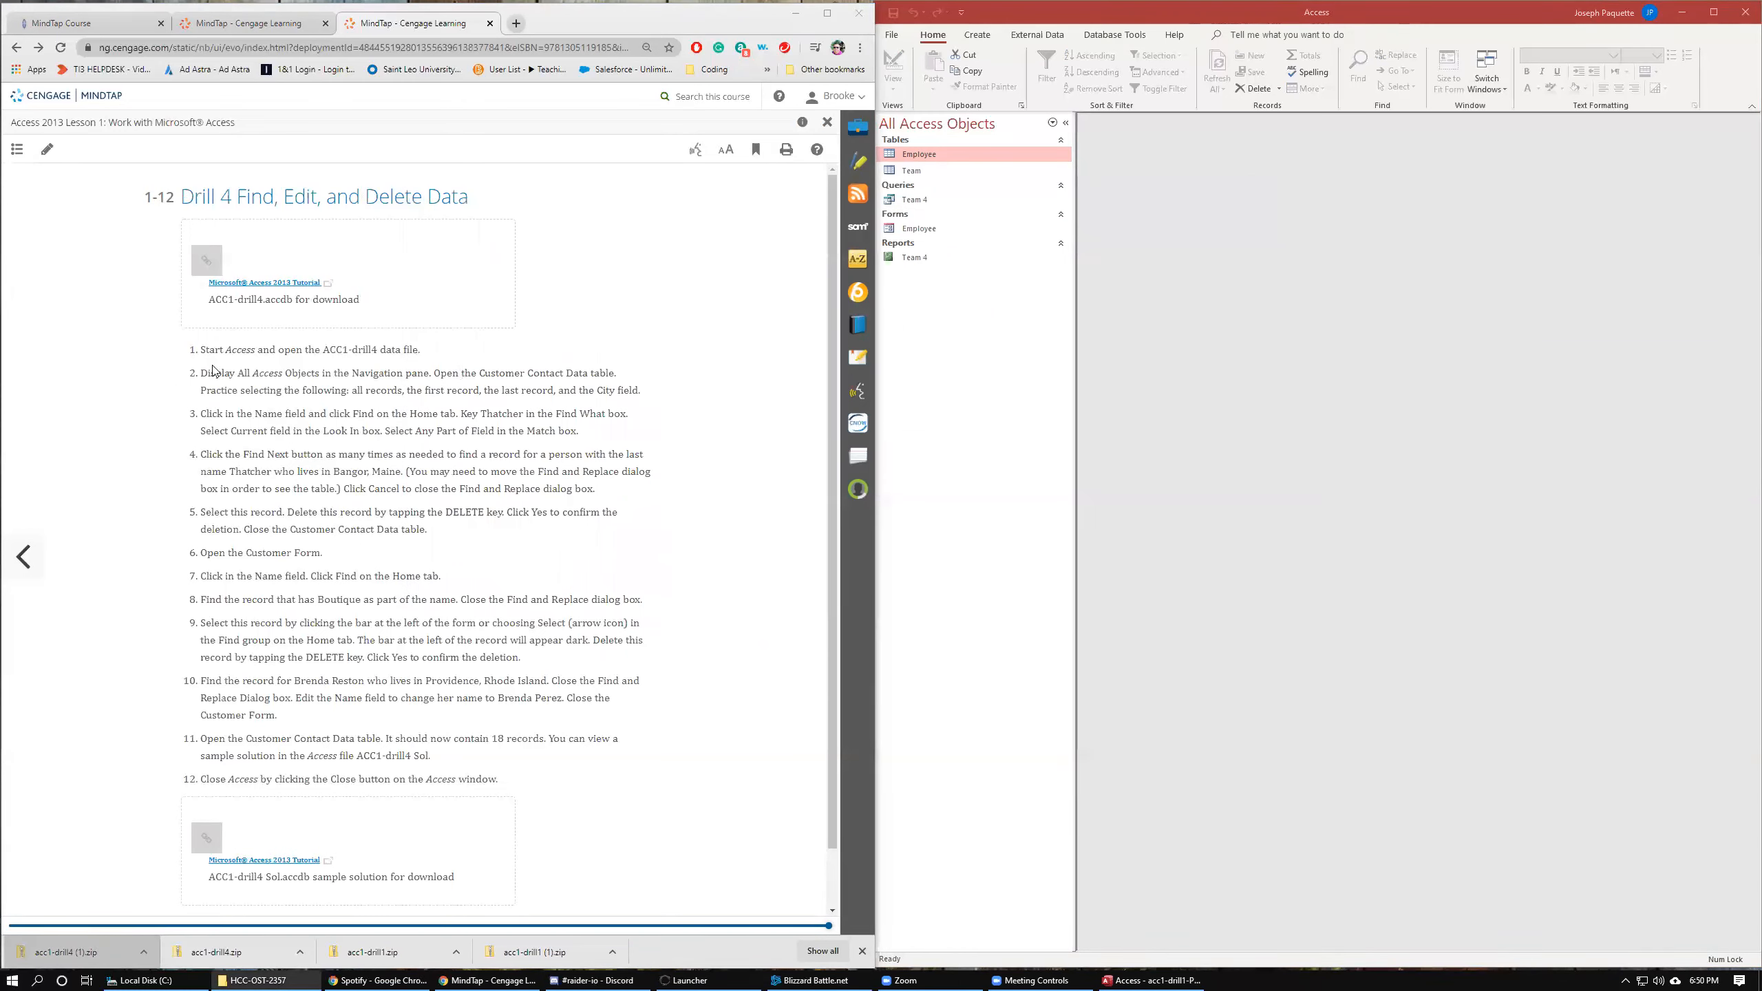
left_click(893, 34)
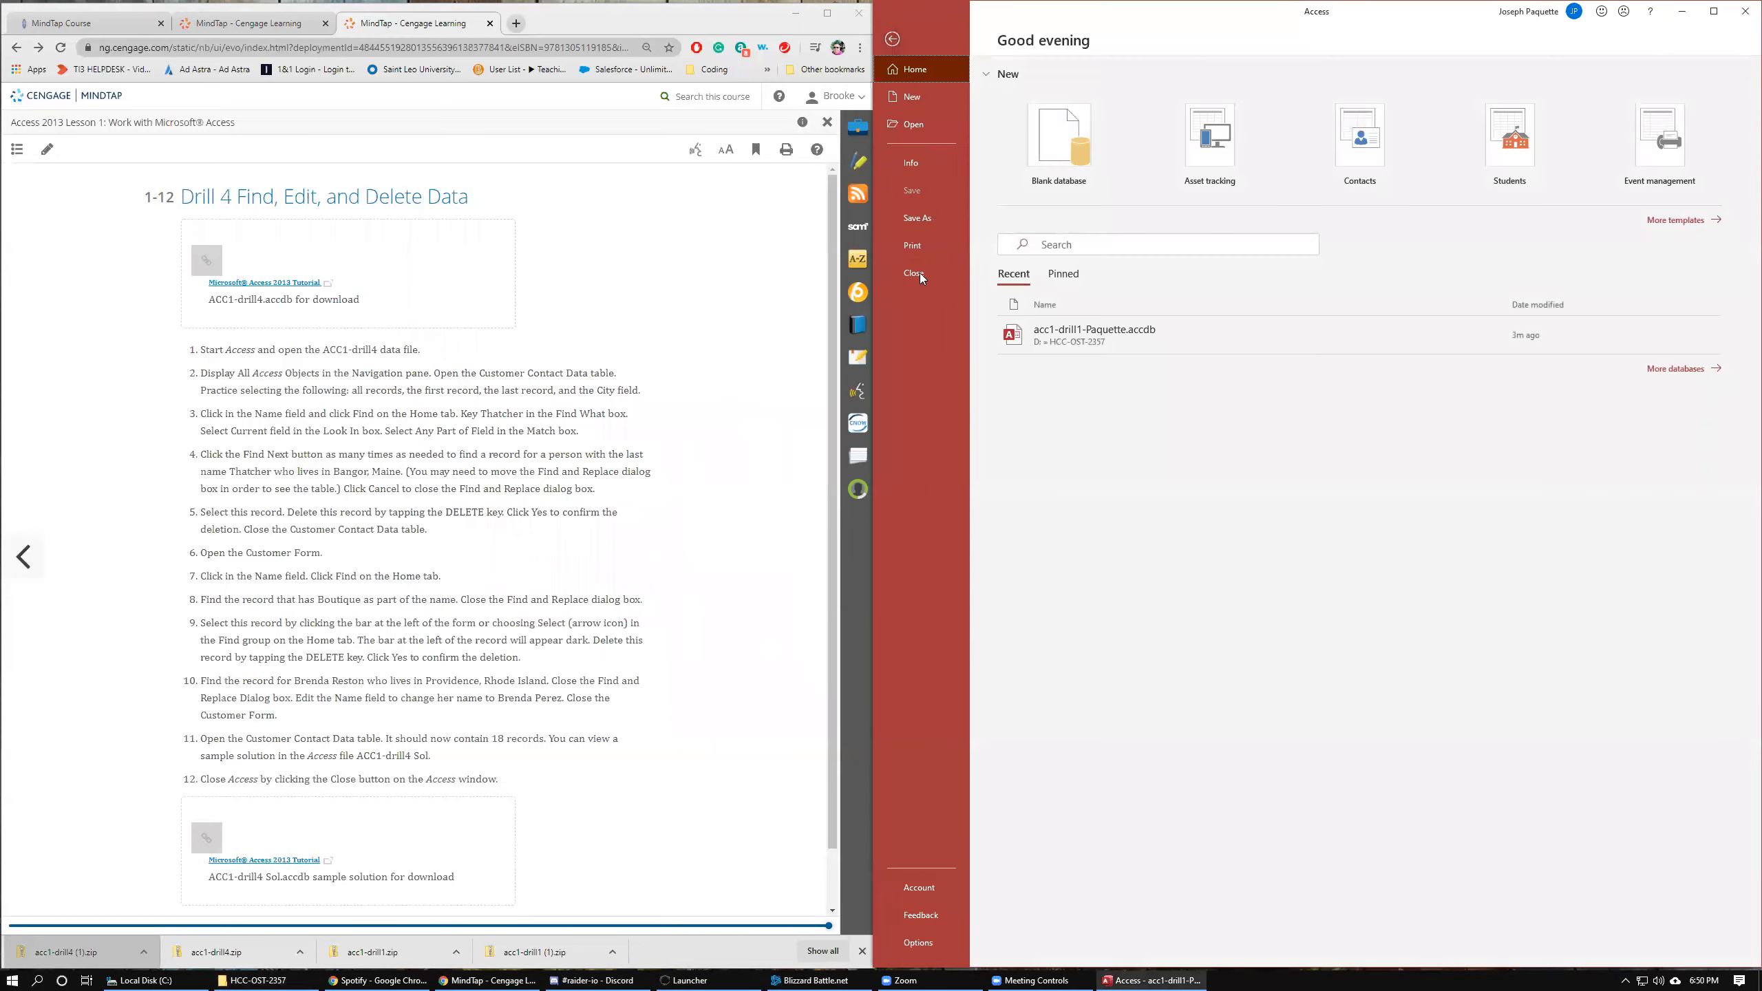
left_click(916, 274)
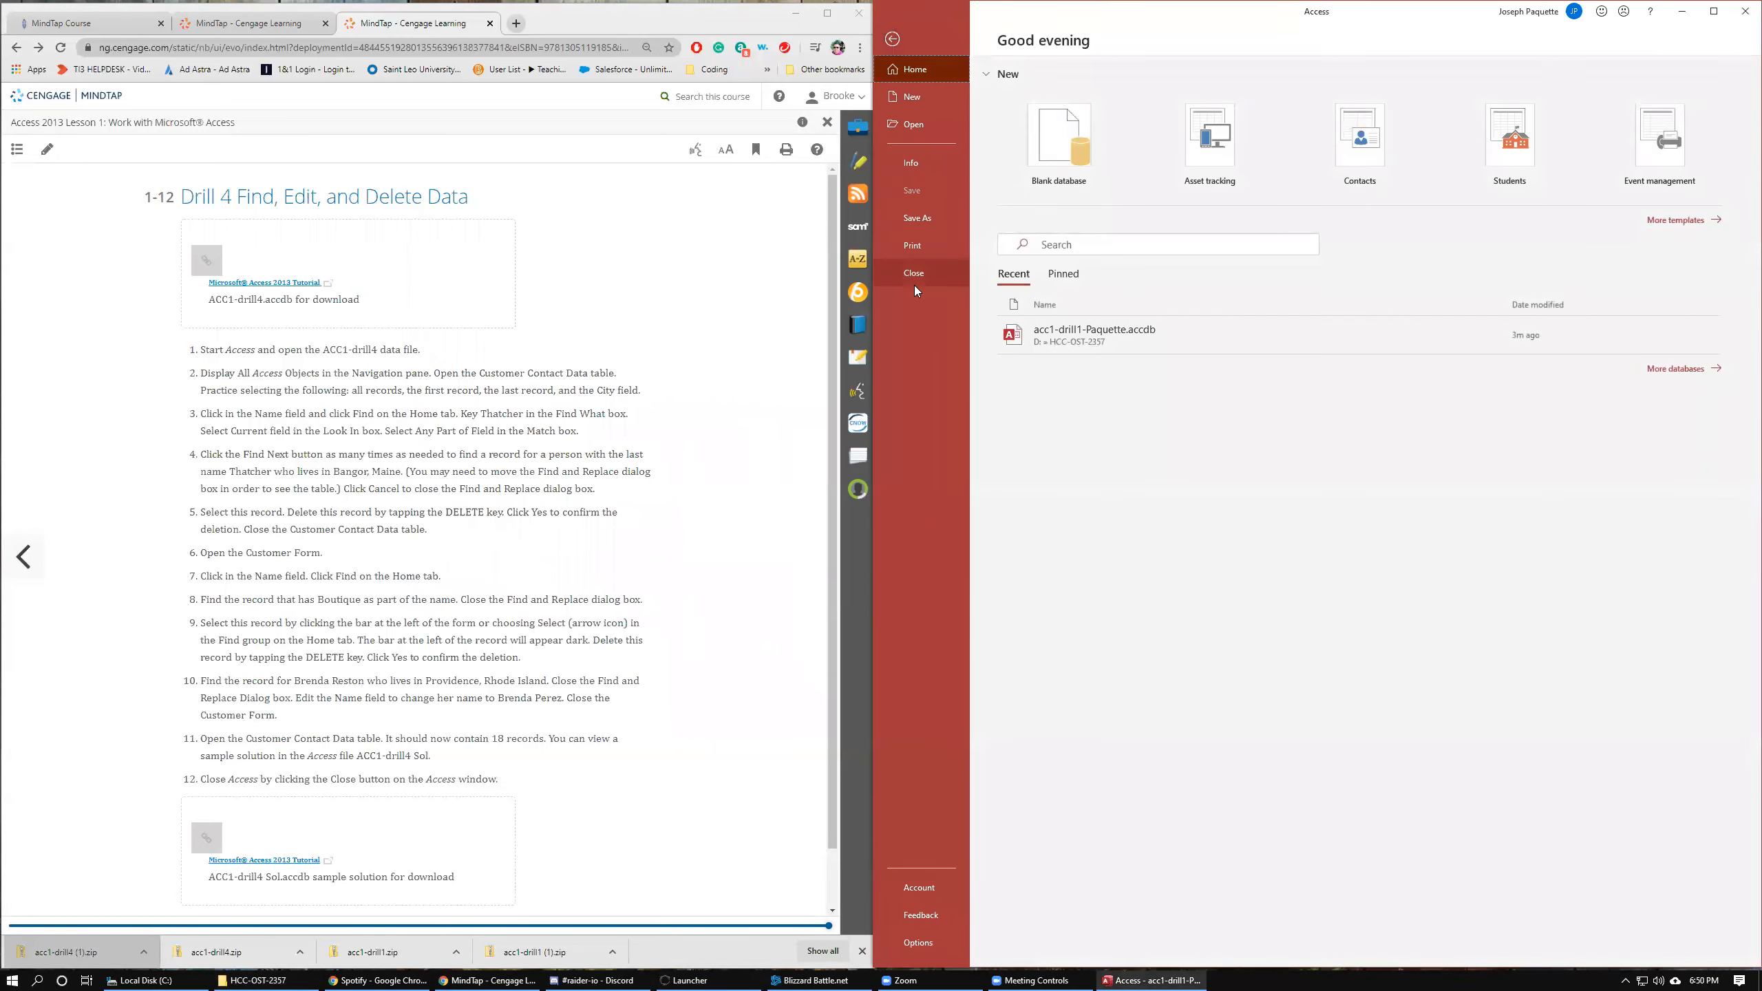
left_click(914, 280)
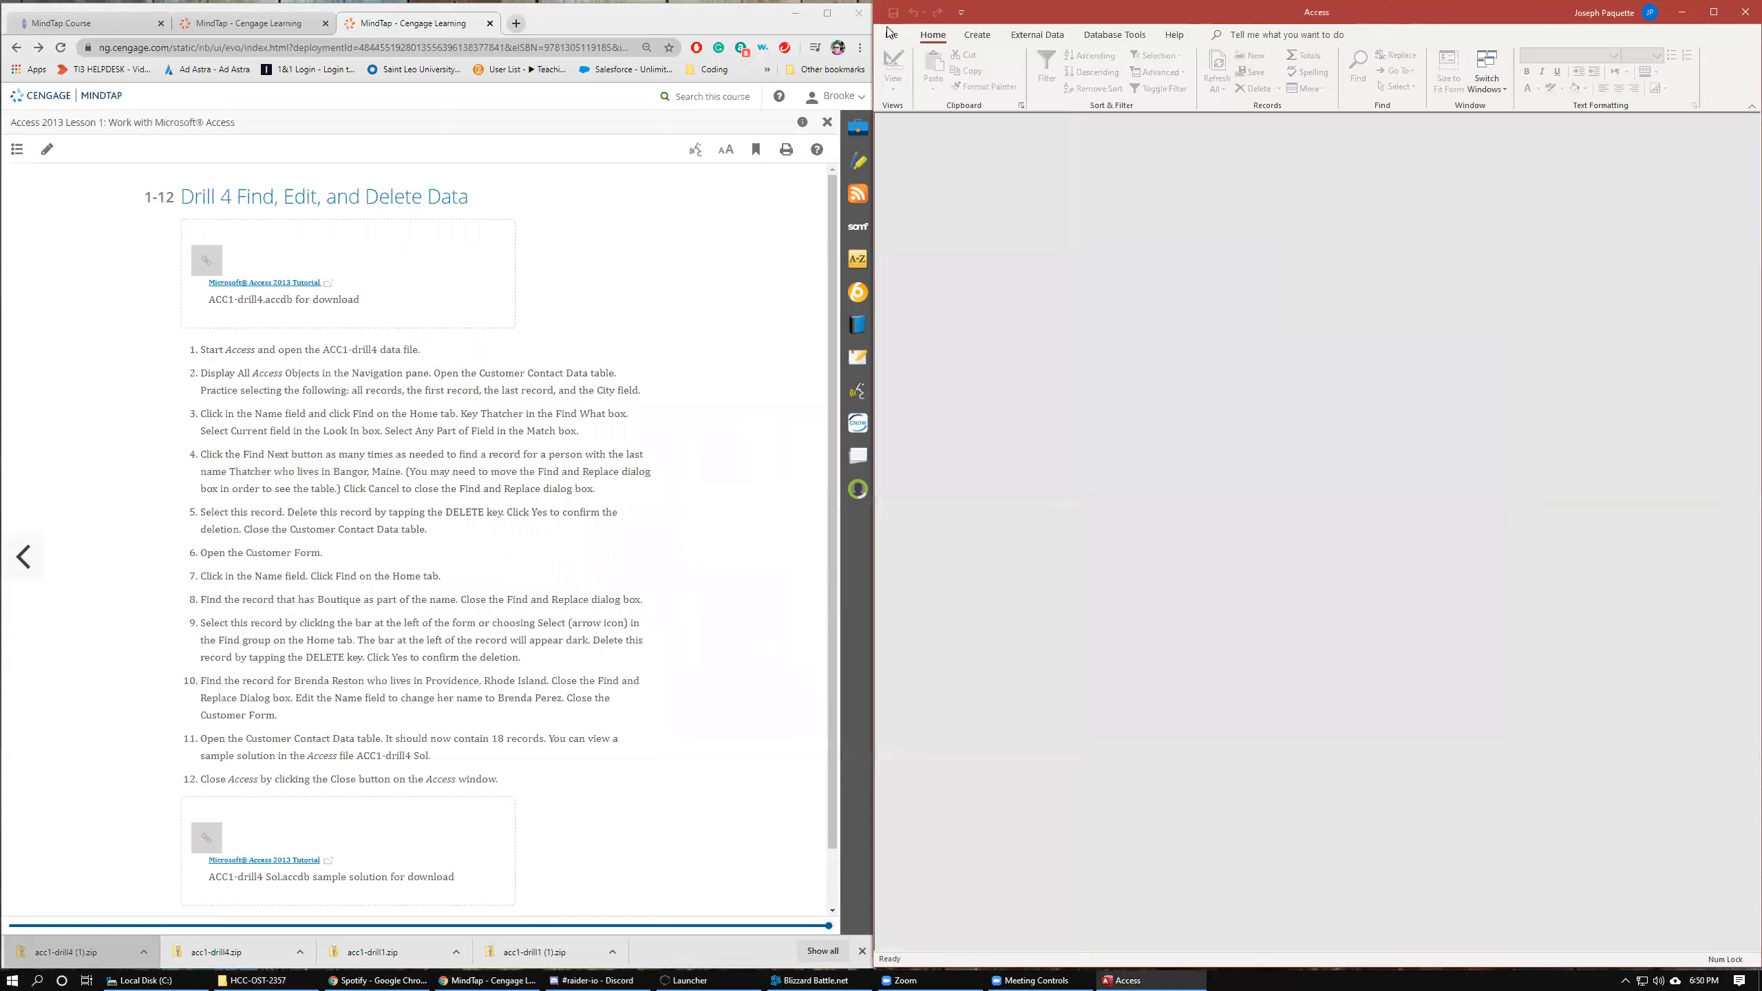
Open acc1-drill4-Paquette.accdb from D:\HCC-OST-2357 and enable its content.
left_click(892, 33)
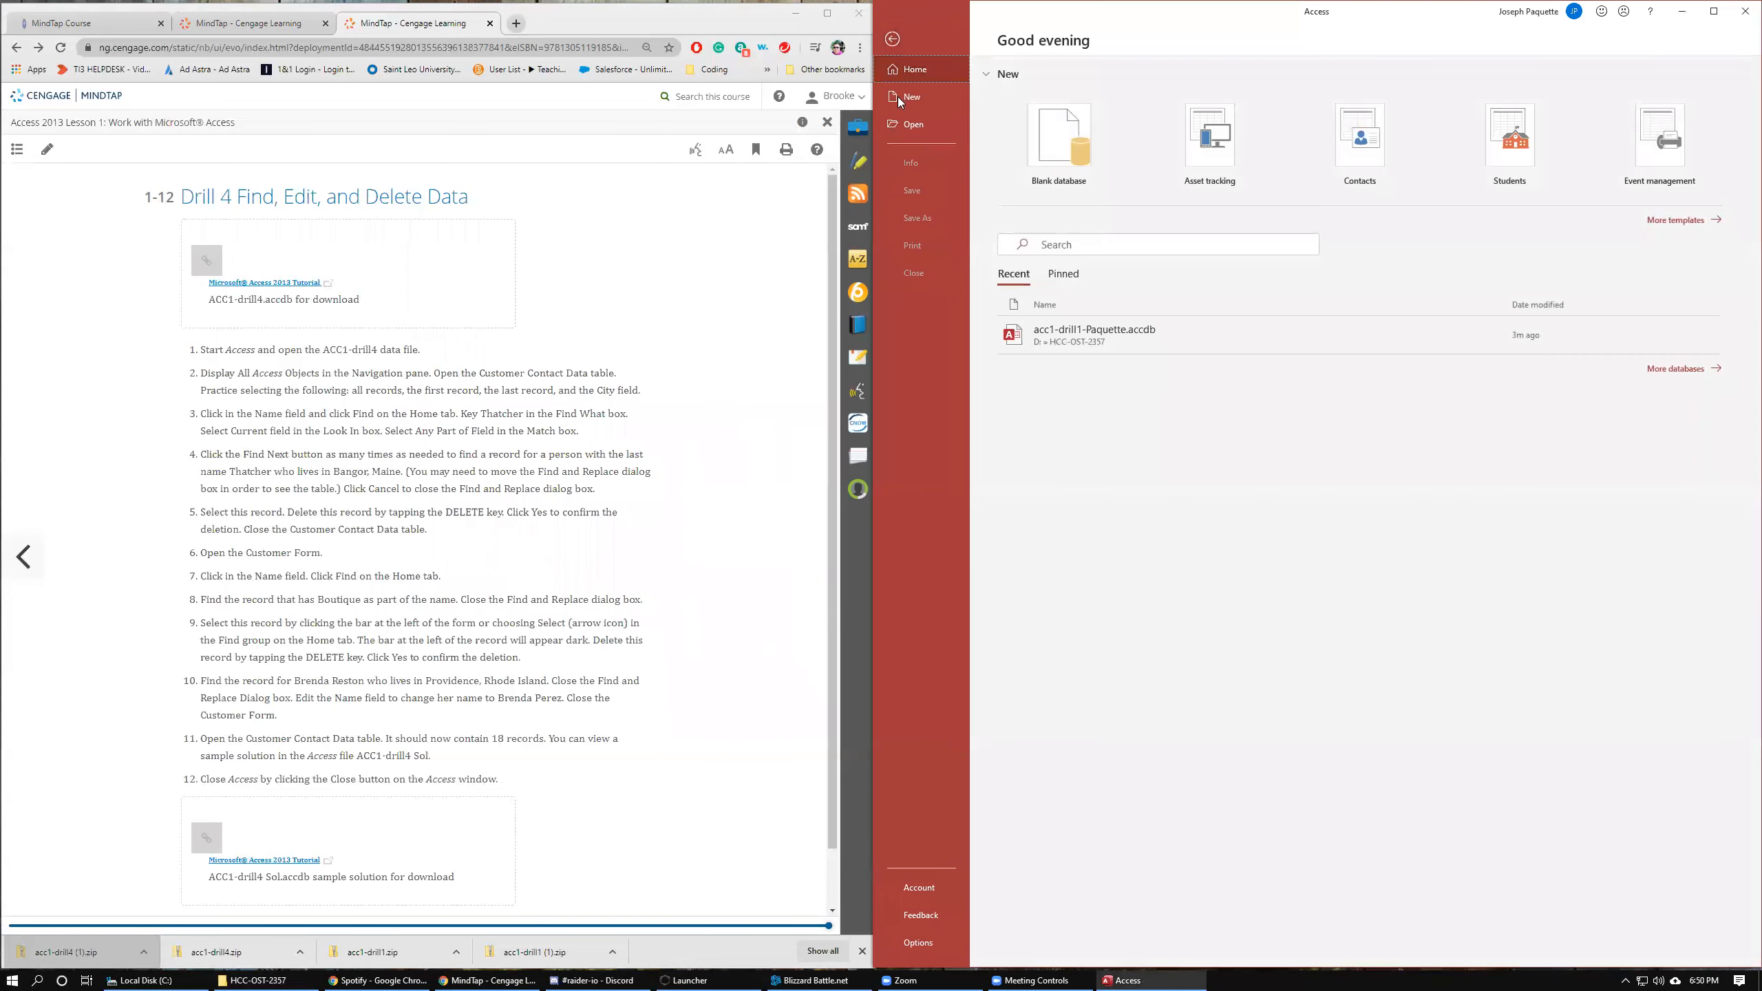
left_click(906, 124)
left_click(1046, 384)
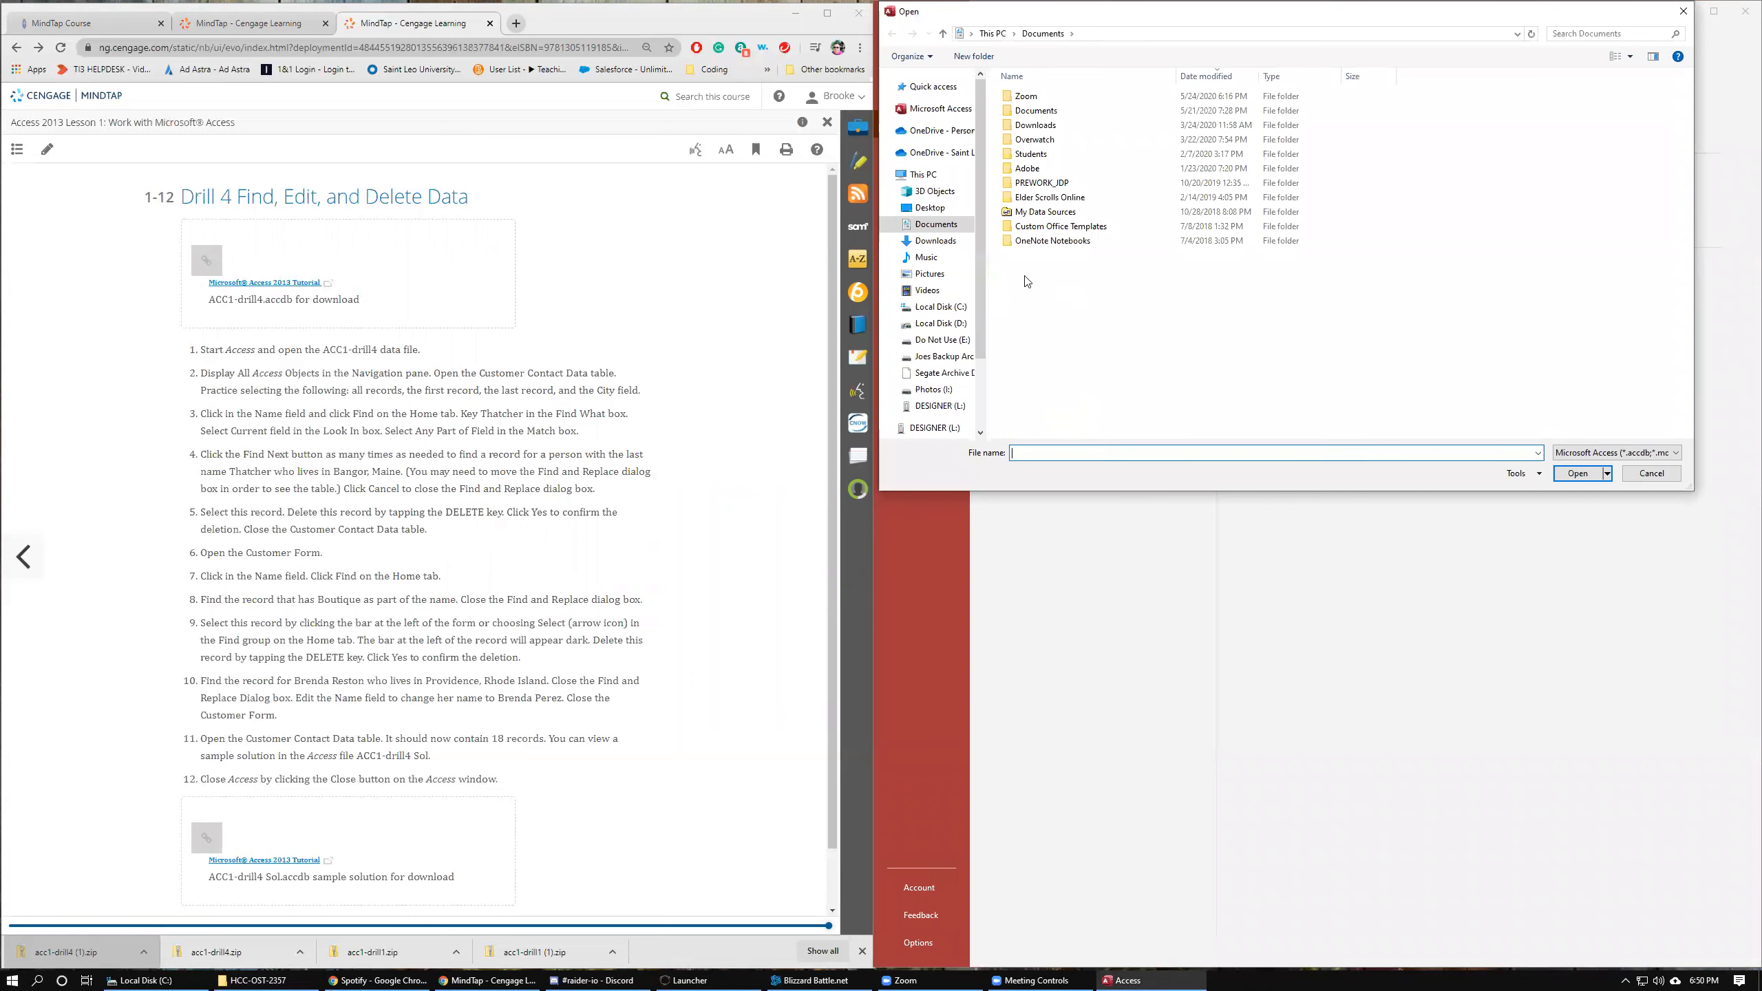
left_click(940, 323)
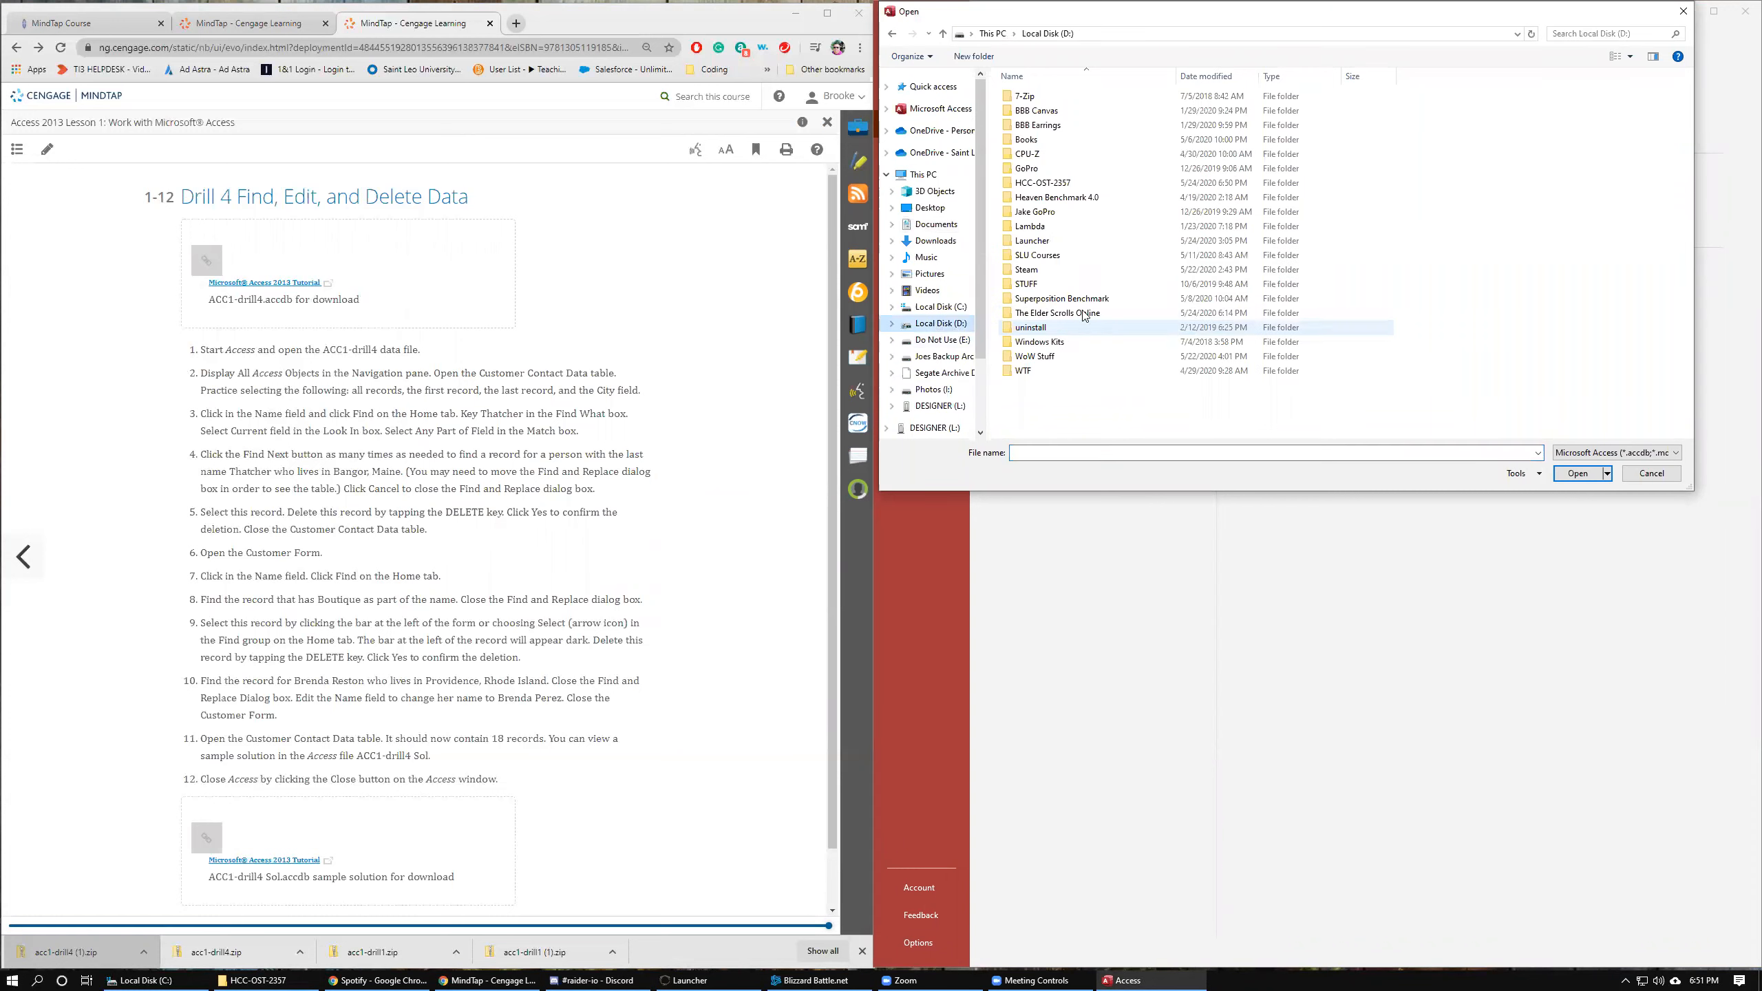
double_click(1043, 182)
left_click(1046, 111)
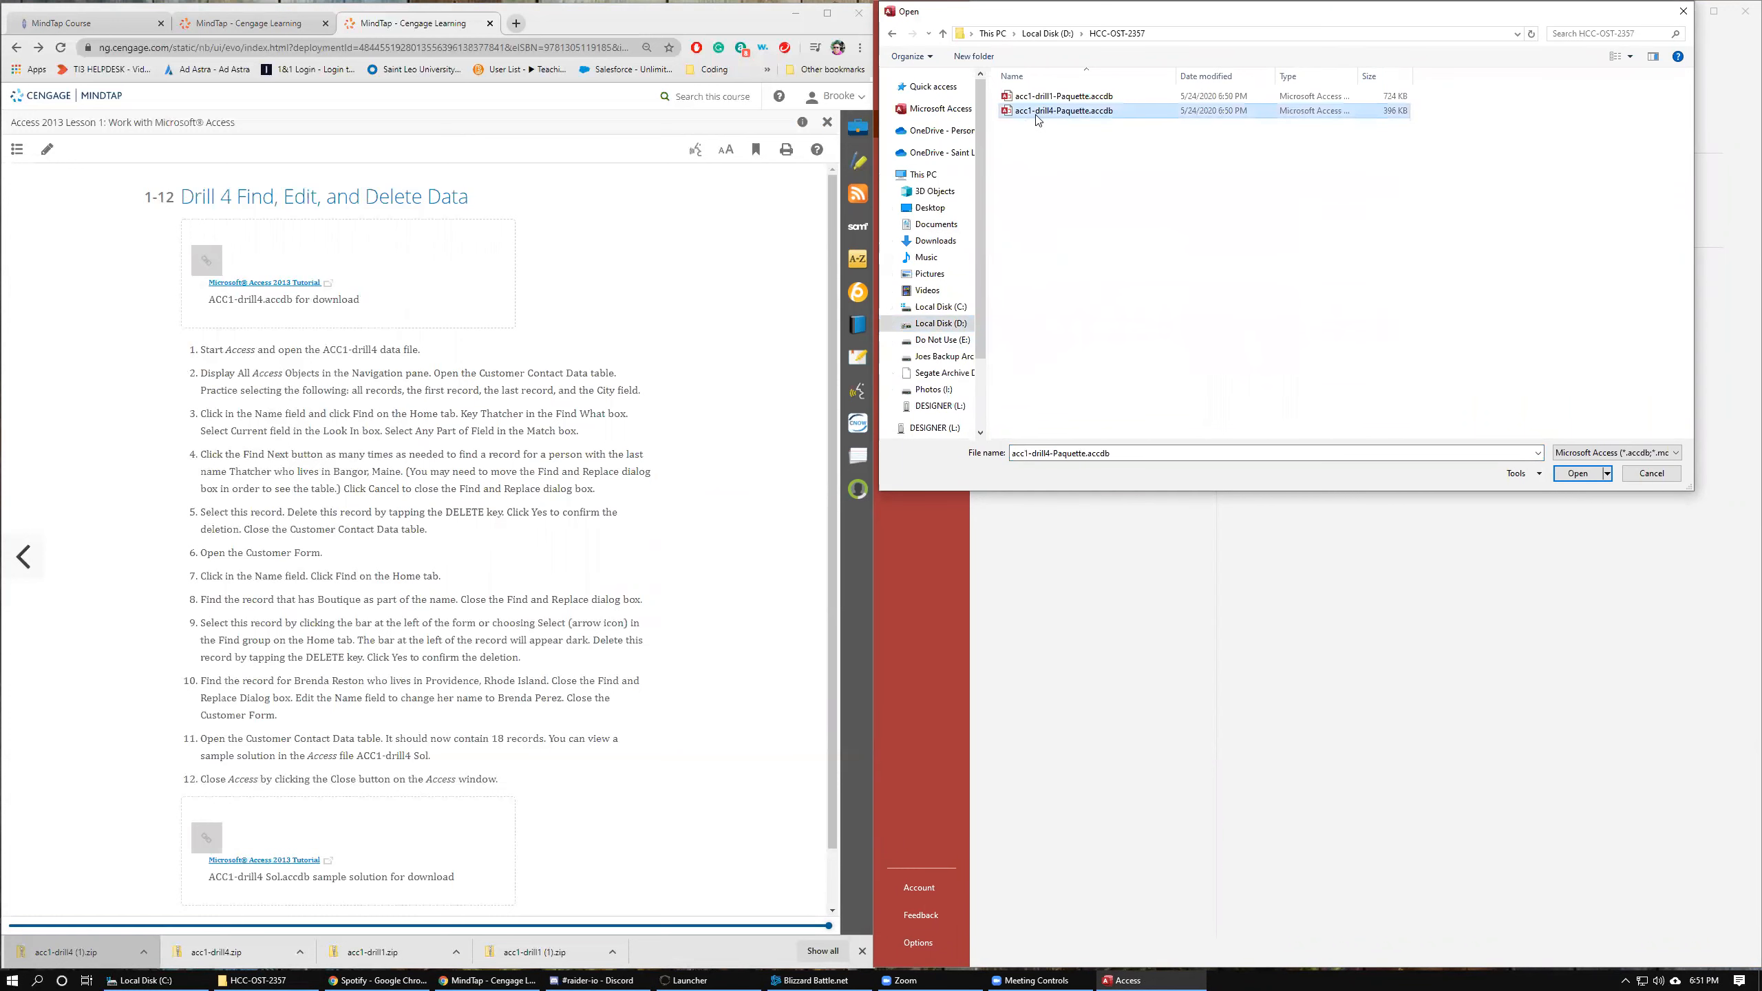
left_click(1582, 475)
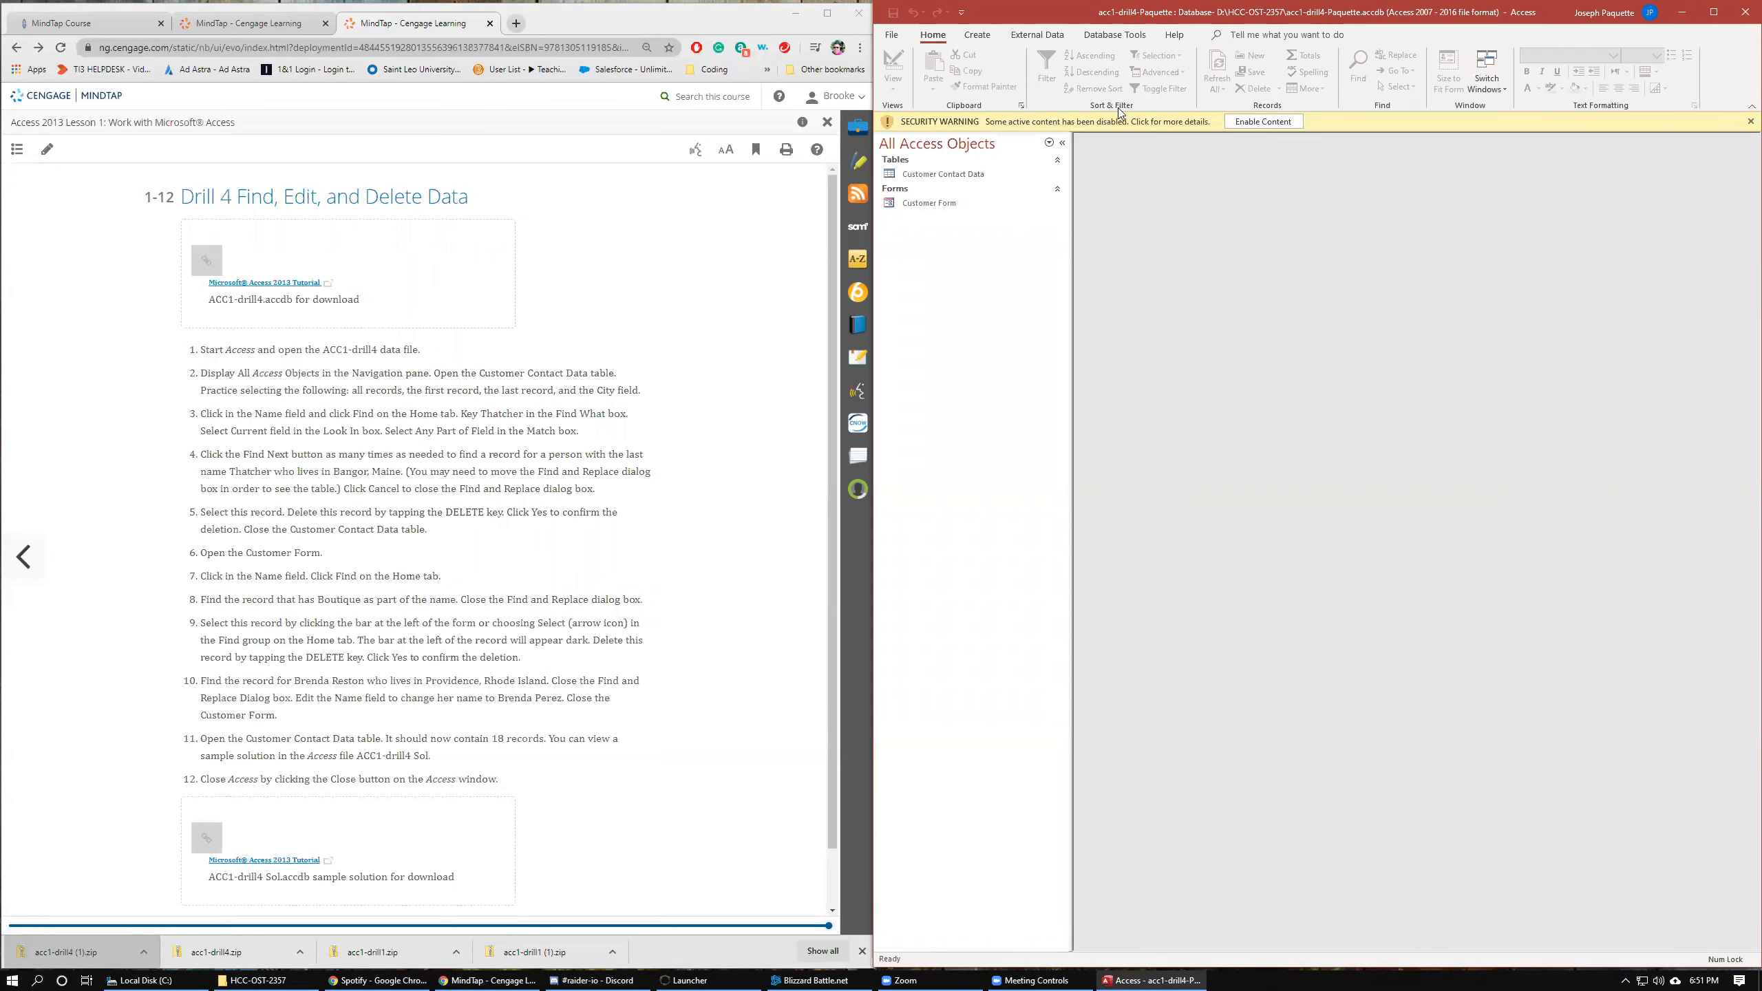
left_click(1261, 121)
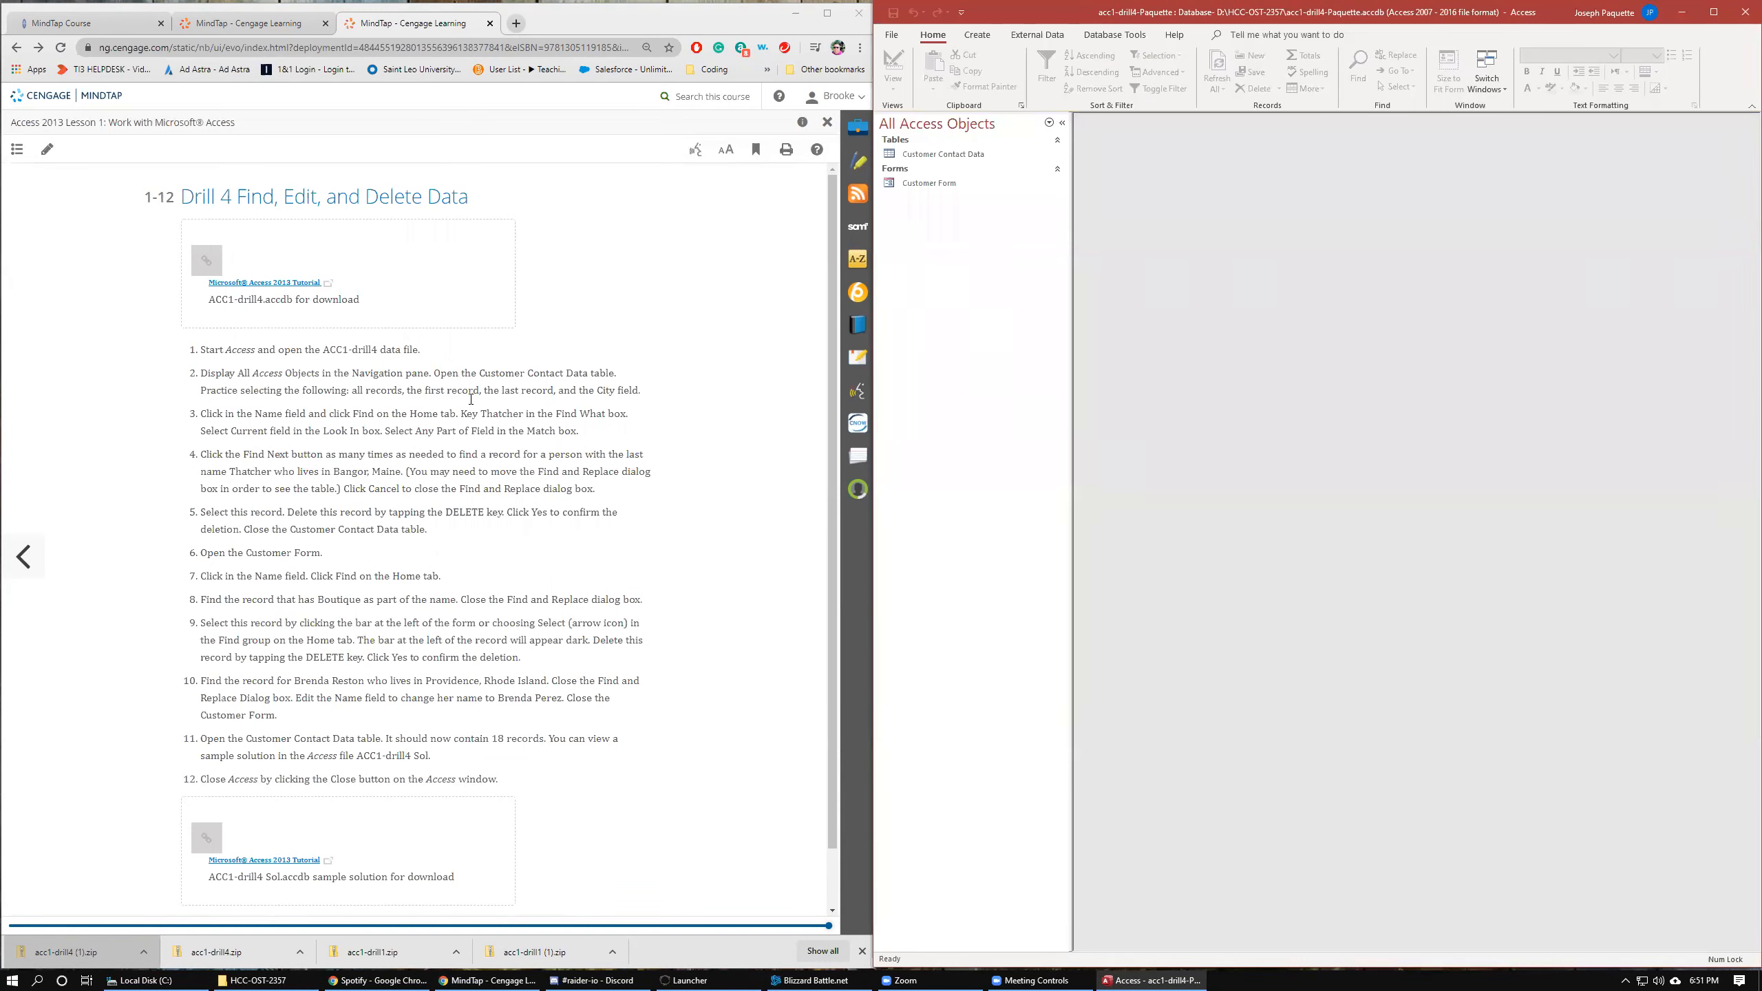
Open the Customer Contact Data table and practice selecting all records, the first record, the last record, and the City field.
double_click(935, 159)
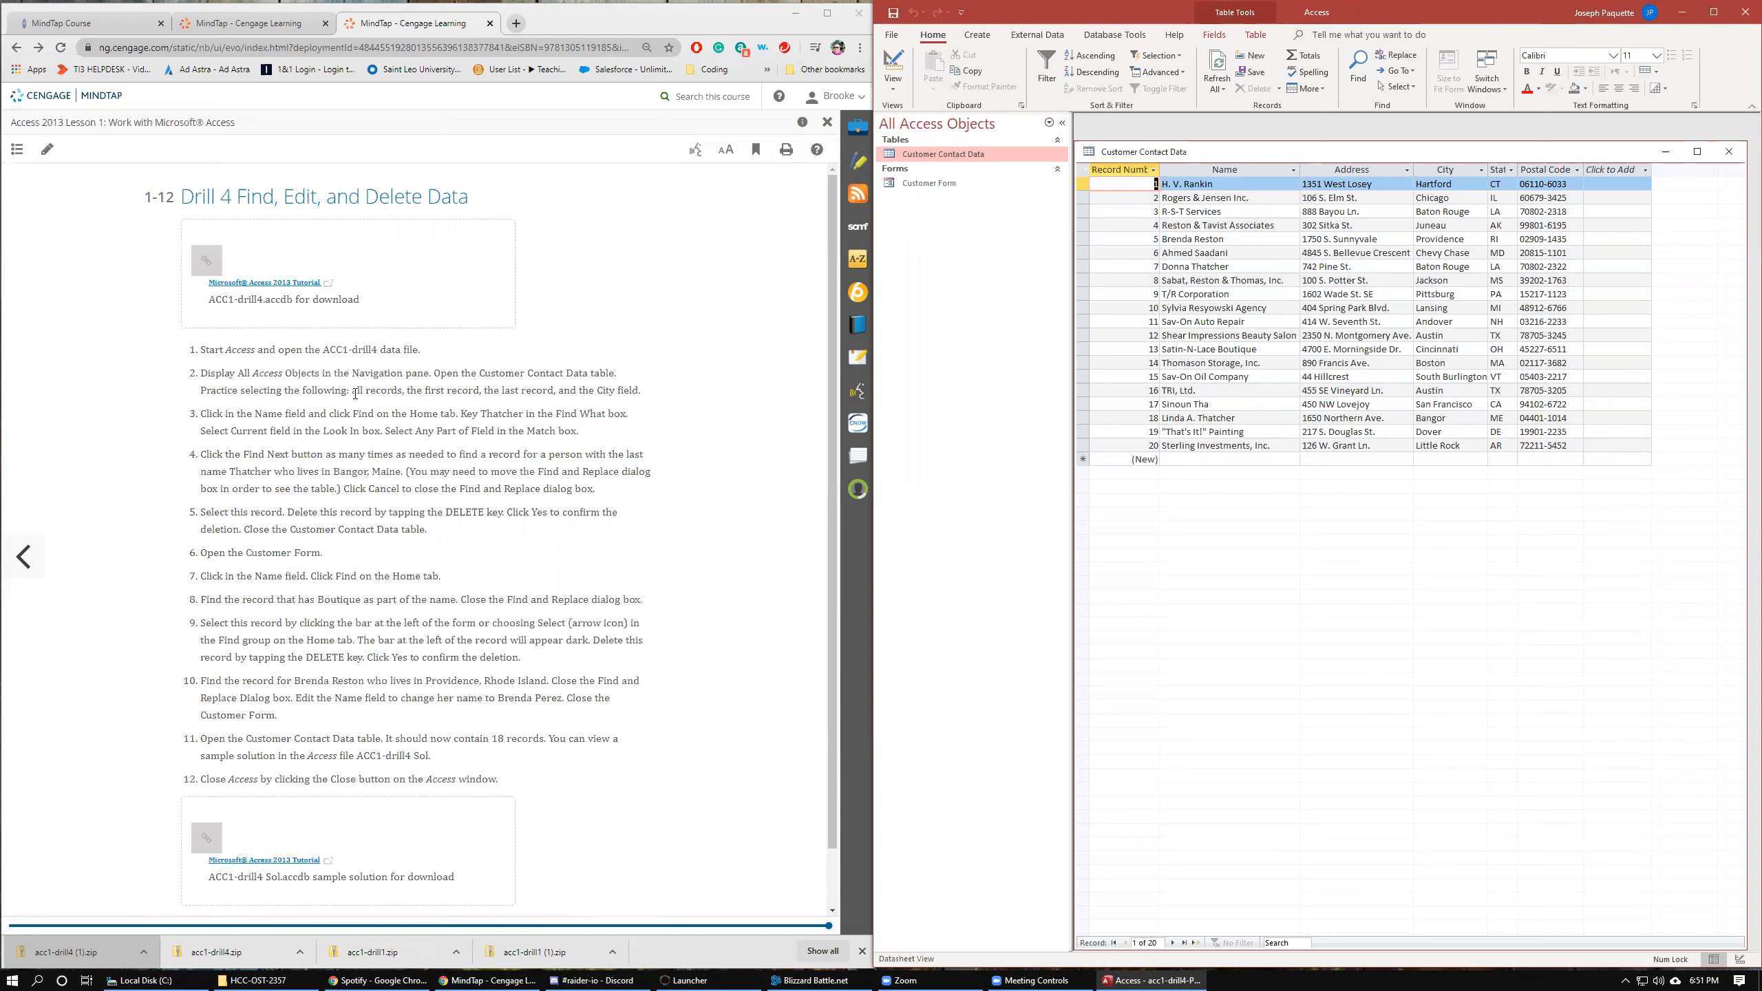
left_click(1086, 169)
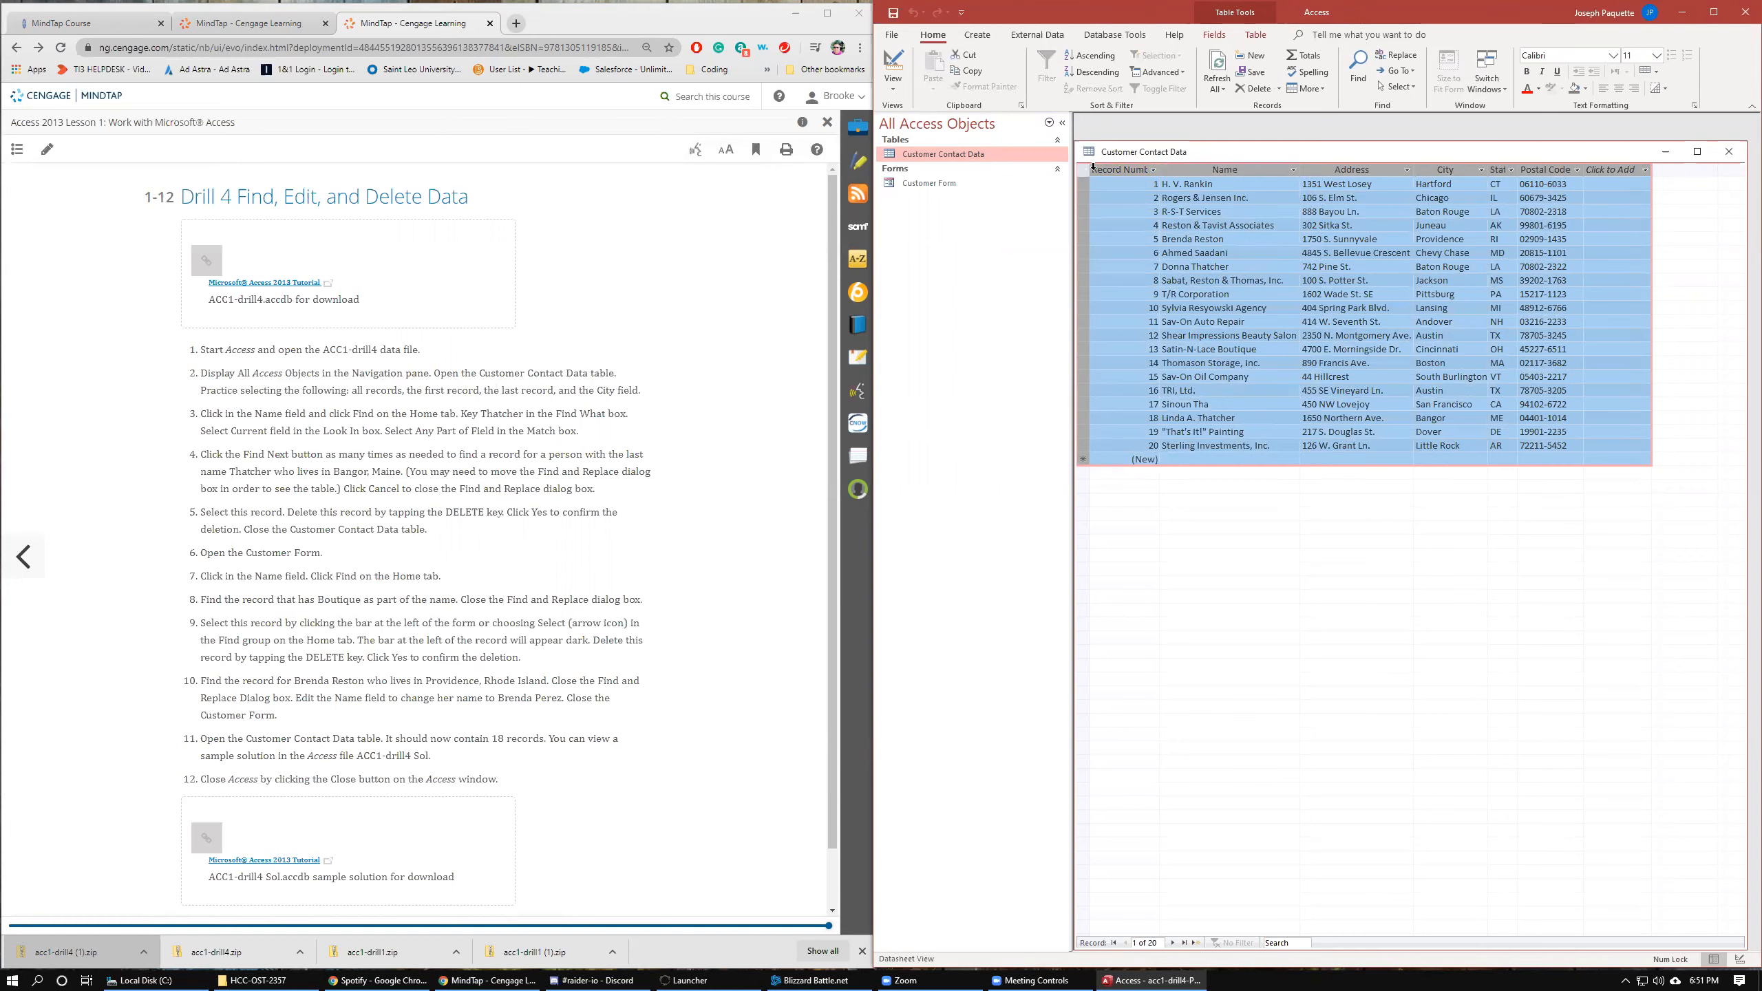
left_click(1081, 183)
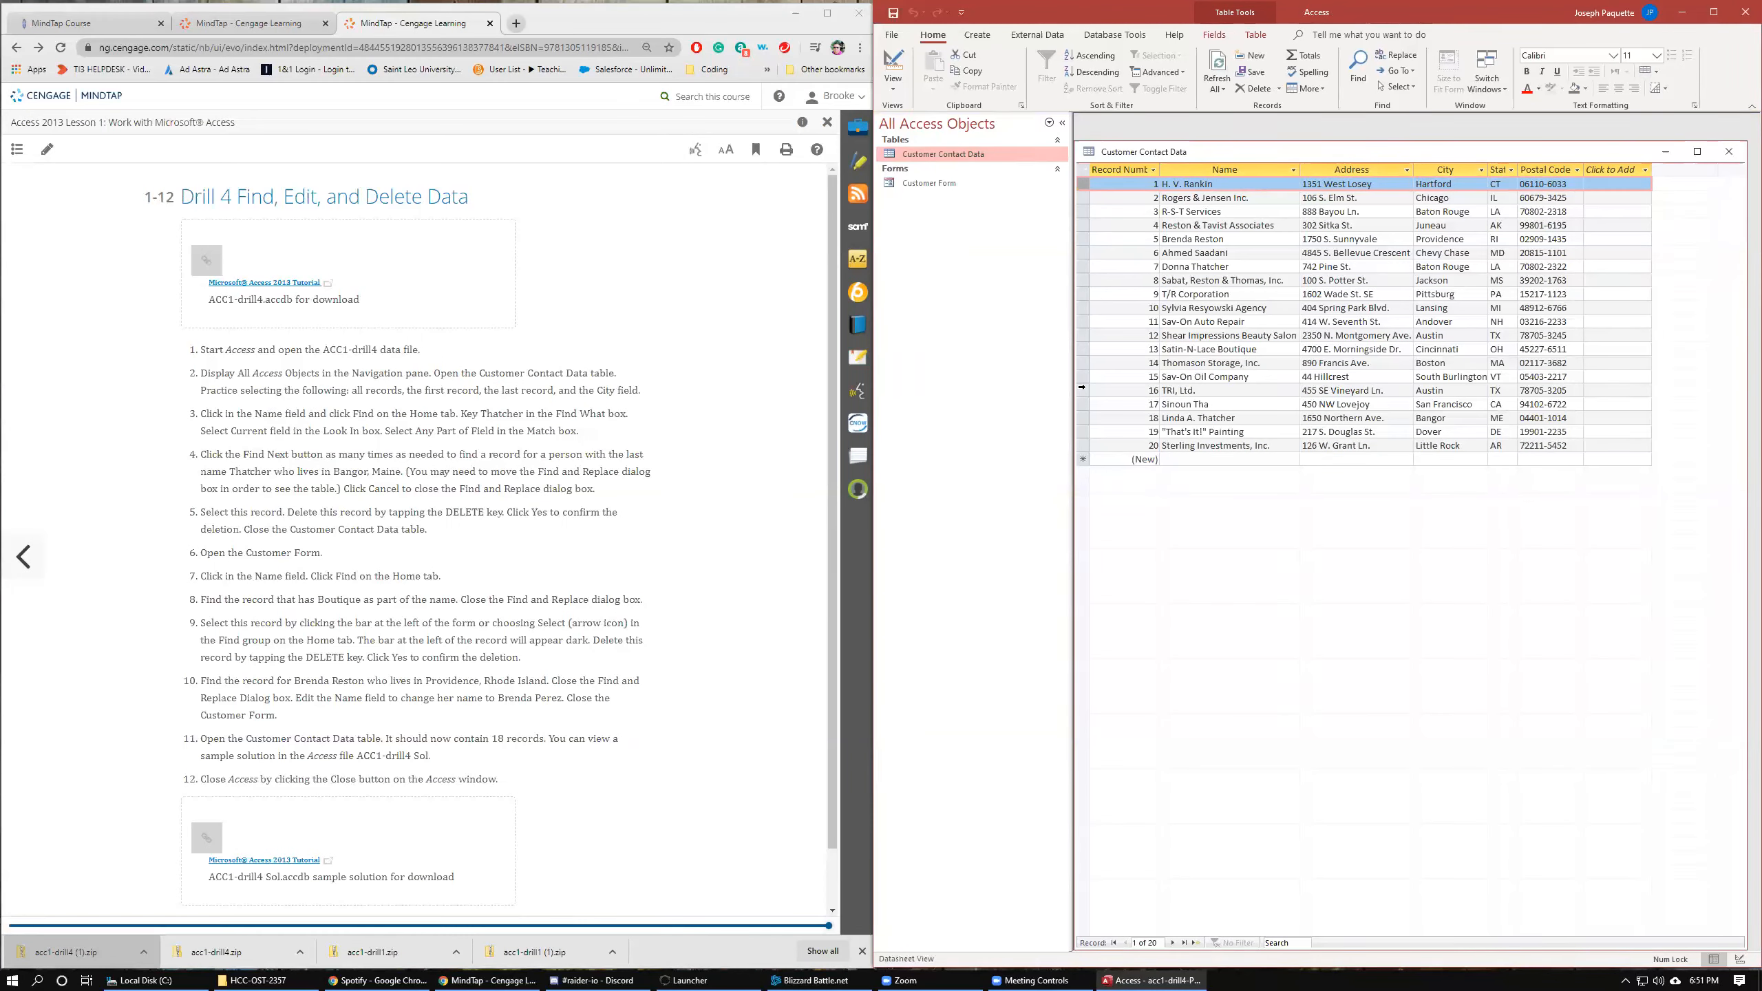
left_click(1082, 444)
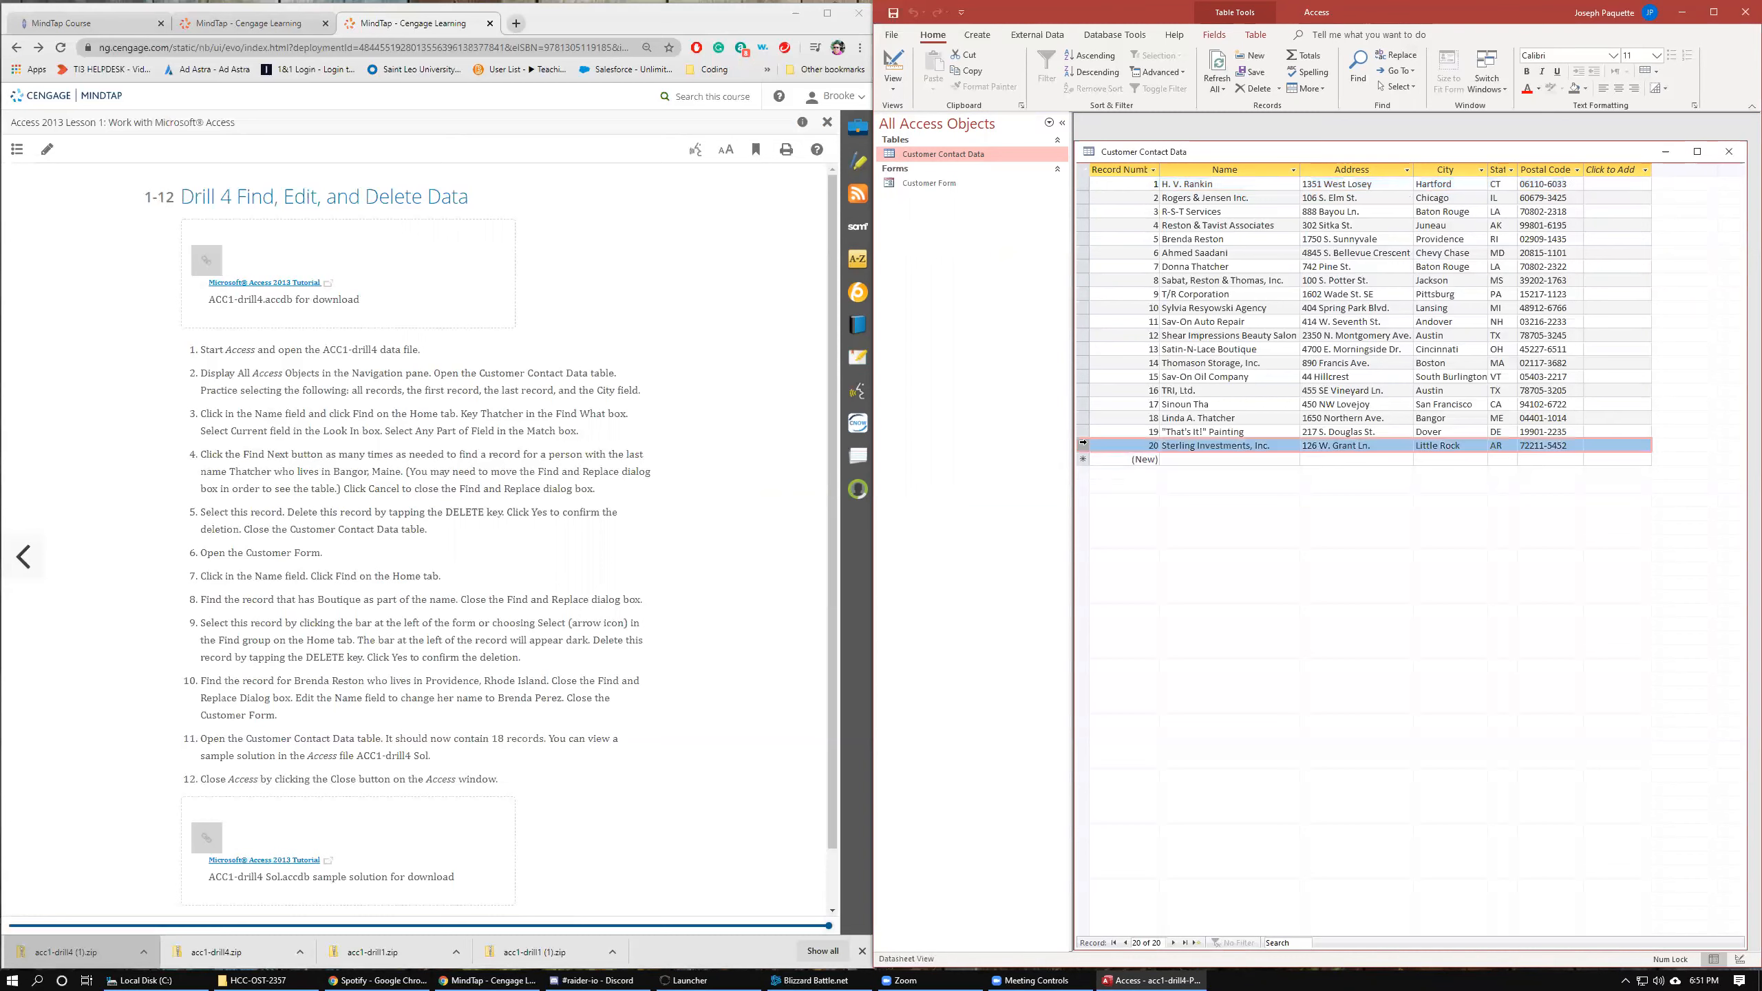
left_click(1446, 173)
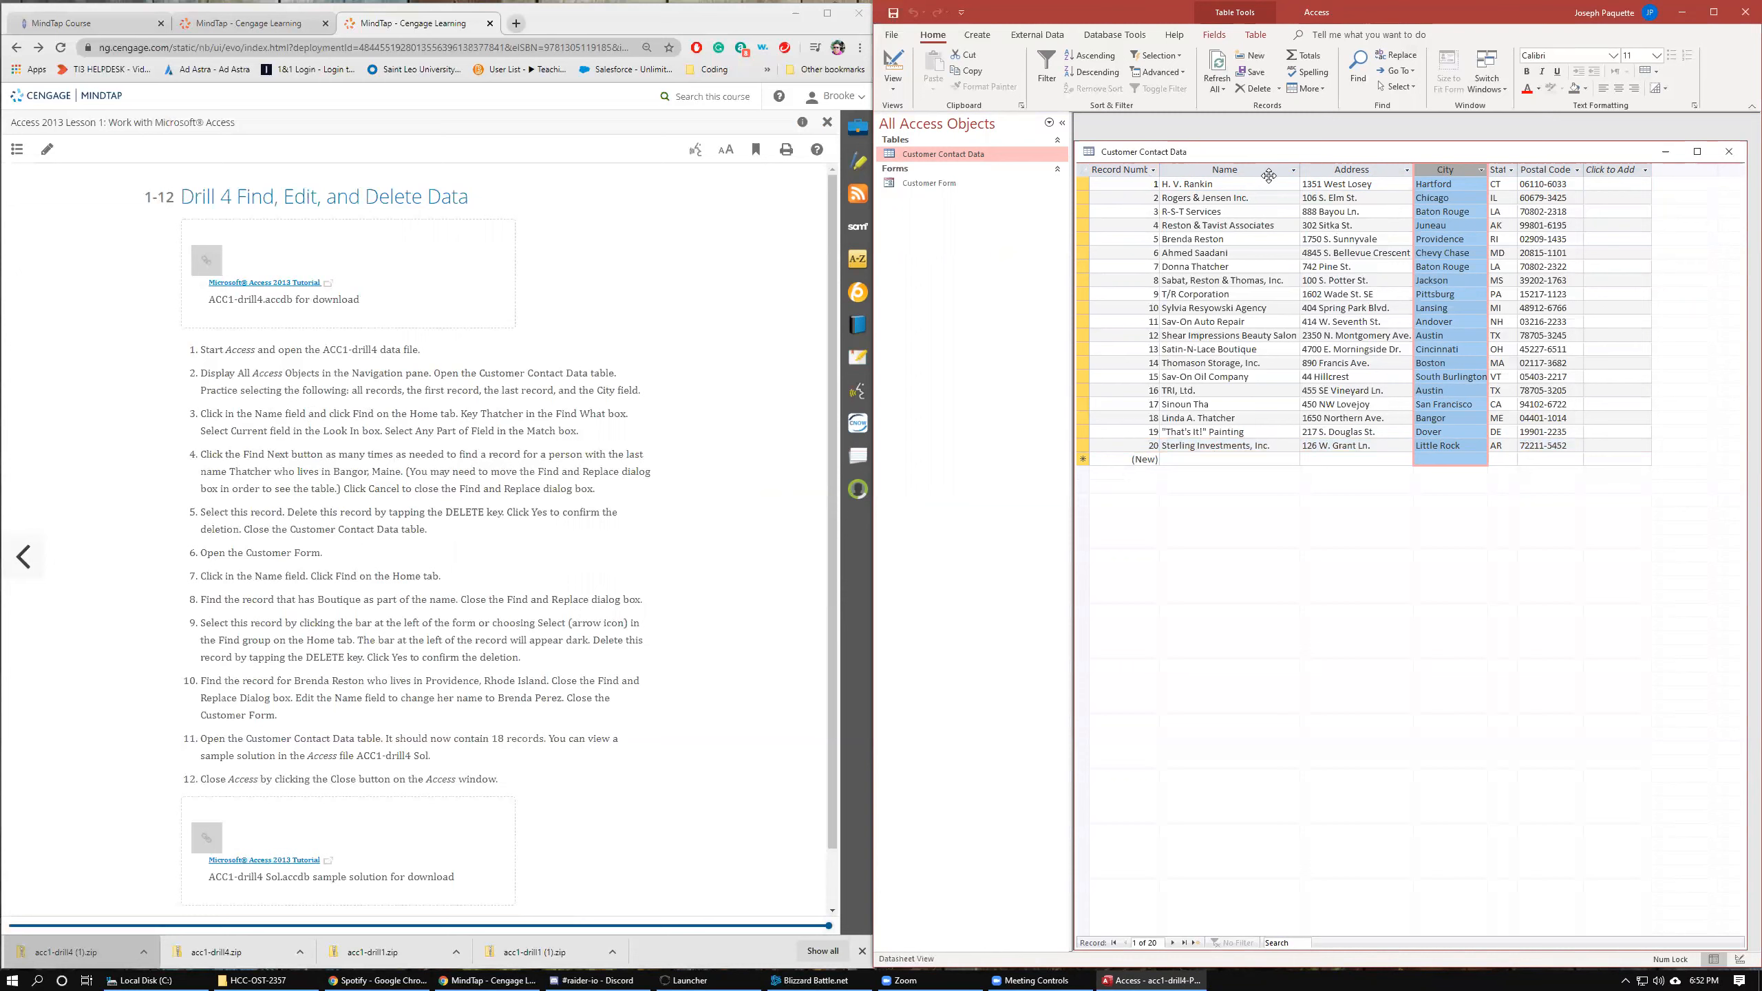
Select the Name field and use Find to search it for Thatcher.
left_click(1246, 174)
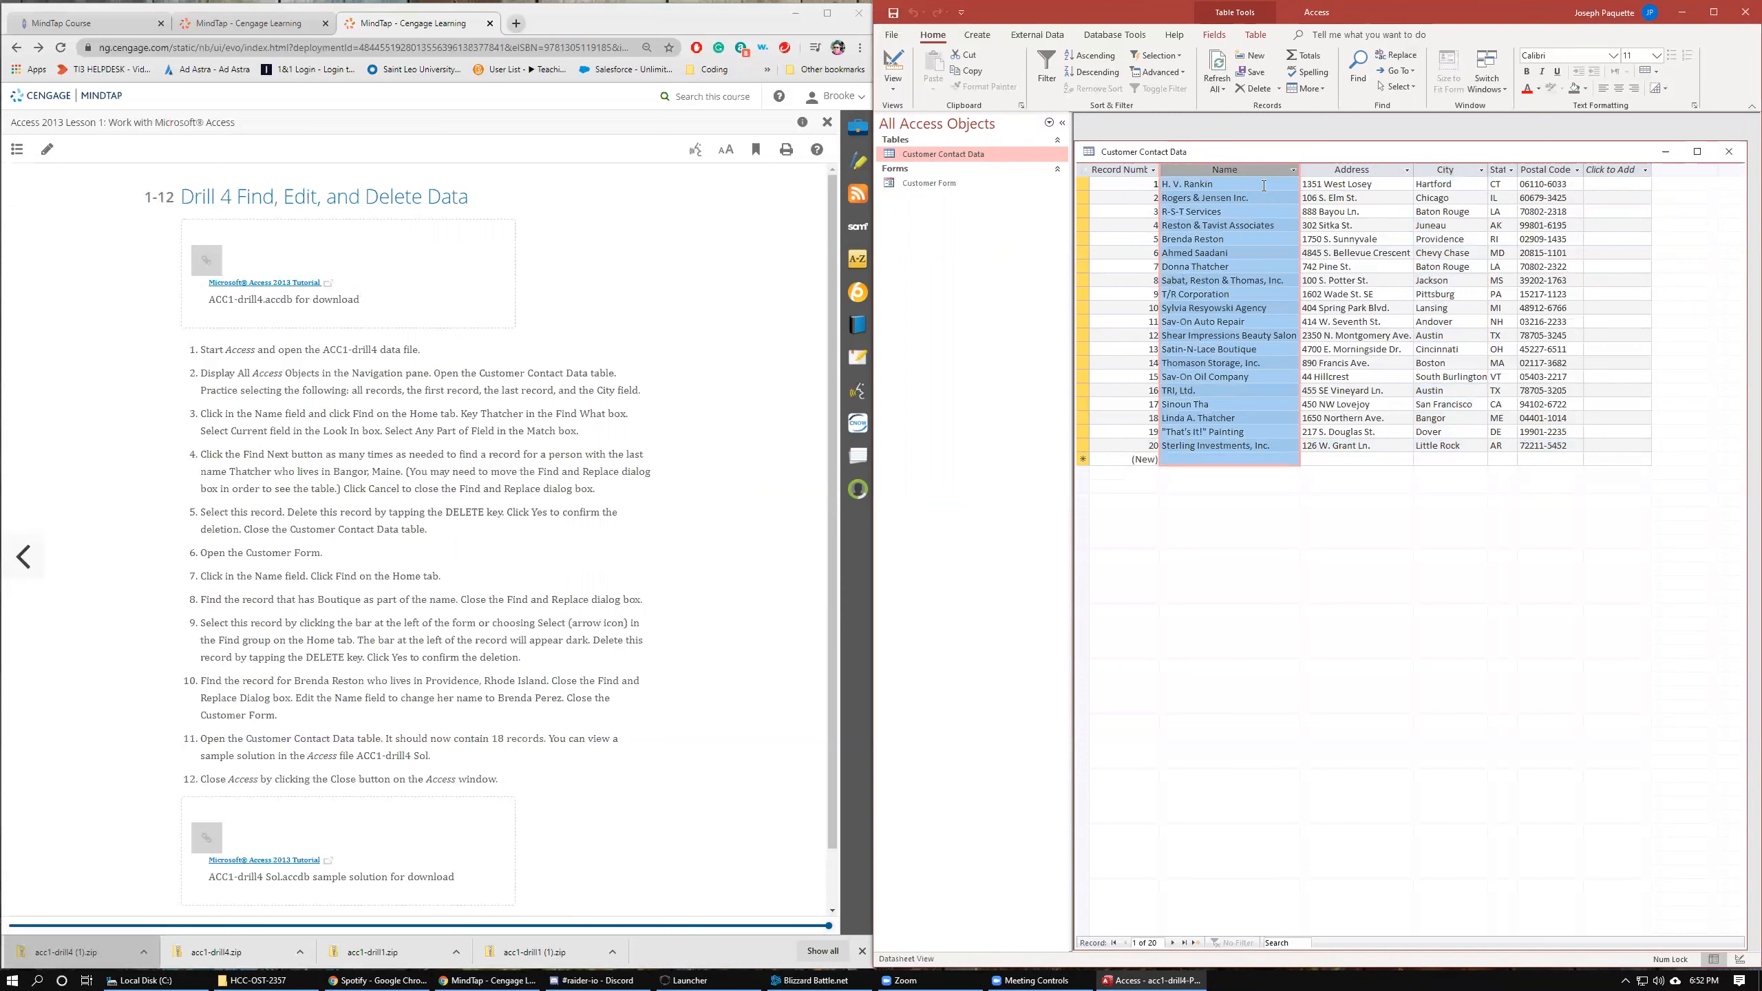
left_click(1357, 70)
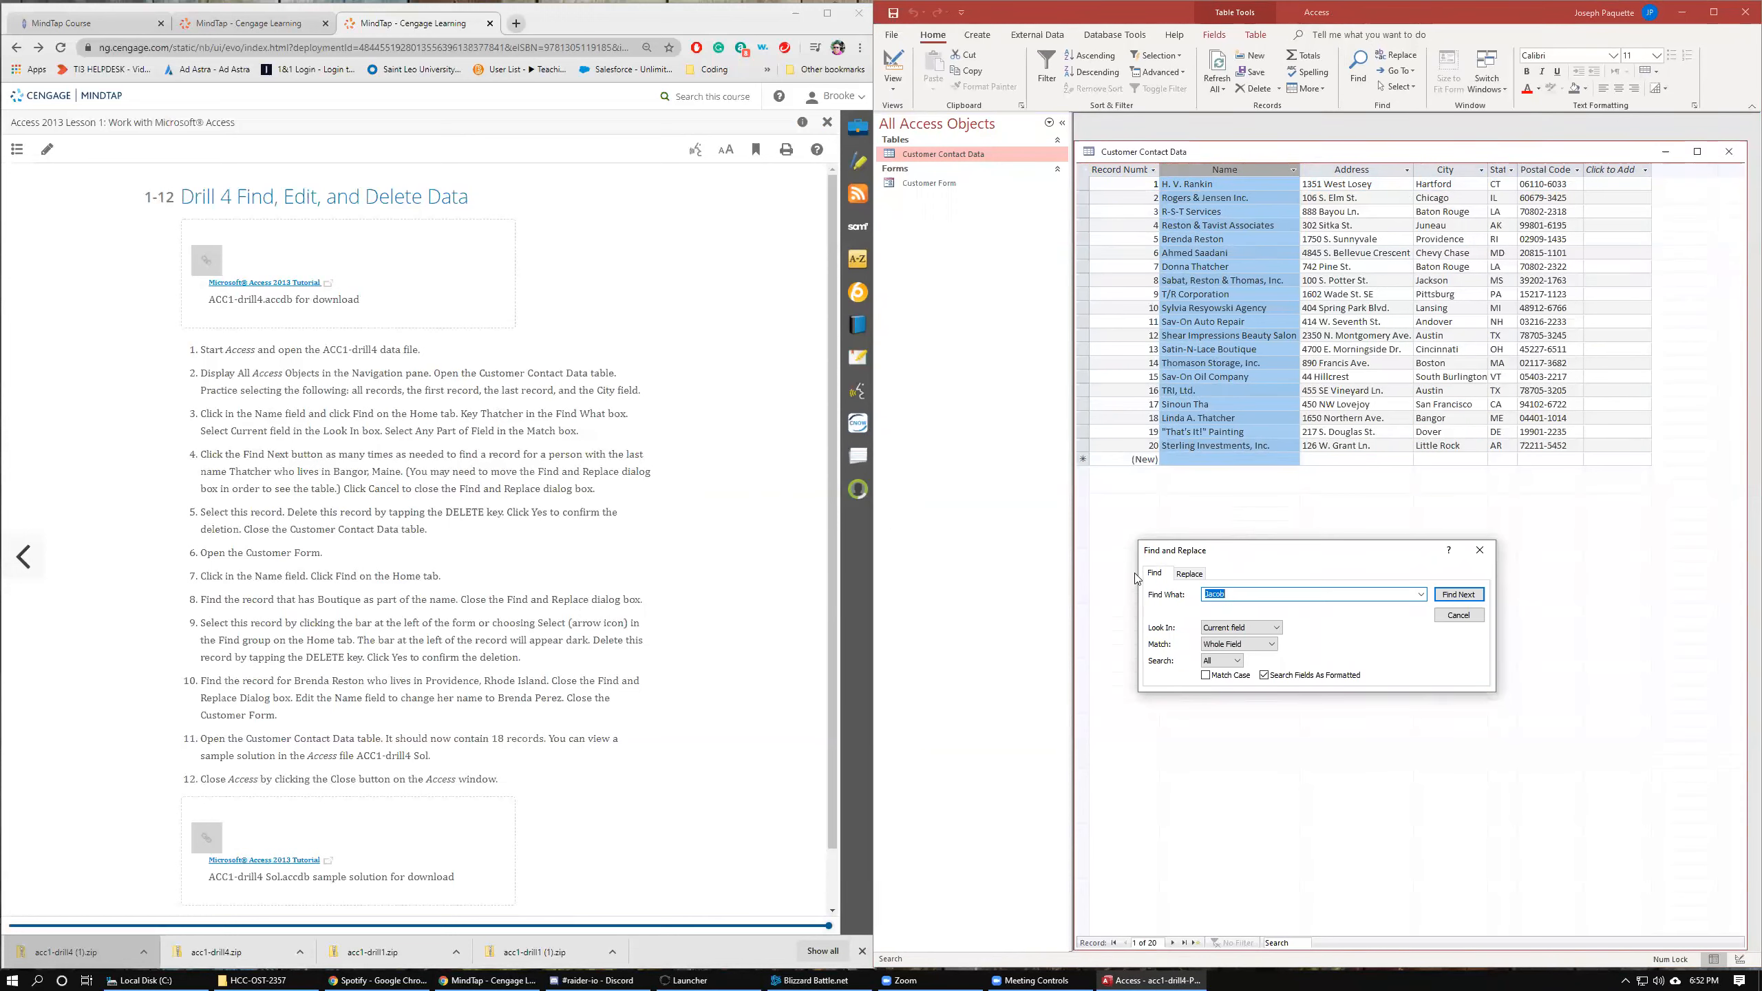
type("Thatcher")
left_click(1468, 598)
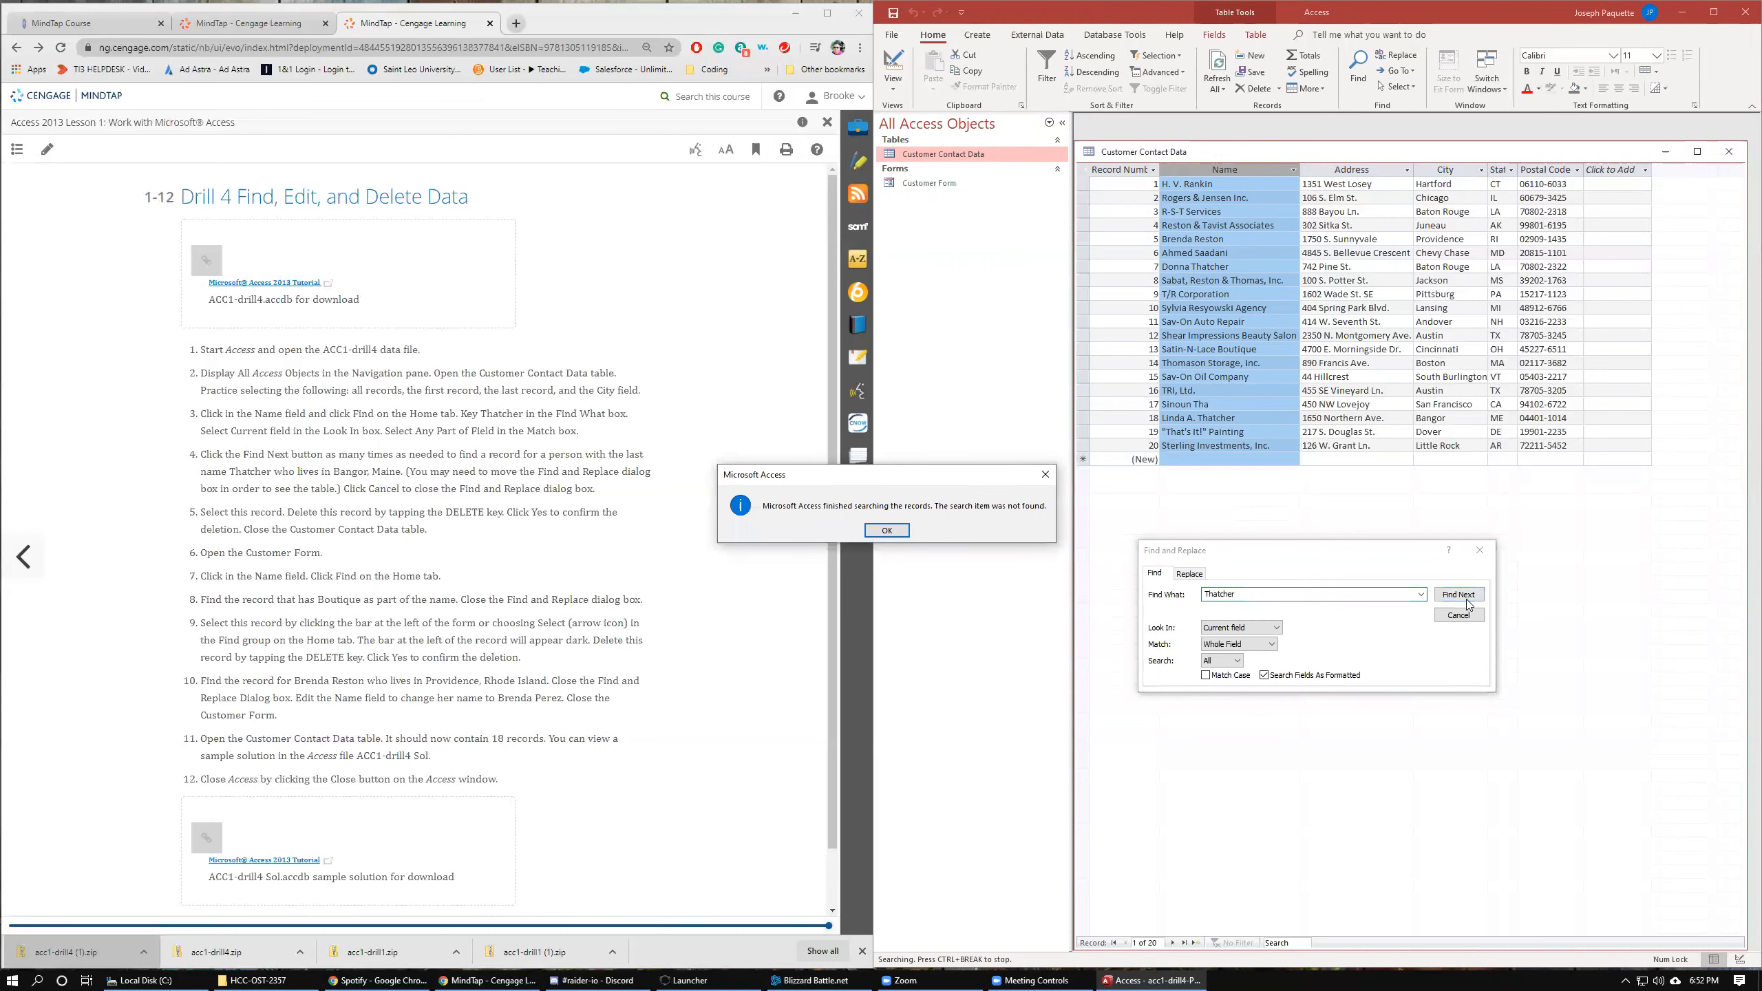
left_click(887, 530)
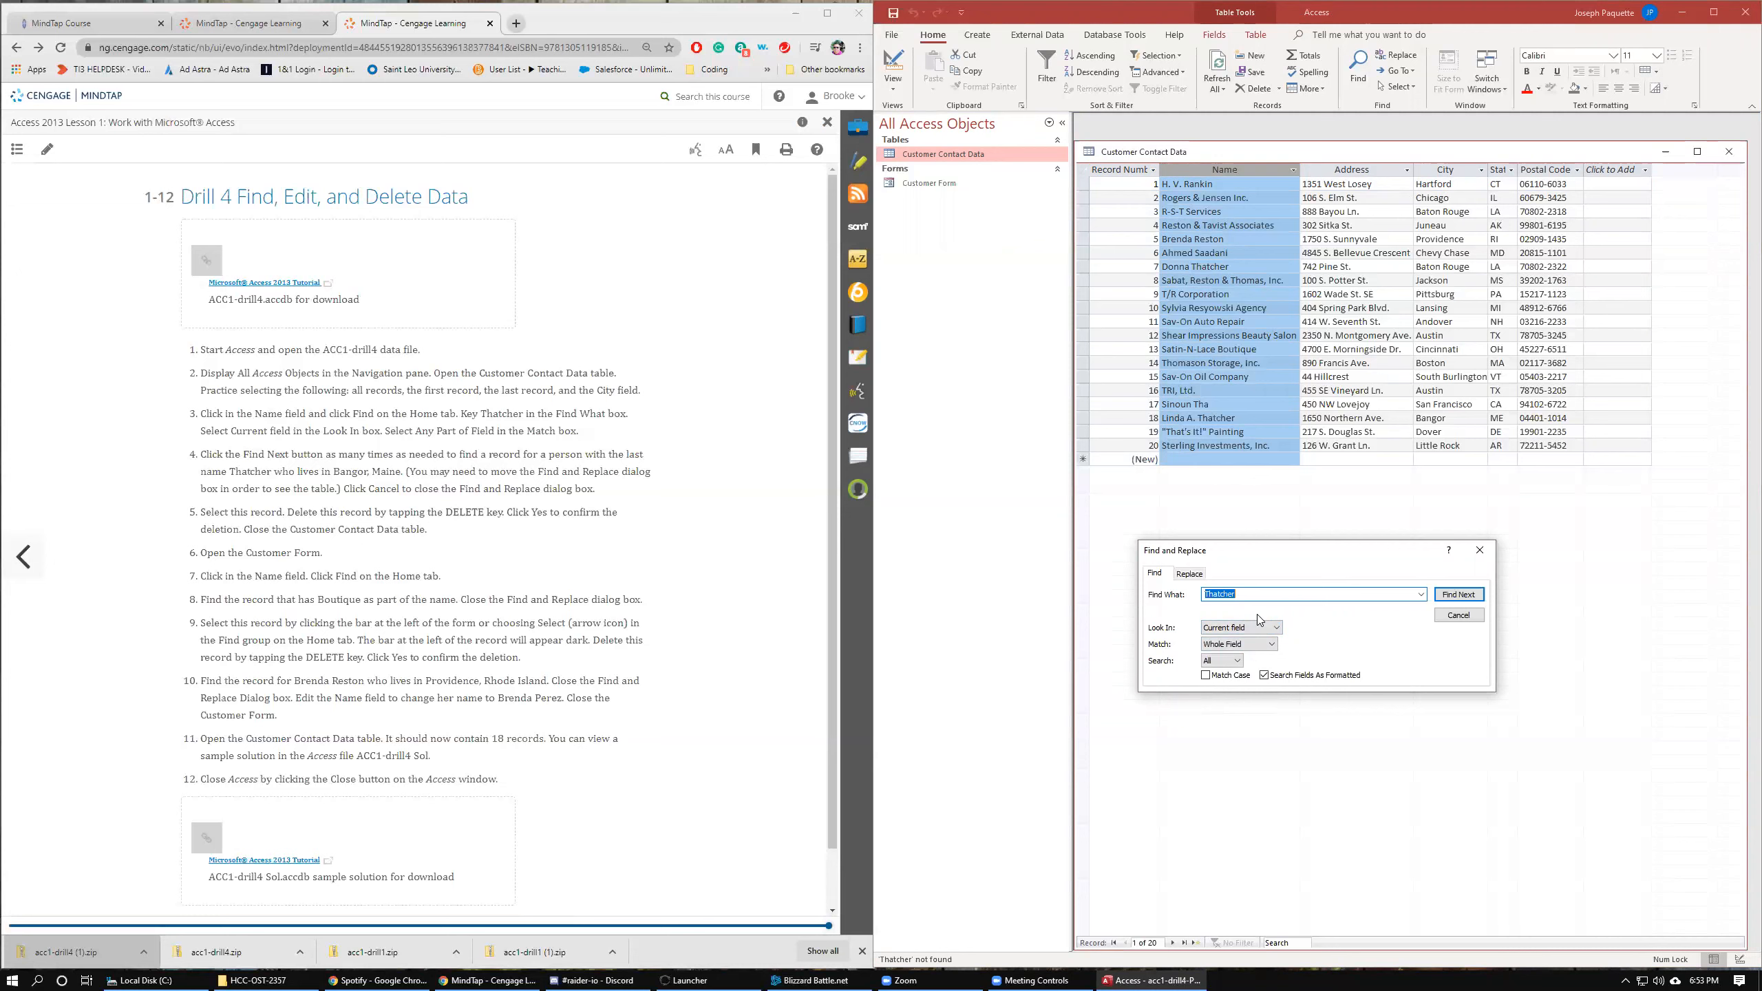
Retry the Thatcher search, first in the Name field and then with all records selected.
left_click(1451, 597)
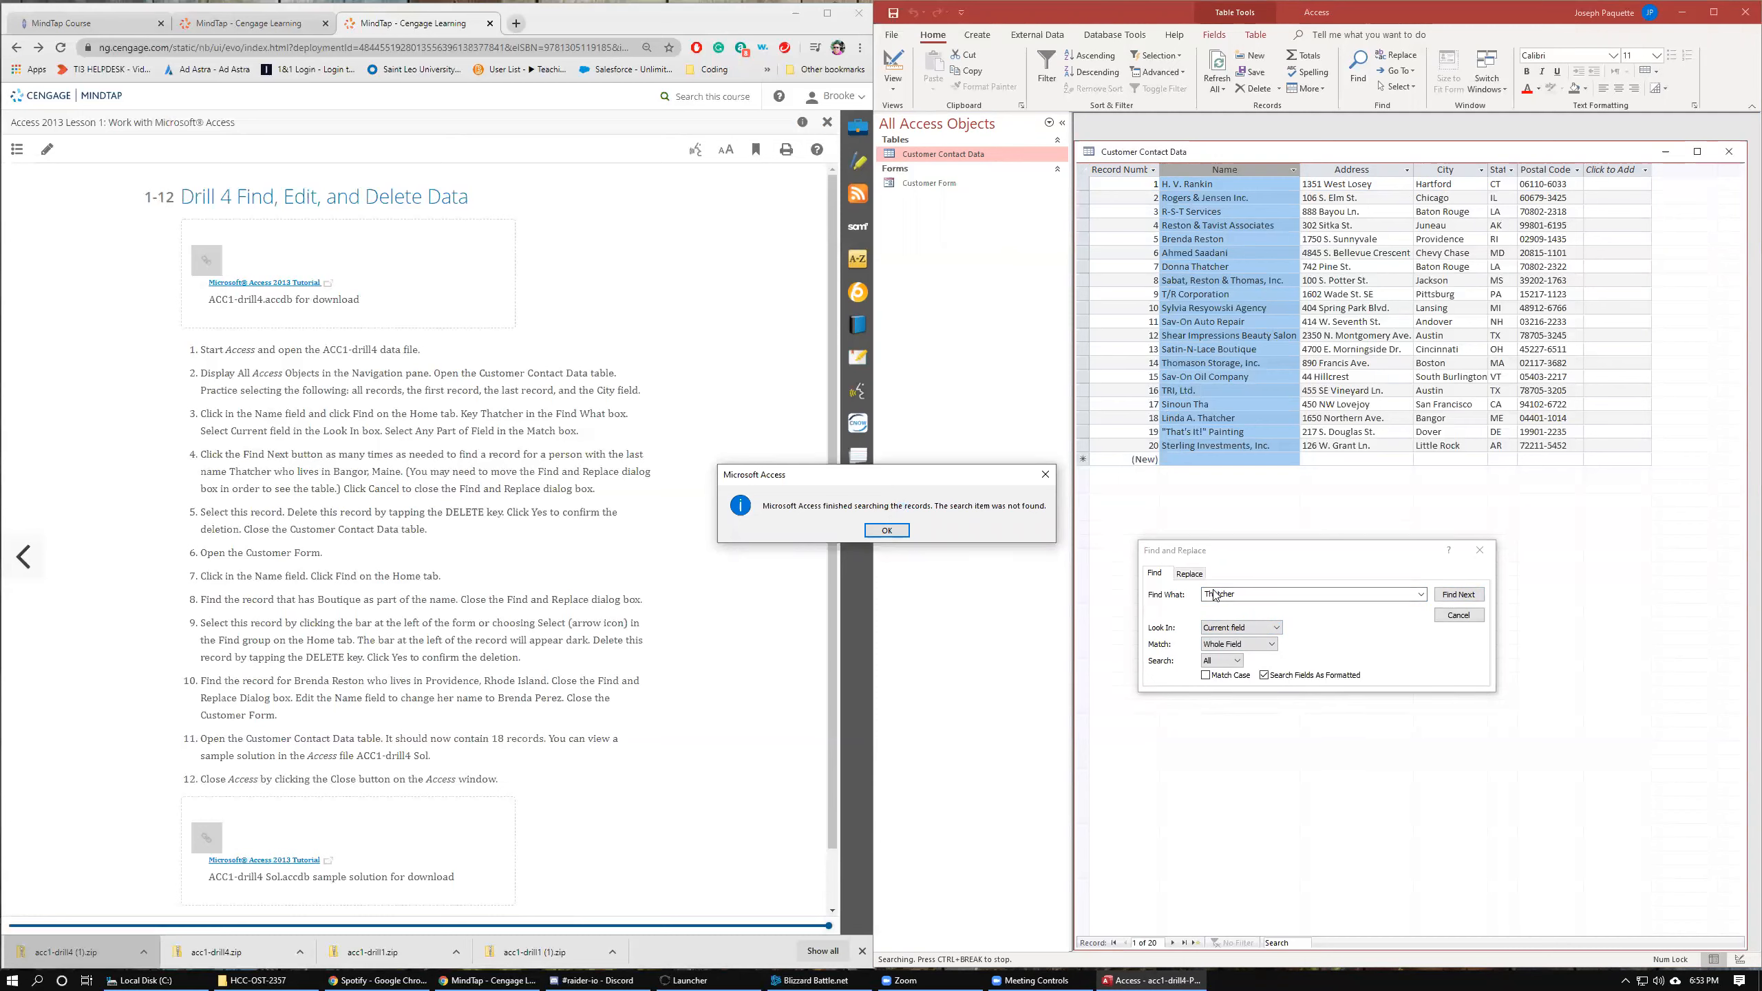
left_click(886, 529)
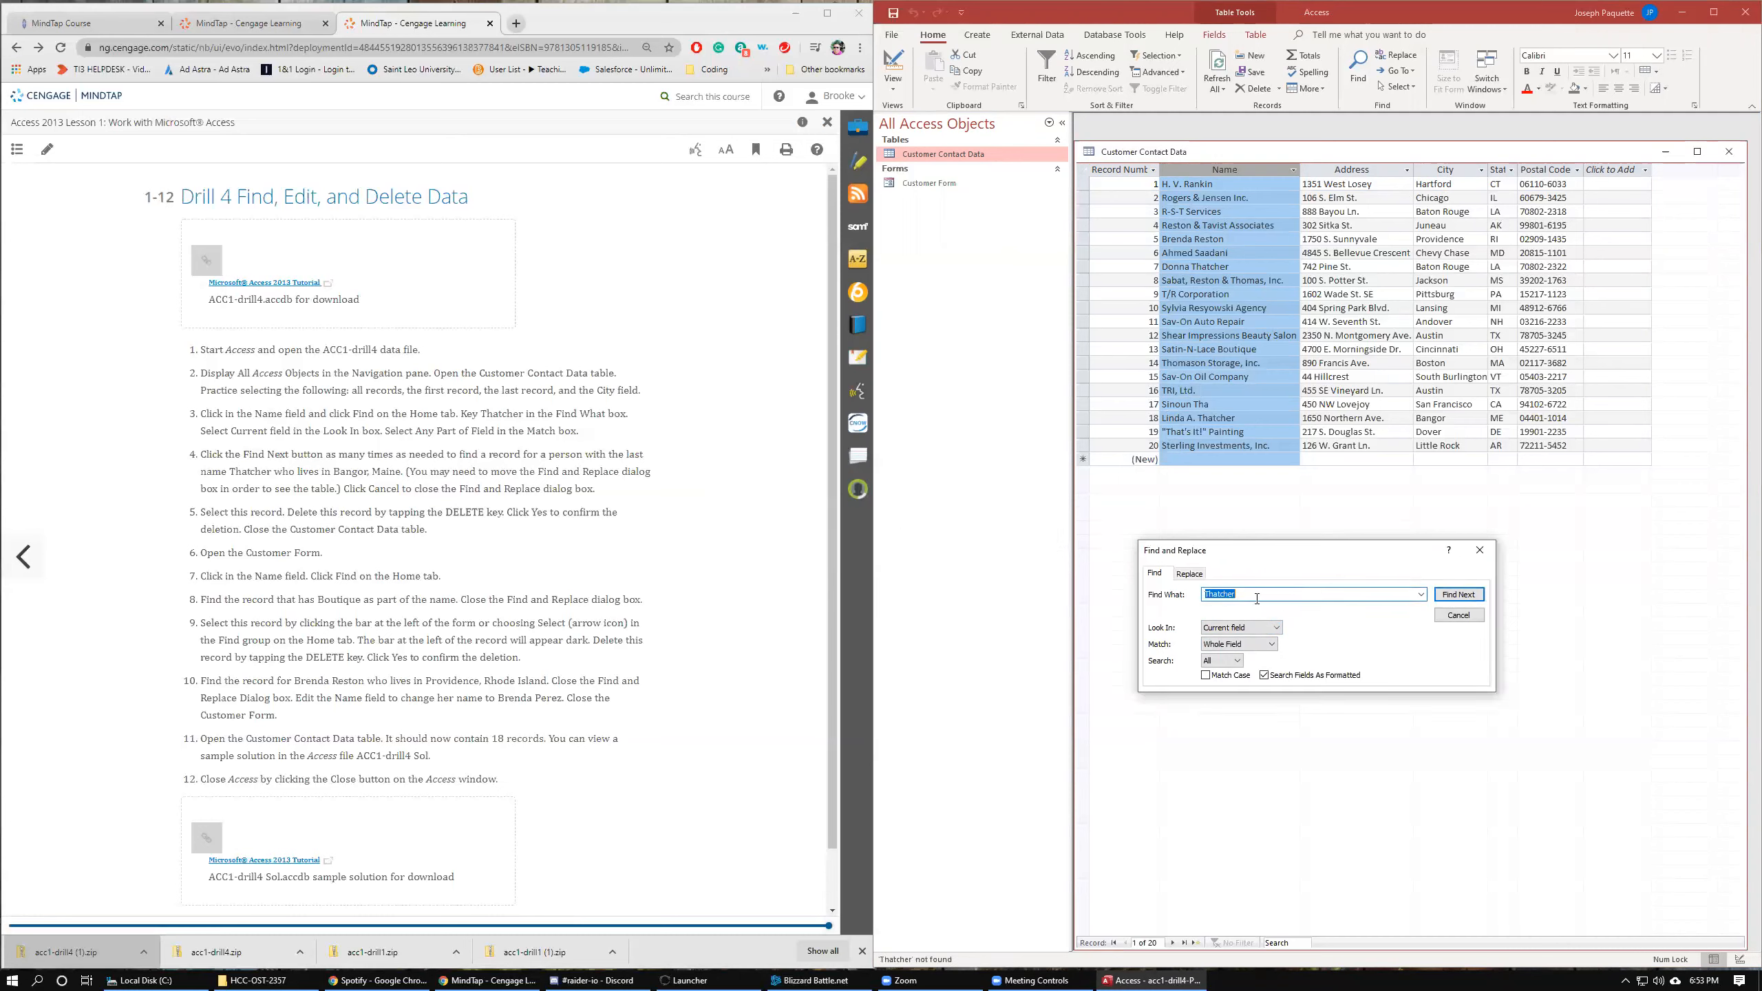
left_click(1082, 170)
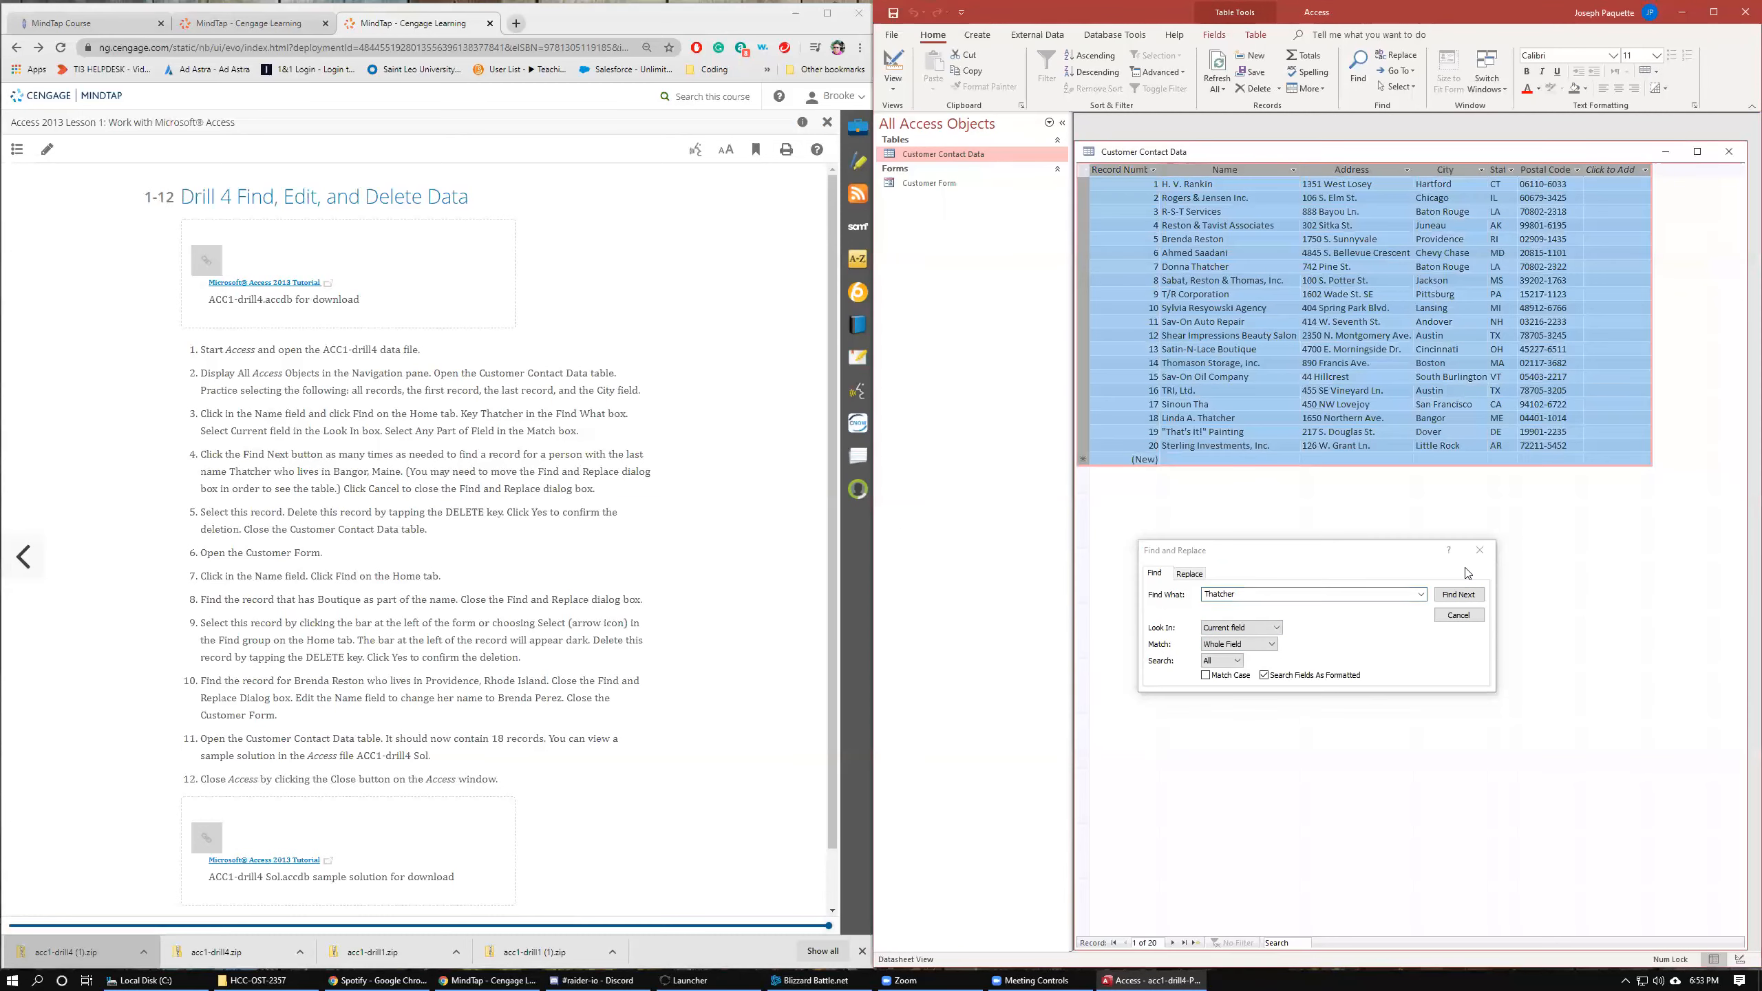
left_click(1459, 594)
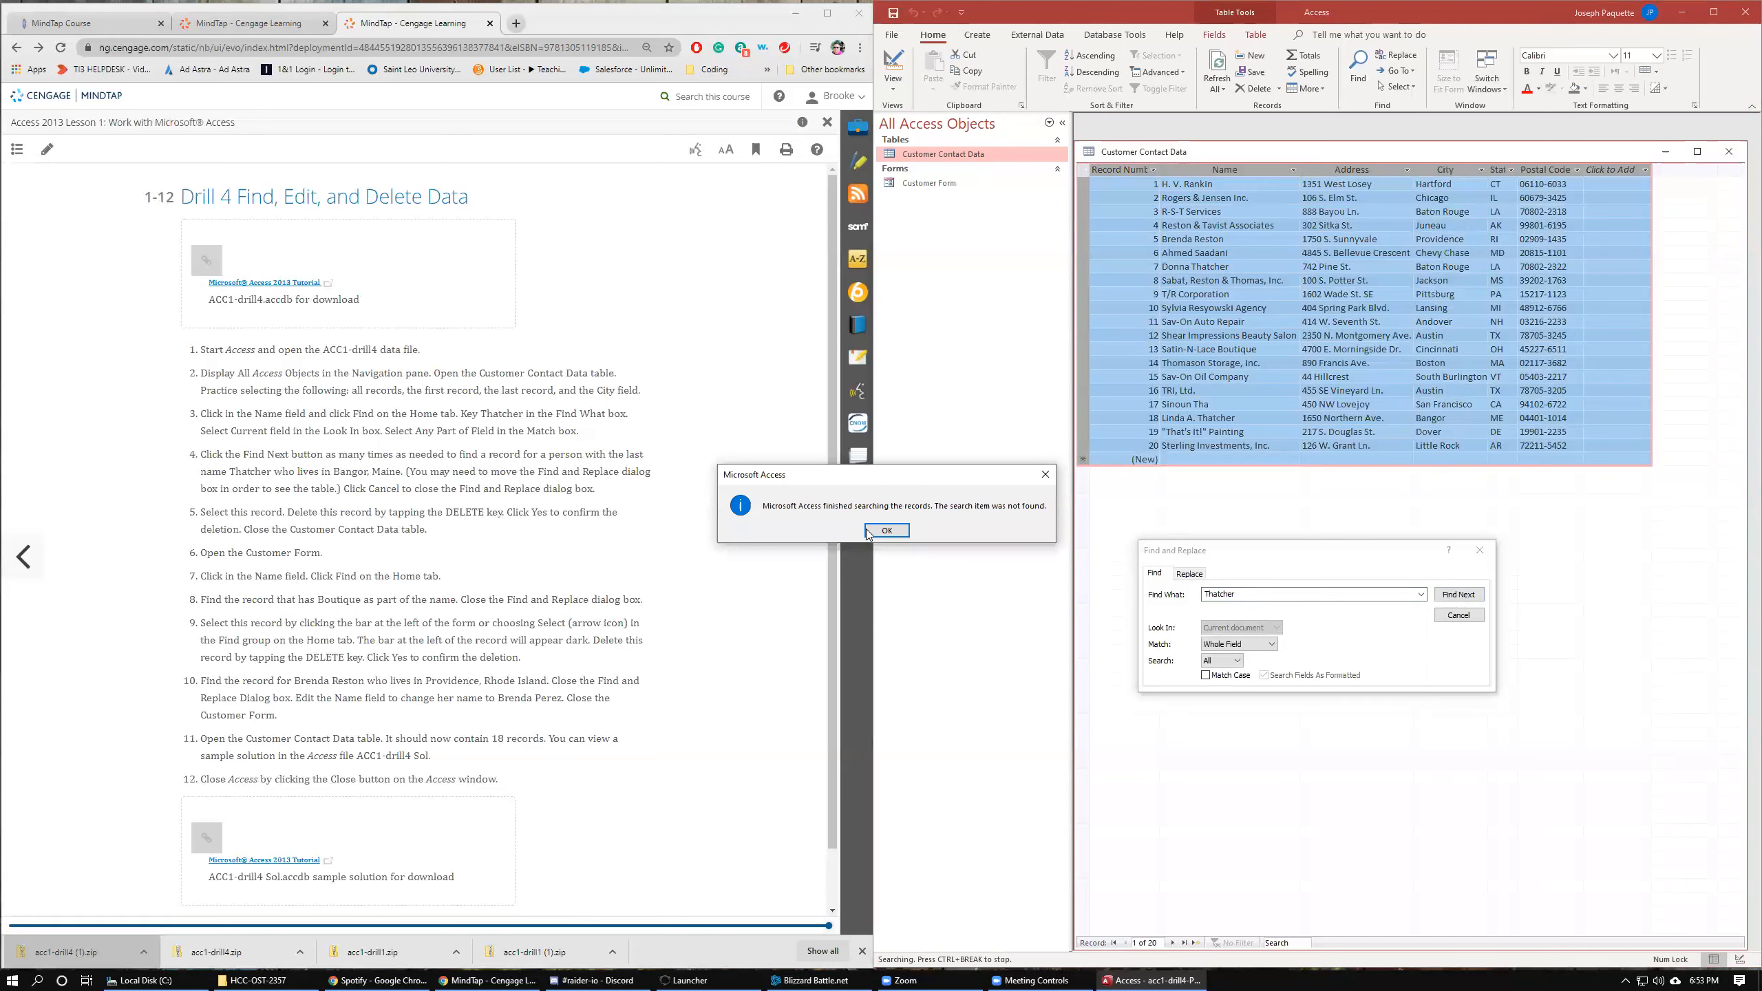
left_click(887, 530)
left_click(1200, 266)
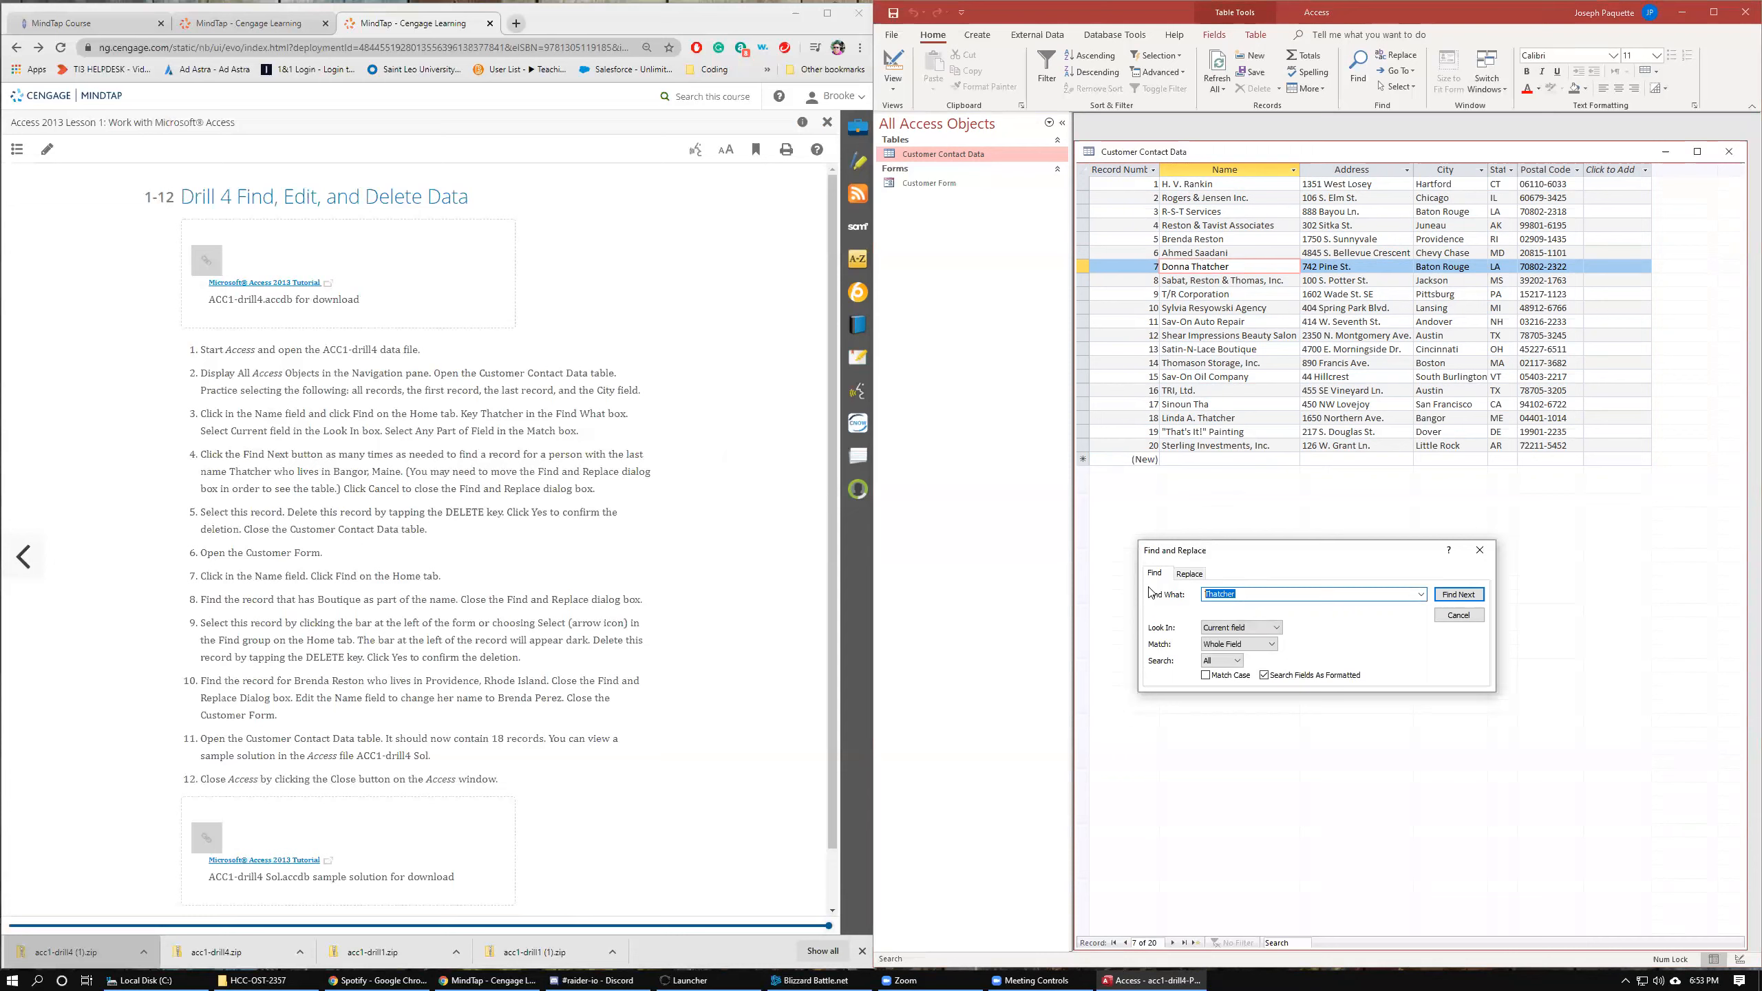
key("BackSpace")
type("Tha")
left_click(1084, 171)
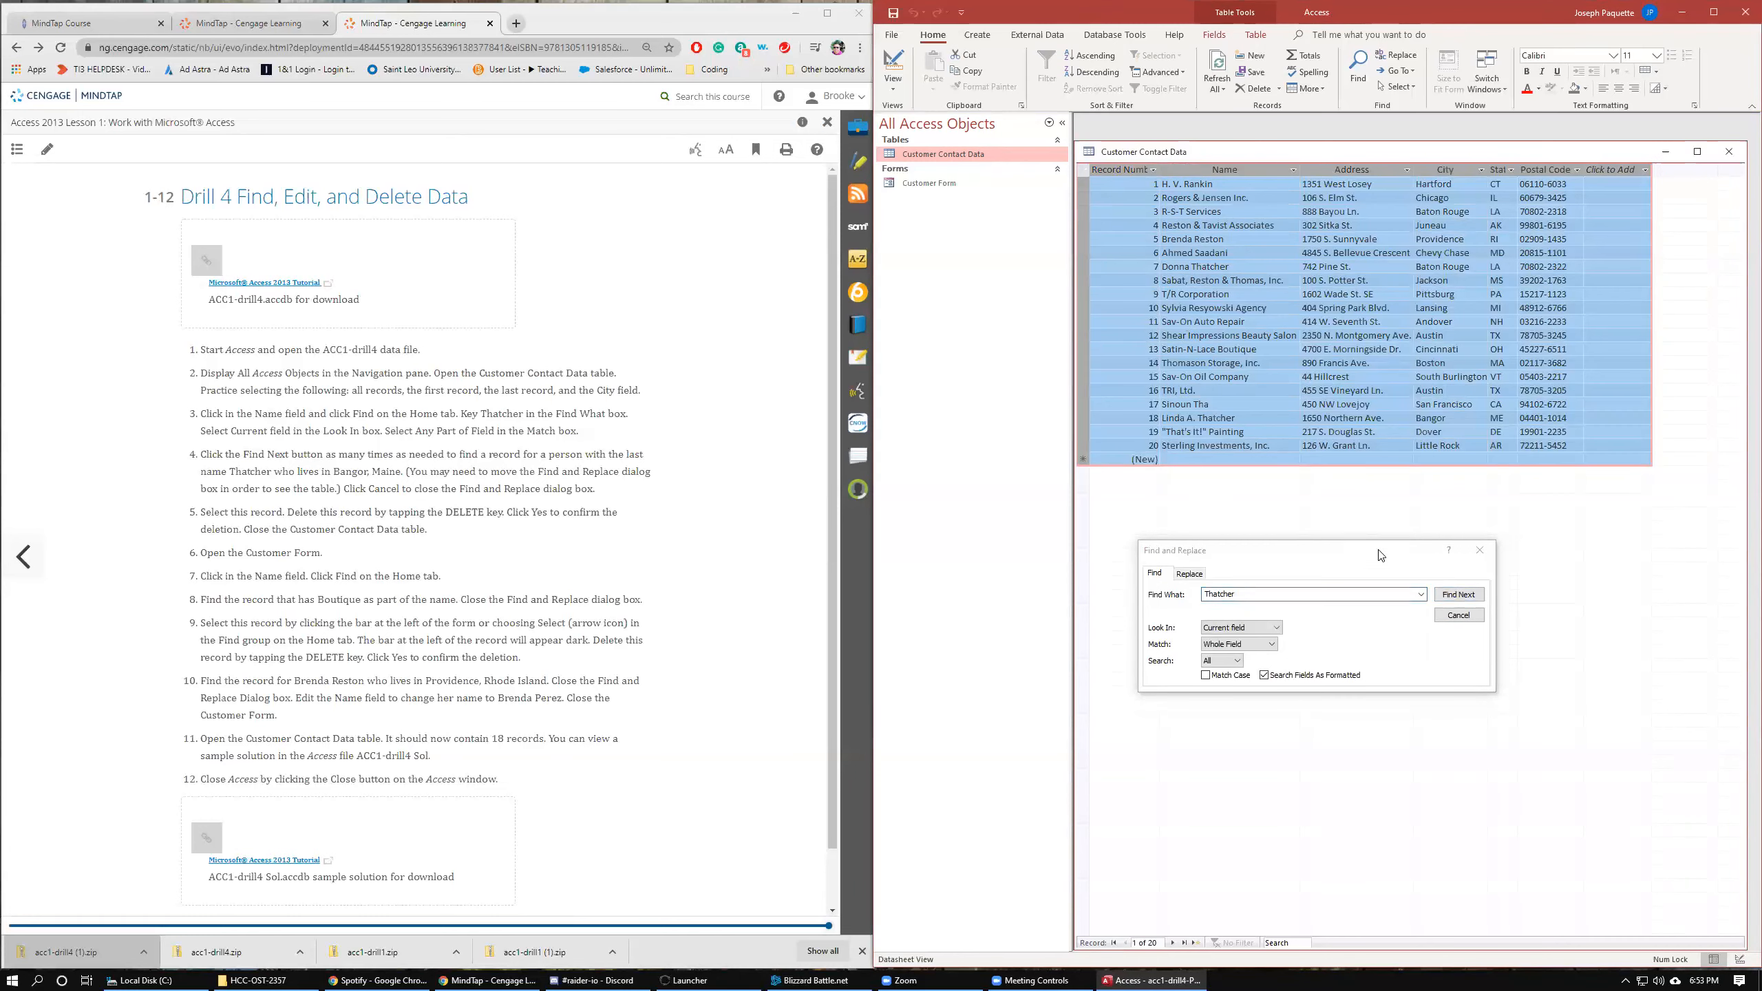
left_click(1460, 595)
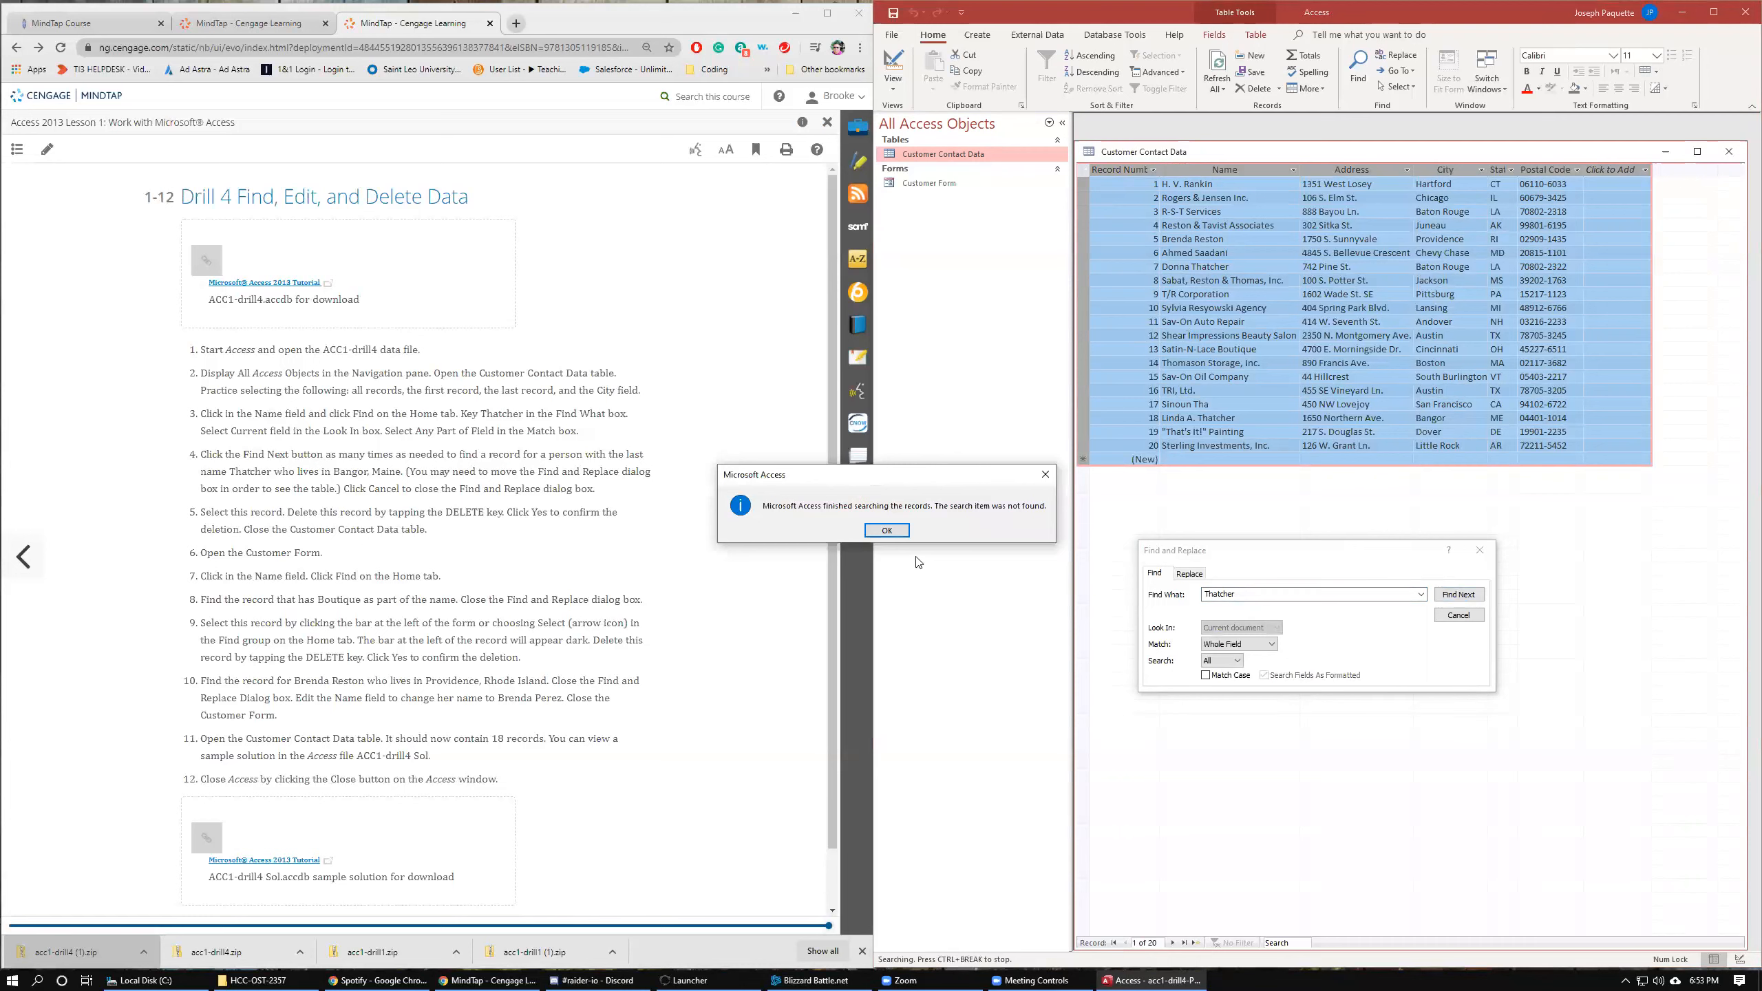
left_click(889, 533)
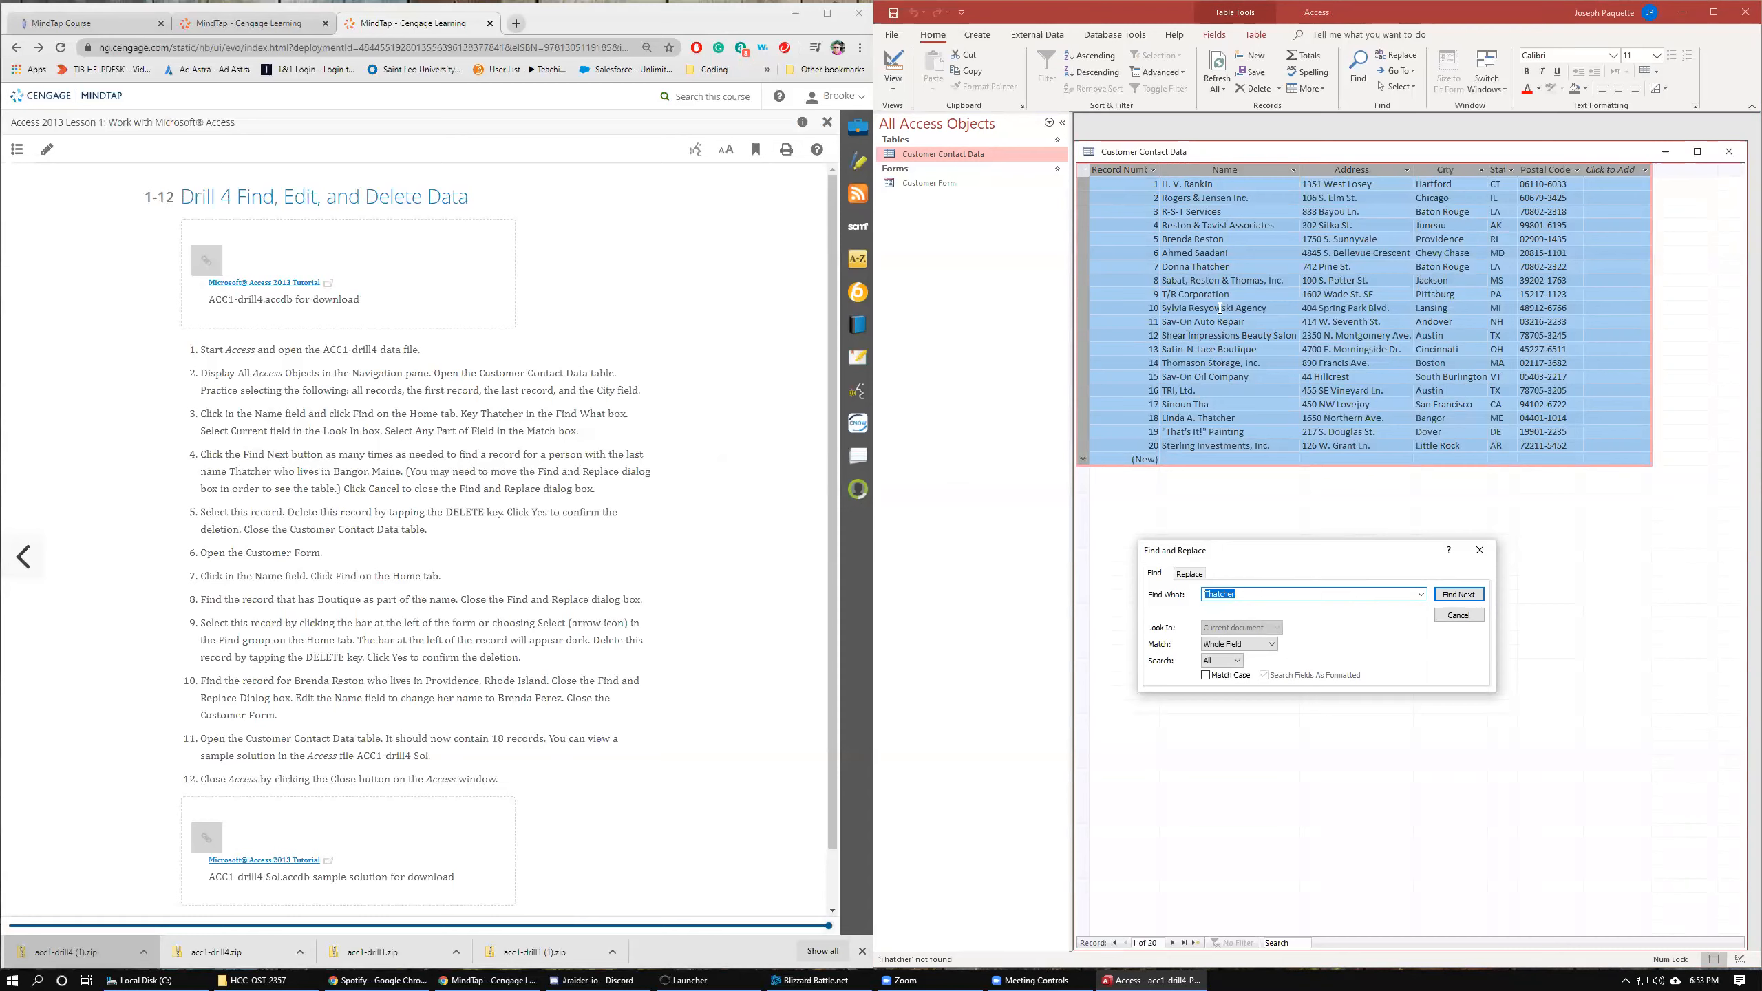
left_click(1200, 266)
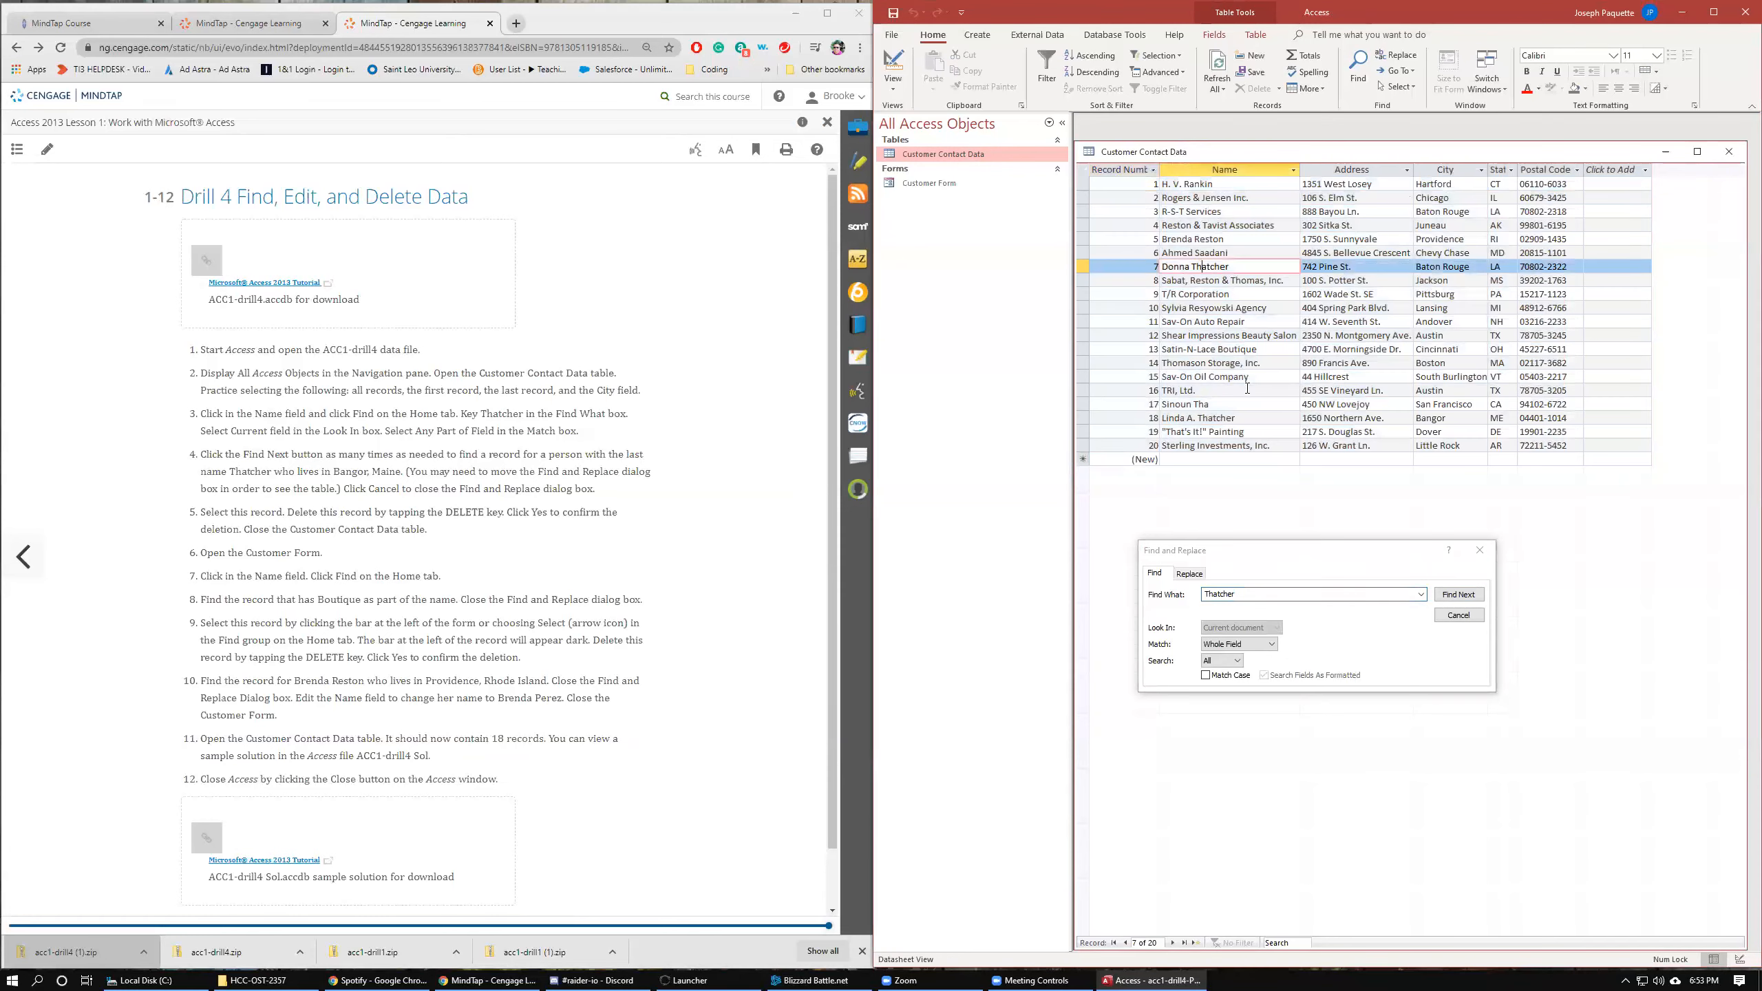
left_click(1481, 549)
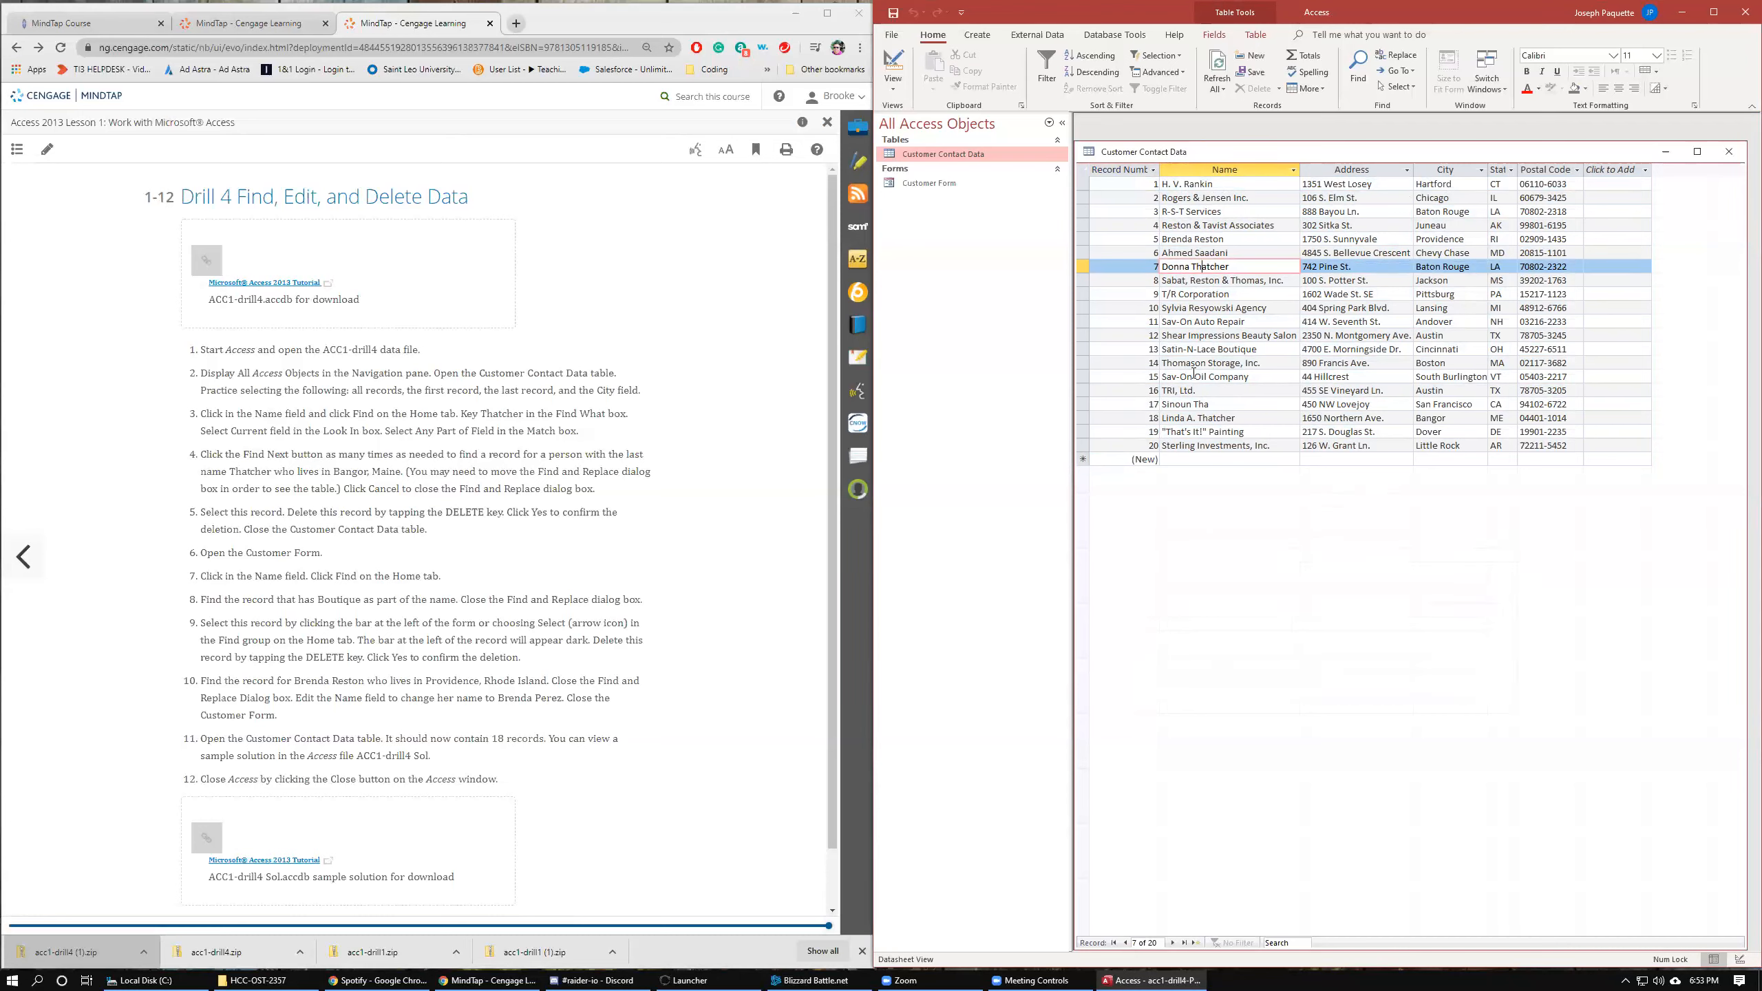
Reopen Find and Replace with all records selected and search the Address field for Hillcrest.
left_click(1083, 170)
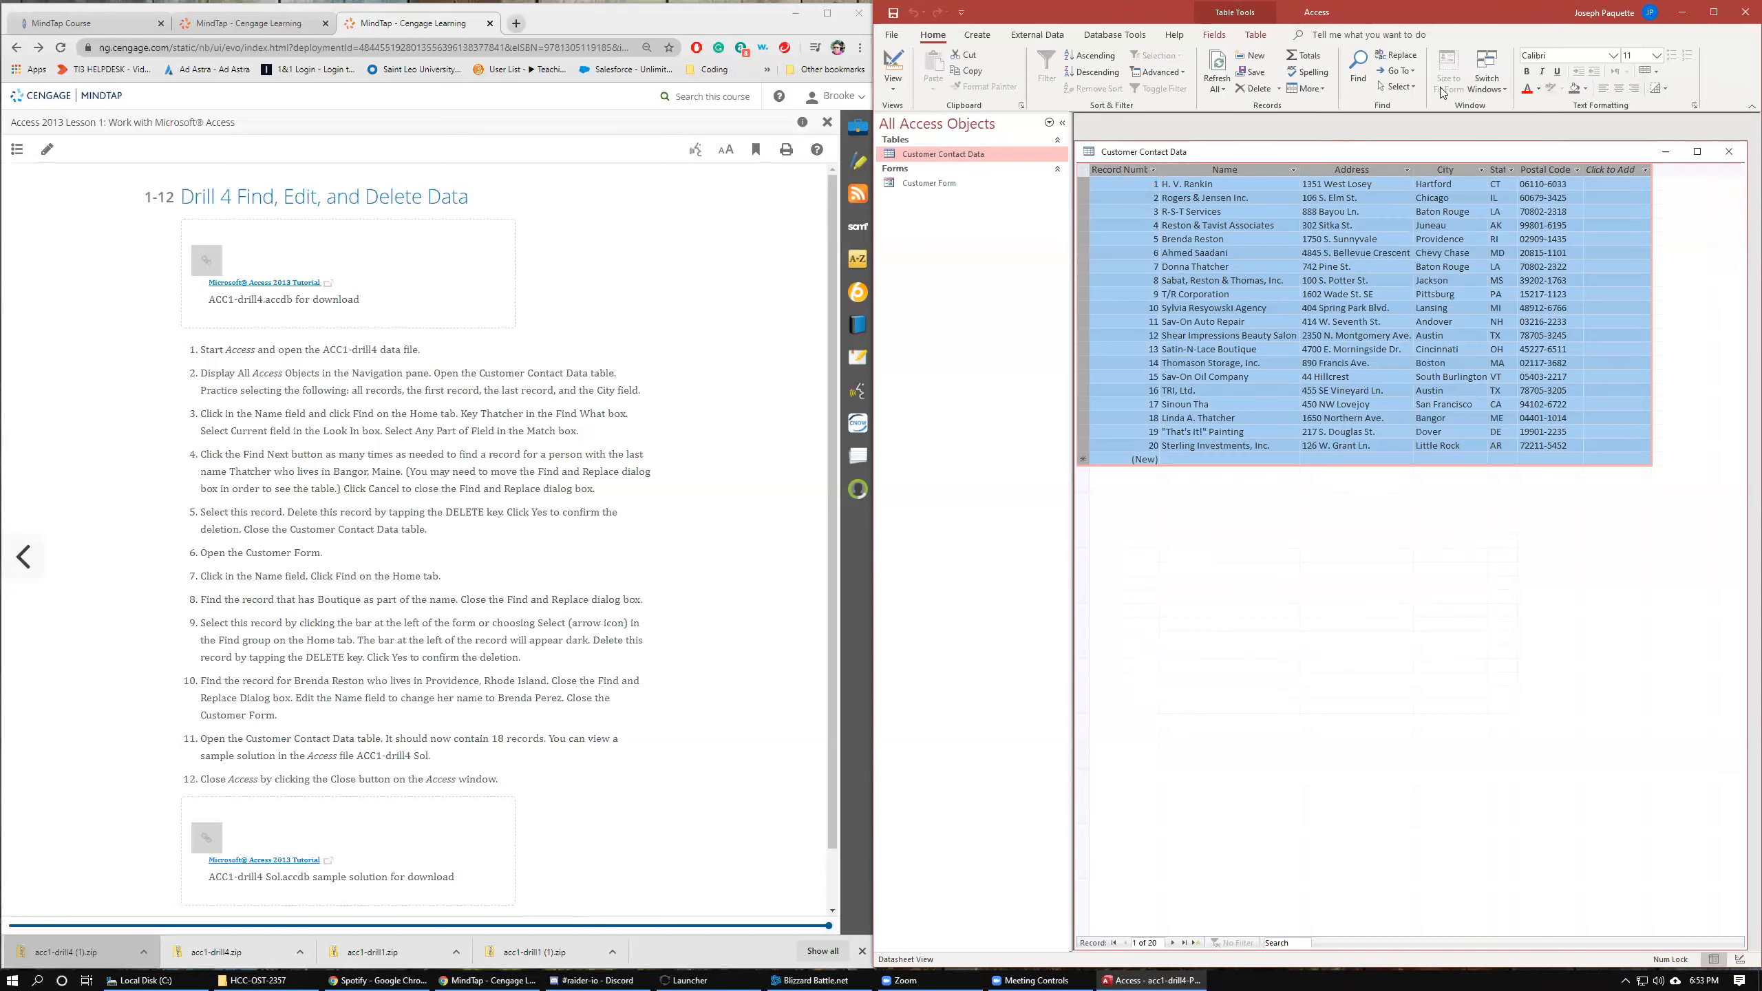
left_click(1357, 69)
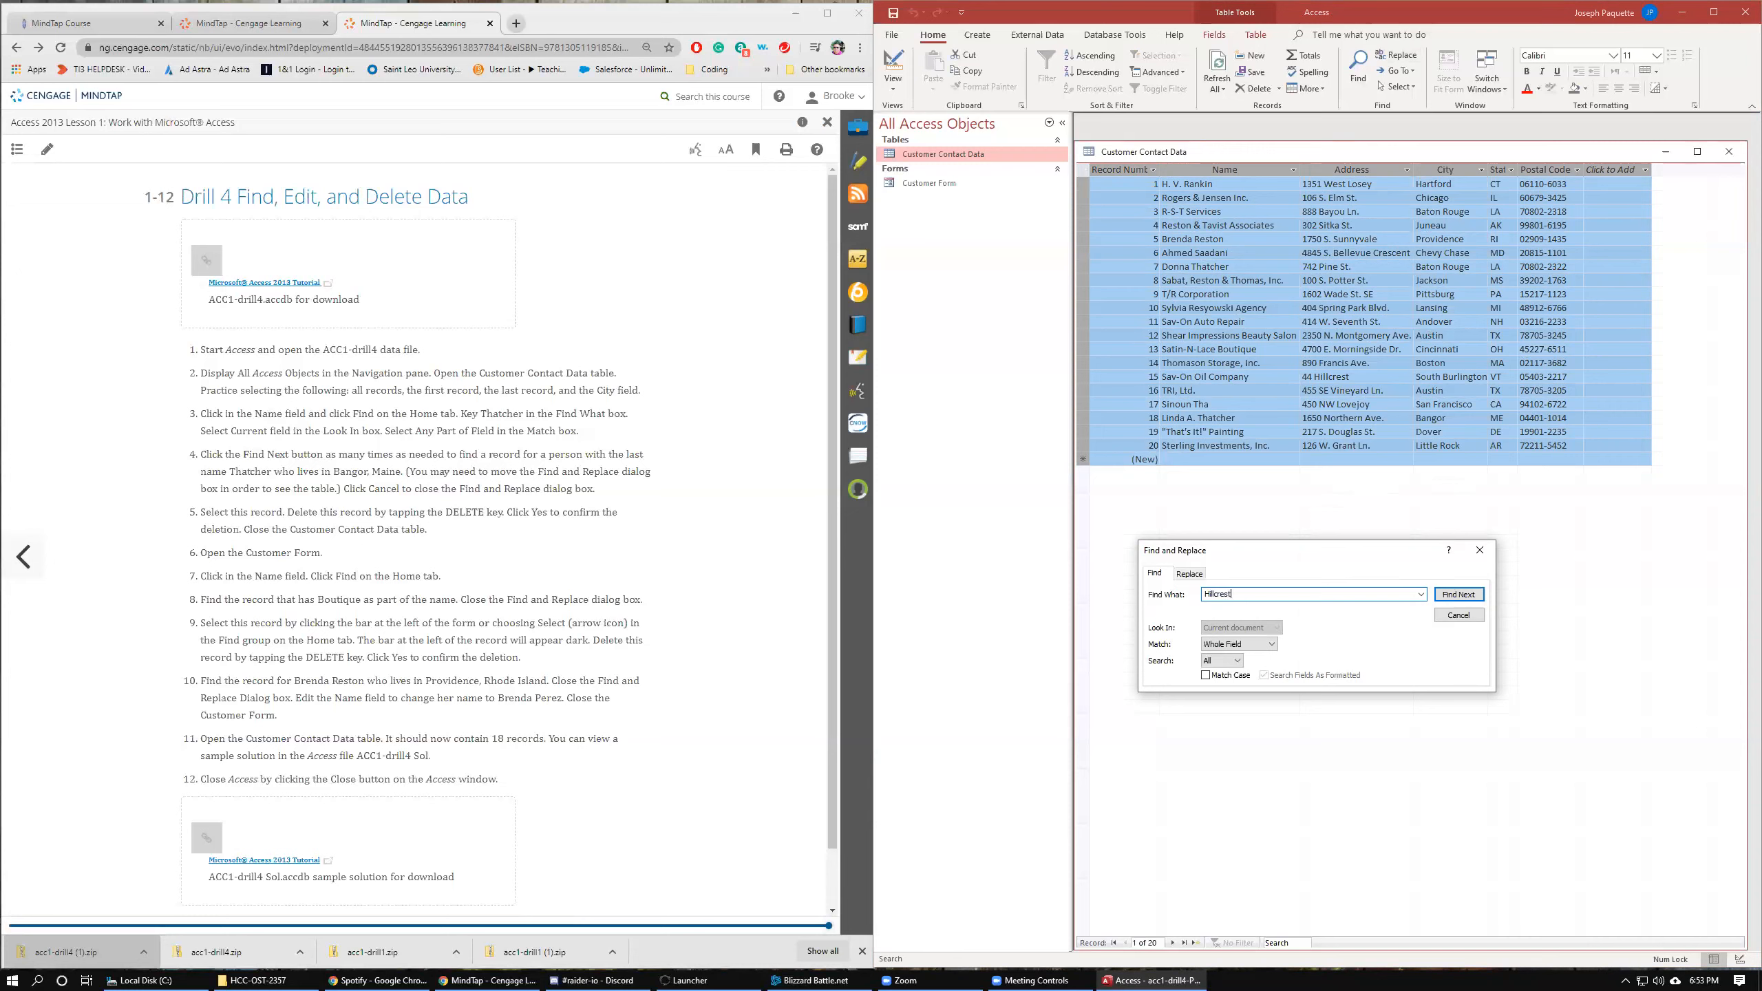
key("Return")
key("Return")
left_click(1352, 169)
left_click(1457, 594)
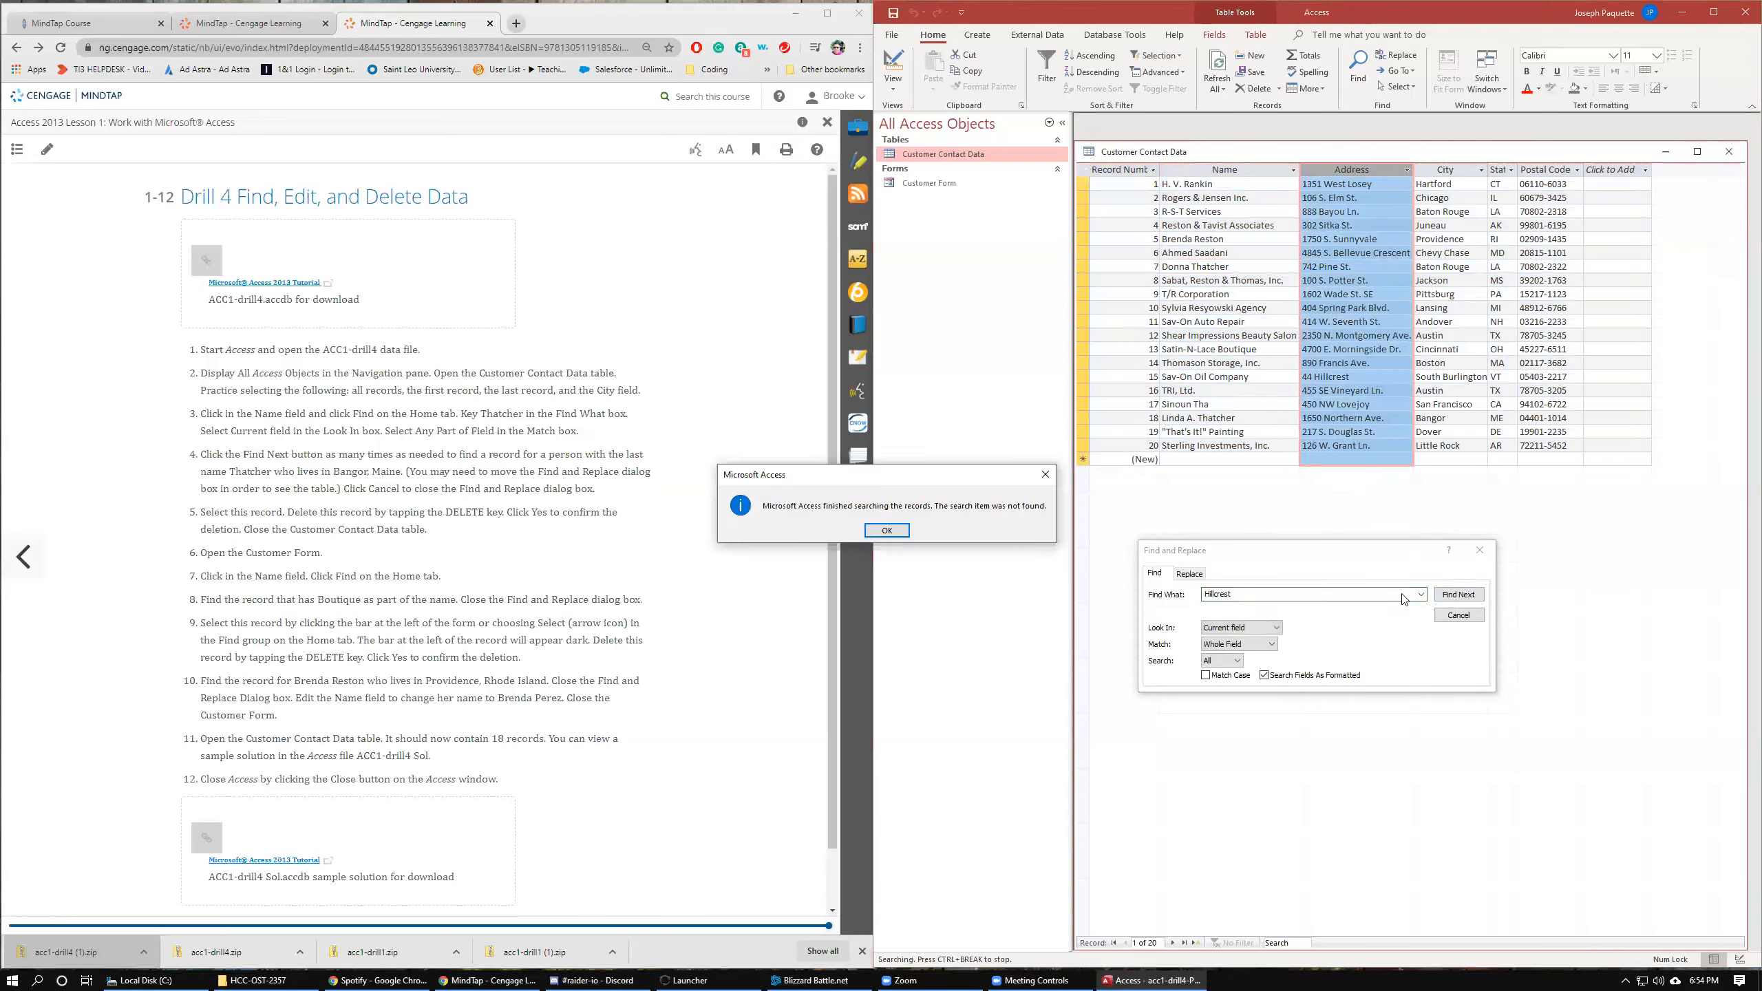
left_click(887, 530)
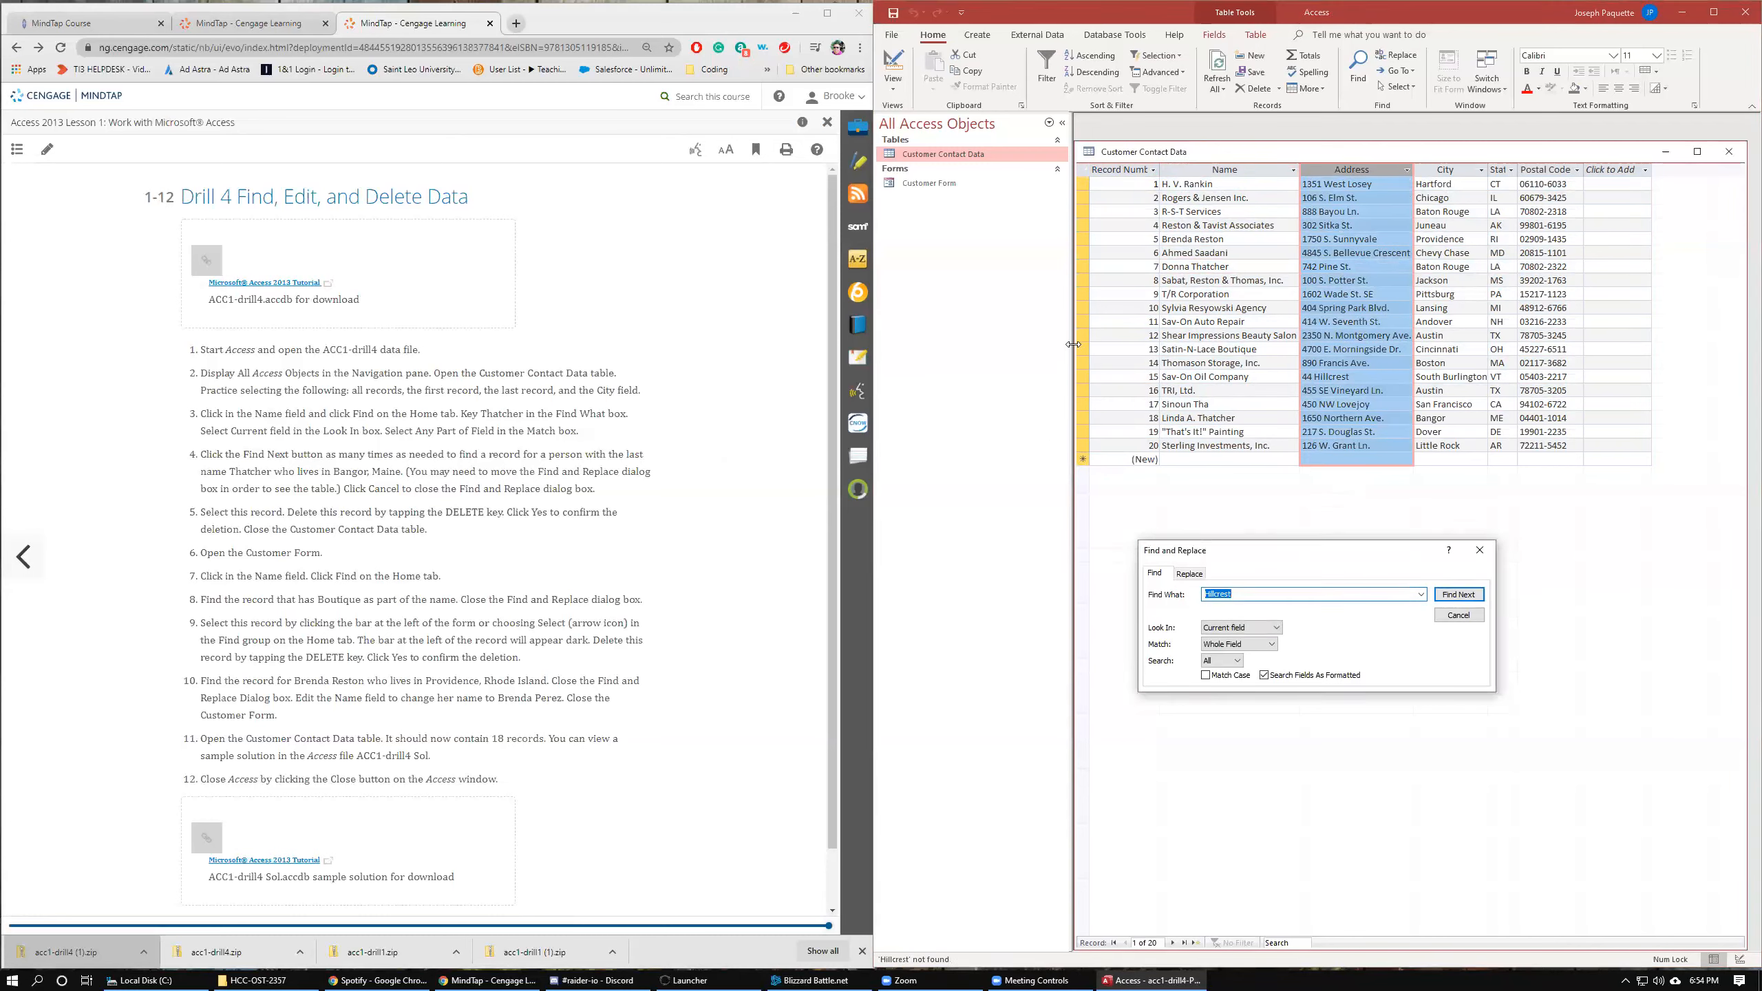
Select records 13 and 15 and search again for Hillcrest.
left_click(1082, 349)
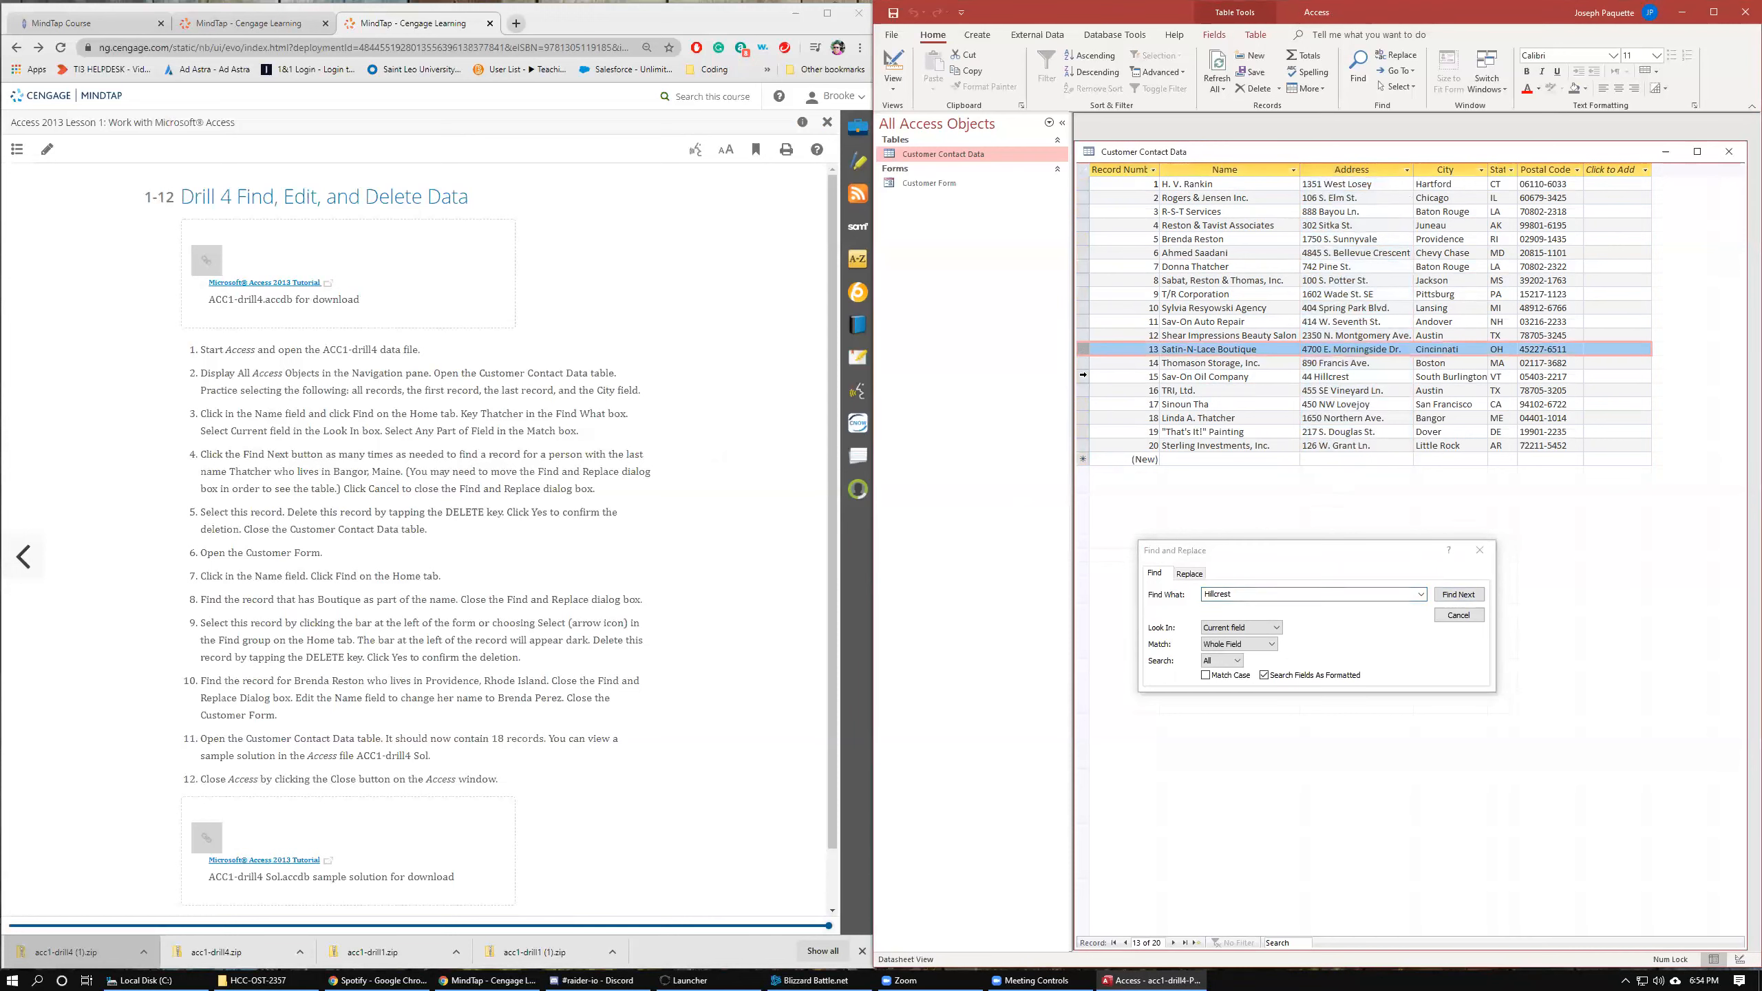
left_click(1083, 376)
left_click(1461, 592)
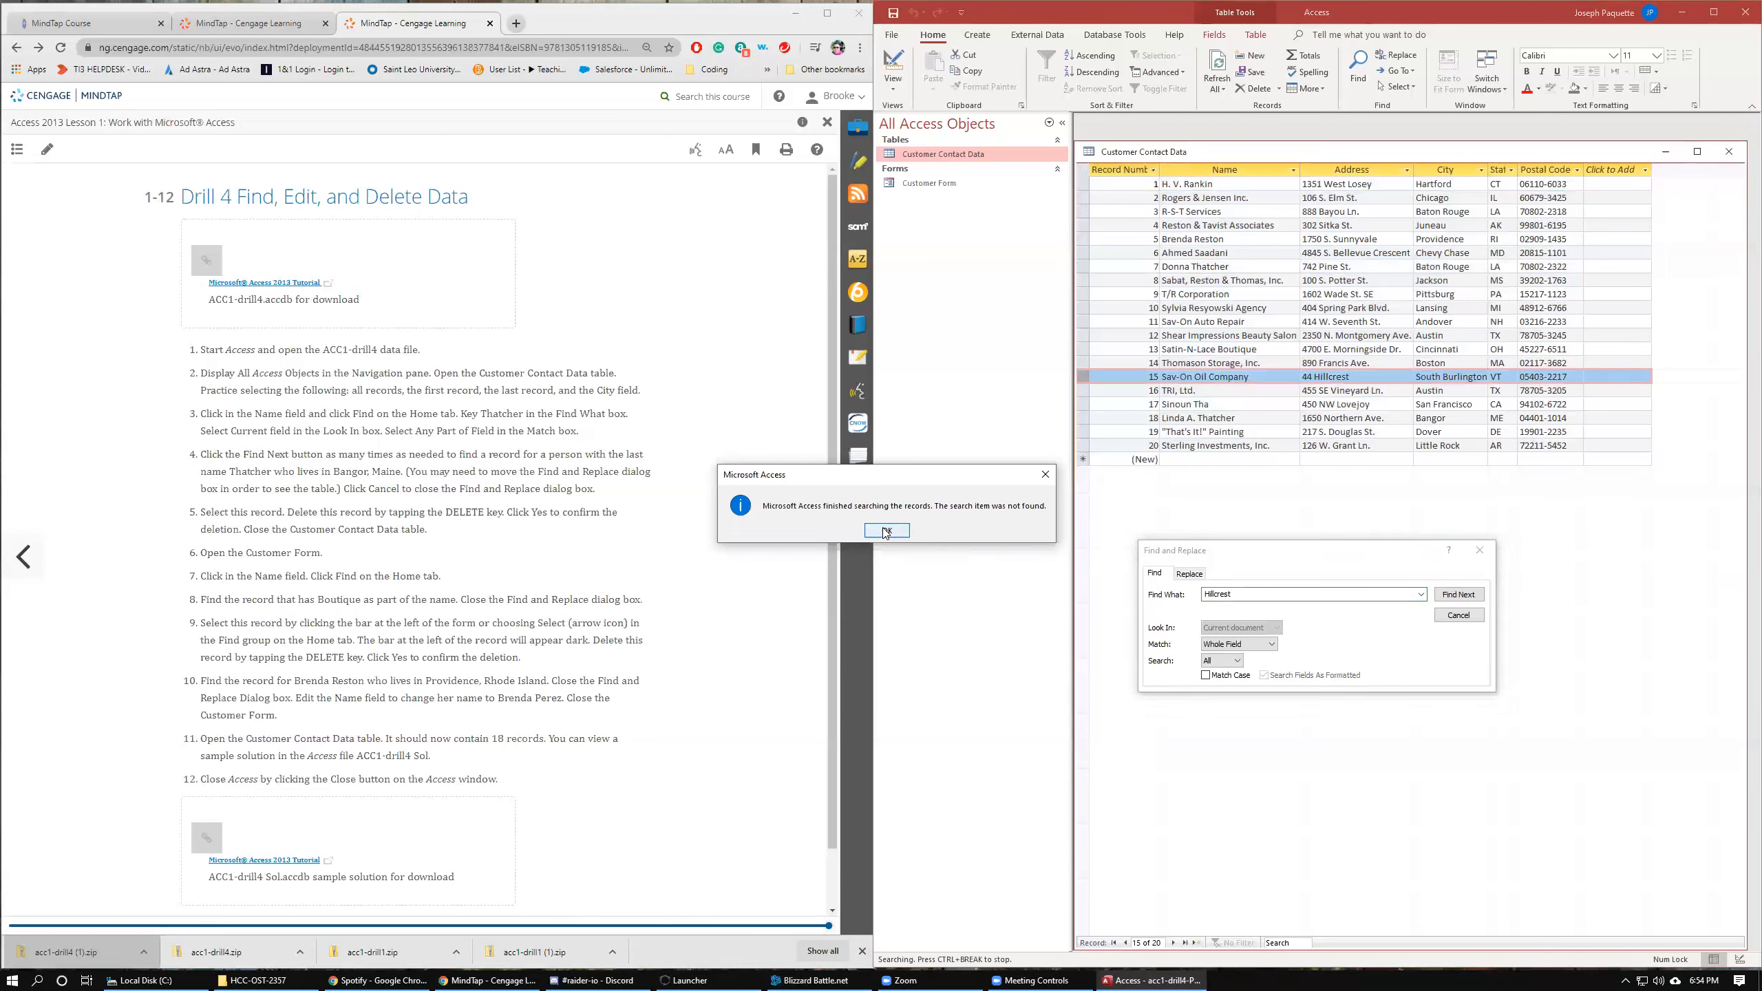
left_click(886, 529)
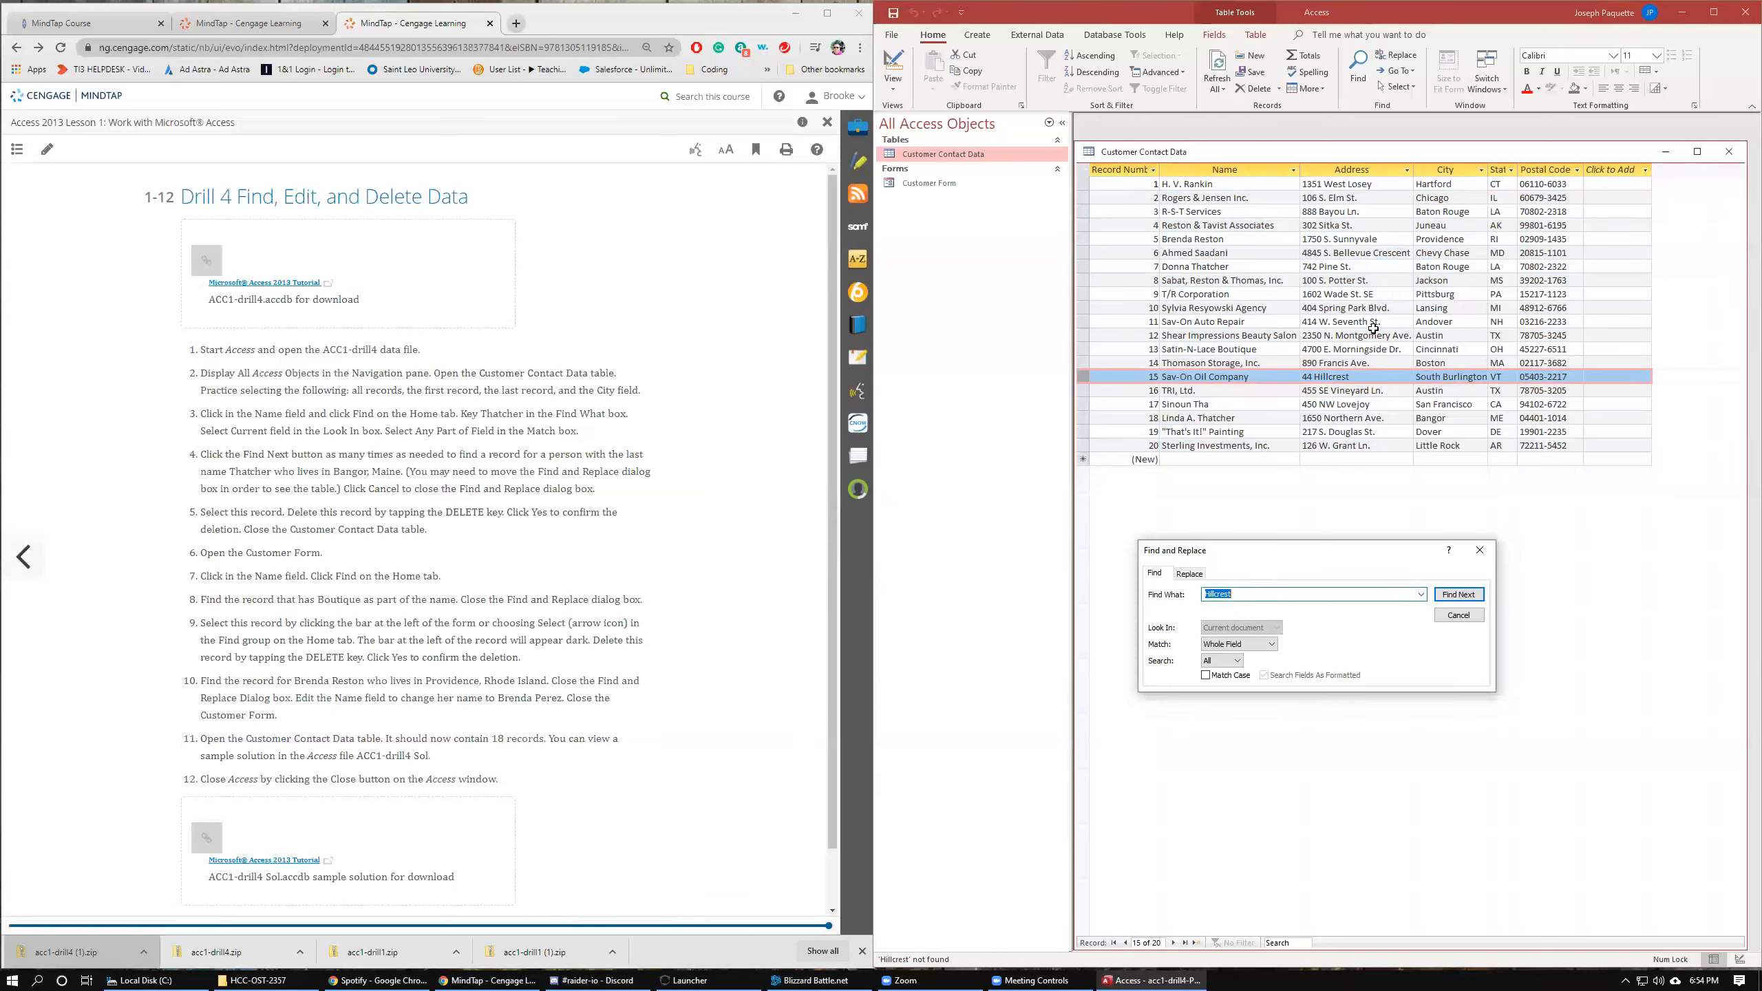
Select the State field and search it for VT.
left_click(1499, 171)
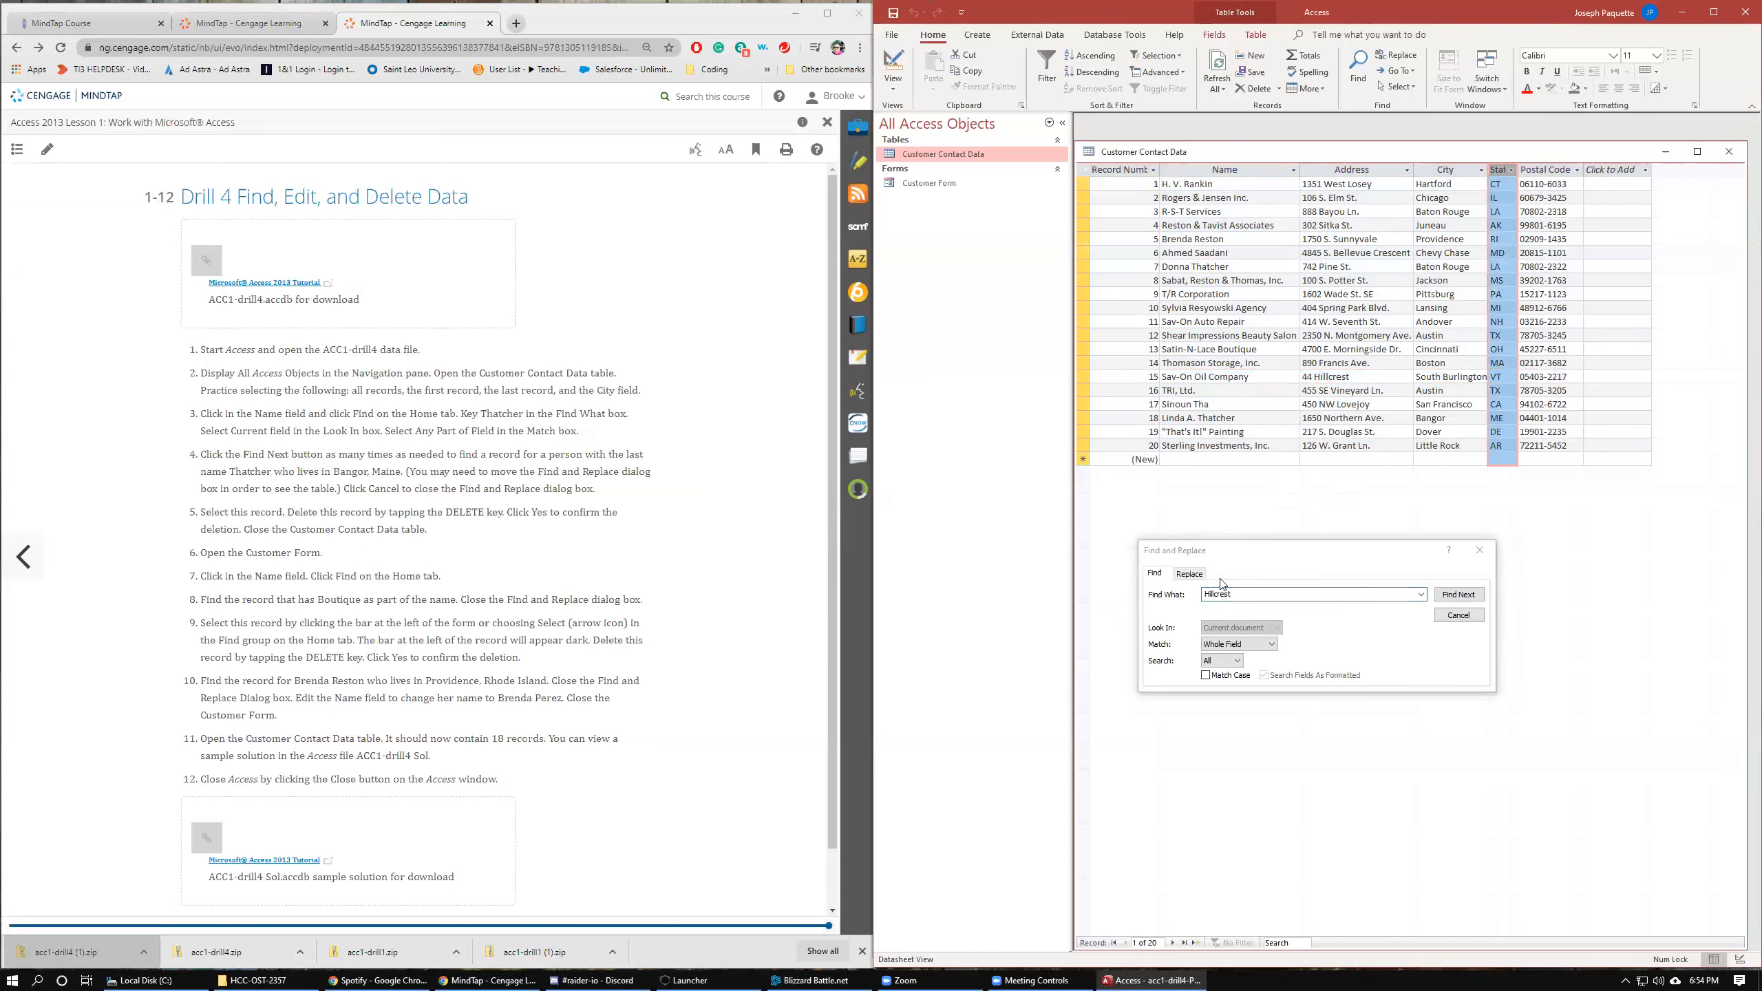
left_click(1181, 598)
type("VT")
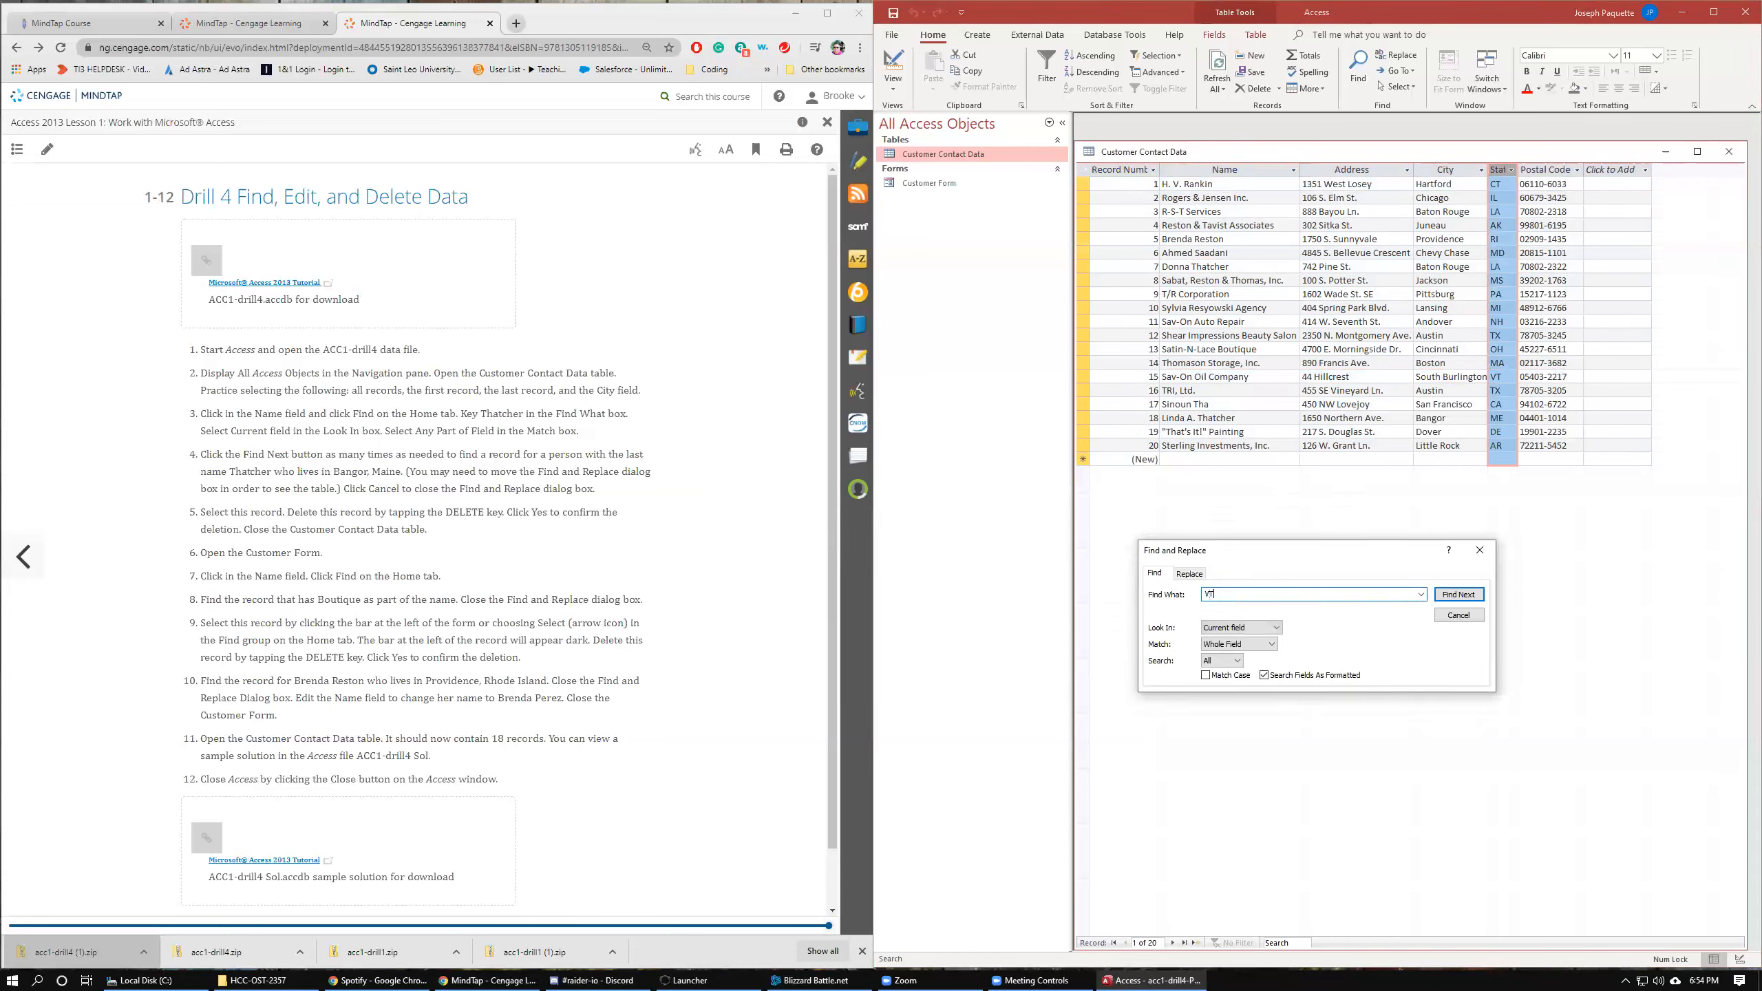
key("Return")
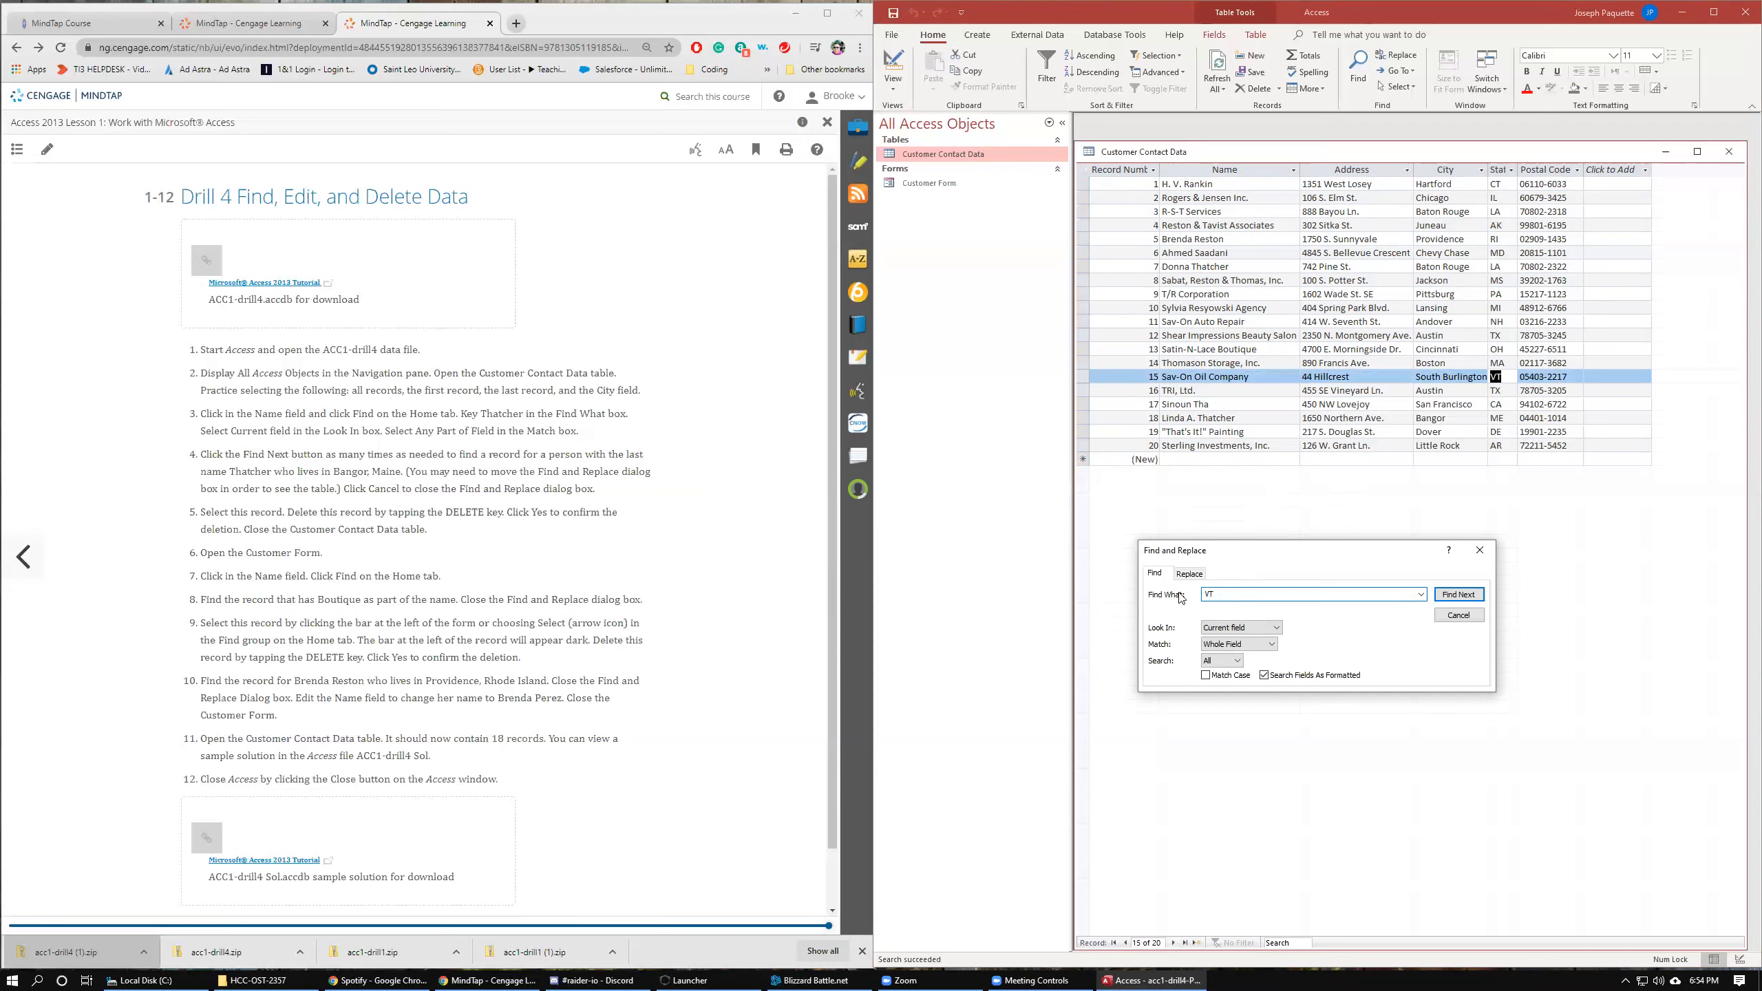
Search for Andover, first in the State field and then across all records.
left_click_drag(1218, 591, 1115, 515)
type("Andover")
key("Return")
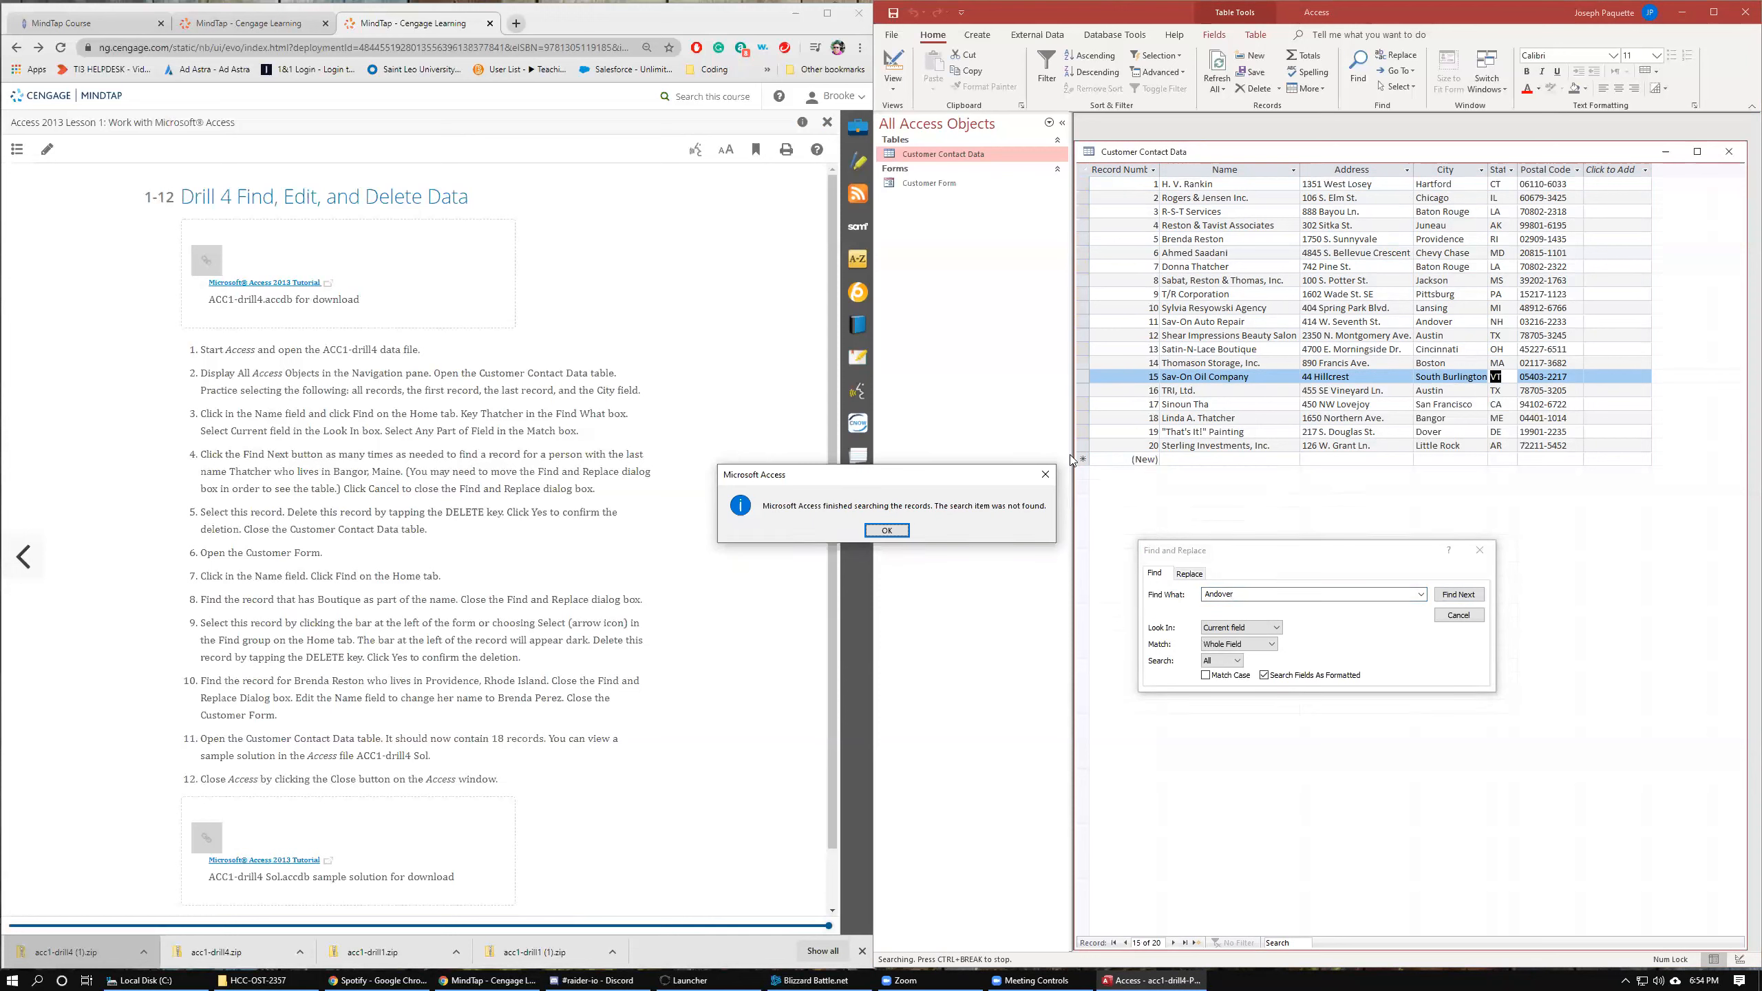
left_click(888, 531)
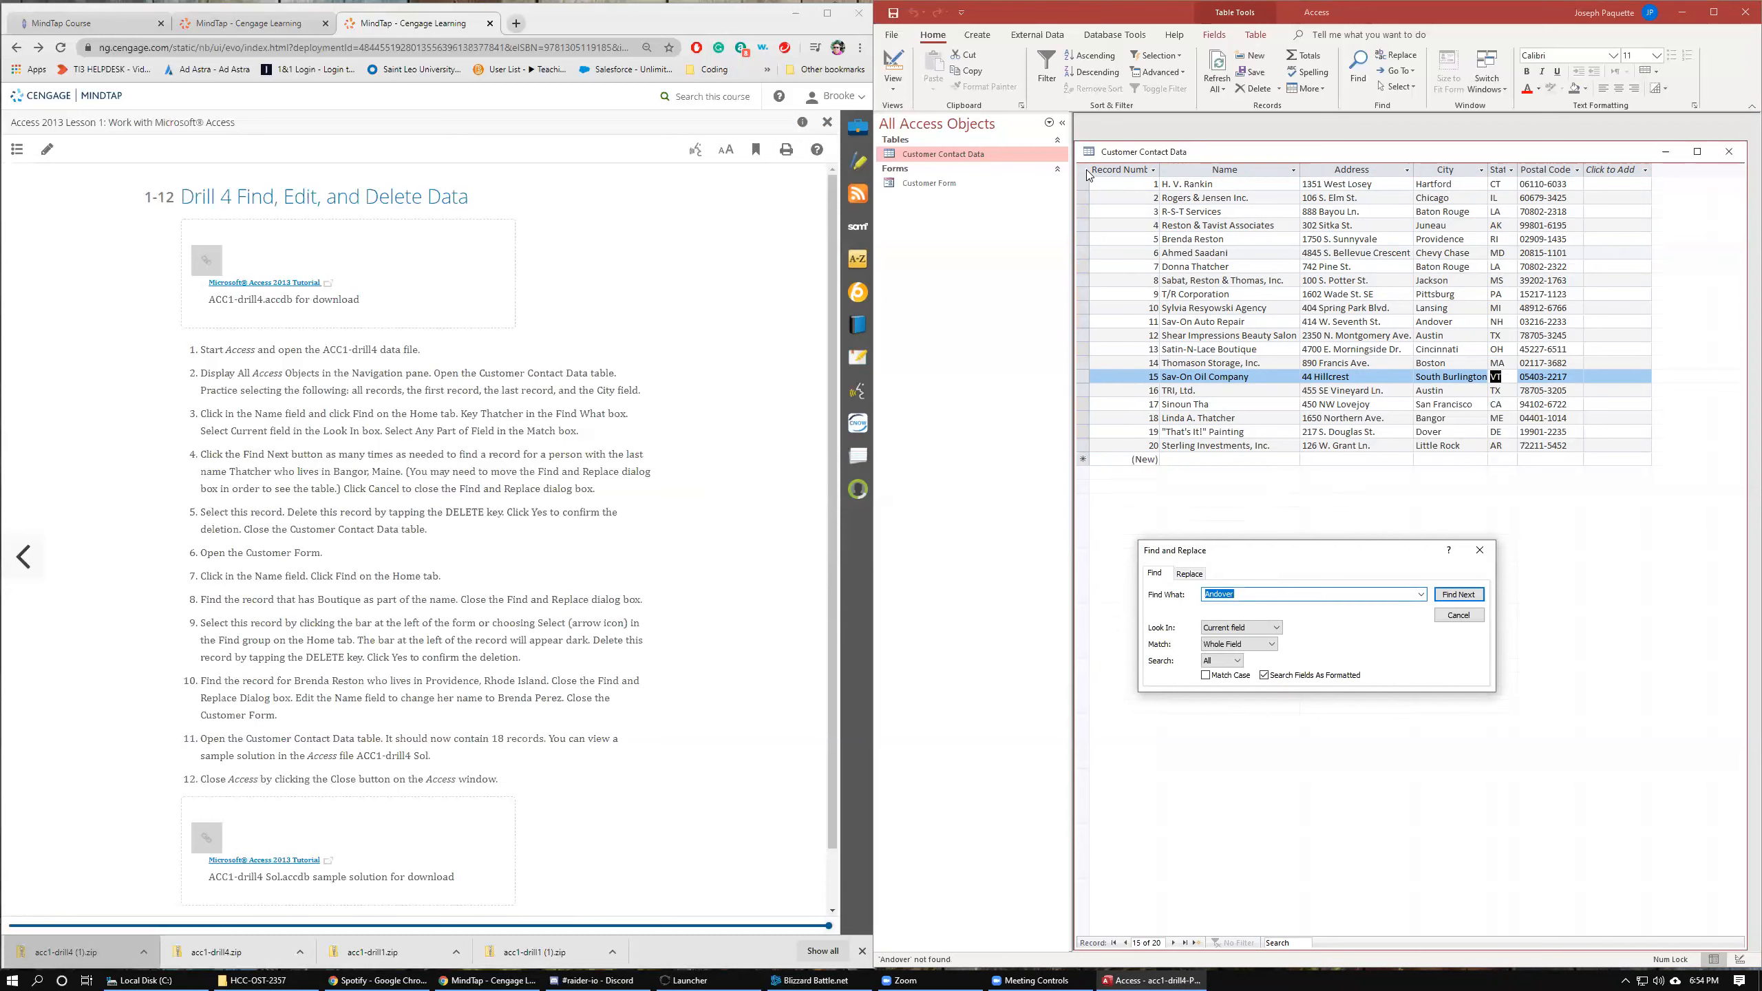
left_click(1086, 171)
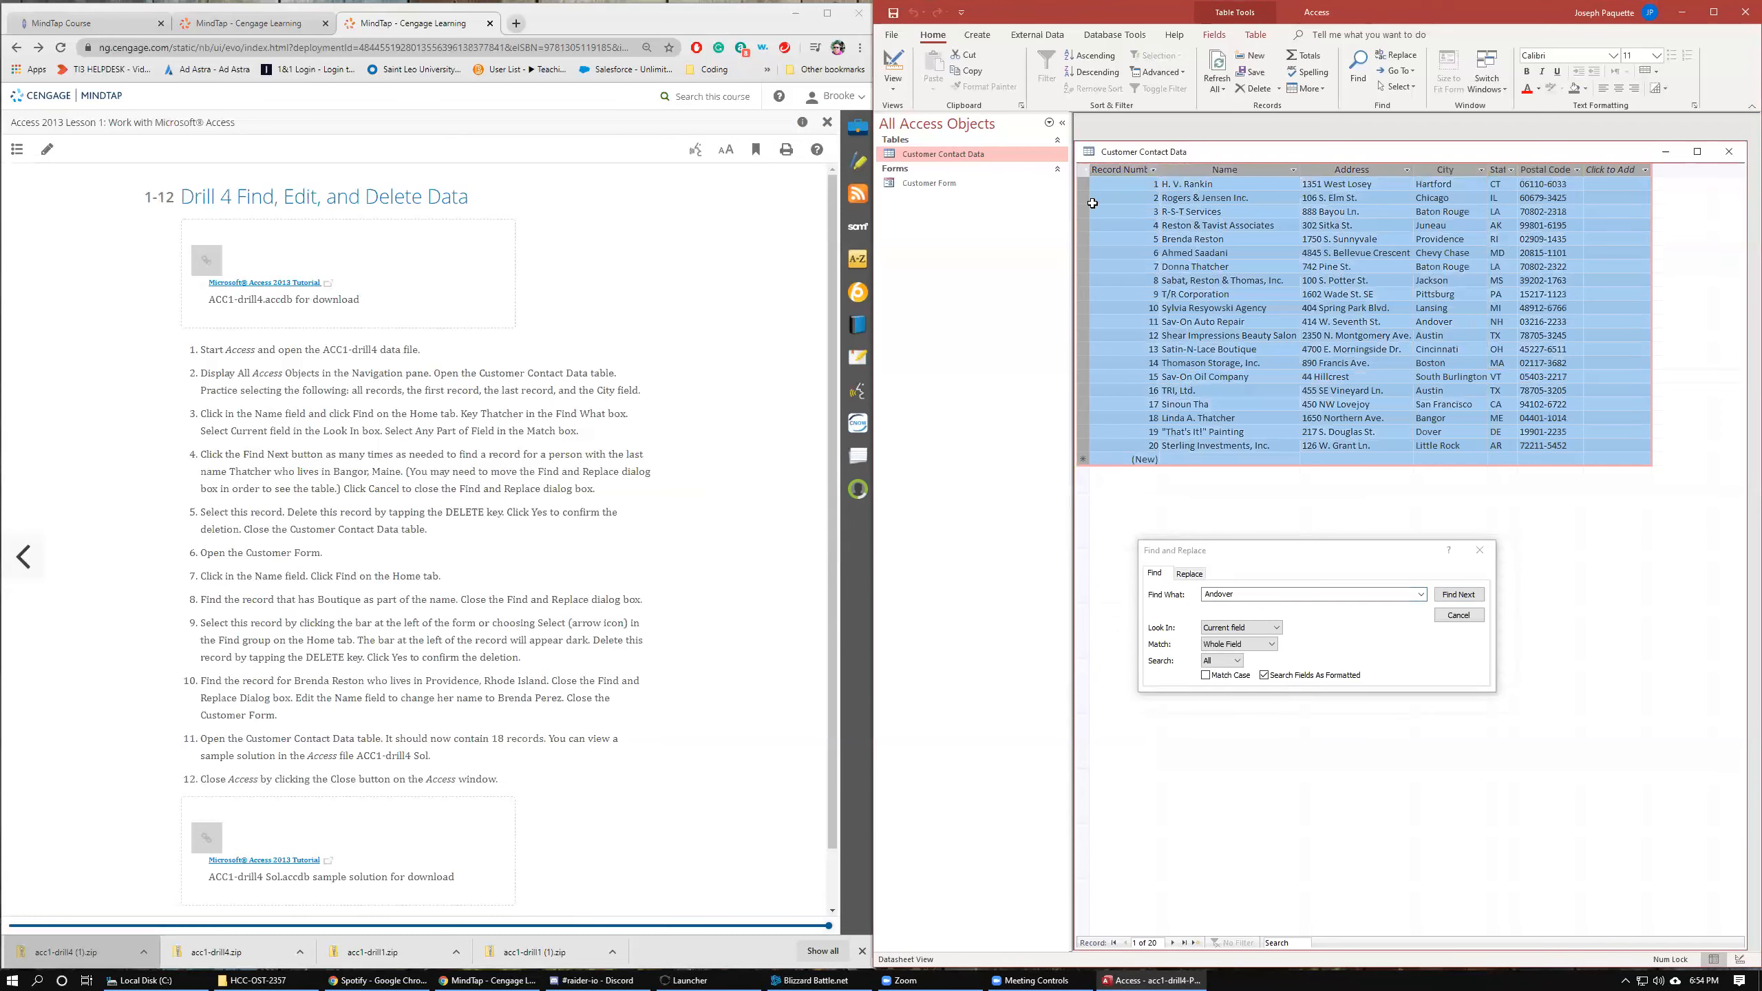
left_click(1459, 595)
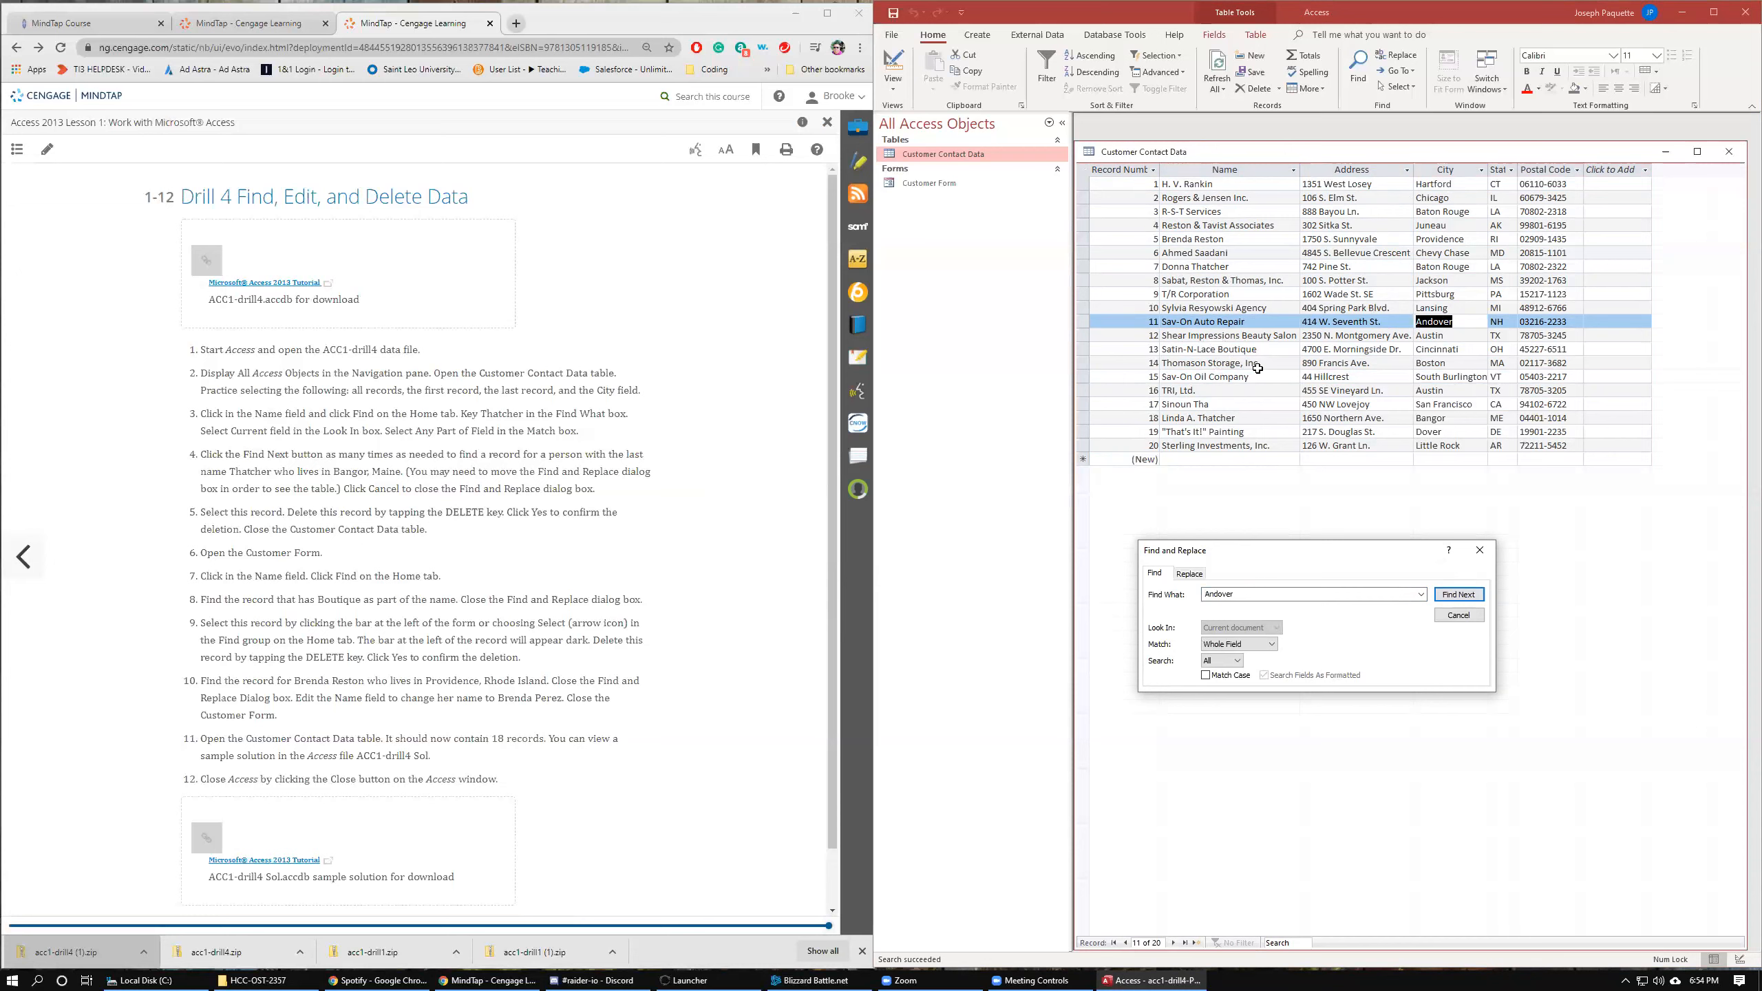
left_click_drag(1250, 269, 1155, 269)
key("ctrl+c")
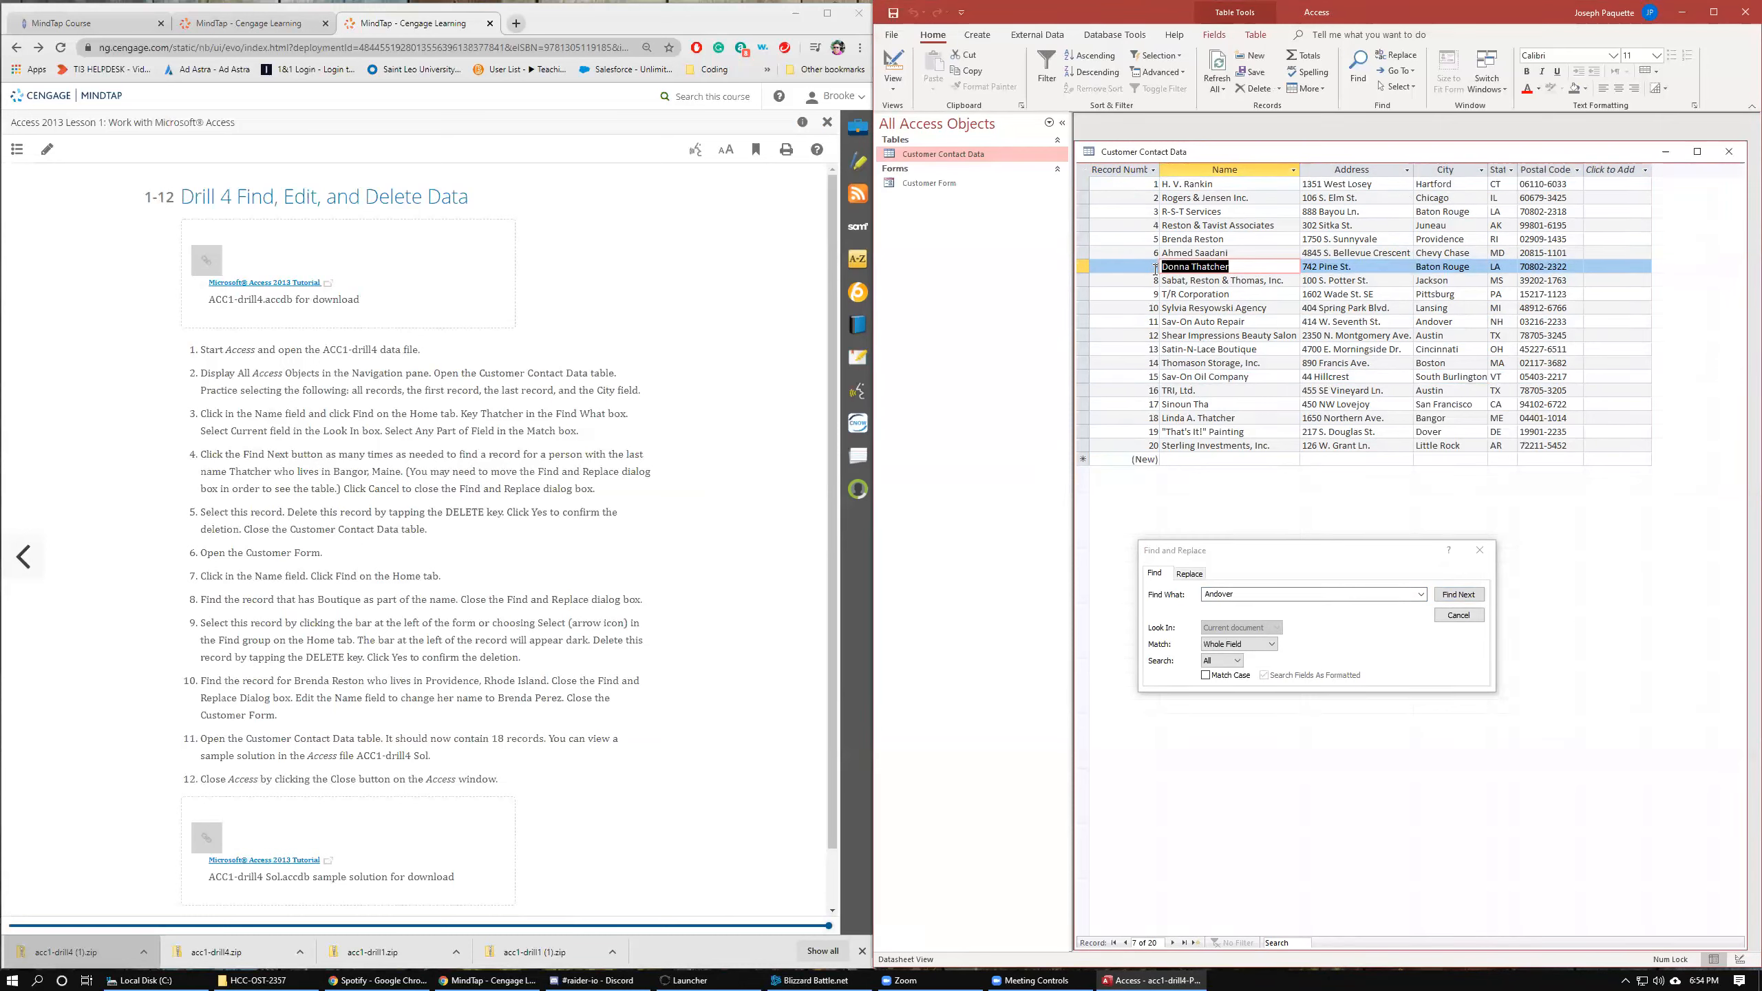
left_click(1183, 596)
key("ctrl+v")
left_click(1085, 176)
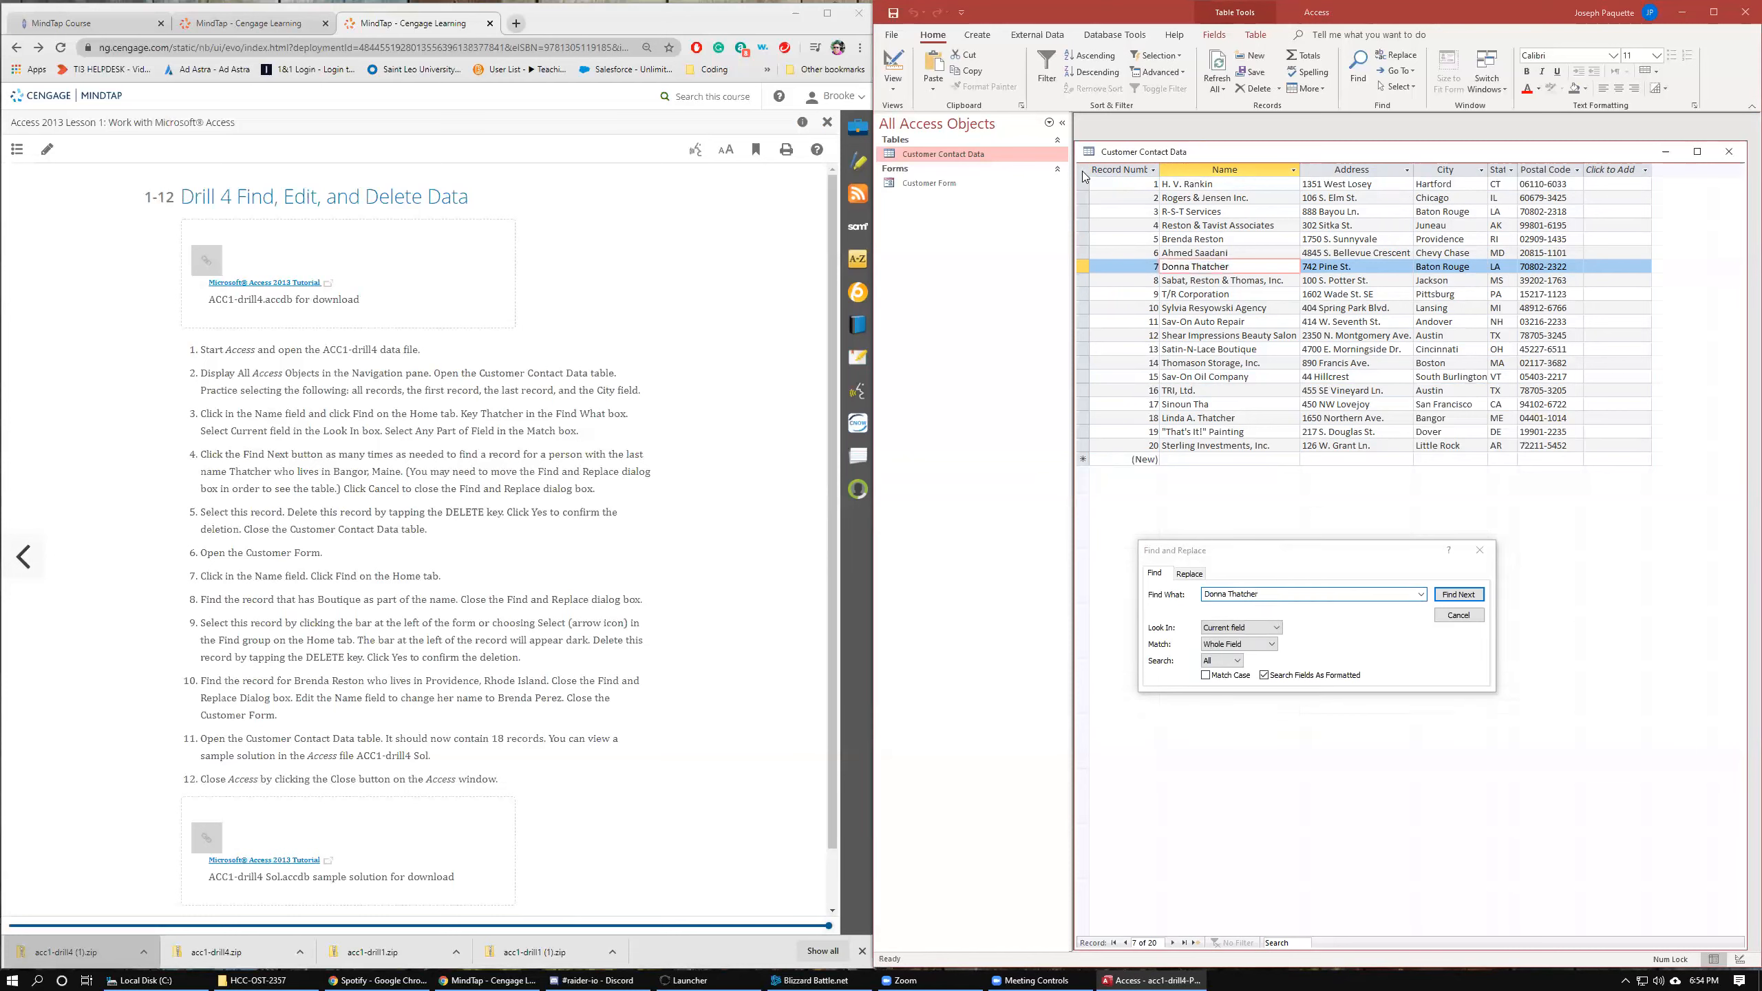
left_click(1457, 596)
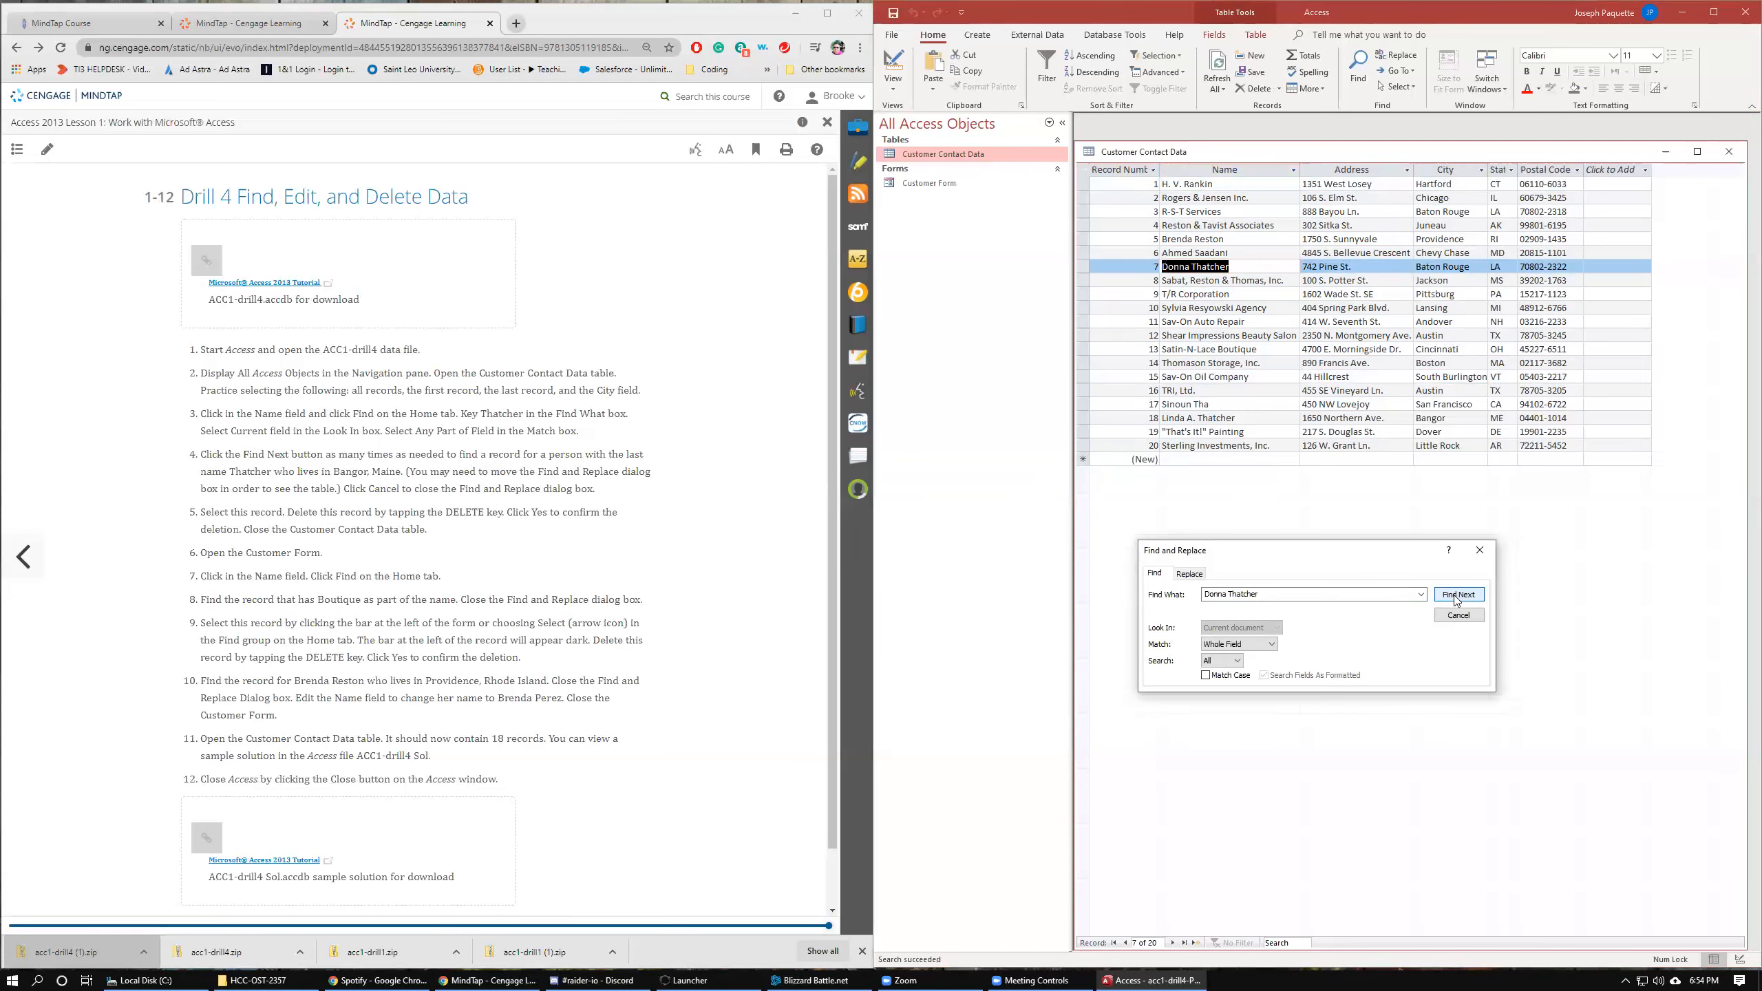
Search all records for Donna, and then for Pine.
left_click(1230, 590)
left_click(1231, 592)
double_click(1241, 592)
key("BackSpace")
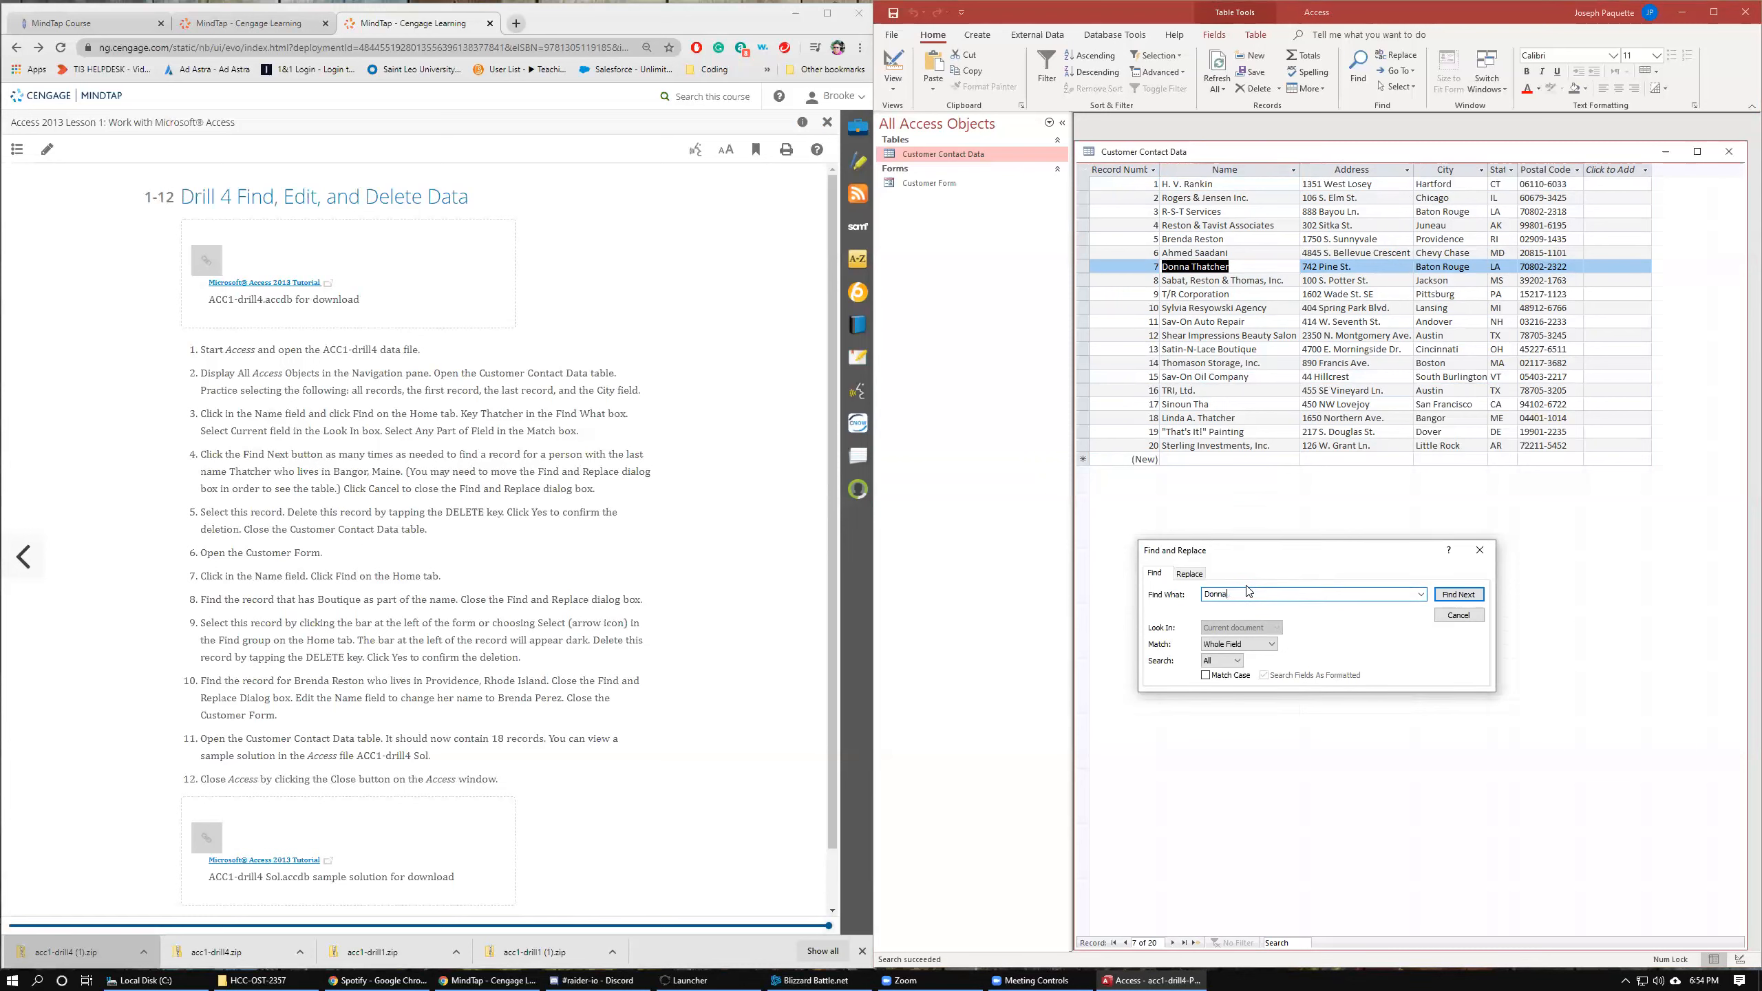
left_click(1083, 170)
left_click(1449, 598)
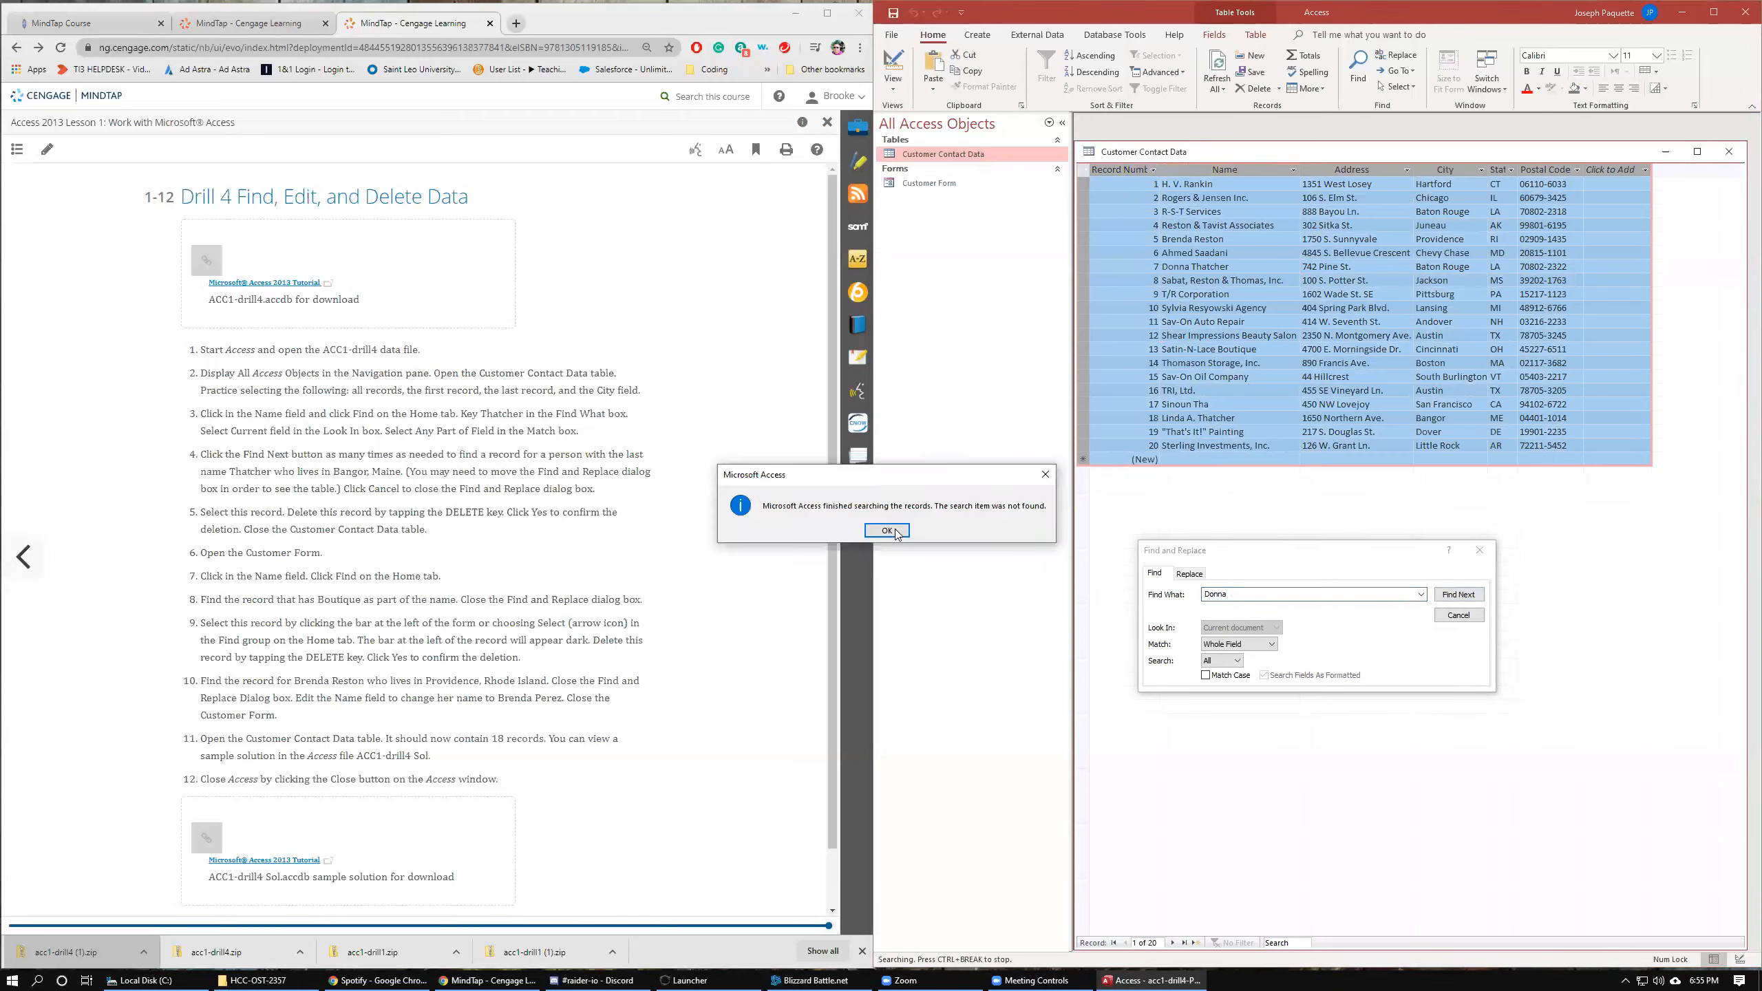
key("Return")
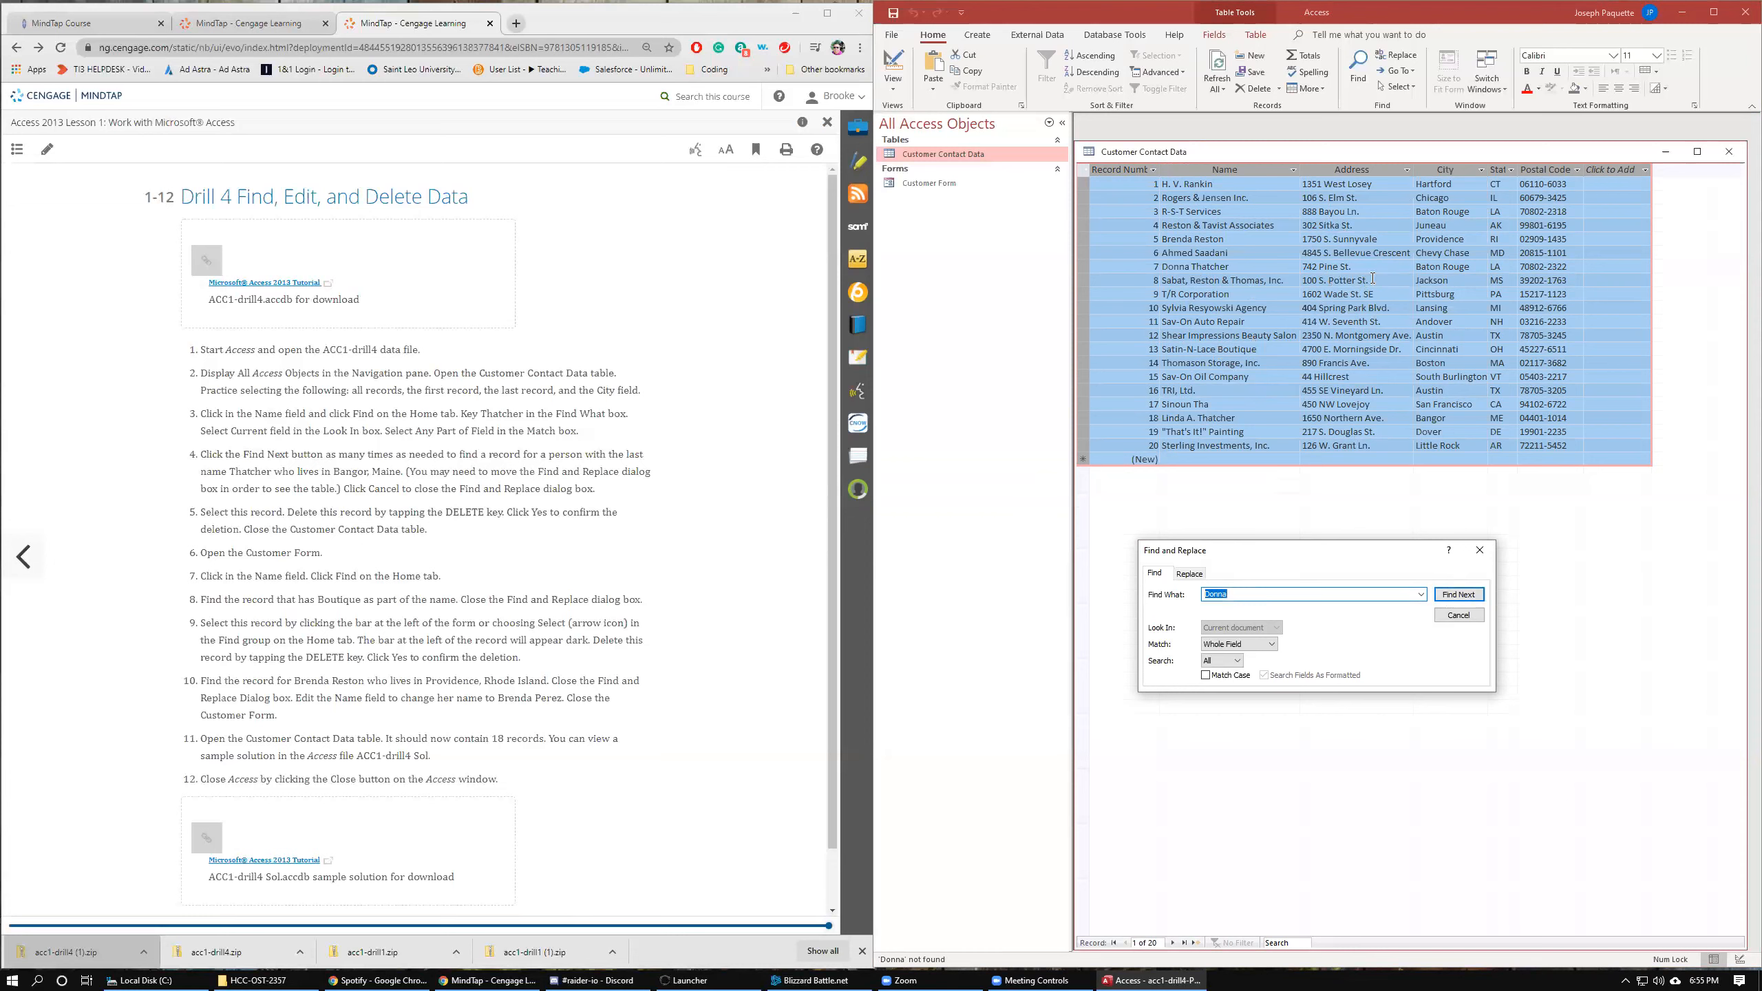
type("Pine")
left_click(1437, 601)
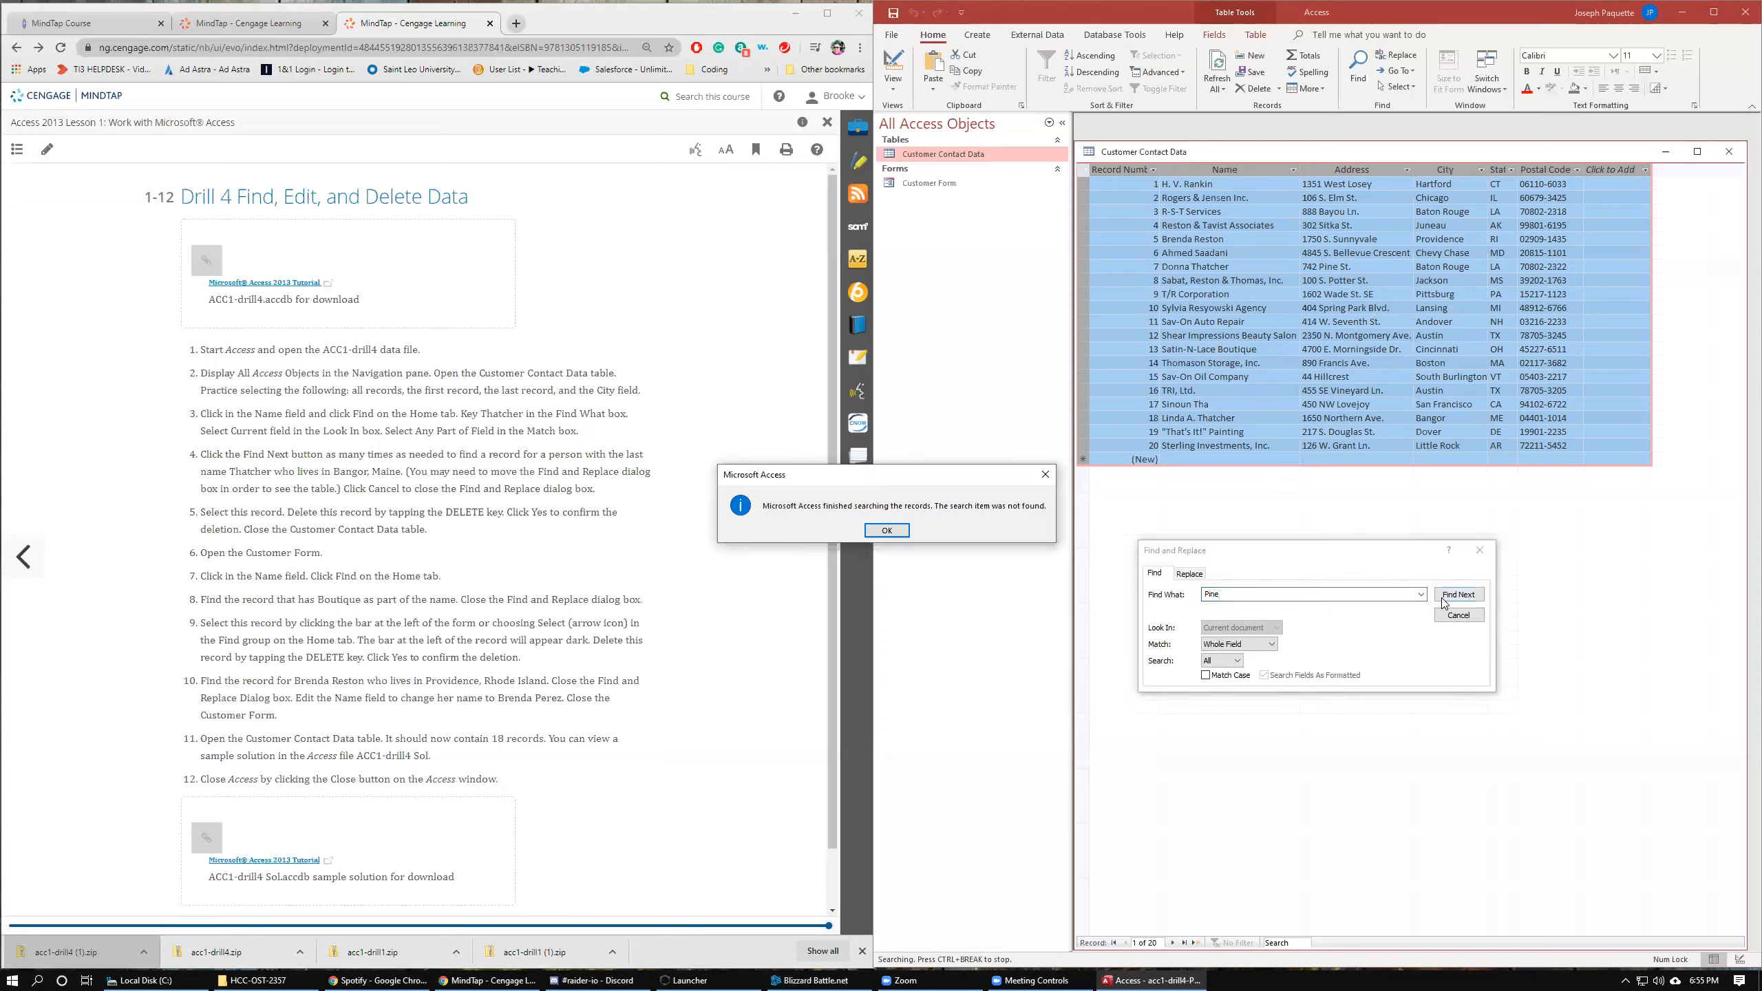
Dismiss the not-found message, search for ME to locate the Bangor, Maine Thatcher record, and close the Find and Replace dialog.
left_click(886, 530)
type("ME")
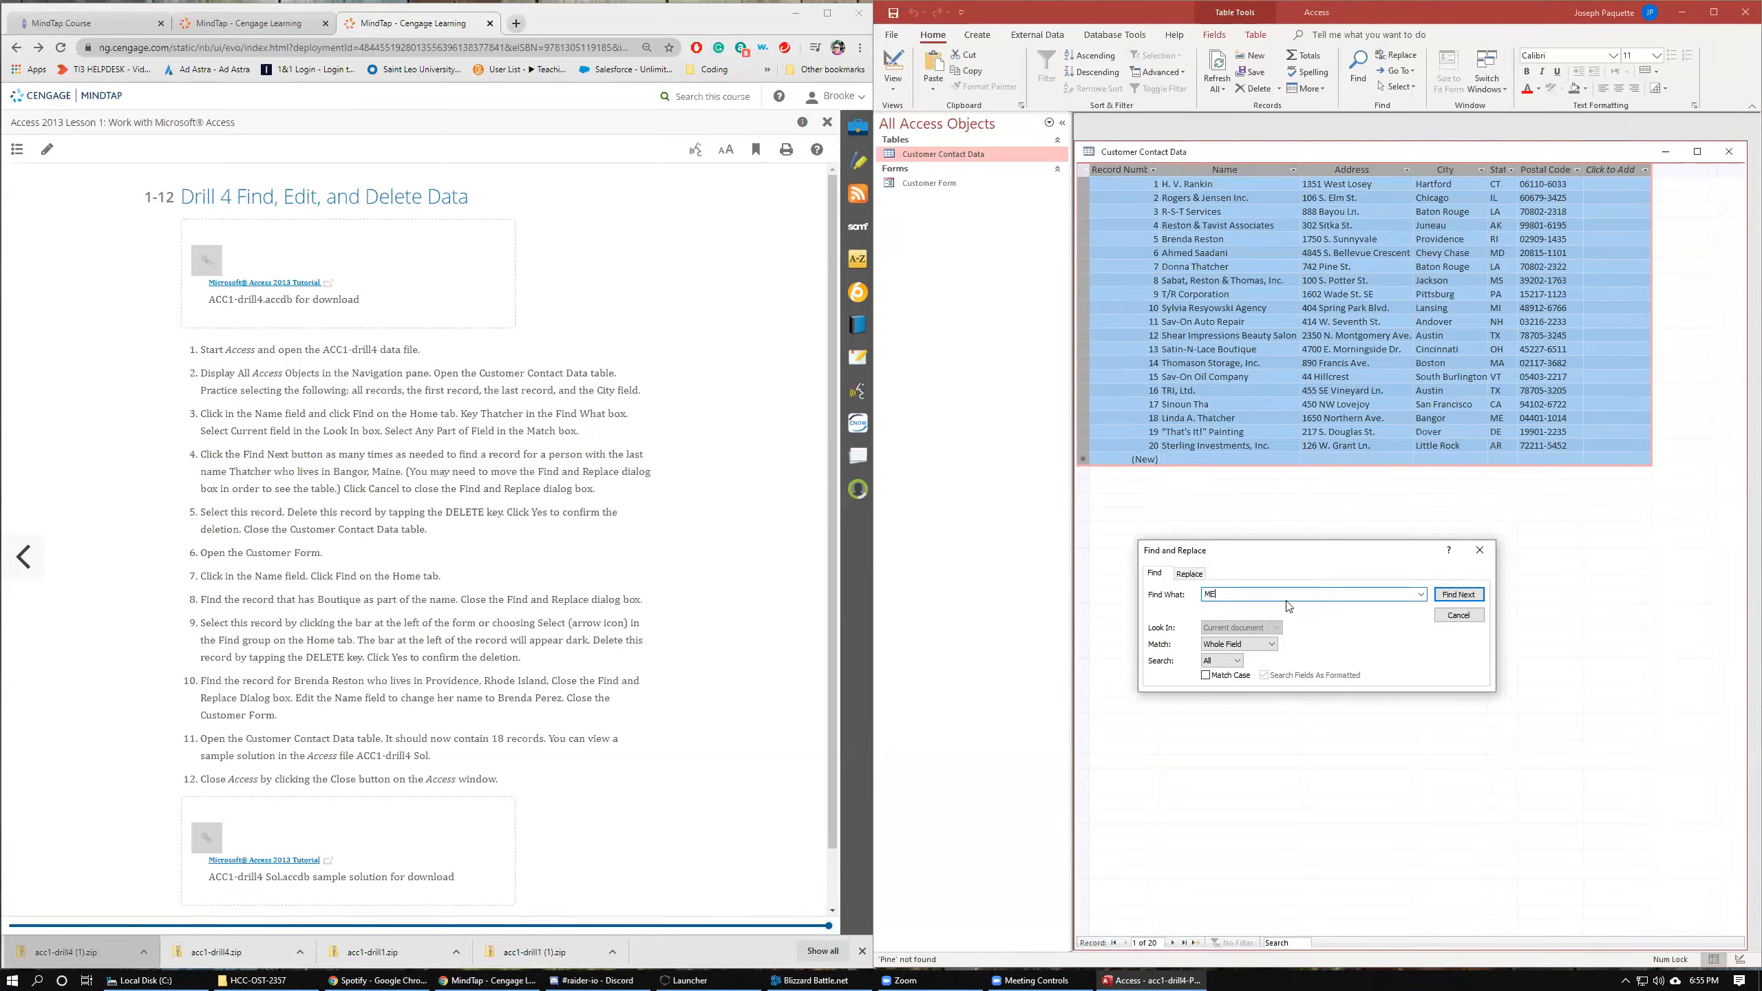
left_click(1458, 594)
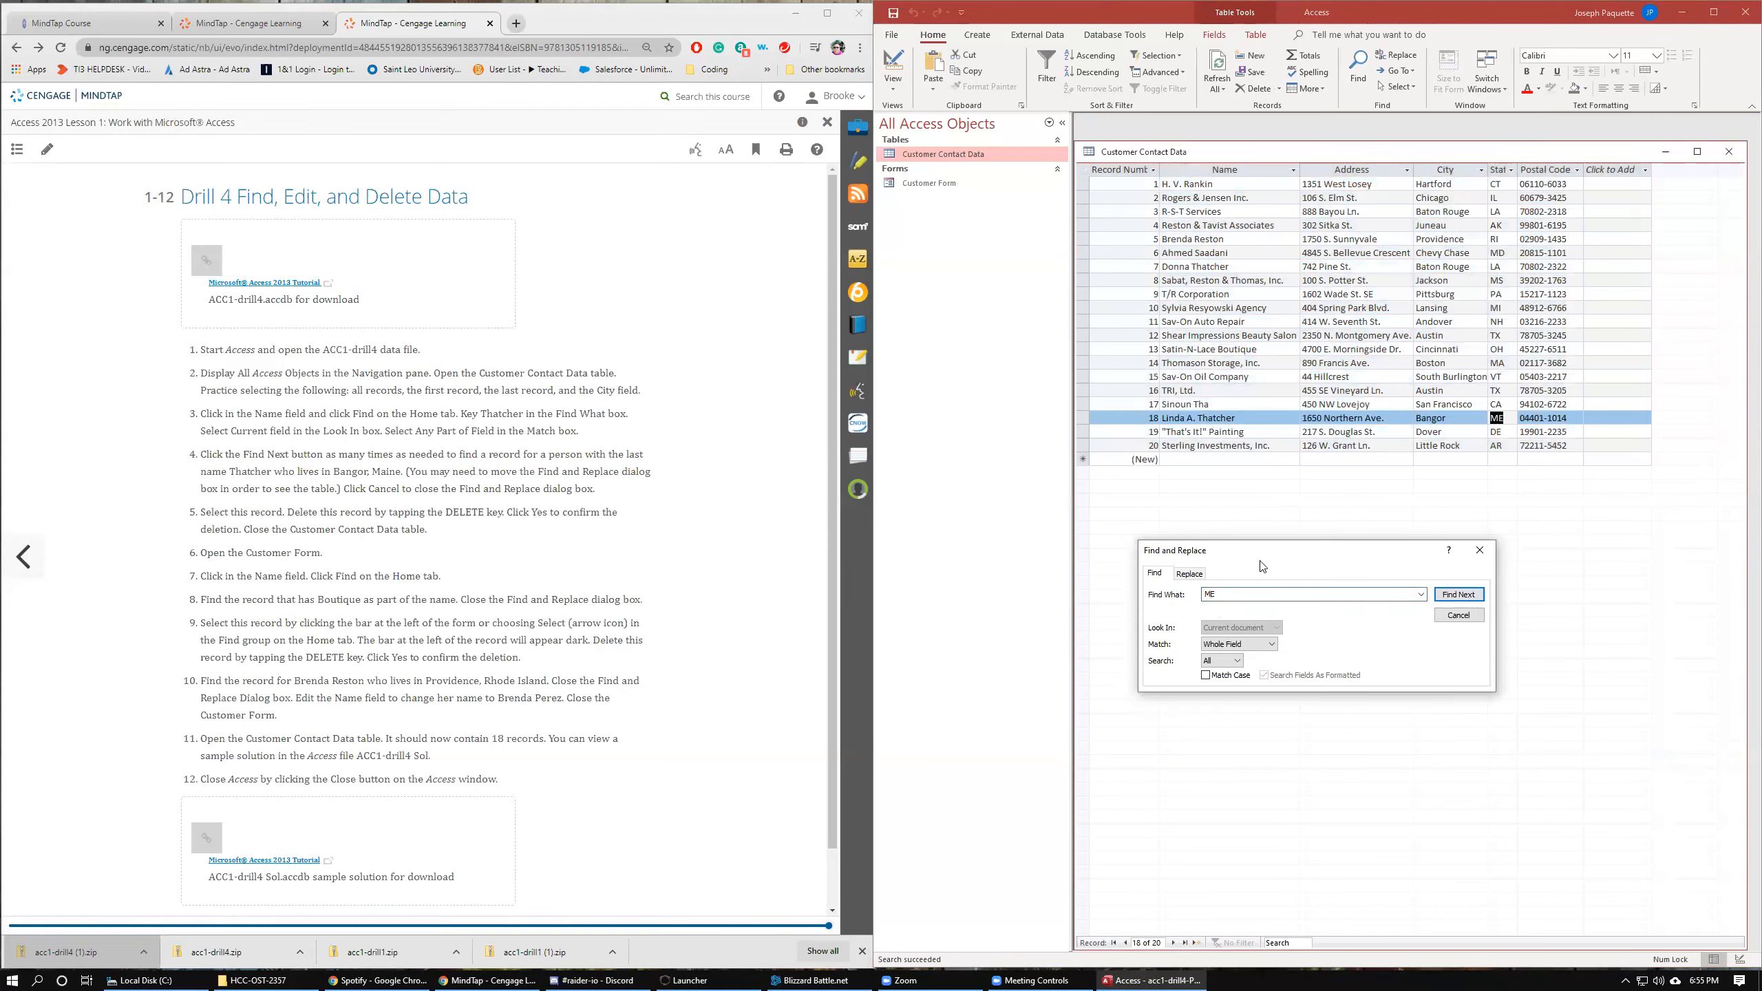
left_click(1464, 616)
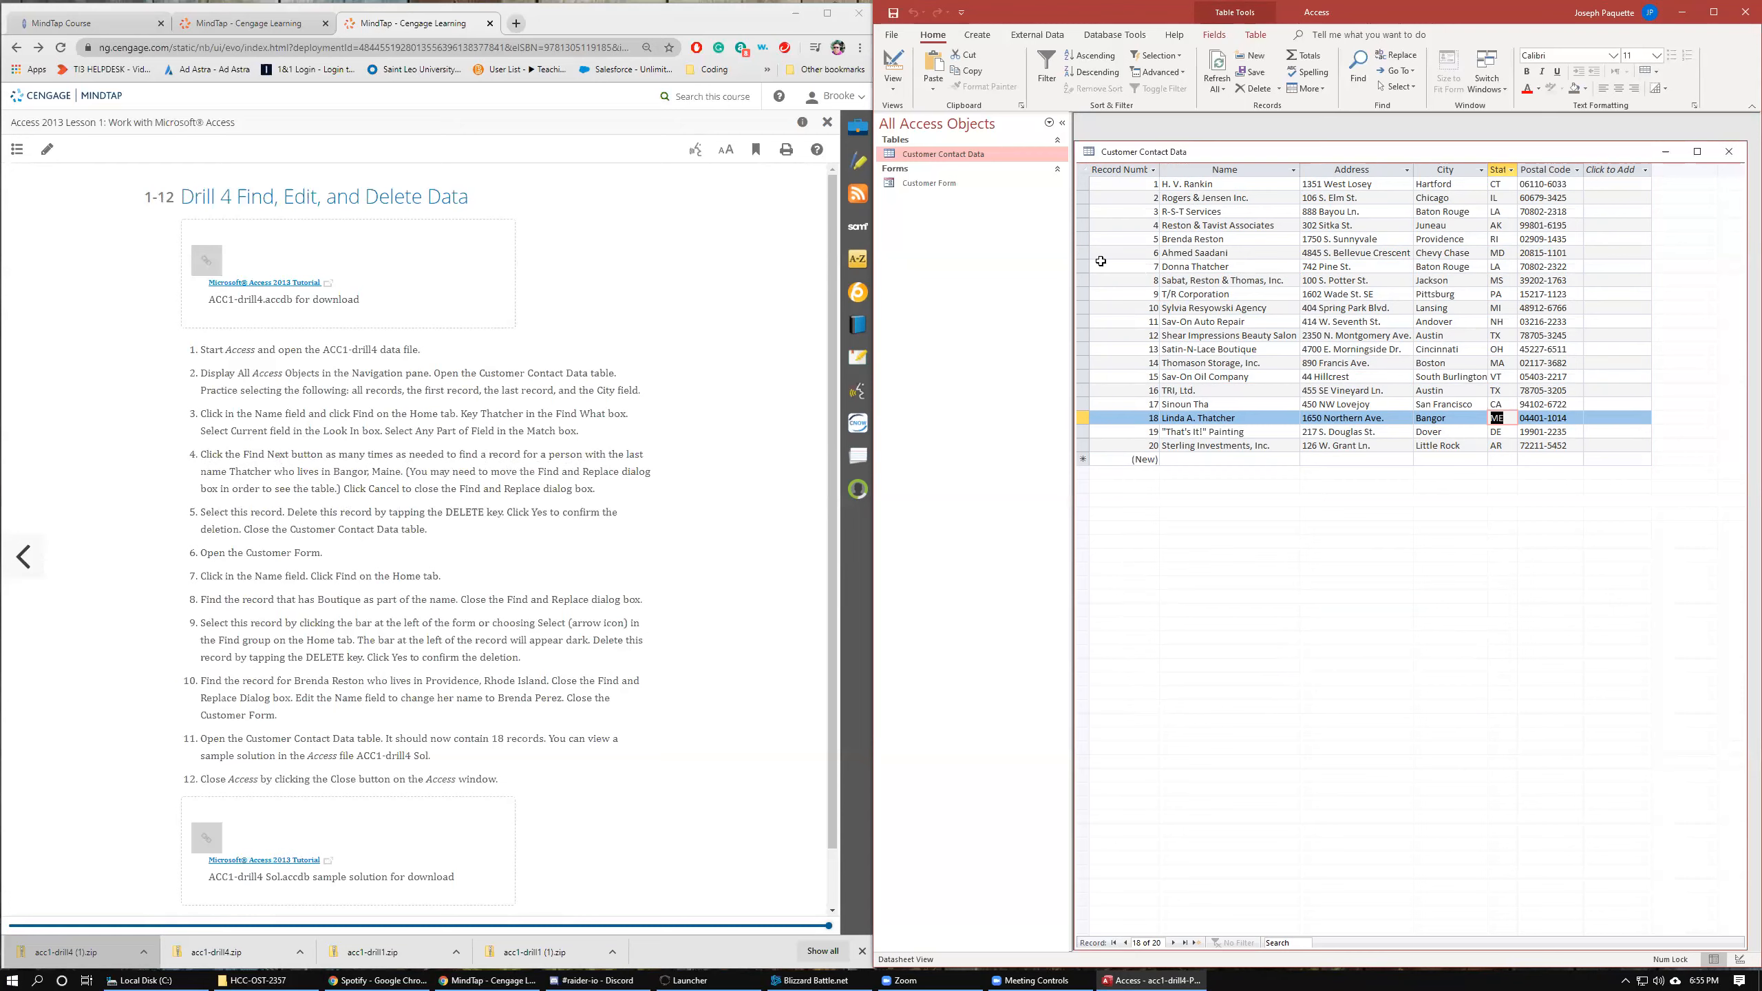
left_click(1080, 266)
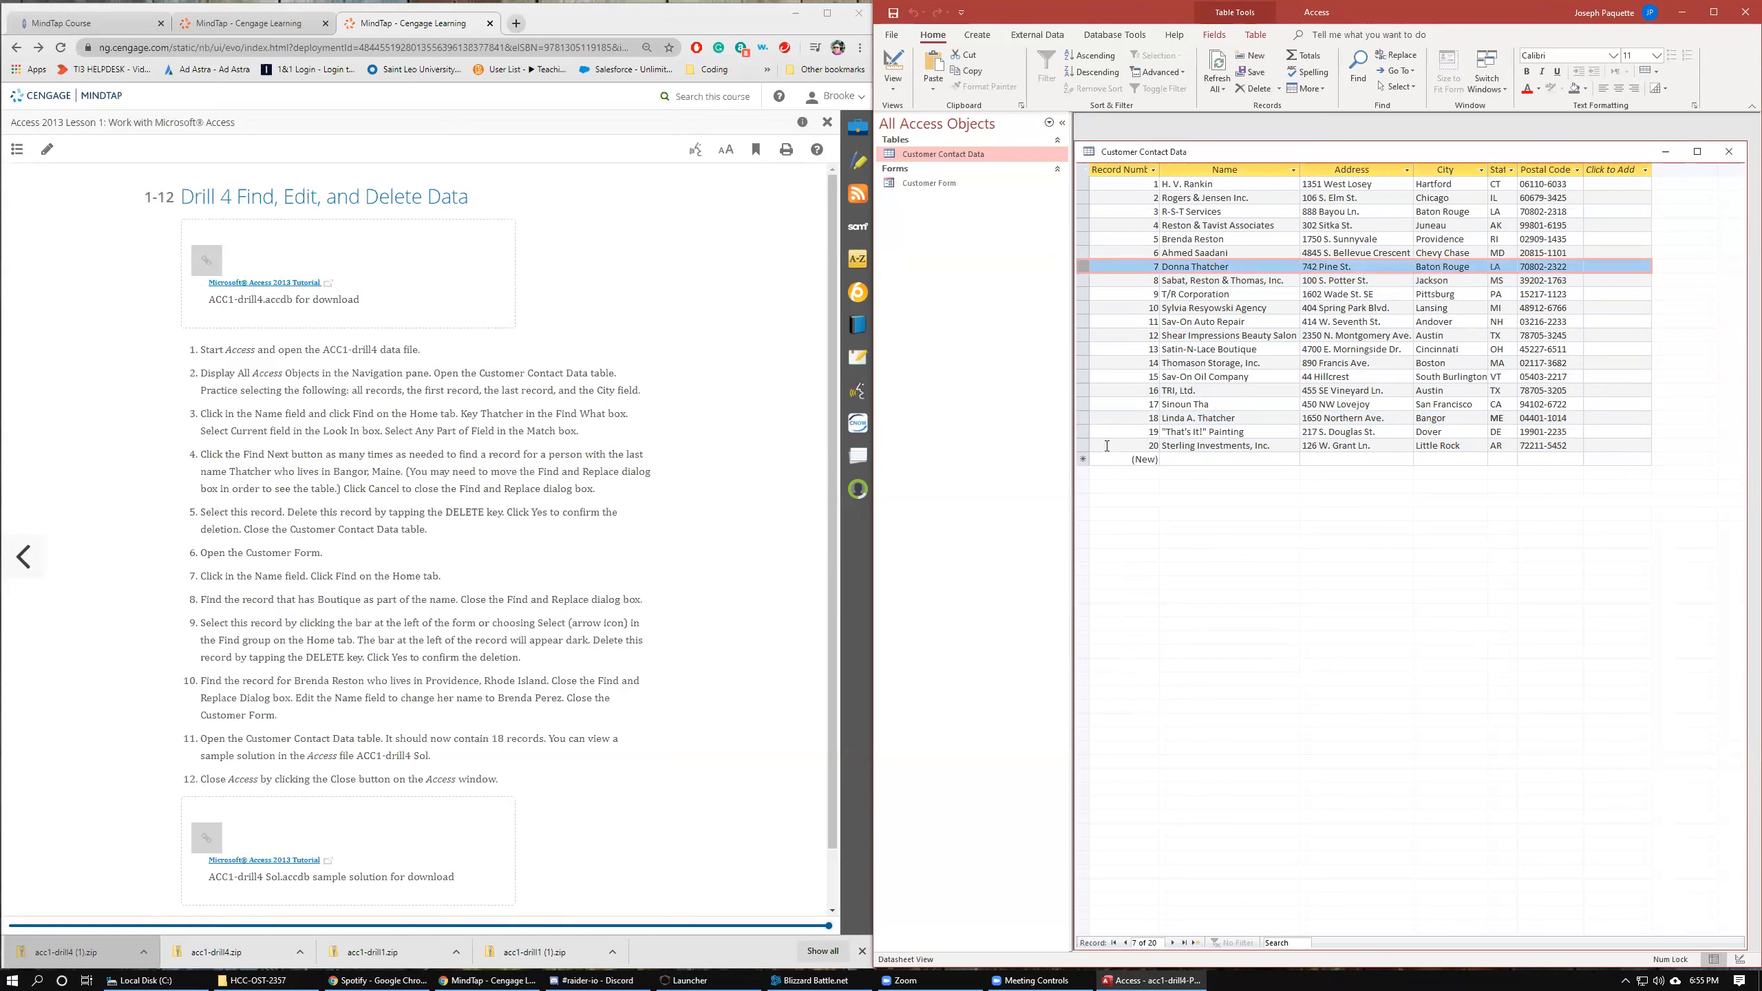
left_click(1083, 418)
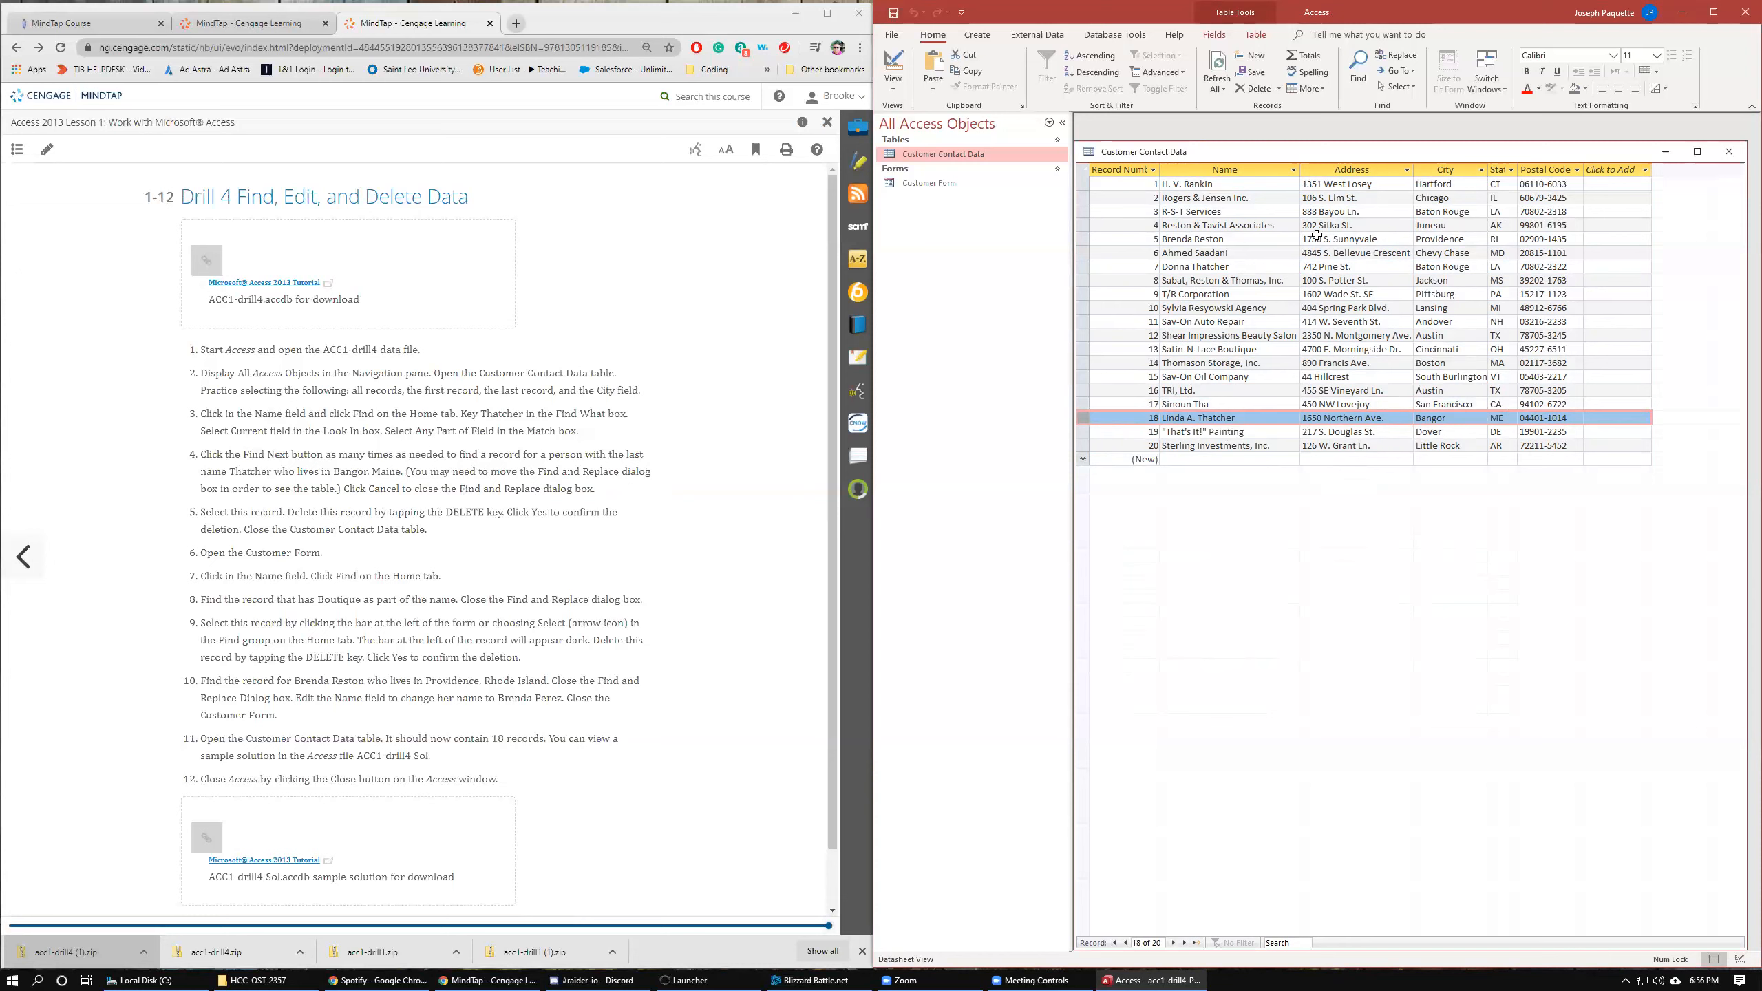
left_click(1255, 90)
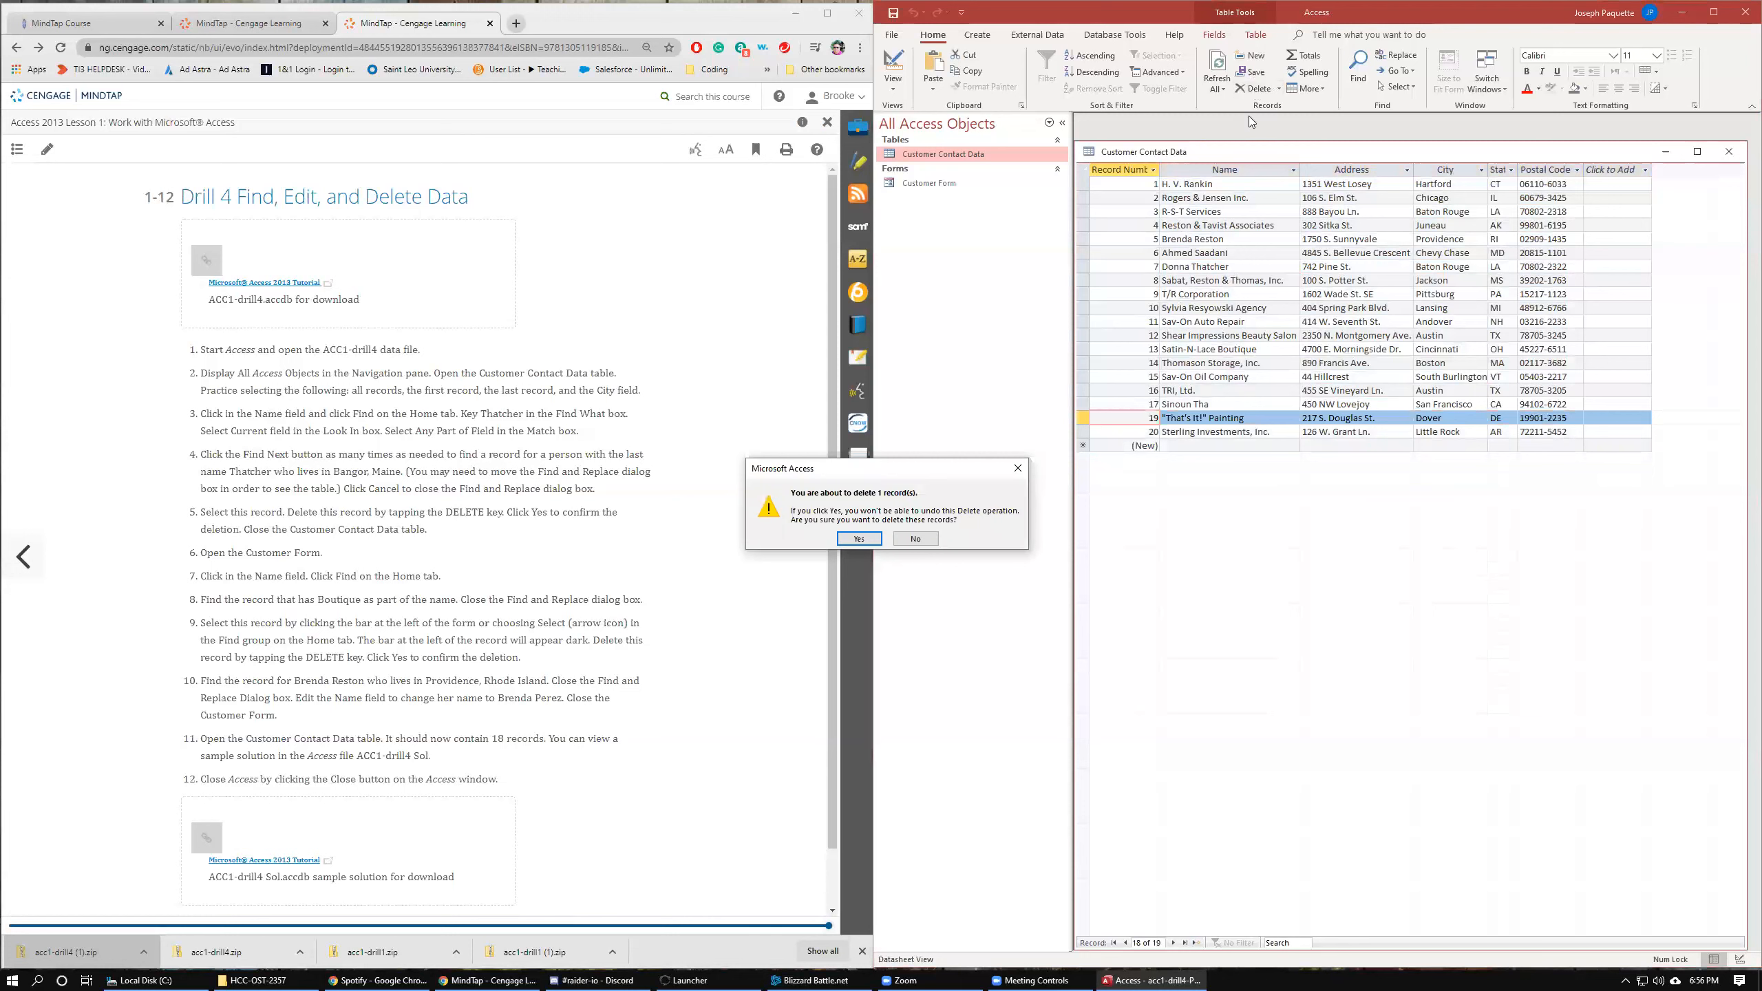
left_click(852, 542)
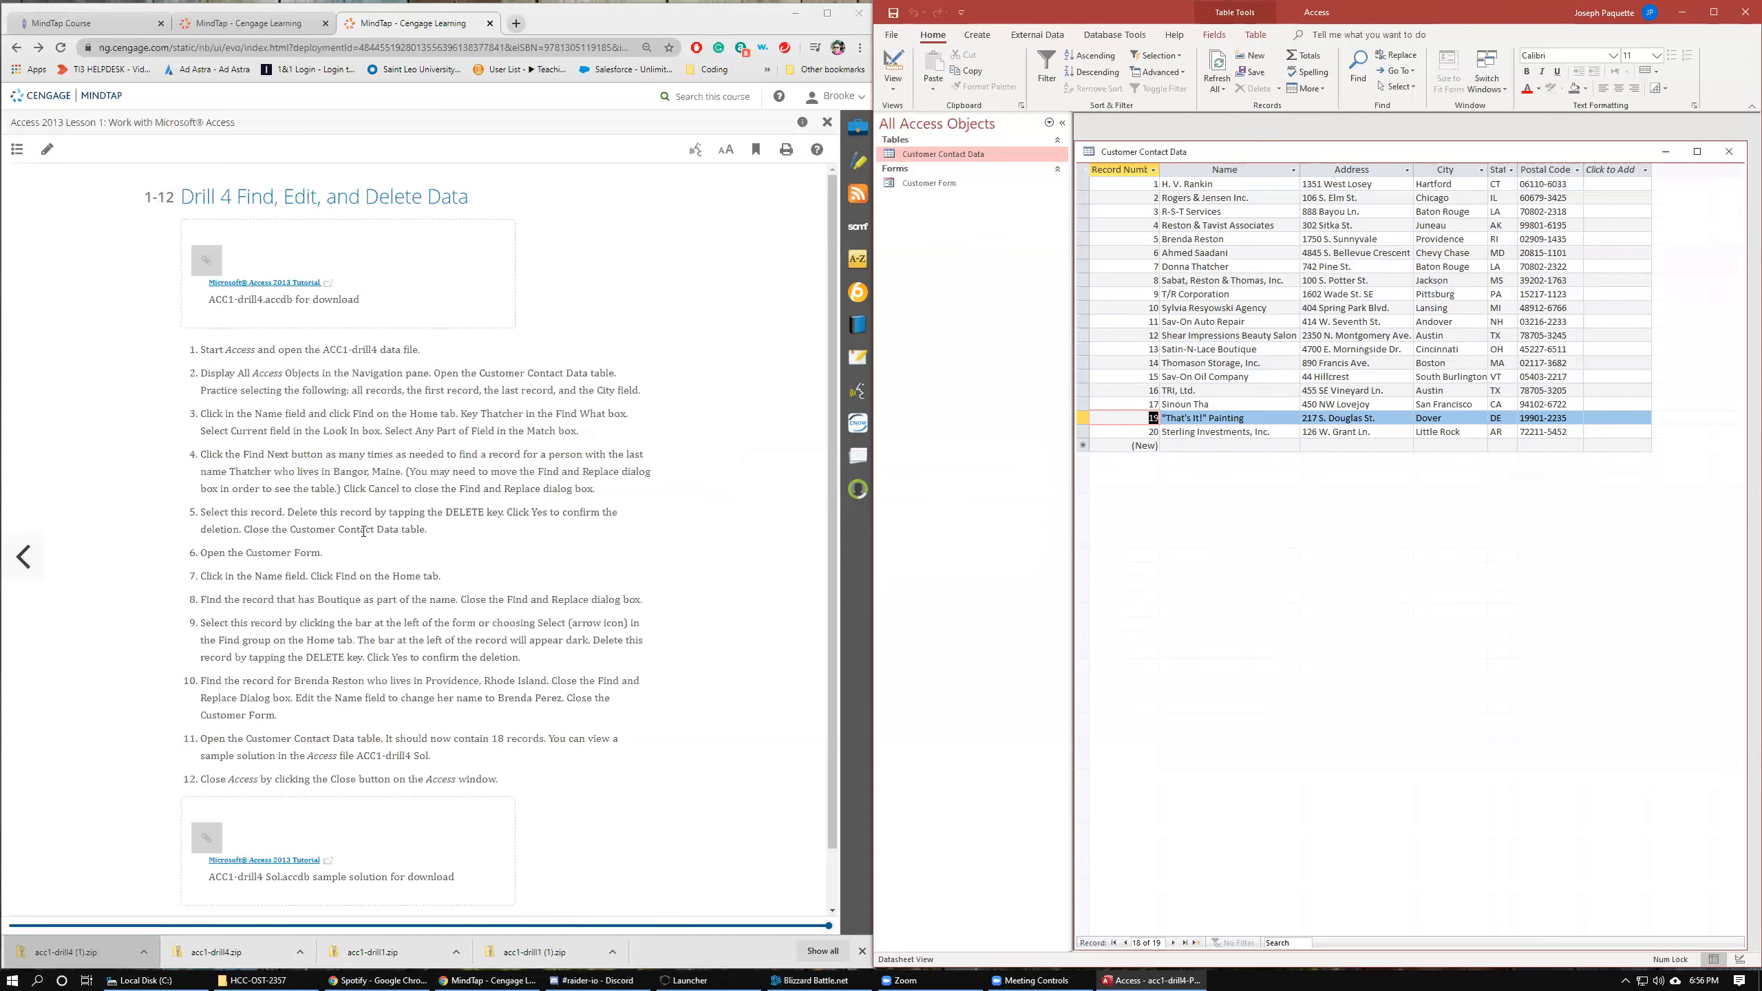
Close the Customer Contact Data table and open the Customer Form.
left_click(1728, 151)
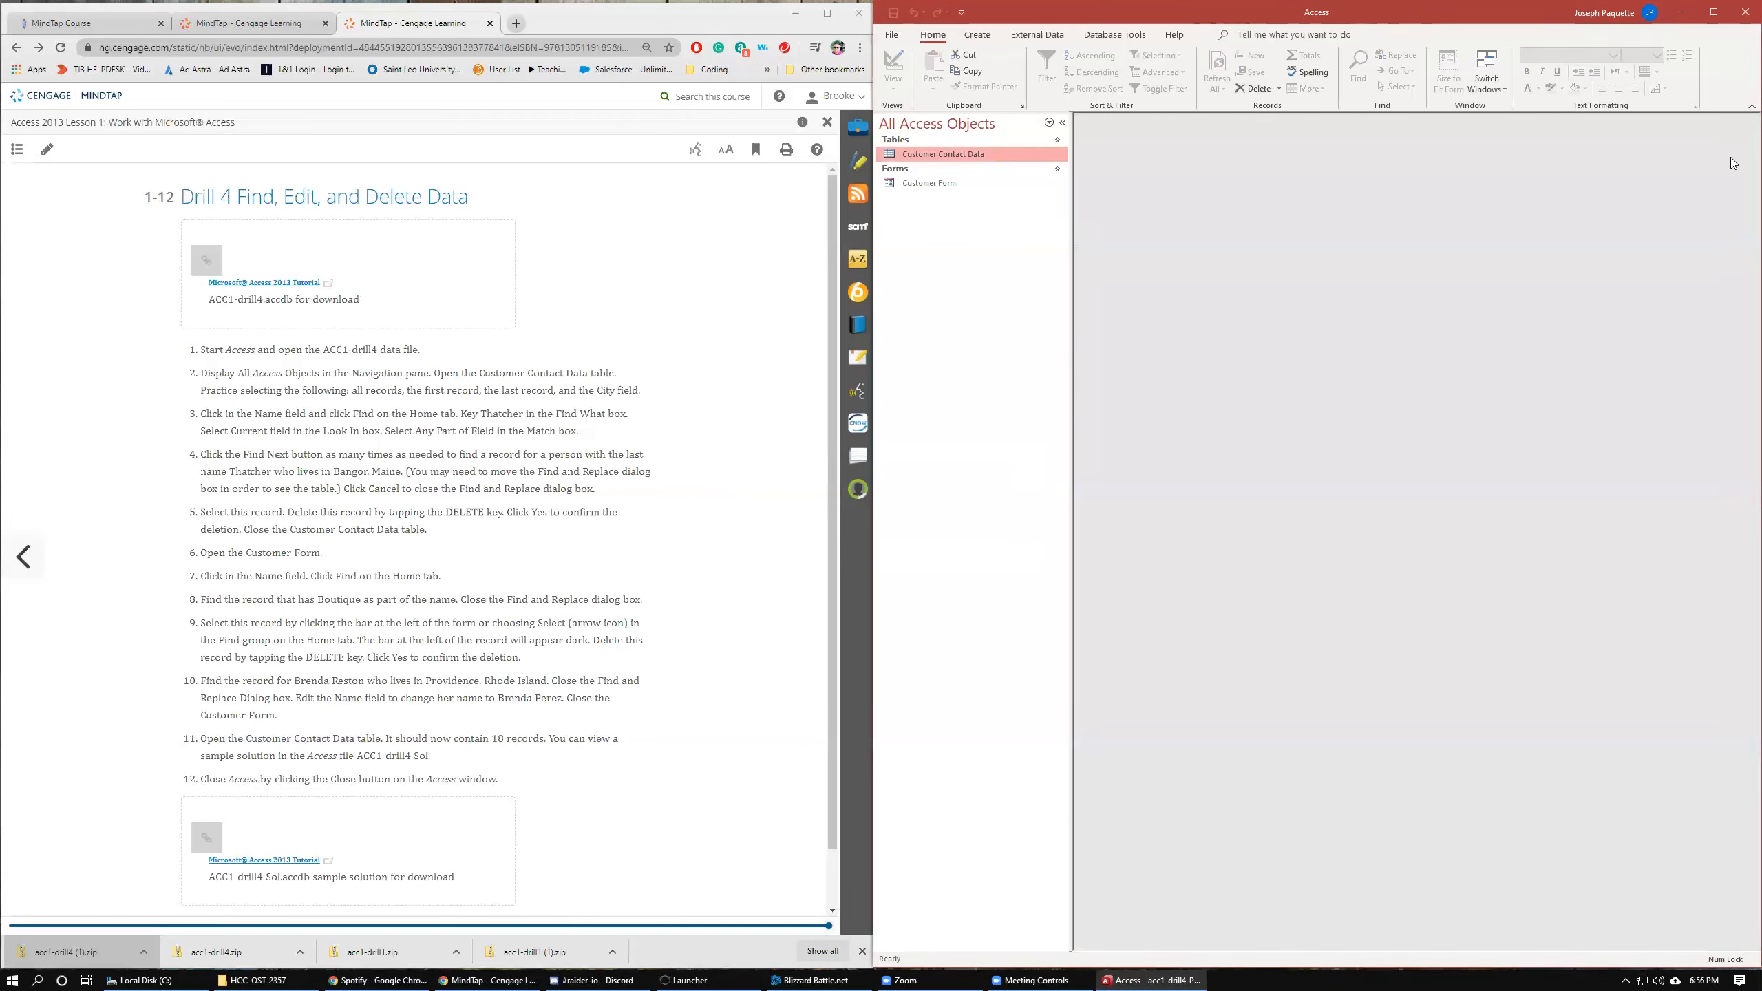
double_click(943, 183)
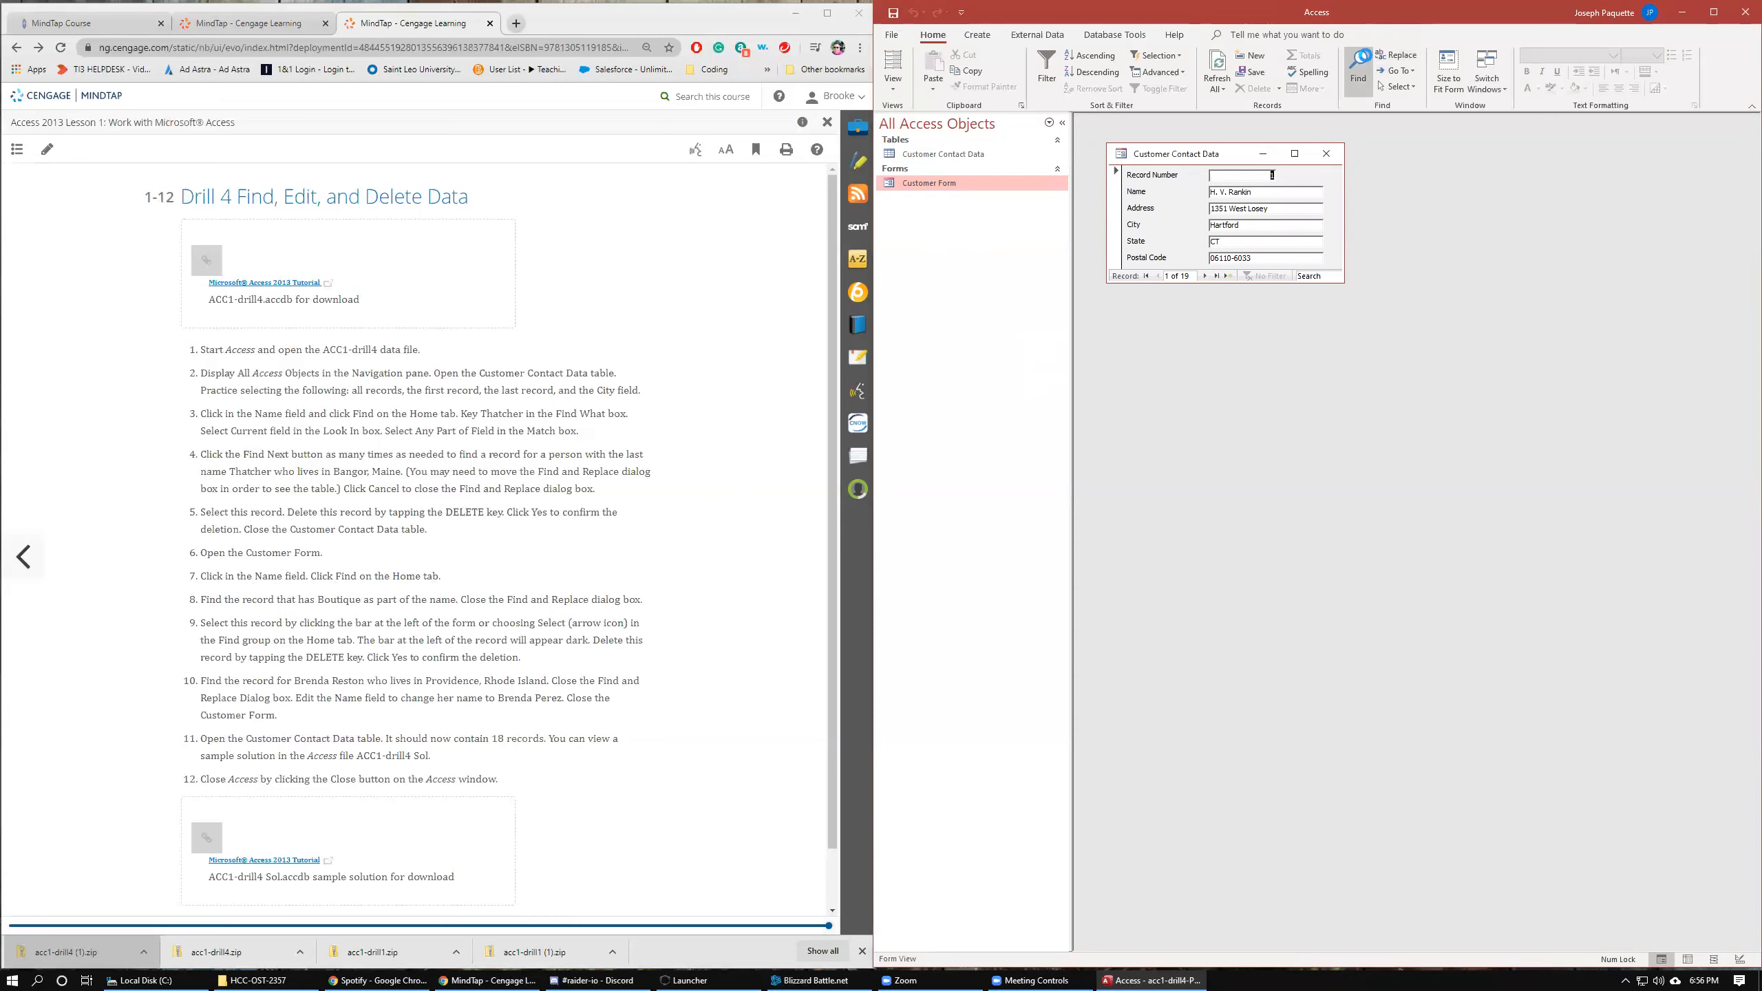
Search the form's Name field for Boutique, retrying Find Next several times, then close the Find and Replace dialog.
left_click(1357, 66)
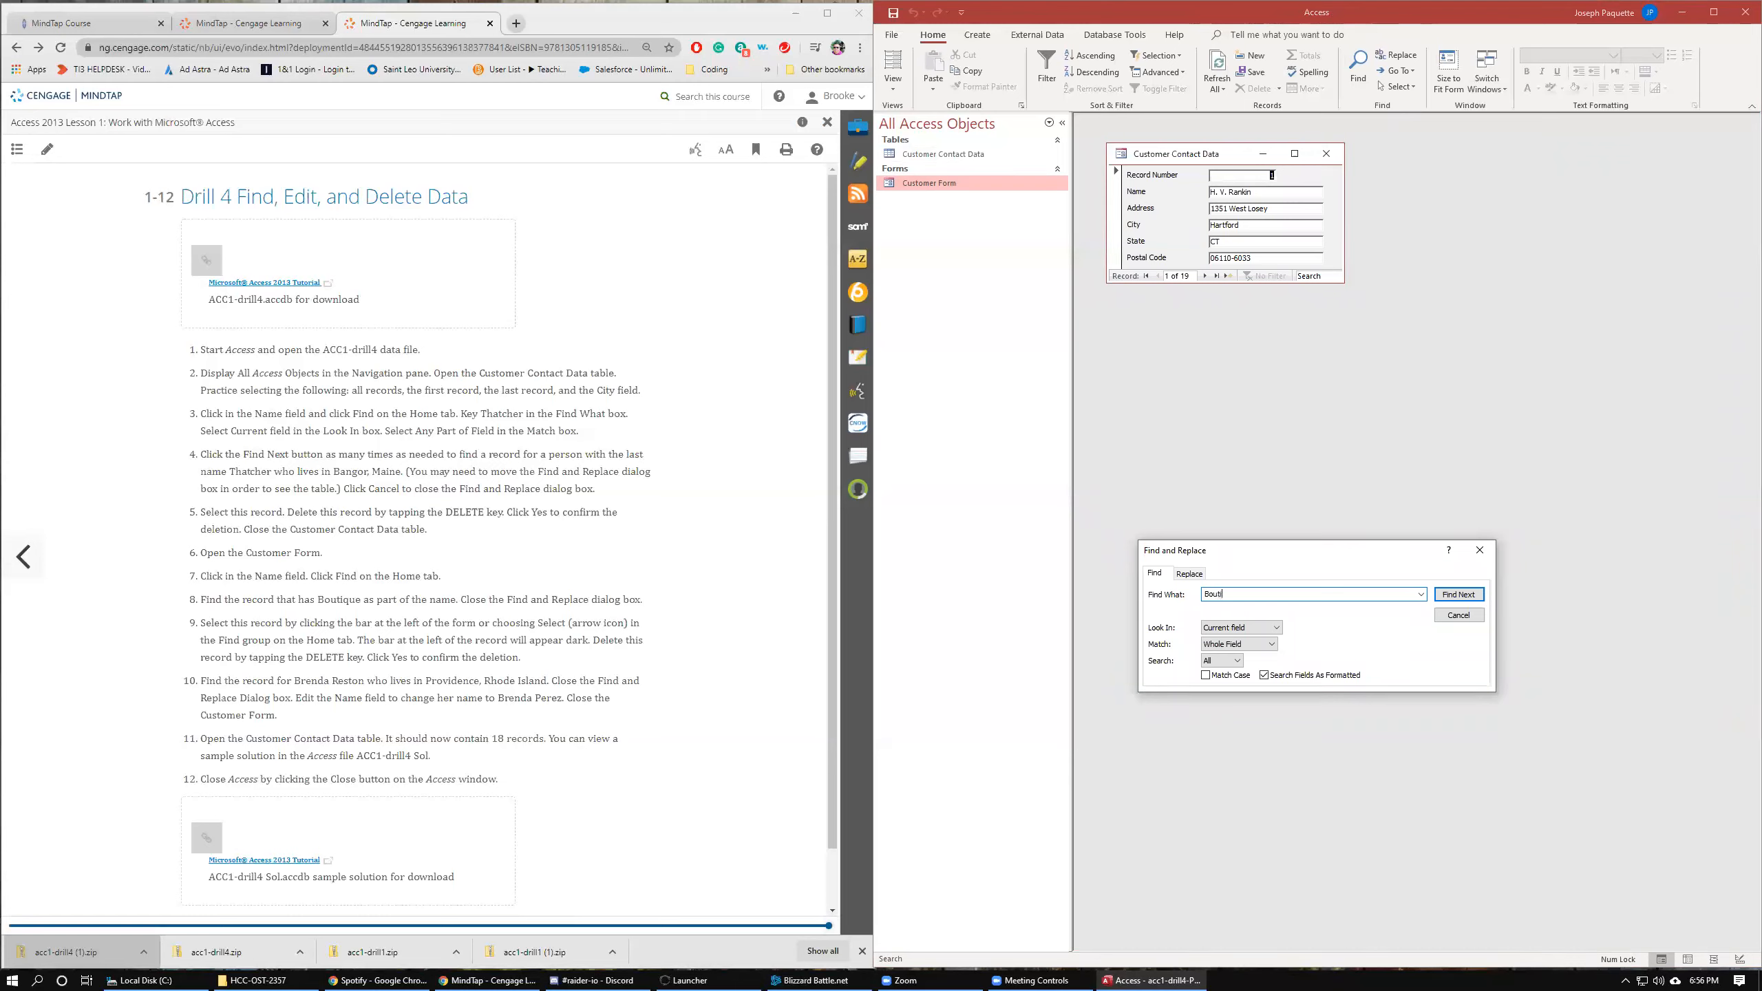
type("Boutique")
left_click(1459, 595)
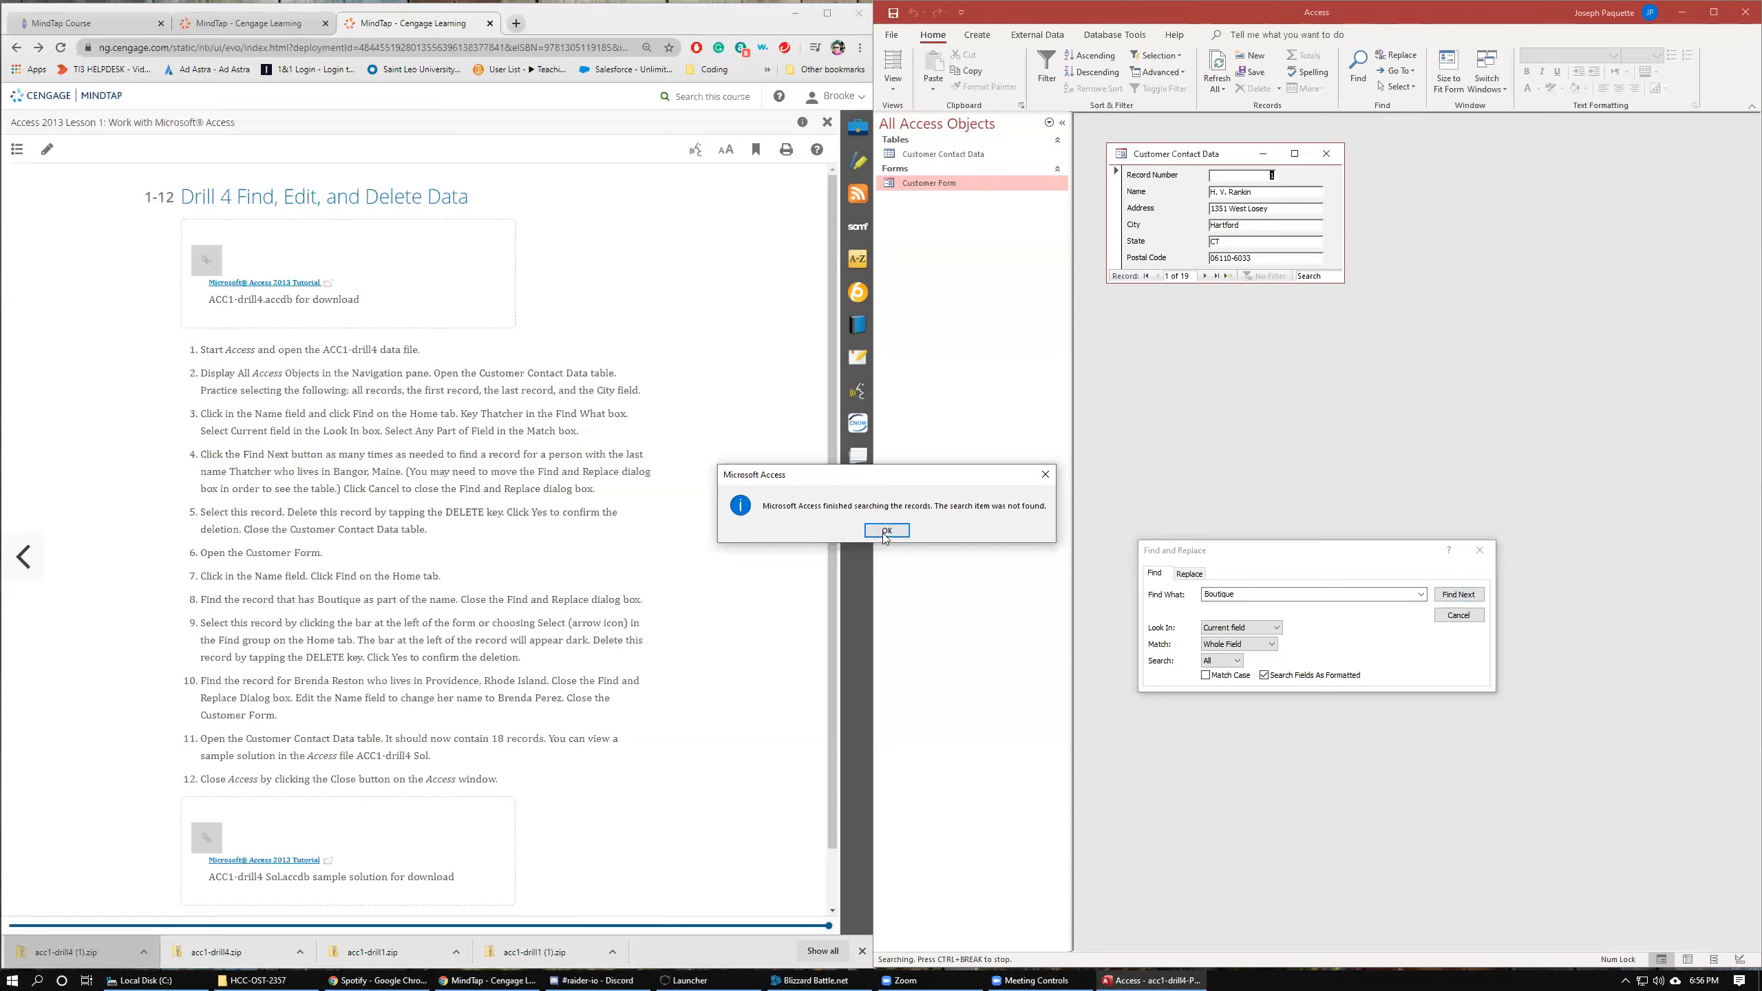
left_click(875, 532)
left_click(1252, 193)
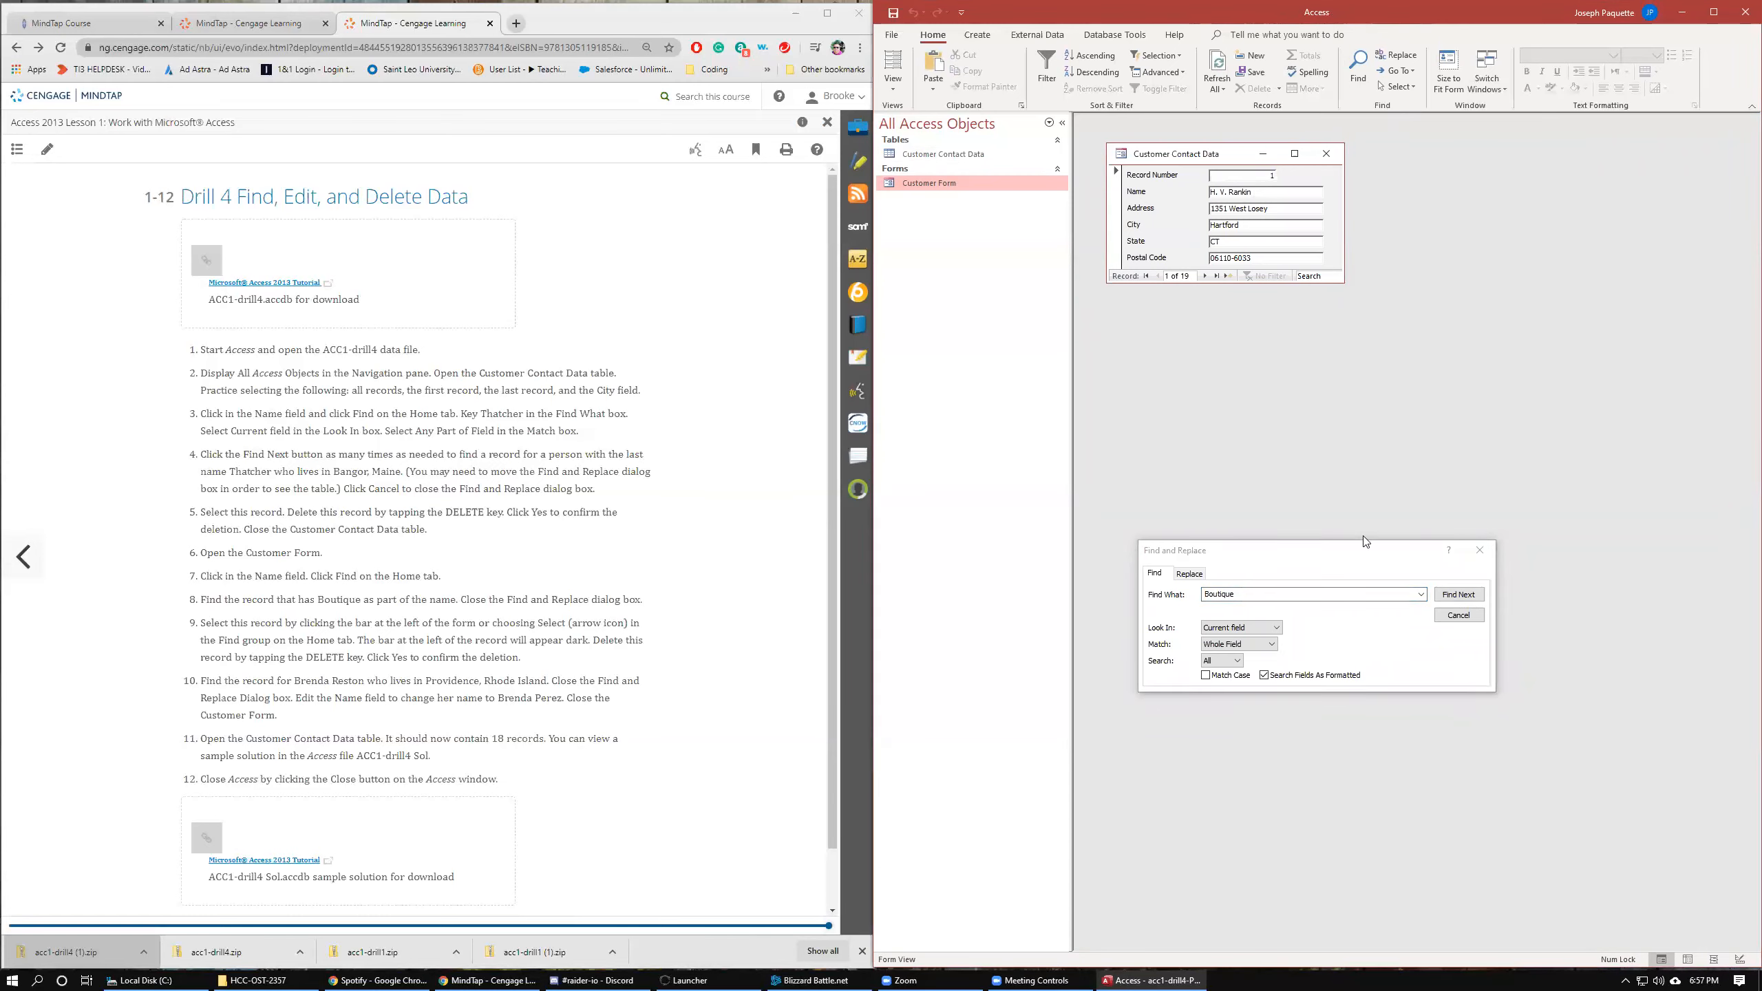
left_click(1449, 595)
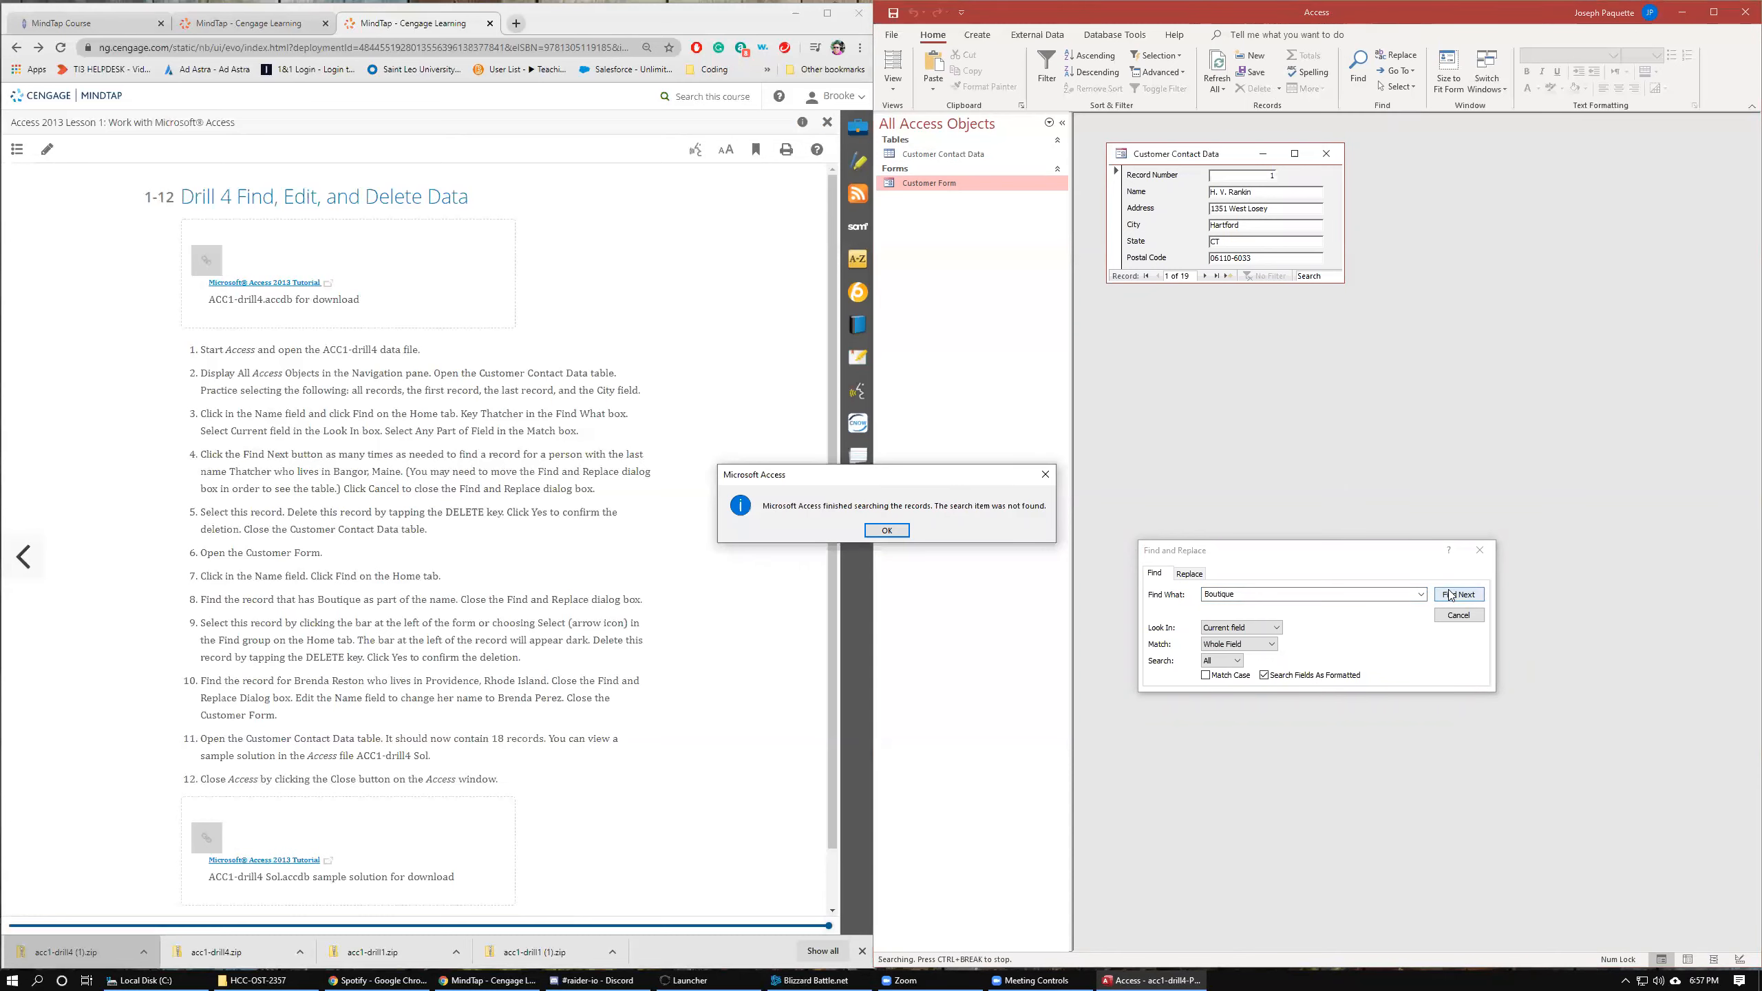
left_click(873, 530)
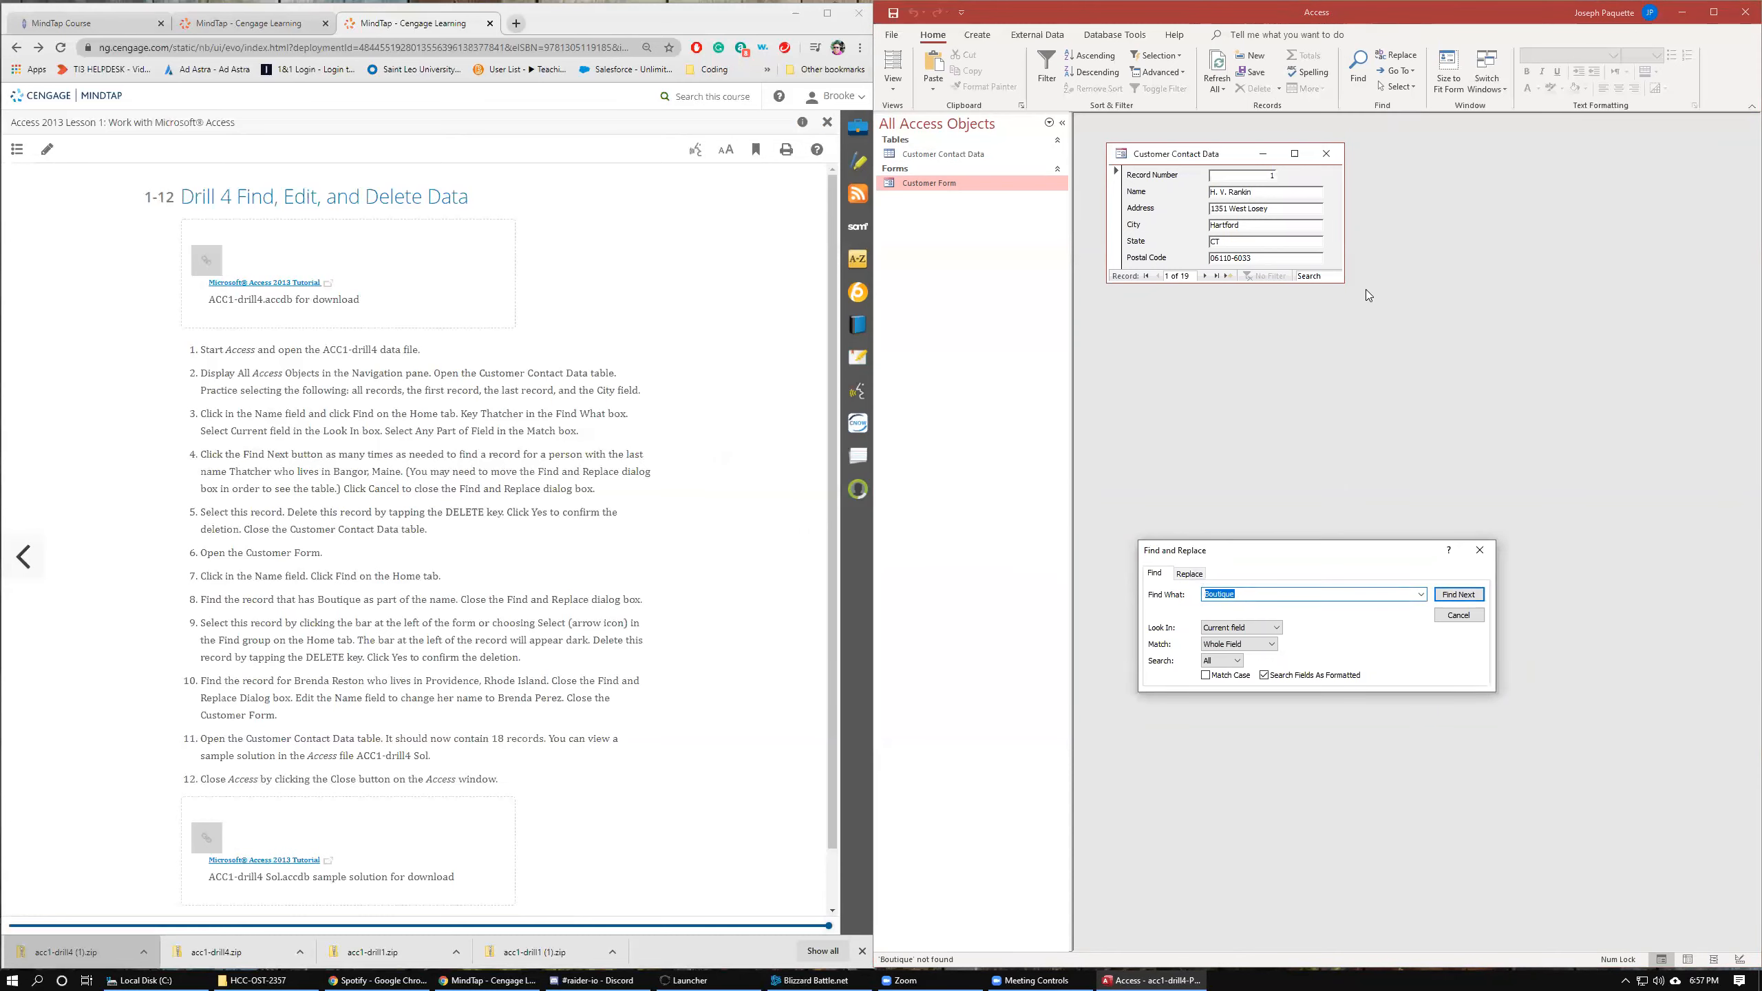
left_click(1262, 191)
left_click(1459, 594)
key("Return")
left_click(1459, 614)
Browse forward through the form records to the Satin-N-Lace Boutique record.
left_click(1205, 276)
left_click(1205, 275)
left_click(1205, 276)
left_click(1205, 275)
left_click(1206, 275)
left_click(1205, 275)
left_click(1206, 275)
left_click(1209, 275)
left_click(1209, 276)
left_click(1208, 276)
left_click(1209, 276)
left_click(1209, 276)
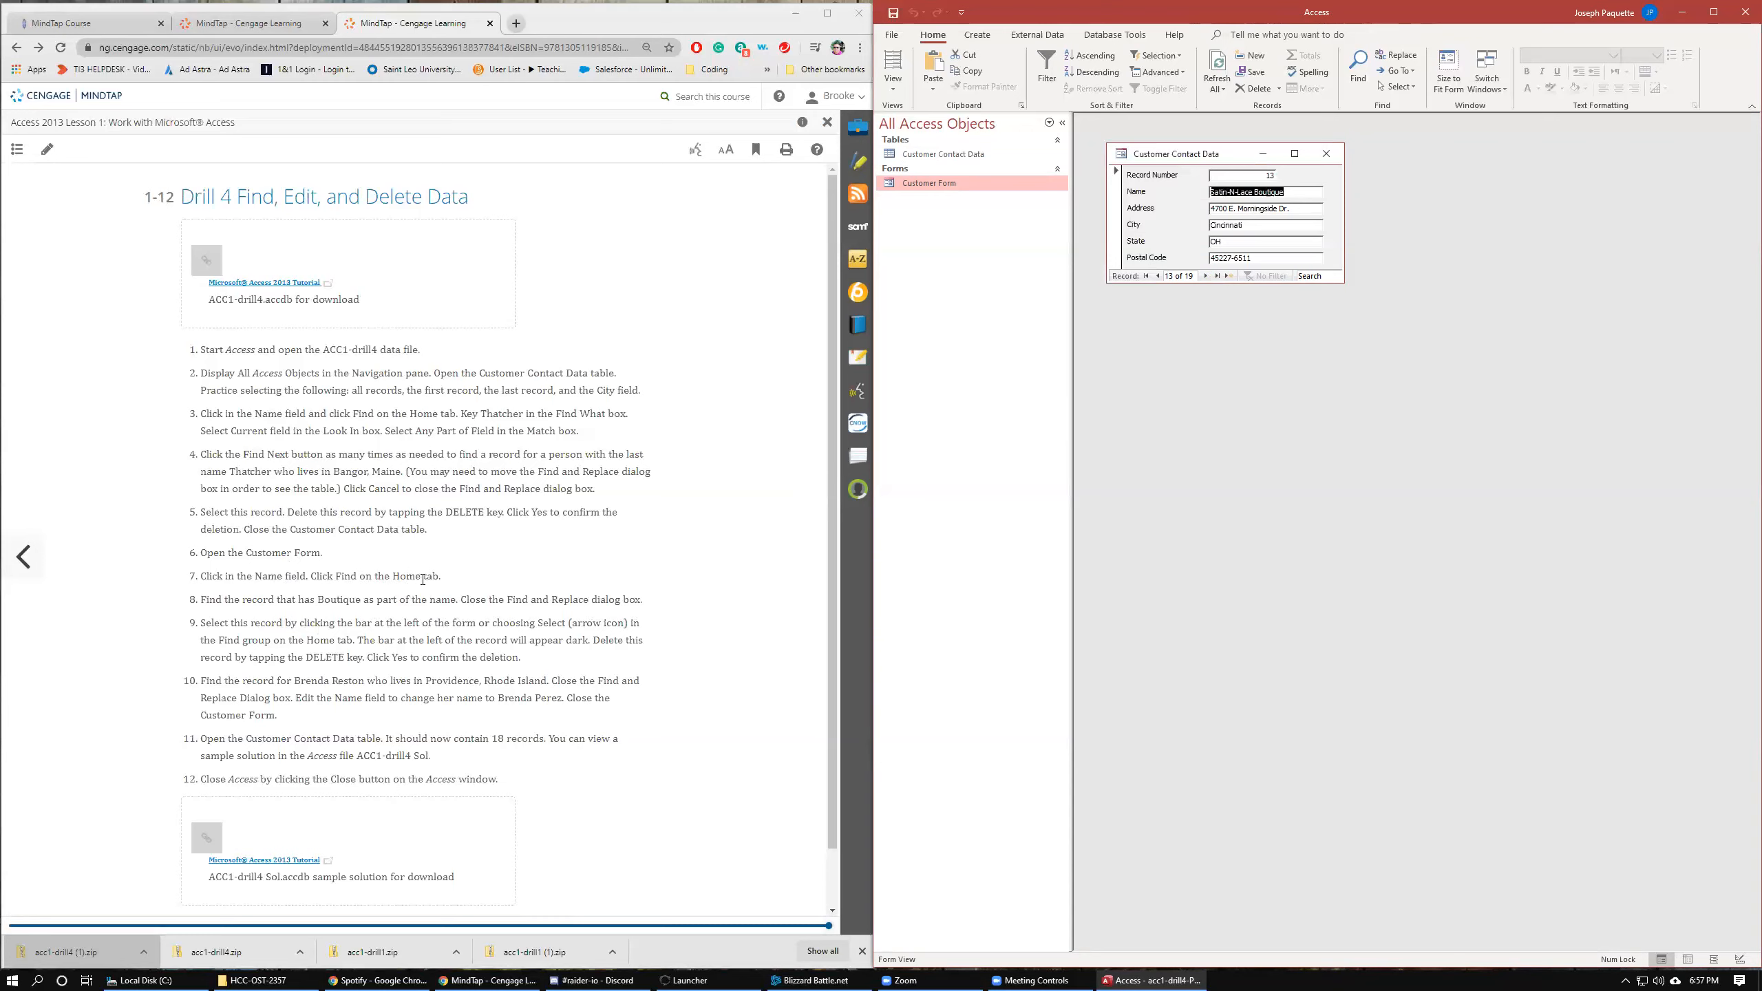
Return to the first record, search the Name field for Boutique again, and browse forward to the Satin-N-Lace Boutique record.
left_click(1146, 276)
left_click(1269, 191)
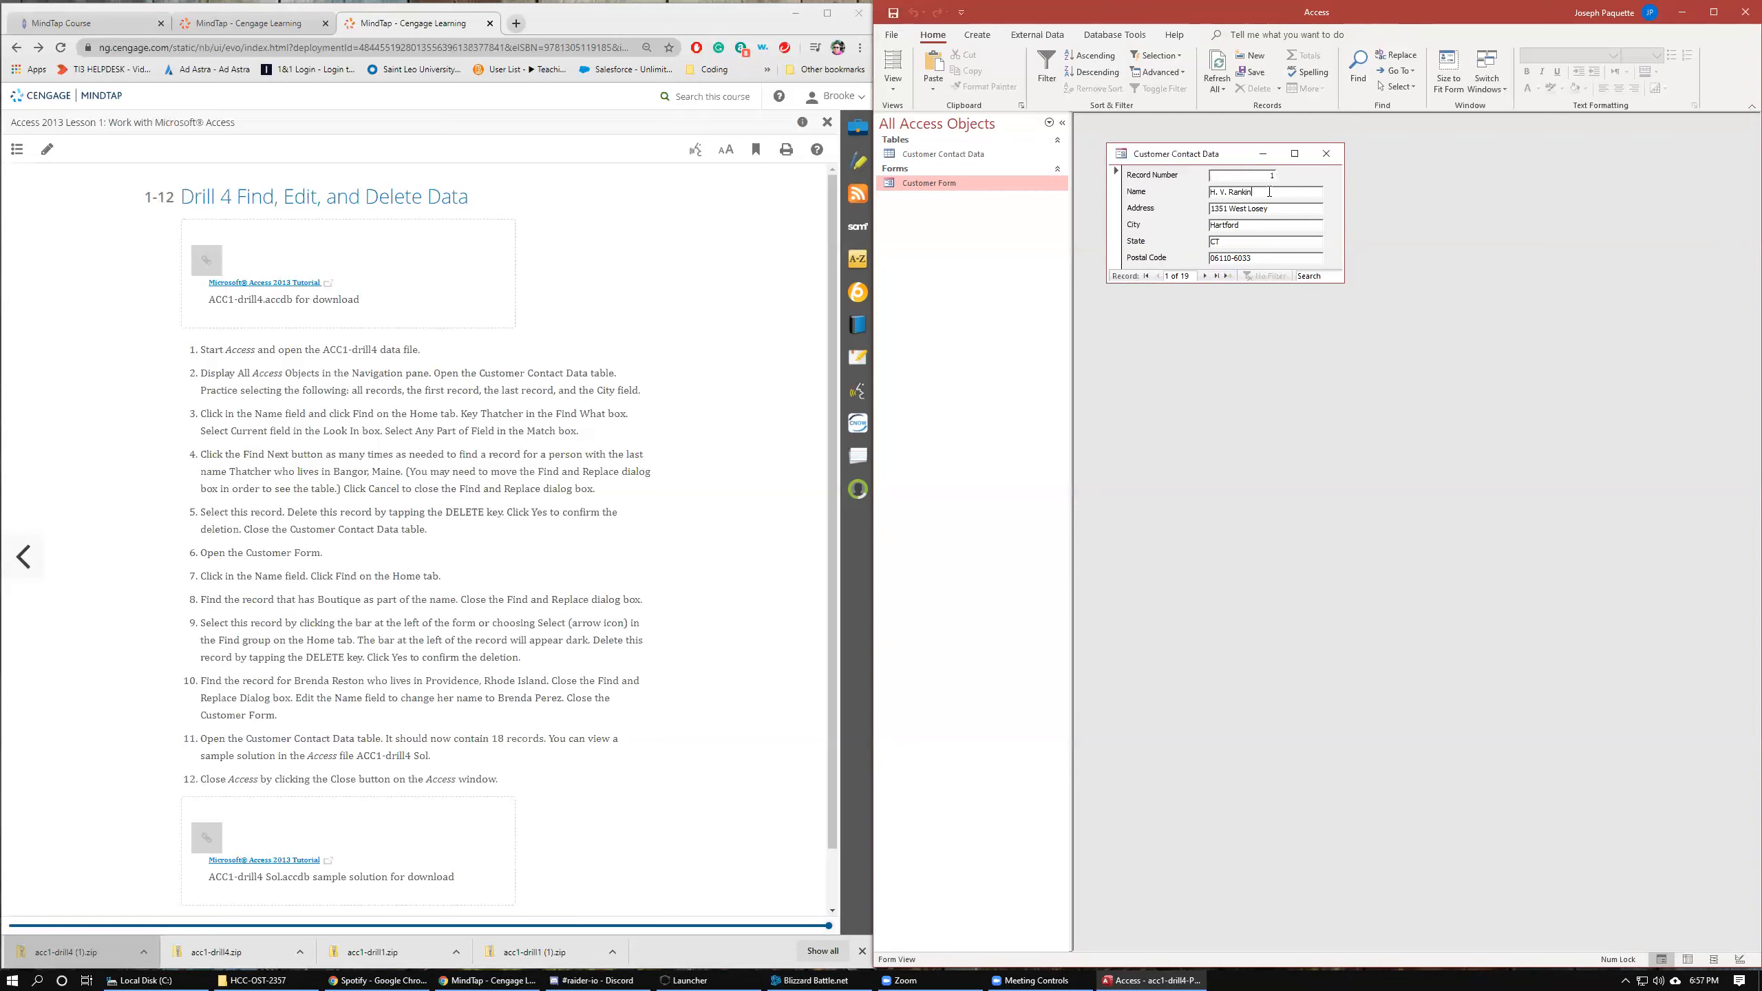
left_click(1358, 64)
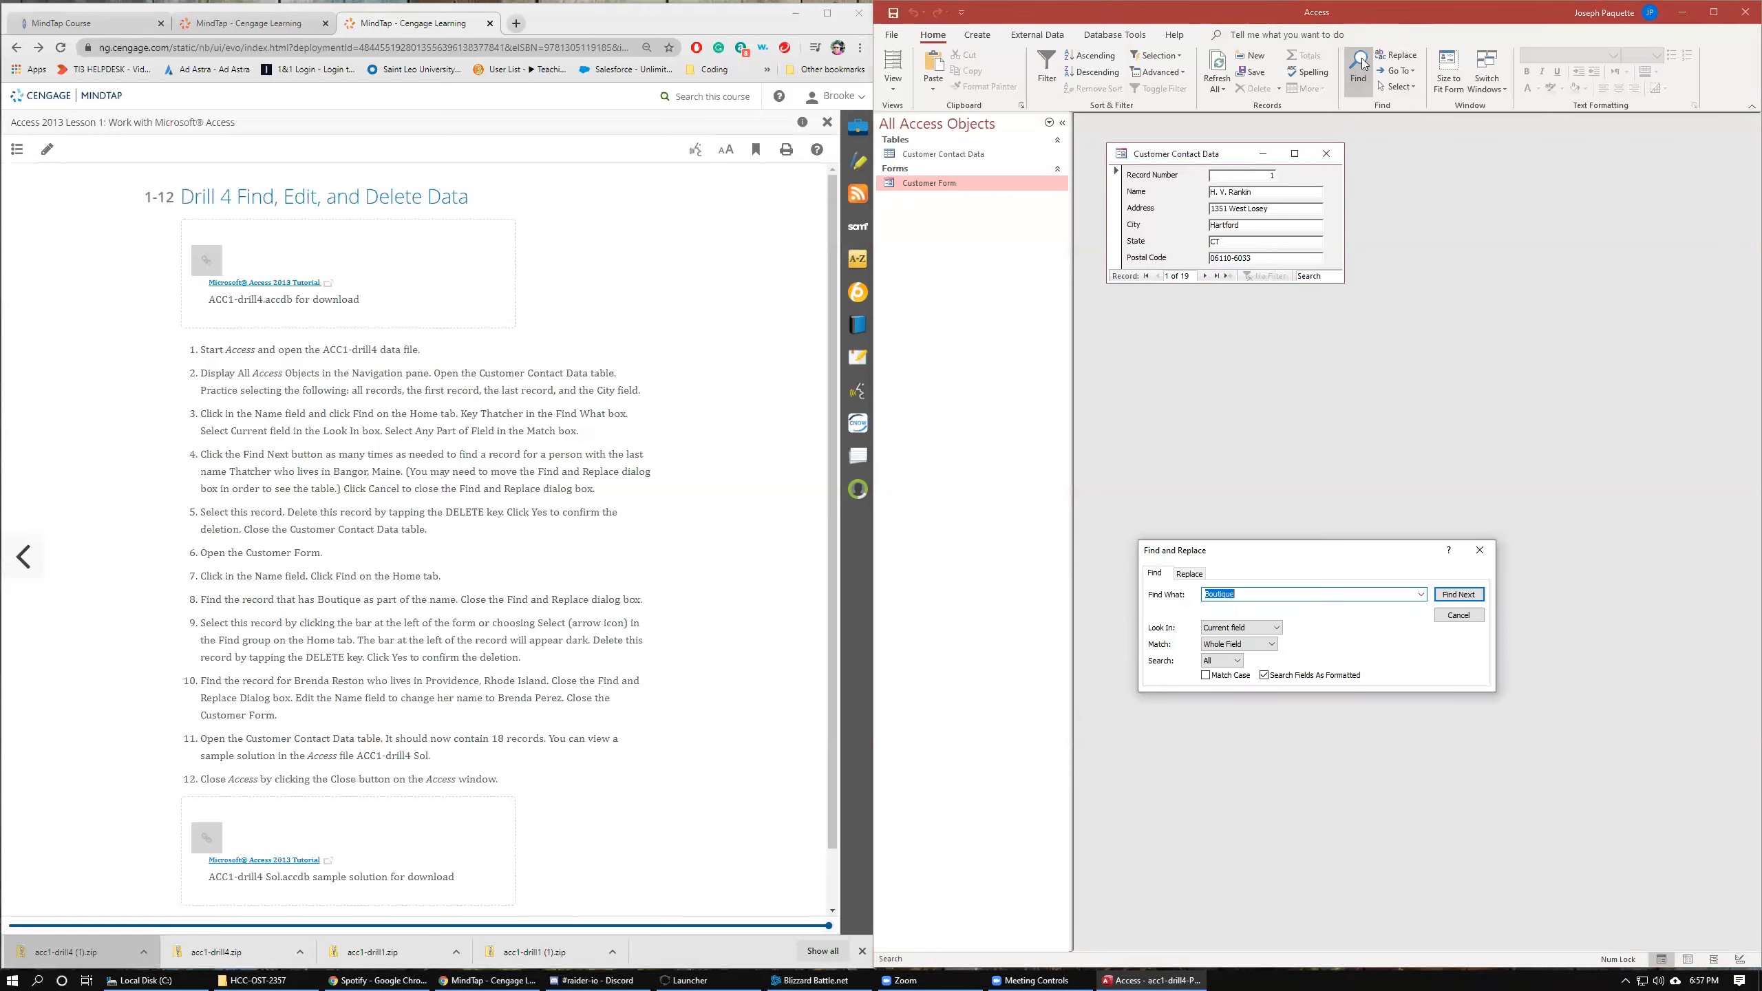
left_click(1459, 594)
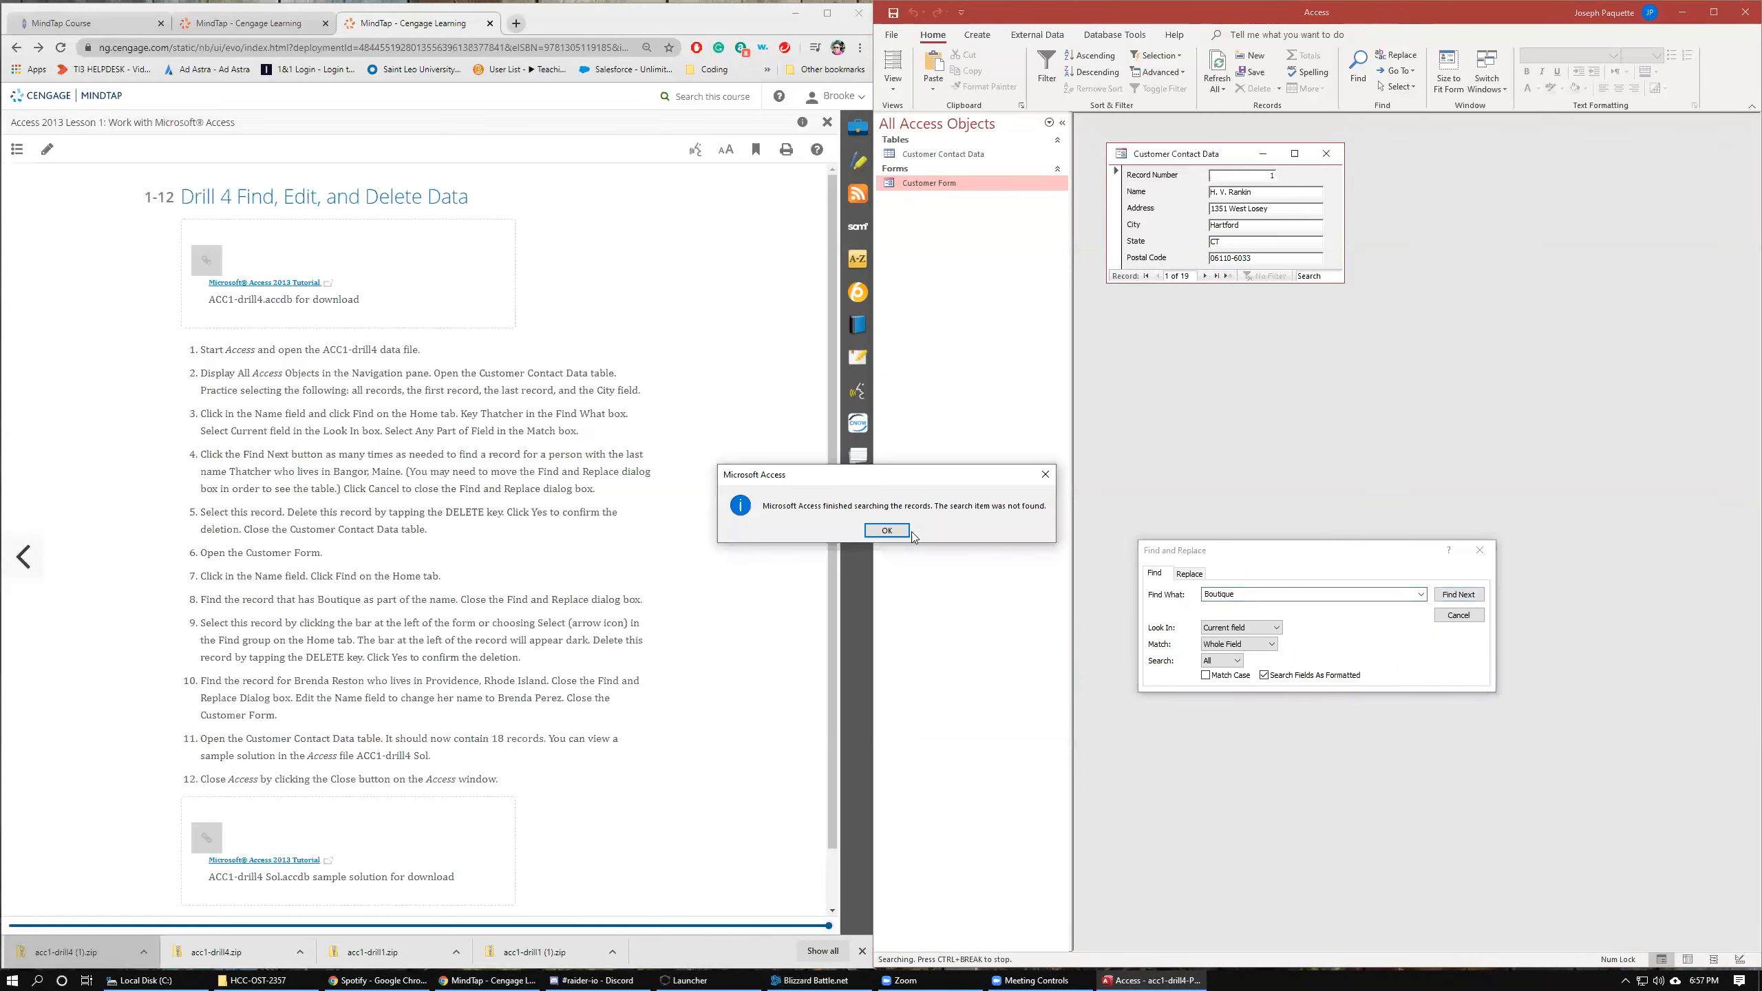
left_click(889, 531)
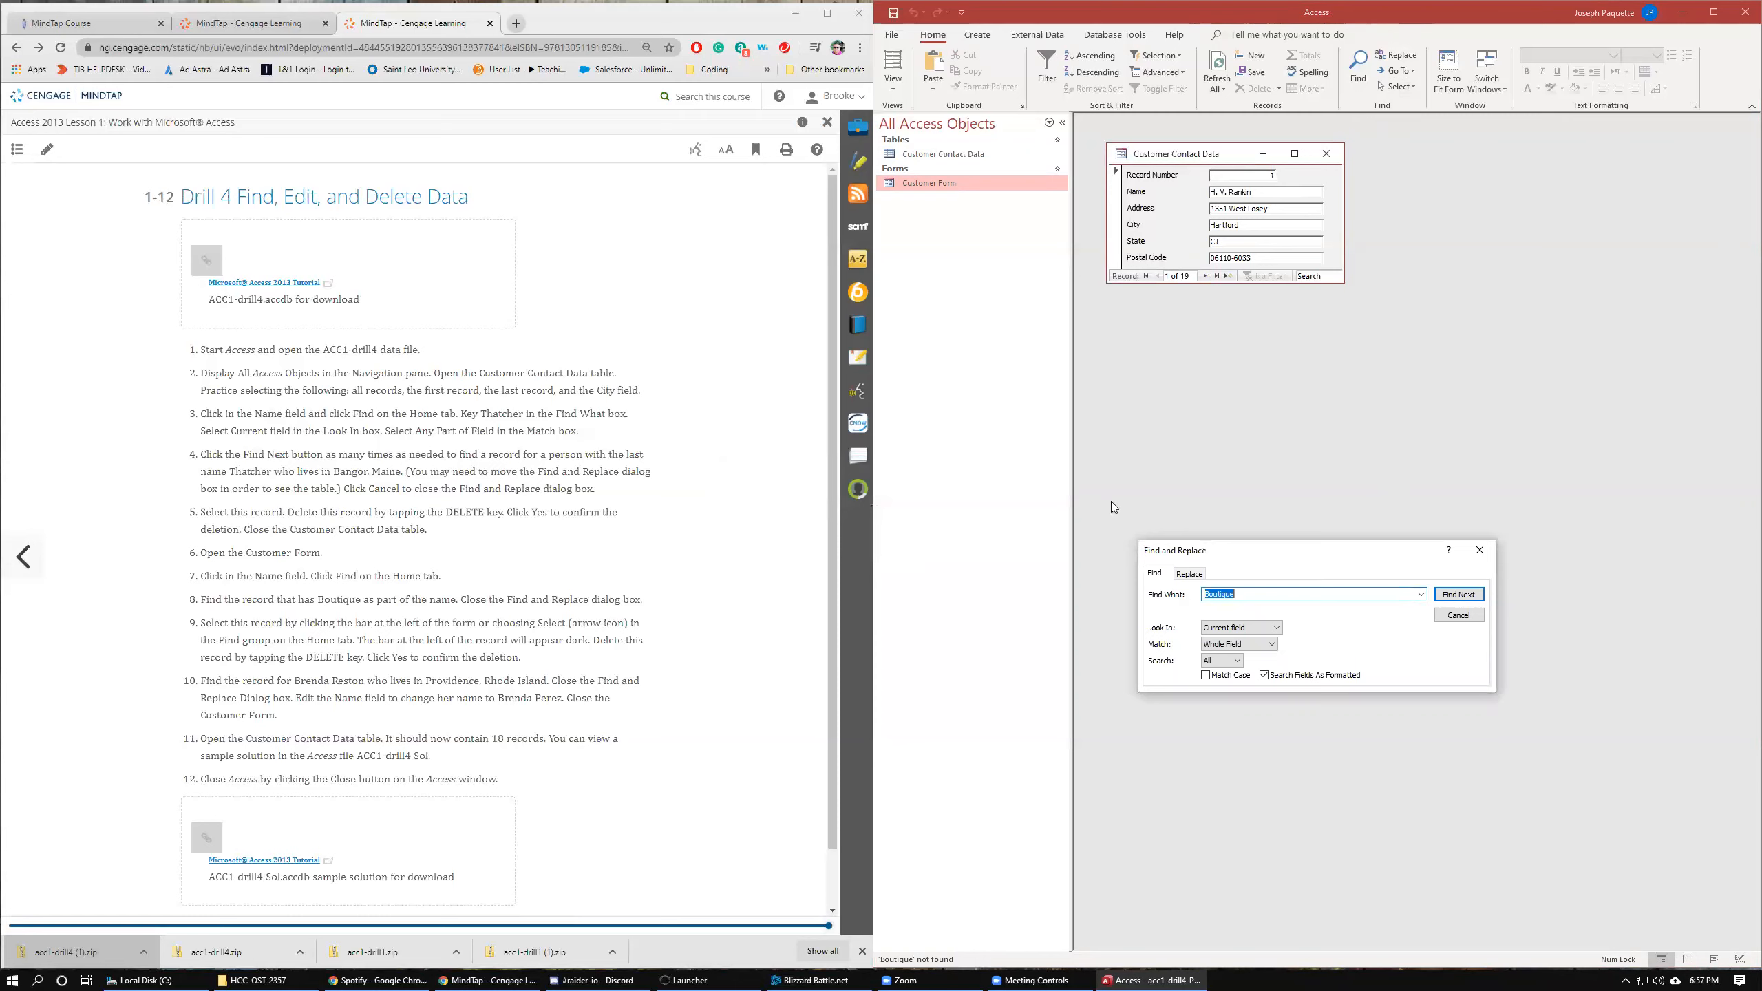
left_click(1217, 276)
left_click(1157, 276)
left_click(1157, 276)
left_click(1157, 276)
left_click(1157, 276)
left_click(1157, 276)
left_click(1157, 276)
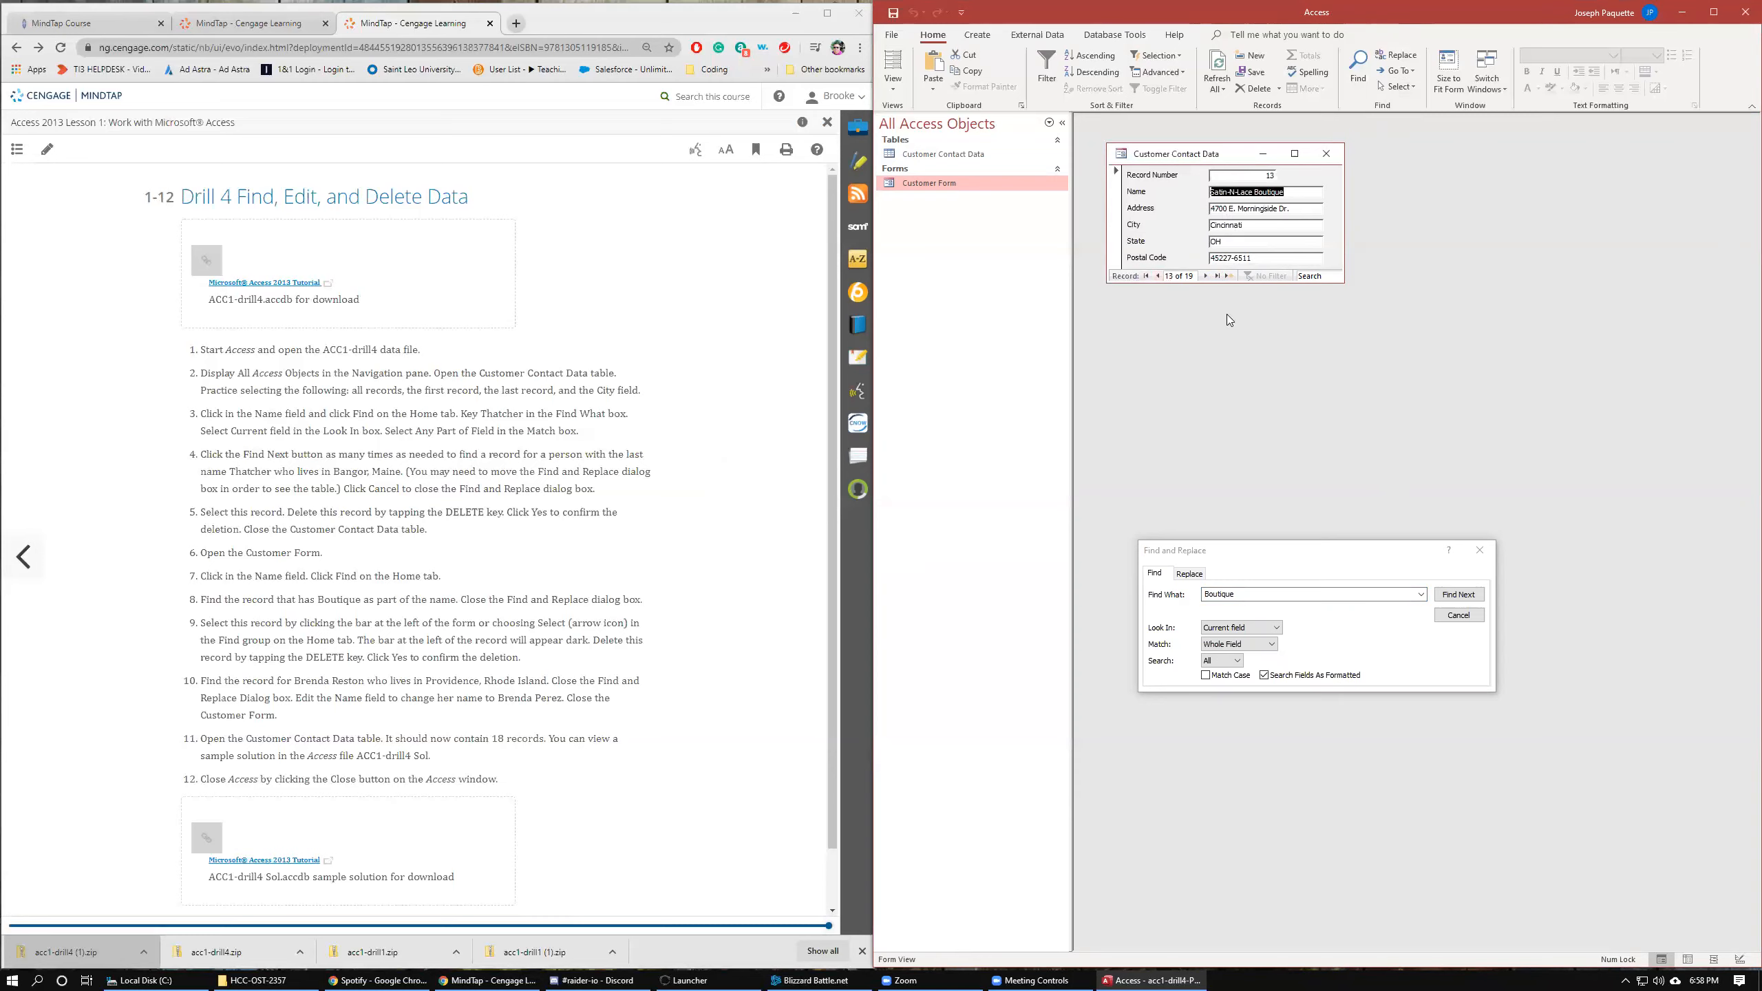
Close the Find and Replace dialog and apply Delete to the selected Satin-N-Lace Boutique name.
left_click(1479, 550)
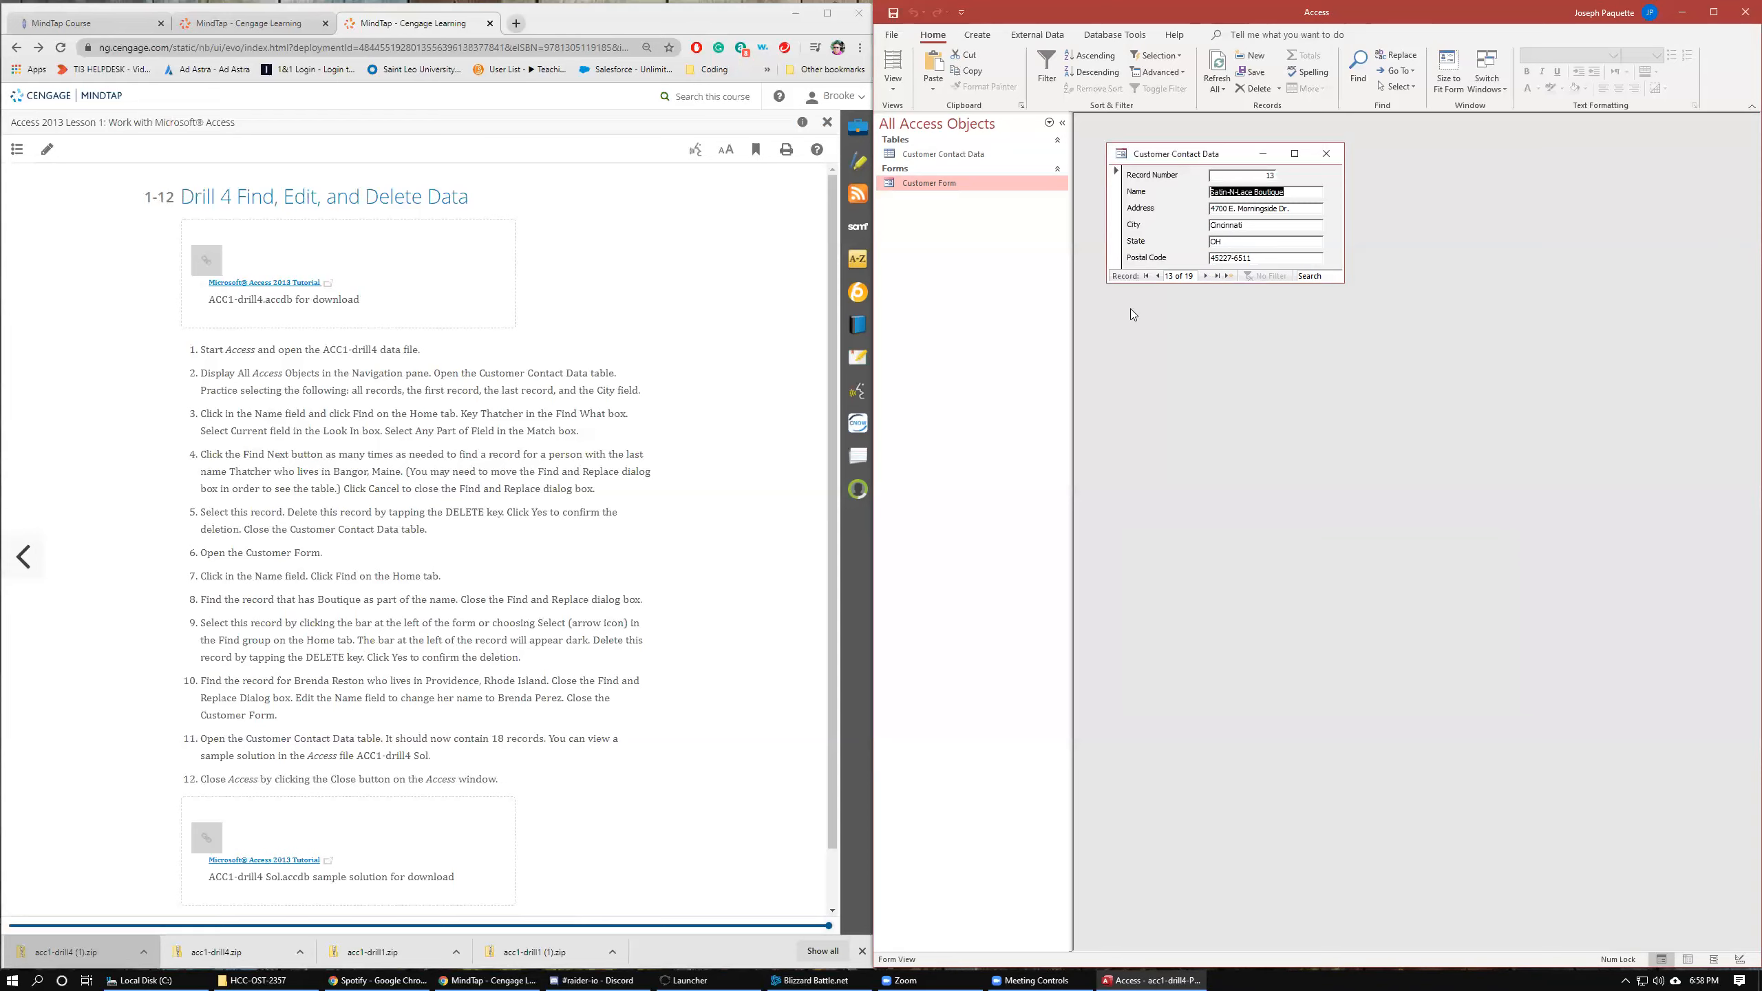
left_click(1252, 88)
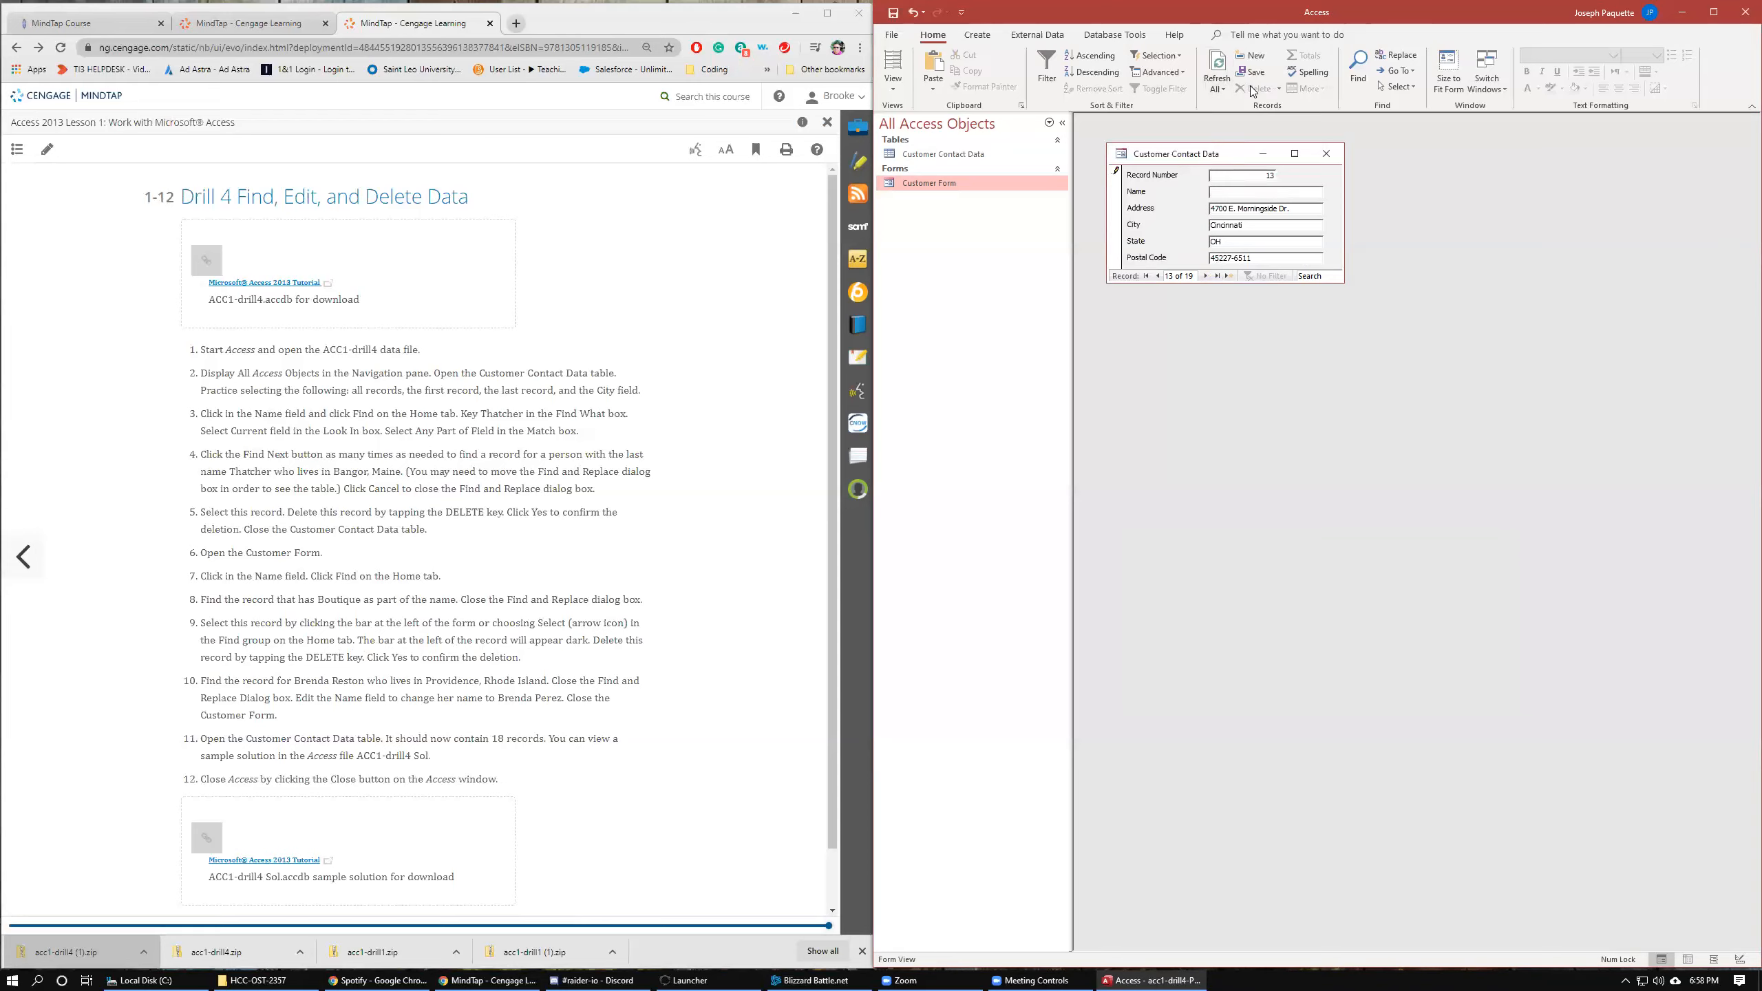
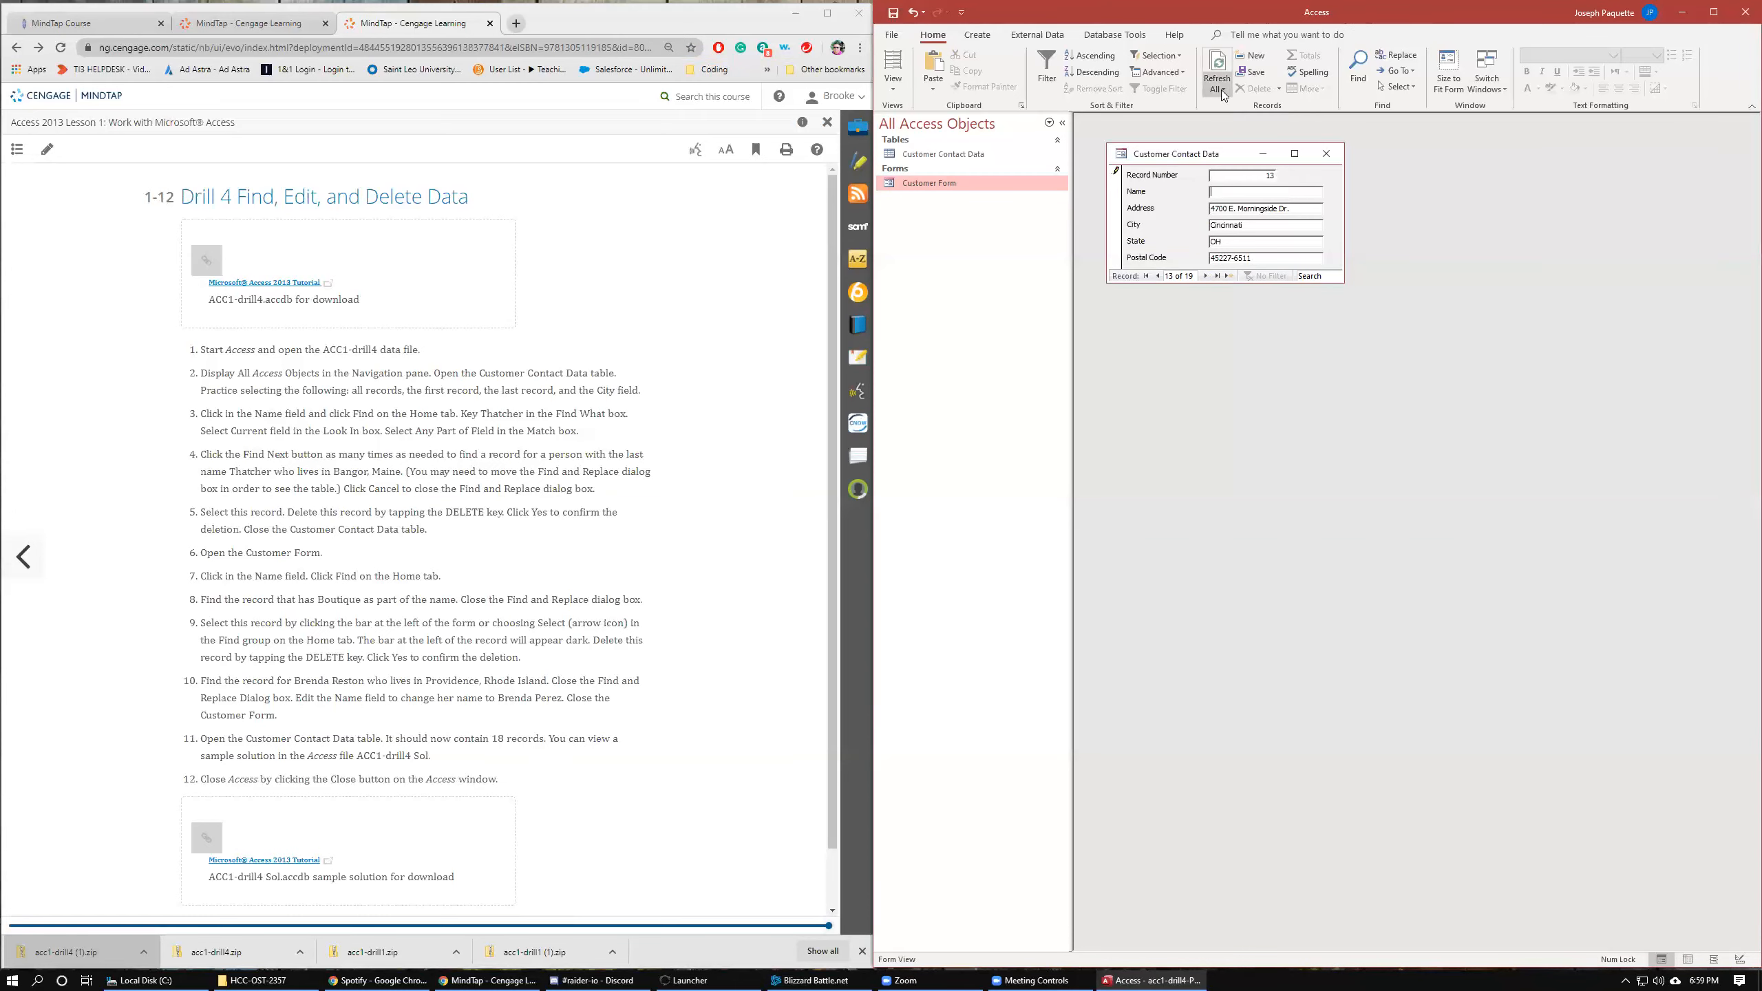
Select the Satin-N-Lace Boutique record in the Customer Form and delete it, confirming the deletion.
left_click(1117, 206)
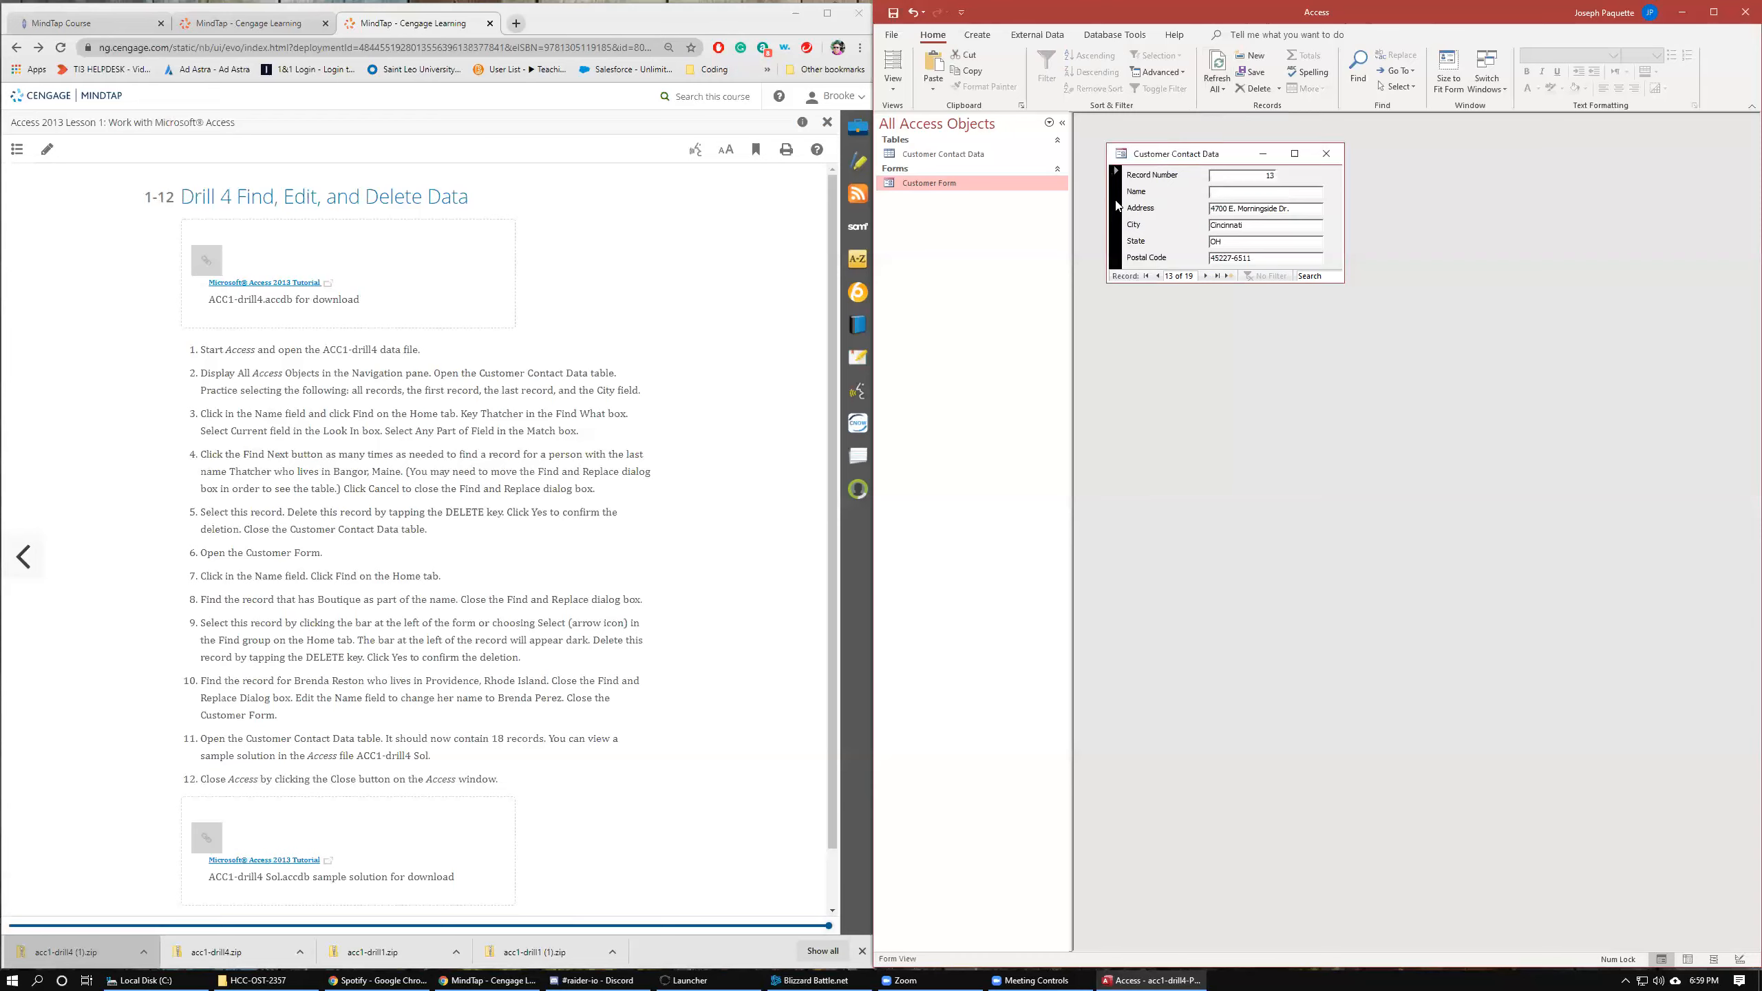
left_click(1245, 89)
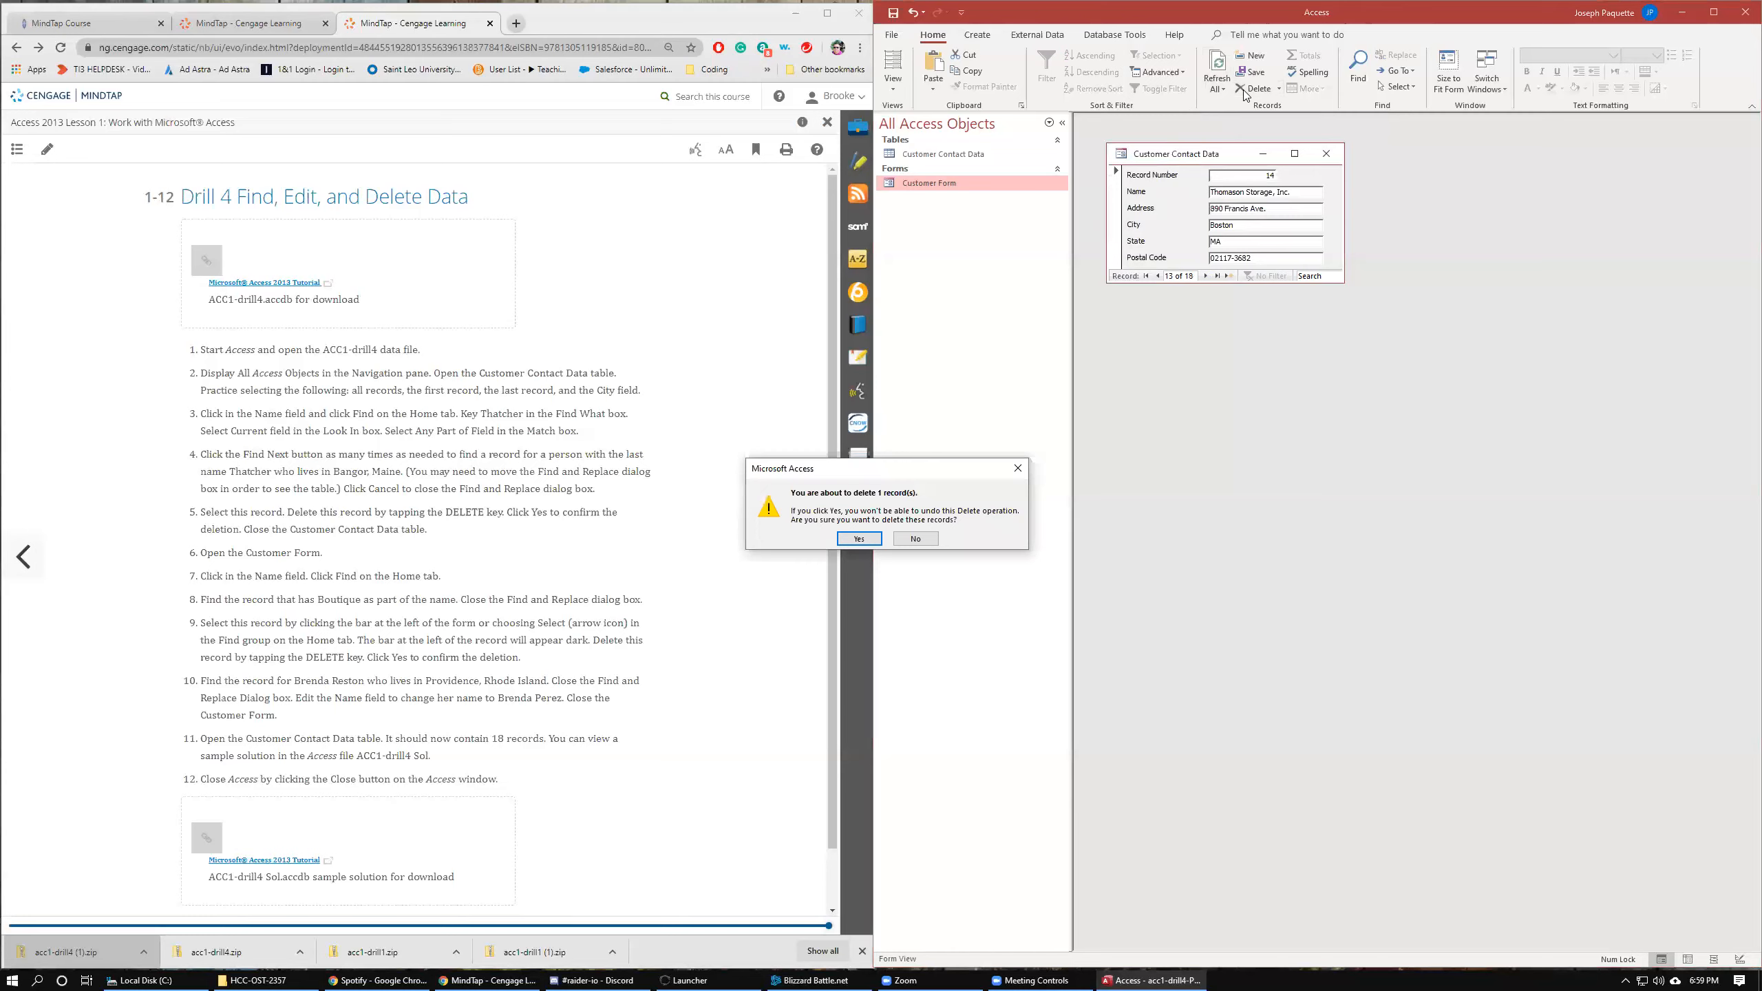
left_click(859, 539)
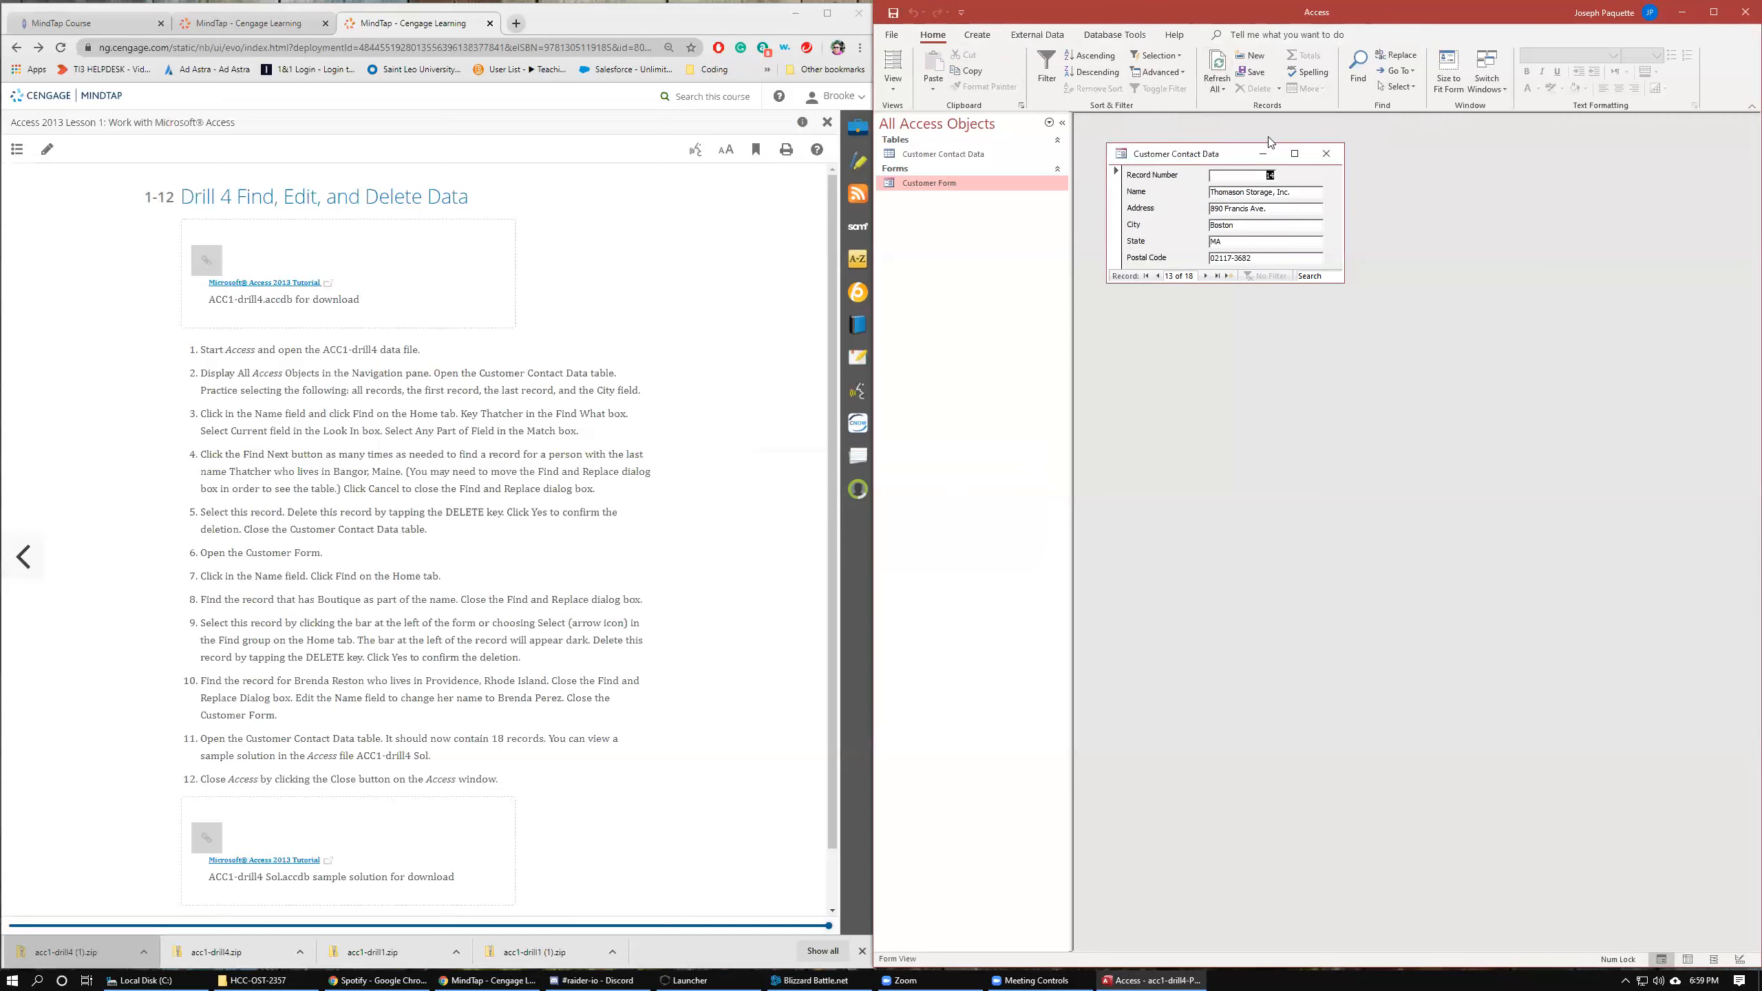
Browse the form to the customer record in Providence, Rhode Island, replace the customer's last name with the new surname, and close the Customer Form.
left_click(1157, 276)
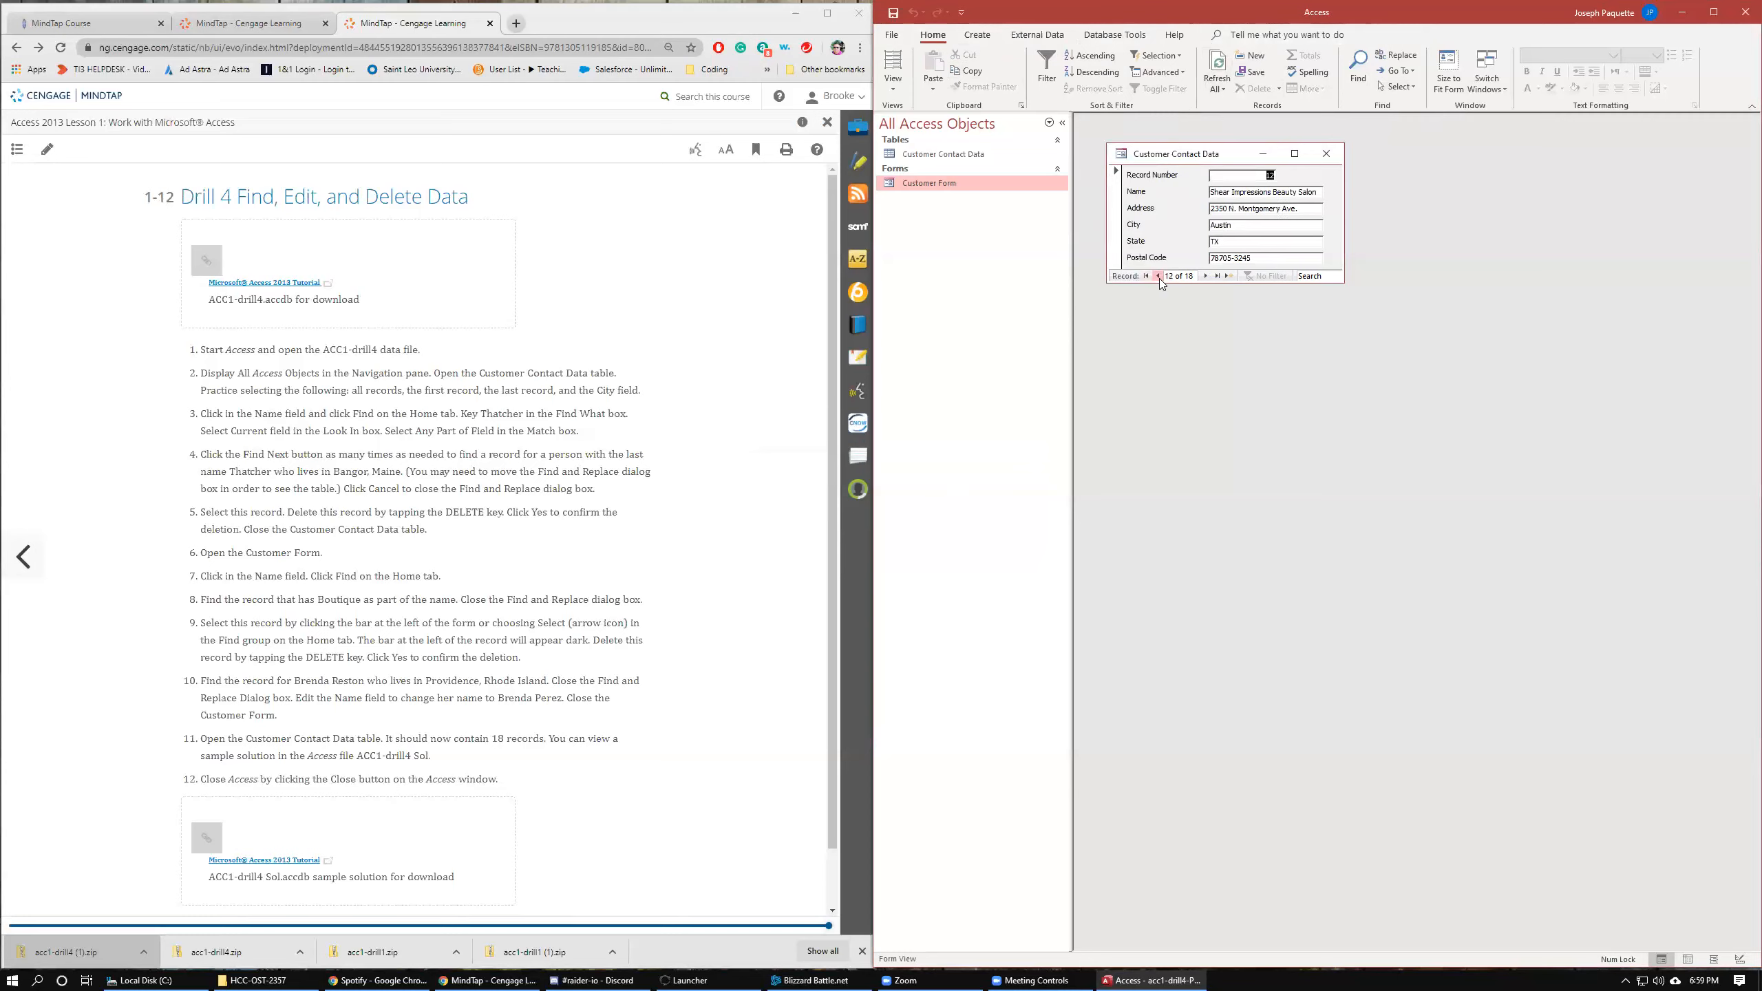
left_click(1113, 201)
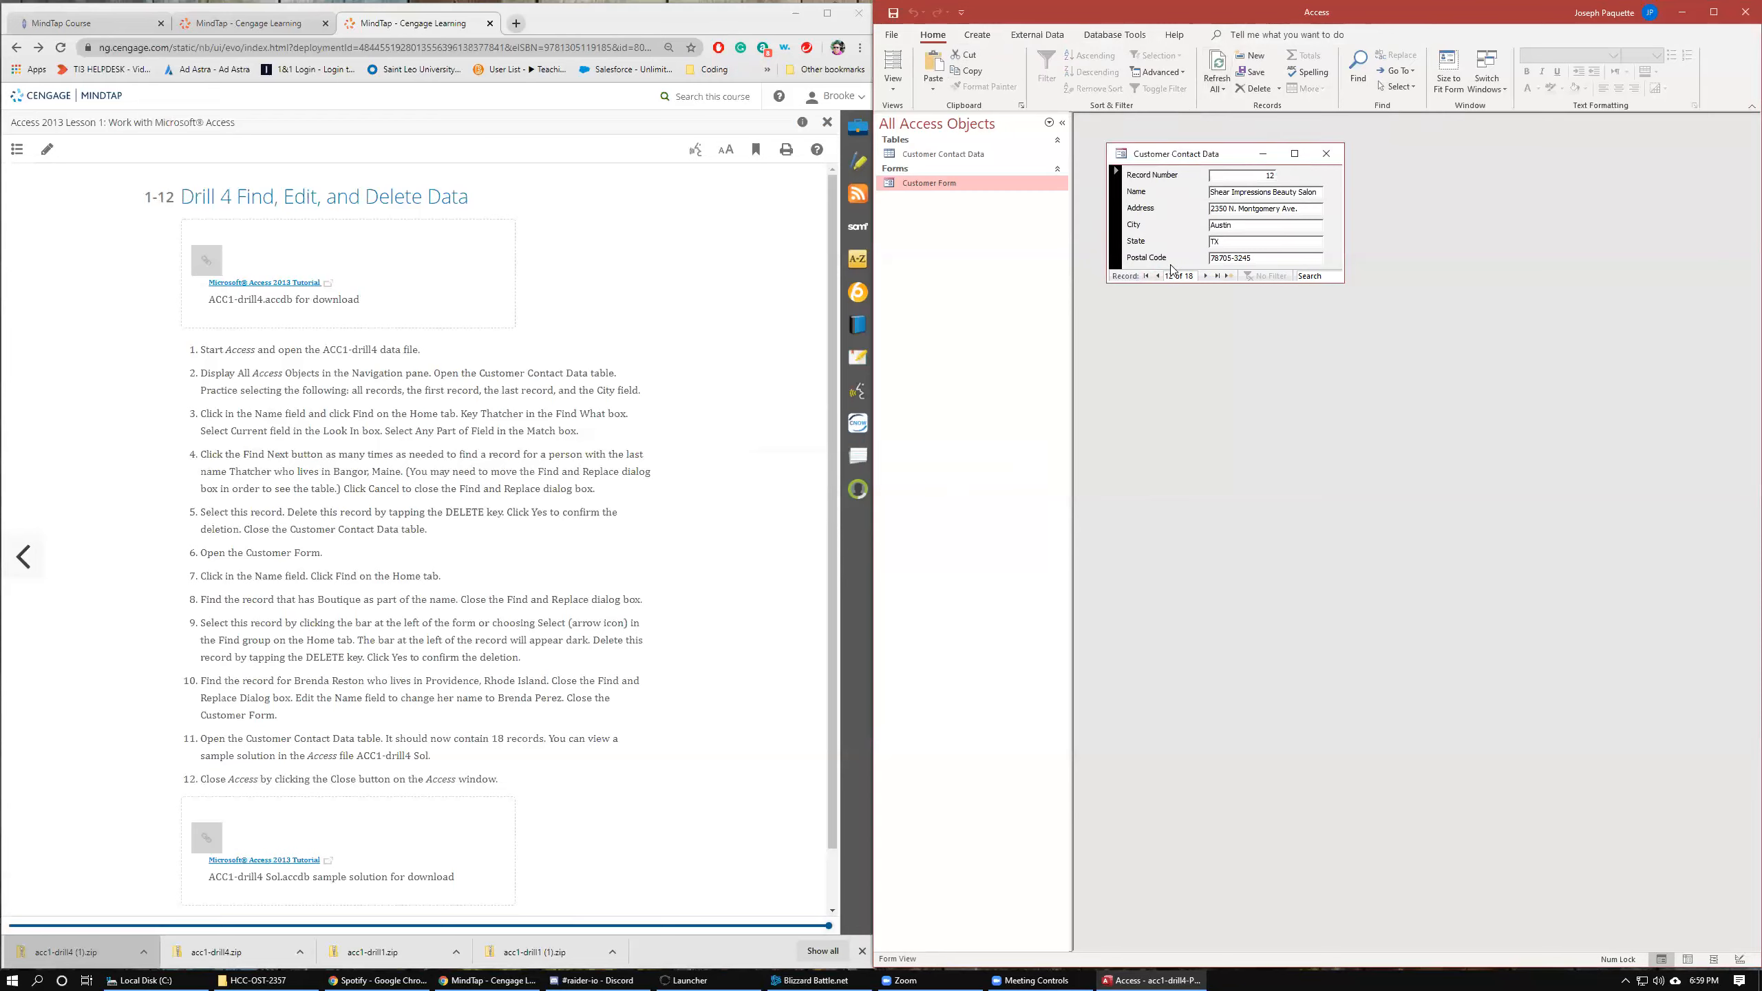
left_click(1207, 275)
left_click(1157, 276)
left_click(1205, 276)
left_click(1204, 276)
left_click(1205, 276)
left_click(1204, 276)
left_click(1205, 276)
left_click(1204, 276)
left_click(1204, 276)
left_click(1146, 276)
left_click(1205, 276)
left_click(1205, 276)
left_click(1205, 276)
left_click(1205, 276)
left_click_drag(1237, 191, 1267, 190)
type("Perez")
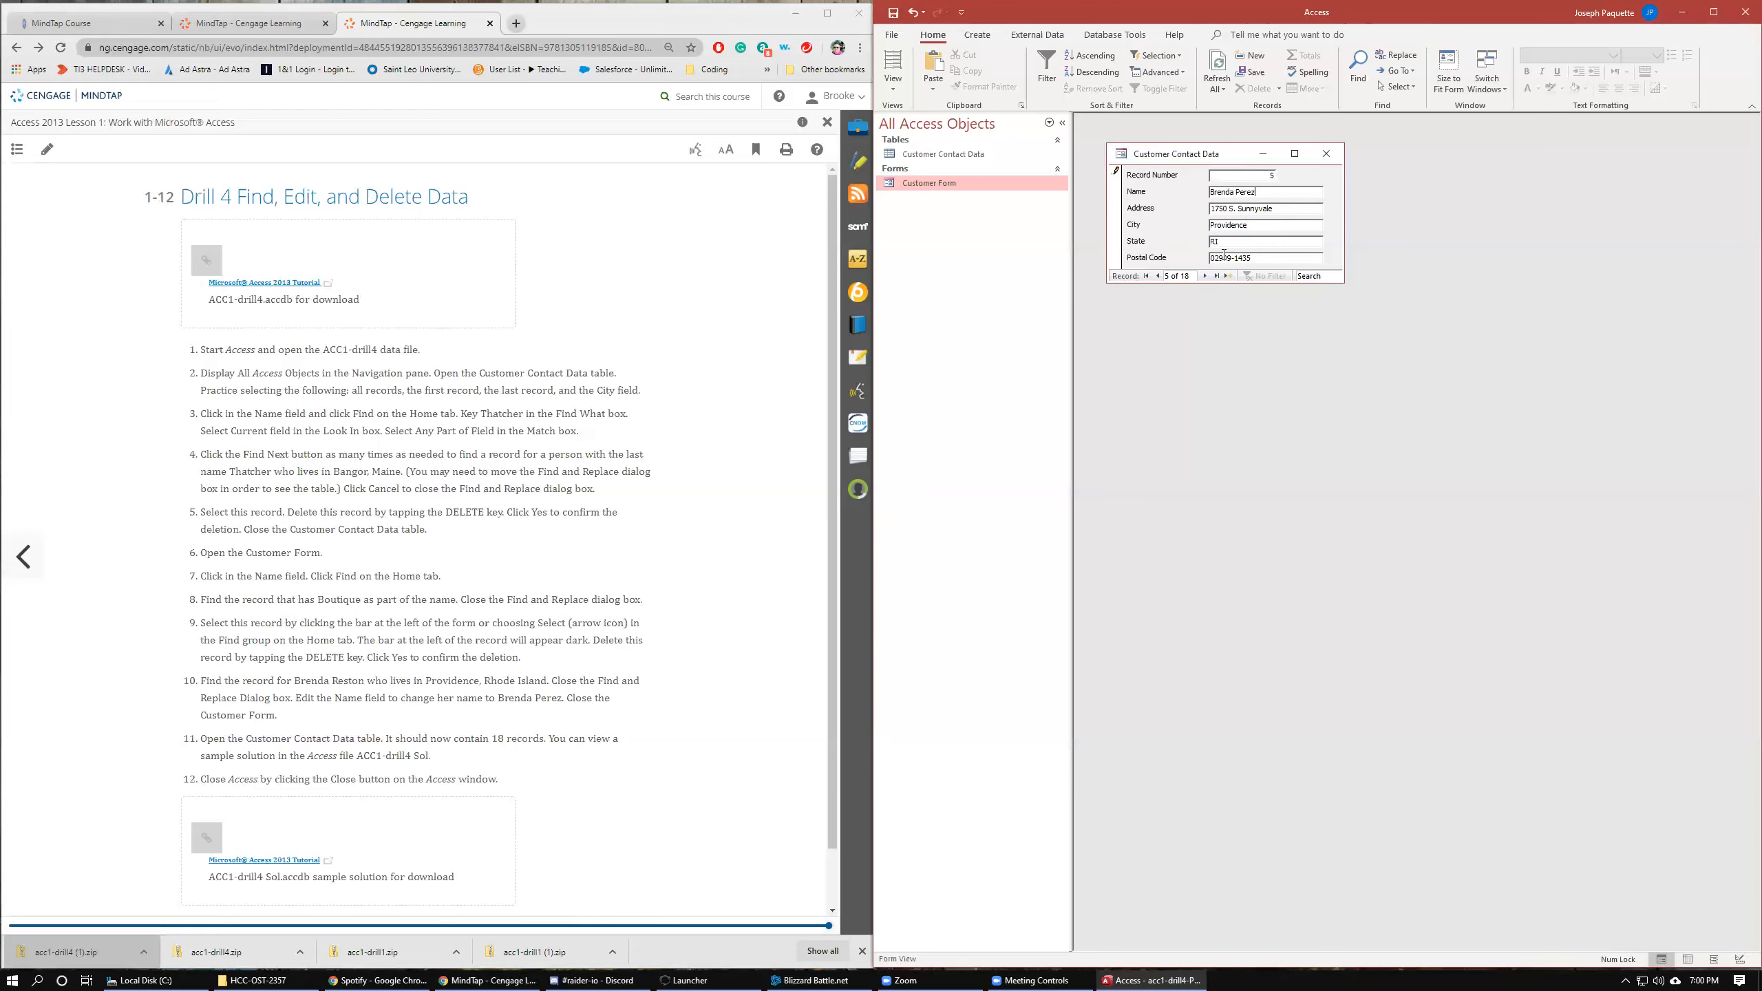
left_click(1325, 154)
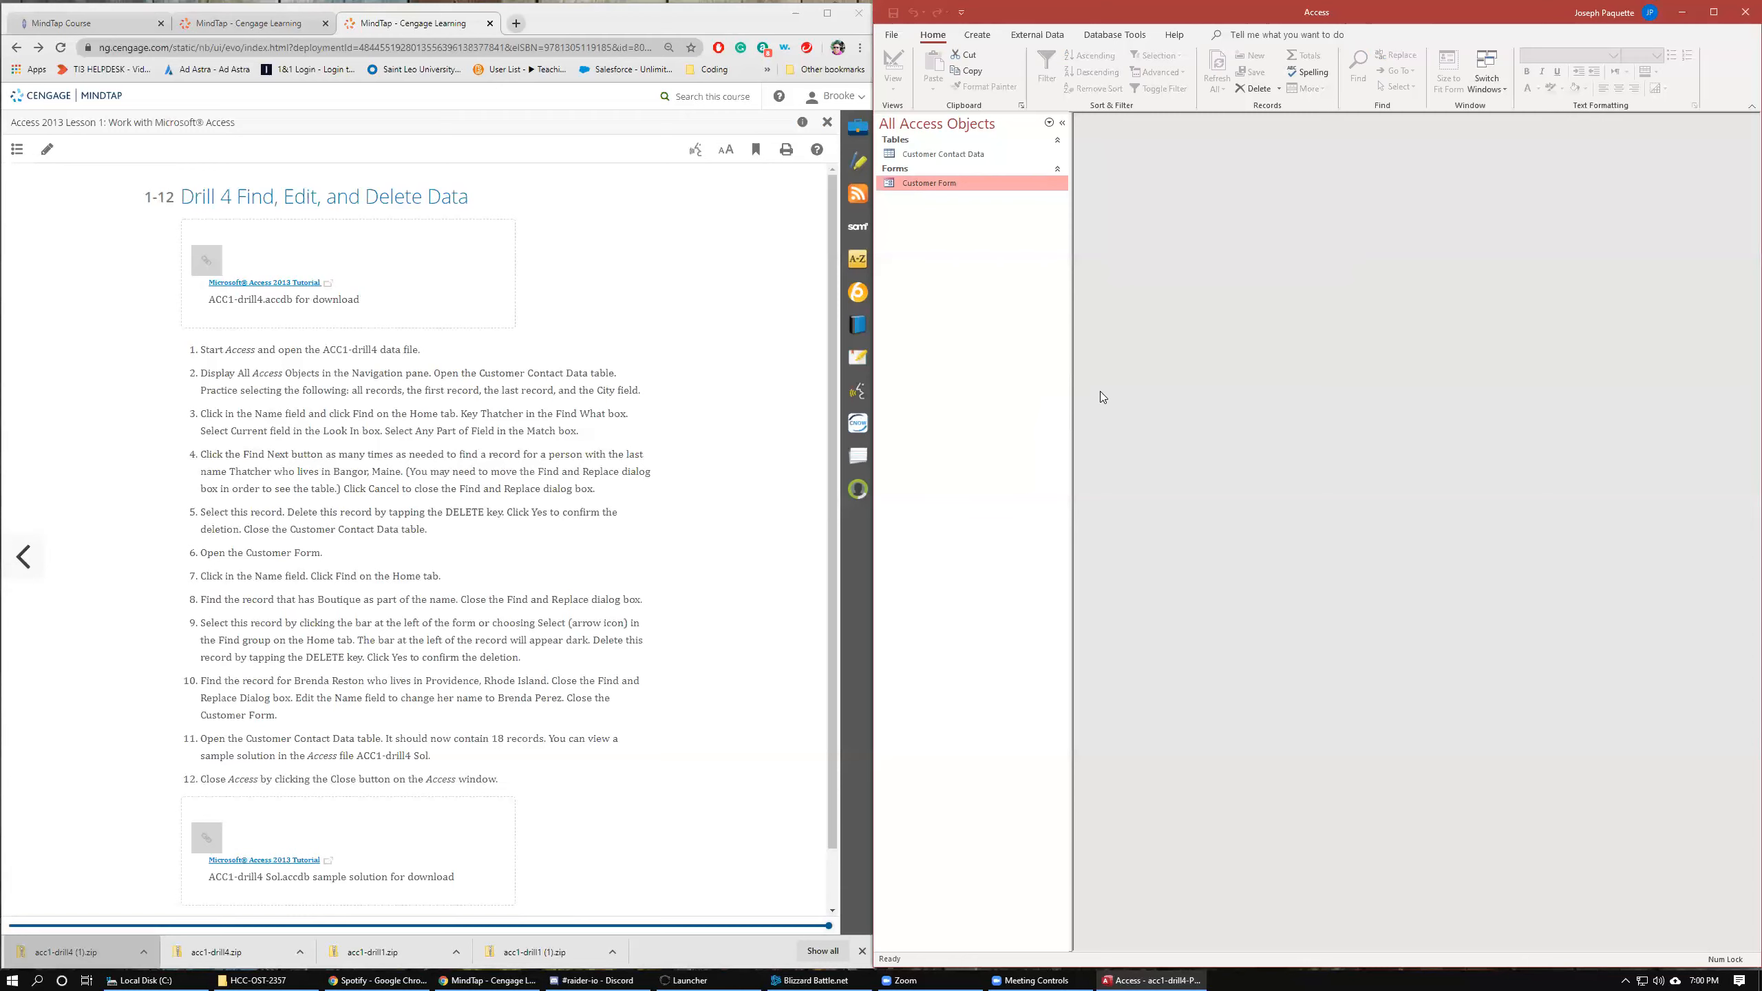
Open the Customer Contact Data table to review the remaining records, close it, and reread the drill instructions.
double_click(961, 154)
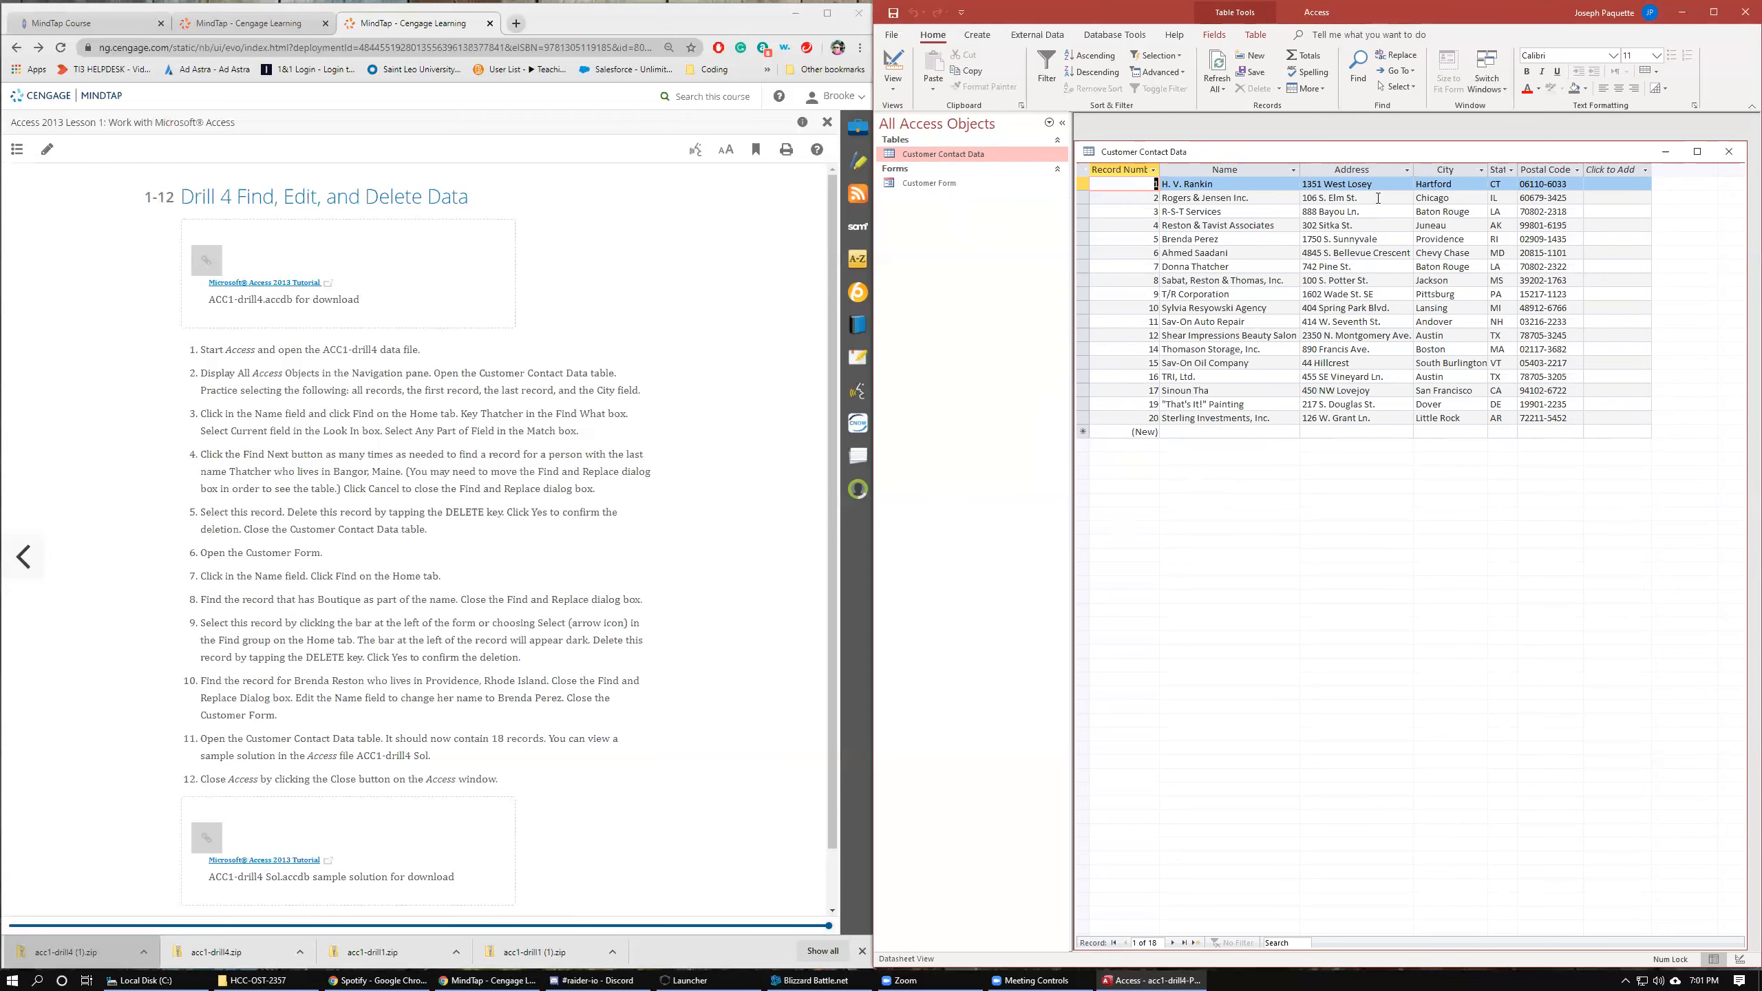
left_click(1729, 152)
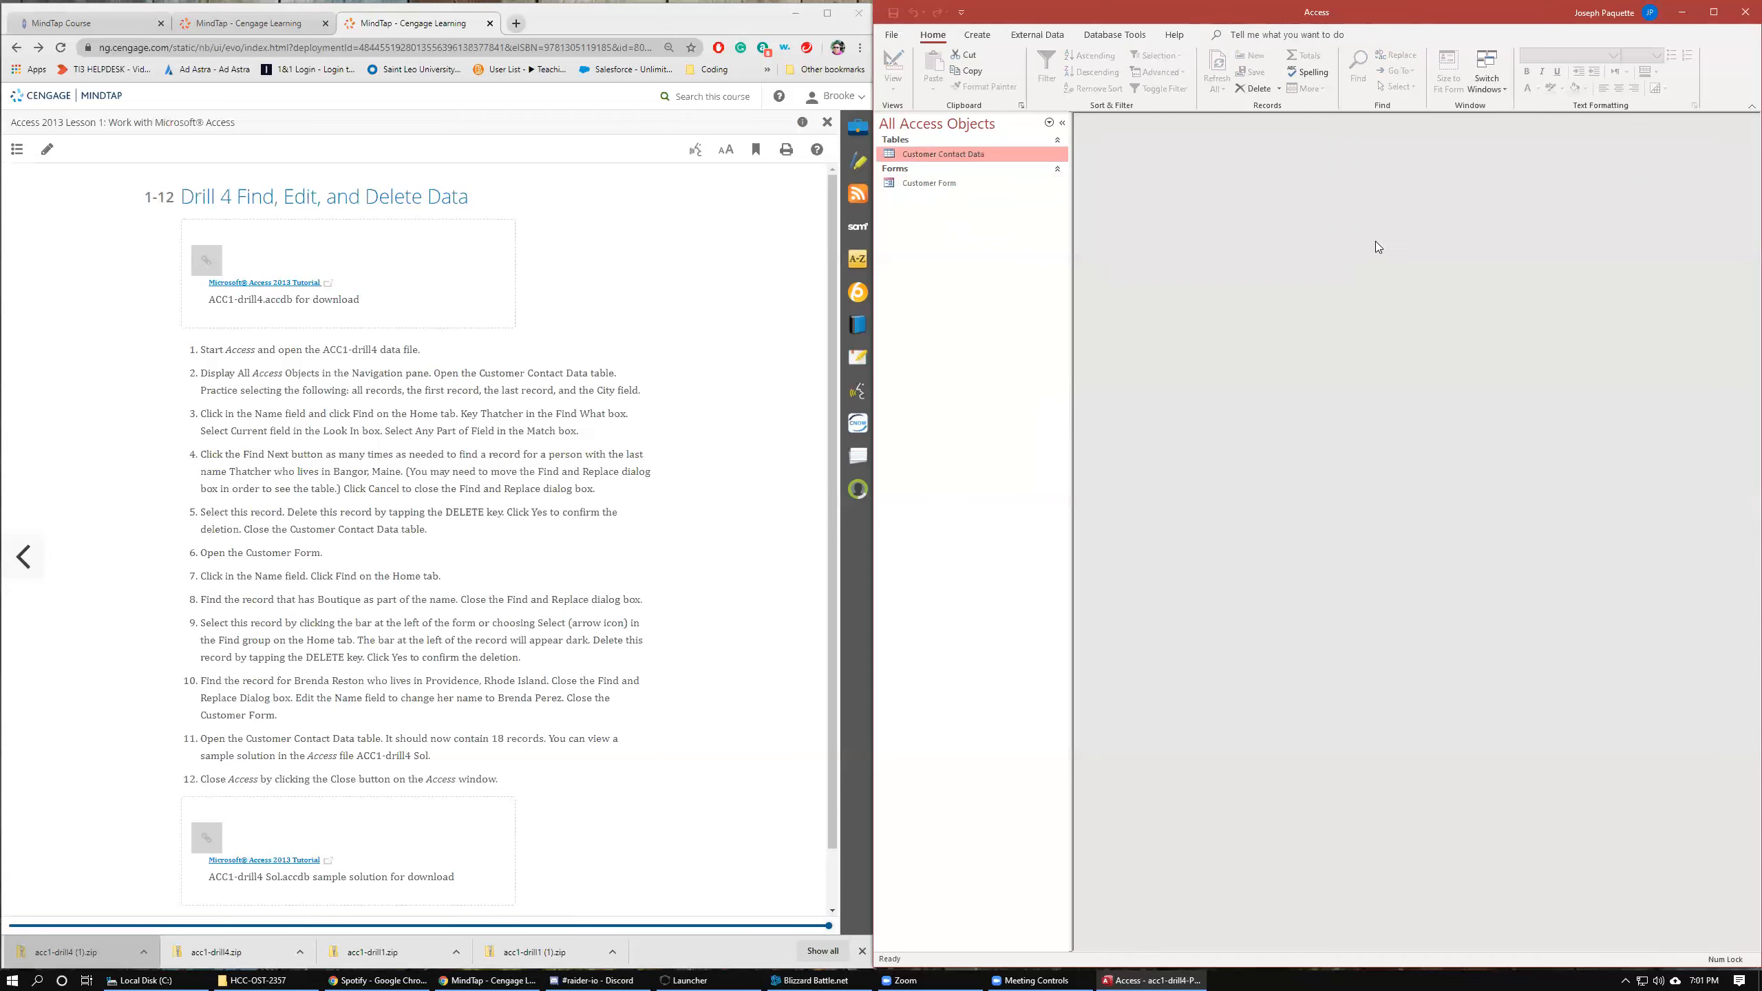
left_click(722, 485)
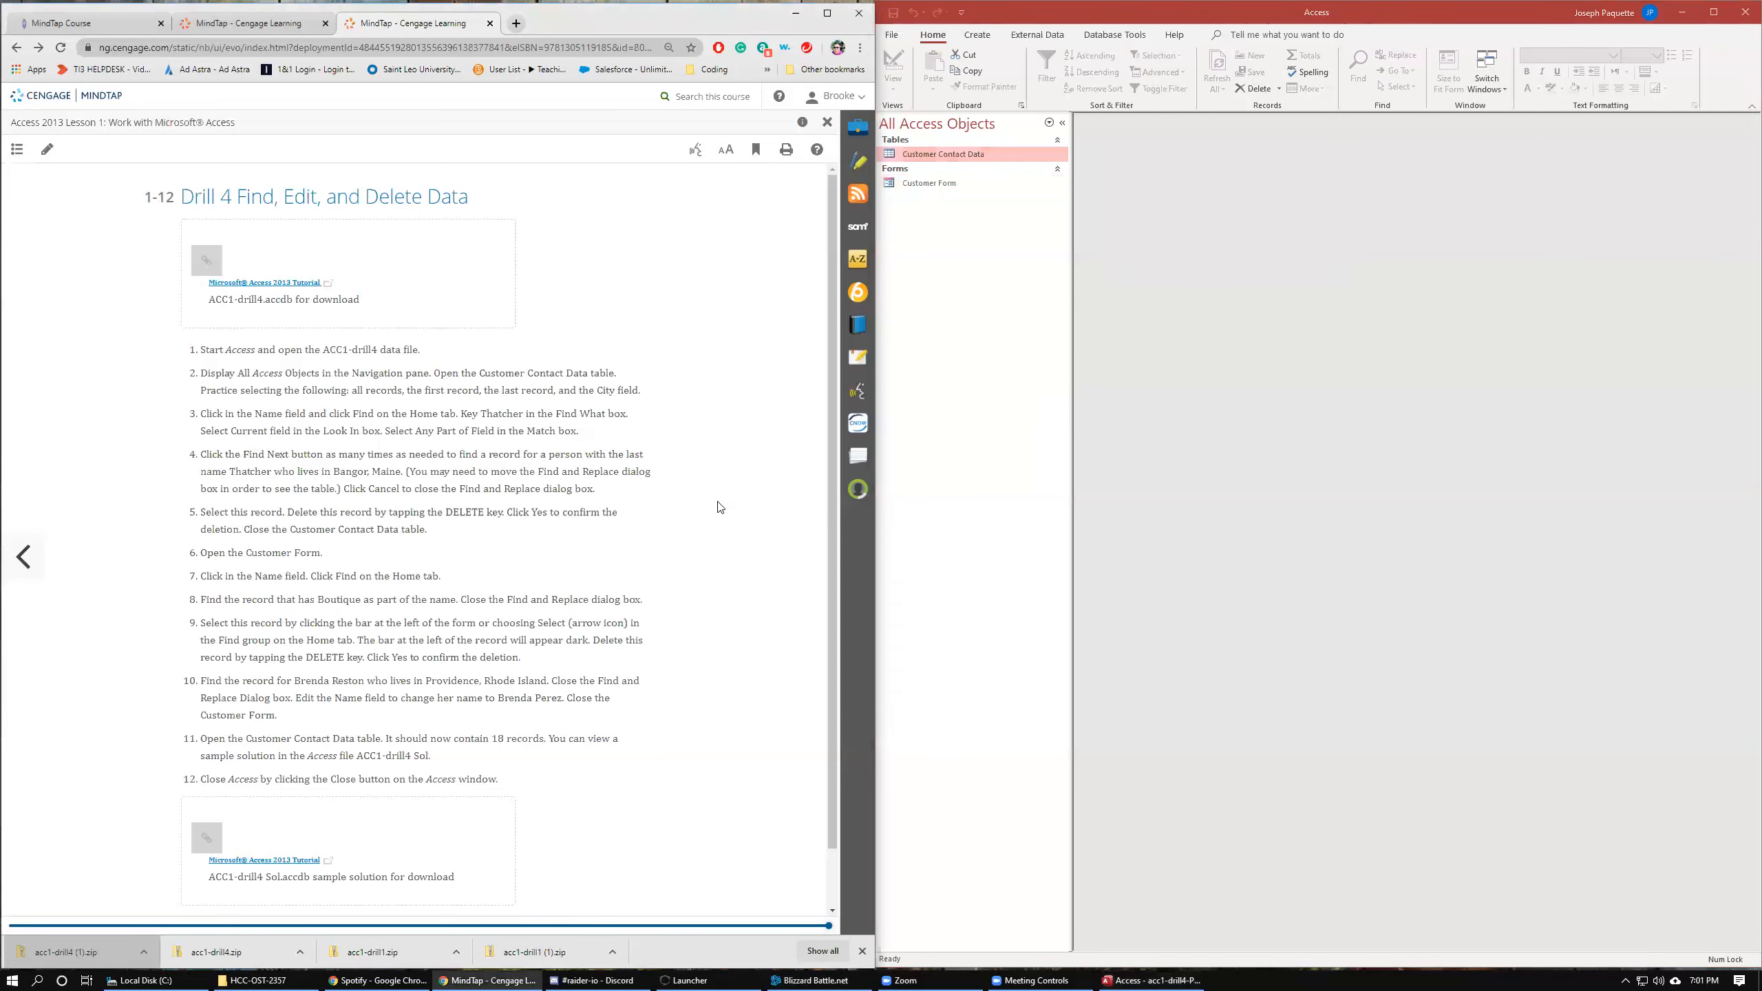
scroll(719, 507, "down", 1)
scroll(719, 506, "up", 1)
Close the database and exit Access, then close the Lesson 1 activity in MindTap.
left_click(896, 33)
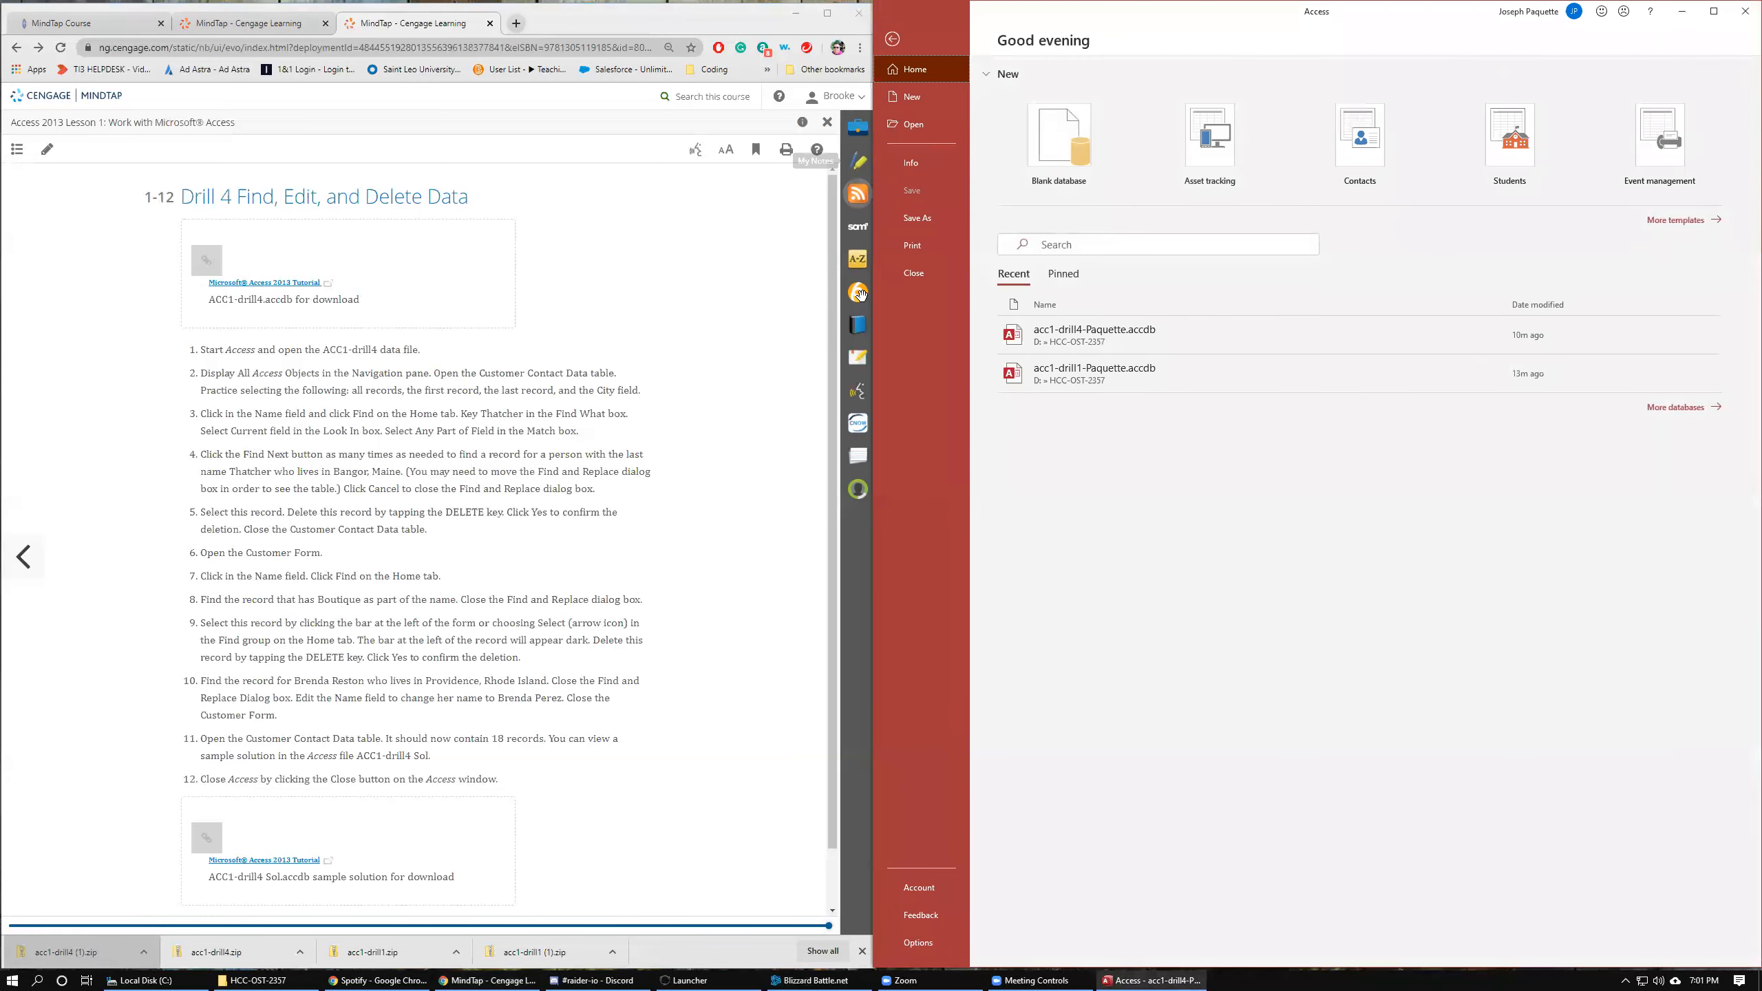
left_click(907, 282)
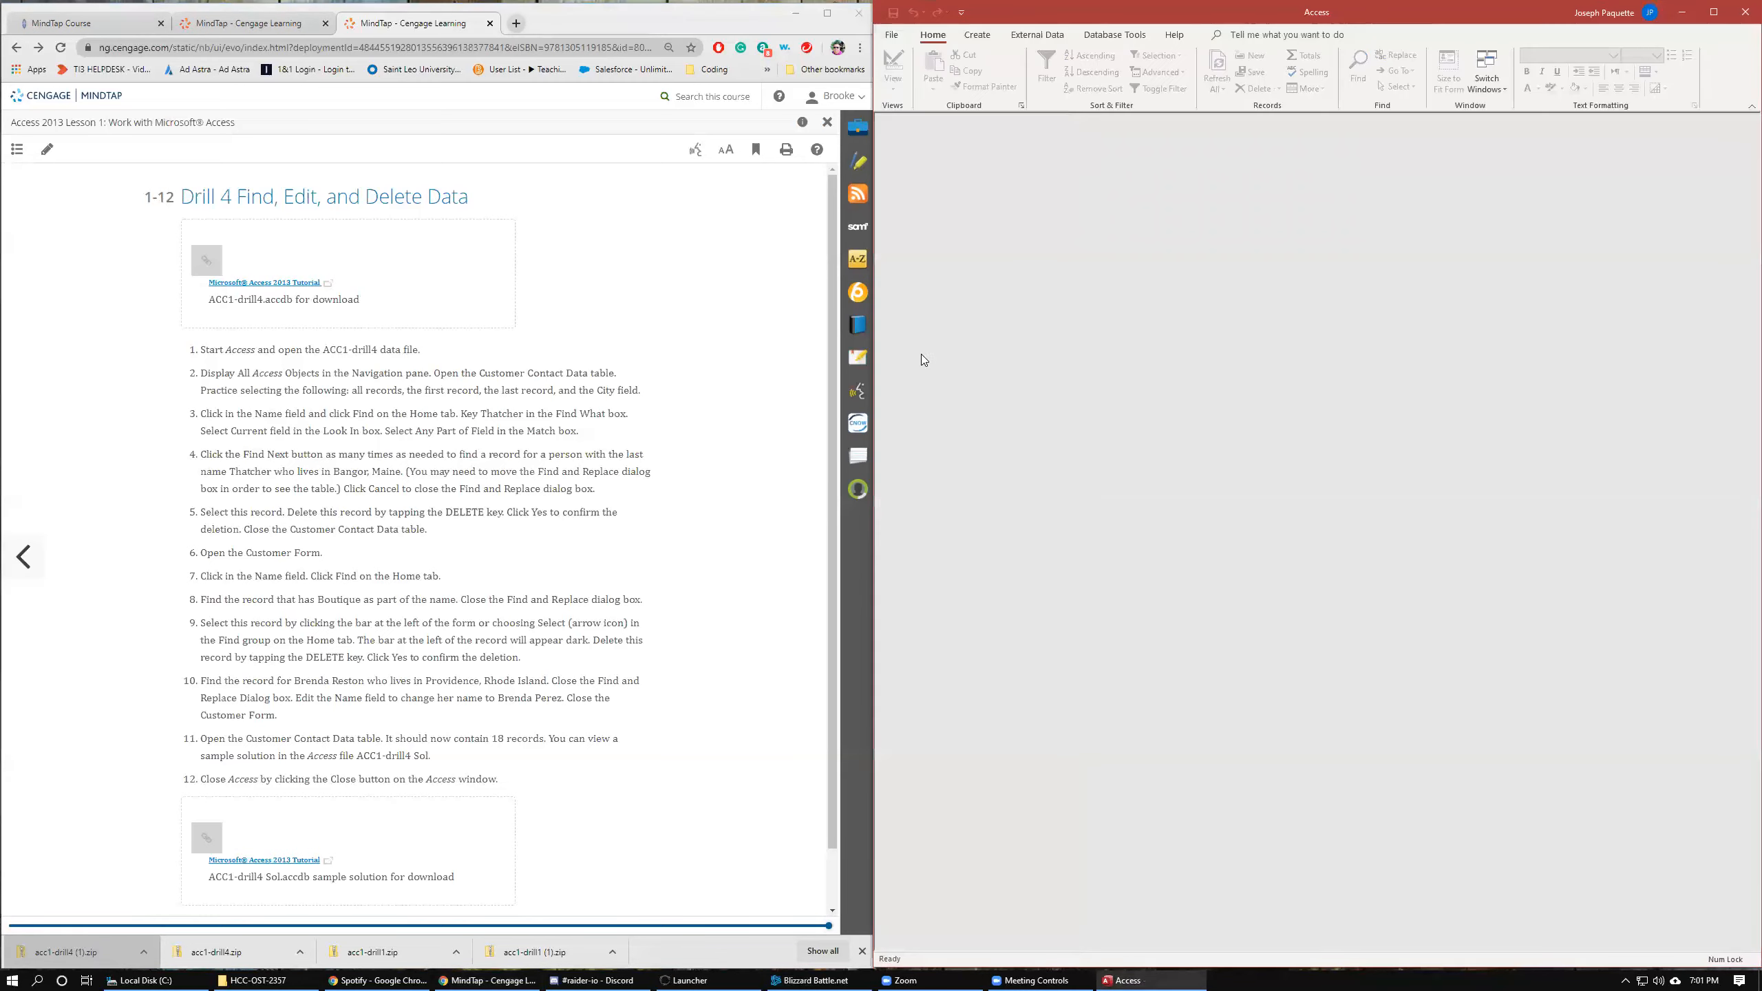
left_click(1743, 11)
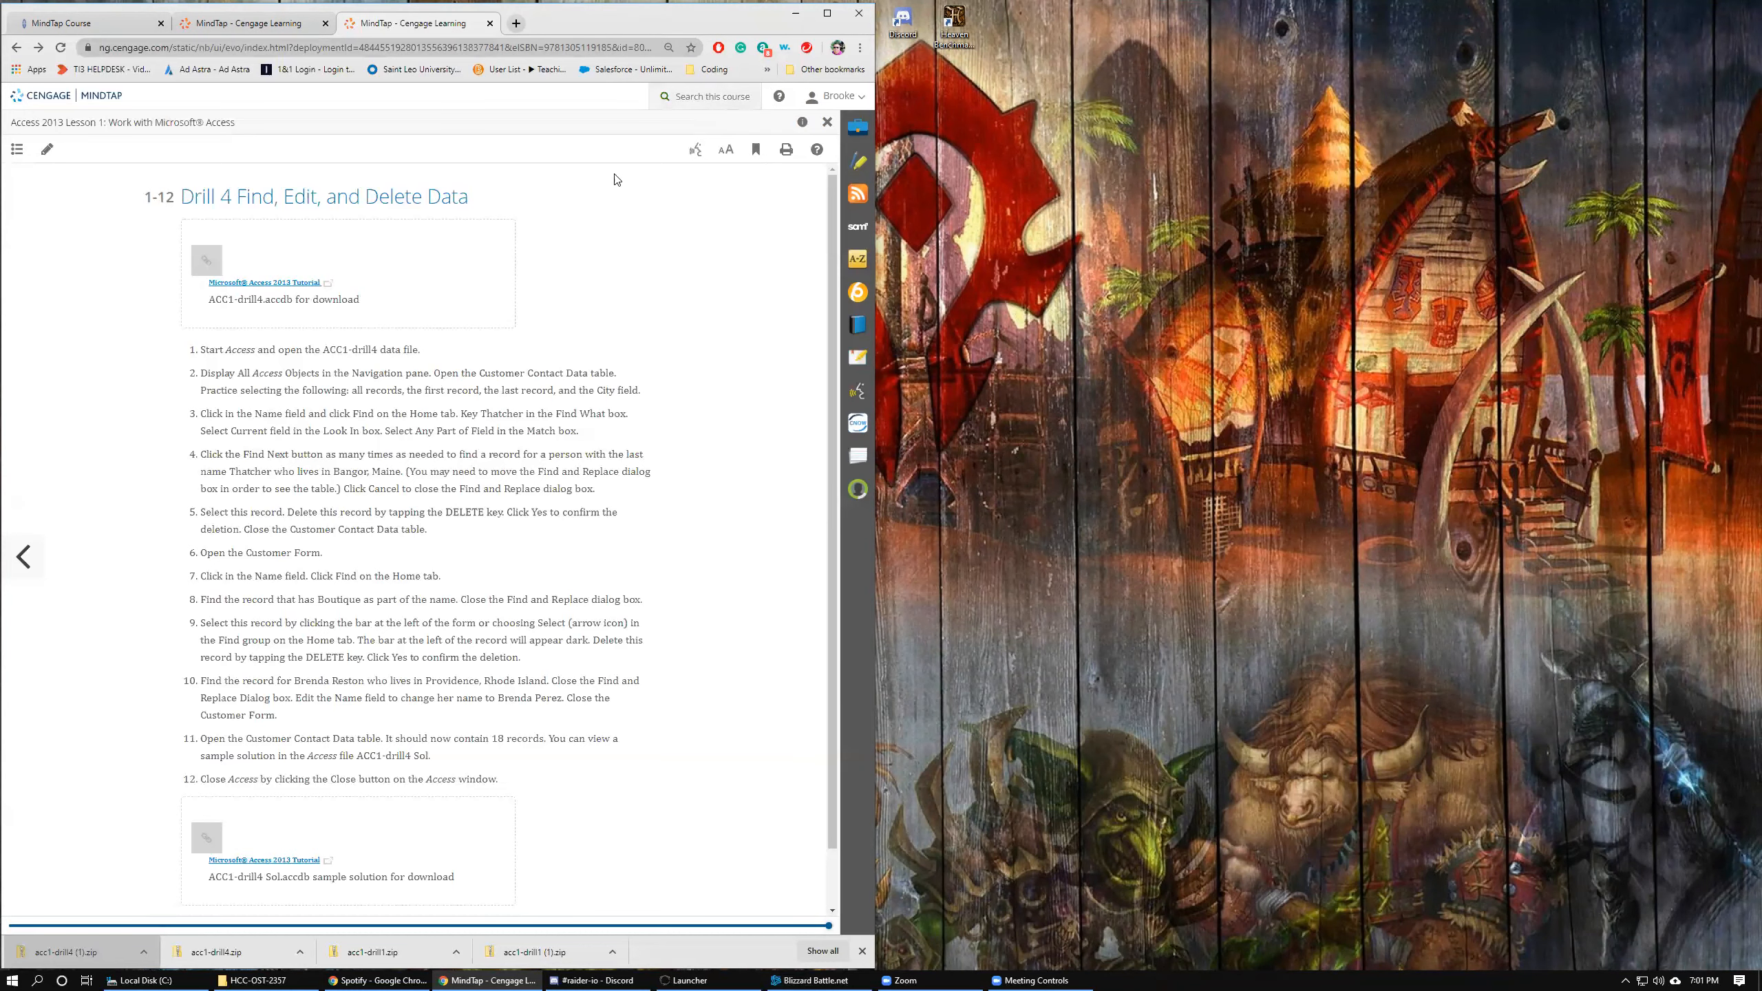
left_click(825, 122)
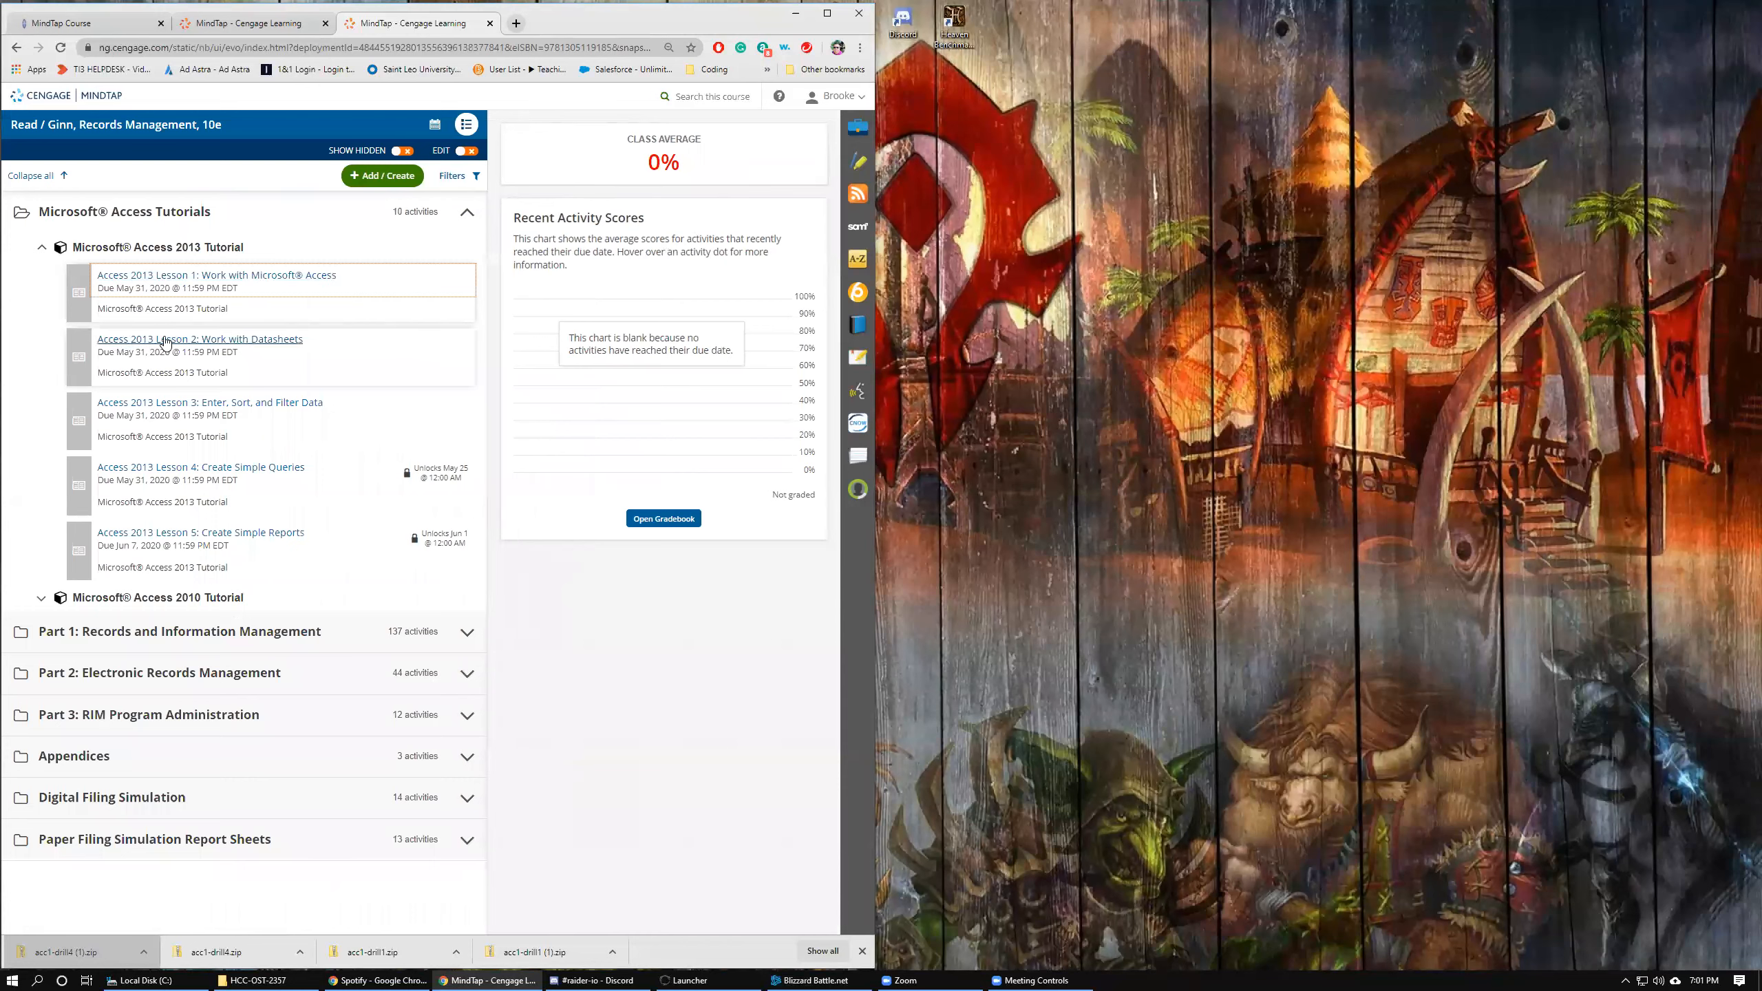